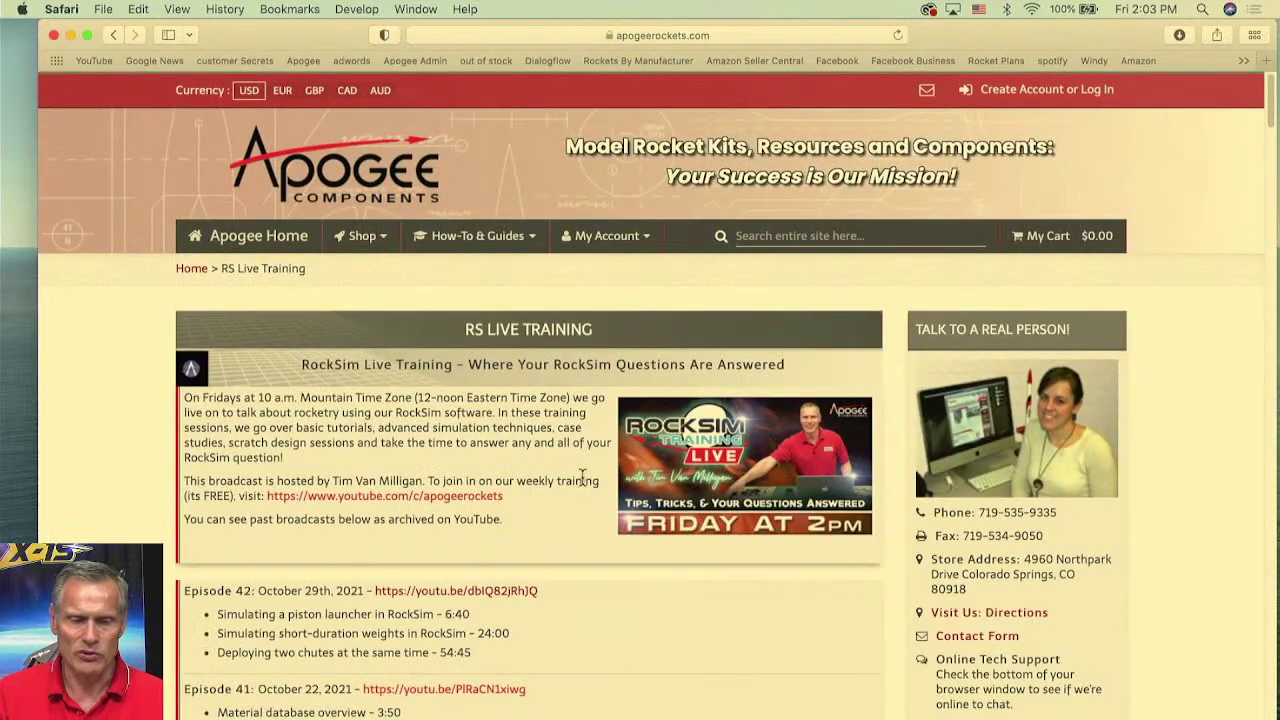
- Look over the archived RockSim Live Training episodes and their topics on the RS Live Training page
scroll(551, 499, down, 3)
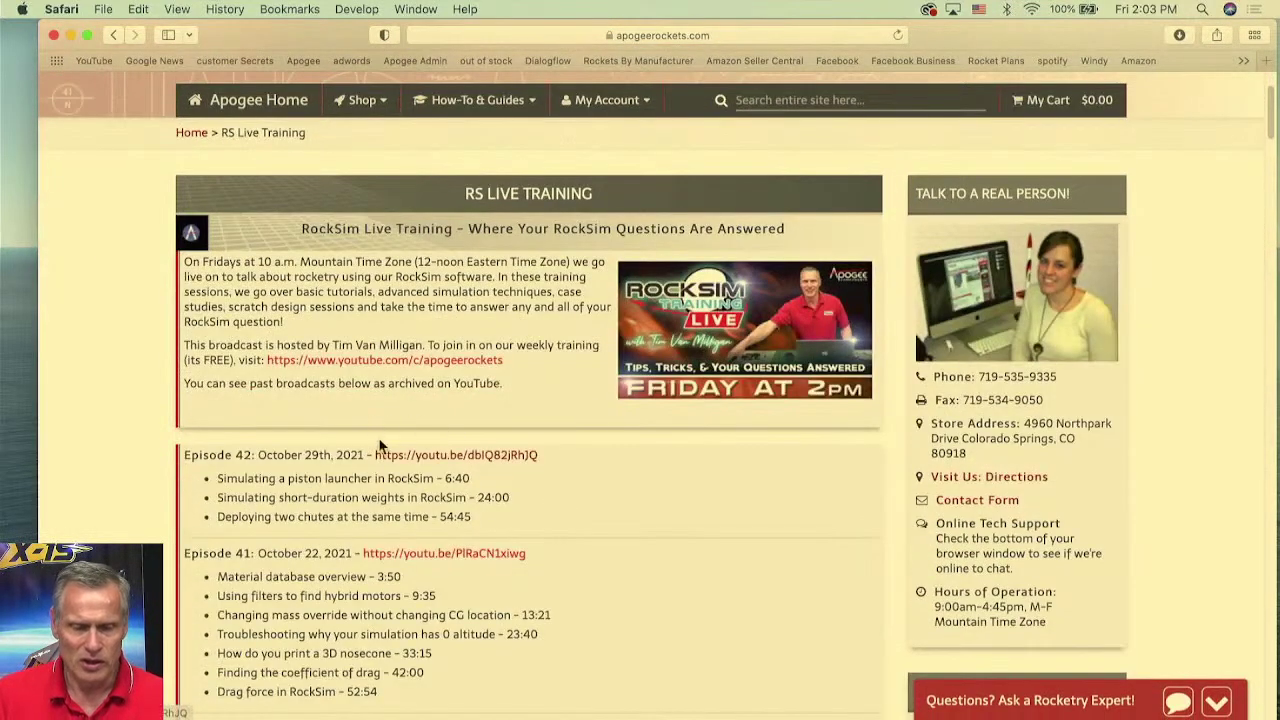
scroll(498, 340, down, 1)
scroll(463, 272, down, 2)
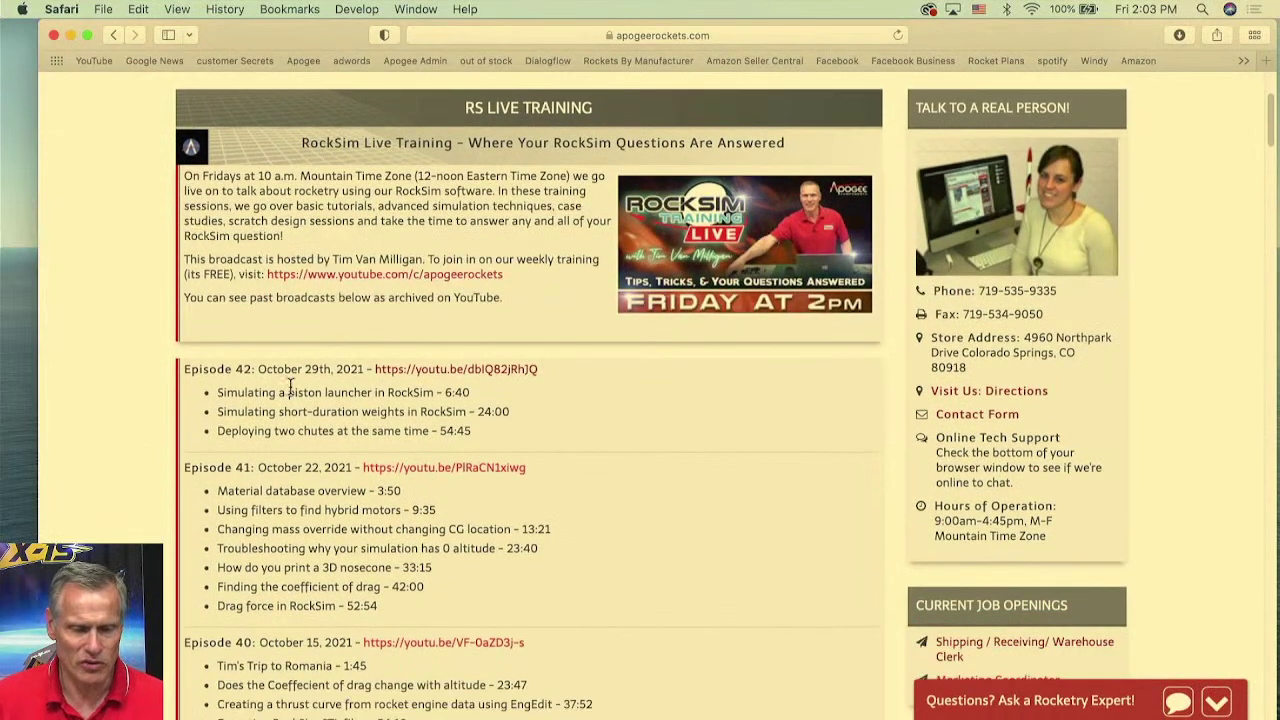
scroll(333, 395, down, 1)
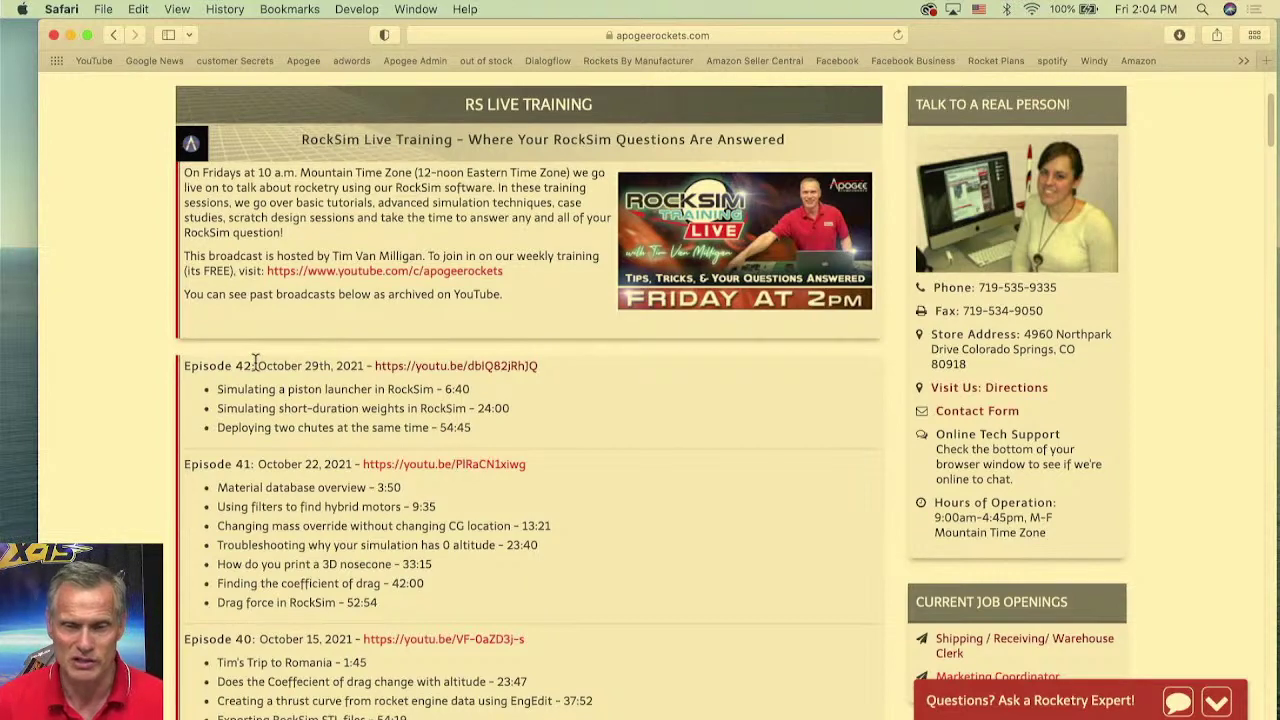
scroll(516, 483, up, 5)
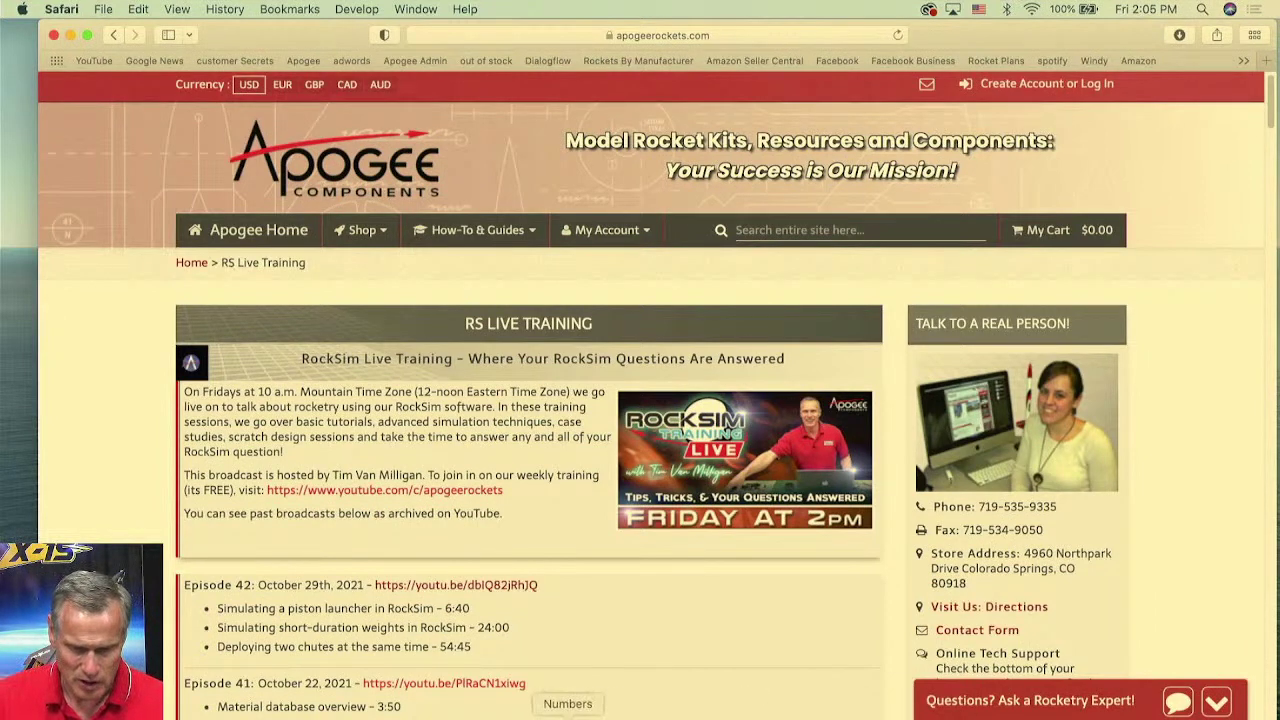
- Switch to Chrome, open the RockSim Launch Visualizer site and reposition the browser window
click(544, 716)
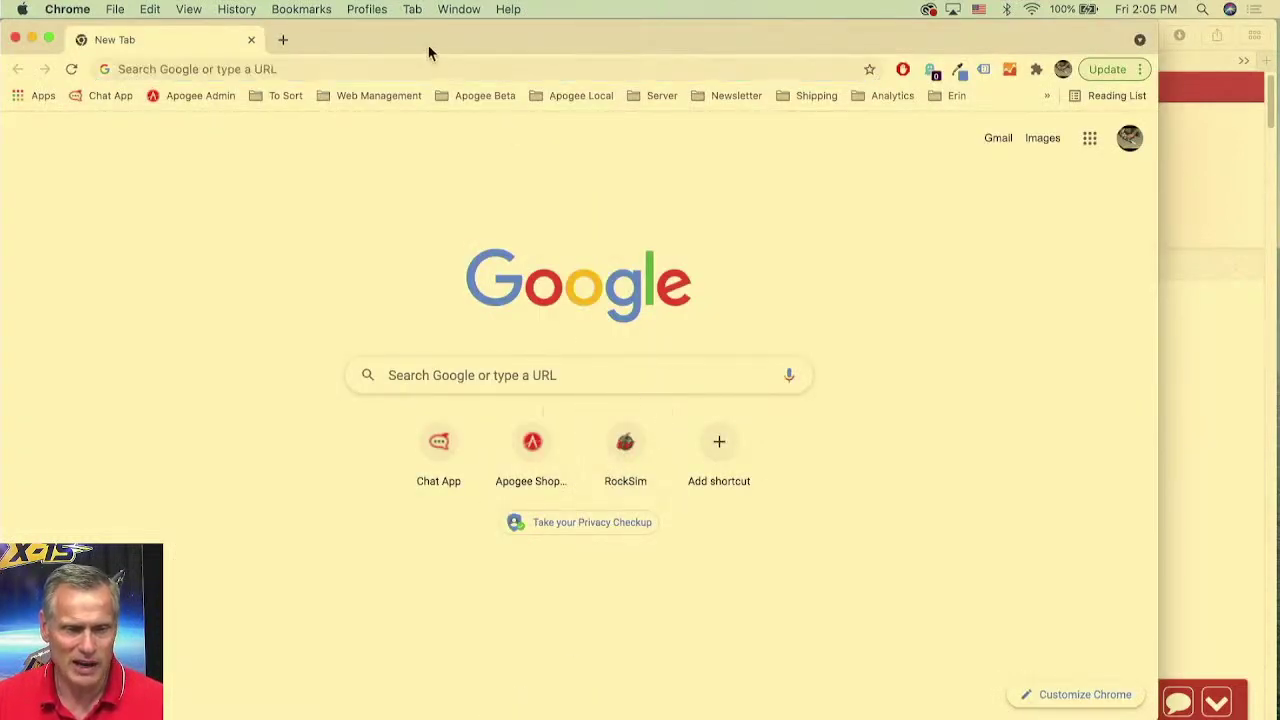
click(636, 449)
drag(523, 51, 609, 37)
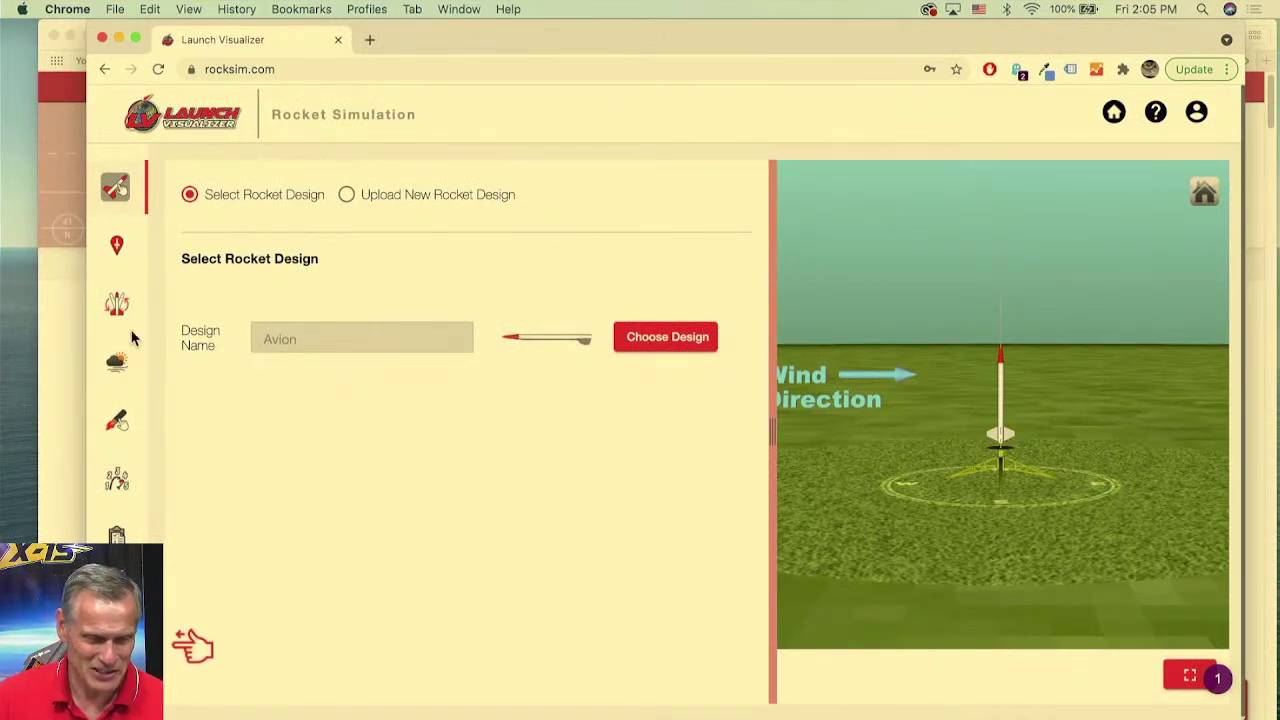
- Narrow the browser window to about phone width and examine how the rocket simulation page rearranges itself
drag(101, 335, 182, 330)
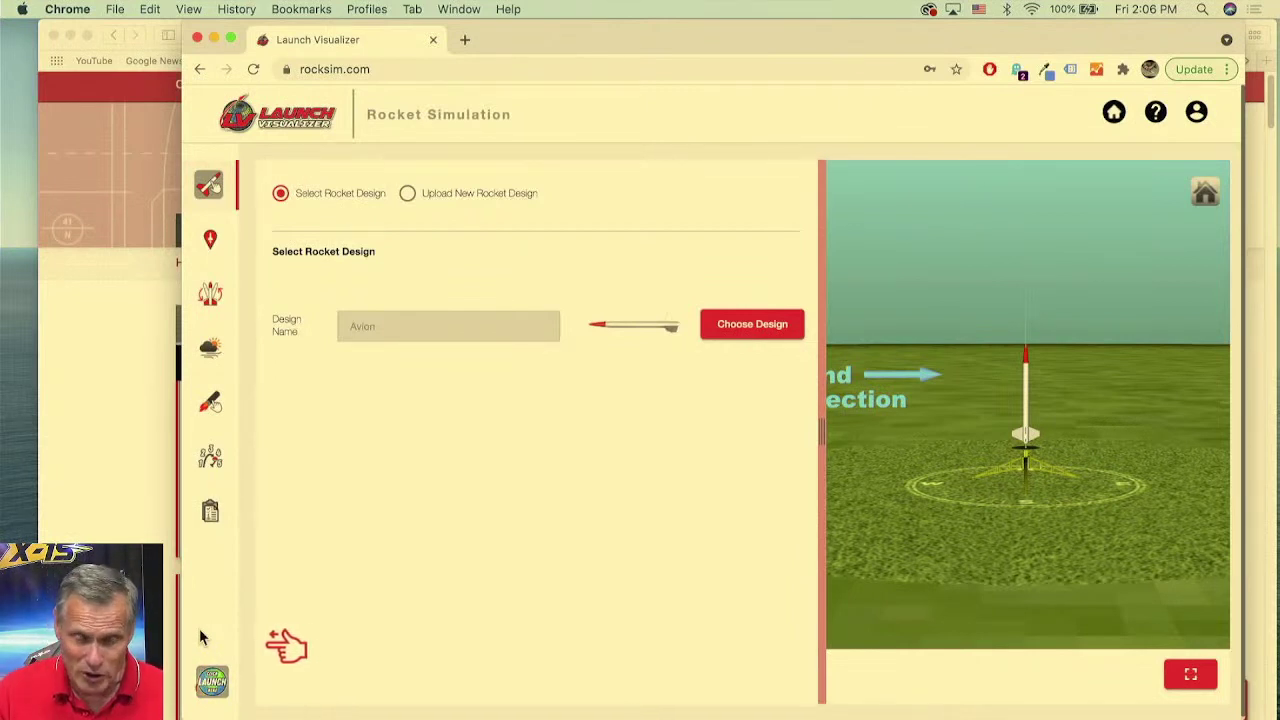
drag(222, 566, 895, 490)
drag(1163, 28, 778, 28)
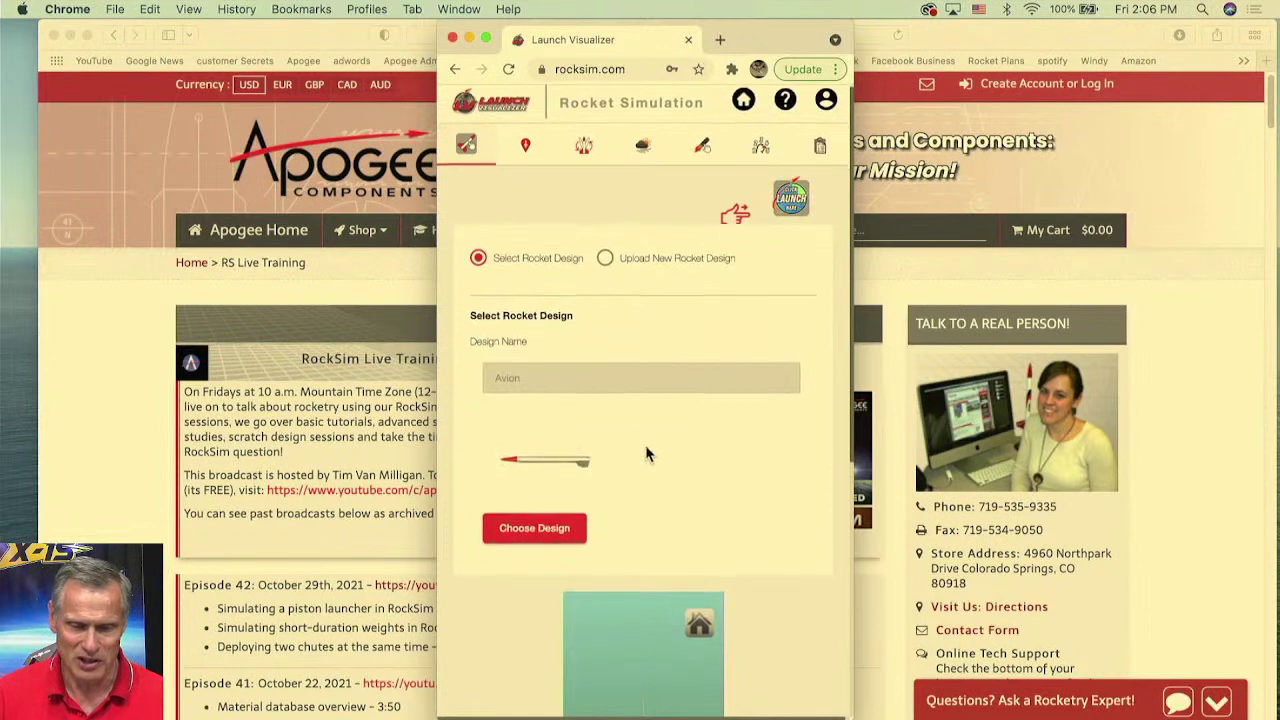
scroll(643, 453, down, 4)
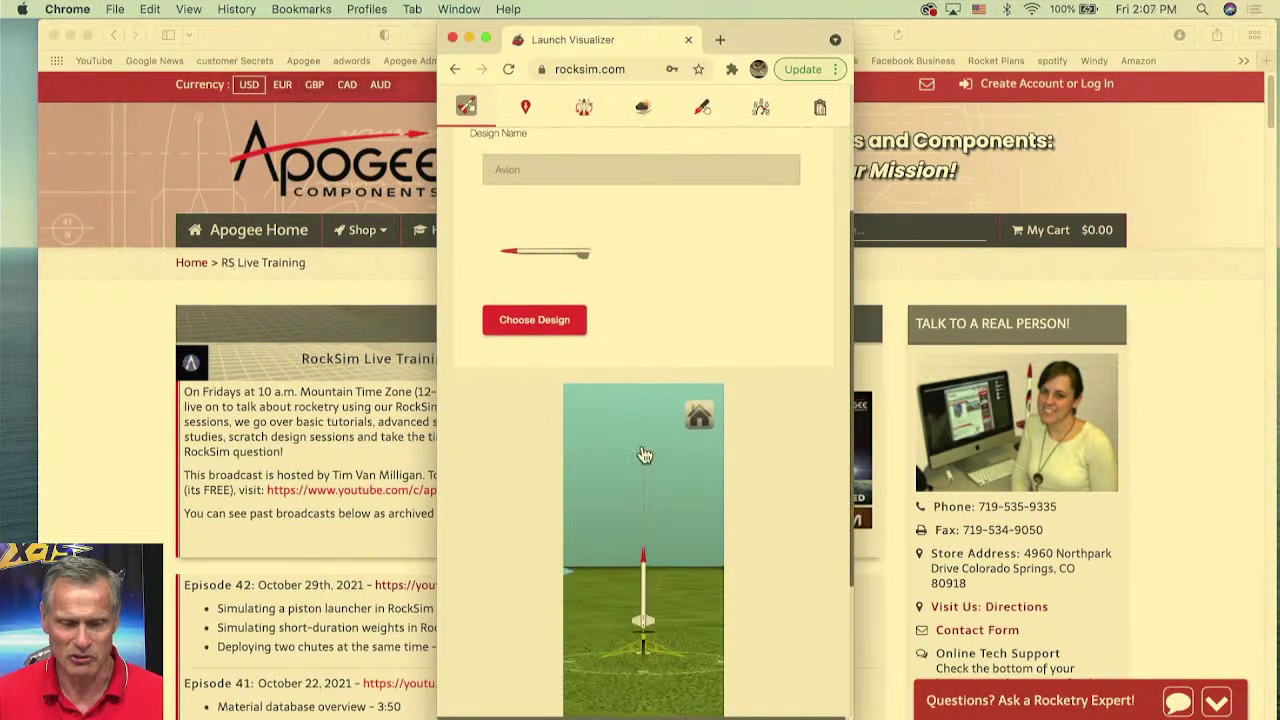
scroll(736, 440, down, 5)
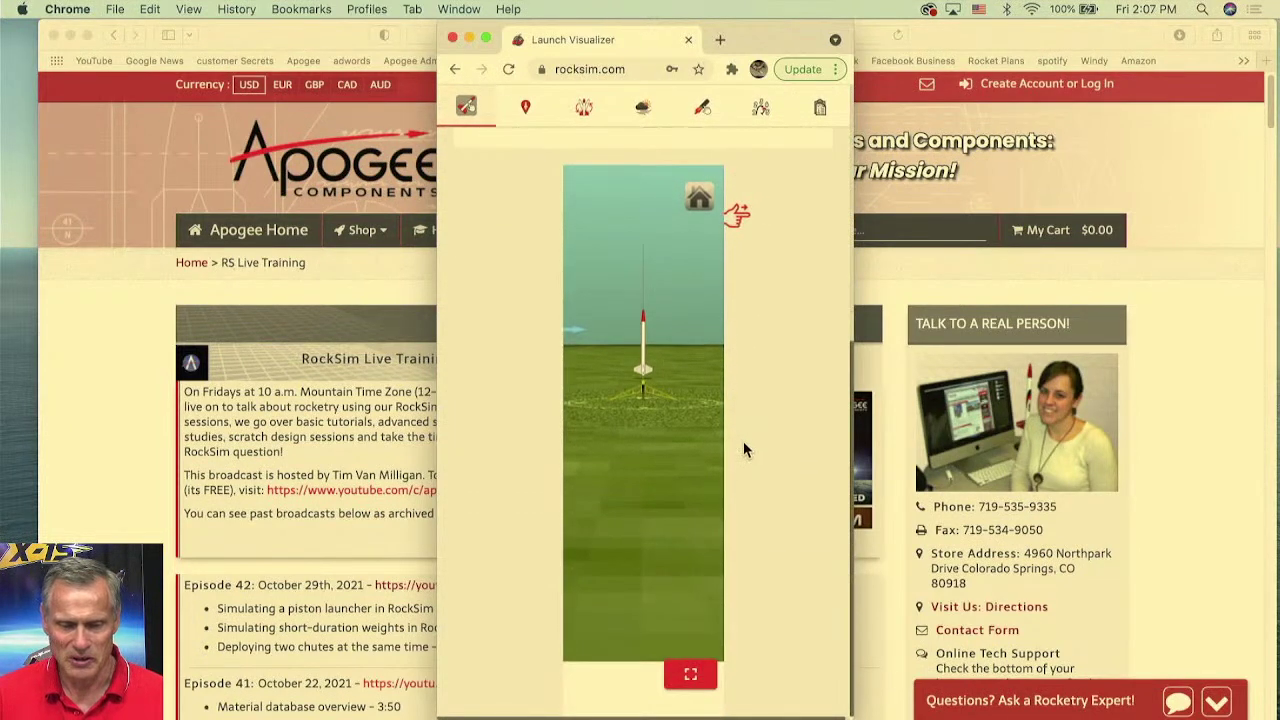
scroll(743, 441, up, 10)
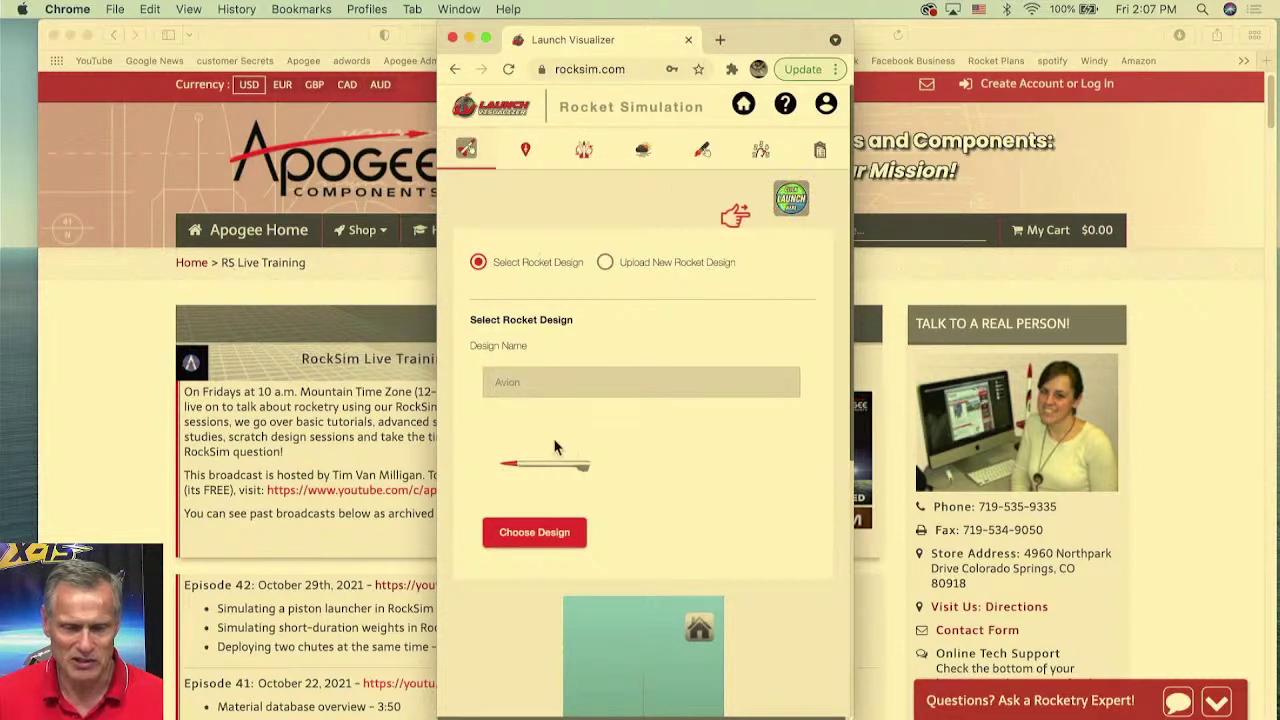
- Load the Terradactyl Two-Stage Rocket from the user designs as the rocket design
click(533, 535)
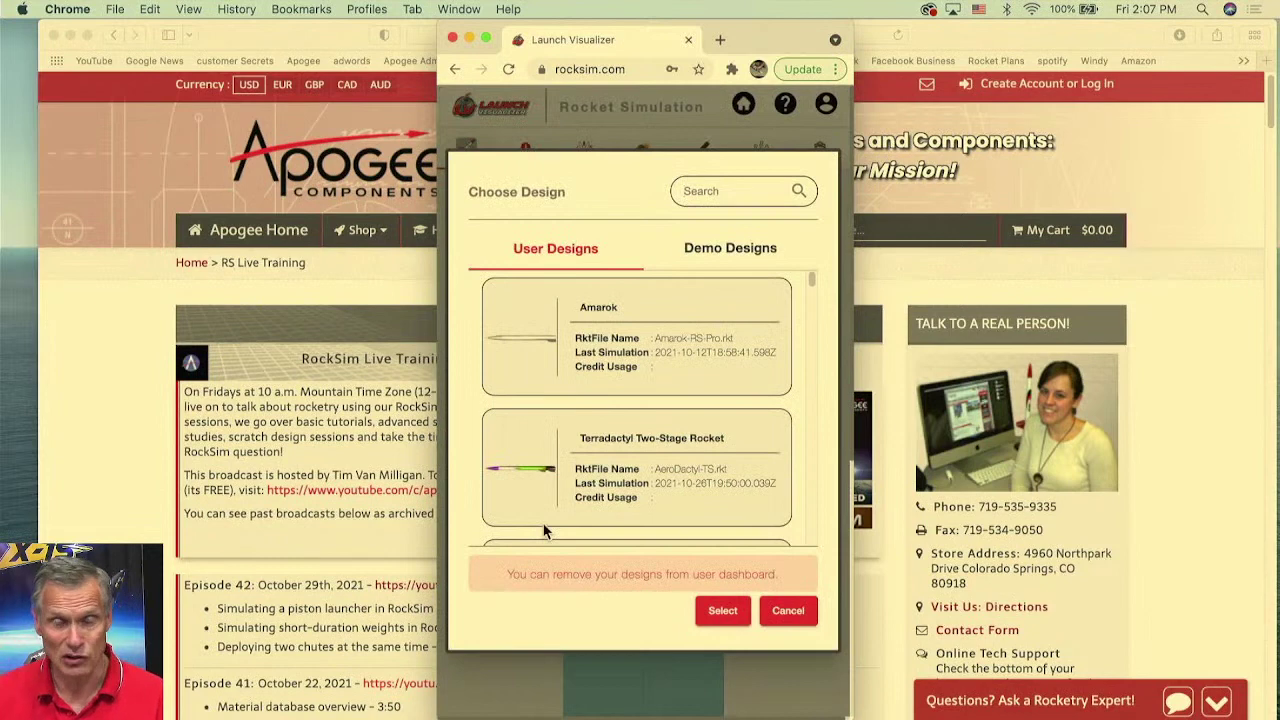
scroll(629, 410, down, 1)
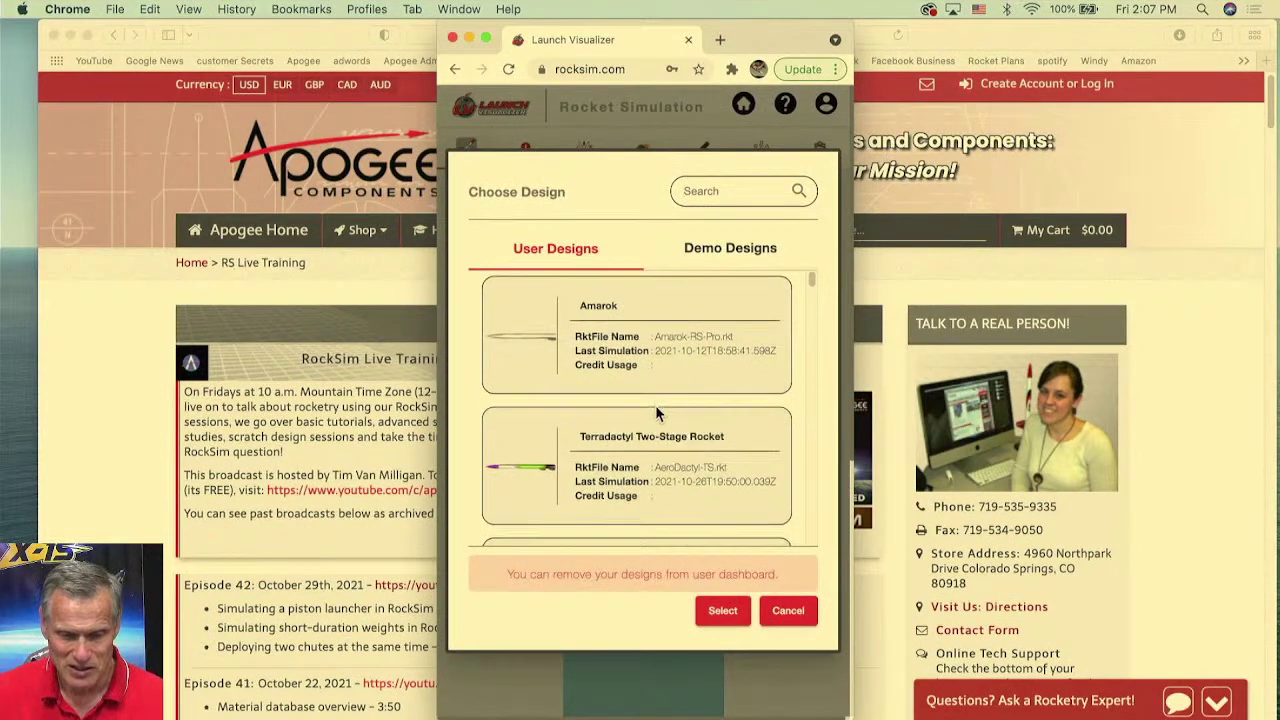
click(540, 468)
click(724, 612)
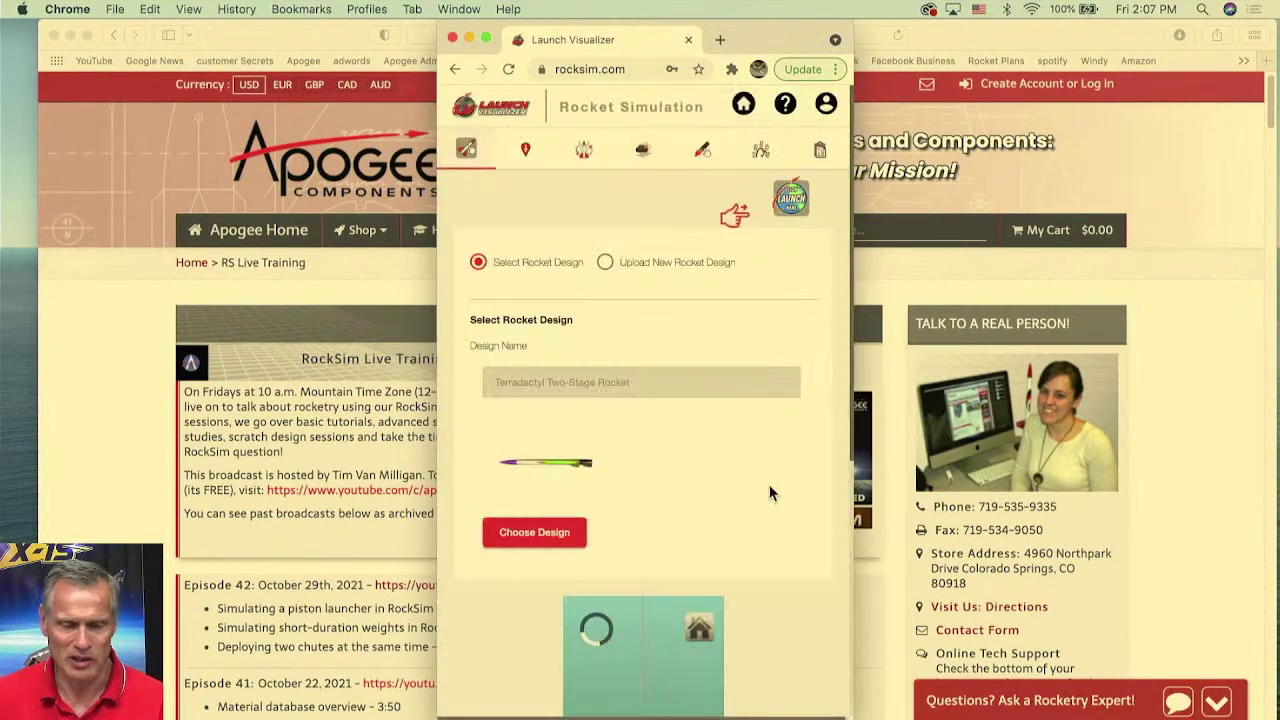
- Inspect the rocket on its launch pad from several angles in the enlarged 3D preview and widen the browser window again
scroll(726, 477, down, 2)
scroll(774, 440, down, 8)
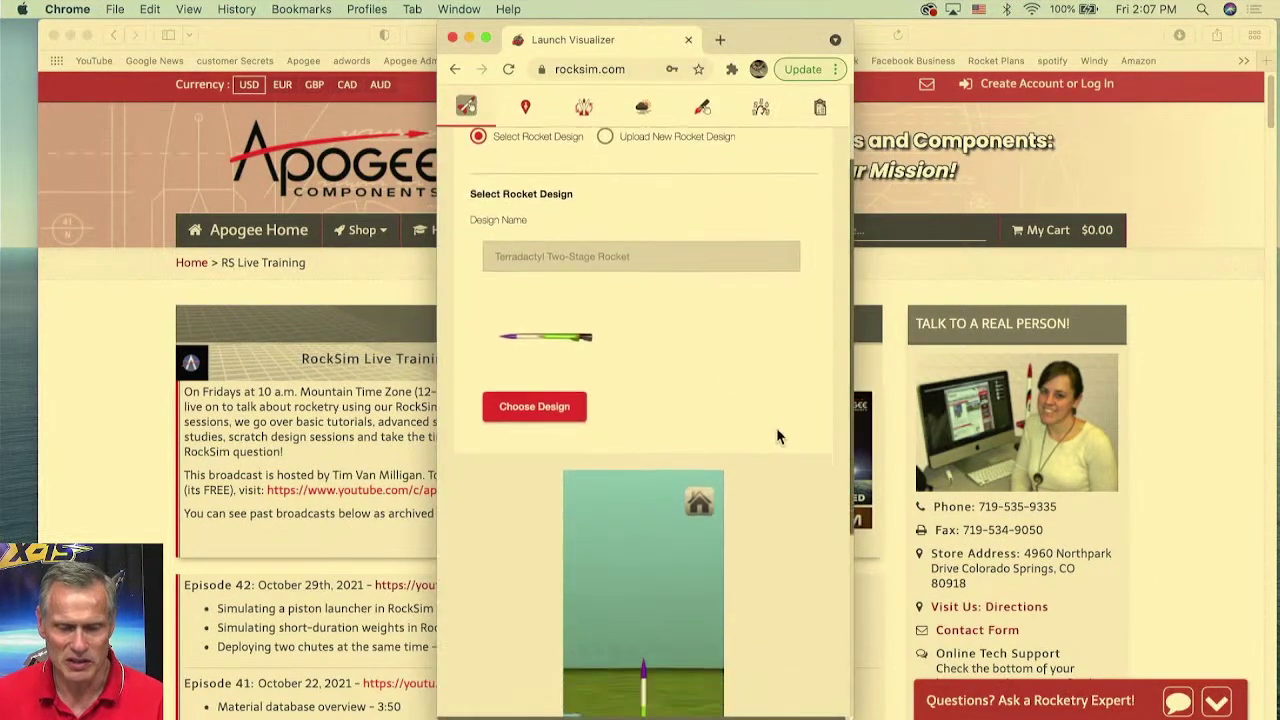
drag(684, 489, 668, 473)
scroll(668, 474, up, 5)
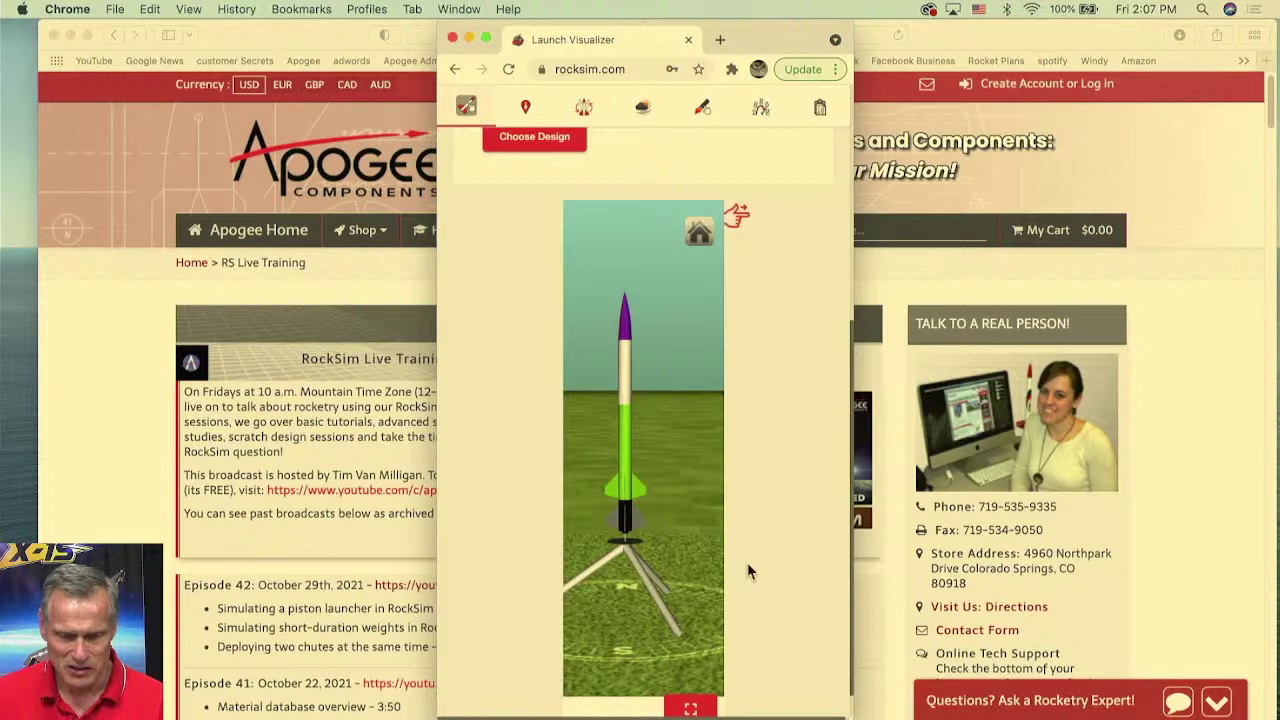
click(690, 708)
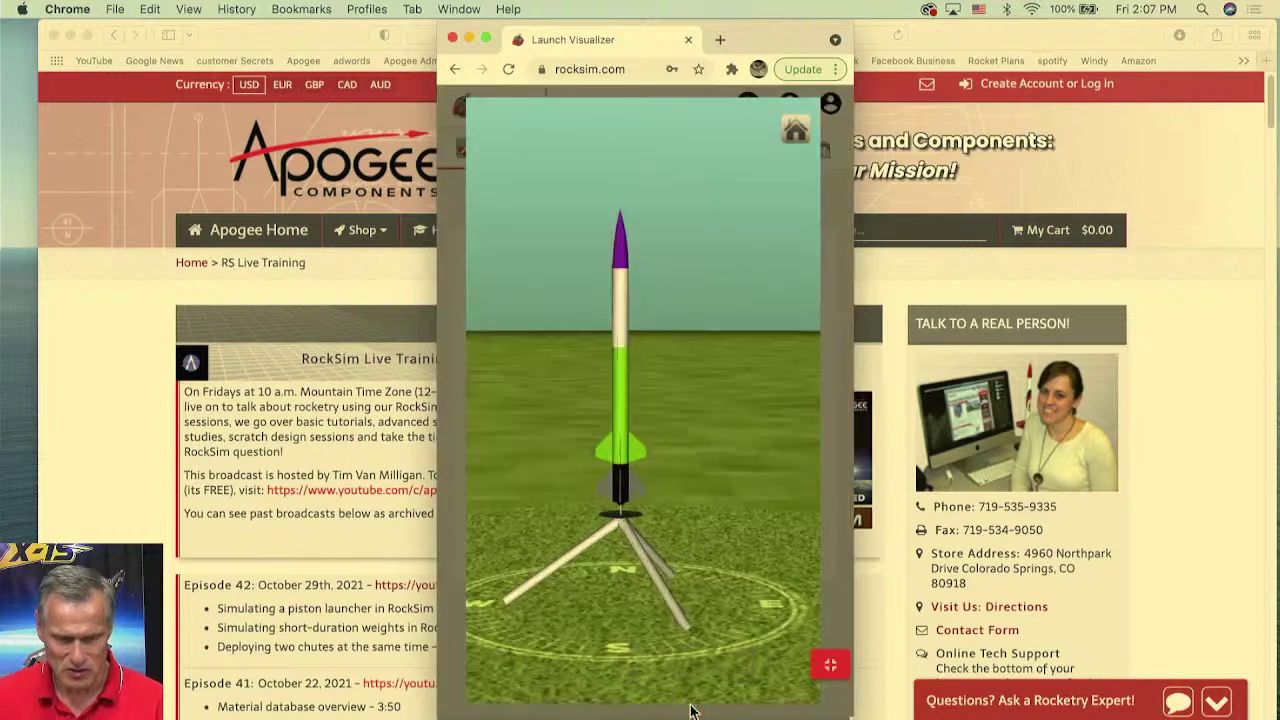
drag(699, 501, 495, 378)
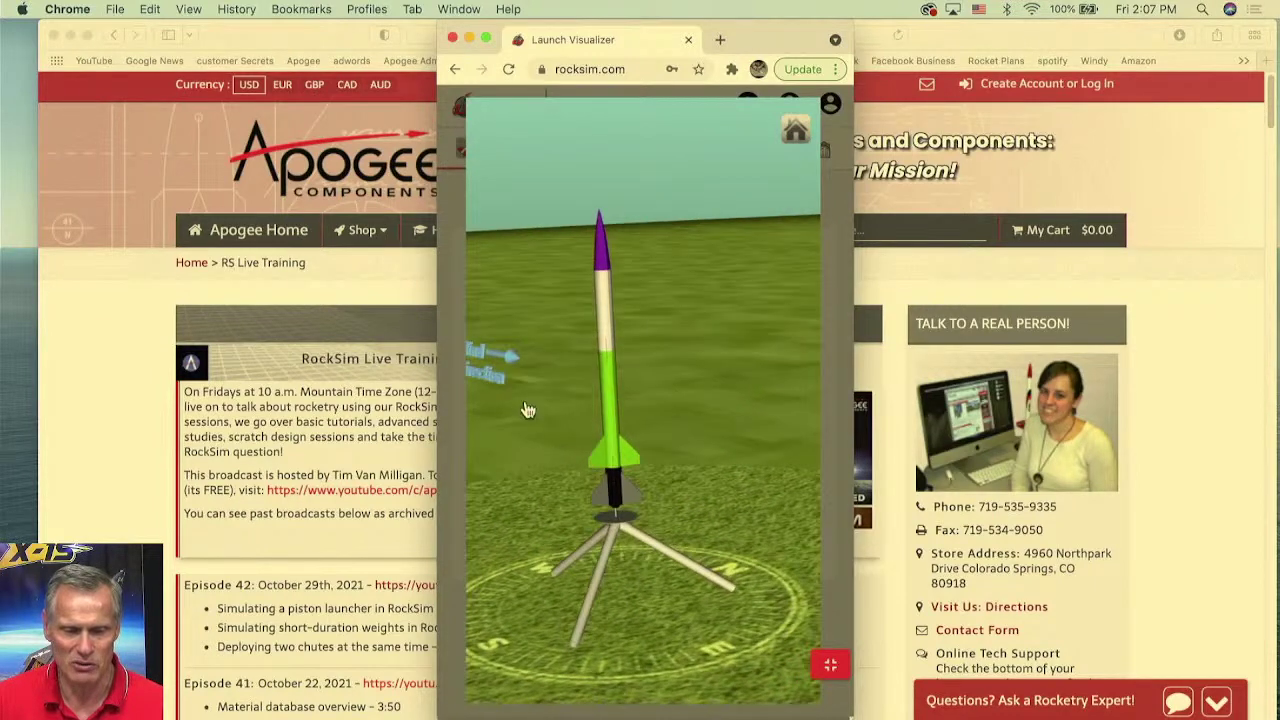
drag(541, 420, 615, 395)
drag(740, 495, 780, 477)
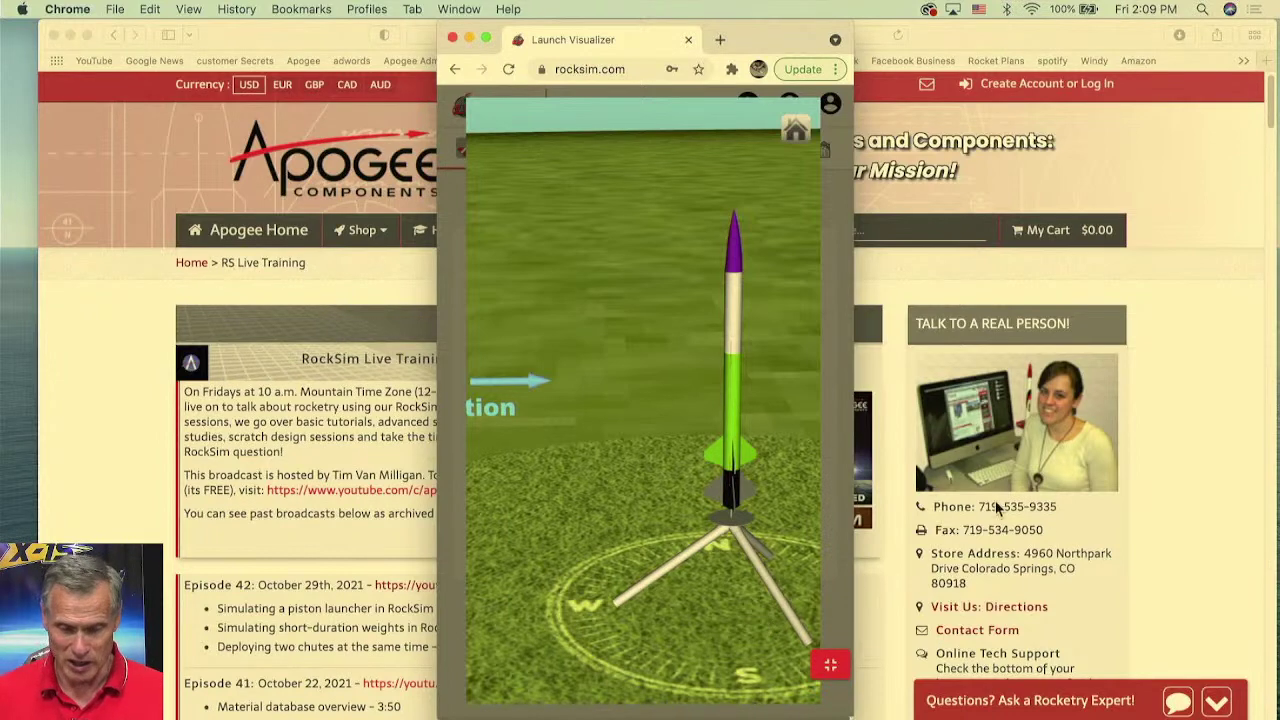
drag(848, 712, 1257, 718)
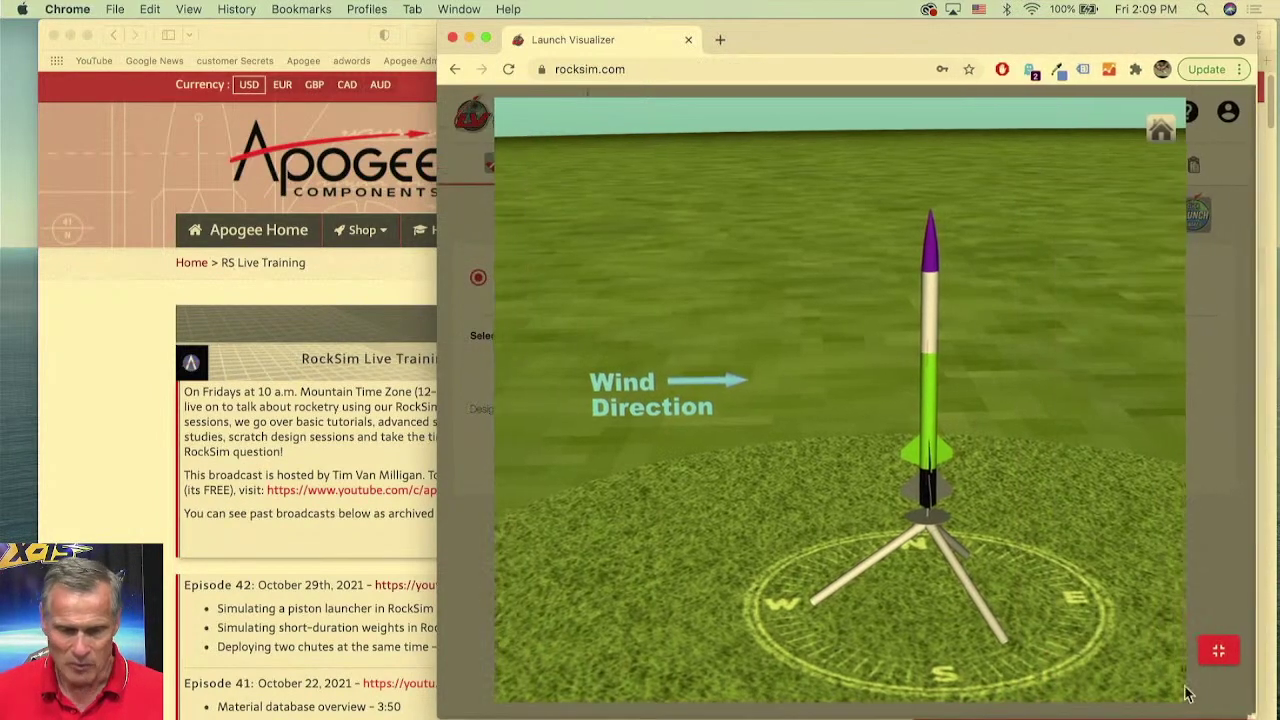
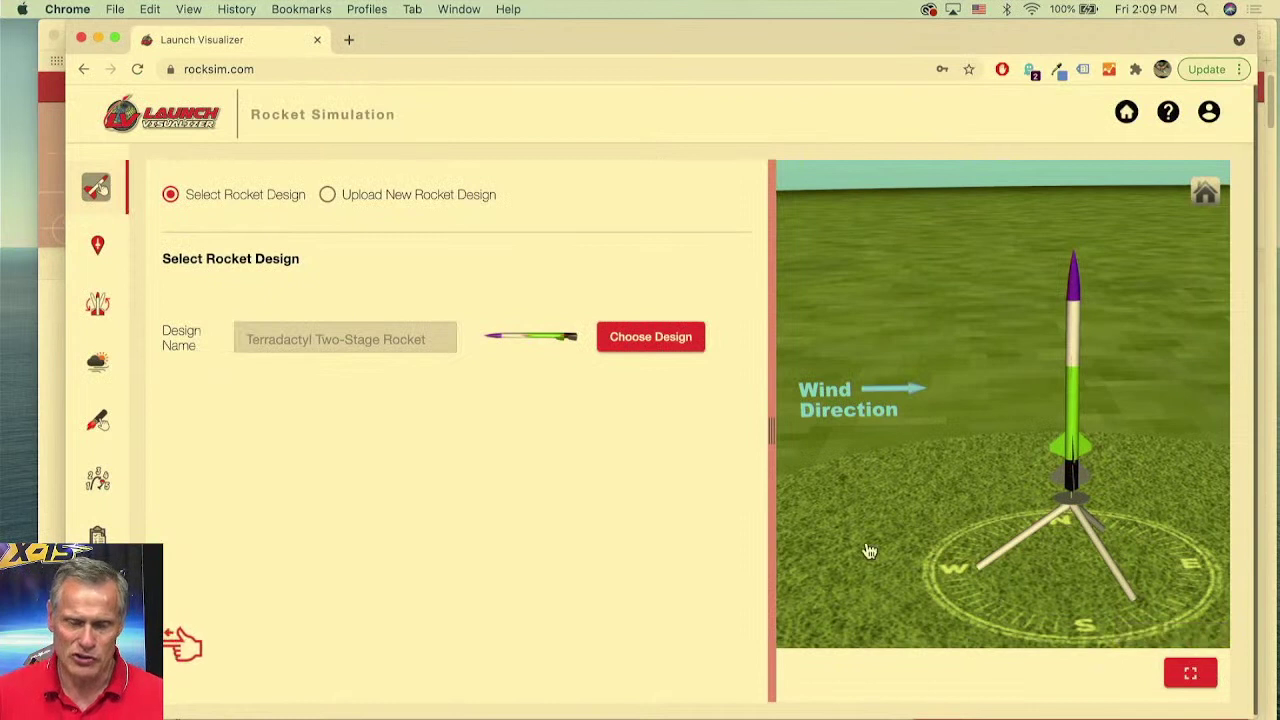
- Log out of the account and return to the rocket simulation page without signing in
click(1209, 111)
click(1000, 378)
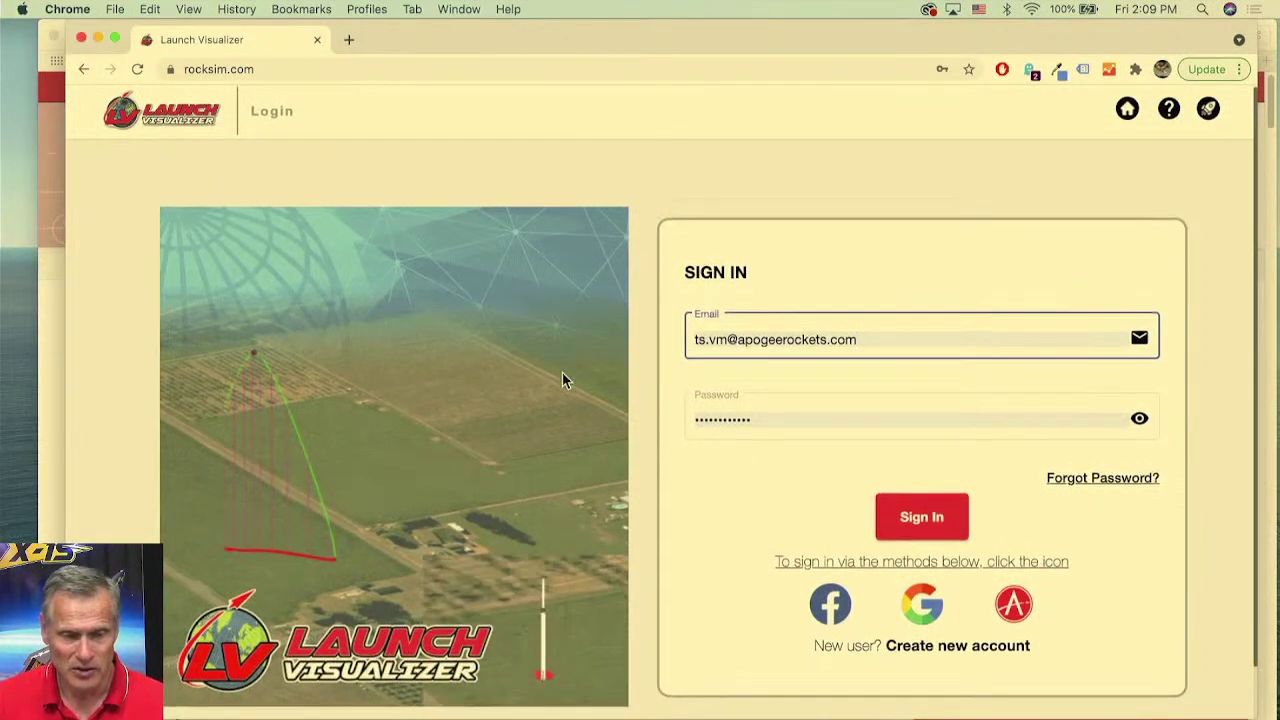
scroll(585, 350, down, 1)
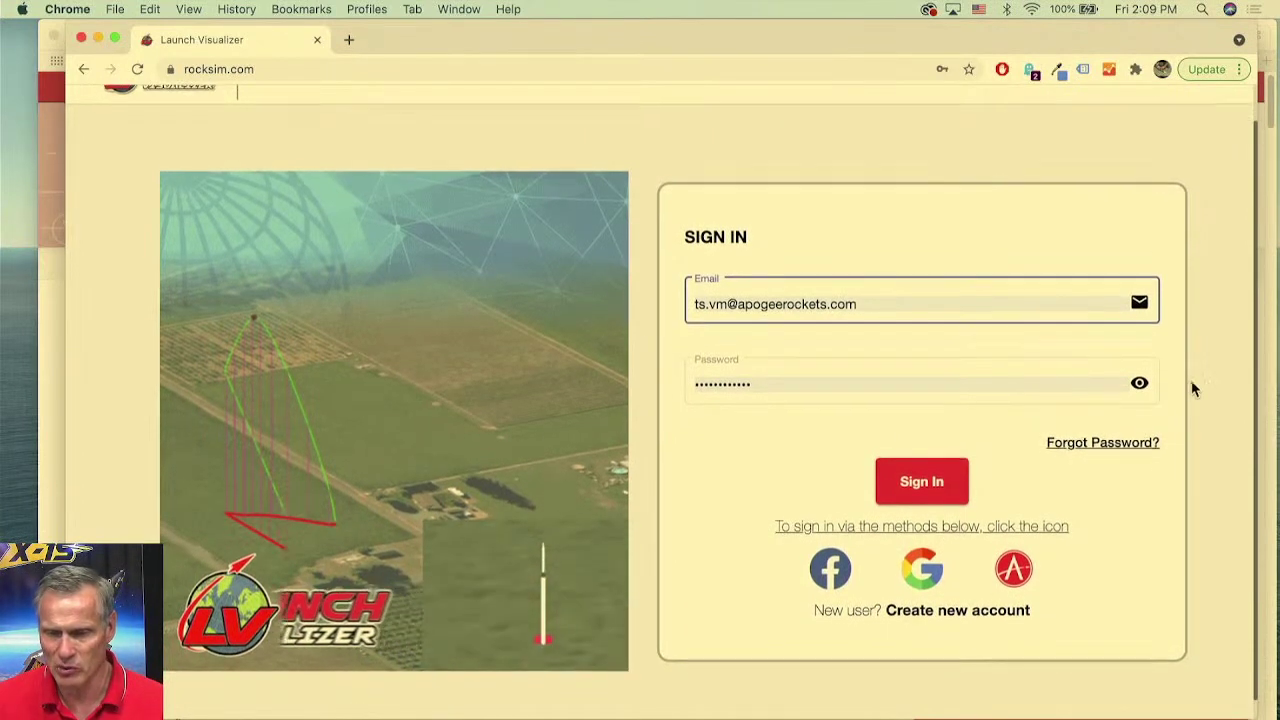
scroll(1191, 375, up, 1)
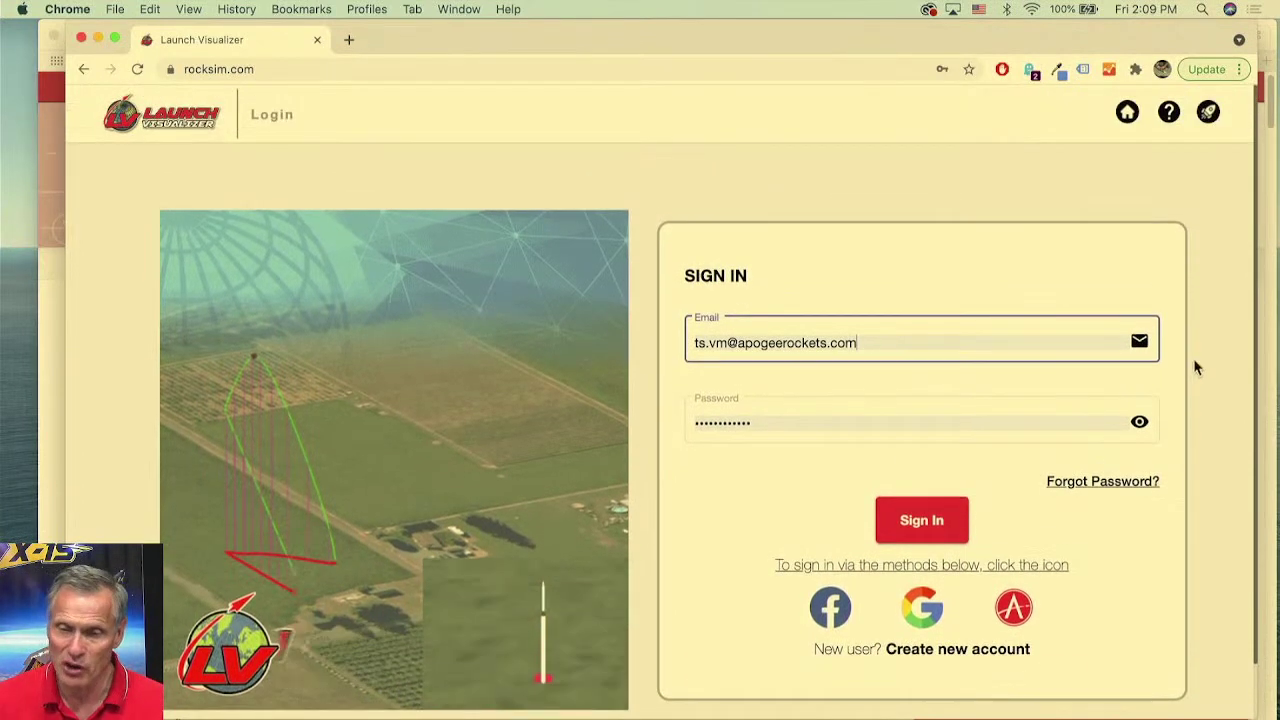
click(1209, 113)
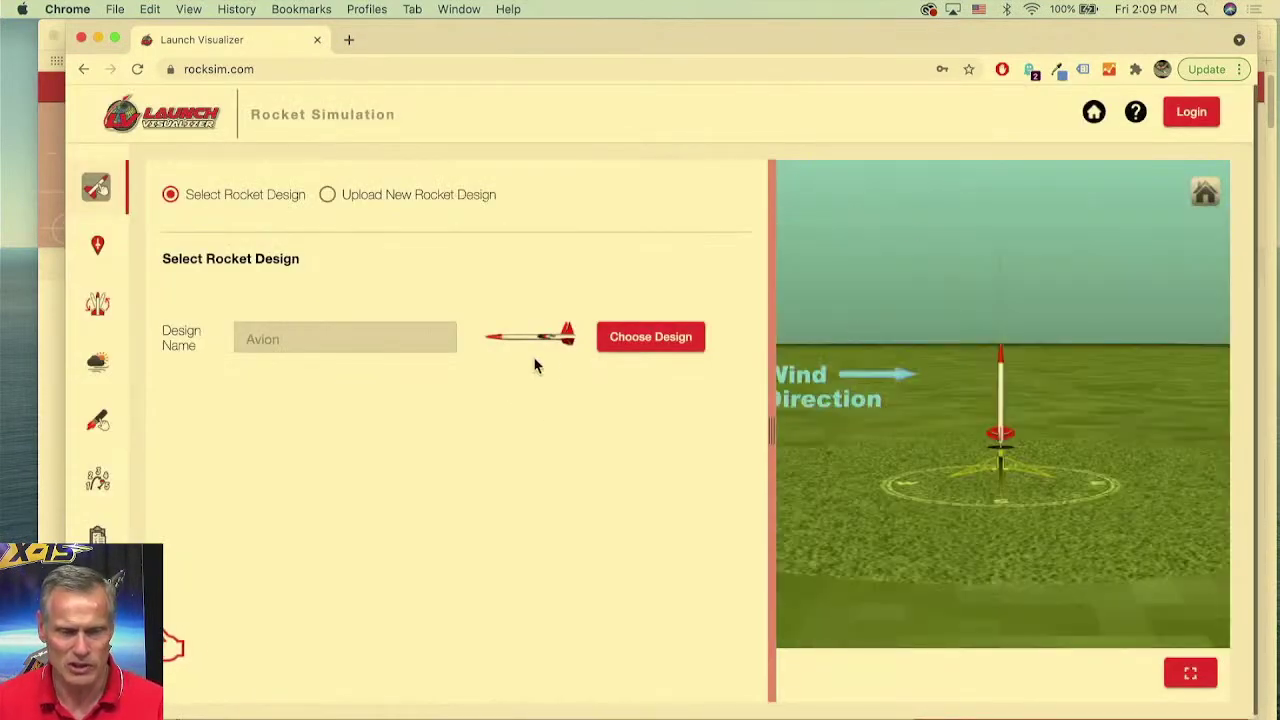
- Browse the demo rocket designs offered to guests and close the list without choosing one
click(651, 340)
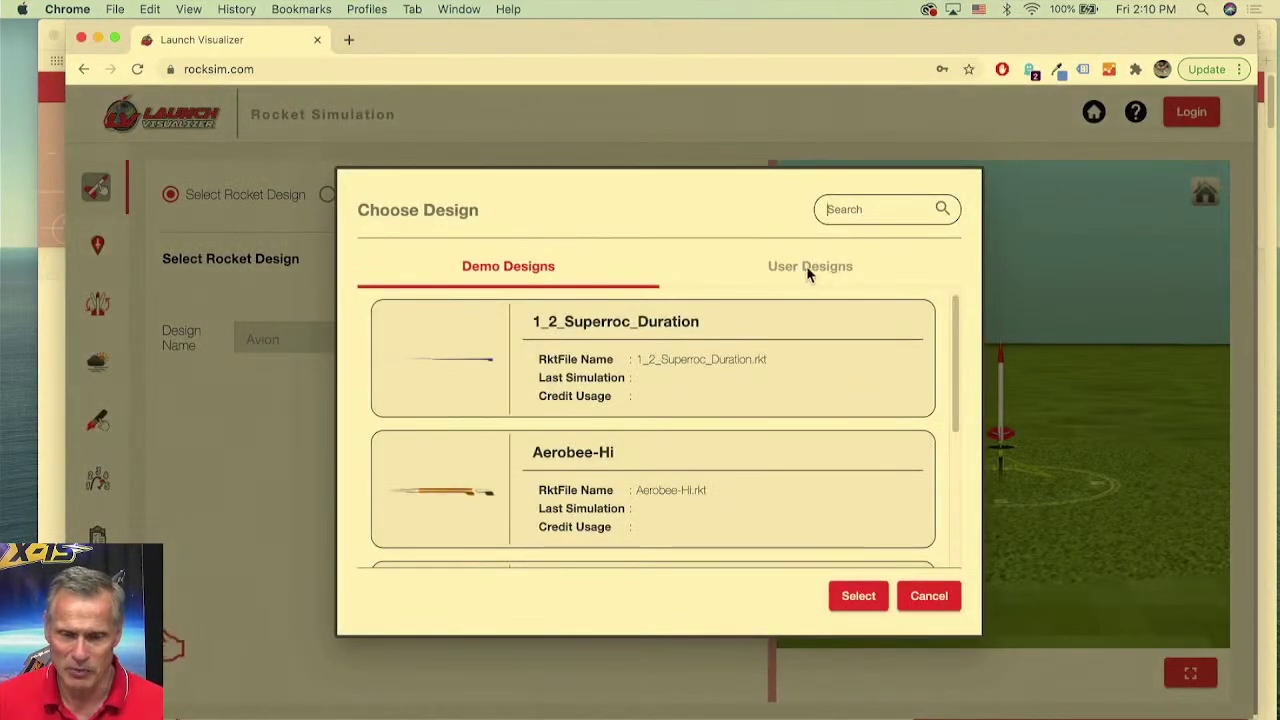
scroll(818, 372, down, 5)
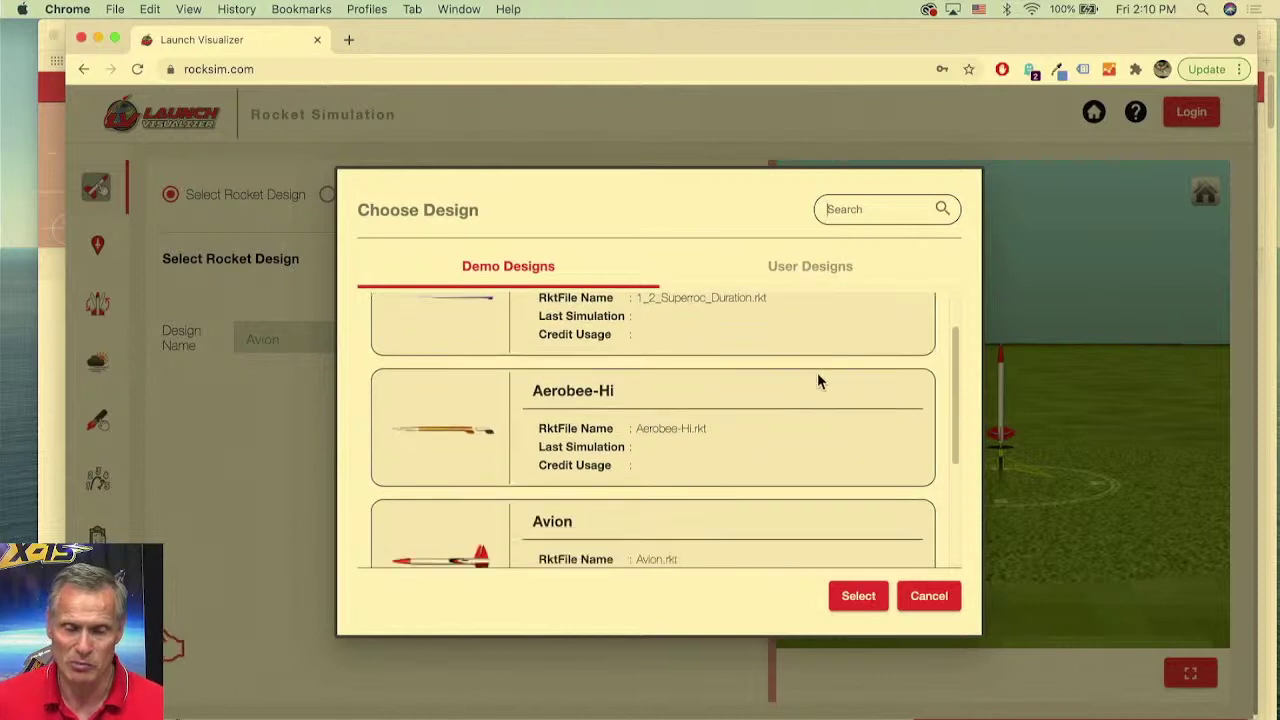
scroll(726, 428, up, 5)
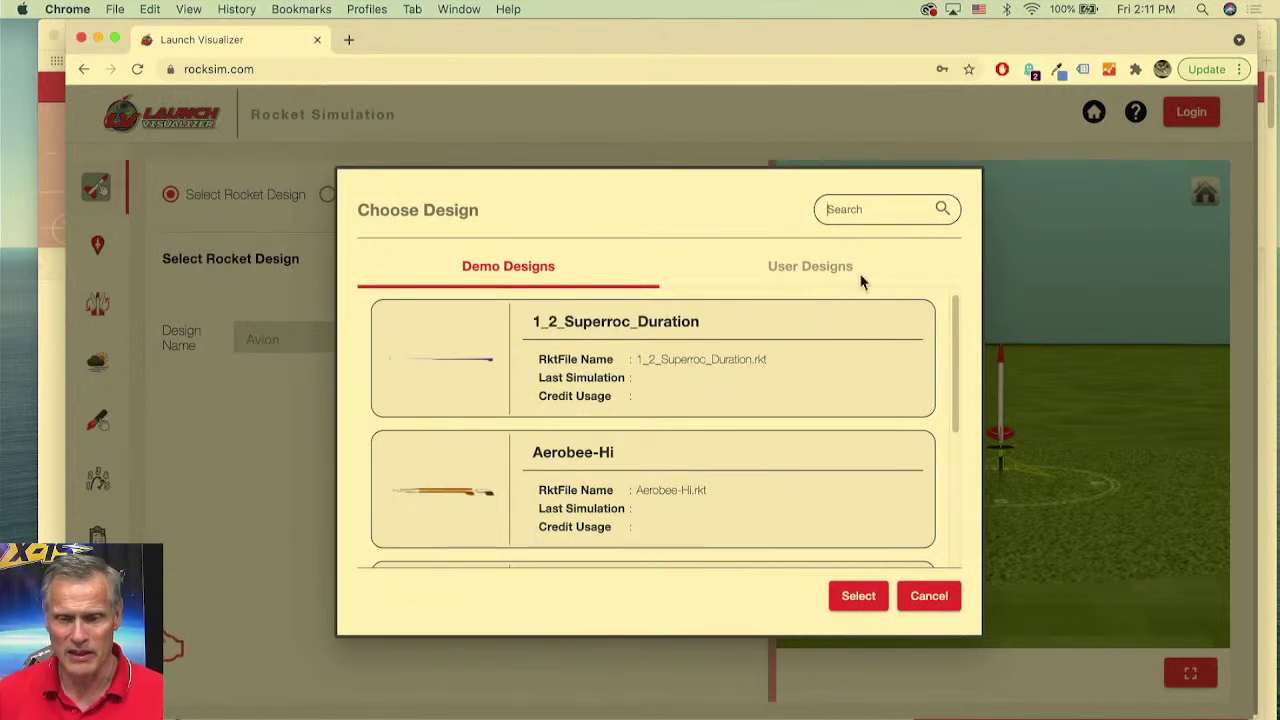
click(917, 598)
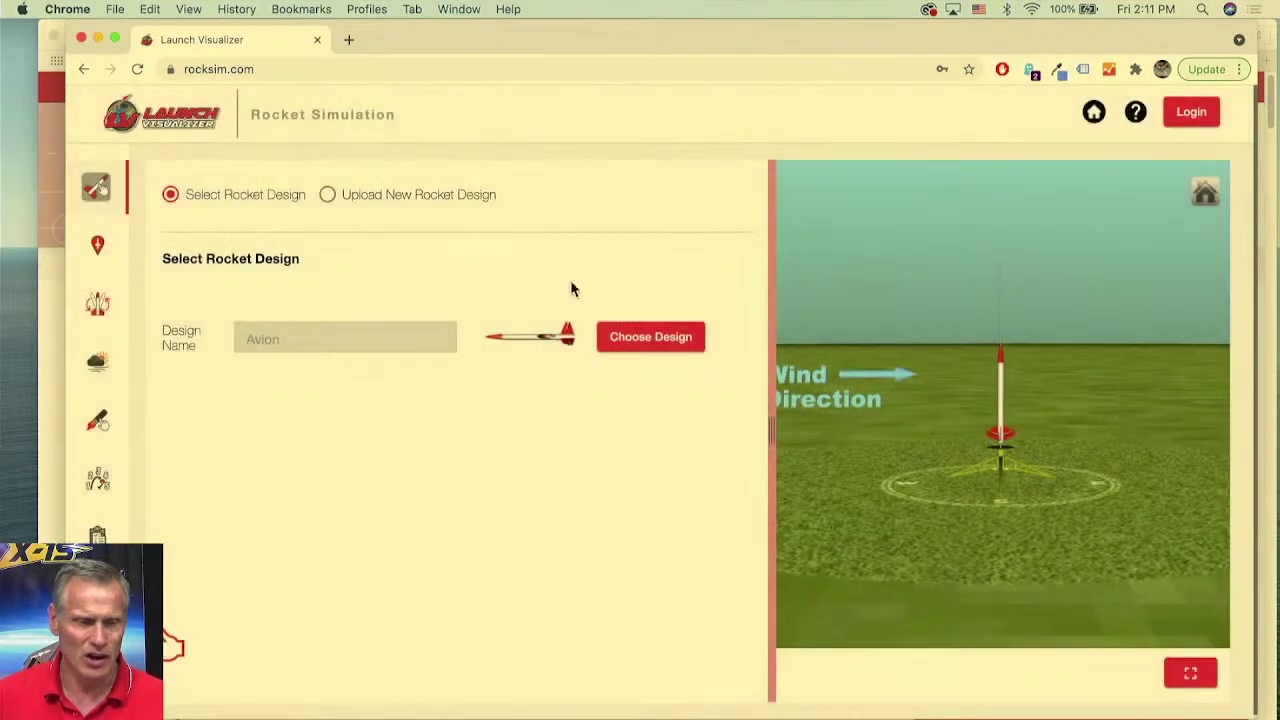
- Examine the launch site and starting state settings to see which fields are locked for guests
click(96, 246)
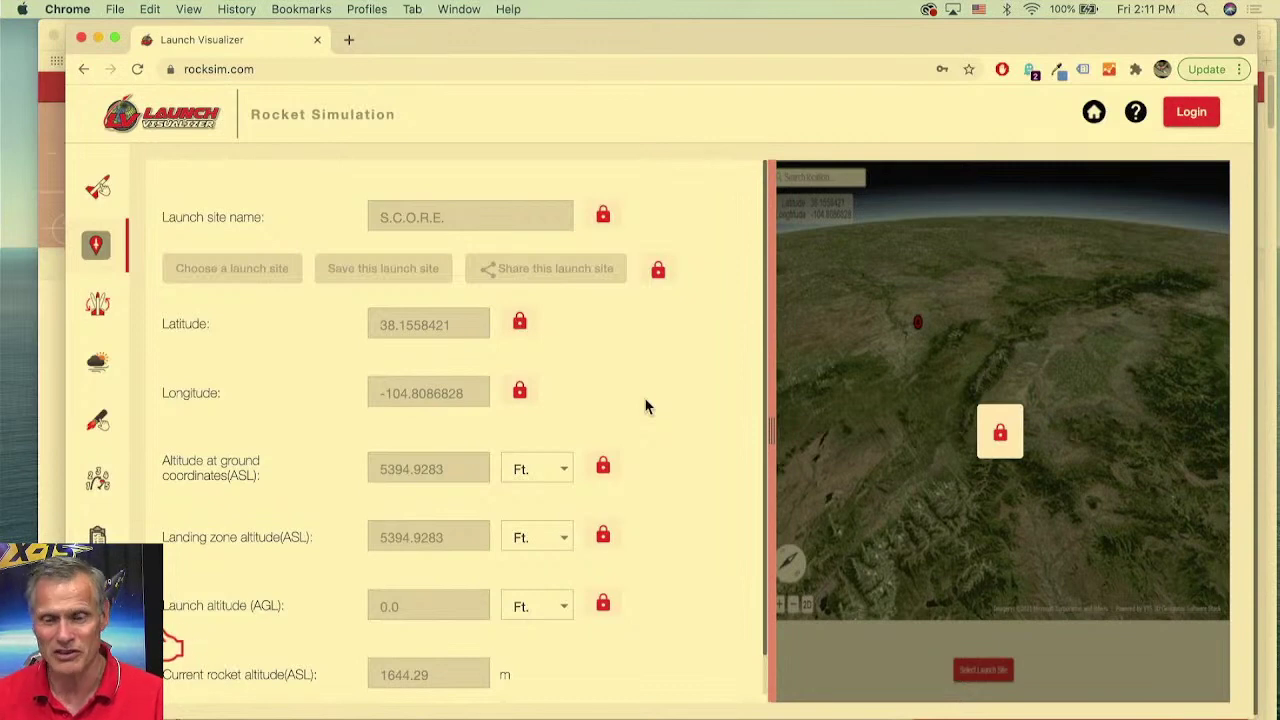
click(951, 396)
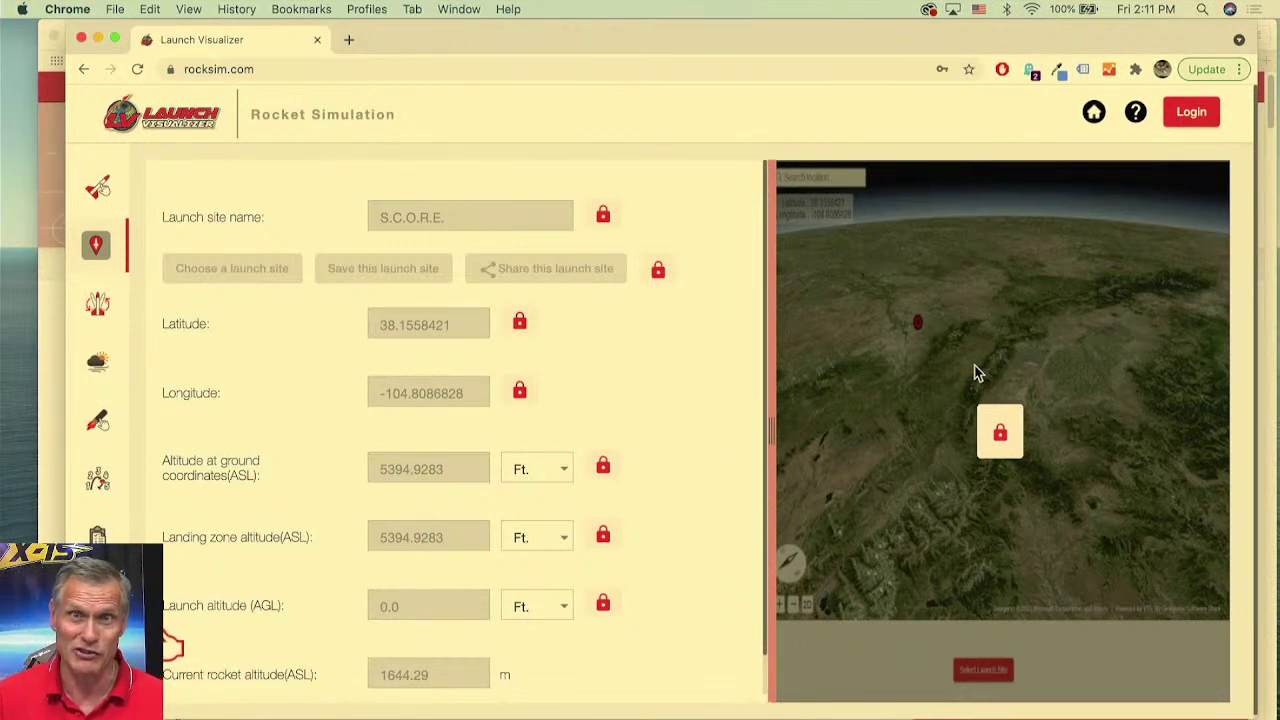
click(96, 310)
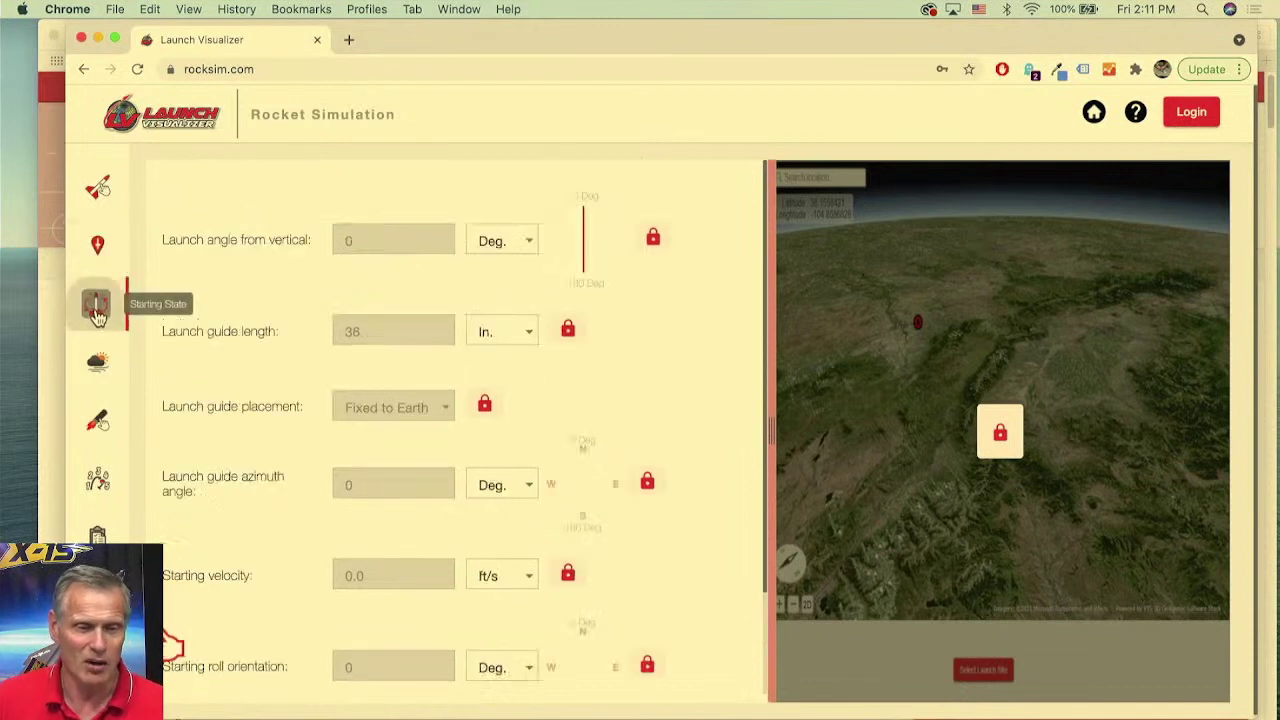
scroll(657, 397, down, 1)
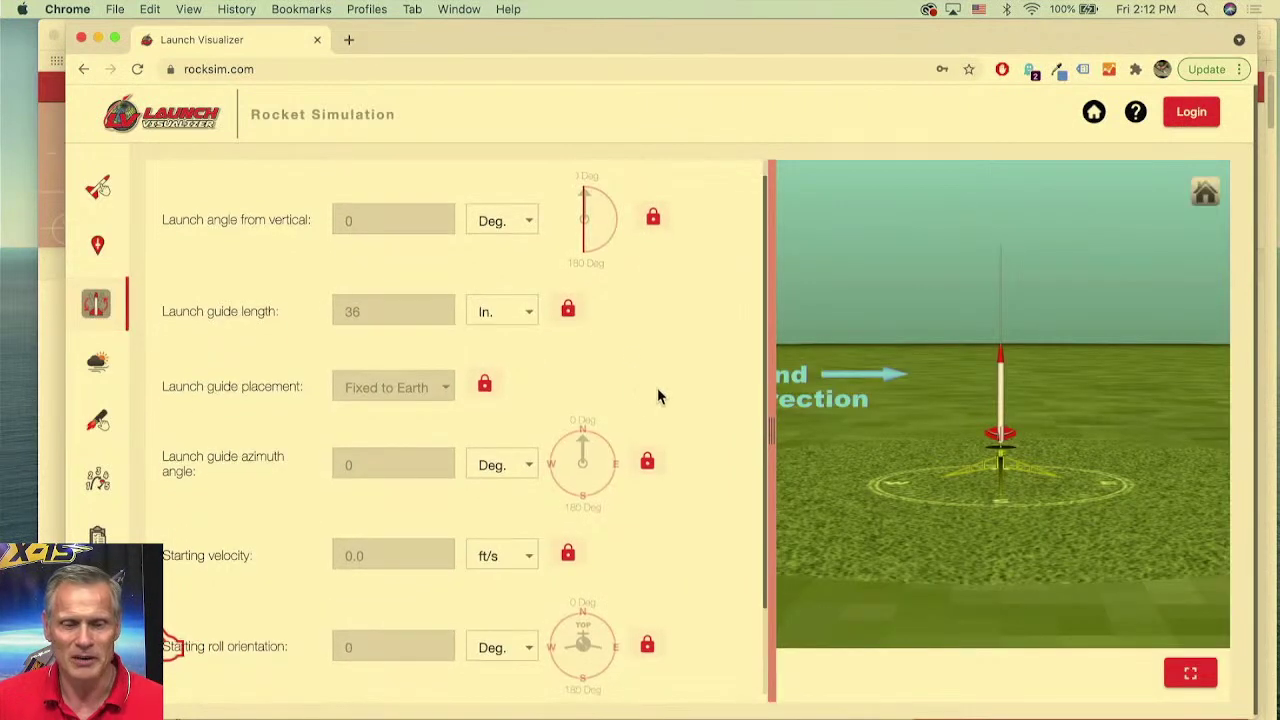
scroll(631, 357, down, 3)
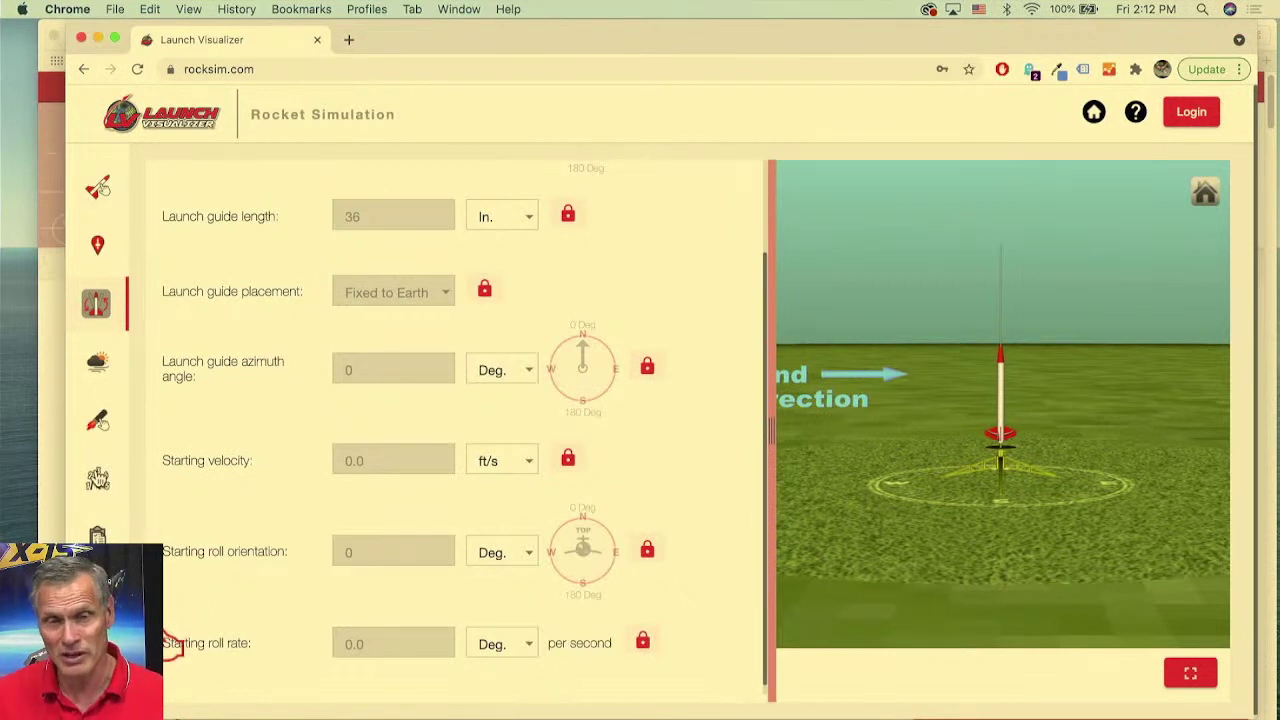
- Browse the engines offered to guests for the 18 mm motor mount and close the selection without changing the engine
click(97, 425)
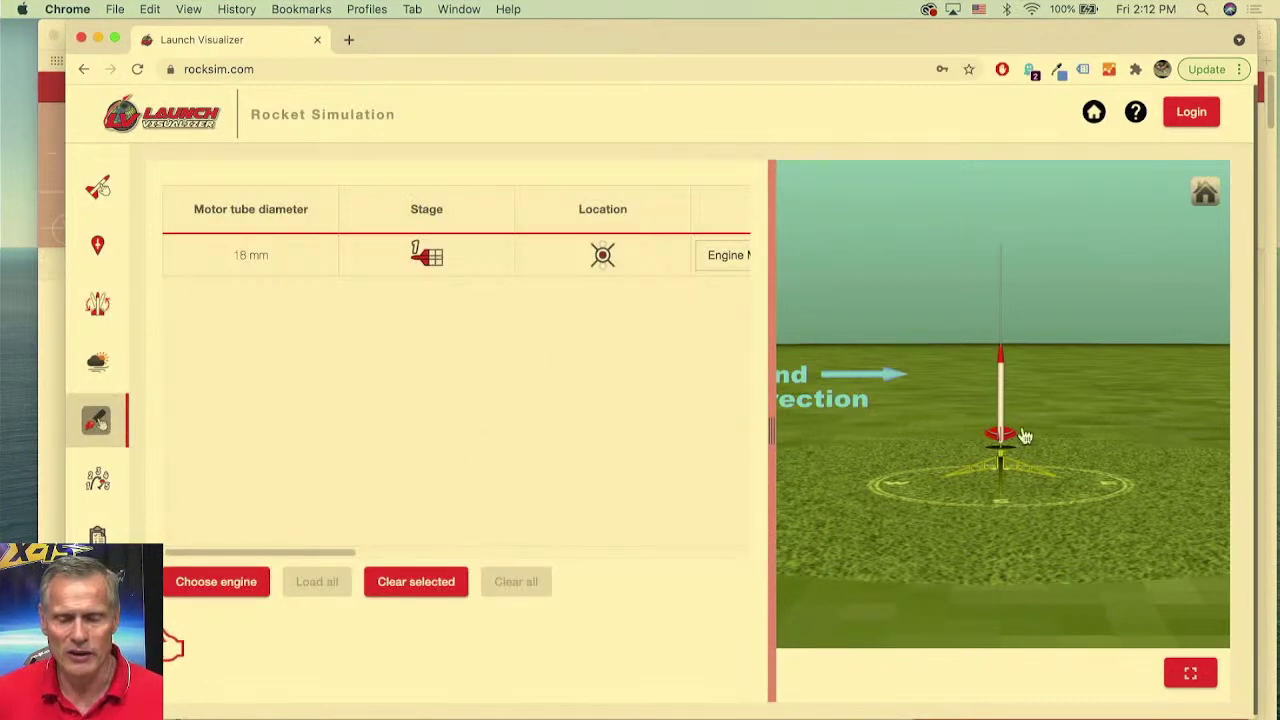
click(216, 582)
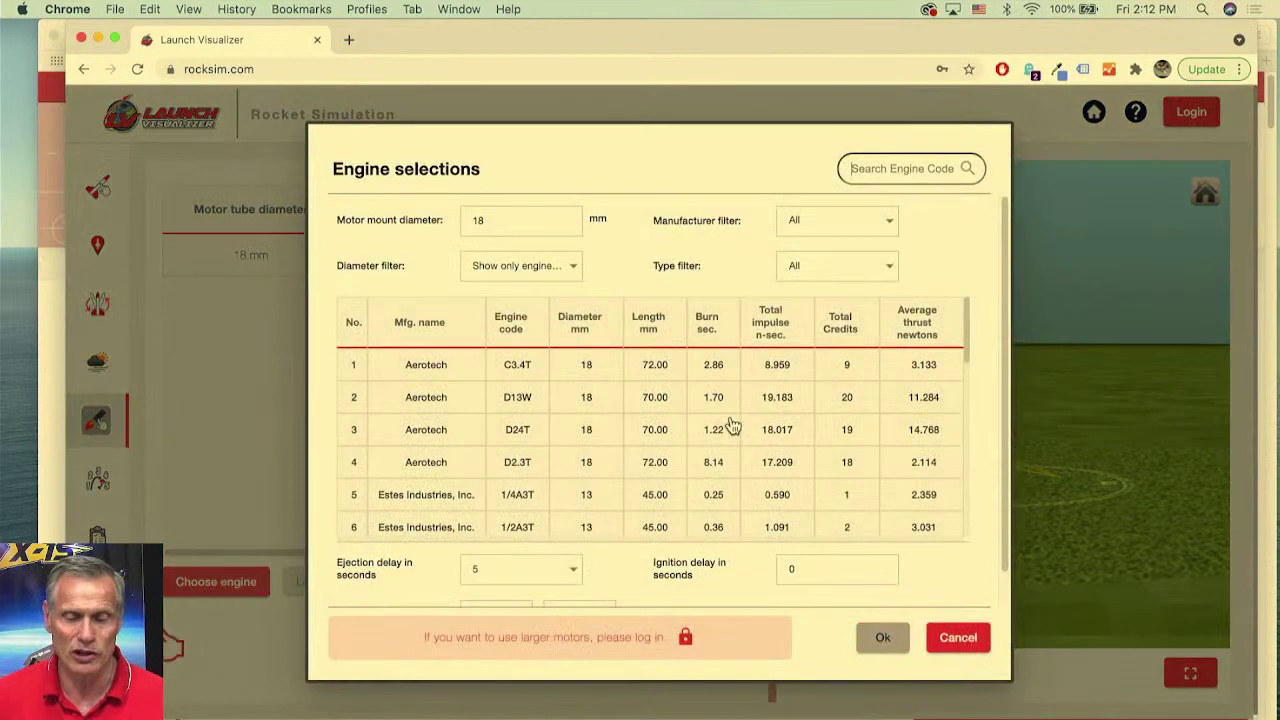
scroll(734, 428, down, 6)
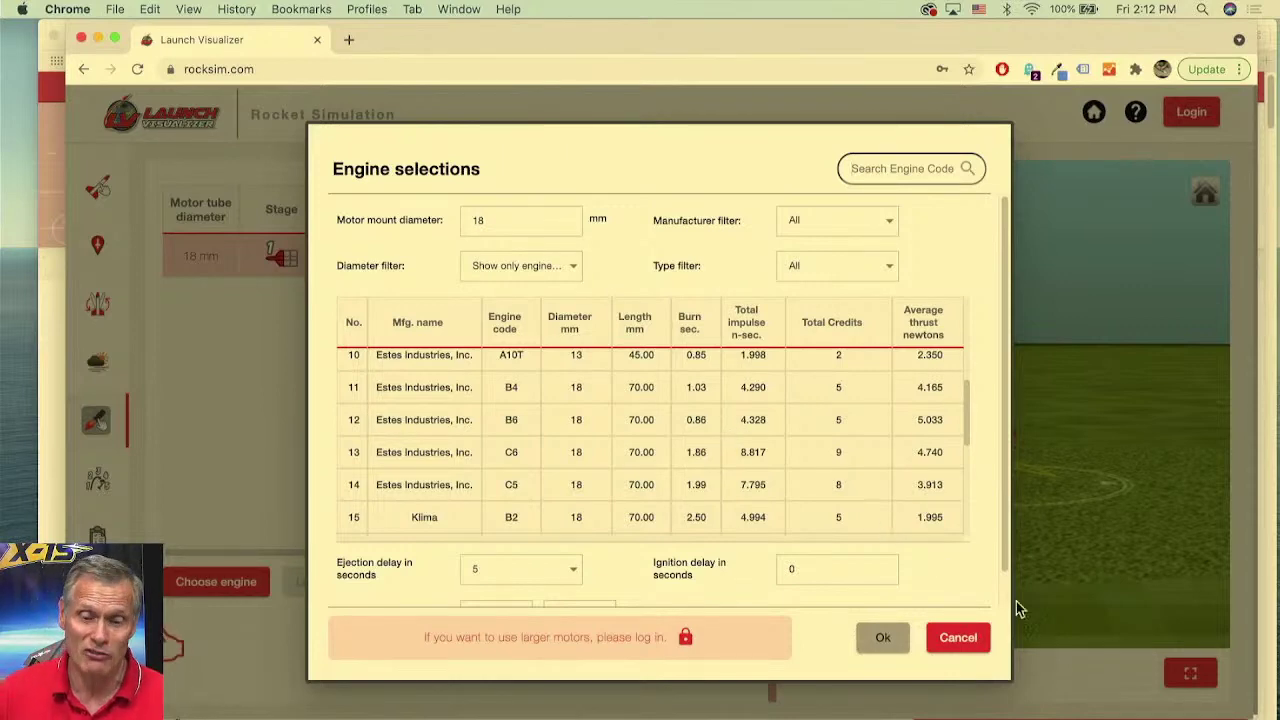
click(975, 637)
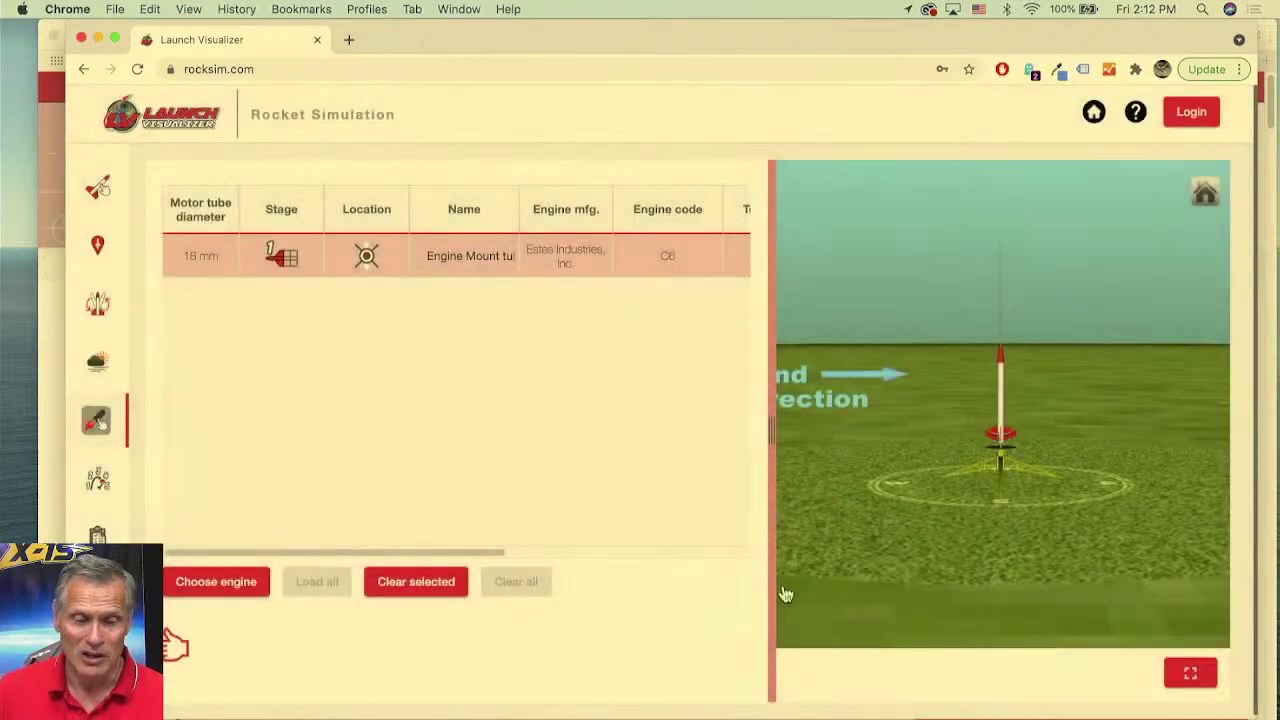
- Sign in to the Launch Visualizer account using the saved e-mail and password
click(1190, 113)
click(900, 337)
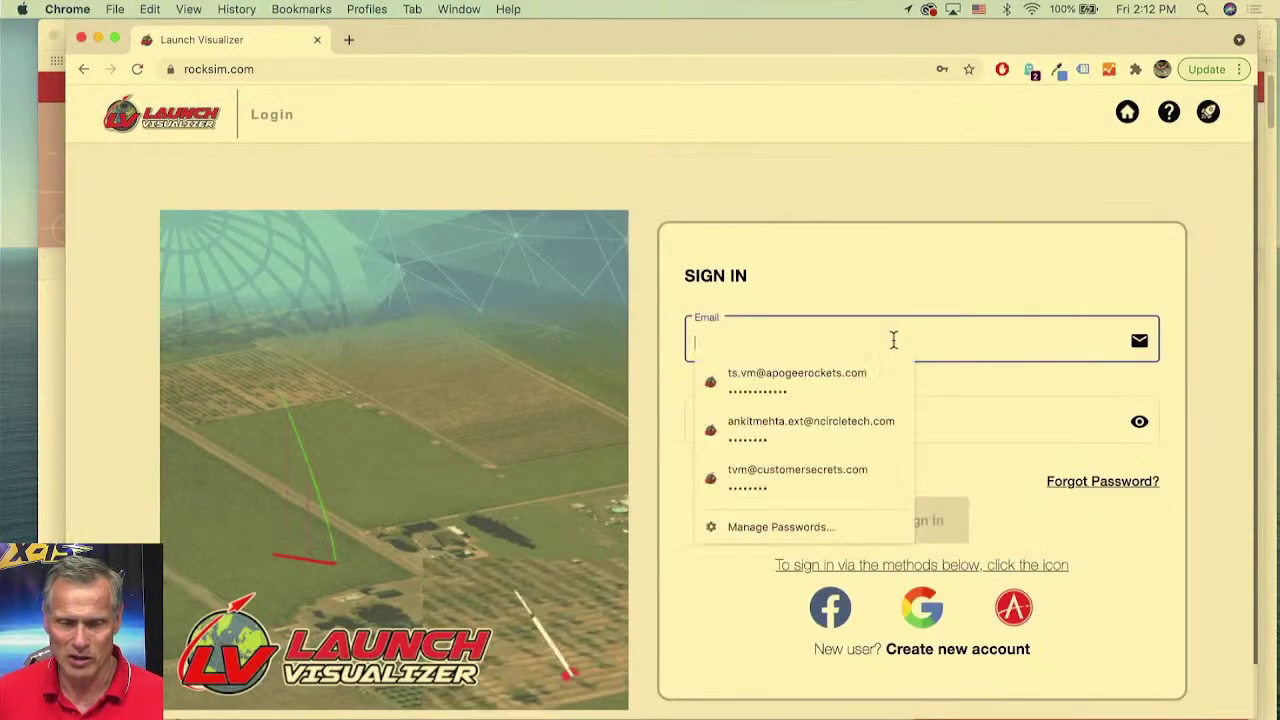
click(800, 398)
click(905, 532)
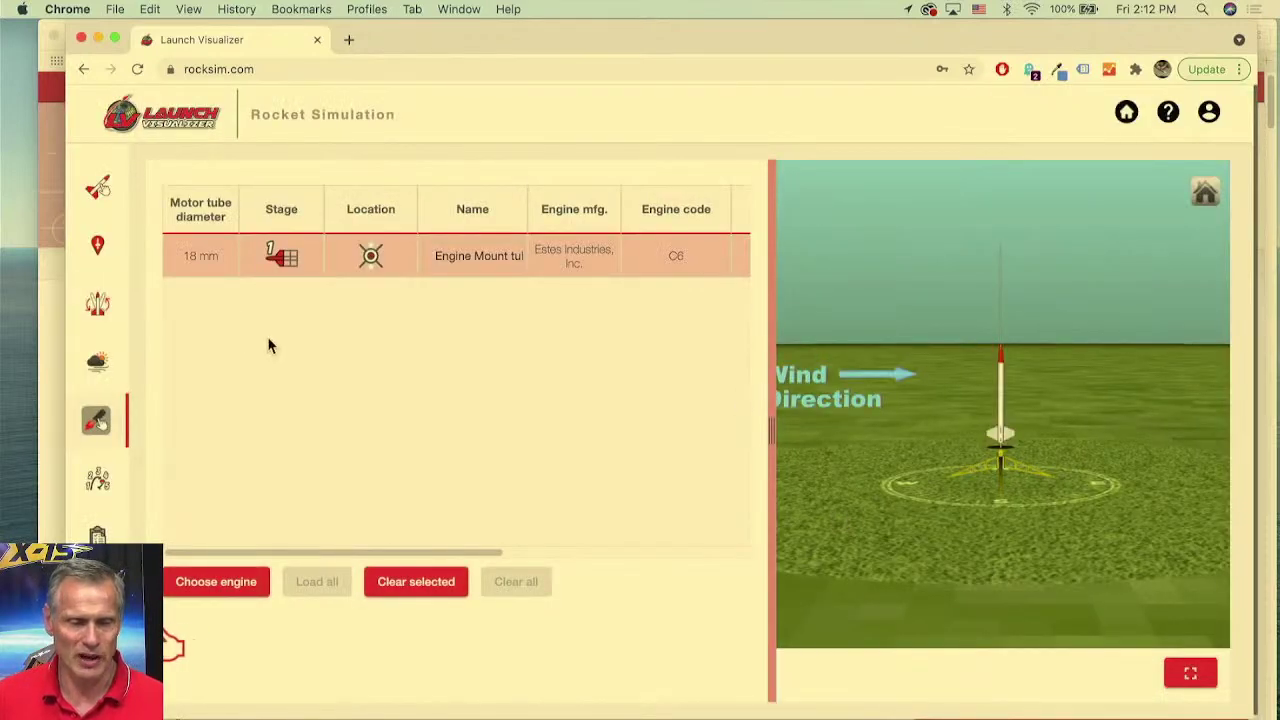
- Open the launch site settings and locate the St Louis area on the satellite map
click(100, 247)
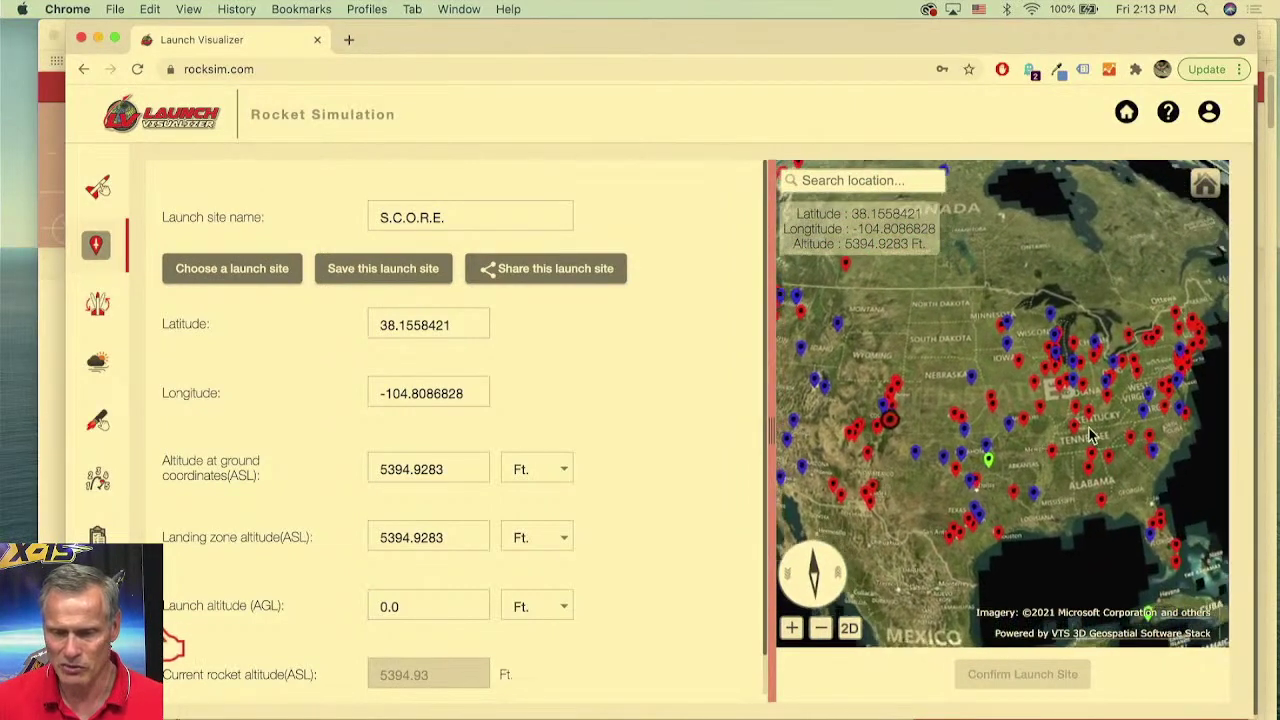
click(1080, 405)
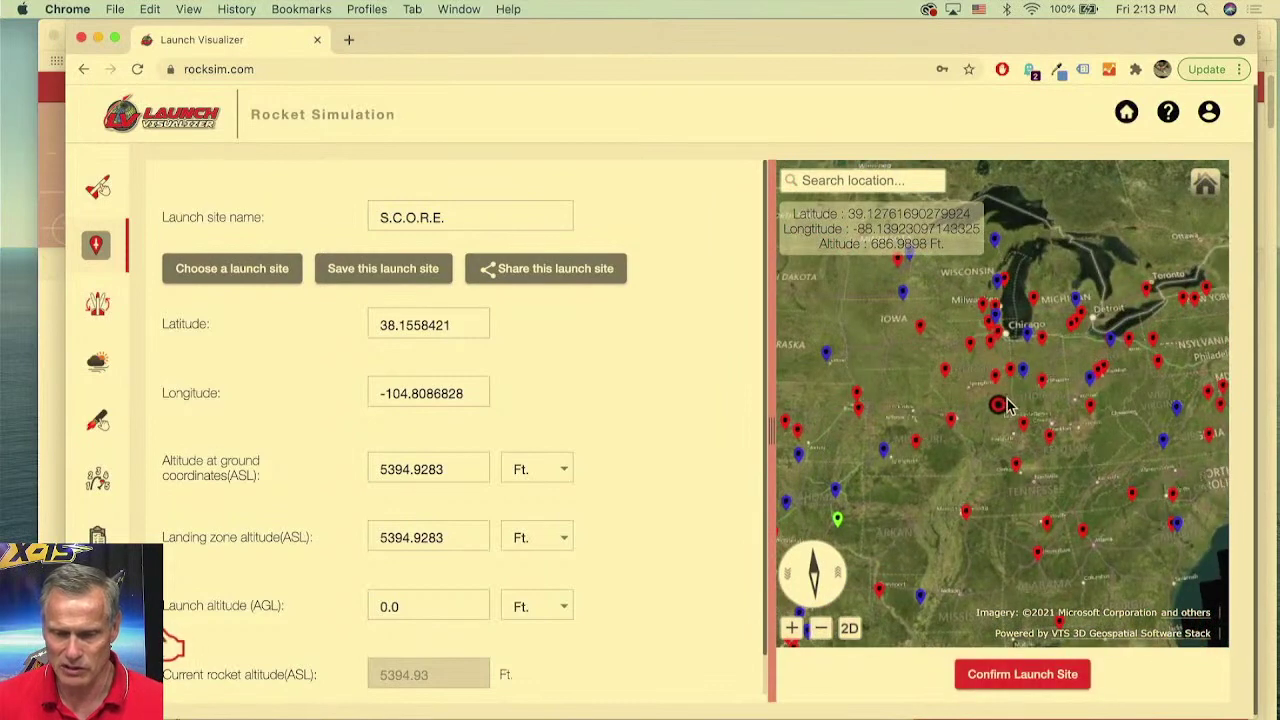
click(951, 443)
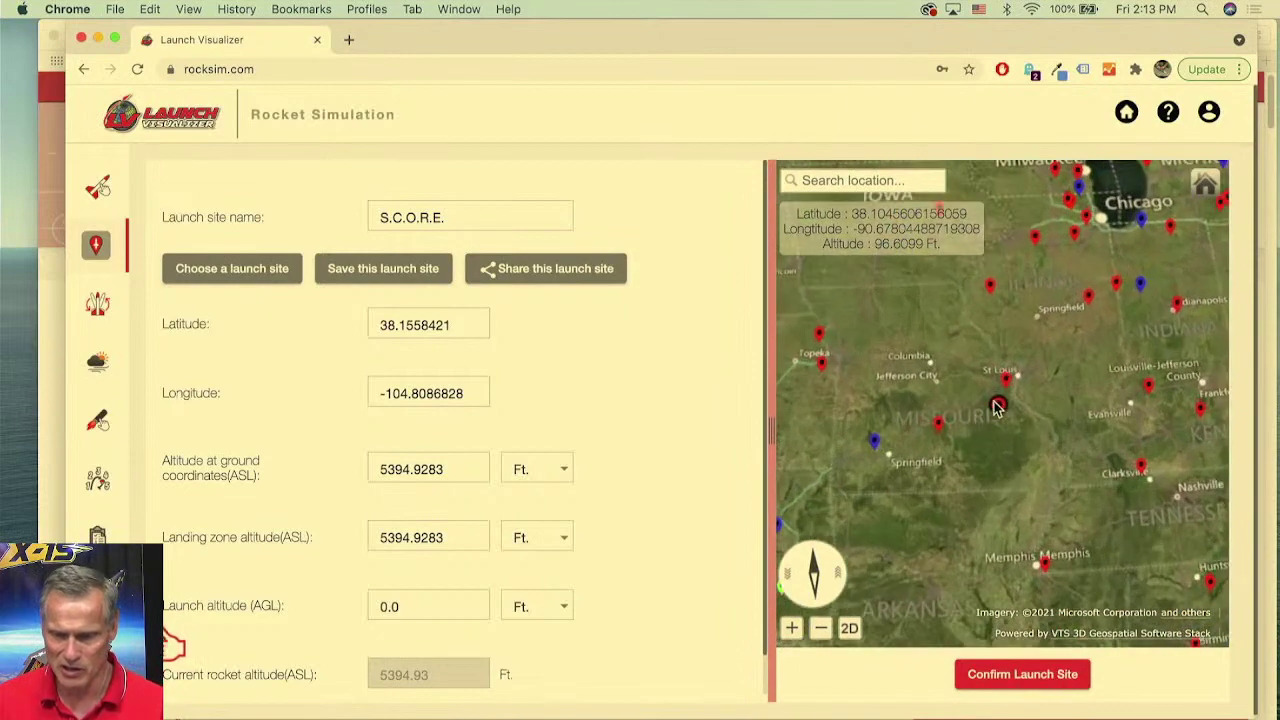
scroll(1005, 395, up, 3)
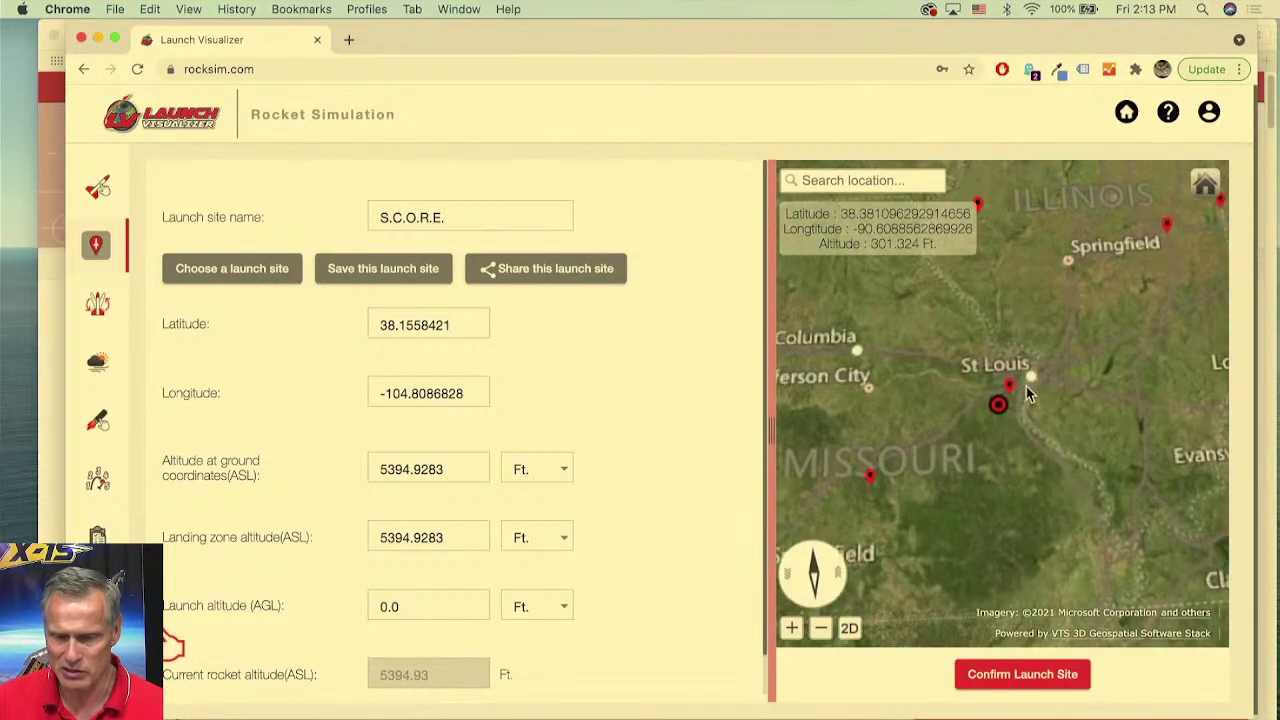
scroll(1025, 390, up, 3)
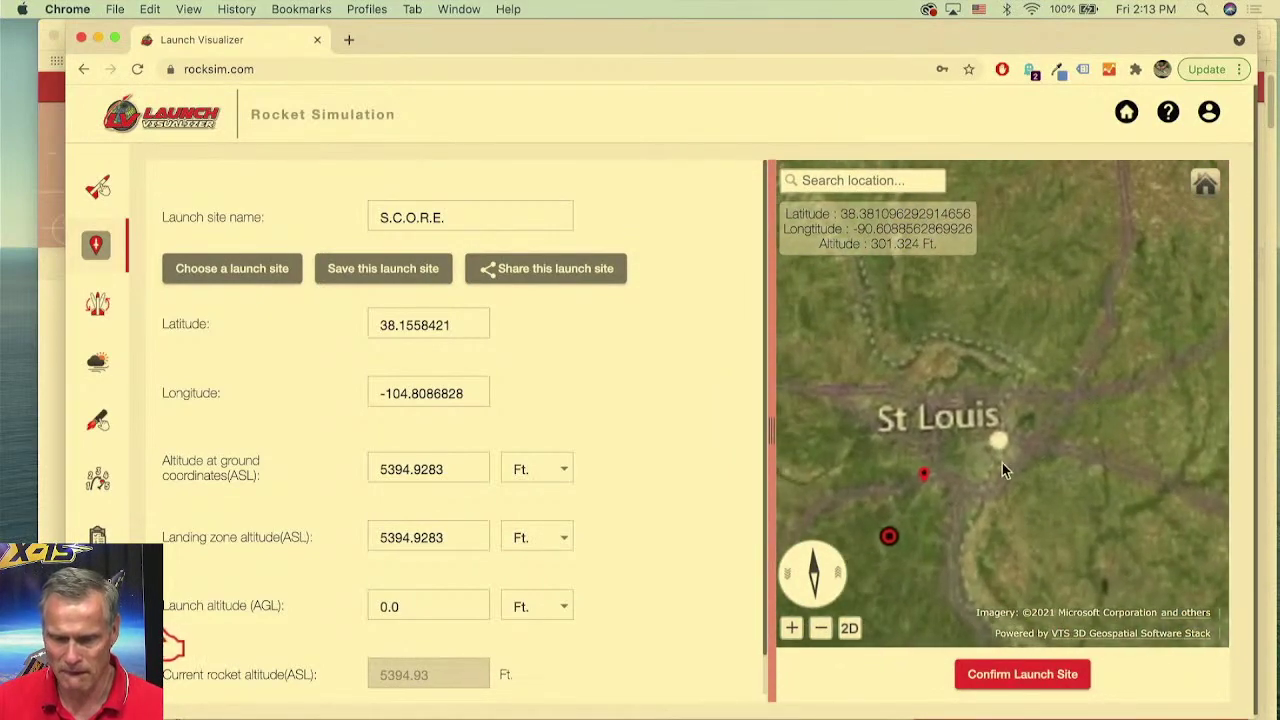
scroll(1000, 466, up, 3)
scroll(992, 496, down, 5)
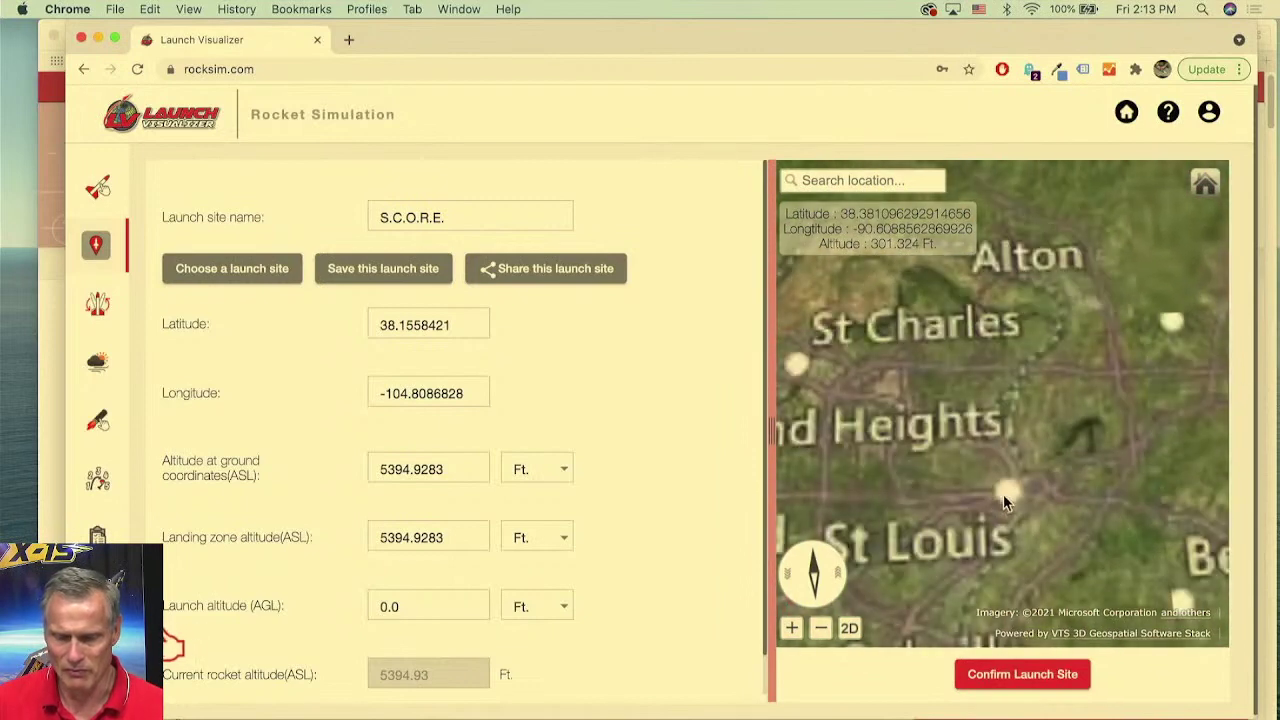
- Set the launch site on the lawn of the Jefferson National Expansion Memorial in St Louis, at about 38.6247, -90.1850, and confirm it
scroll(1001, 485, up, 3)
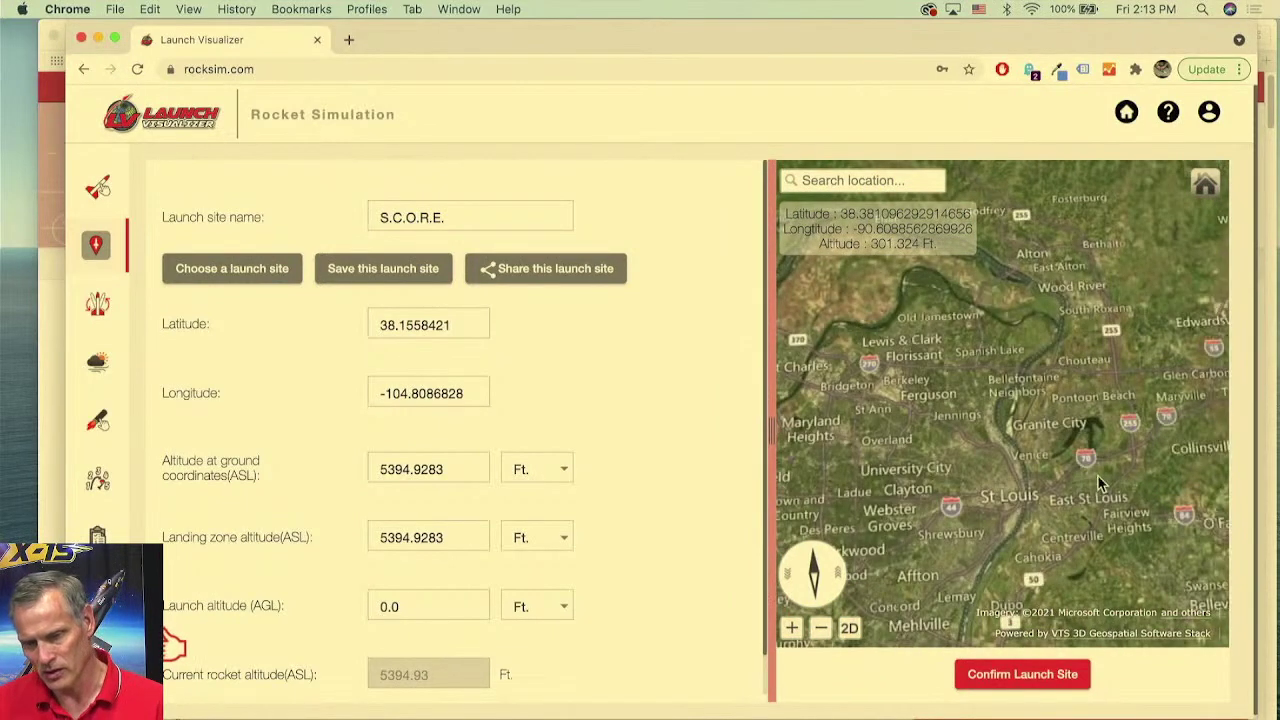
scroll(1001, 485, up, 3)
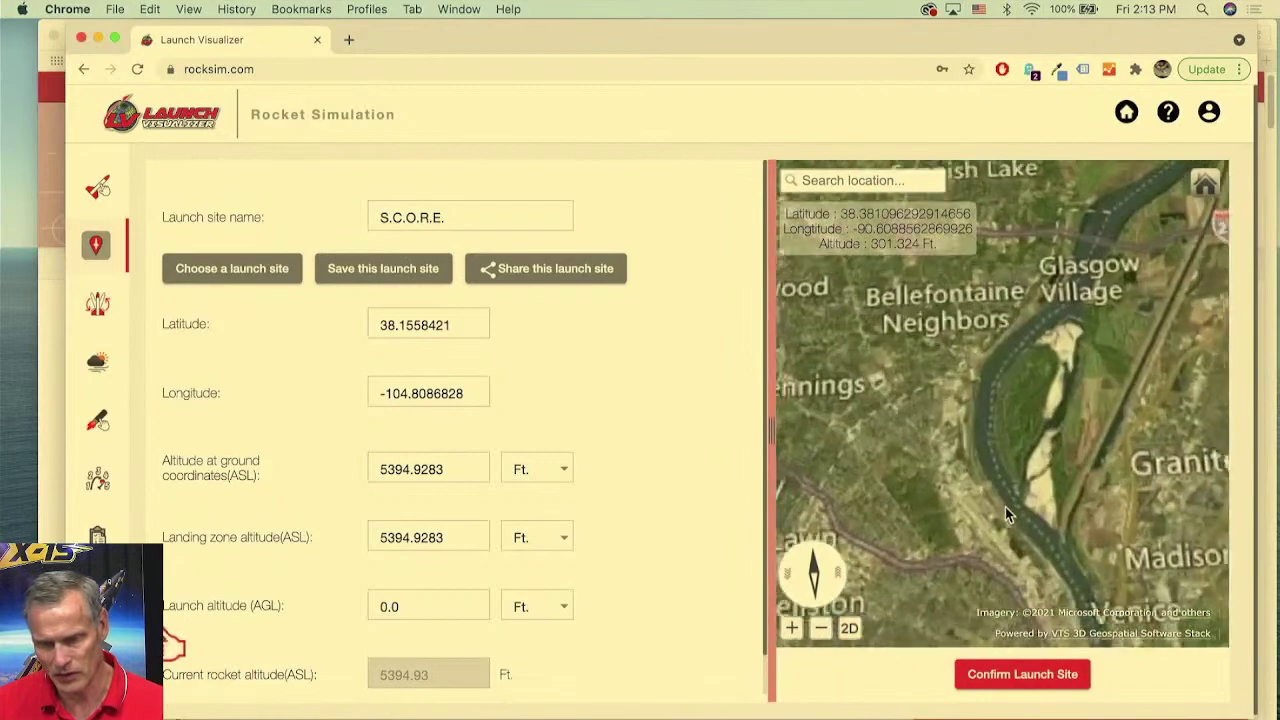
scroll(1003, 450, down, 2)
scroll(1015, 490, up, 3)
drag(1024, 518, 1003, 427)
scroll(1034, 490, up, 5)
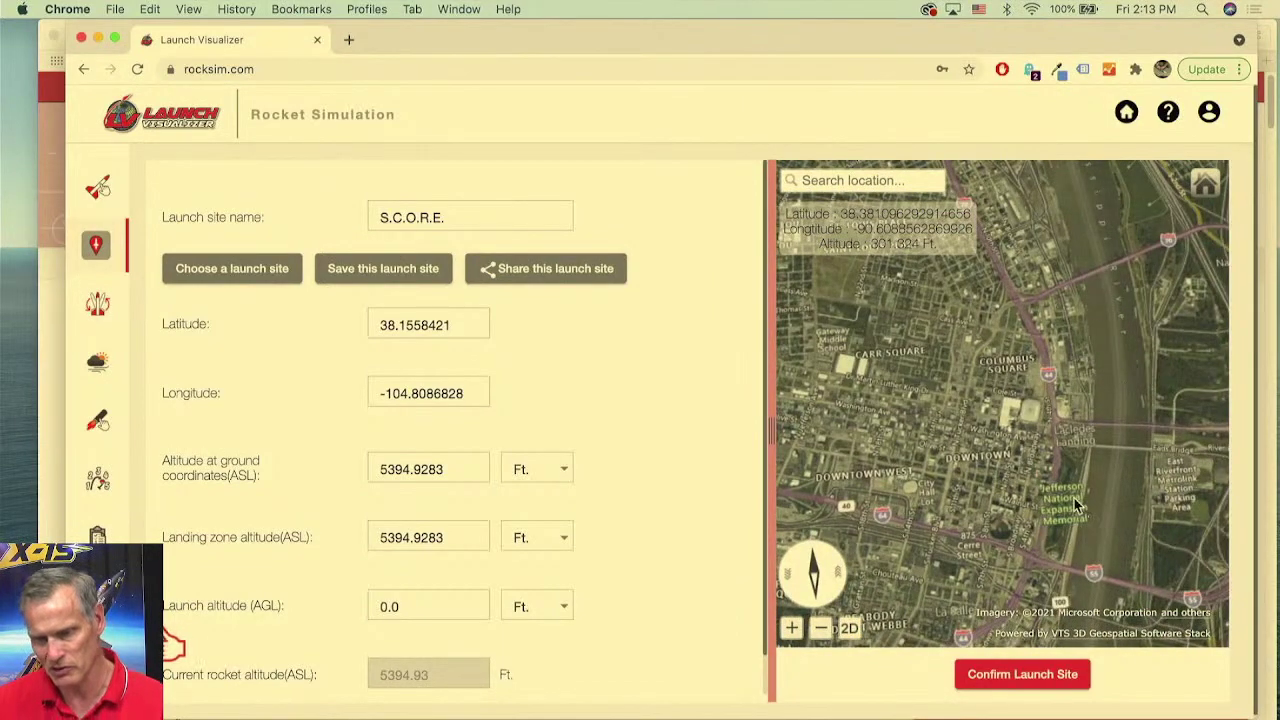
scroll(1078, 507, up, 5)
scroll(1078, 509, up, 5)
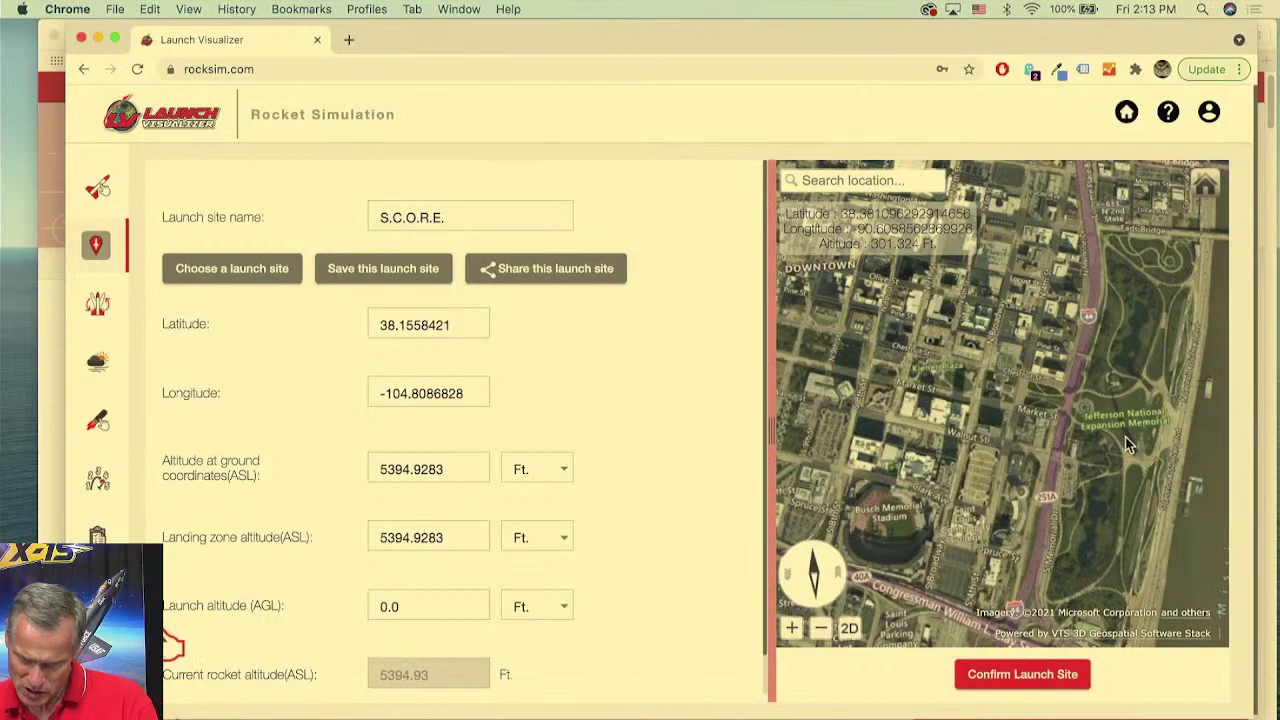
scroll(1130, 441, up, 4)
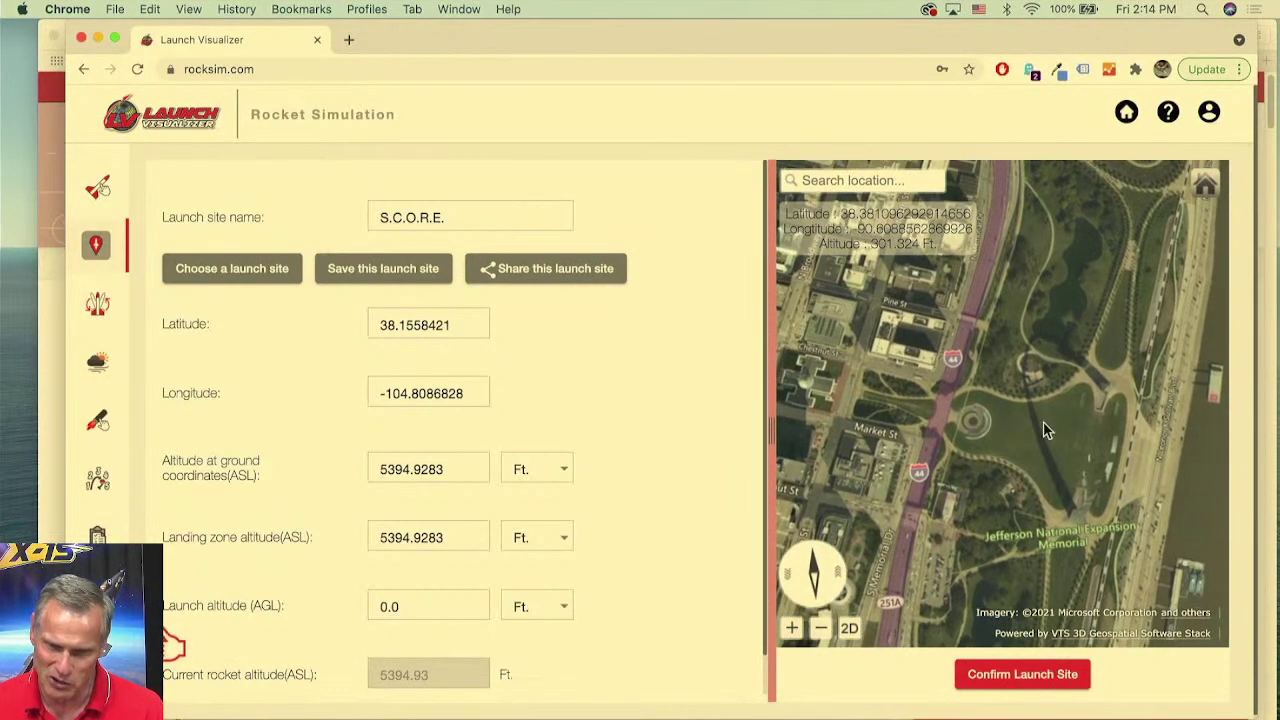
click(1090, 446)
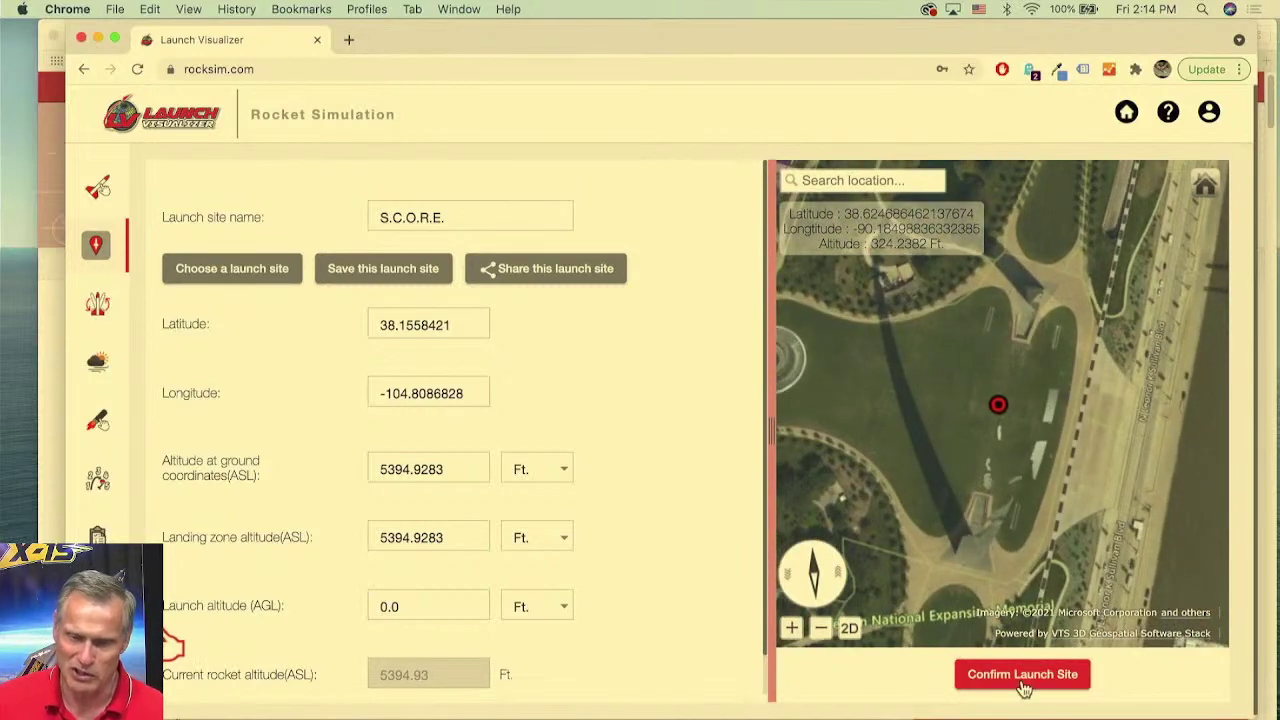
click(1023, 680)
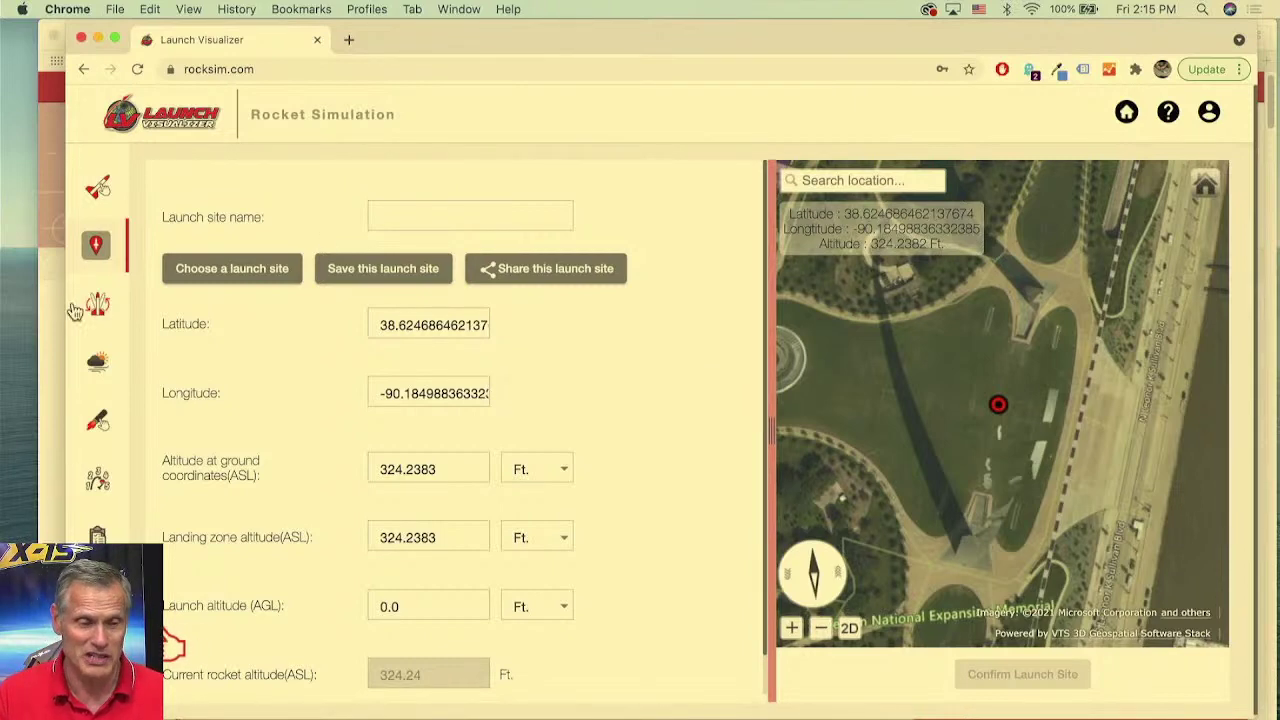
- Switch to Safari's RS Live Training page, go on to RockSim Pro and widen the DynaStar_Orion window on both sides
key(super+Tab)
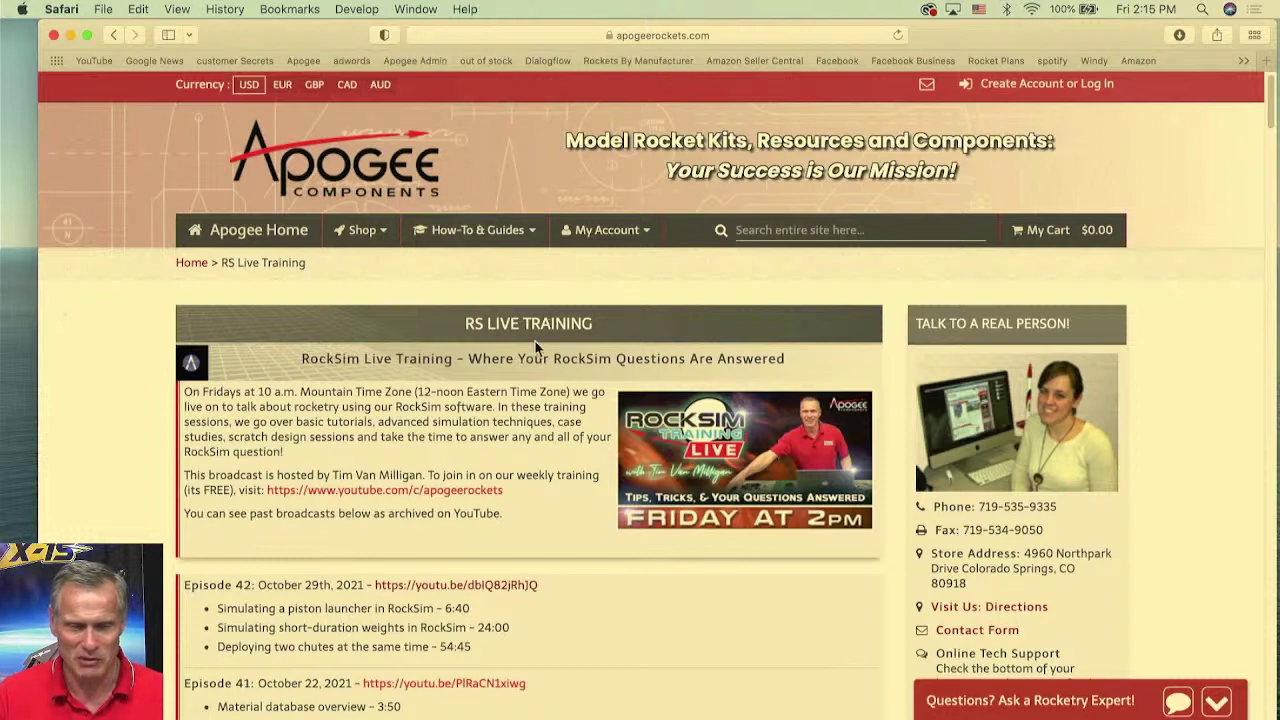
scroll(460, 450, down, 1)
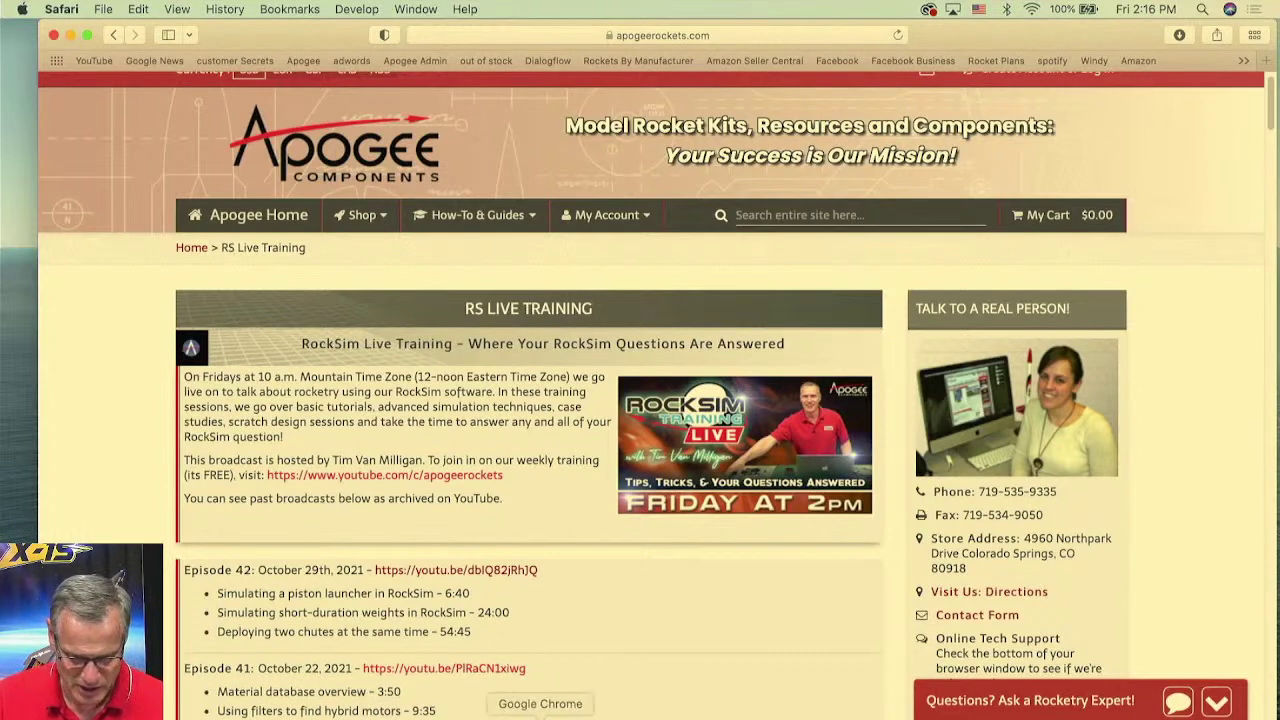
click(429, 716)
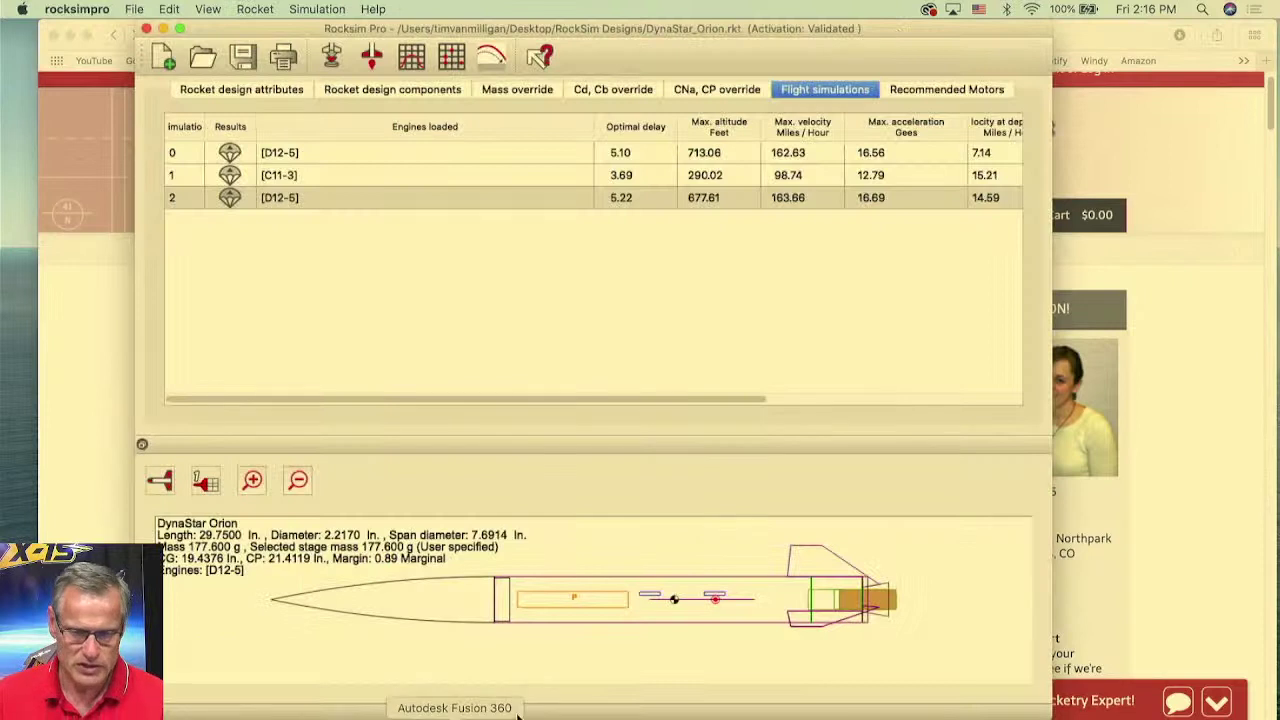
drag(1050, 714, 1258, 716)
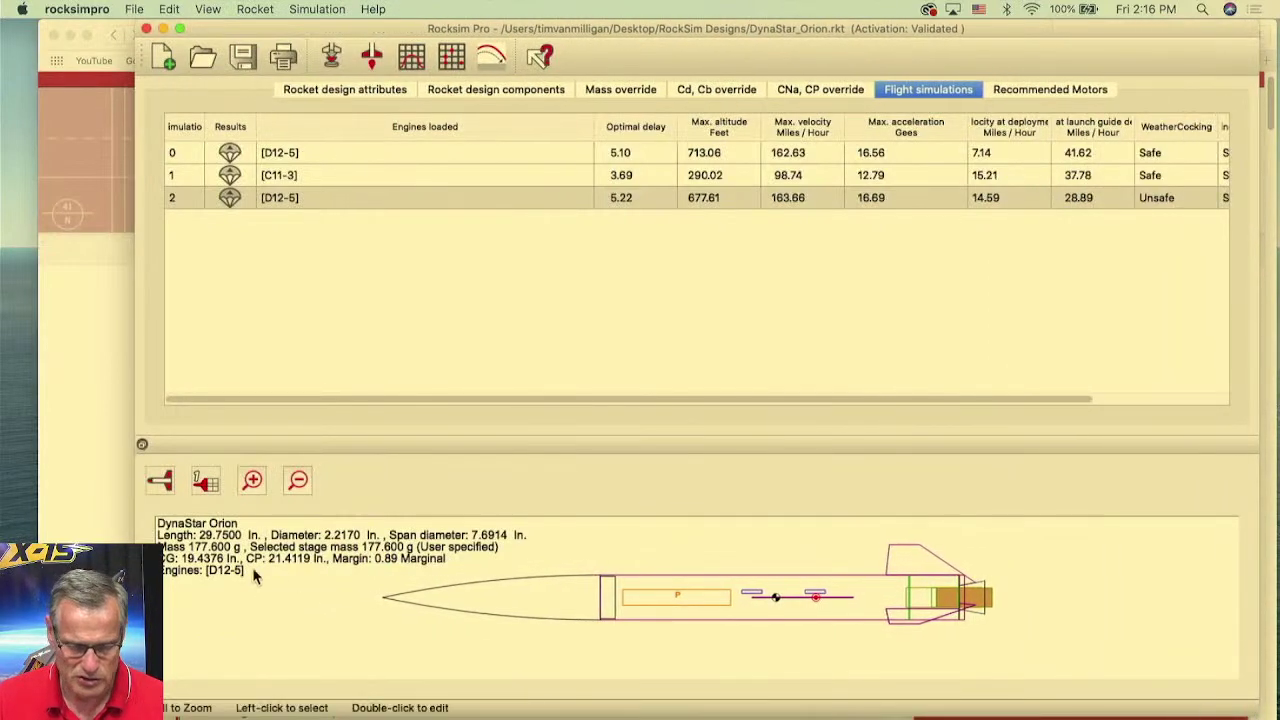
drag(137, 716, 30, 716)
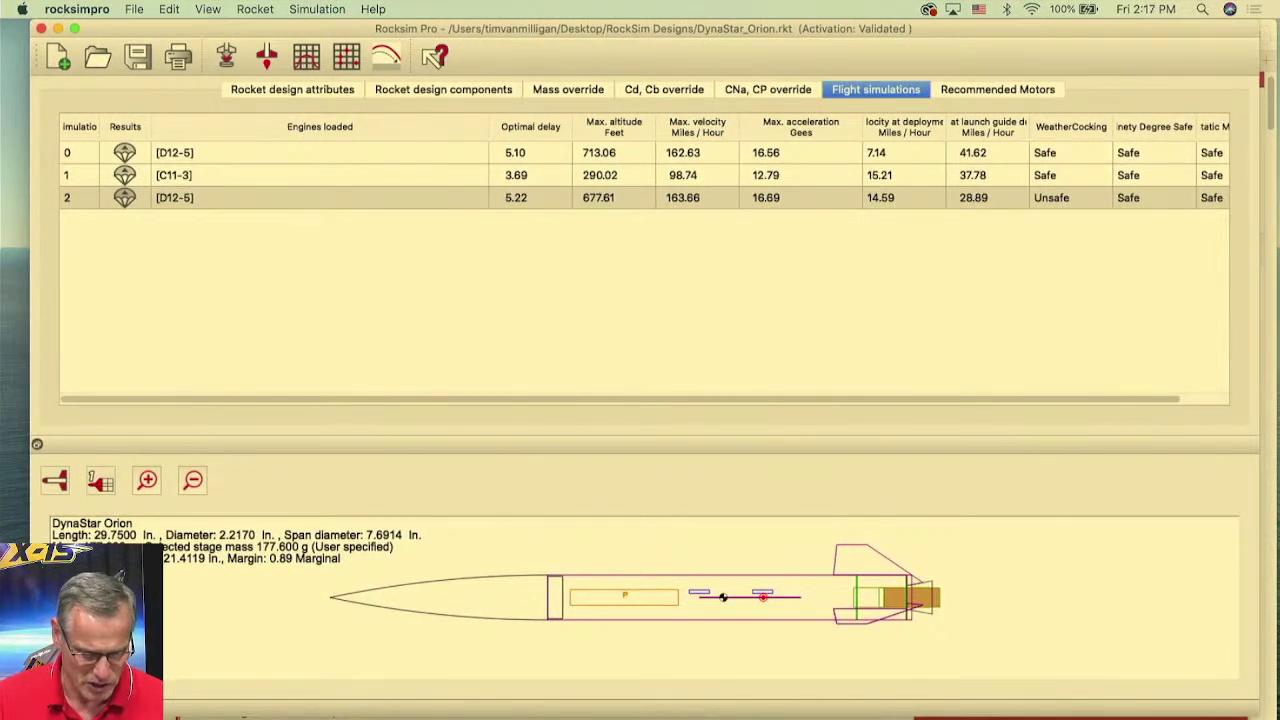
- Switch to Safari, open the RockSim Video Tutorials page on the Apogee site and highlight the heading "TARC Tutorials Using RockSim"
key(super+Tab)
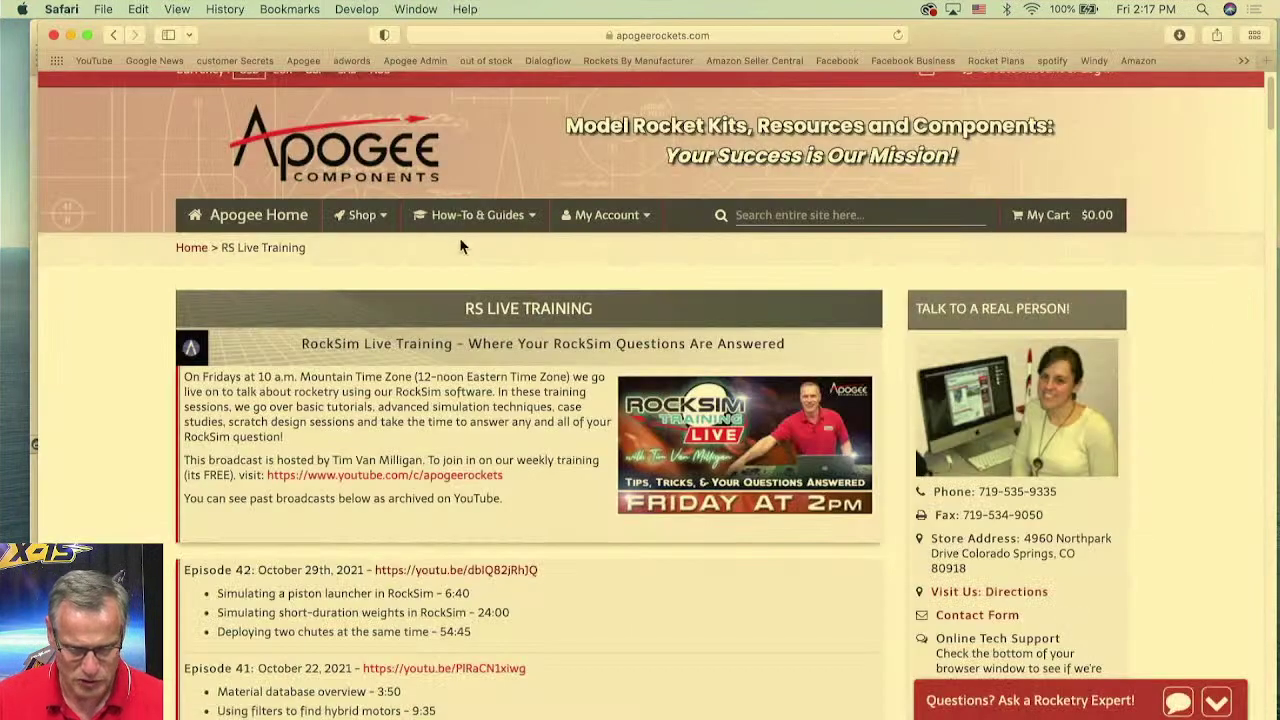
mouse_move(456, 220)
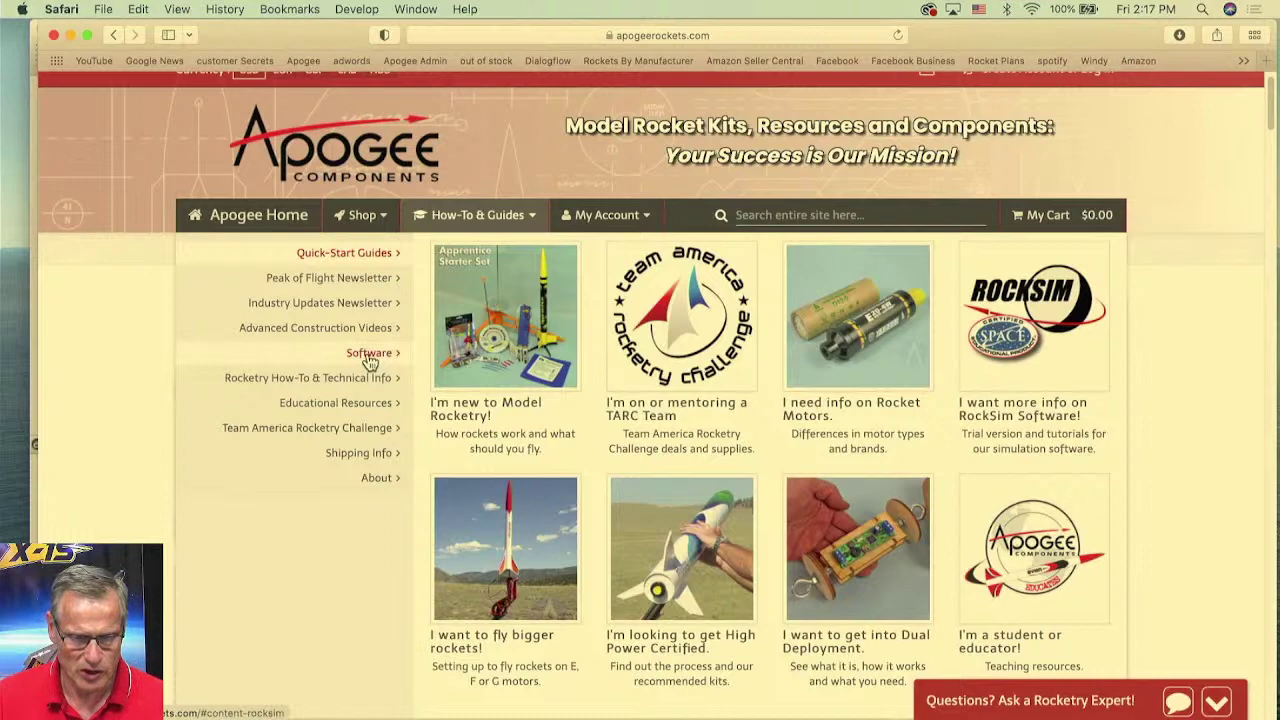
mouse_move(368, 356)
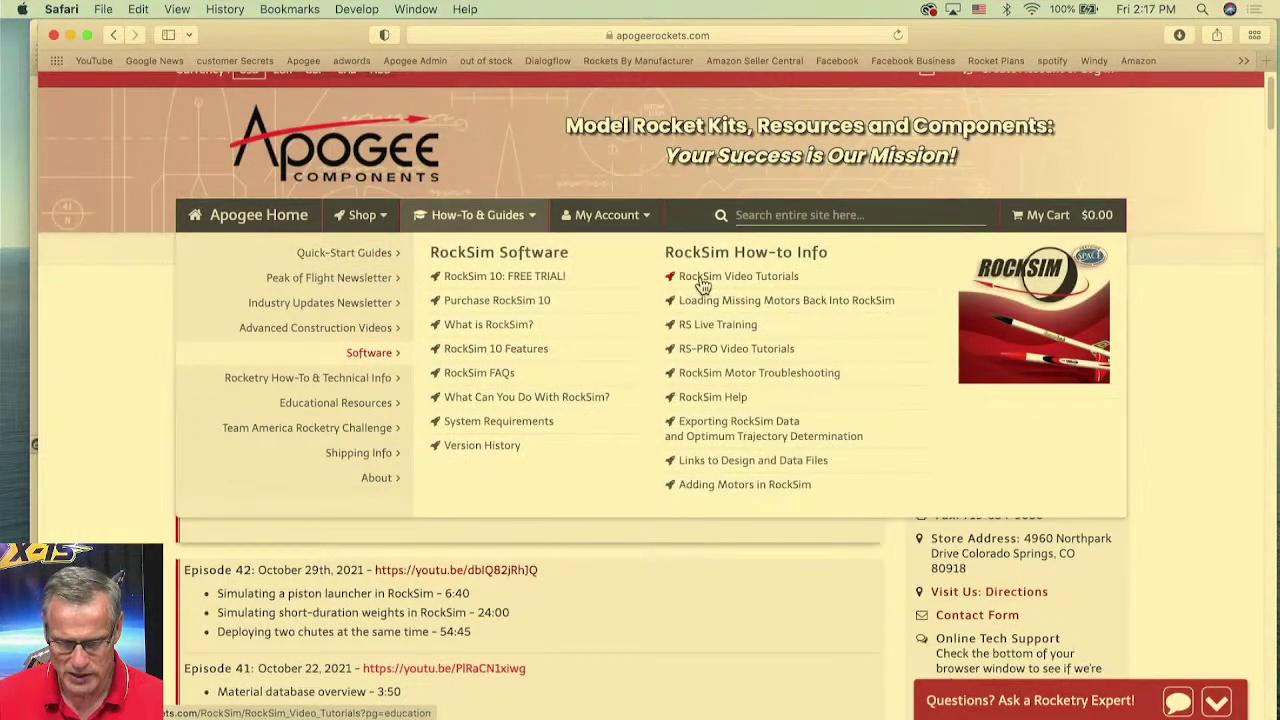
click(759, 279)
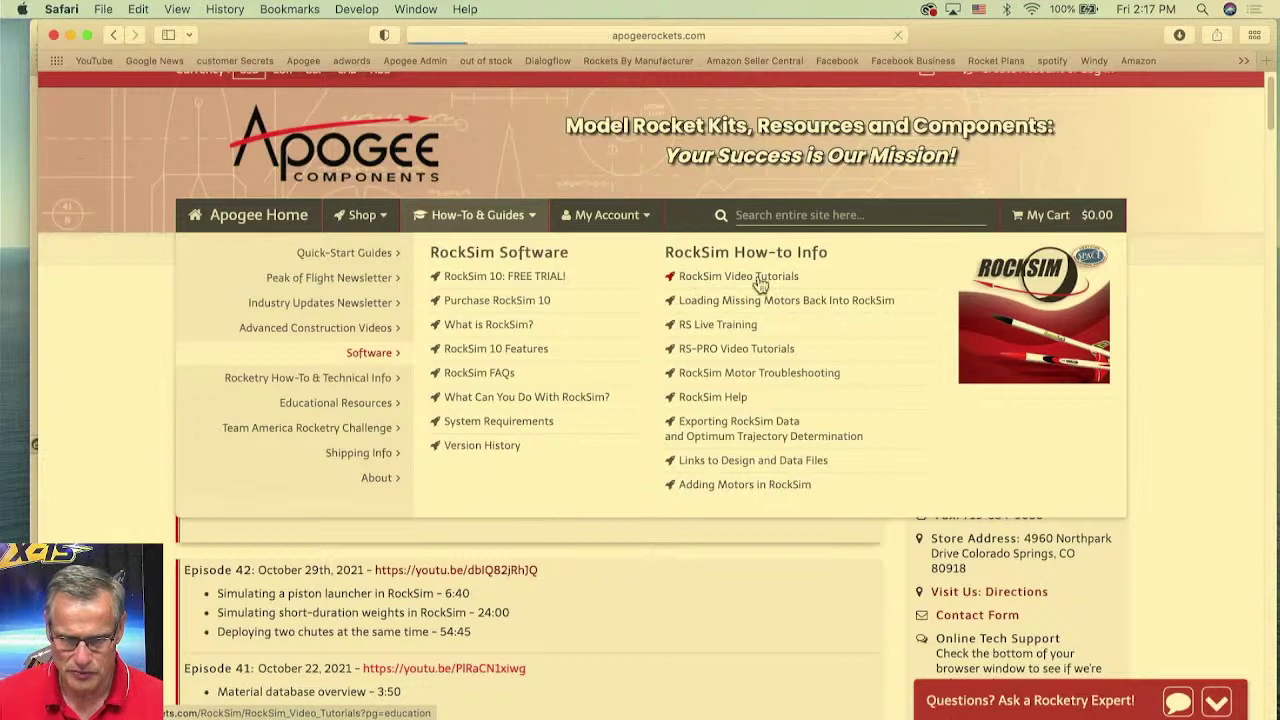
scroll(560, 388, down, 2)
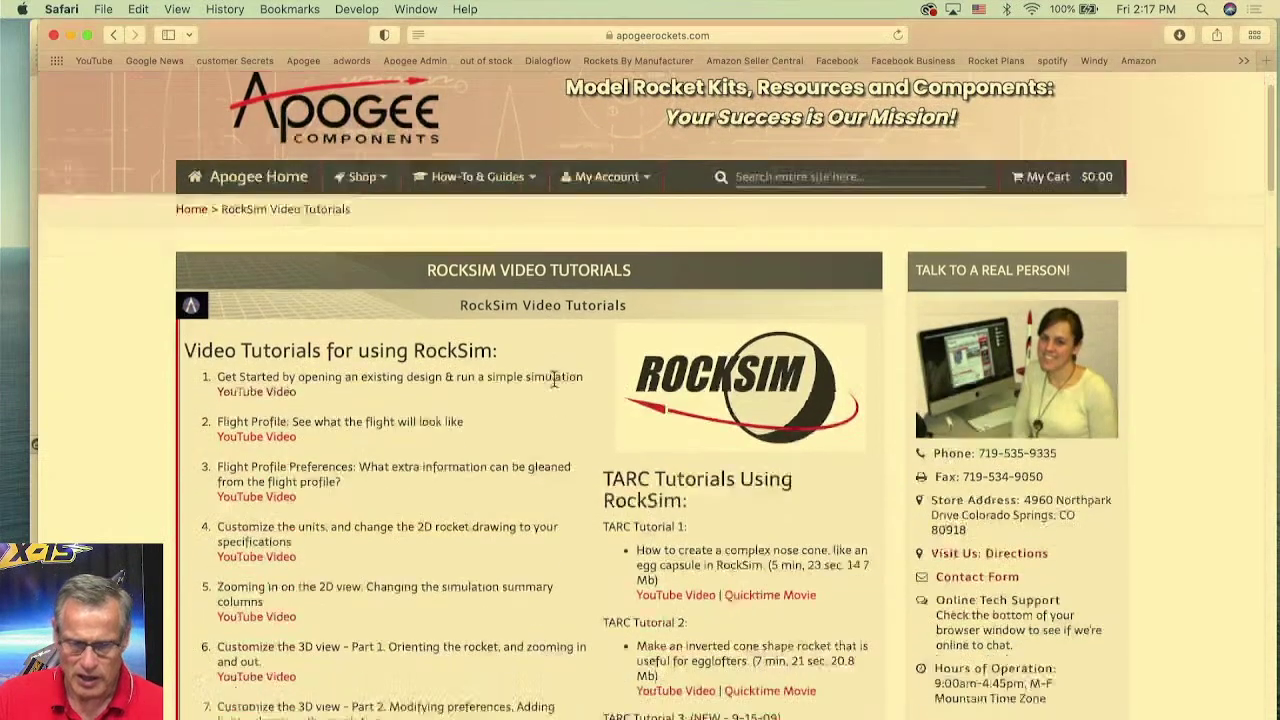
drag(603, 437, 730, 452)
scroll(733, 450, down, 2)
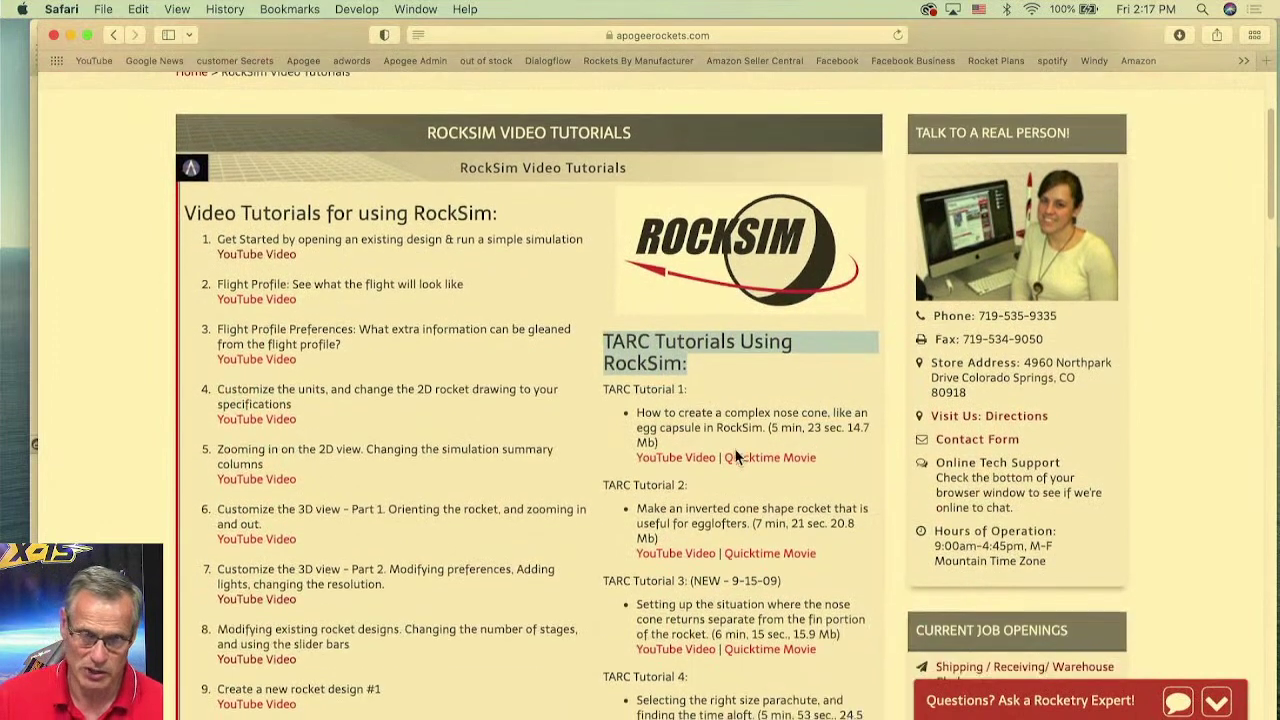
- Highlight the TARC Tutorial 3 entry about the nose cone returning separately and move the browser window aside to uncover RockSim Pro
scroll(735, 453, down, 2)
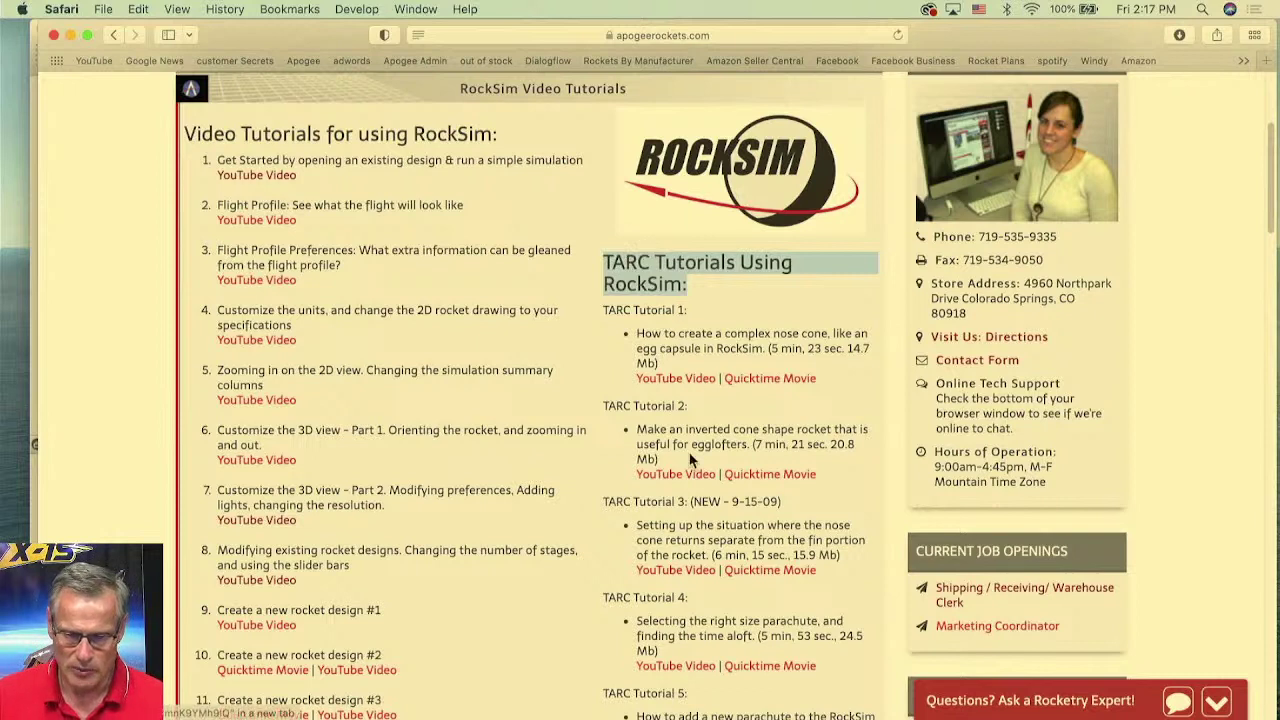
scroll(600, 477, down, 1)
scroll(600, 477, down, 1)
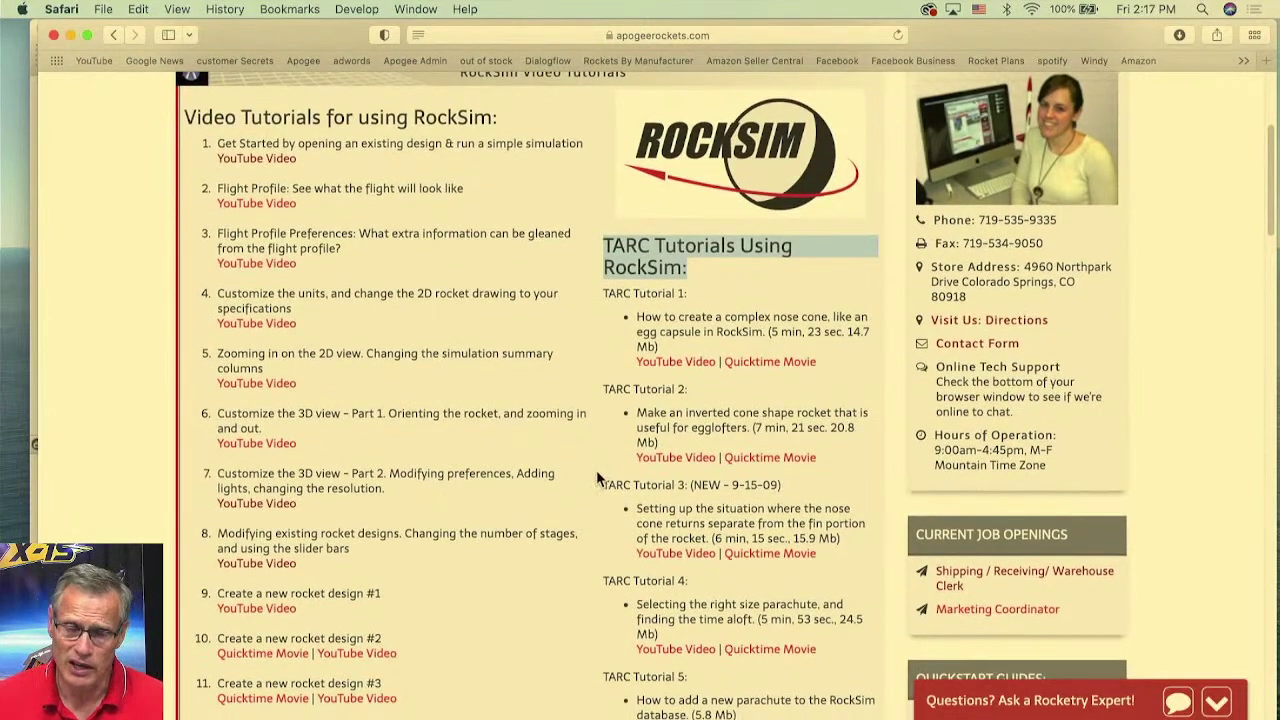
scroll(596, 444, down, 1)
scroll(596, 444, down, 2)
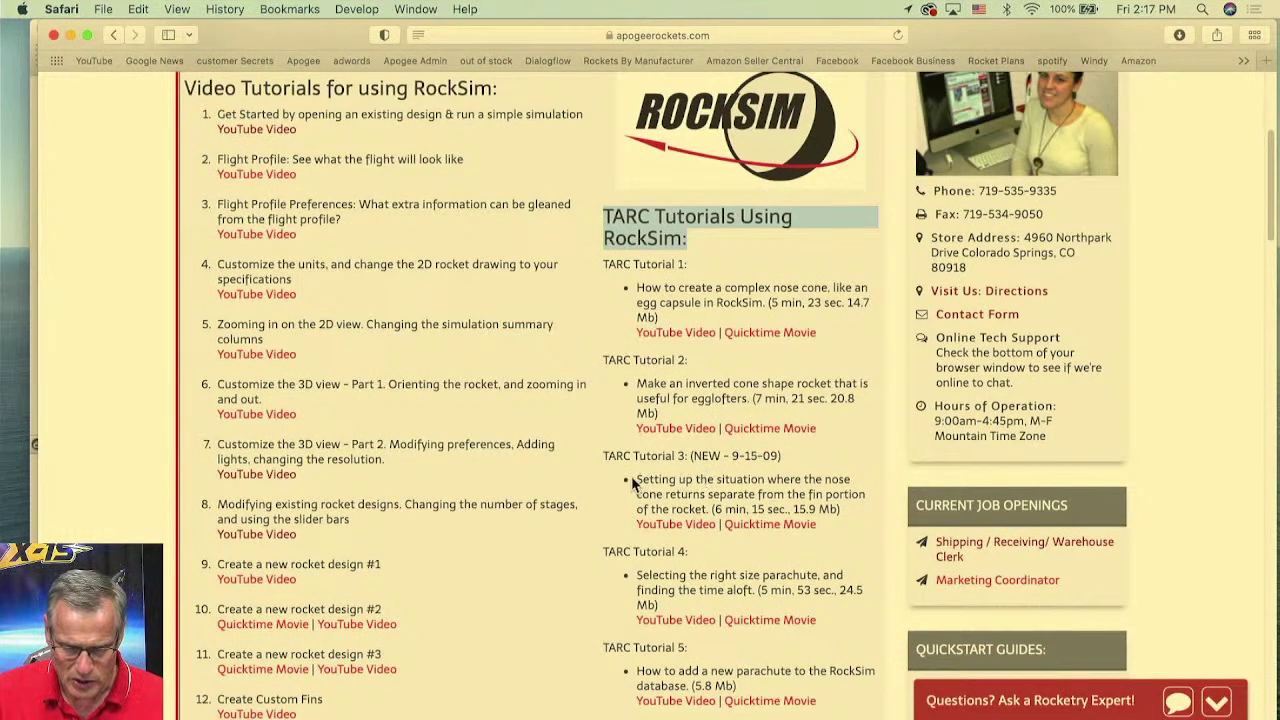
drag(601, 455, 825, 528)
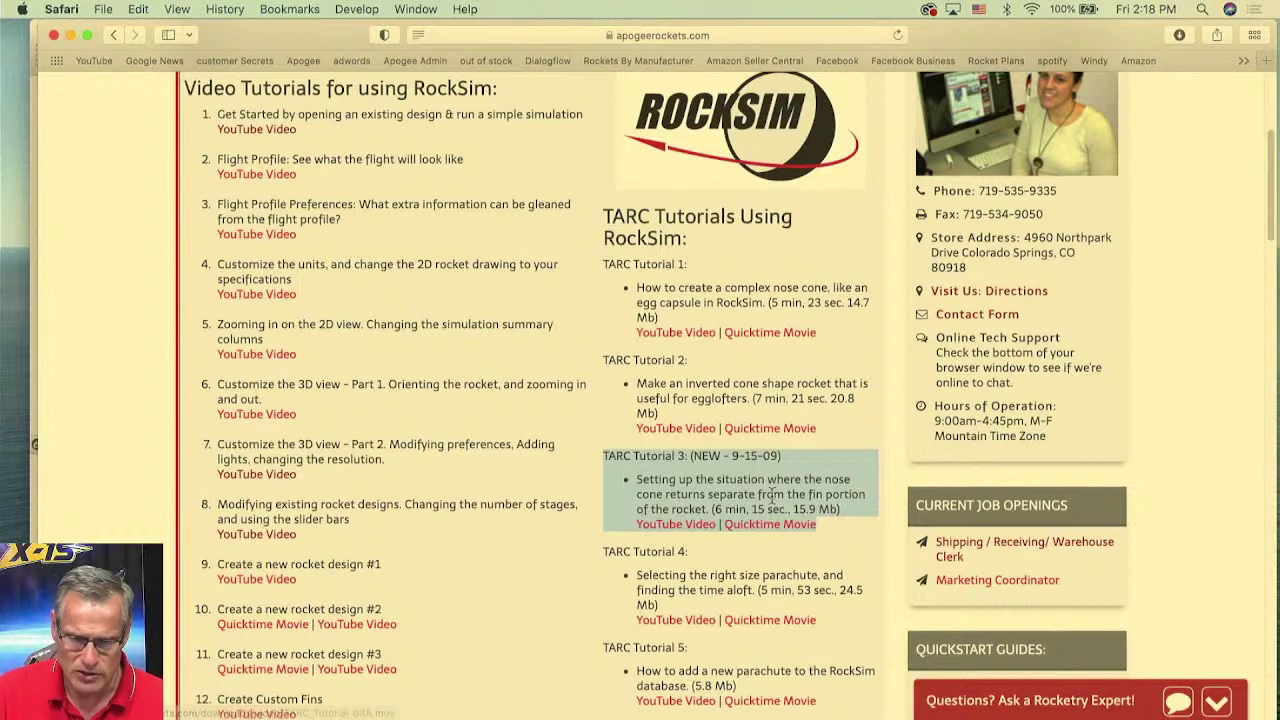
drag(263, 38, 440, 112)
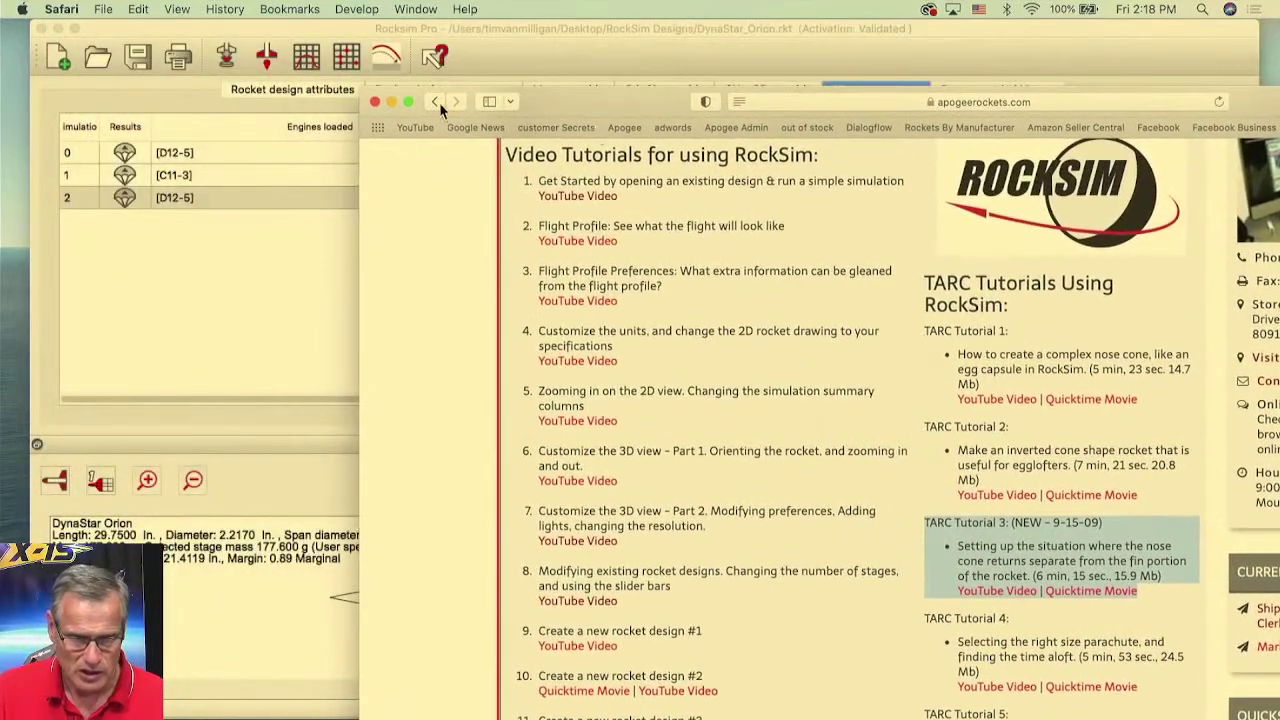
- Switch to RockSim Pro and open Eggtosser.rkt from the RockSim Designs folder, discarding the changes to the current design
click(520, 54)
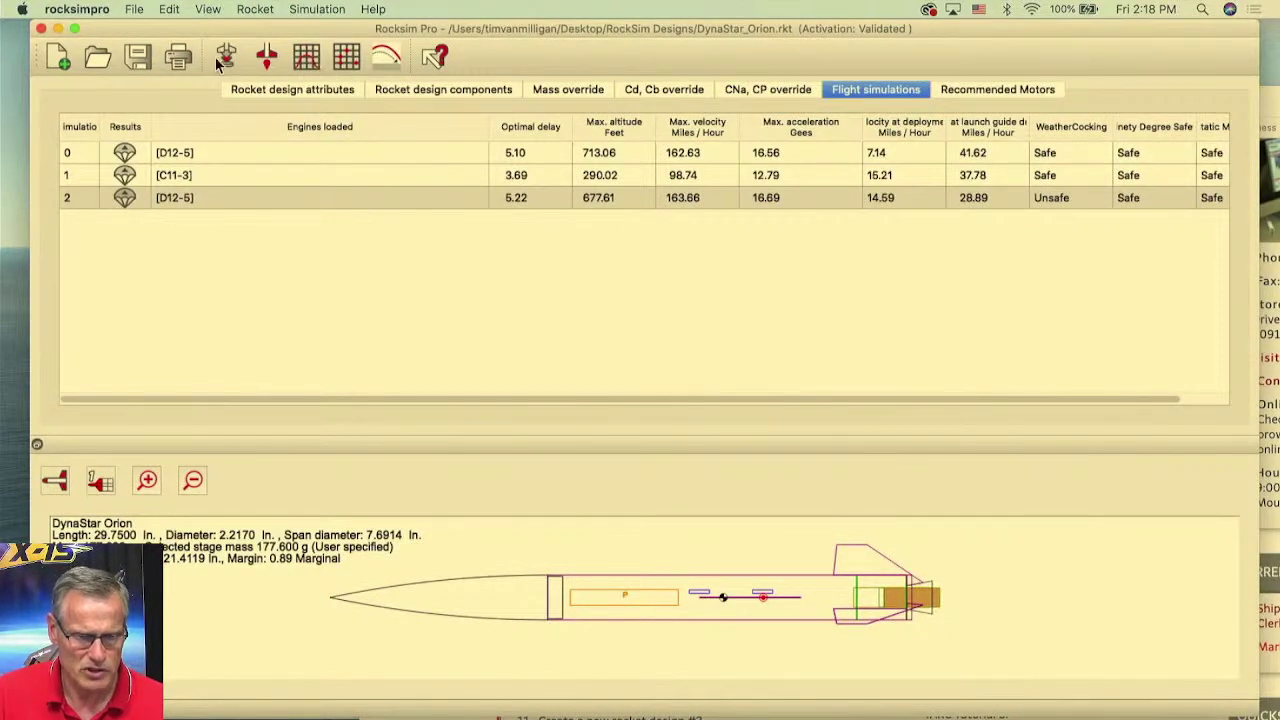
click(95, 62)
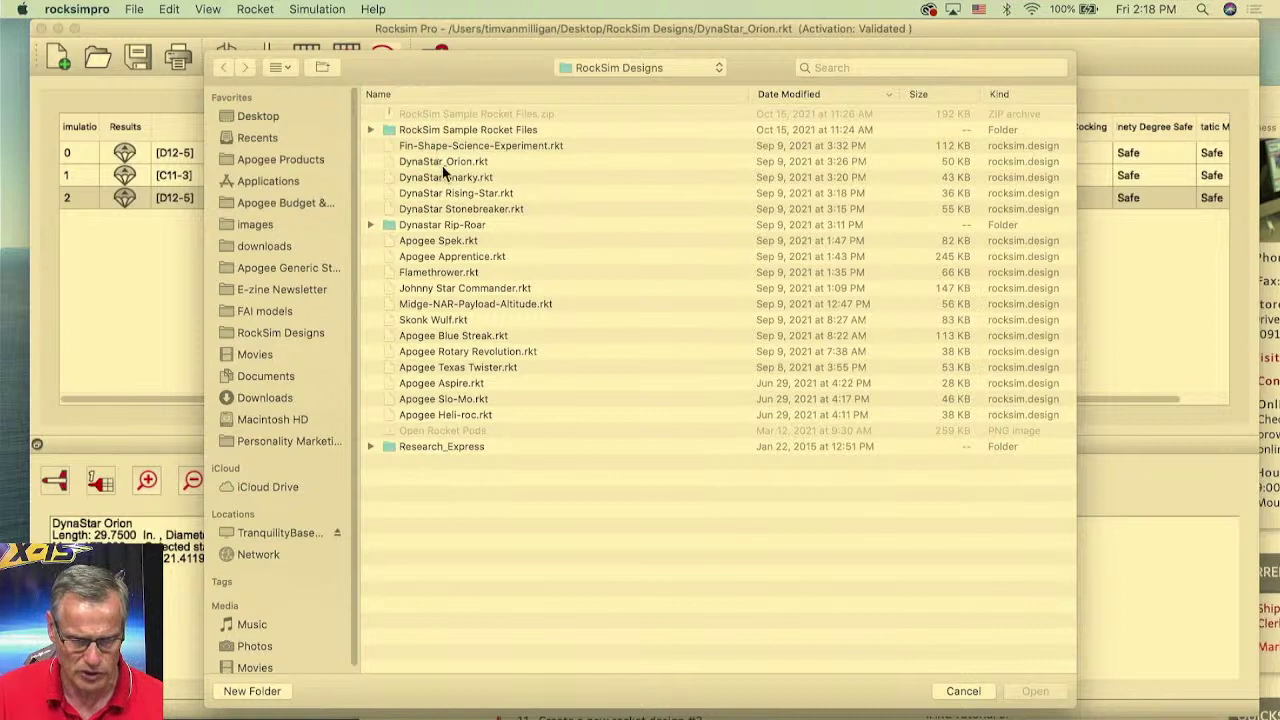
click(634, 67)
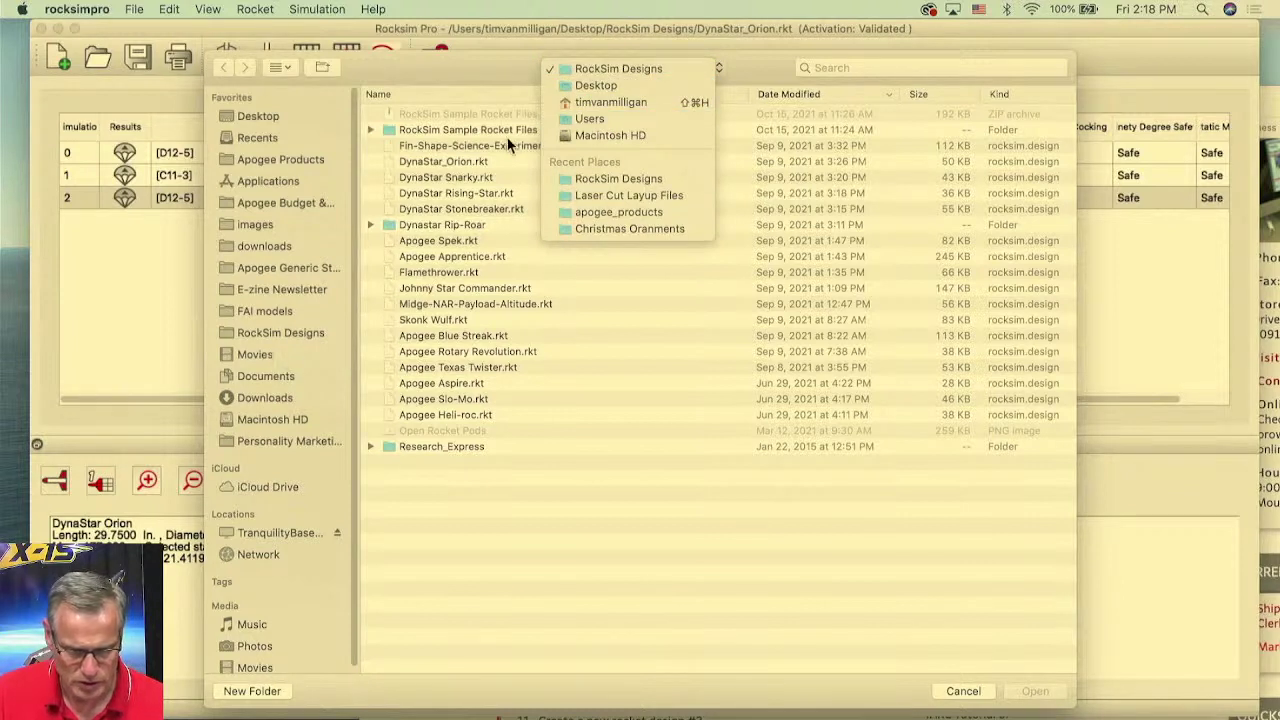
click(289, 339)
click(293, 333)
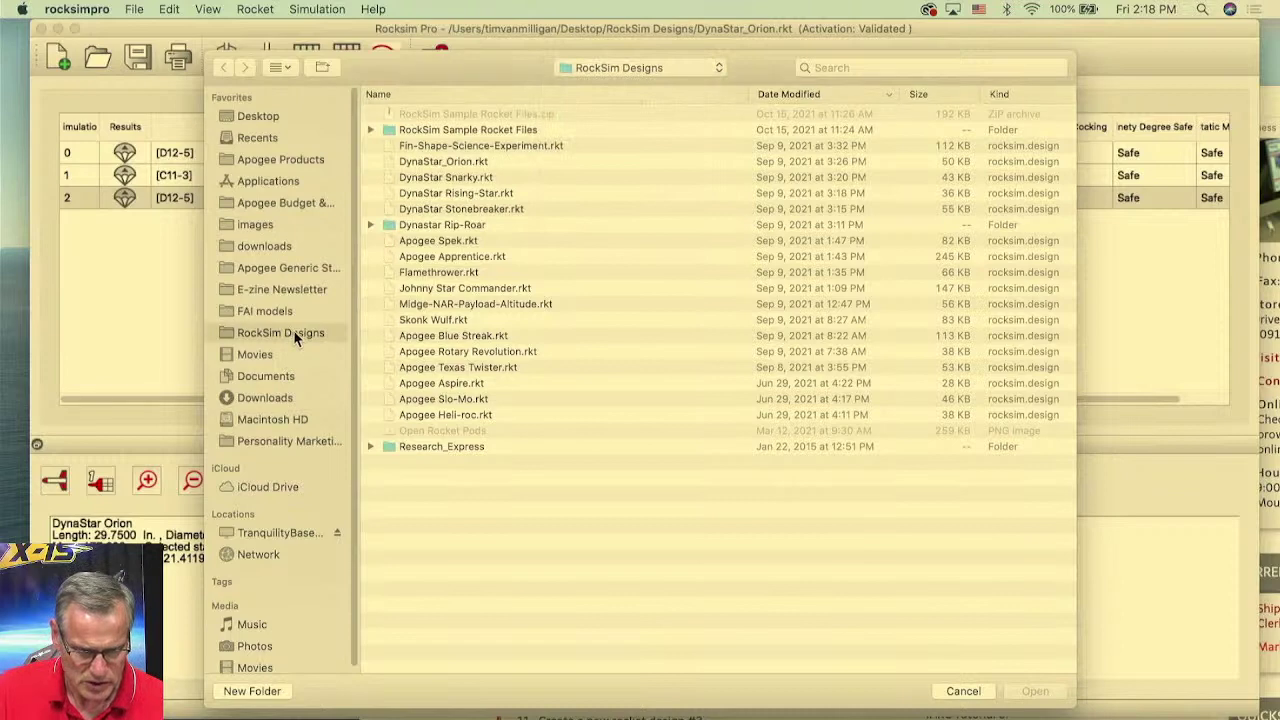
click(434, 88)
scroll(480, 350, down, 5)
scroll(480, 350, down, 15)
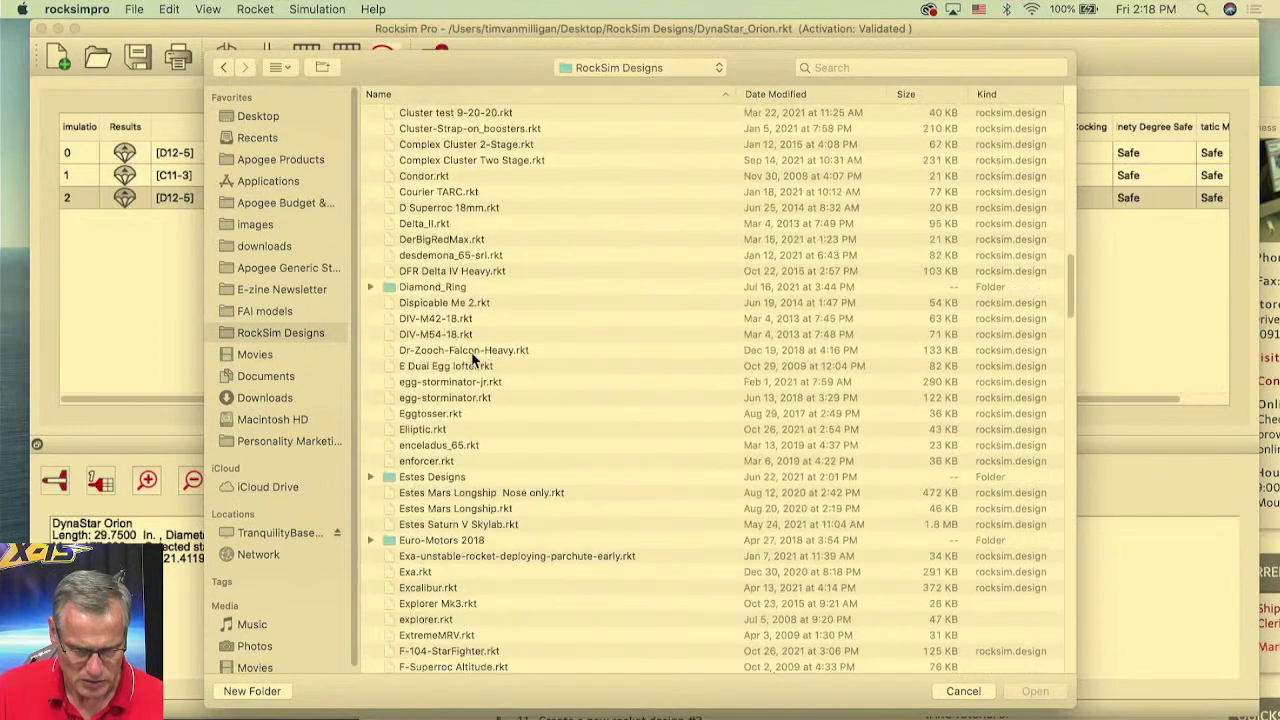
click(410, 415)
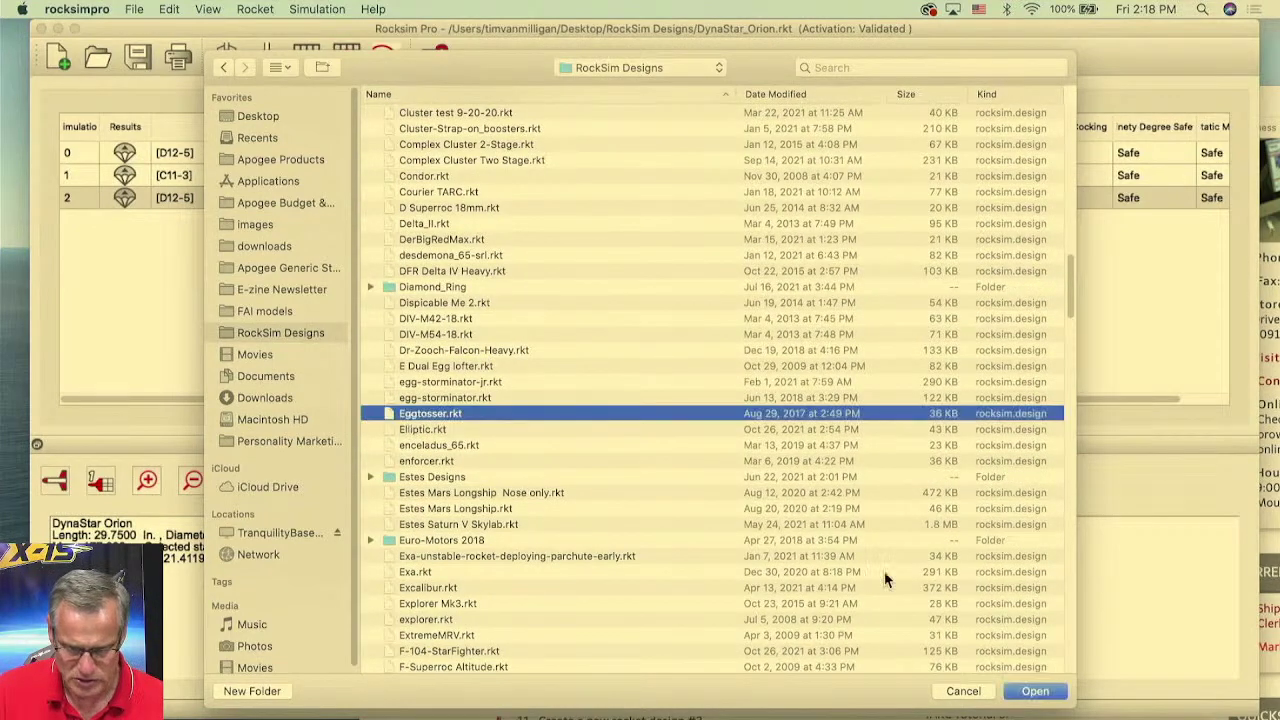
click(1035, 691)
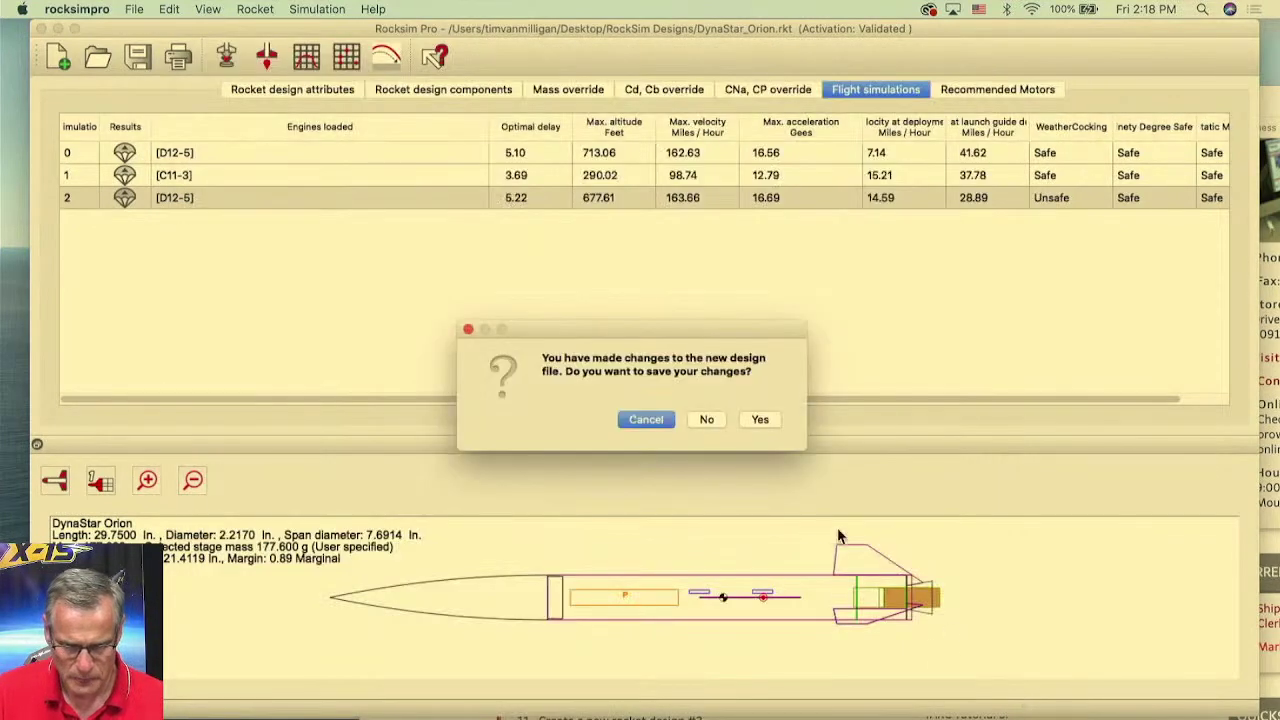
click(707, 420)
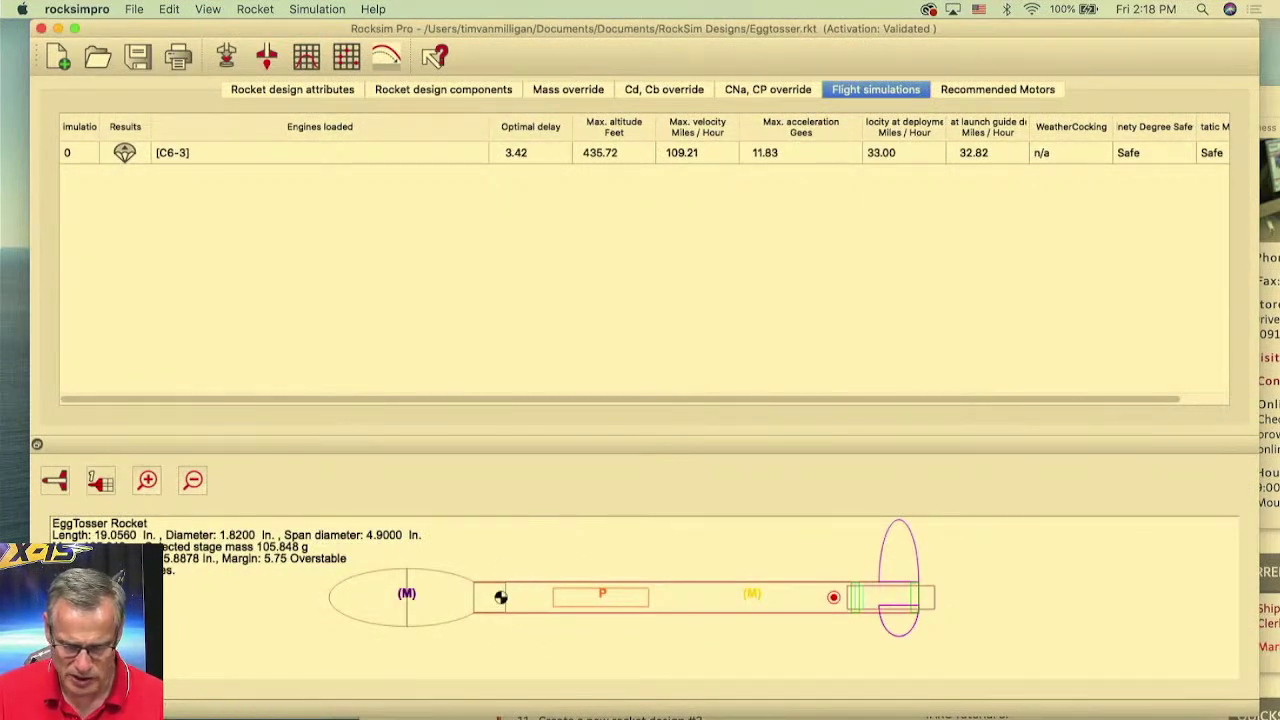
- View the EggTosser rocket in 3D, rotate it slightly to see its fins, and return to the 2D side view
click(54, 481)
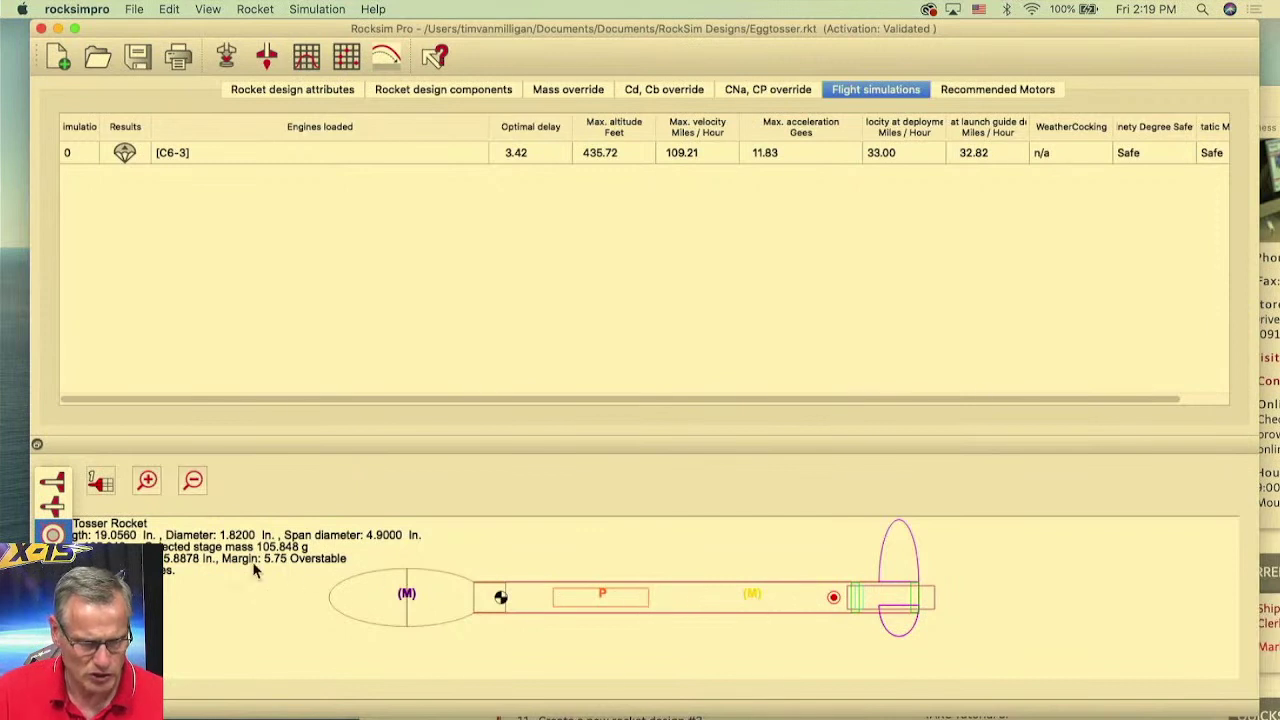
click(52, 558)
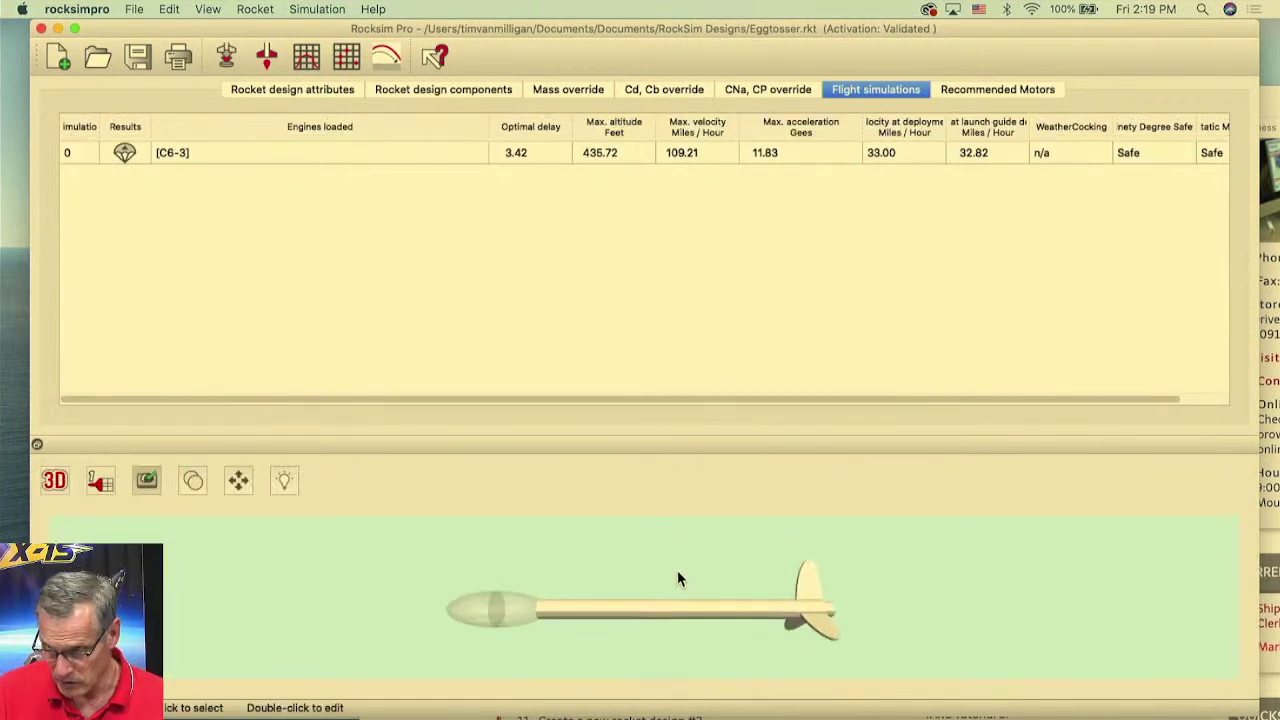
drag(631, 591, 665, 592)
click(56, 481)
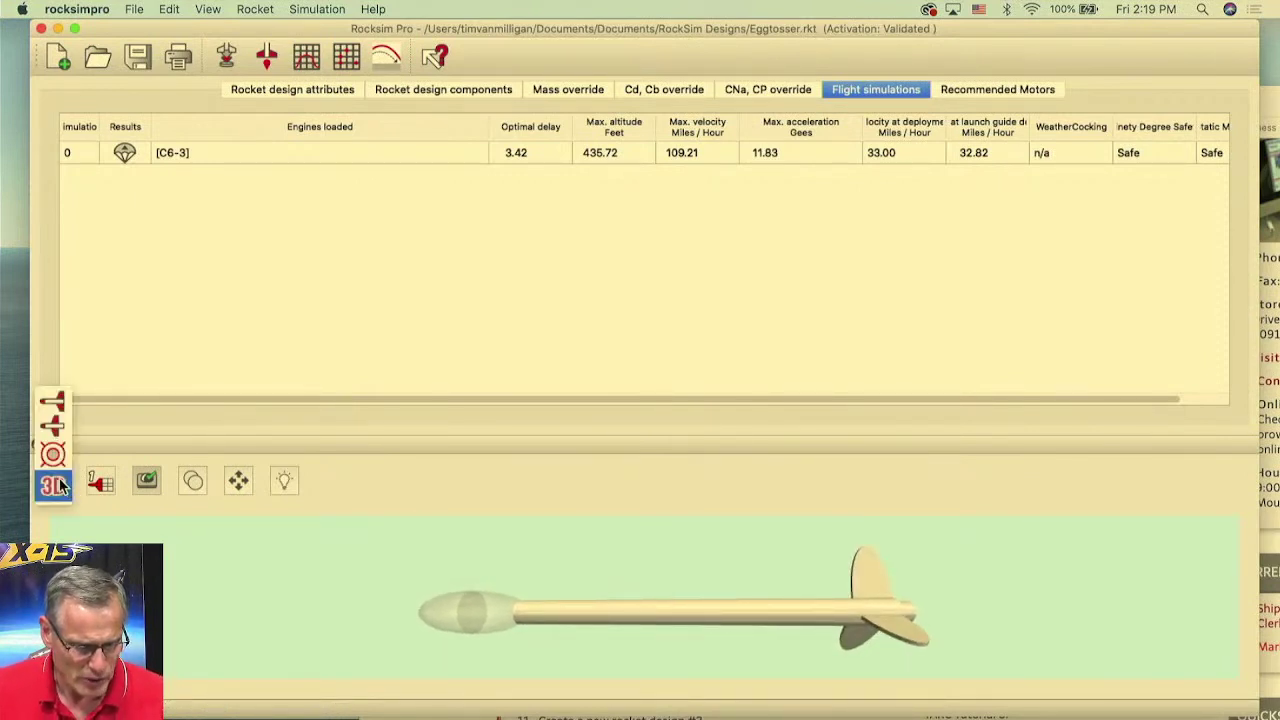
click(53, 406)
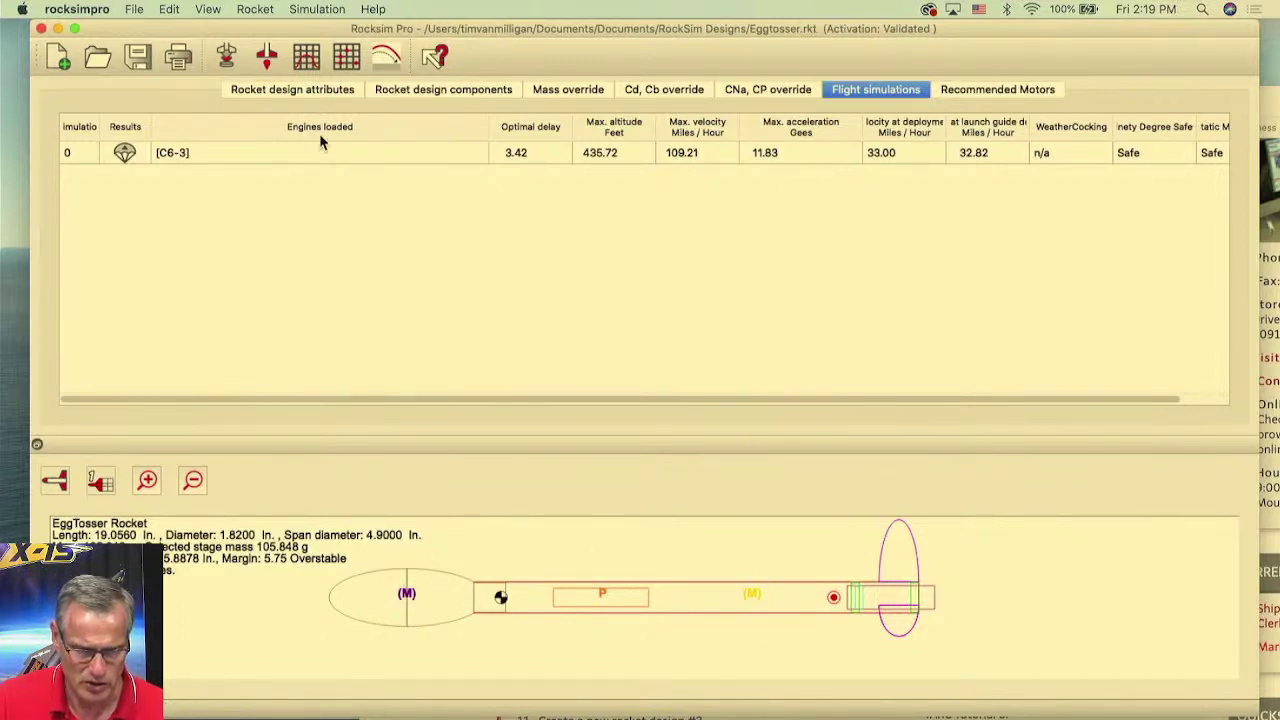
- Change the EggTosser's number of stages to a two stage rocket in the design attributes
click(320, 91)
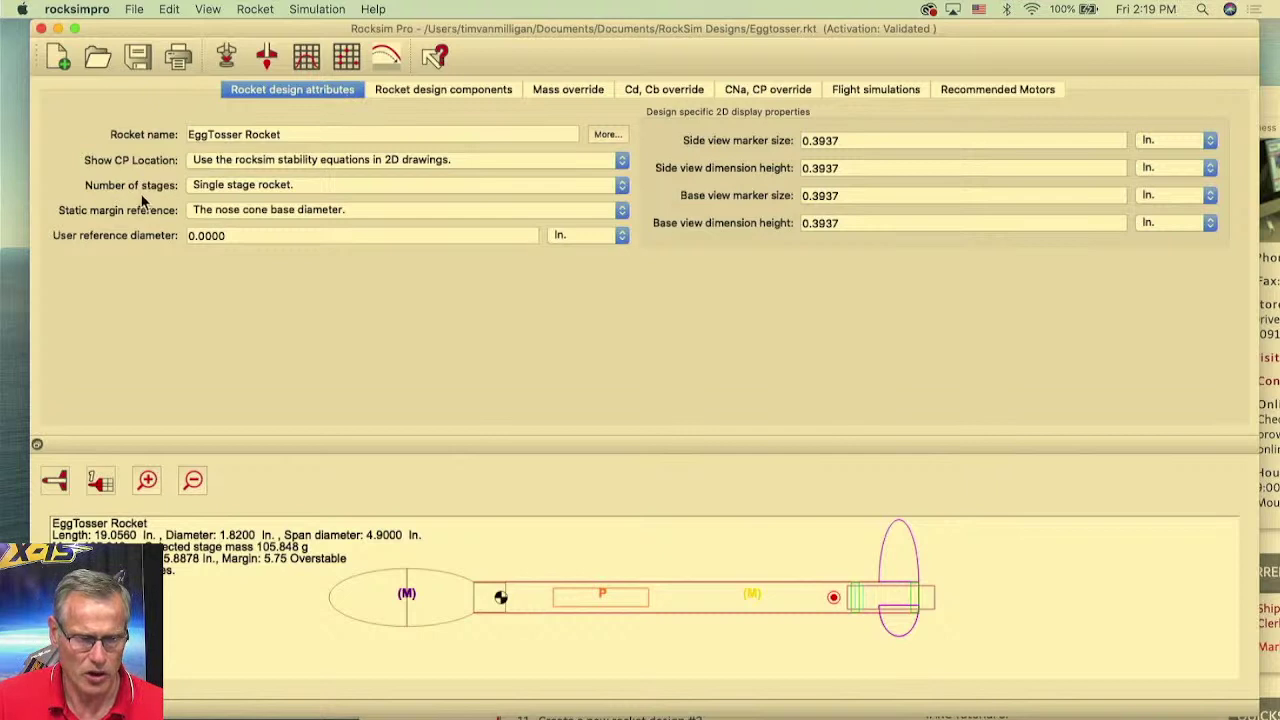
click(227, 187)
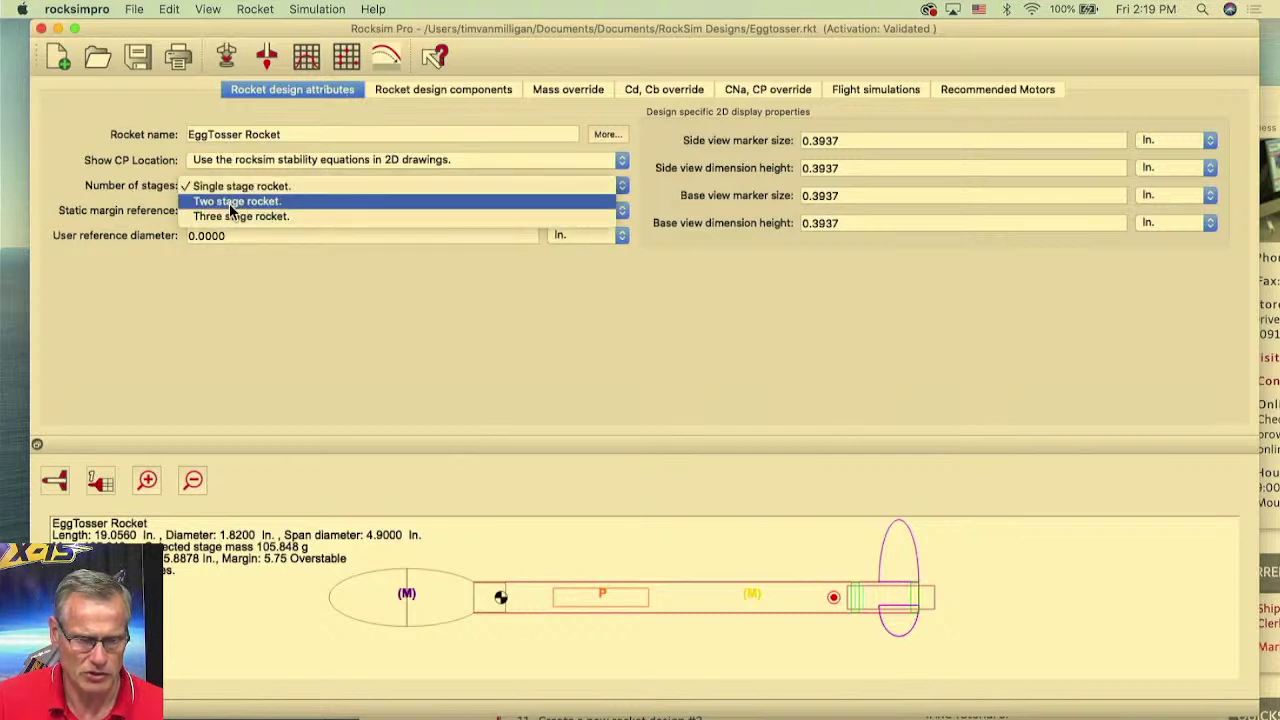
click(231, 202)
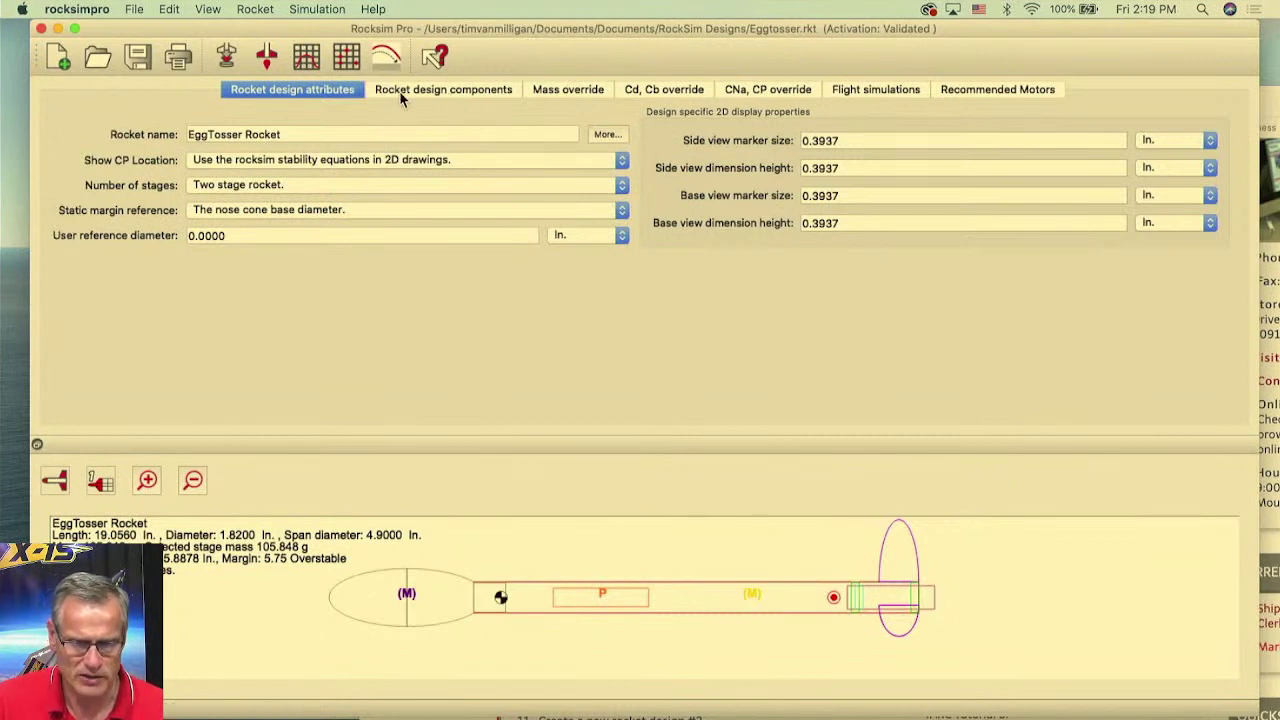
- Cut the body tube with all its parts from the Sustainer, confirm the deletion, and paste it under the Booster
click(463, 95)
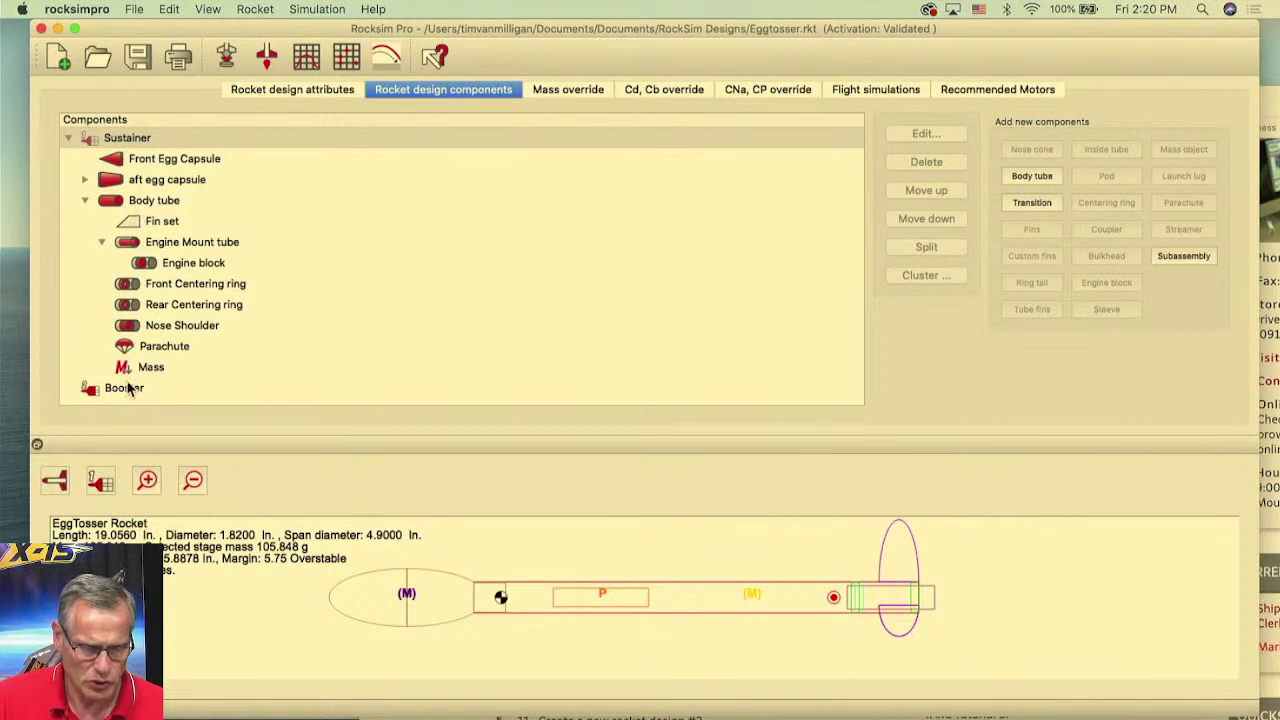
click(146, 205)
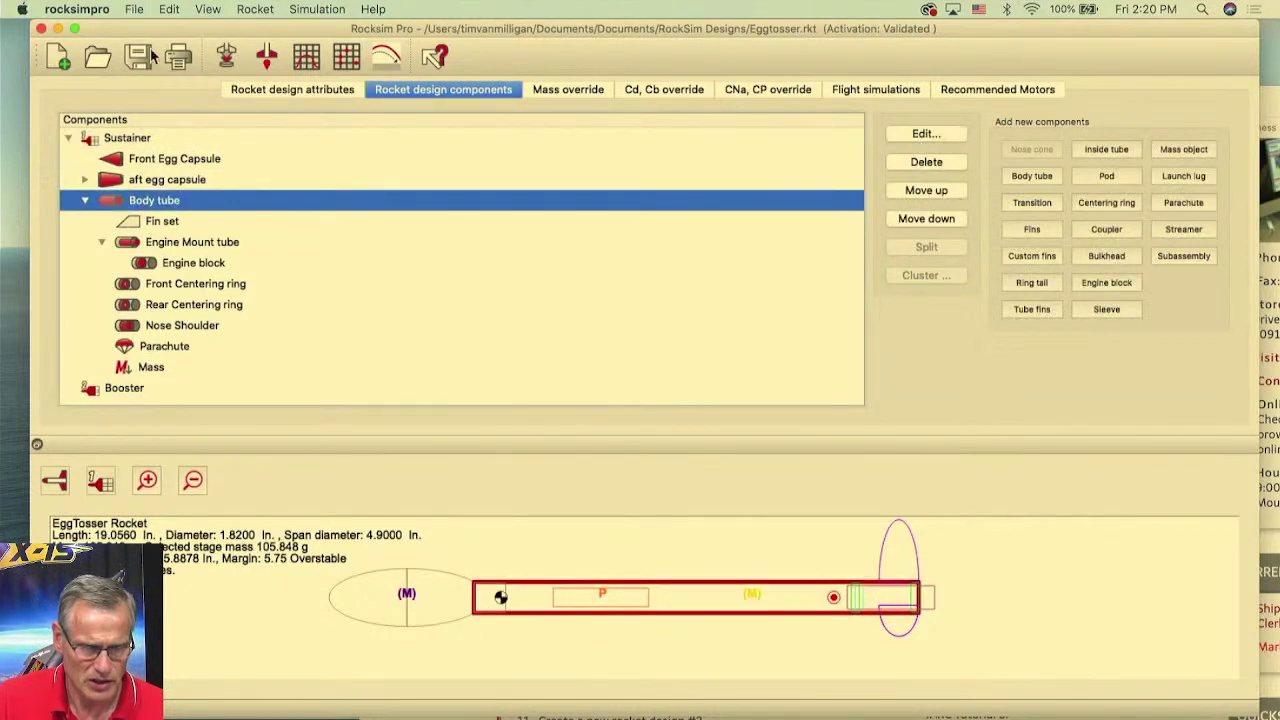
click(168, 10)
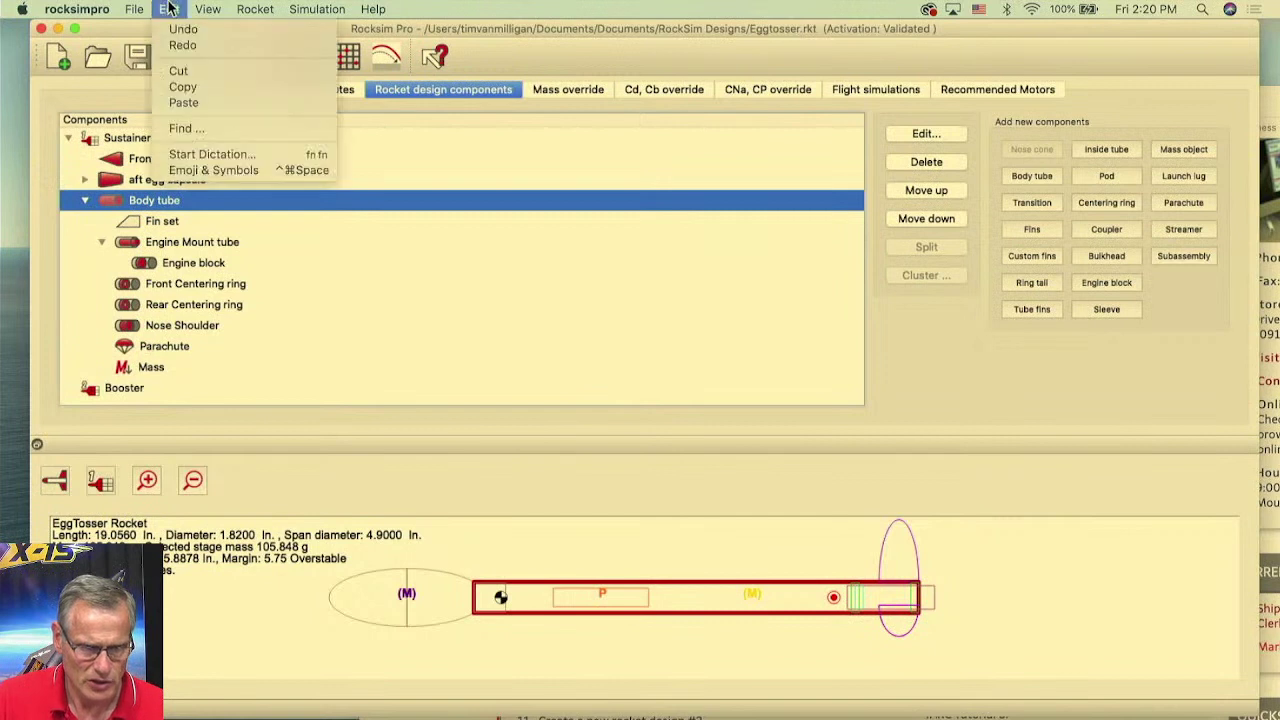
click(177, 73)
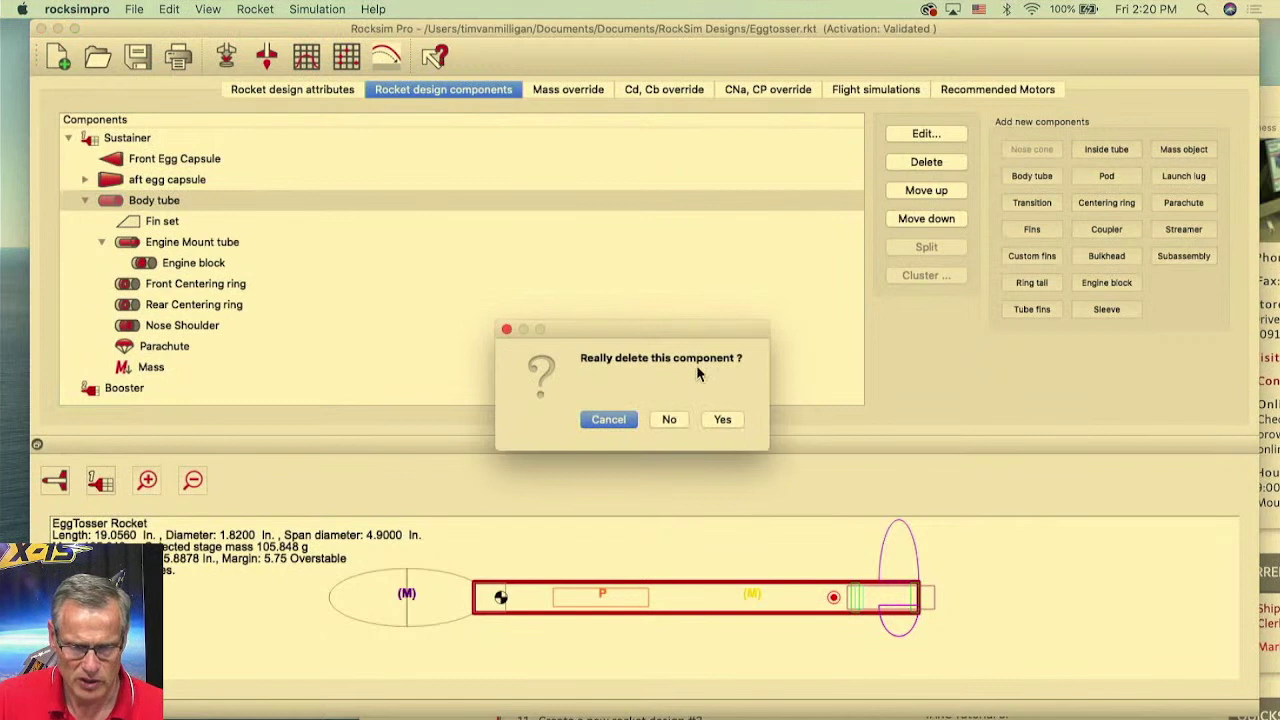
click(722, 420)
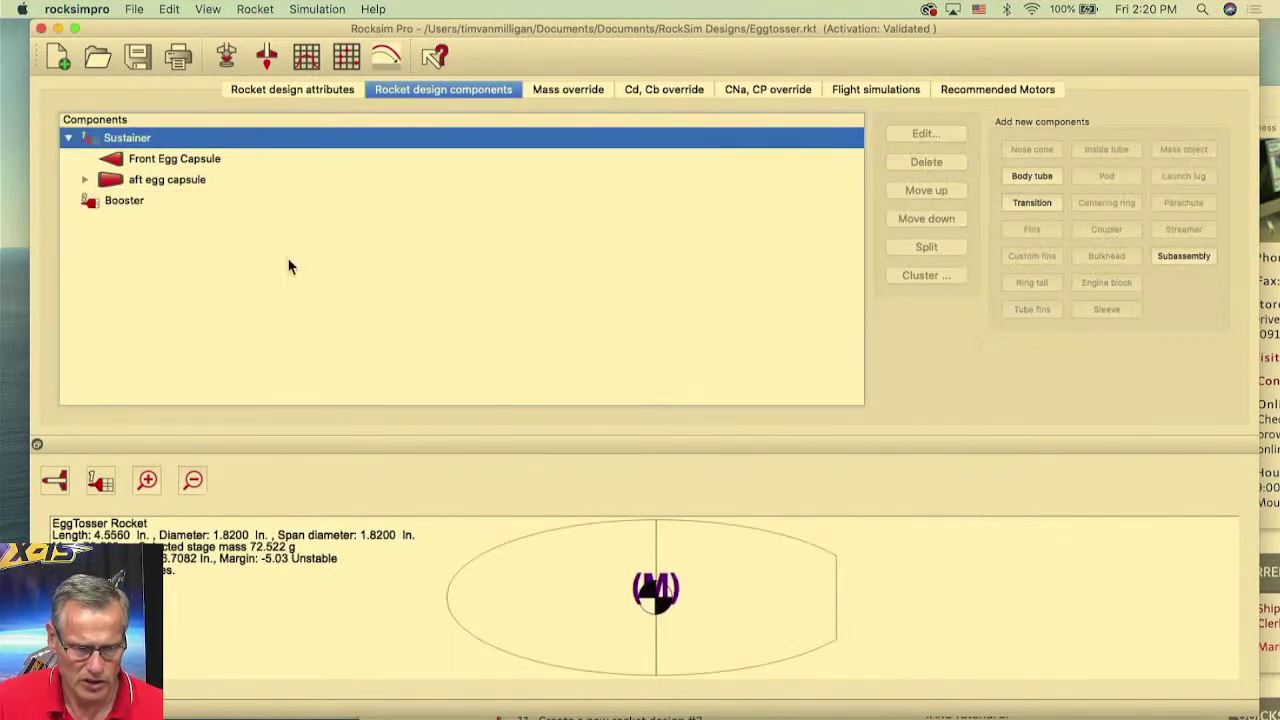
click(110, 201)
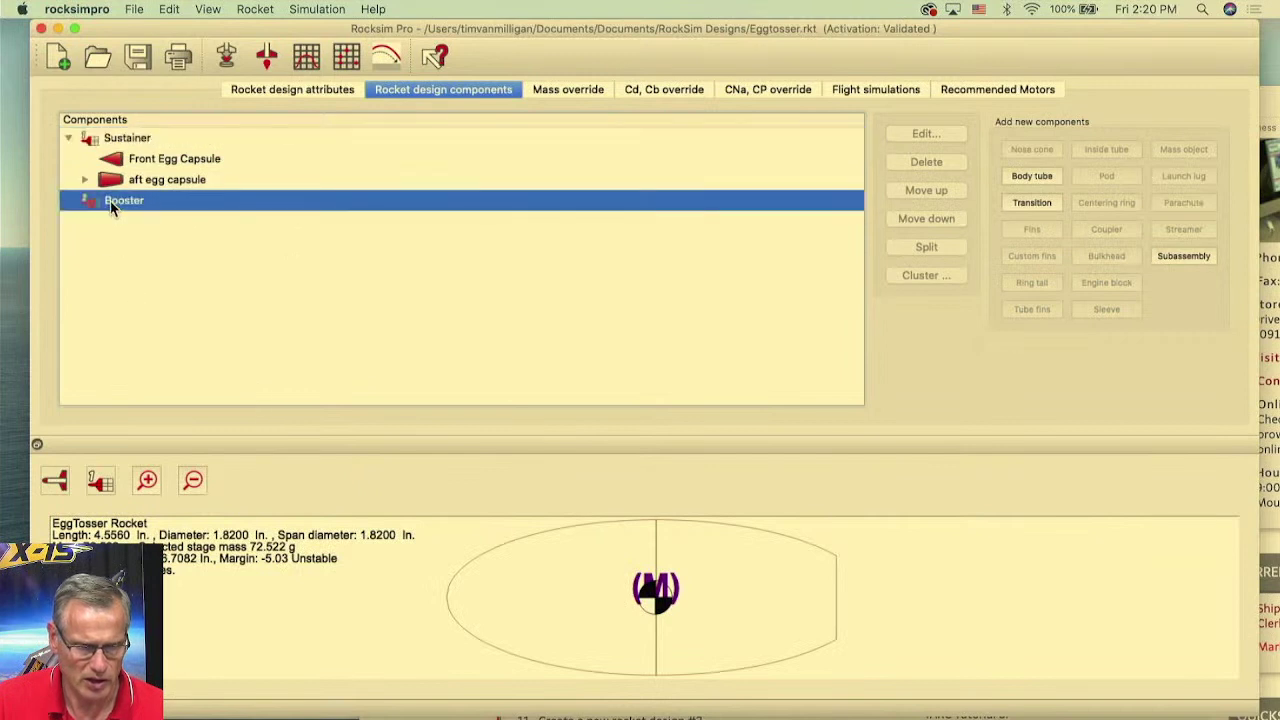
click(168, 9)
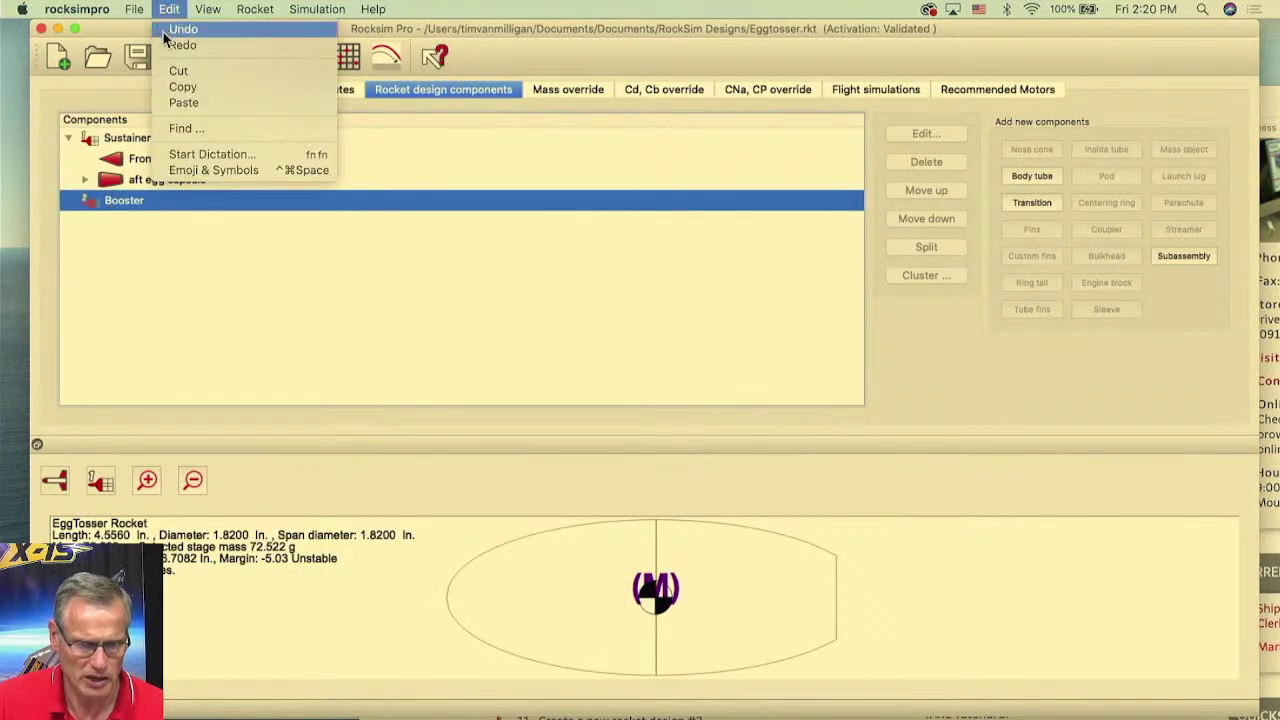
click(176, 101)
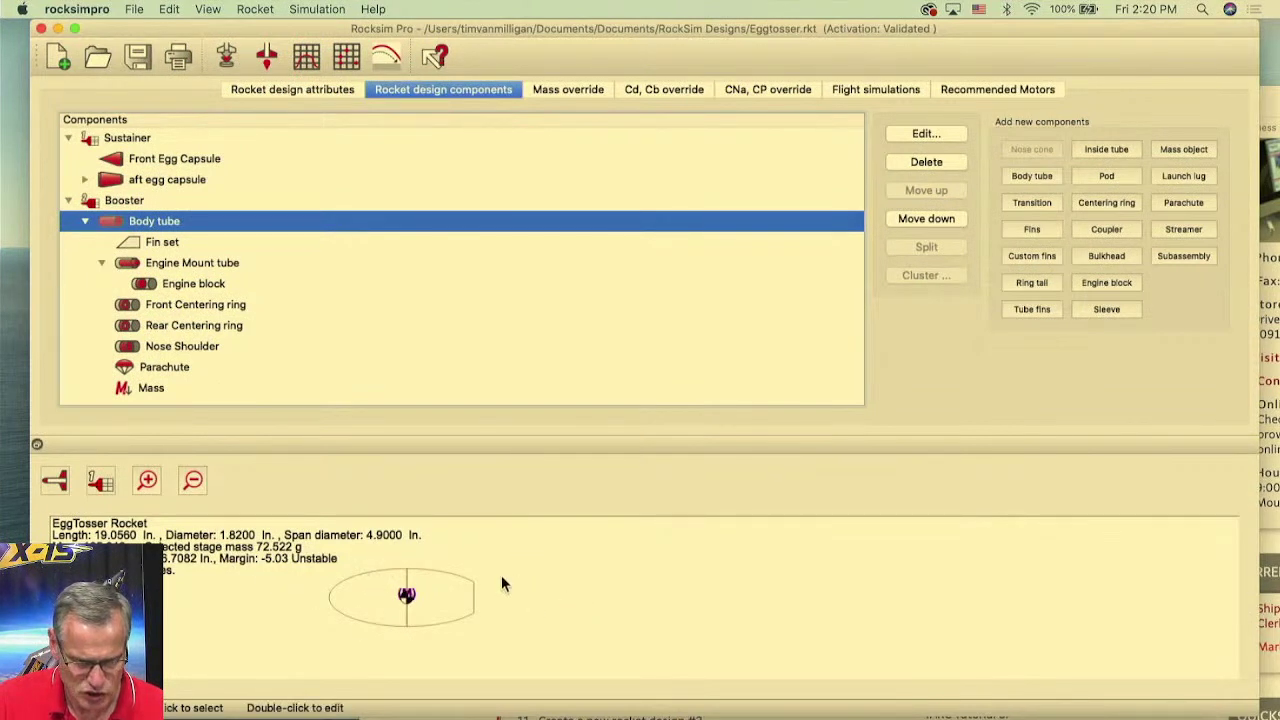
- Compare the 2D drawing with the booster attached and with the sustainer alone, ending with the two-stage display
click(95, 486)
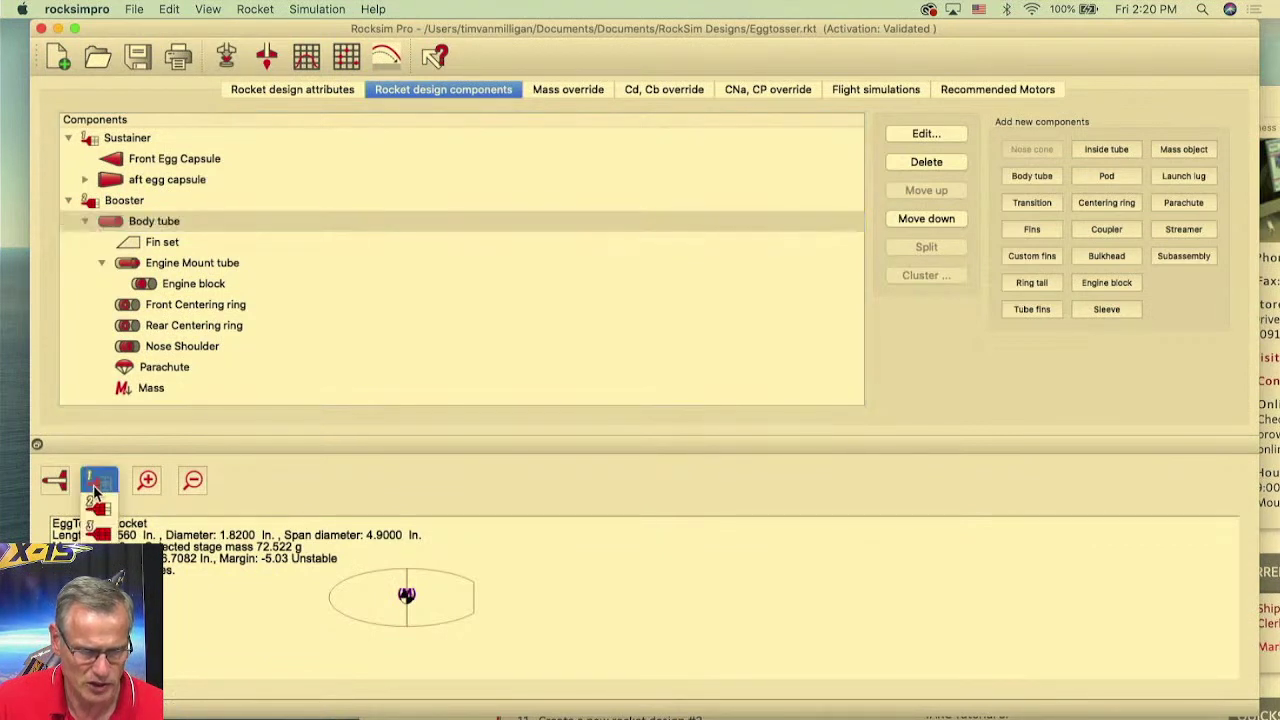
click(99, 509)
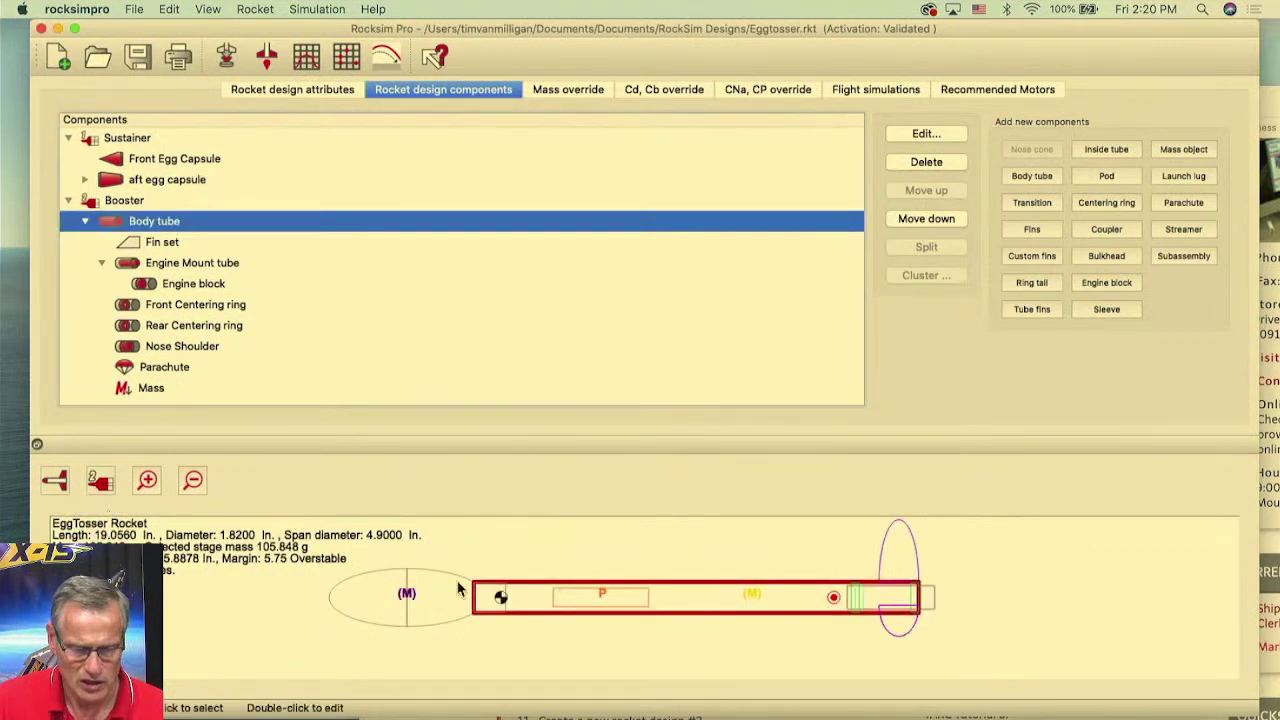
click(659, 560)
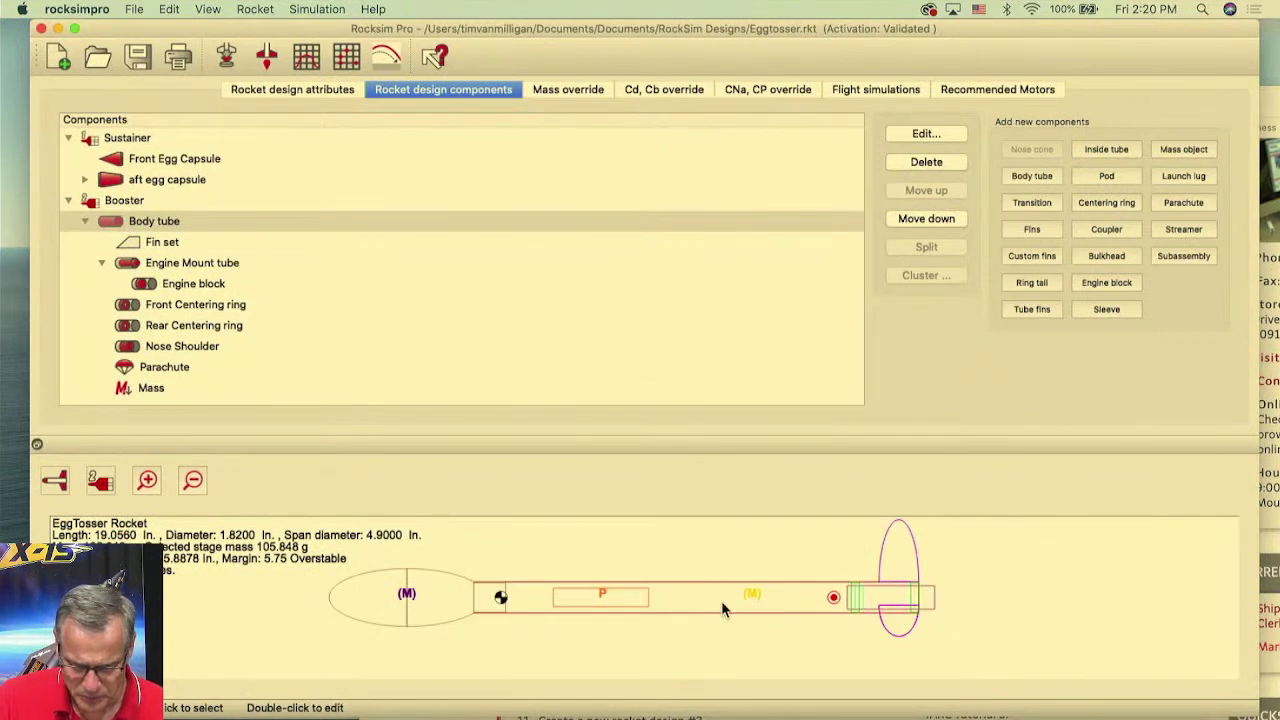
click(54, 484)
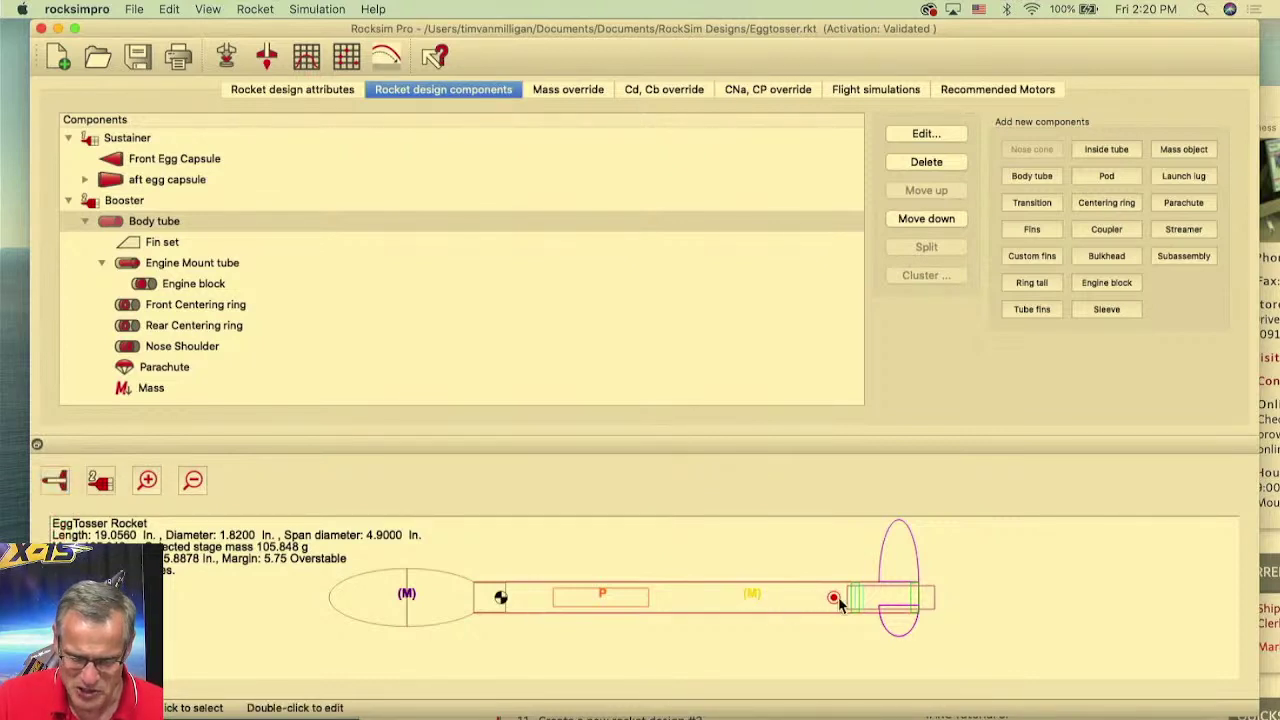
click(97, 479)
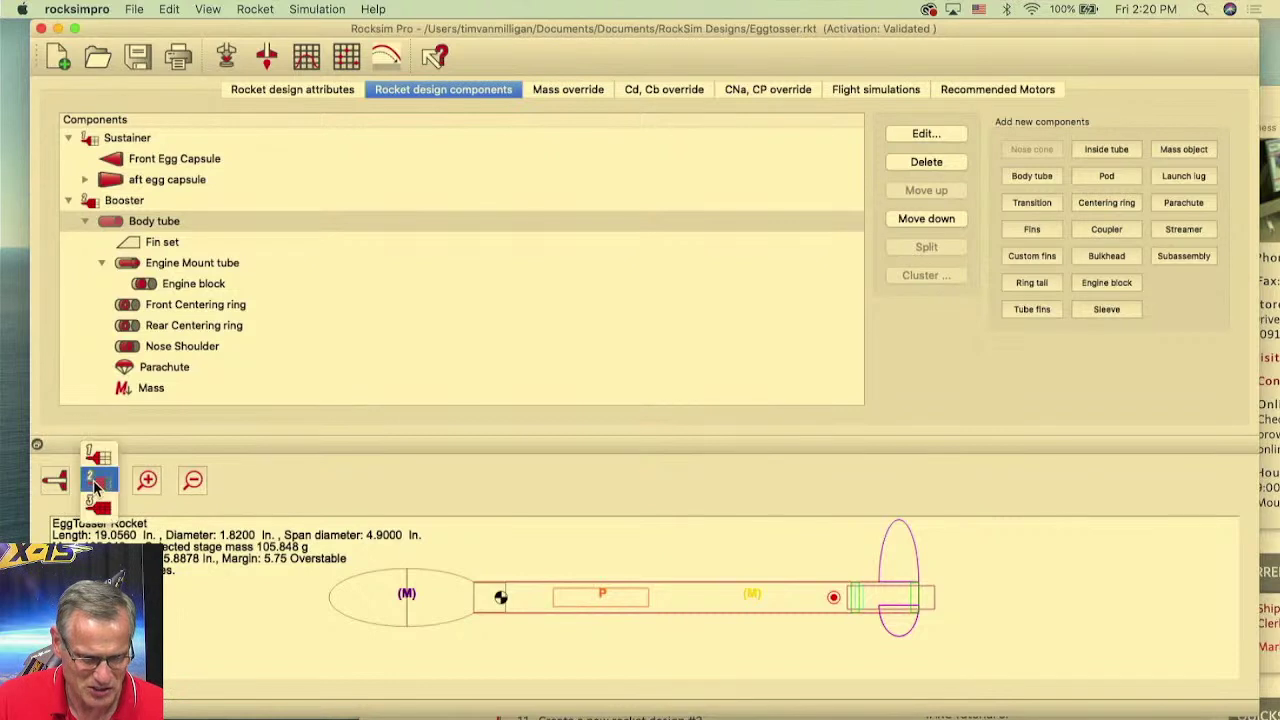
click(97, 456)
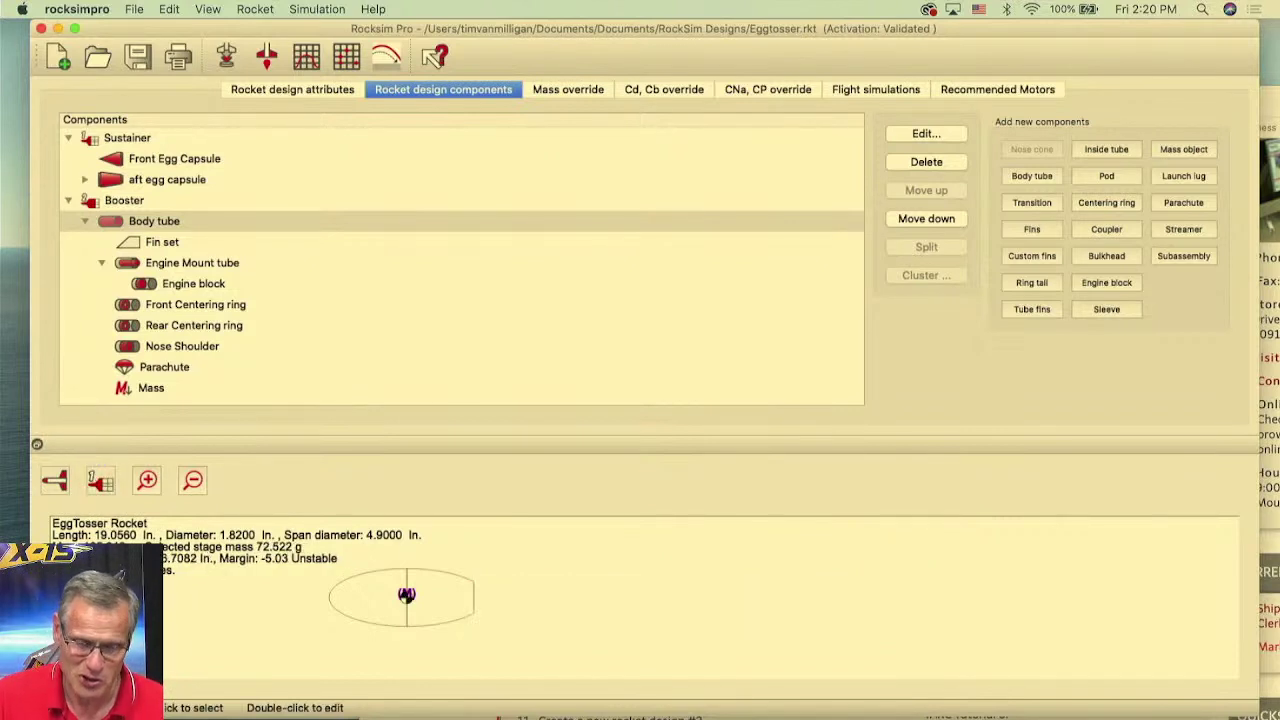
click(99, 482)
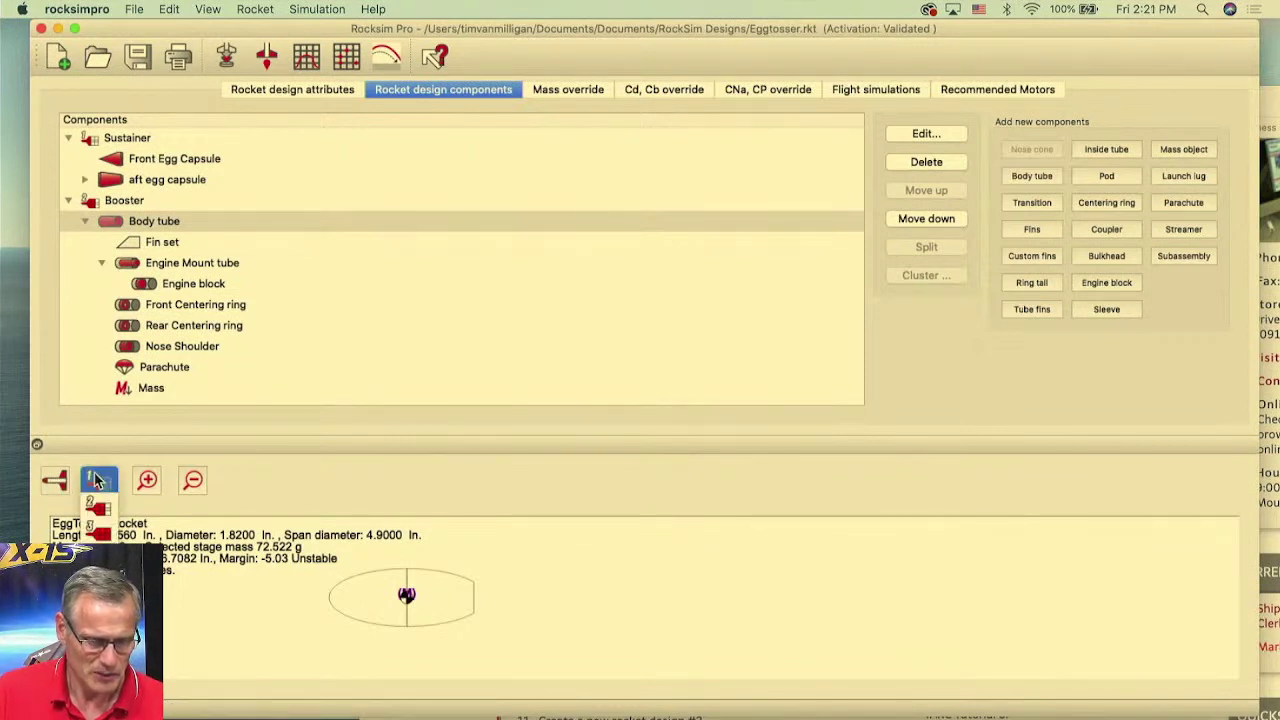
click(94, 508)
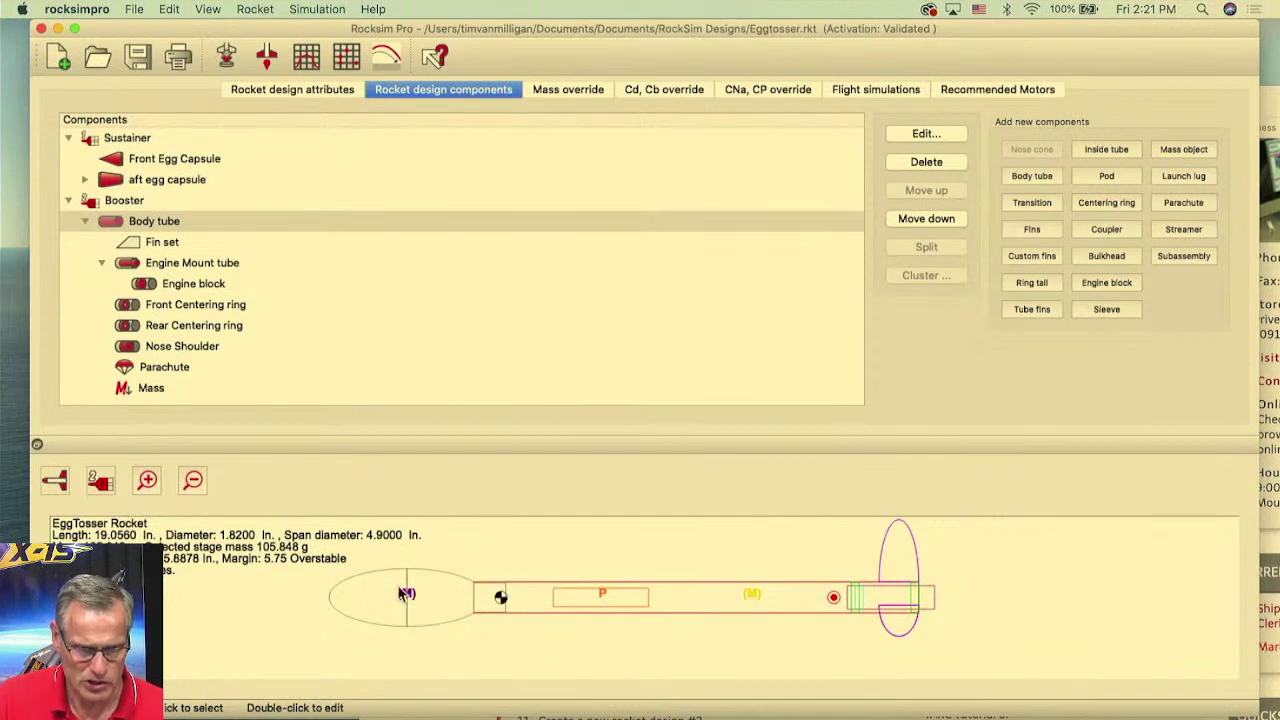
- Inspect the front egg capsule, expand the aft egg capsule to check its egg and padding mass, and select the aft egg capsule
click(121, 160)
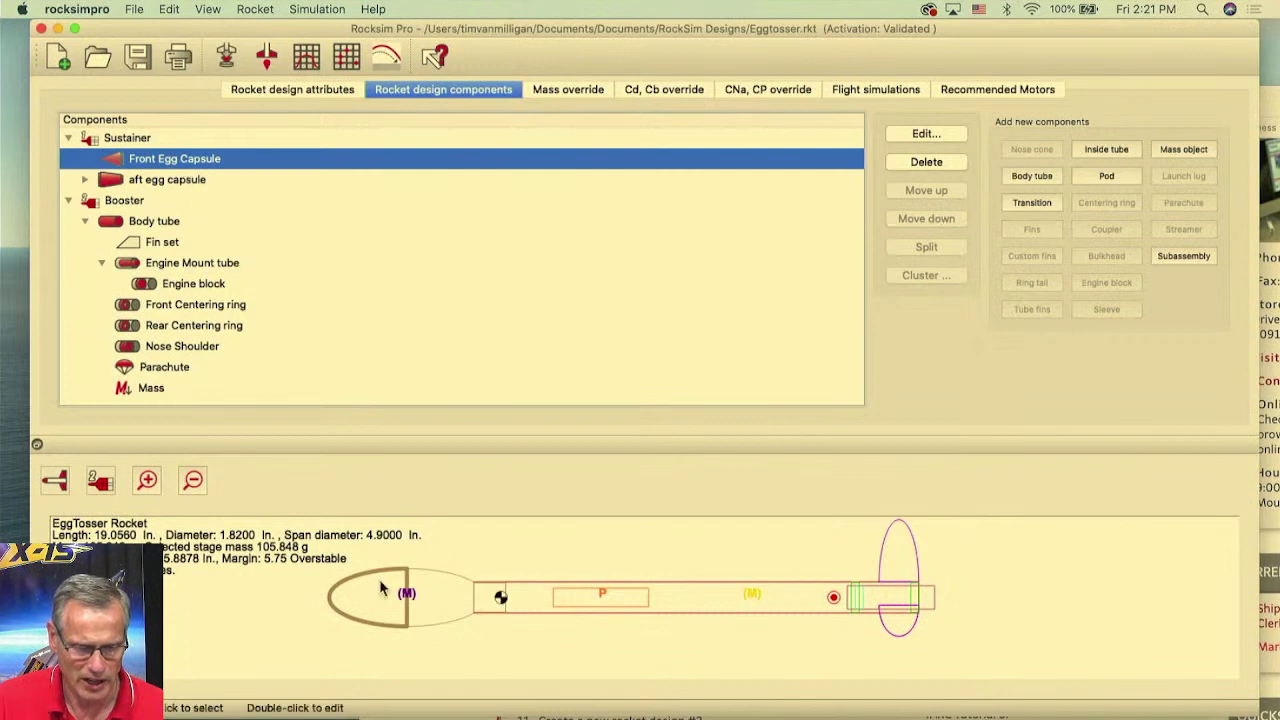
click(160, 180)
click(85, 179)
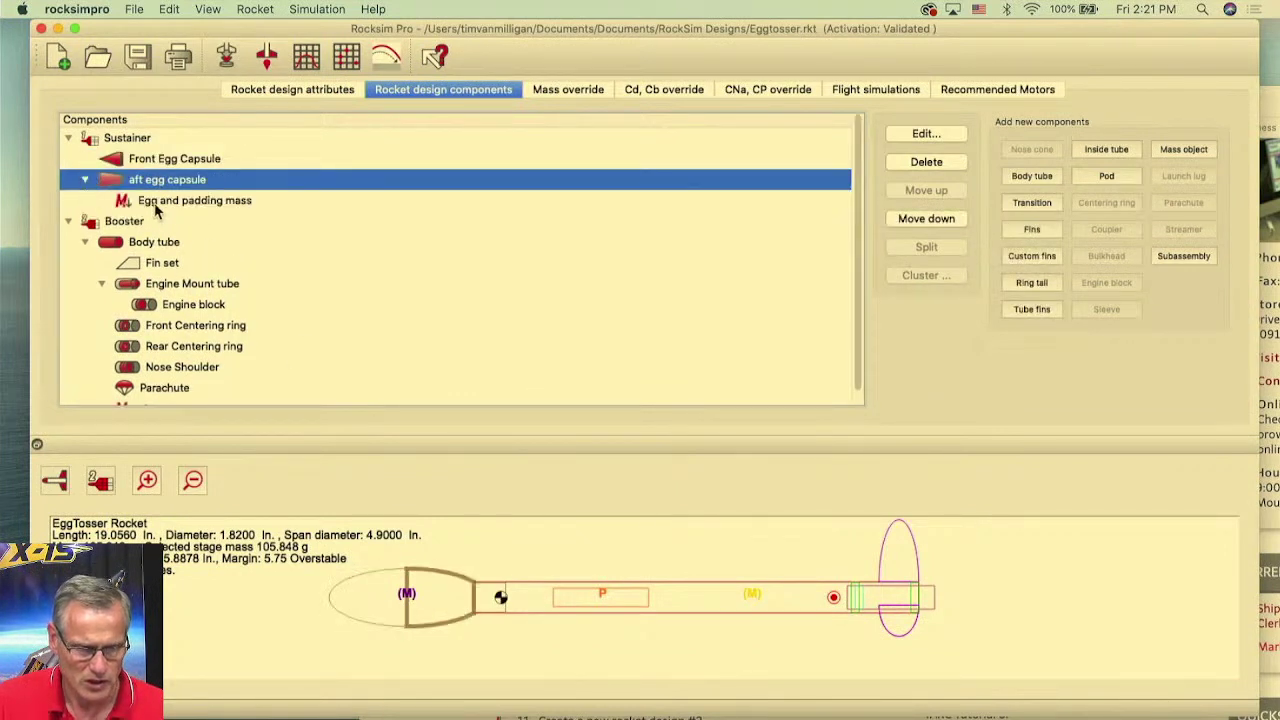
click(155, 204)
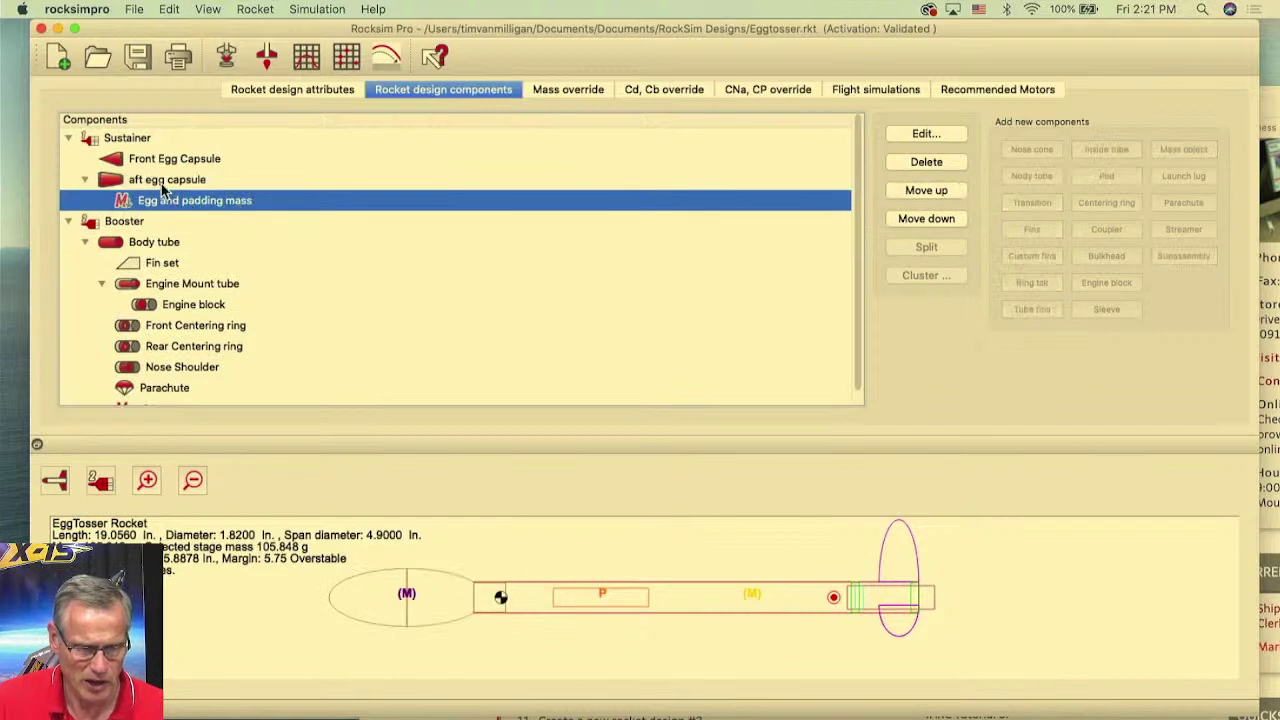
click(160, 182)
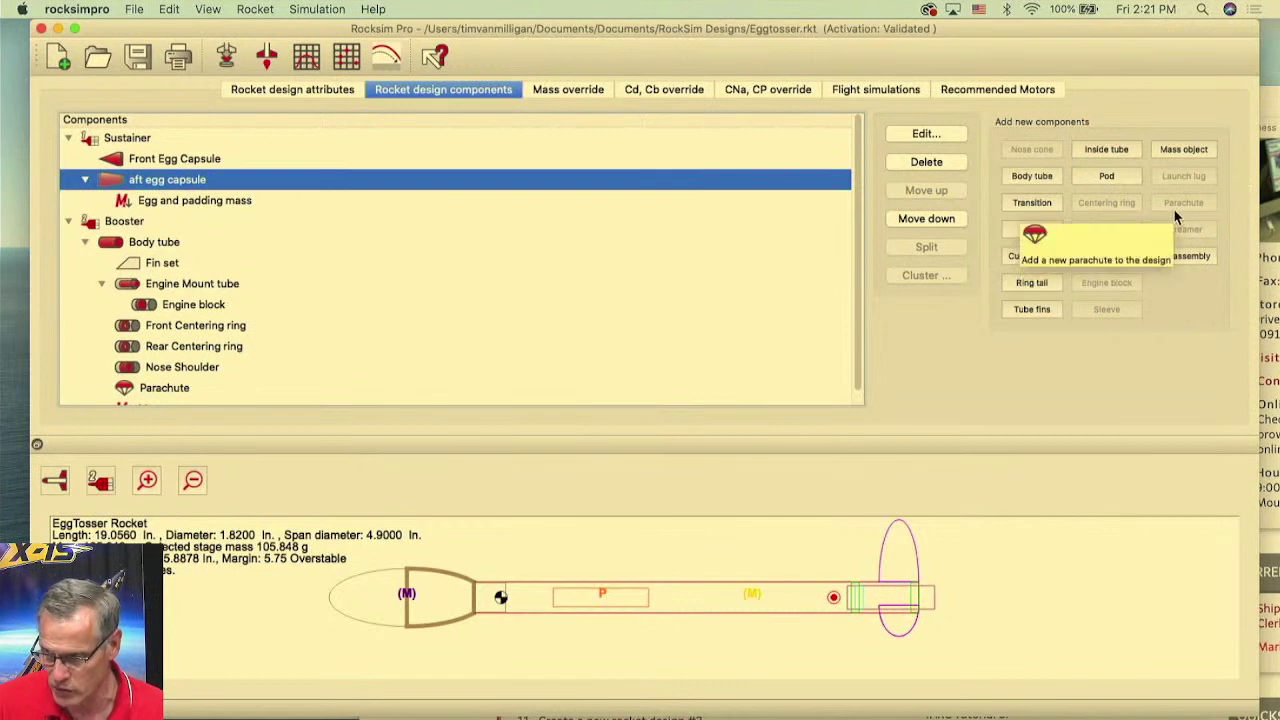
click(24, 10)
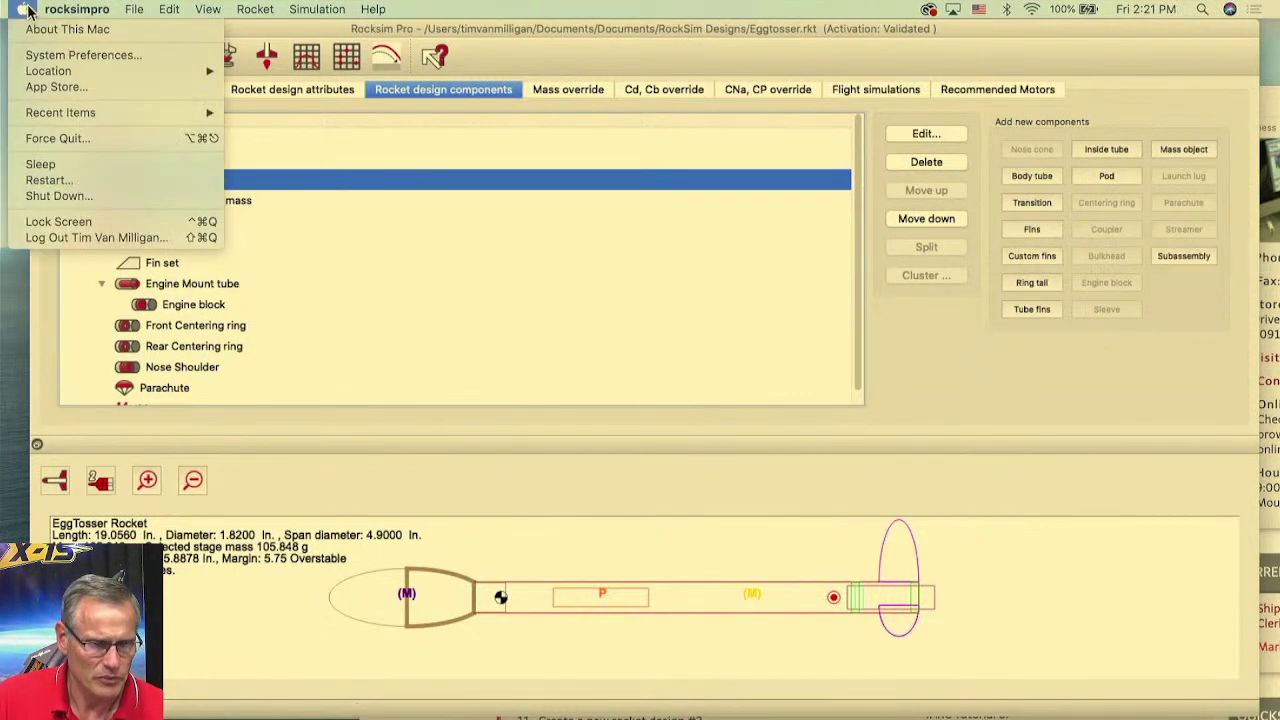
click(48, 56)
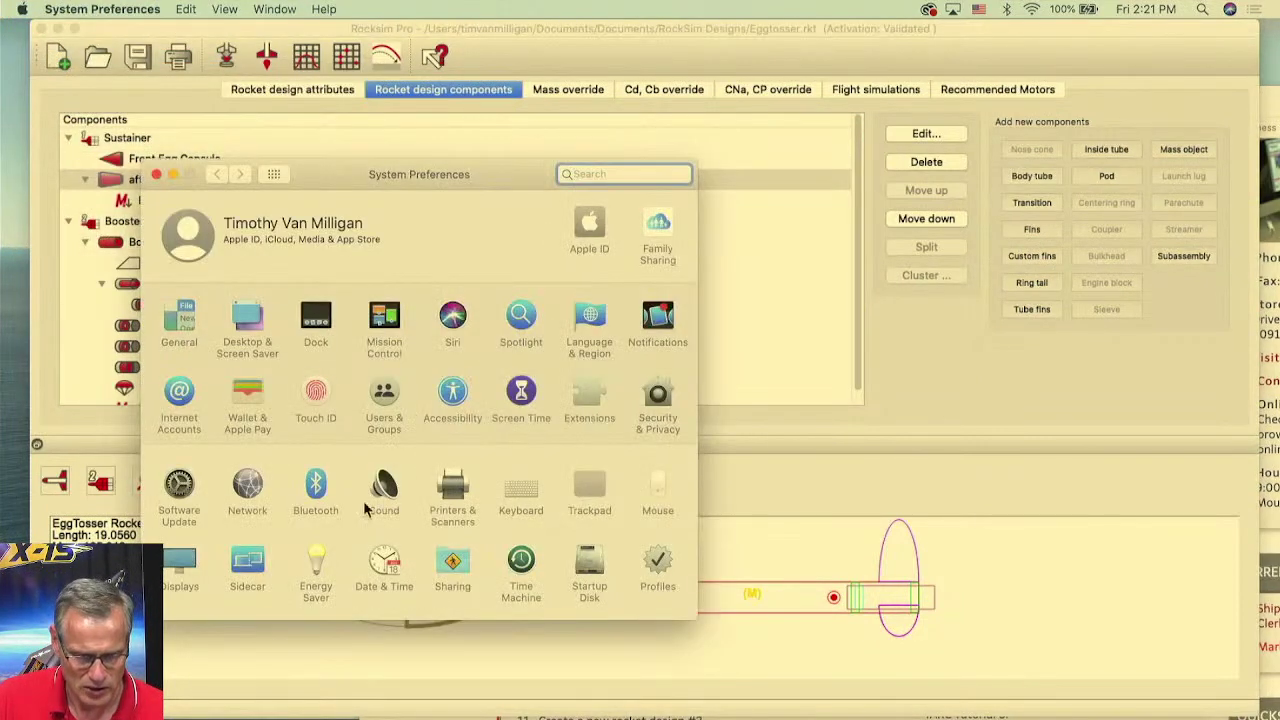
click(186, 562)
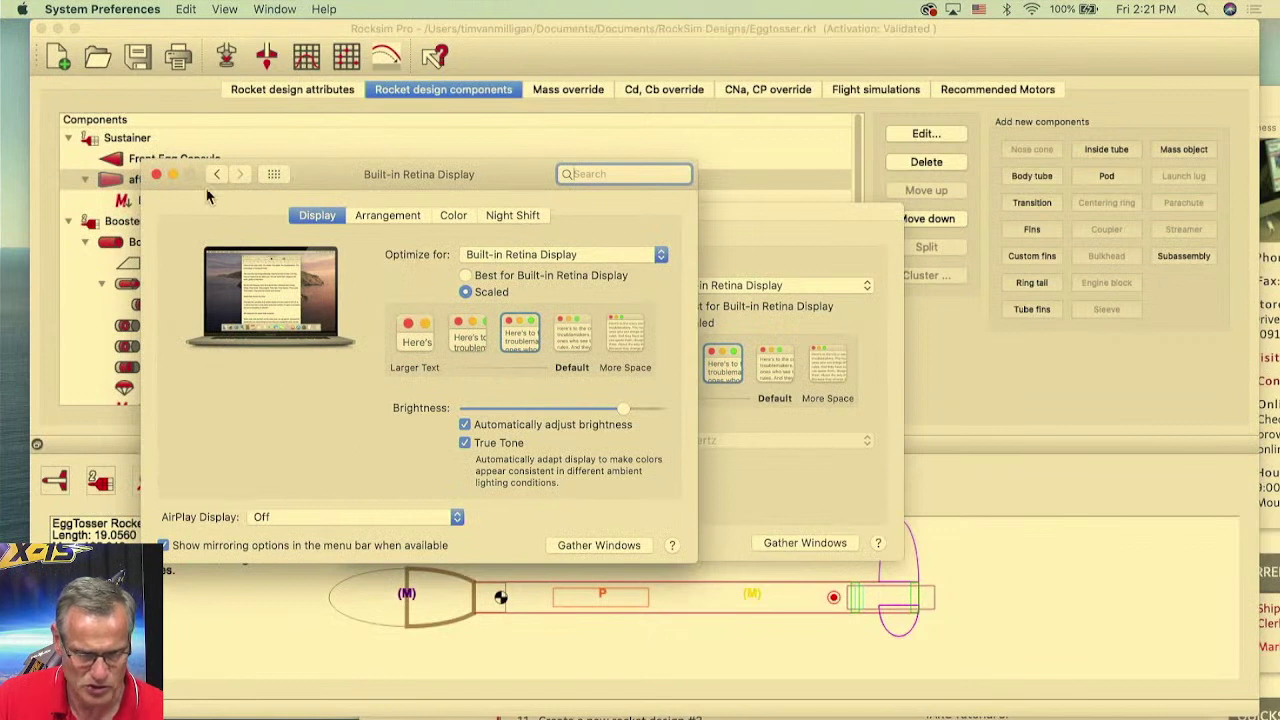
click(156, 174)
- Enlarge the mouse cursor in the accessibility display settings of System Preferences, and close the preferences to return to RockSim Pro
click(58, 9)
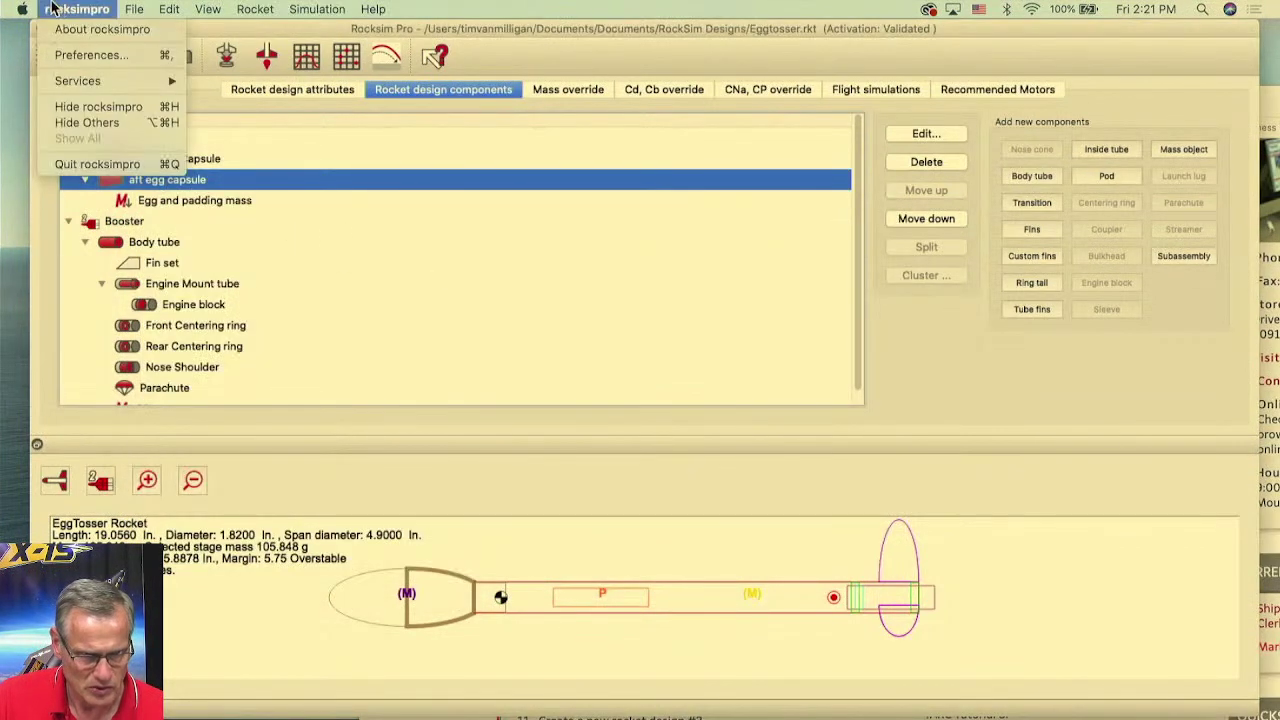
mouse_move(20, 10)
click(20, 56)
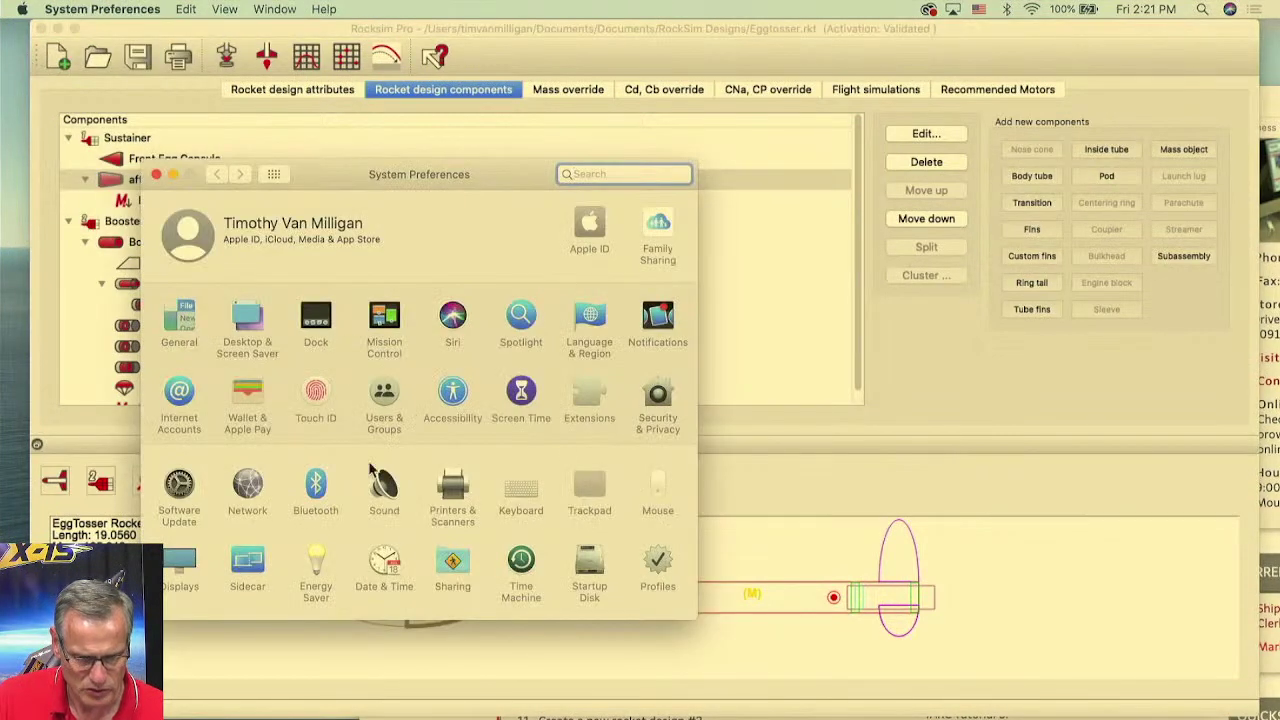
click(460, 392)
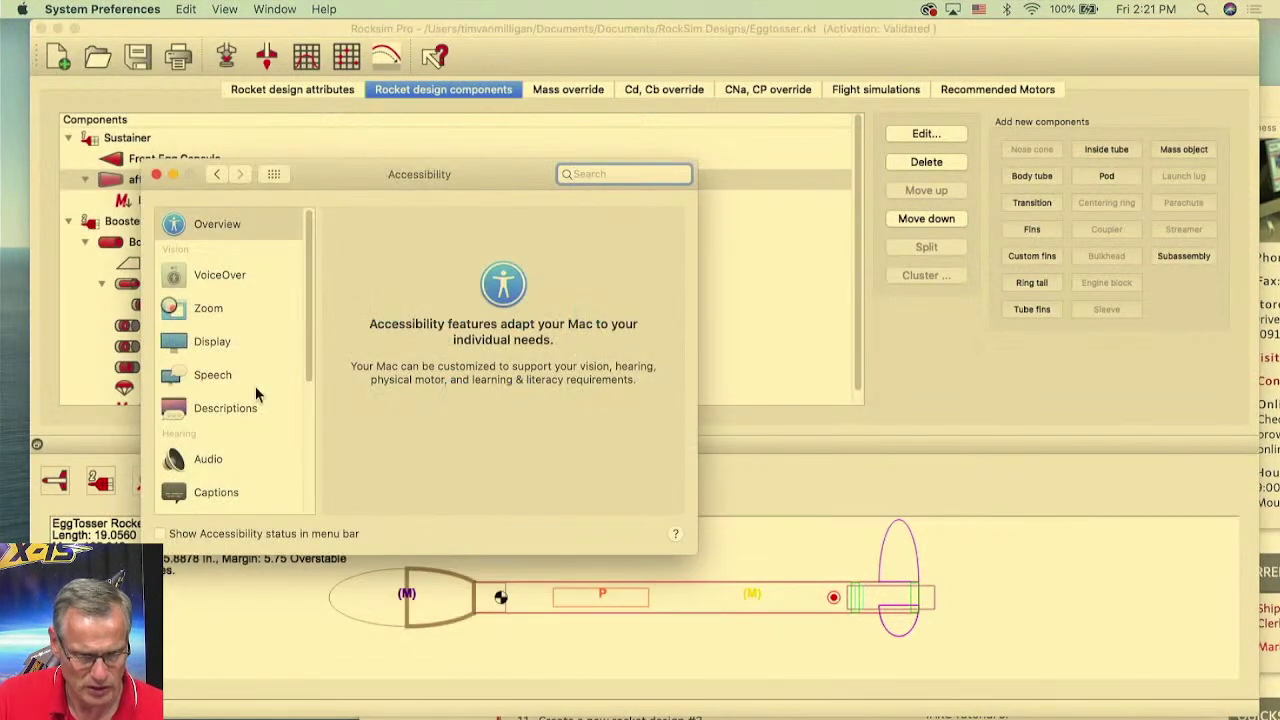
click(240, 341)
click(495, 228)
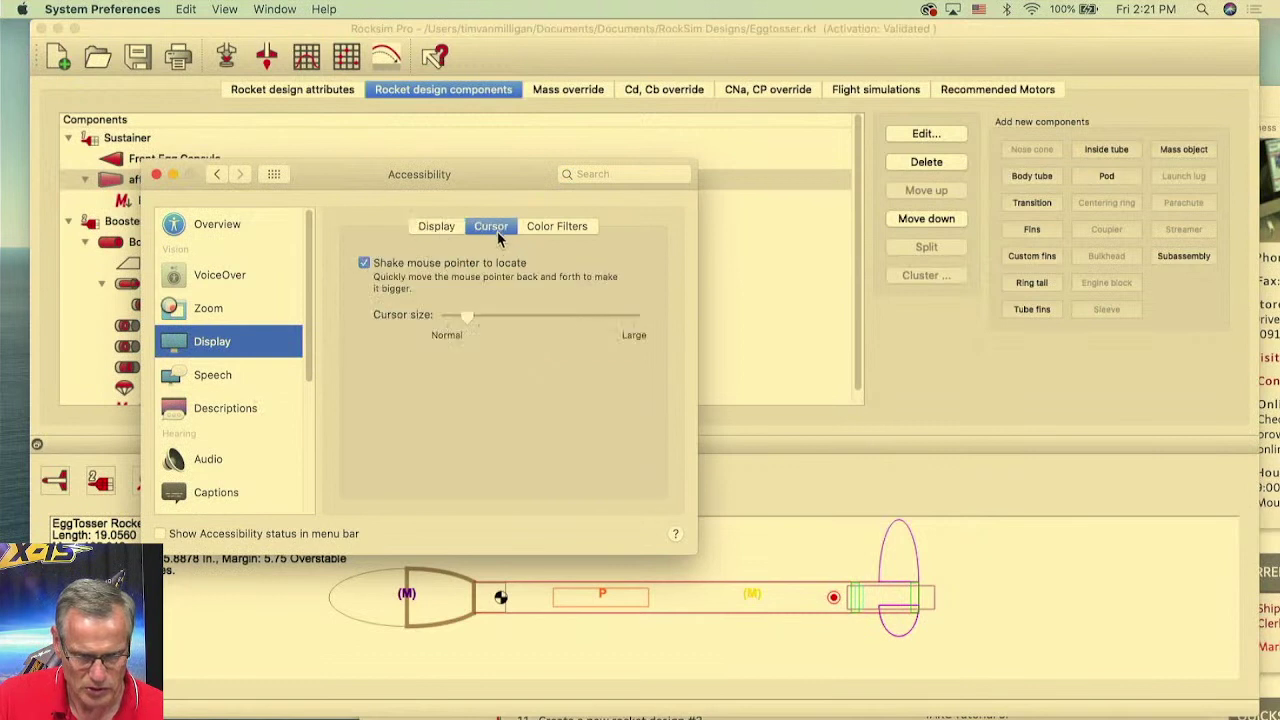
drag(586, 314, 616, 316)
click(156, 175)
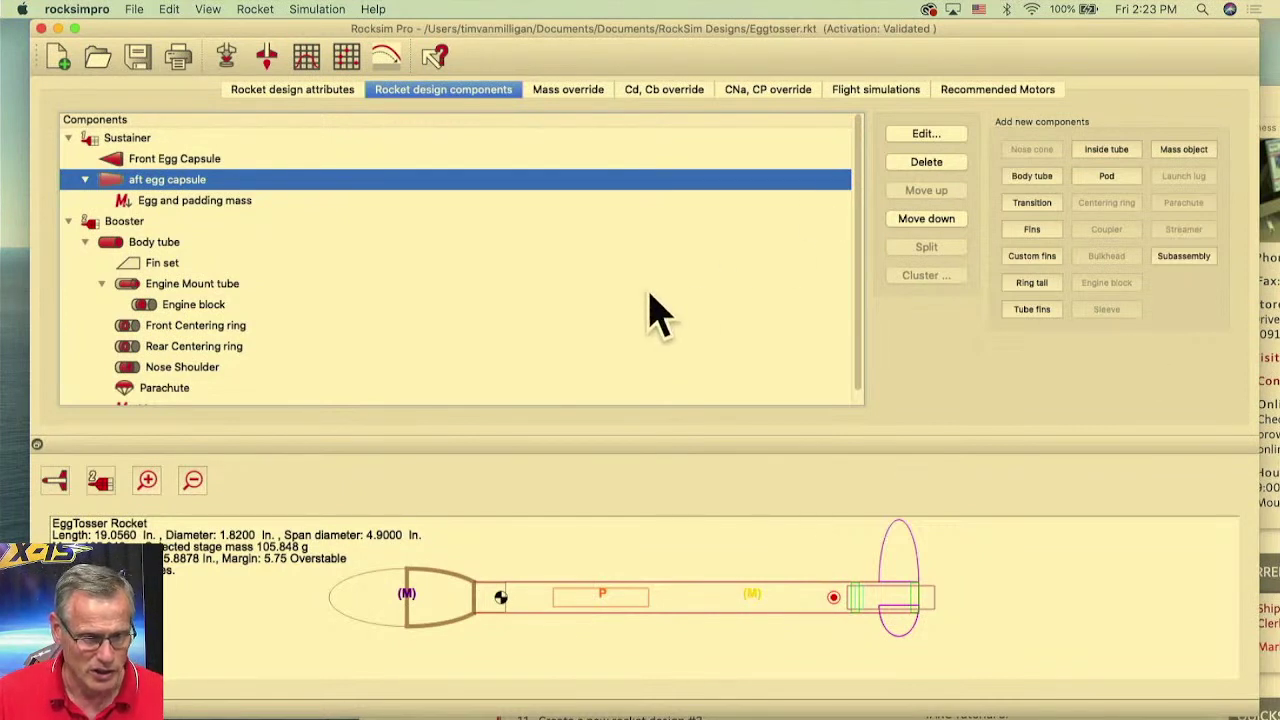
- Save a copy of the design as "Eggtosser 2-parts" on the Desktop
click(133, 10)
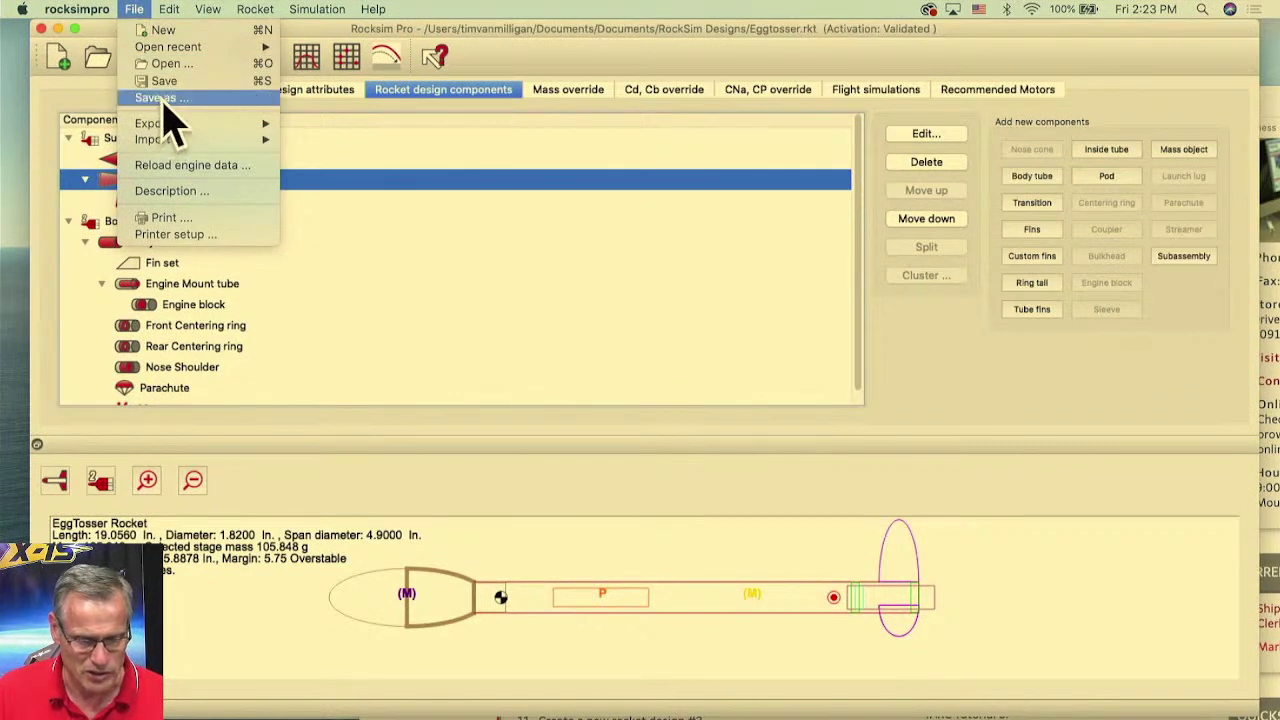
click(163, 98)
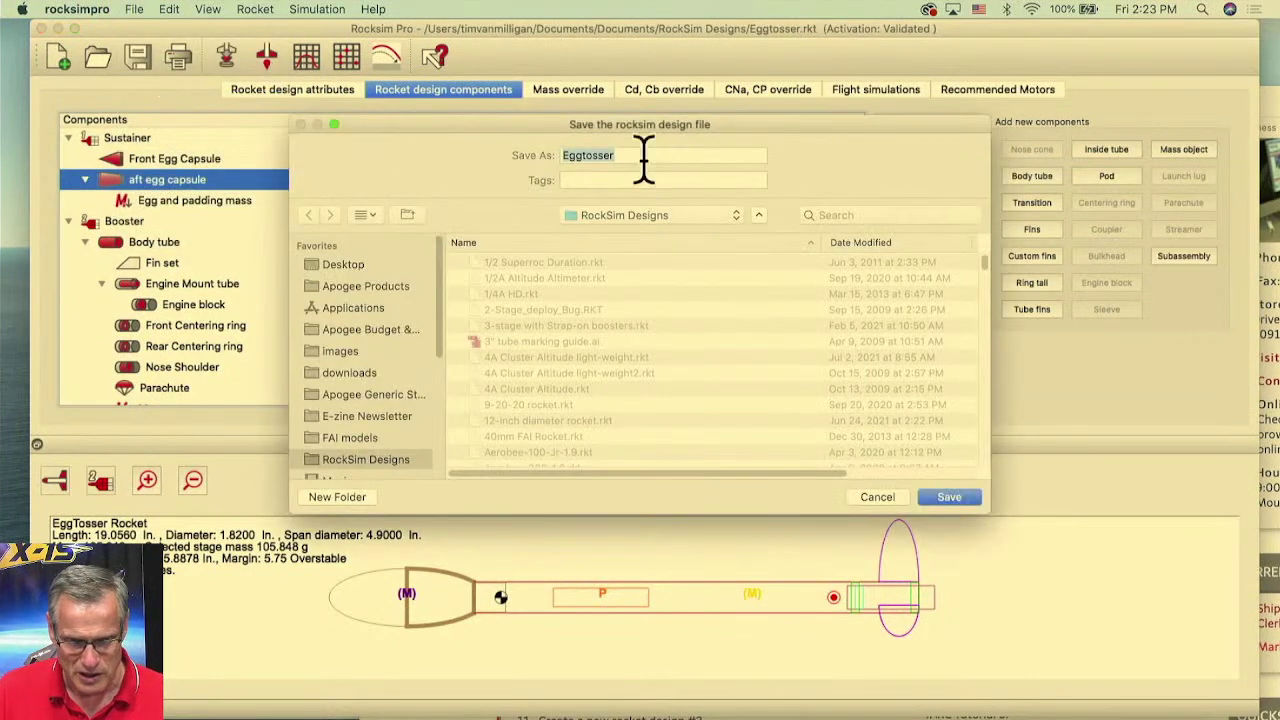
click(643, 160)
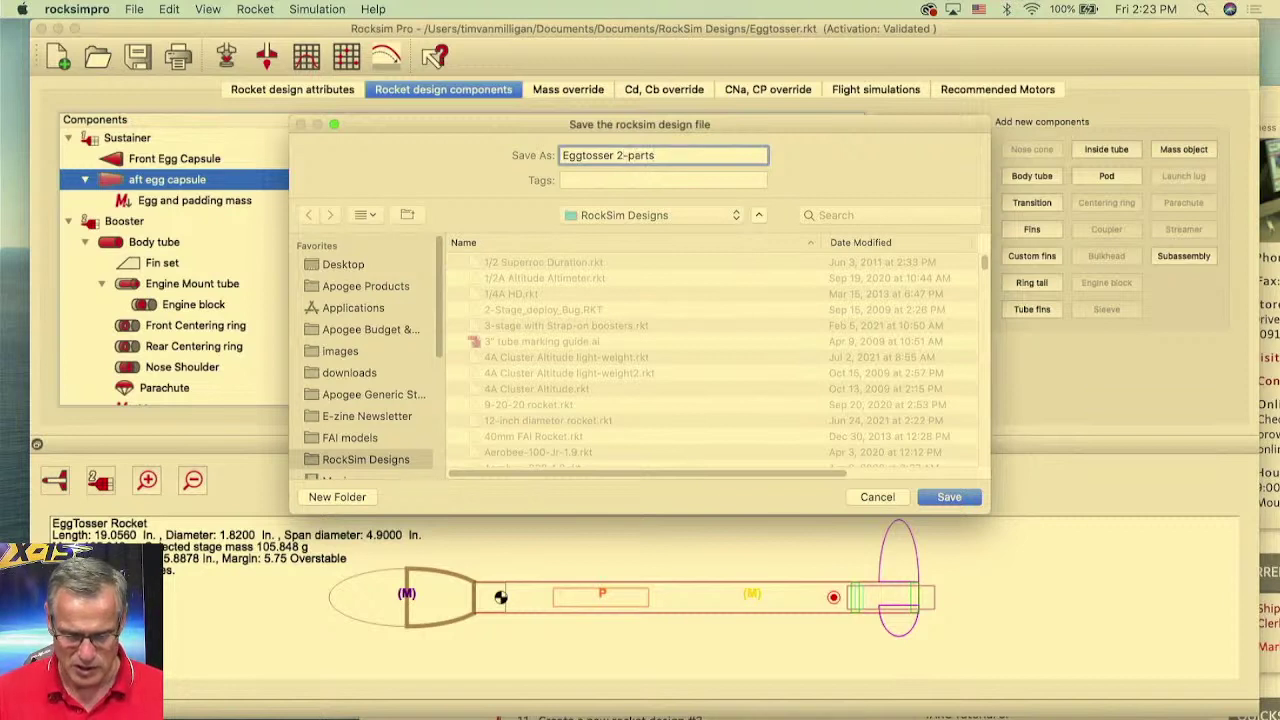
click(343, 264)
click(955, 497)
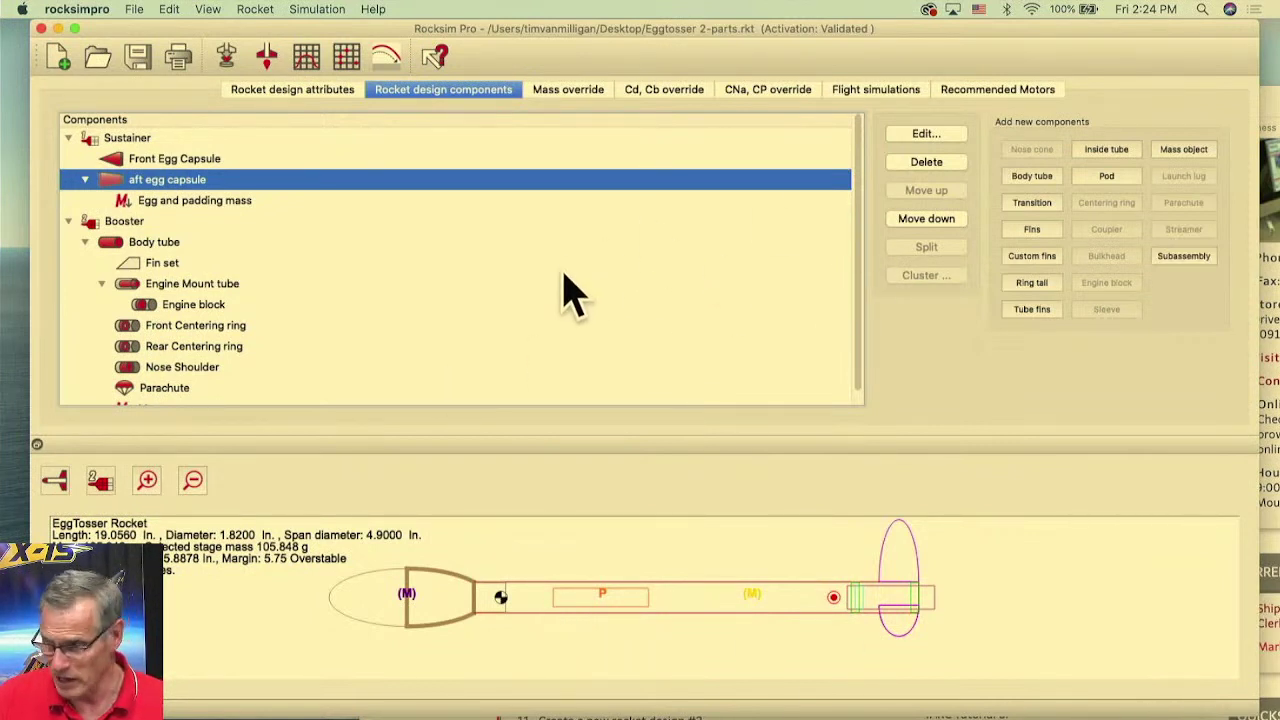
- Delete the Nose Shoulder from the Booster's body tube and confirm the deletion
click(163, 160)
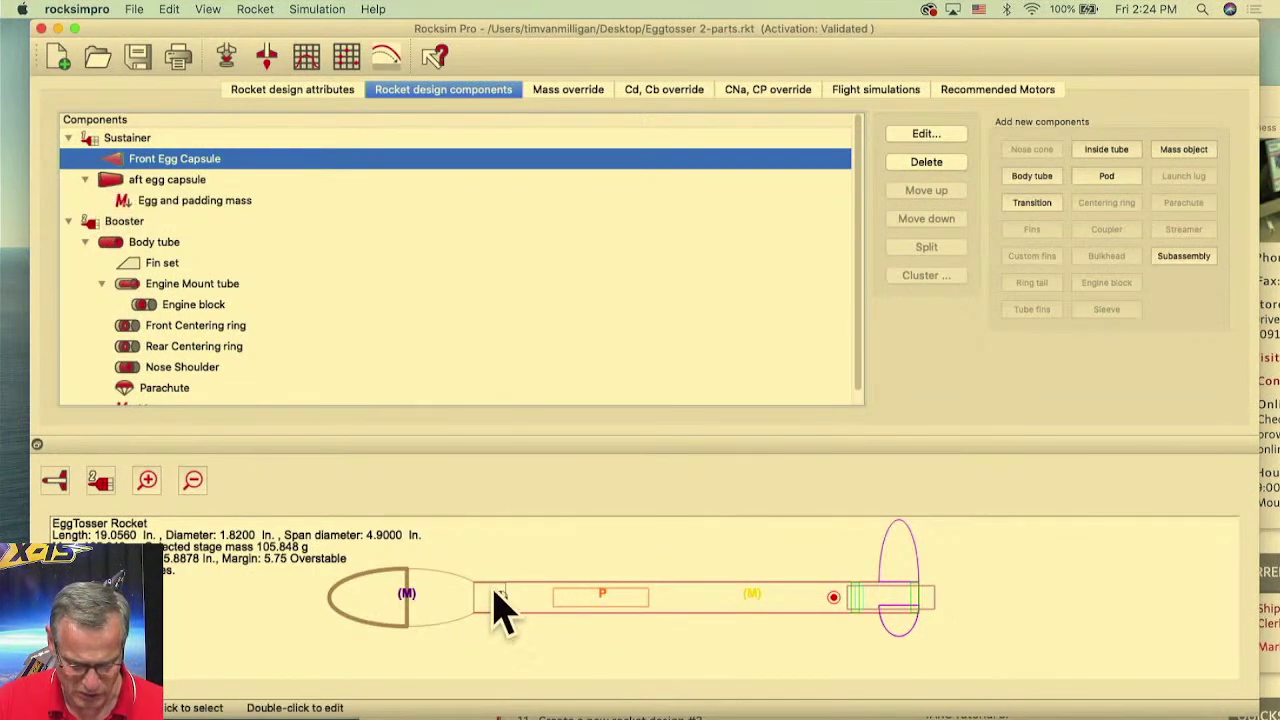
scroll(486, 614, up, 5)
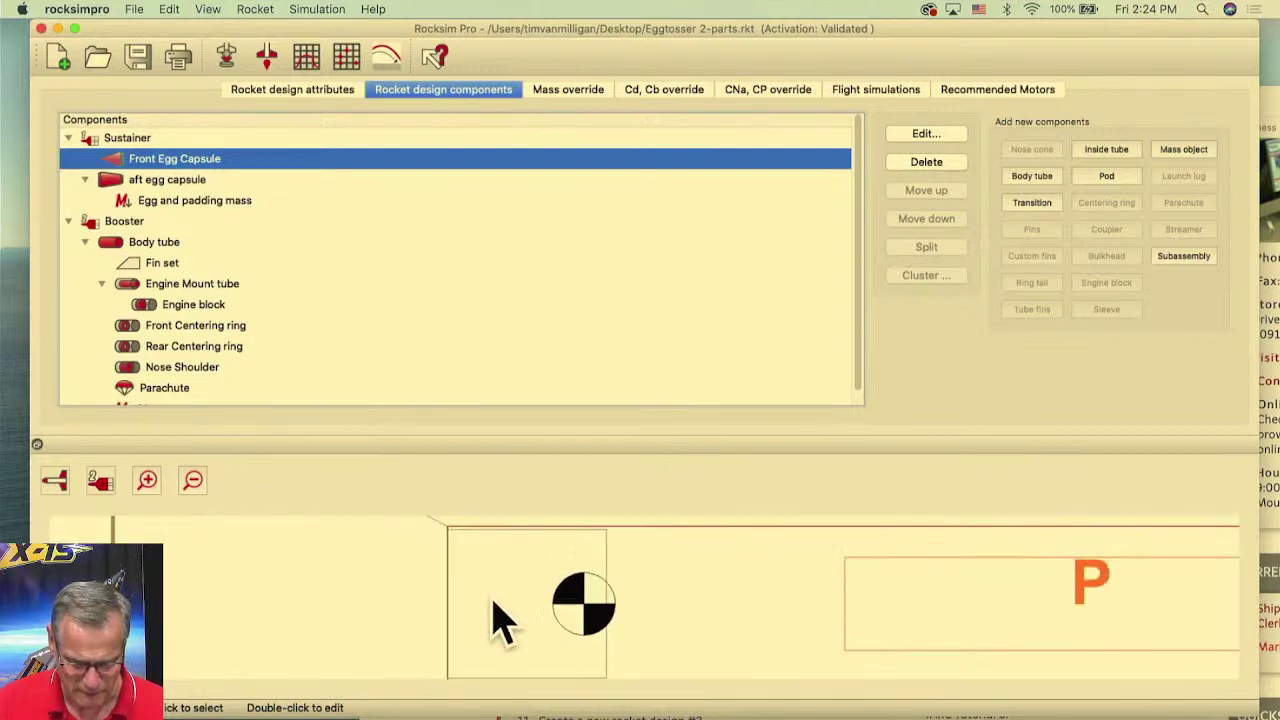
scroll(500, 623, down, 1)
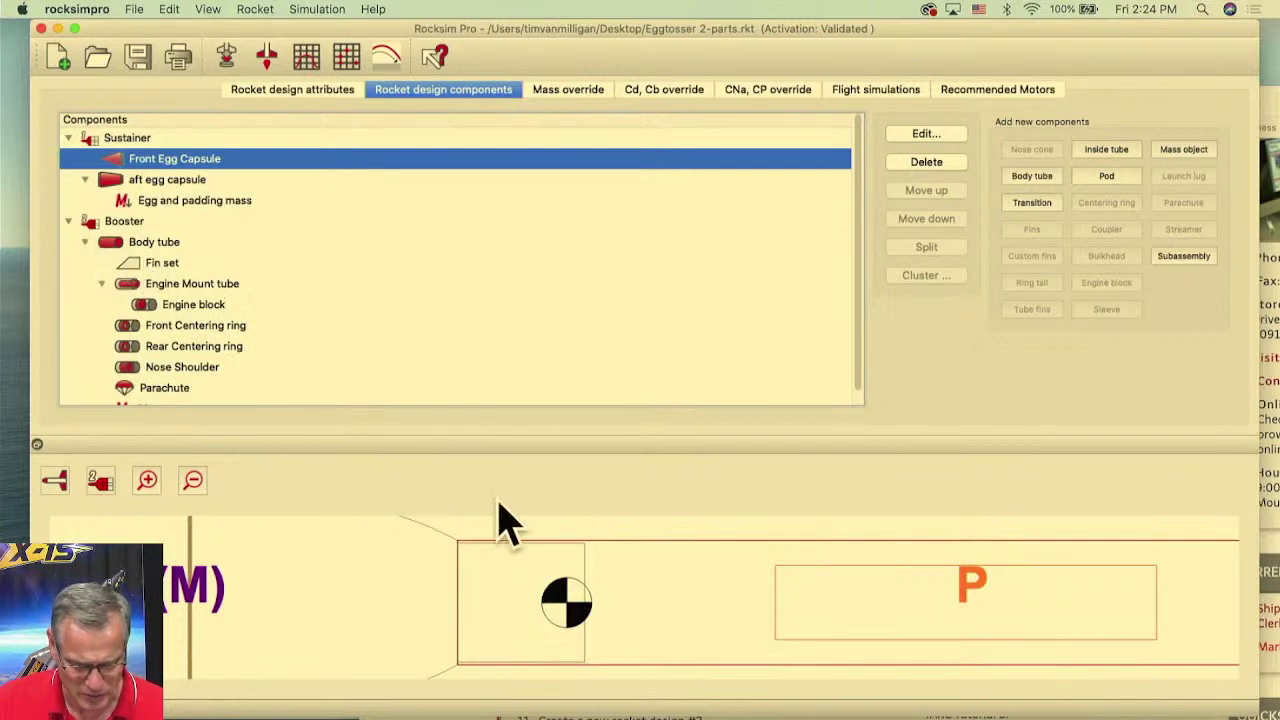
click(585, 570)
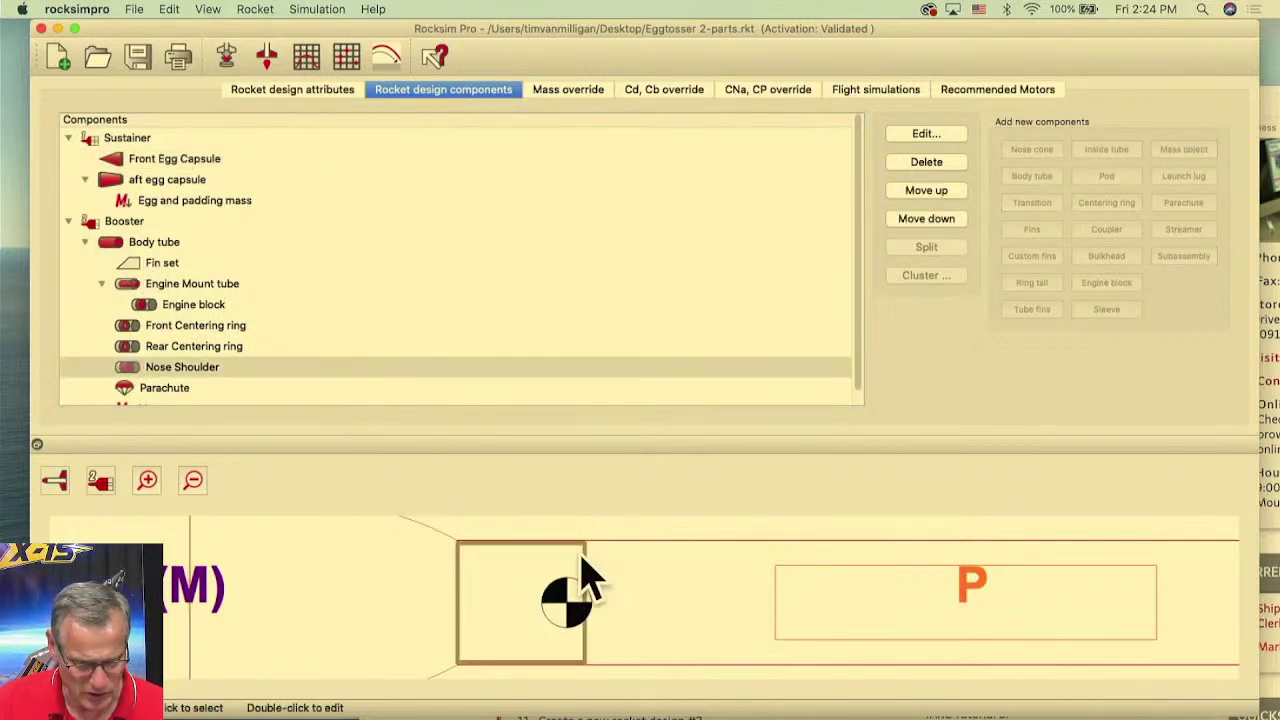
right_click(178, 370)
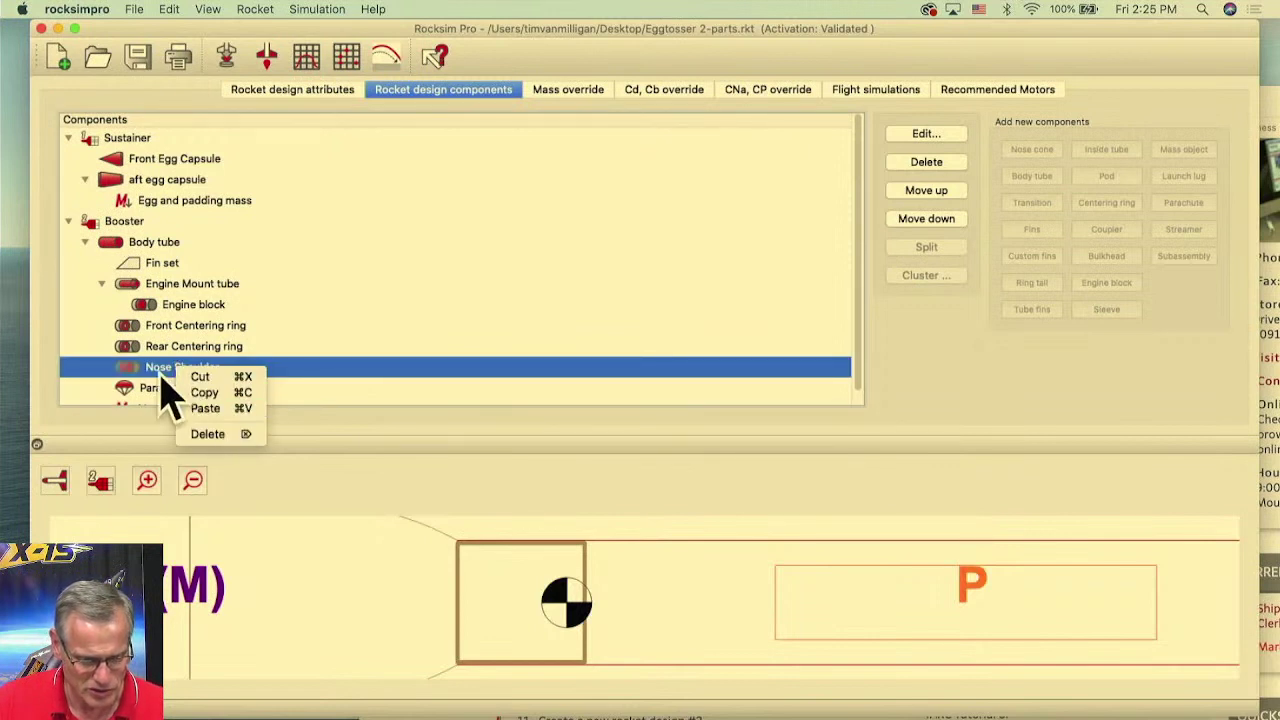
click(215, 434)
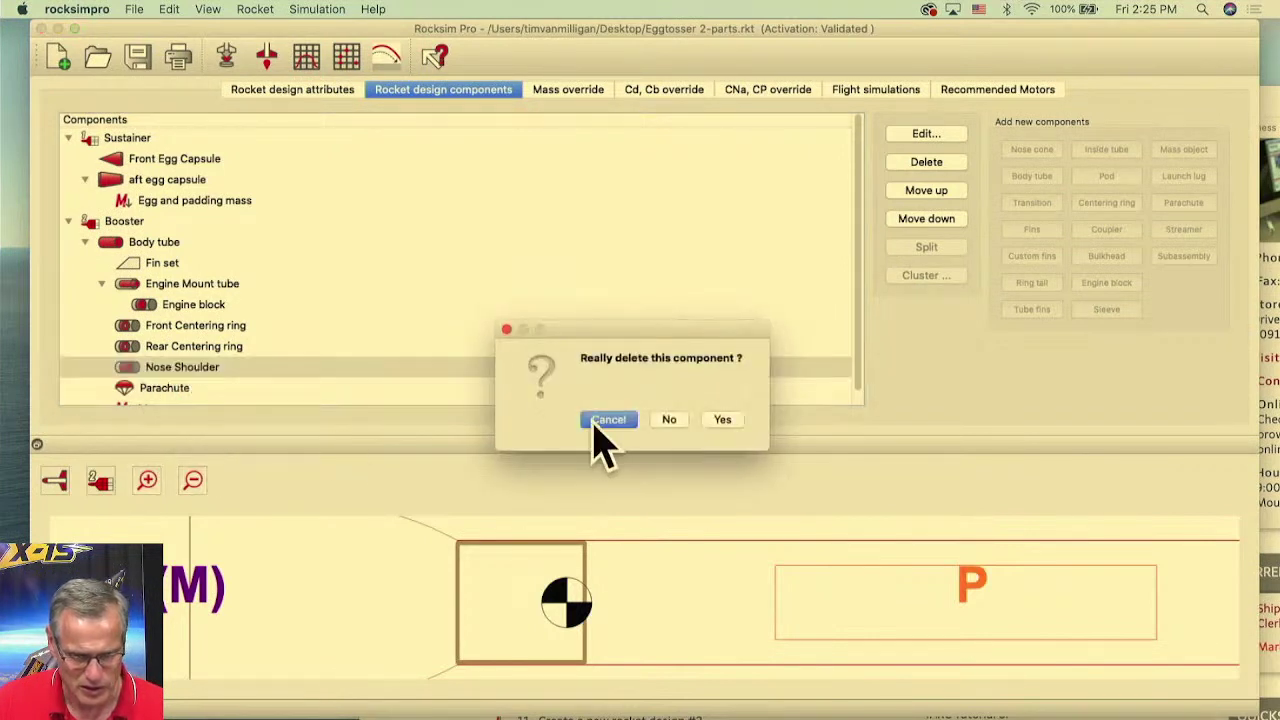
click(722, 420)
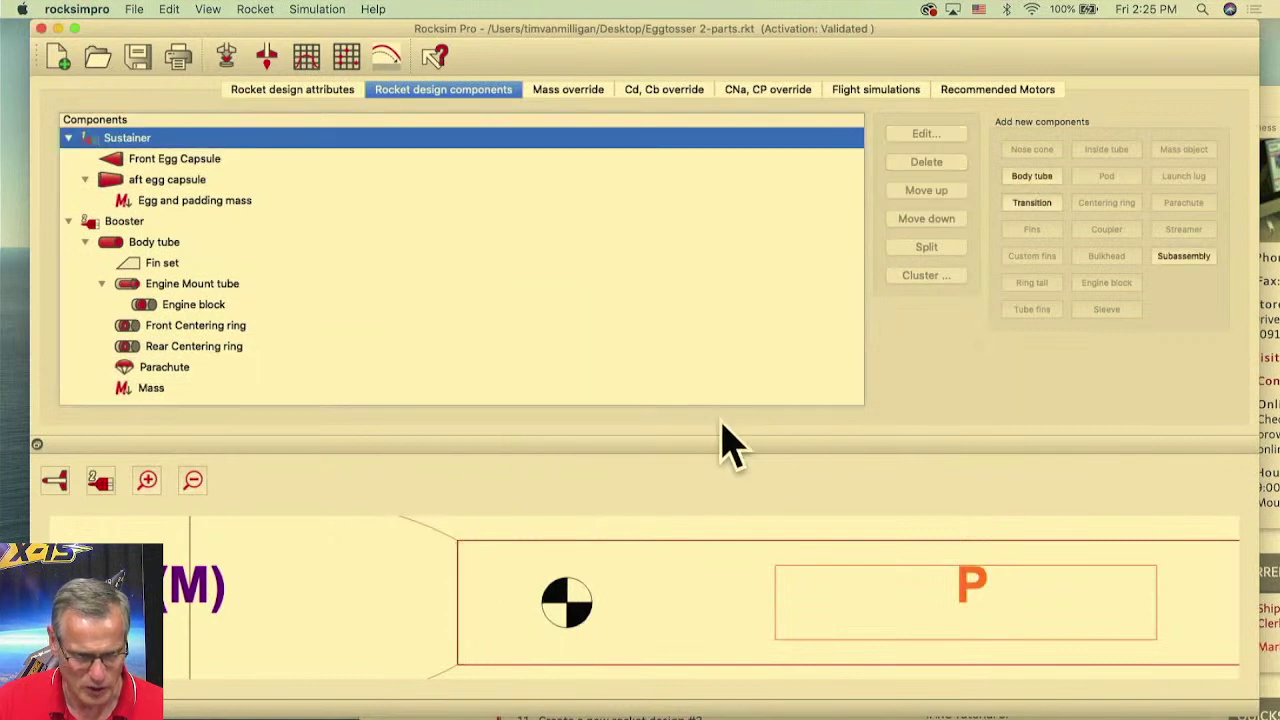
- Add a body tube behind the aft egg capsule in the Sustainer, using the Apogee 10100 24 mm tube from the database
click(158, 181)
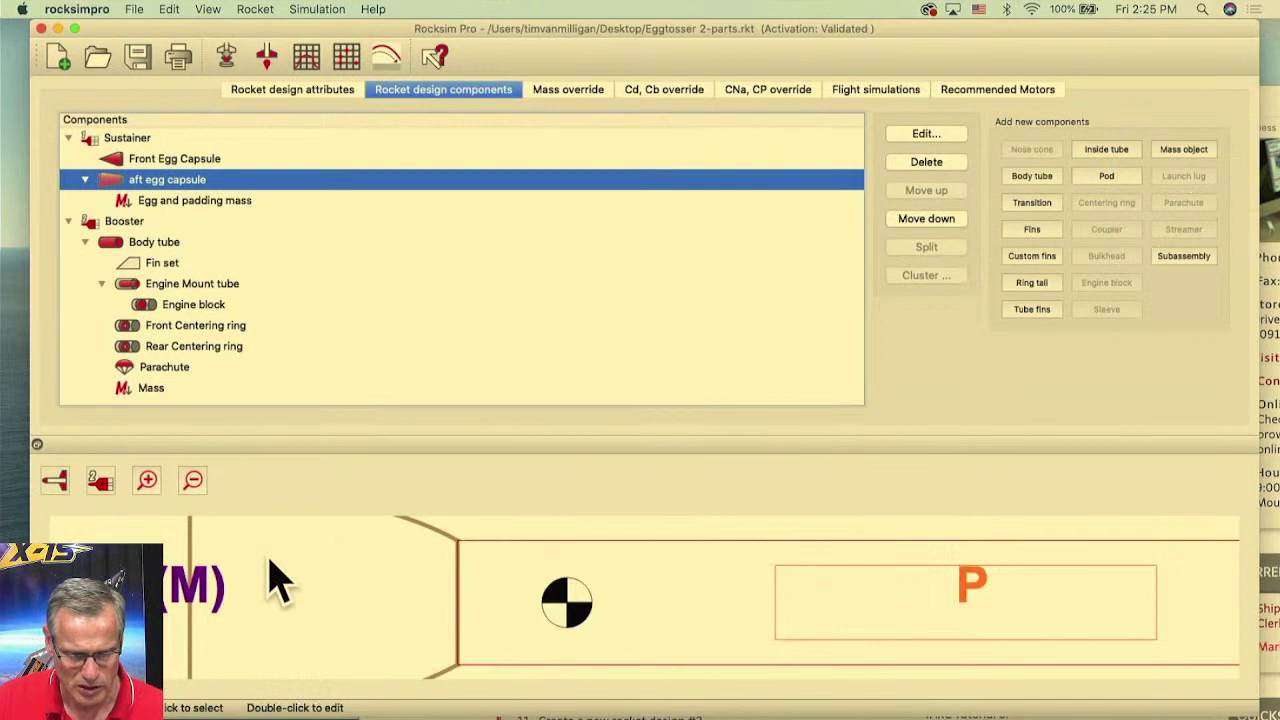
scroll(271, 578, down, 3)
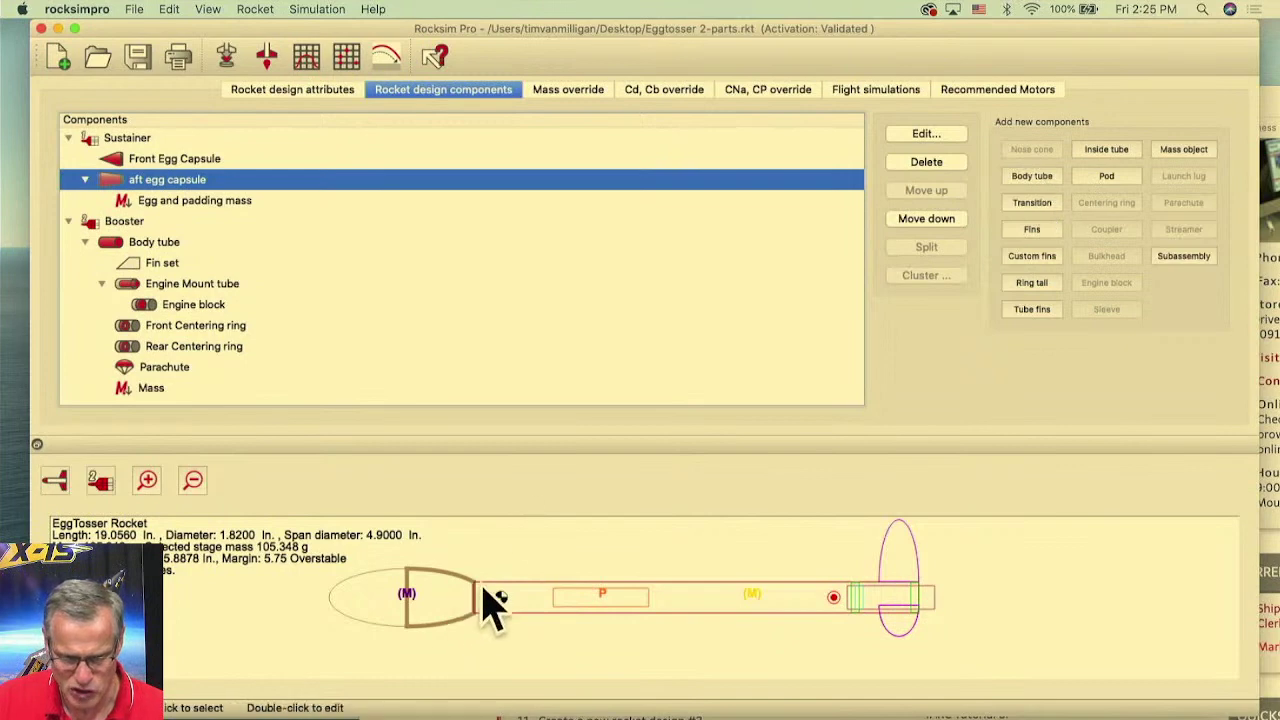
click(1030, 178)
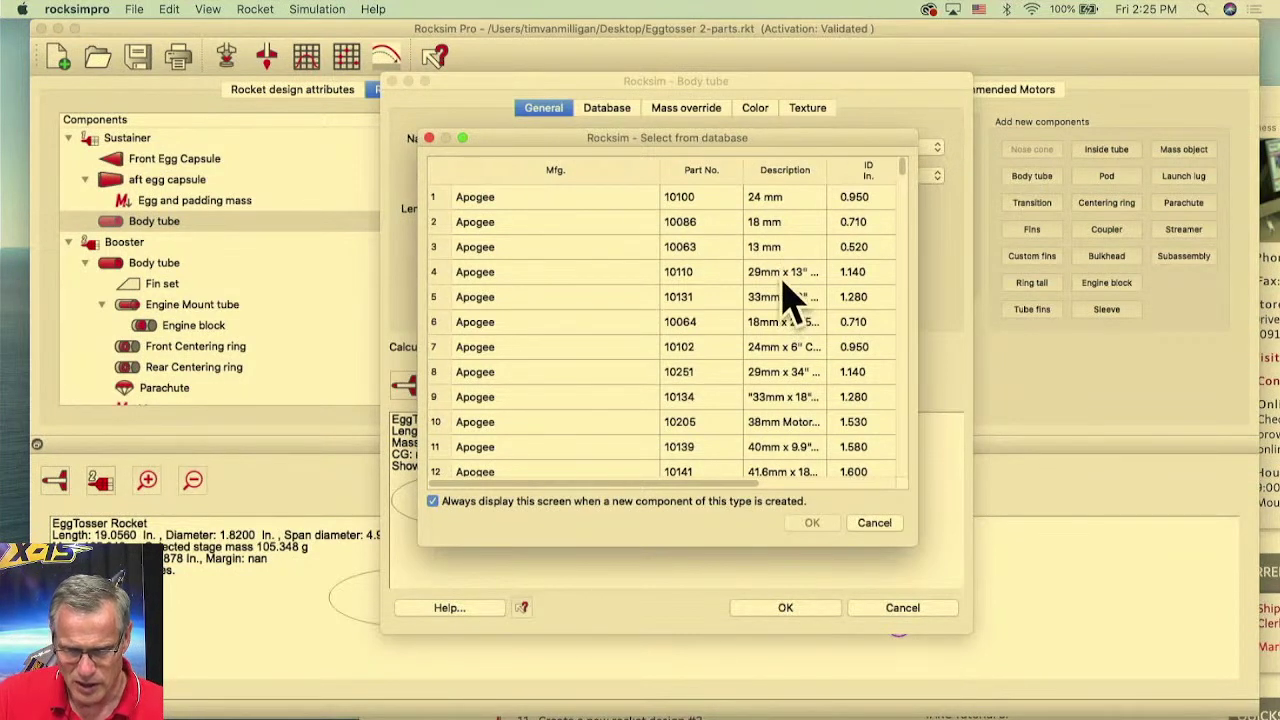
drag(723, 139, 672, 146)
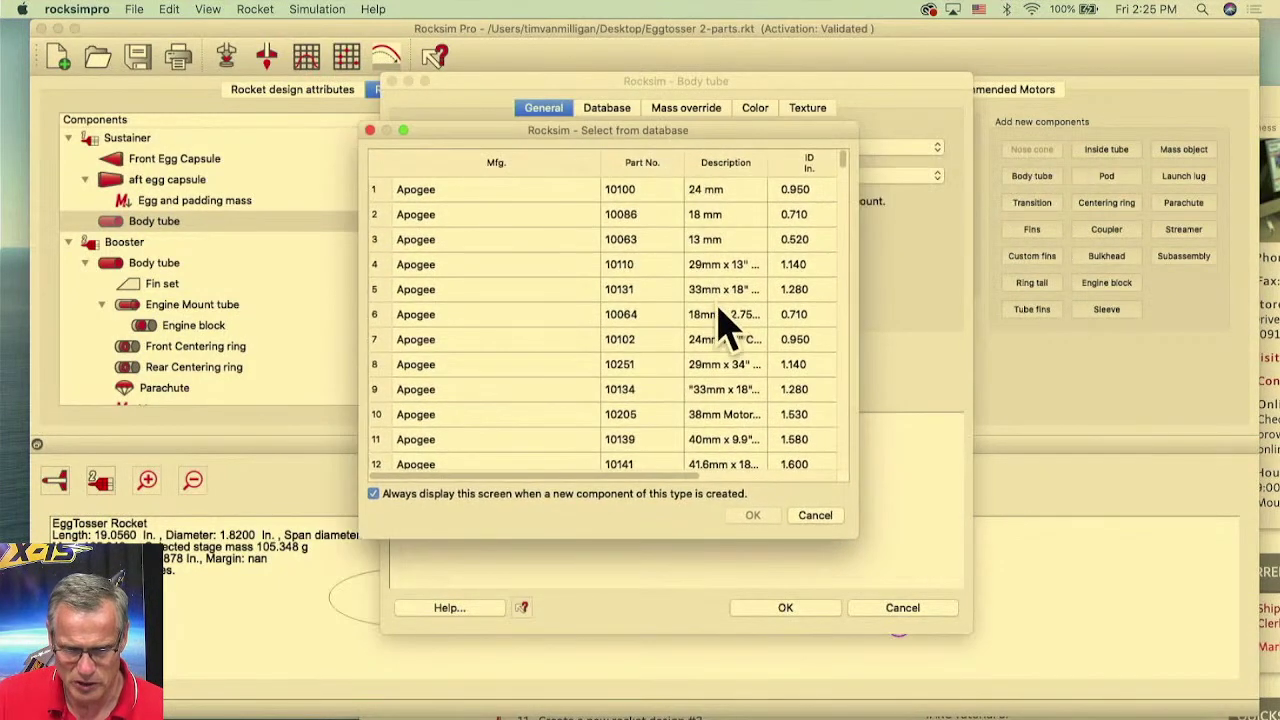
click(708, 192)
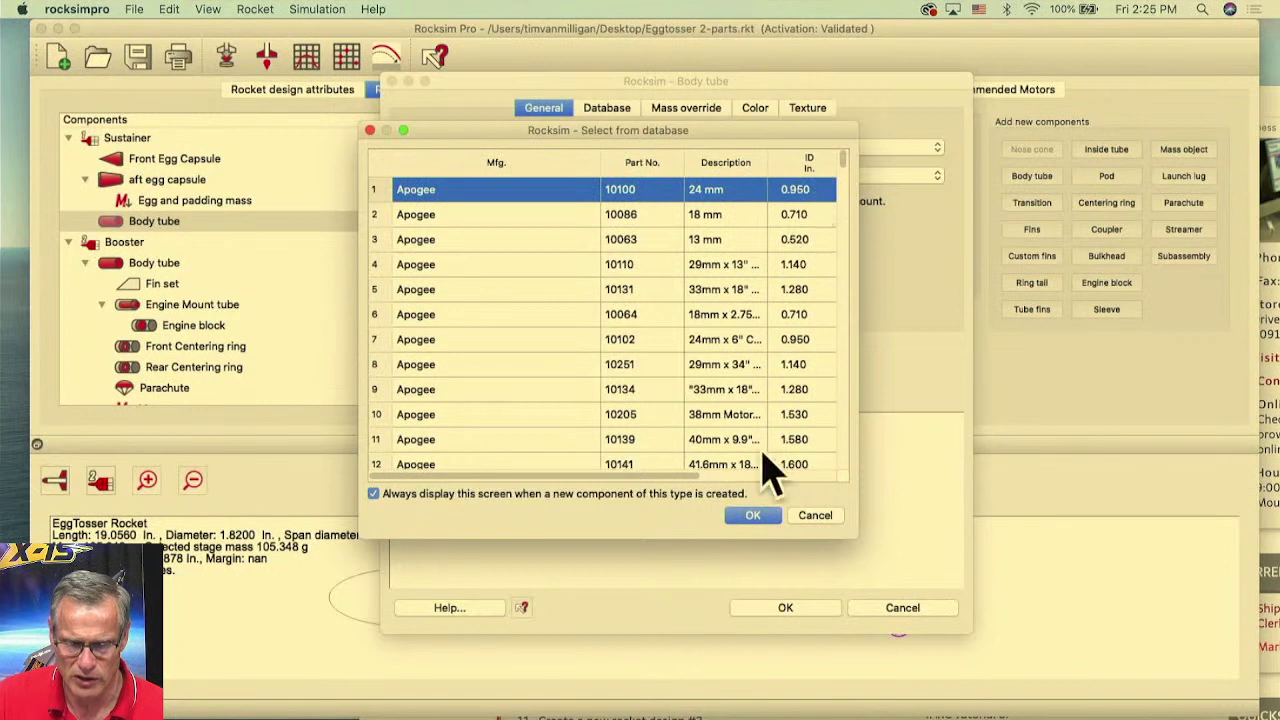
click(756, 518)
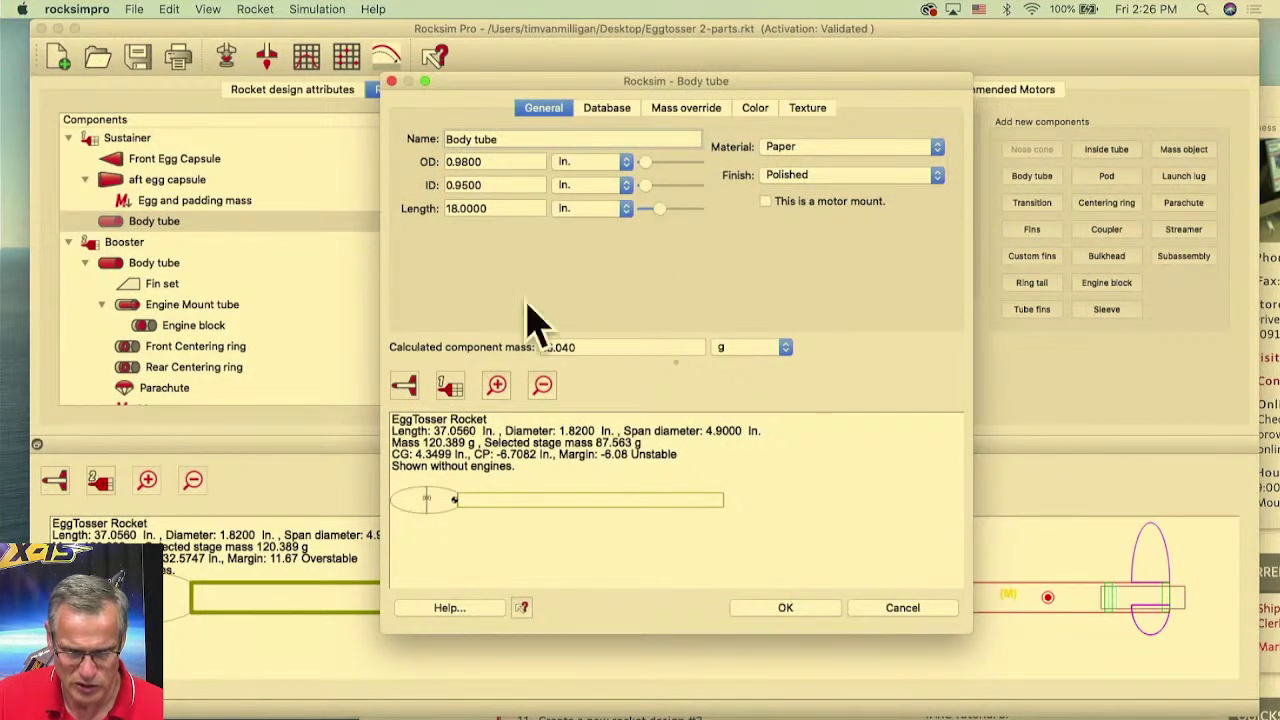
- Enlarge the body tube dialog and set the new Sustainer tube's length to 1.0 in
drag(386, 637, 177, 640)
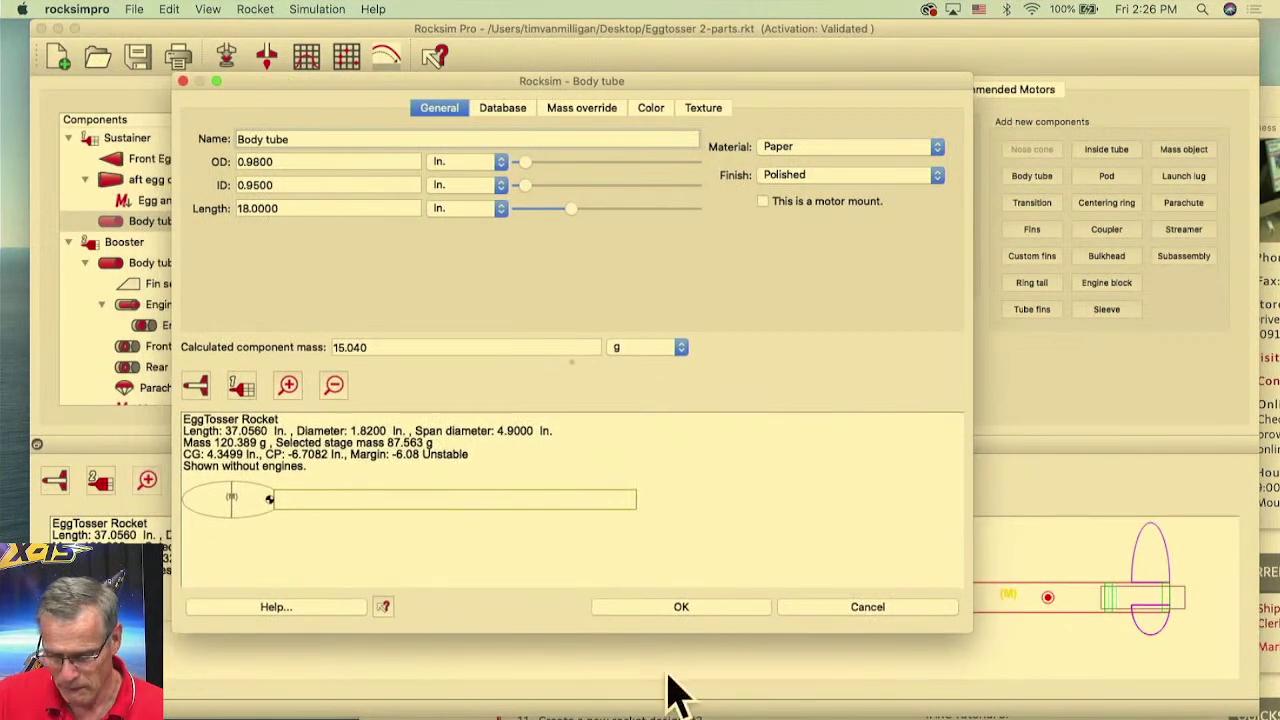
drag(975, 640, 1279, 705)
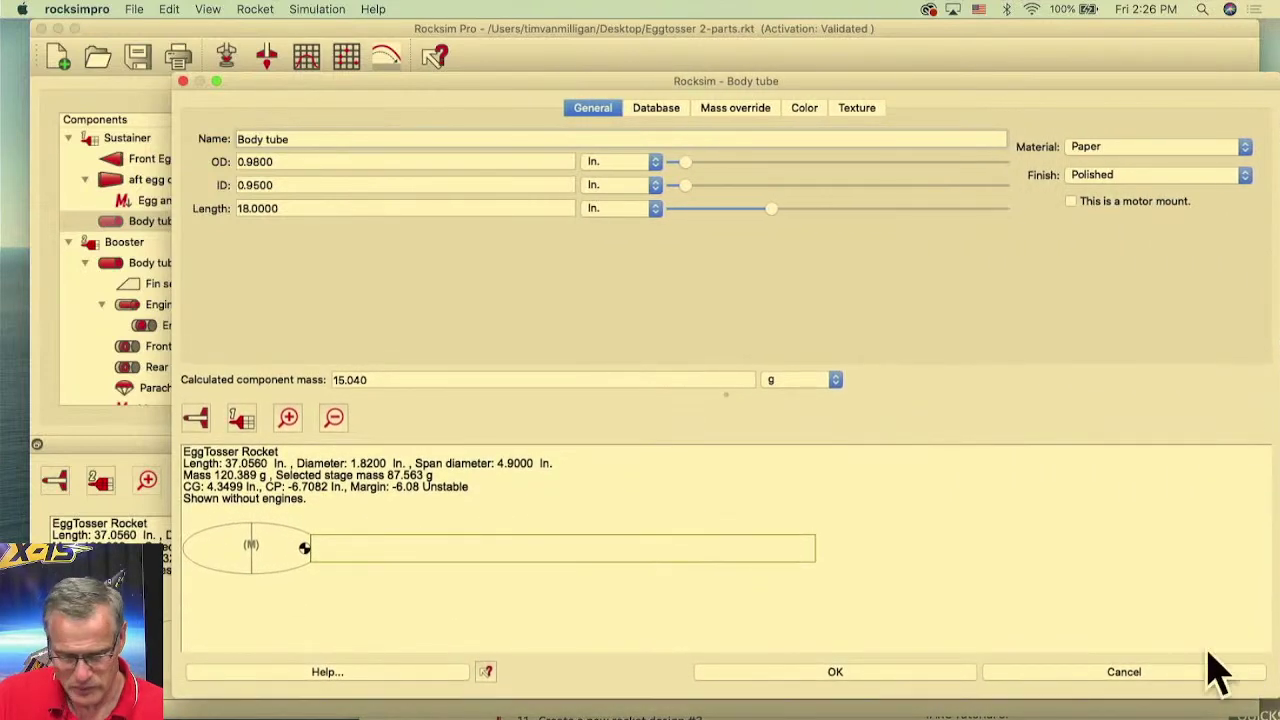
drag(771, 210, 683, 213)
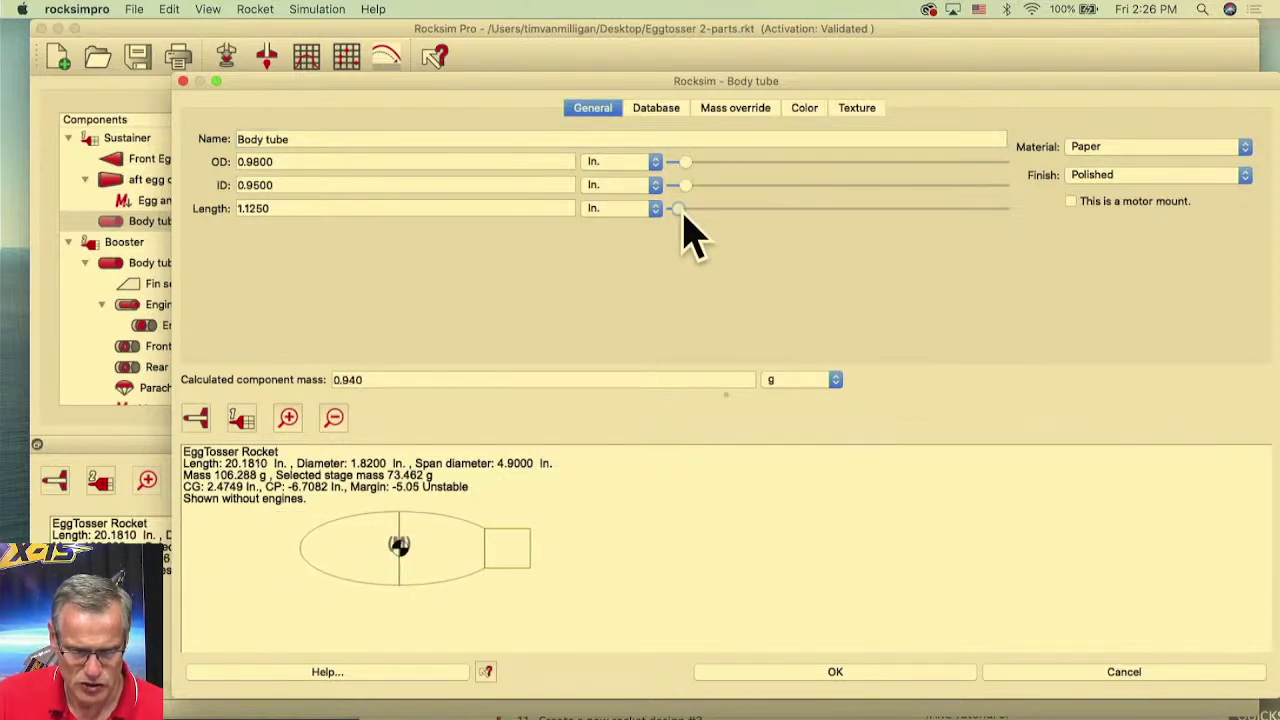
click(278, 208)
double_click(247, 209)
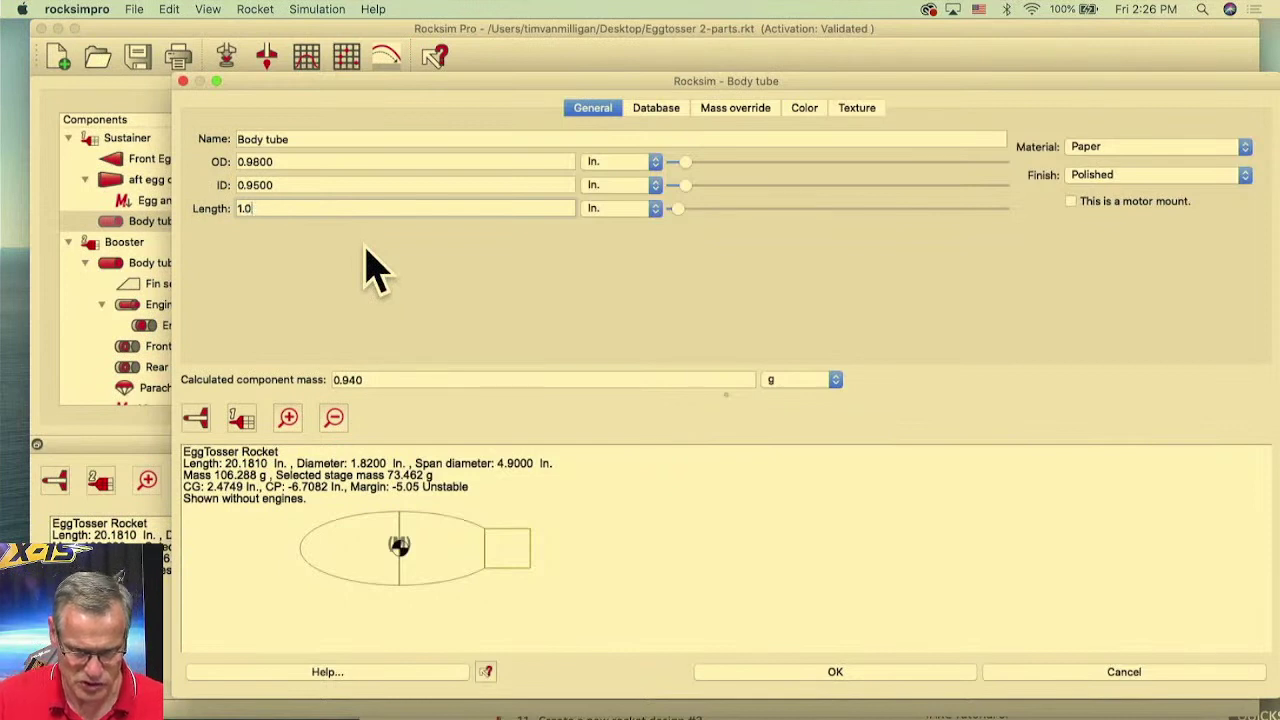
- Set the new Sustainer tube's outer diameter to 0.95 in. and inner diameter to 0.92 in., and check its shape in the preview
click(280, 185)
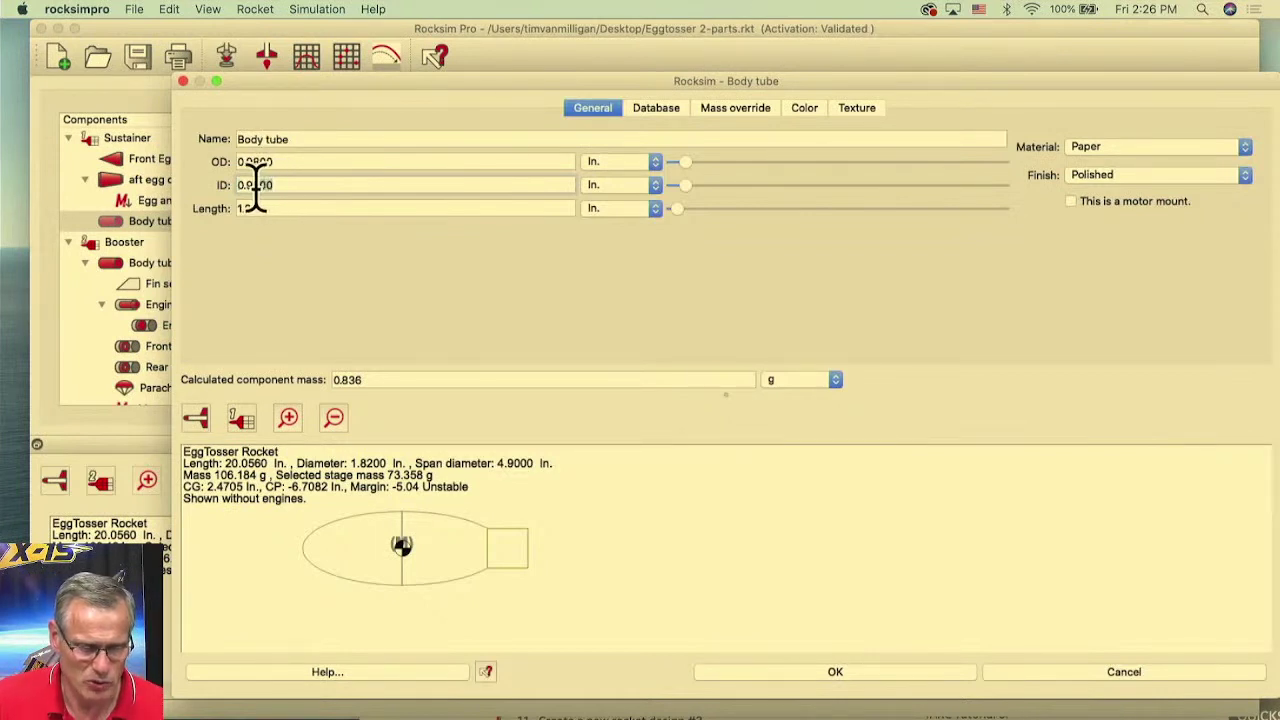
click(272, 163)
triple_click(257, 184)
text(0.9850)
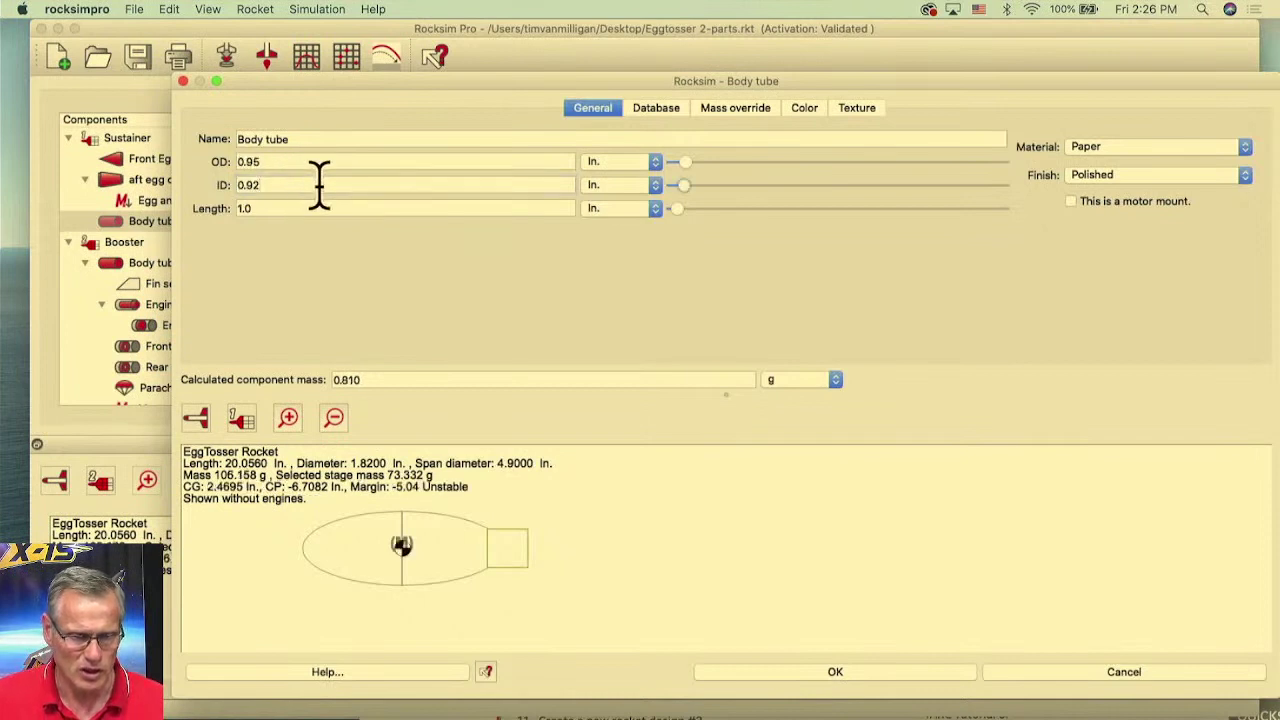
scroll(510, 550, up, 2)
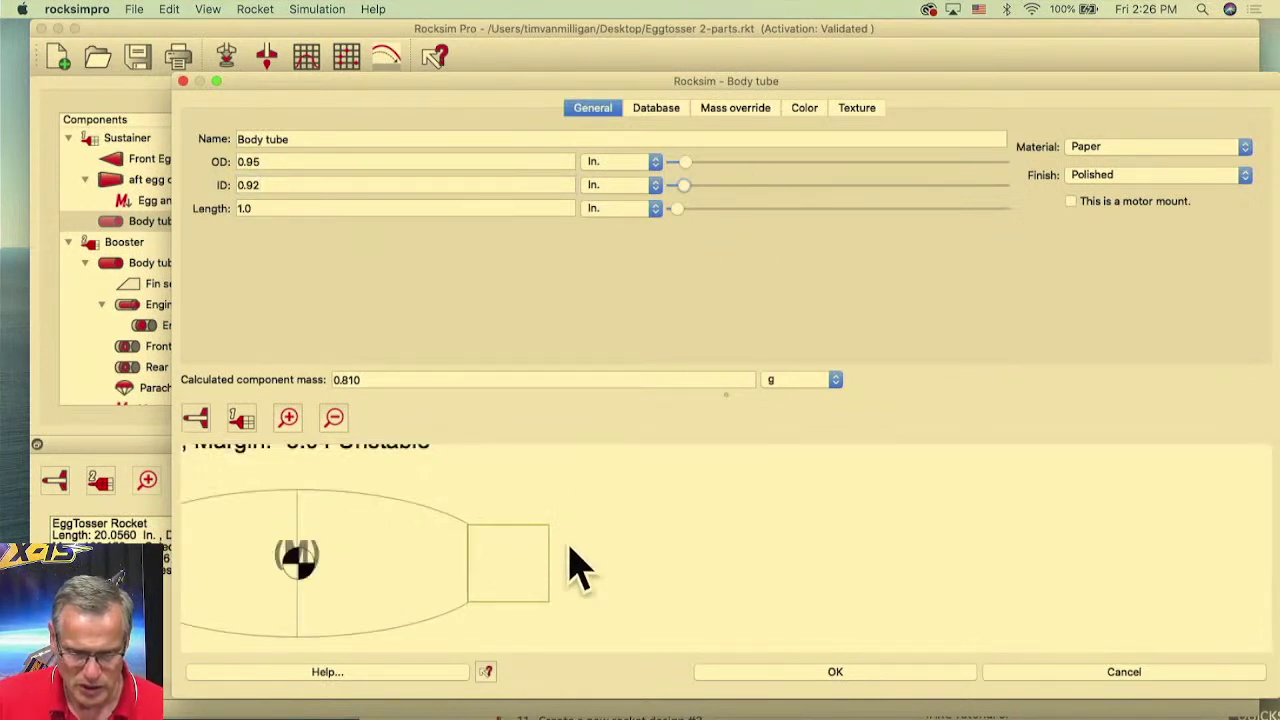
- Rename the new Sustainer body tube "Nose Cone Shoulder" and compare its place in the component tree
drag(296, 138, 216, 139)
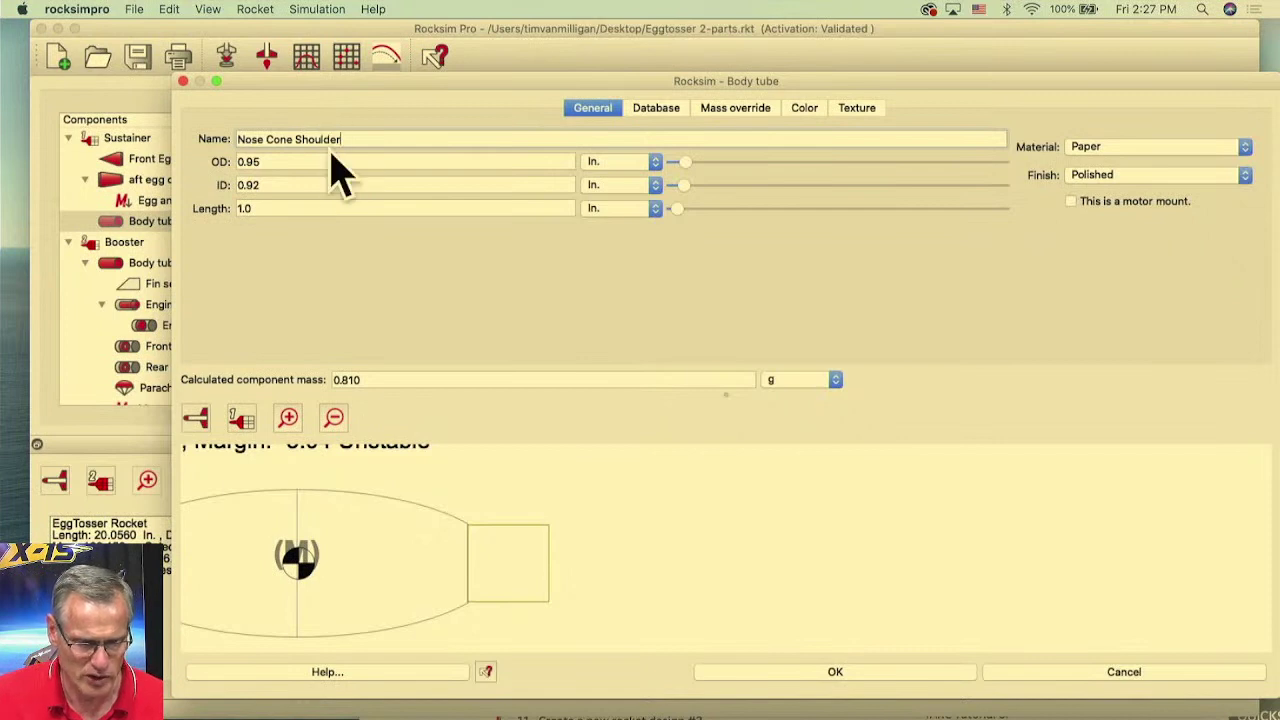
drag(270, 81, 359, 86)
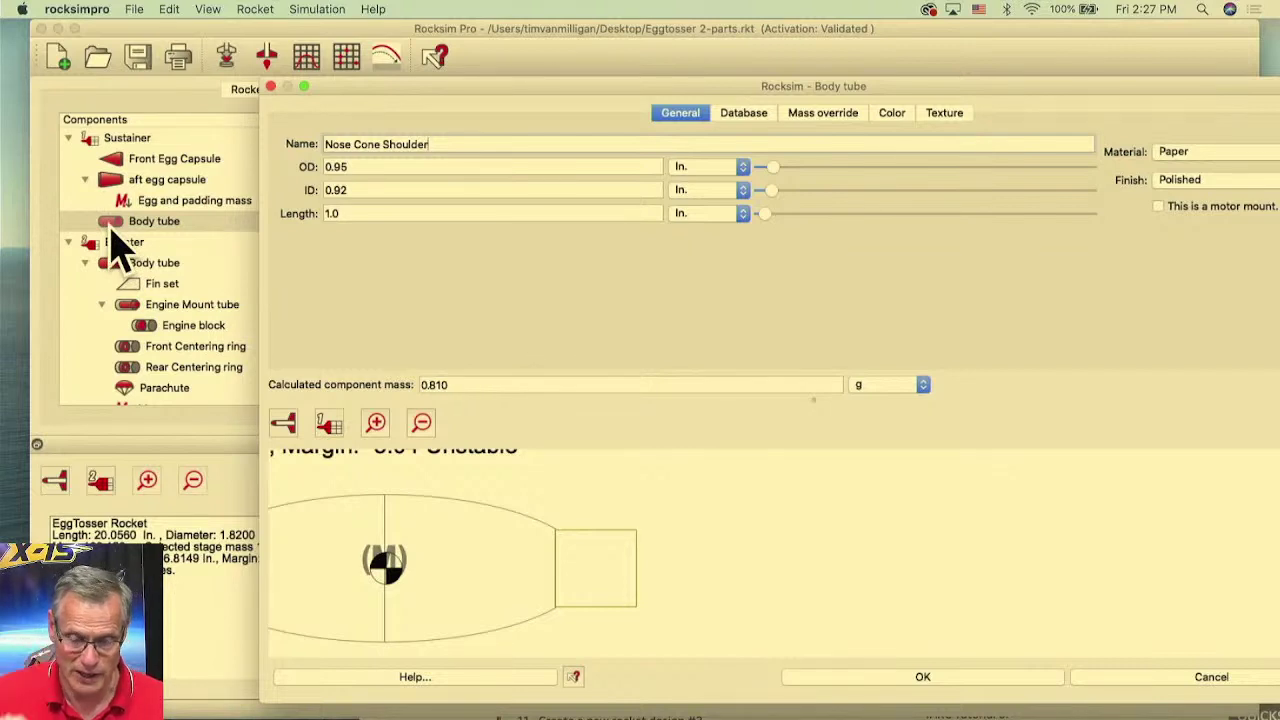
drag(1016, 86, 866, 30)
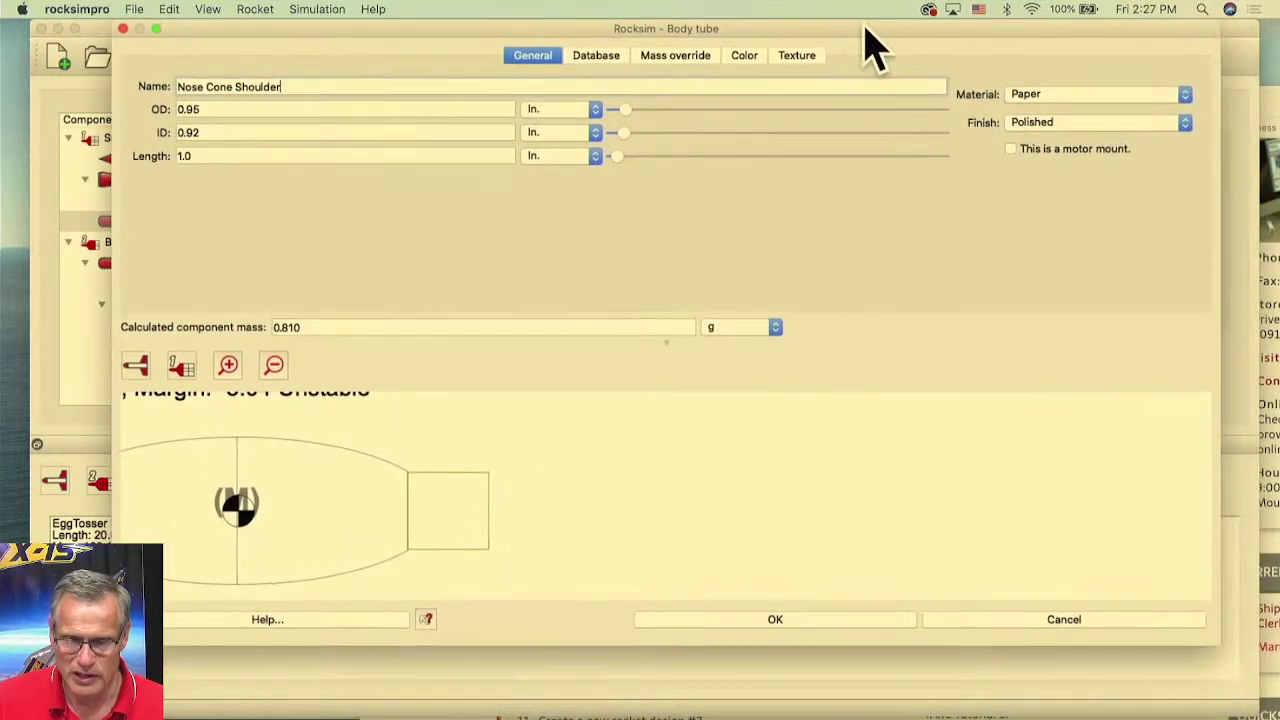
- Mark the Nose Cone Shoulder as a motor mount and accept the body tube
click(1011, 149)
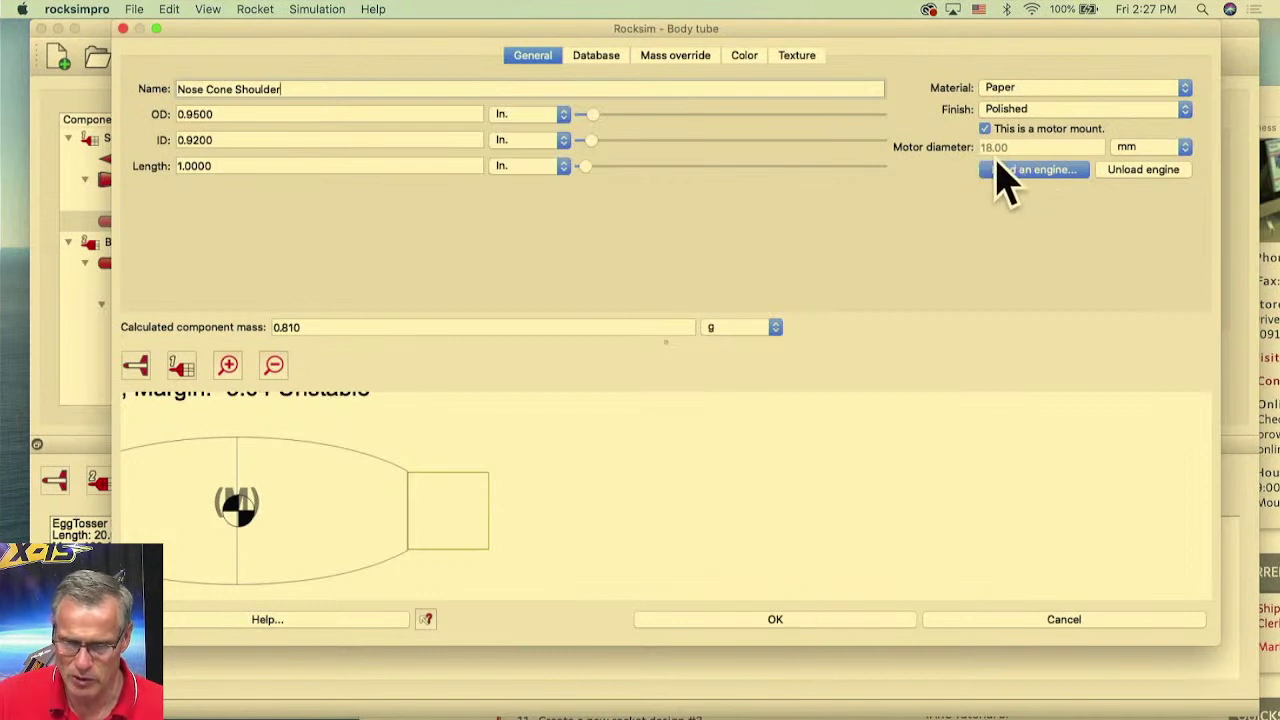
click(783, 620)
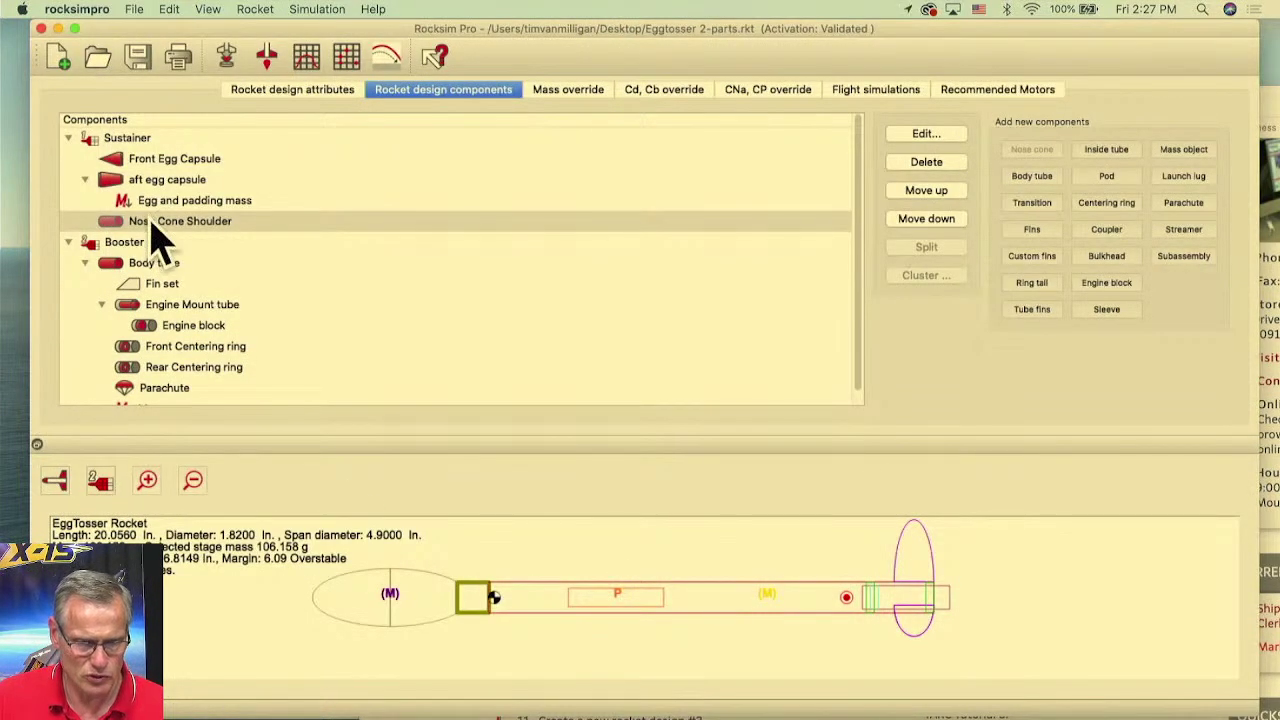
- Add a parachute to the Nose Cone Shoulder, using the Apogee 29091 15" nylon parachute from the database
click(152, 224)
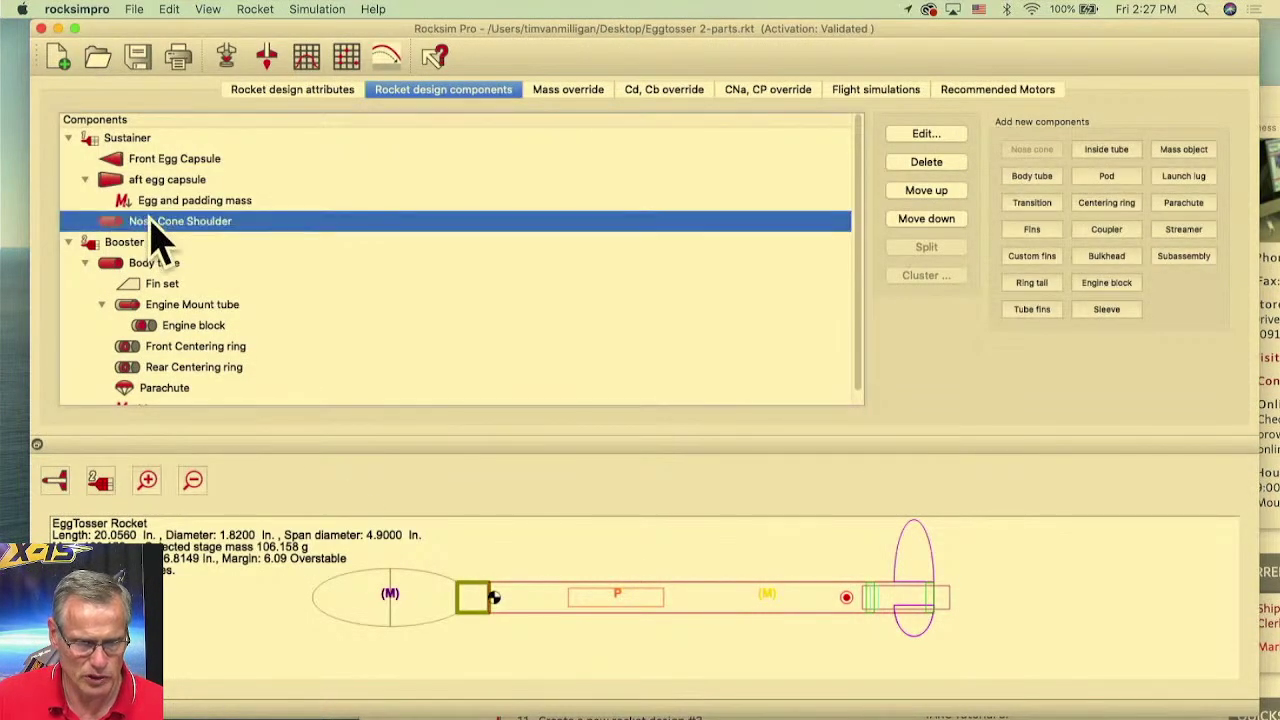
click(1189, 206)
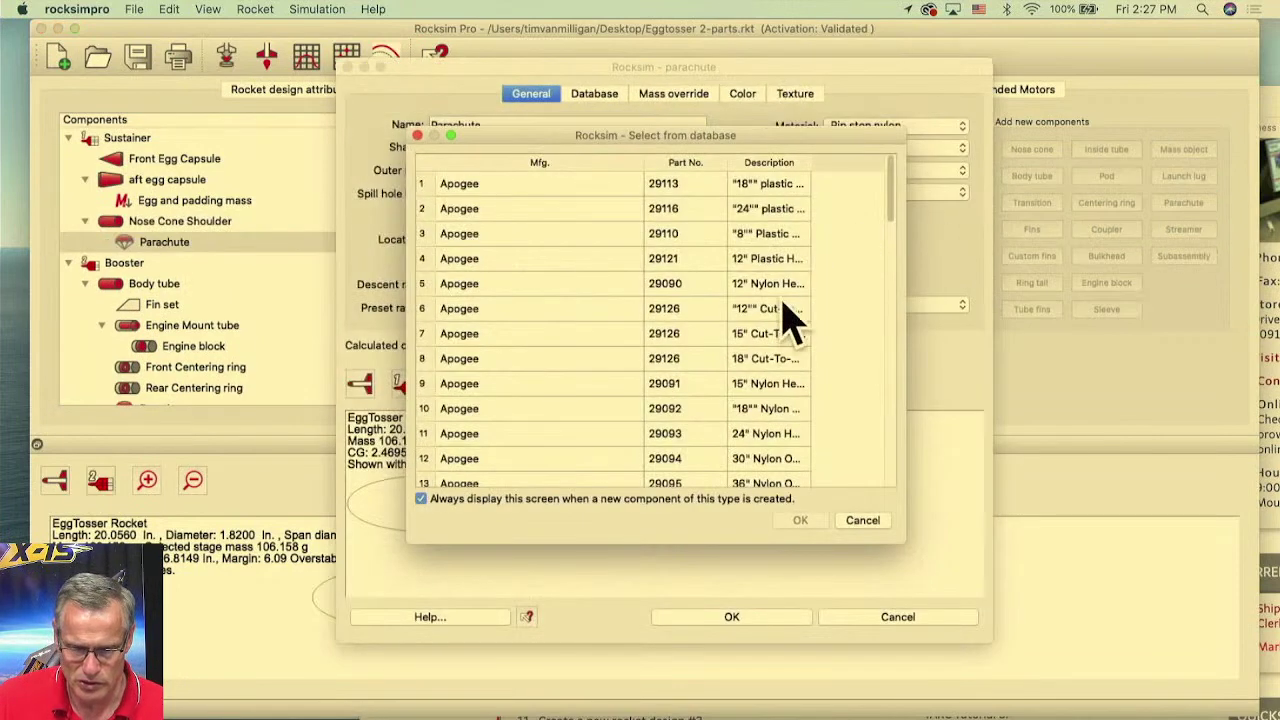
click(773, 288)
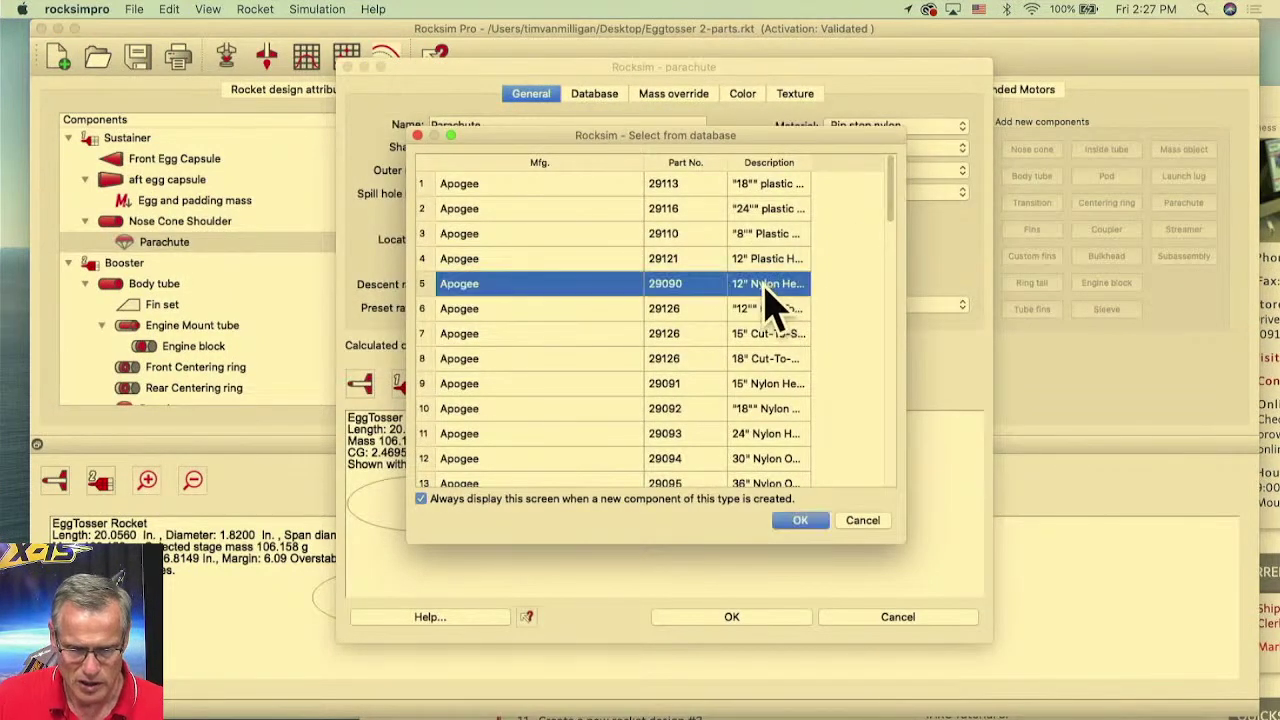
click(770, 385)
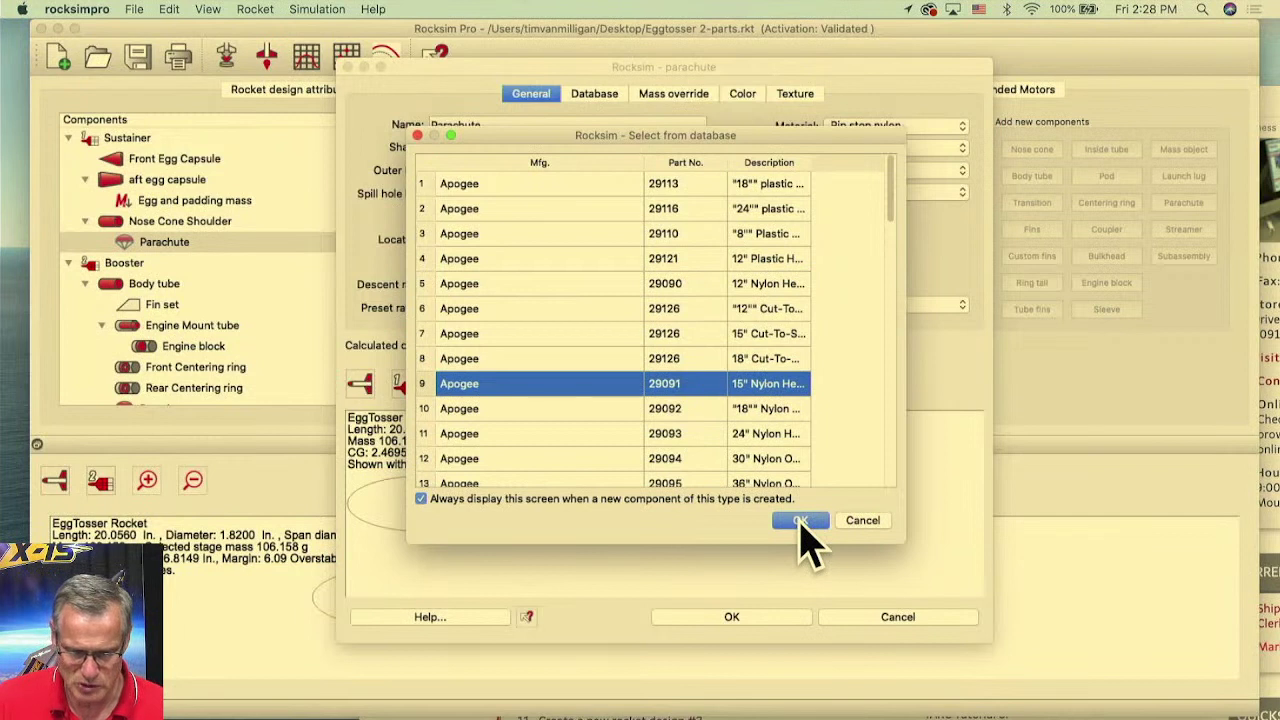
click(800, 522)
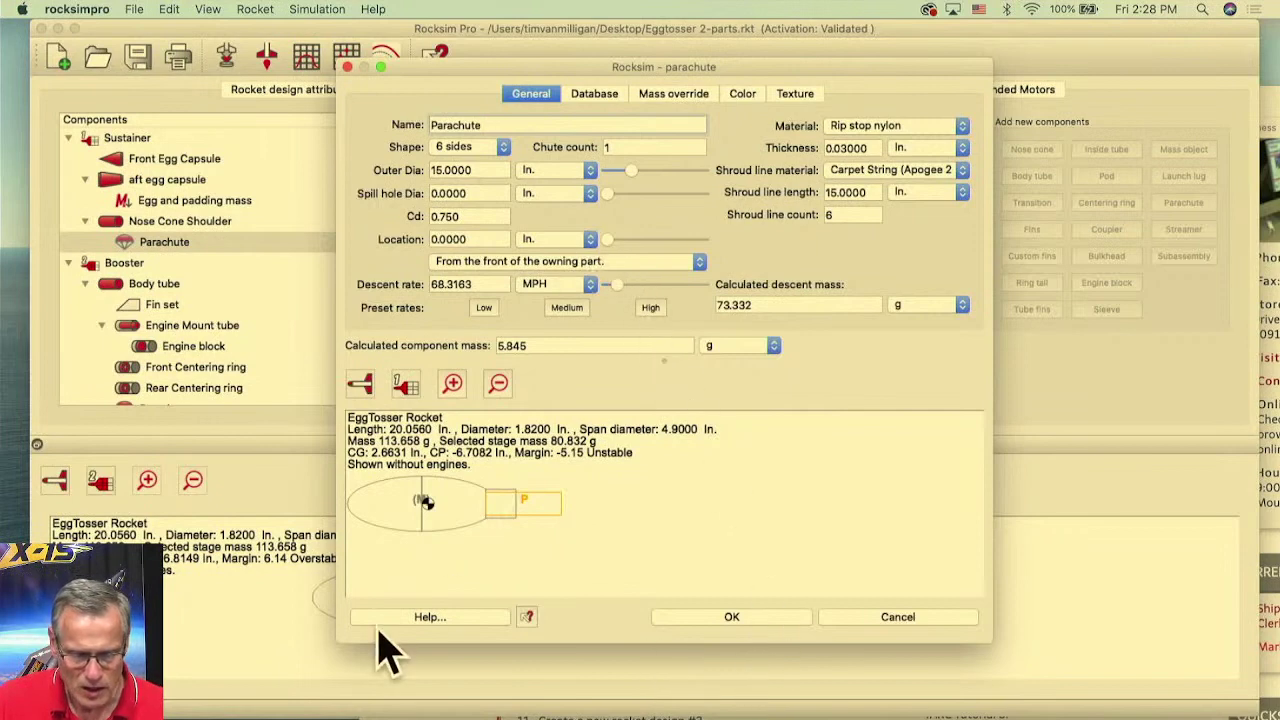
- Check the new parachute's position at the shoulder joint in an enlarged preview of both stages, and accept the parachute
drag(343, 643, 217, 662)
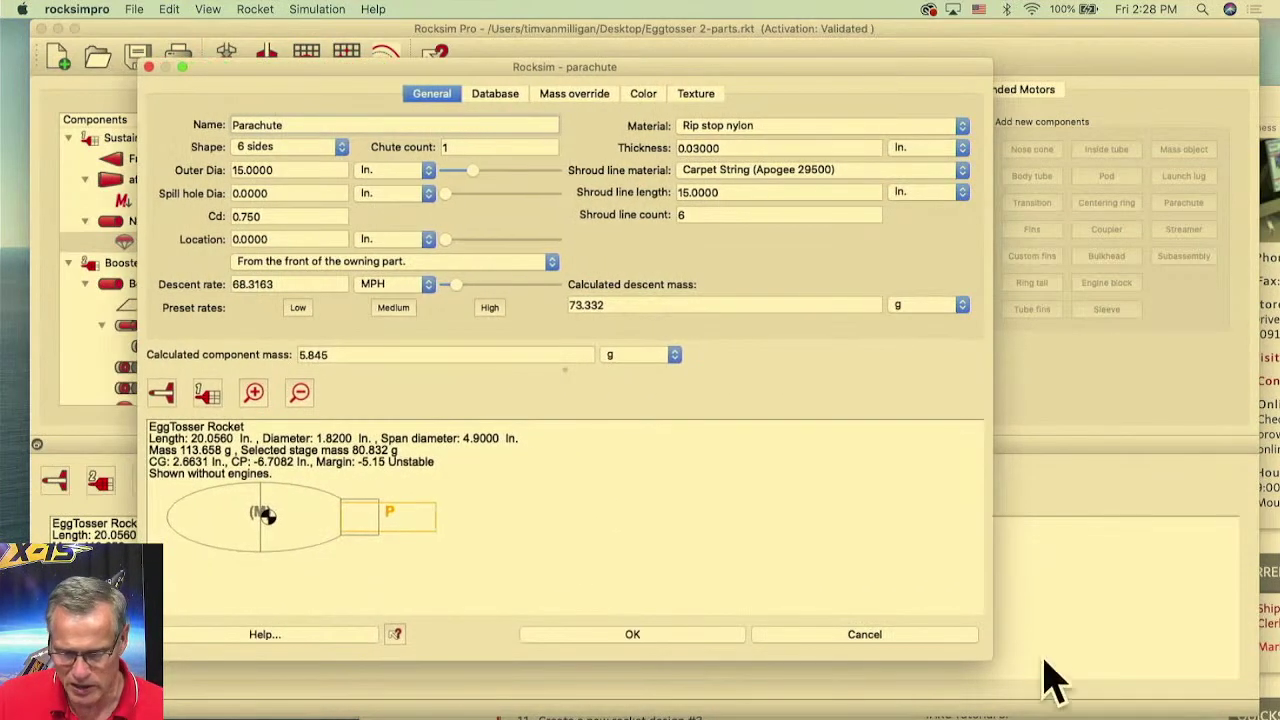
drag(988, 660, 1252, 688)
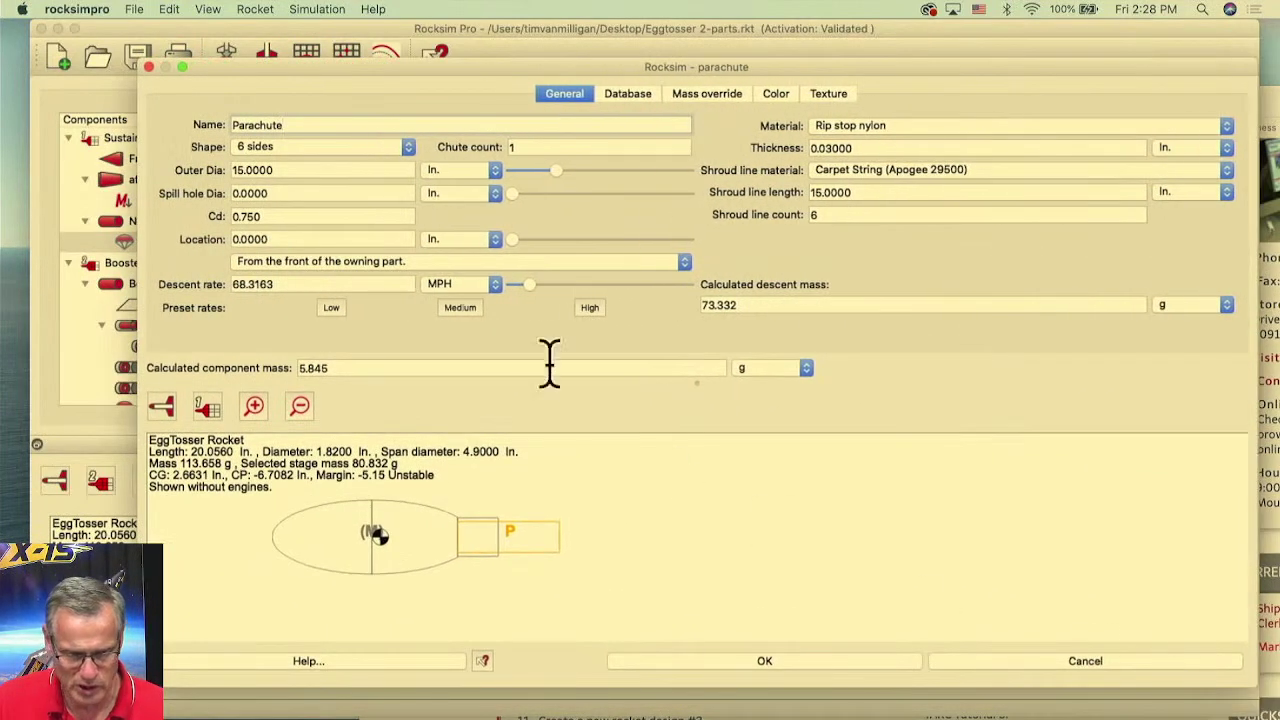
click(206, 408)
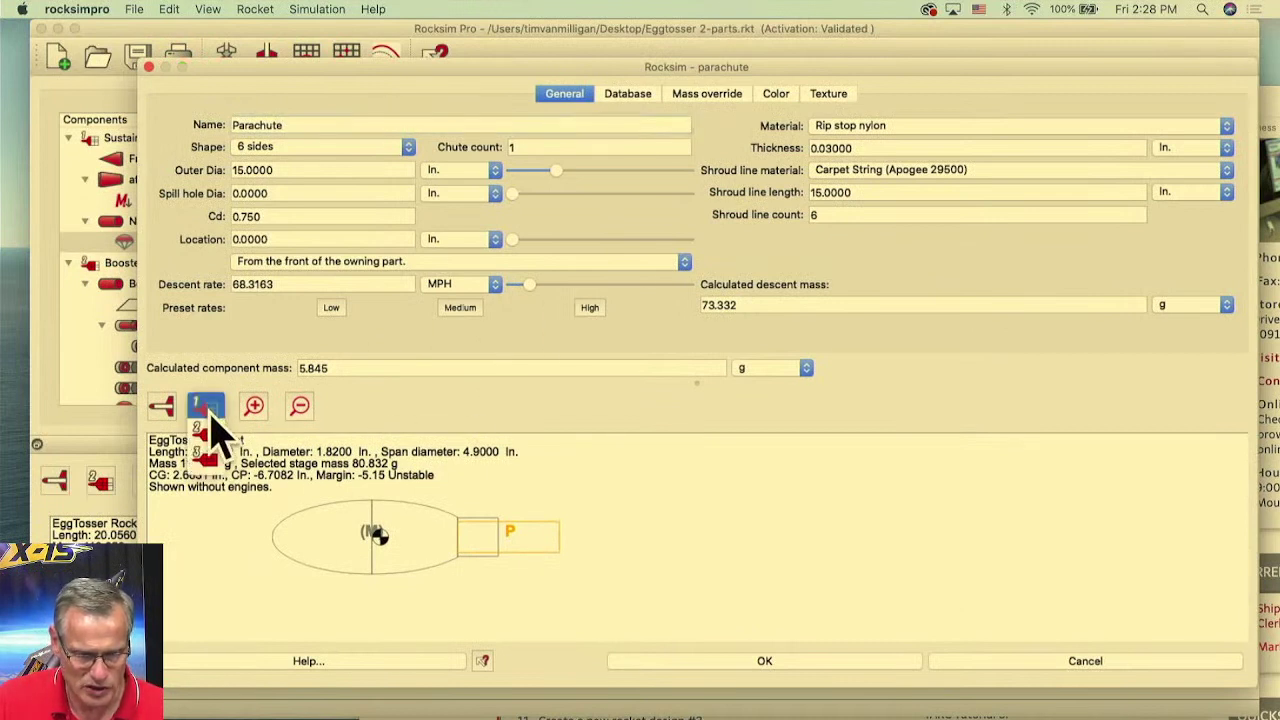
click(211, 432)
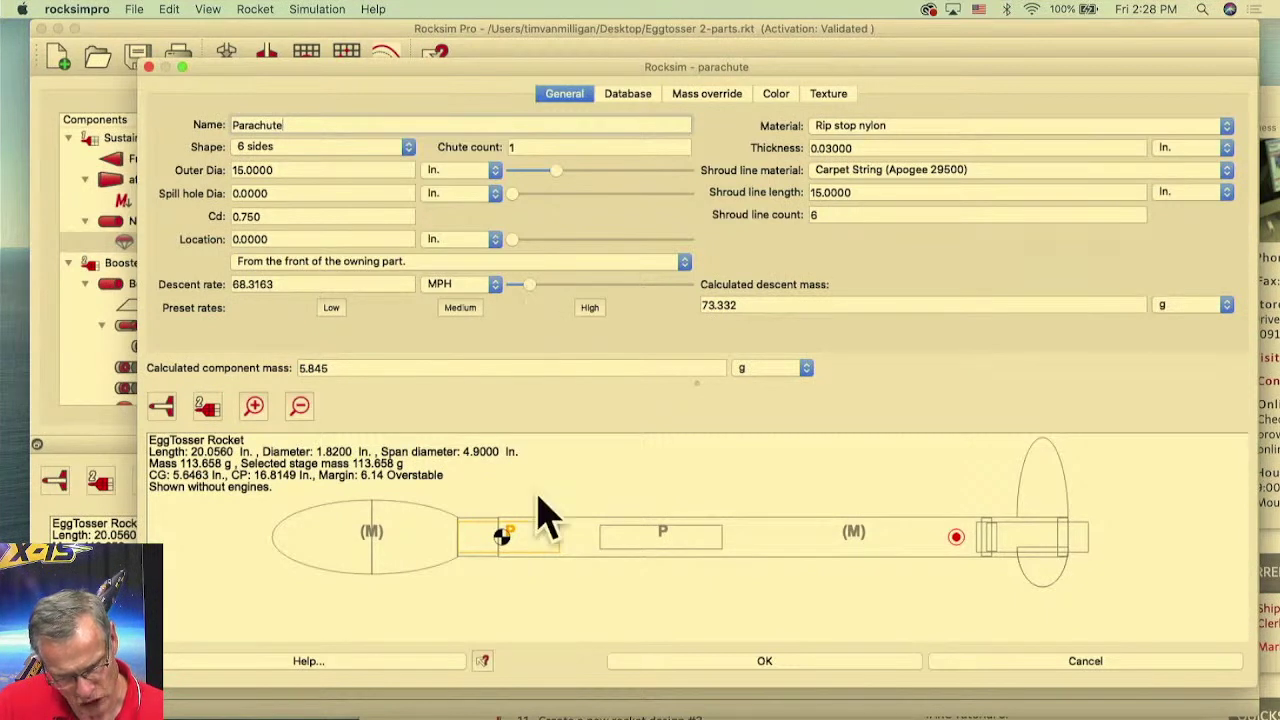
scroll(505, 548, up, 5)
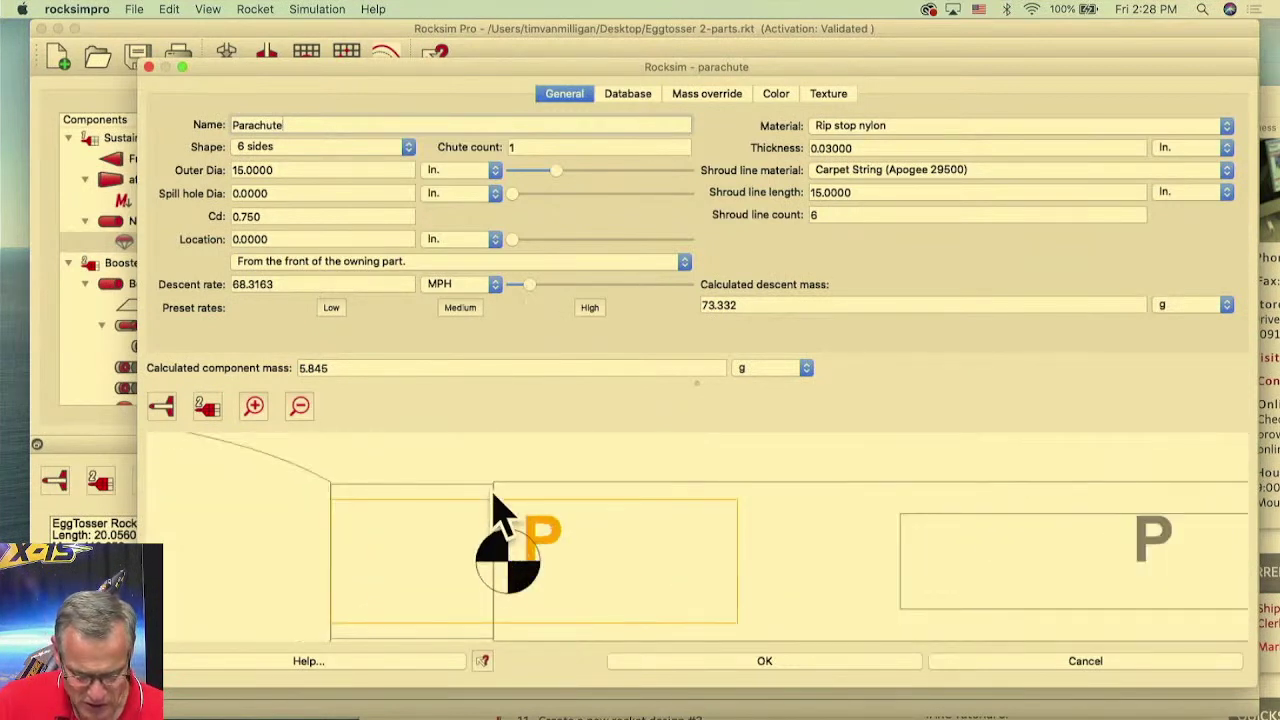
drag(530, 478, 623, 466)
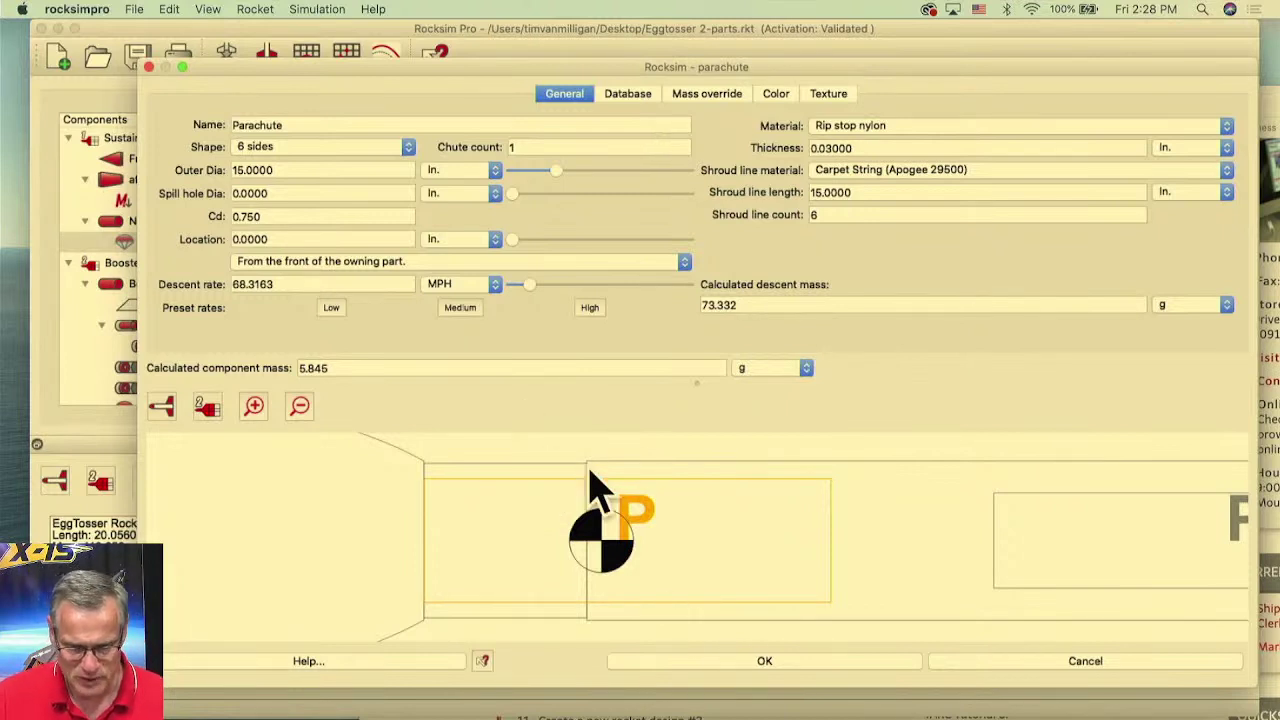
click(792, 663)
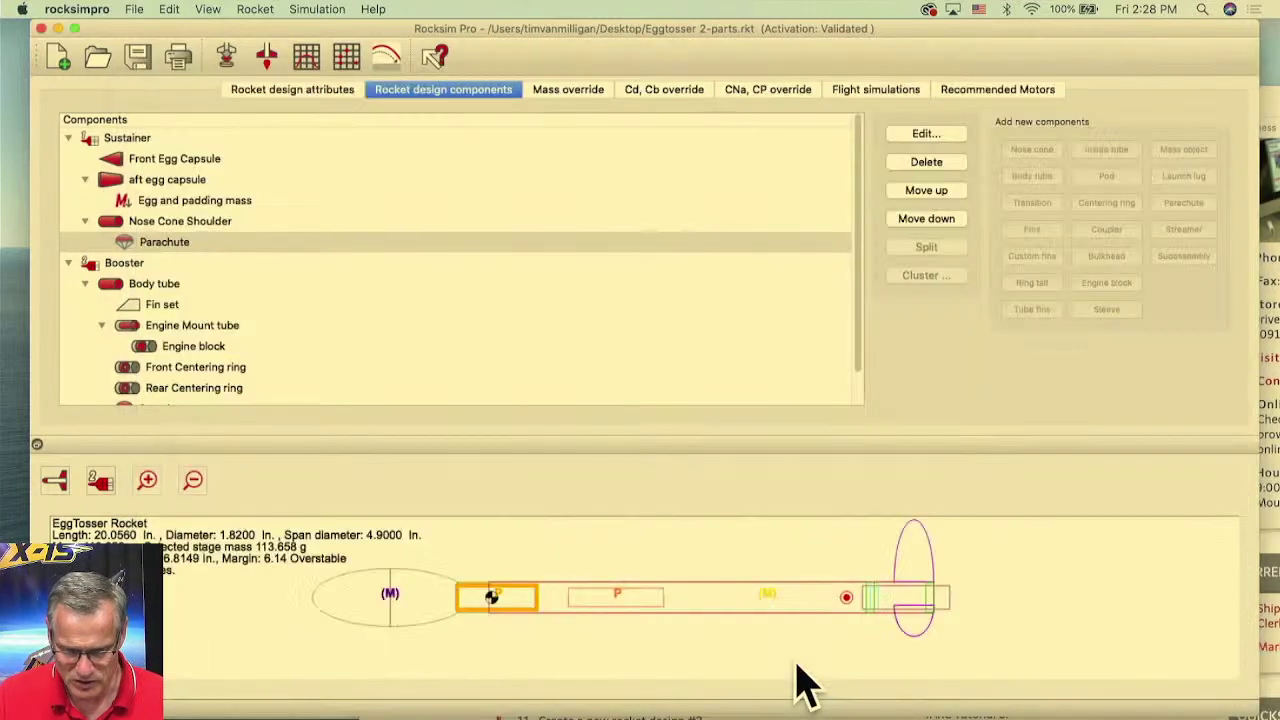
- Shorten the Nose Cone Shoulder to a length of .001 in. and check the joint in the preview
click(160, 223)
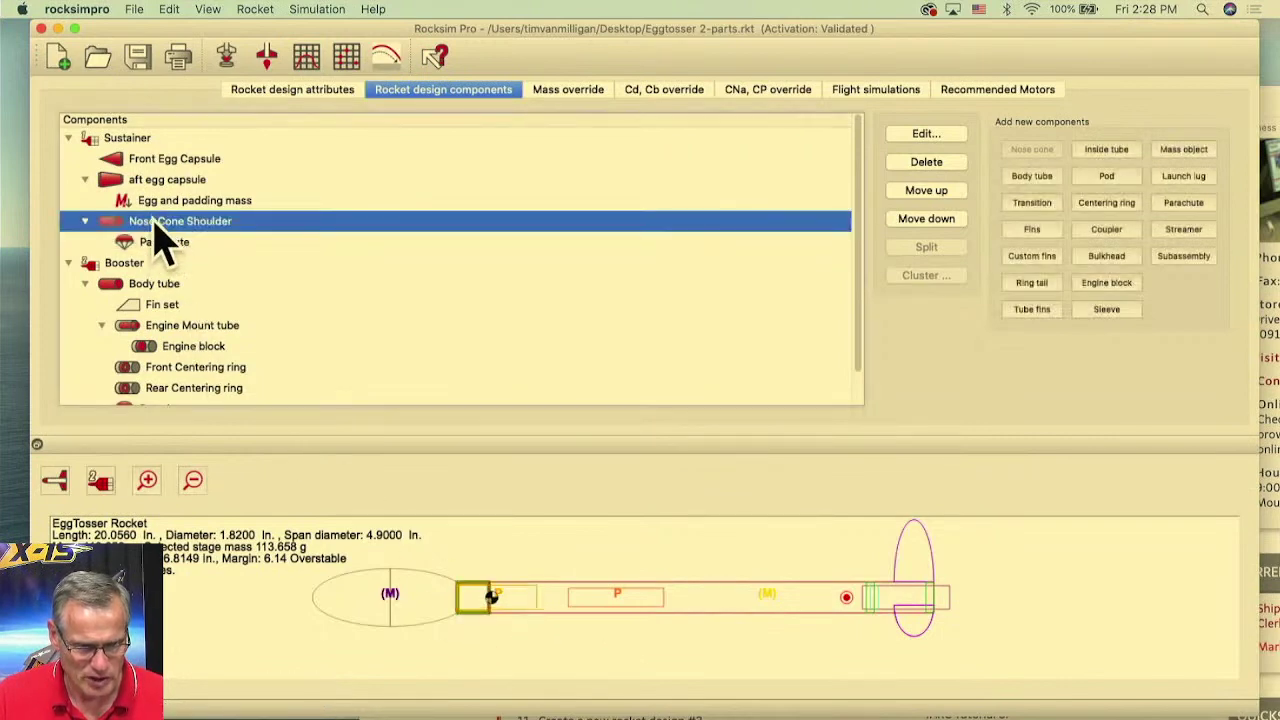
double_click(160, 223)
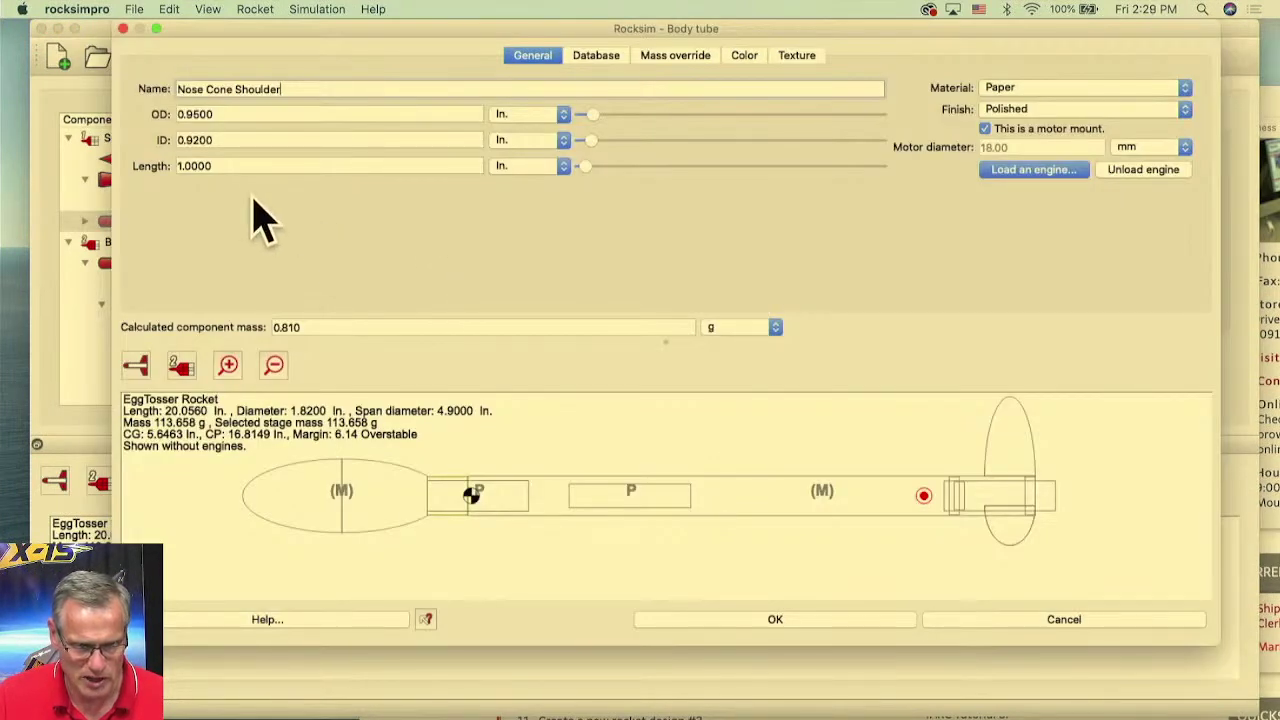
click(210, 166)
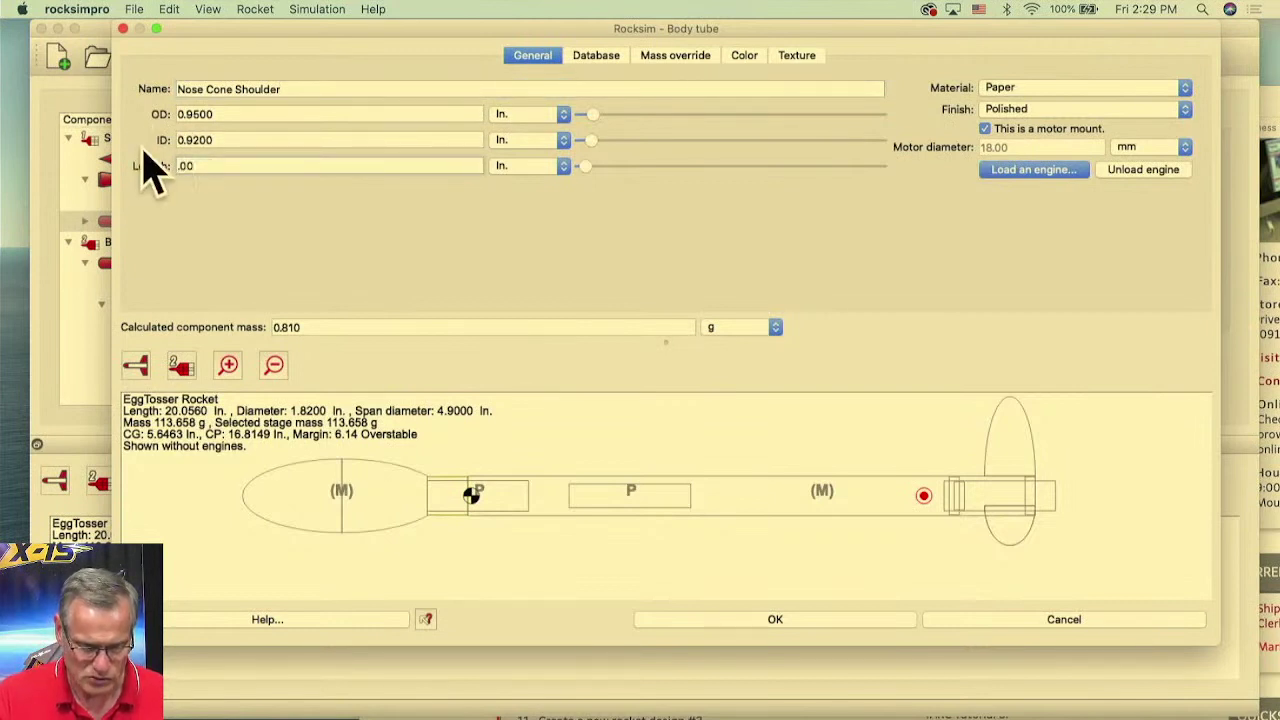
scroll(460, 512, up, 3)
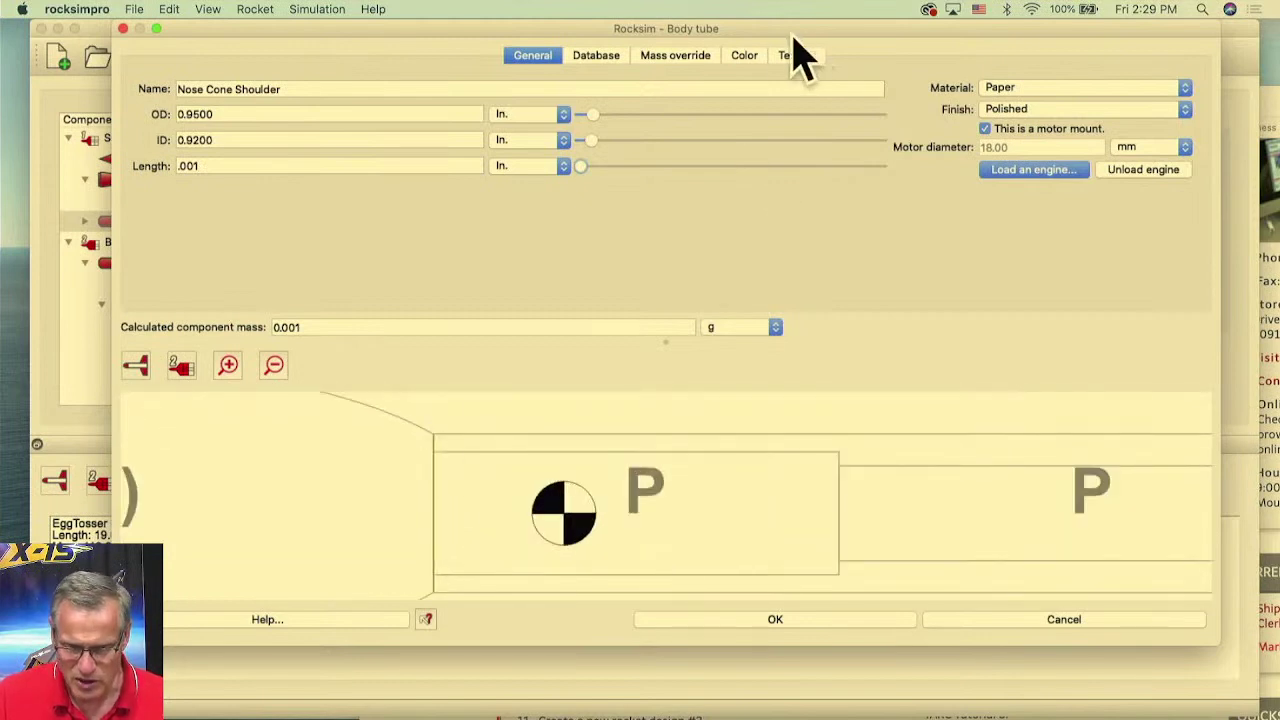
- Set the Nose Cone Shoulder's 2D color to red (#ff0000) and accept the body tube changes
click(748, 57)
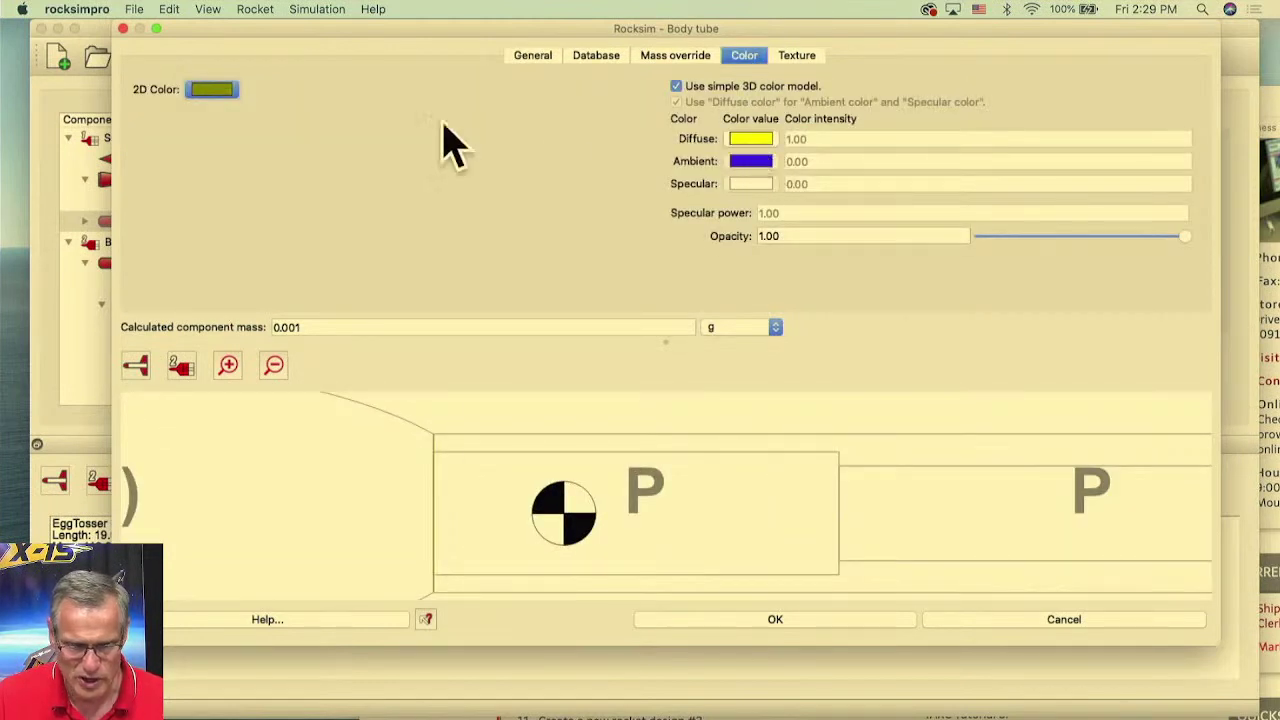
click(215, 89)
click(482, 232)
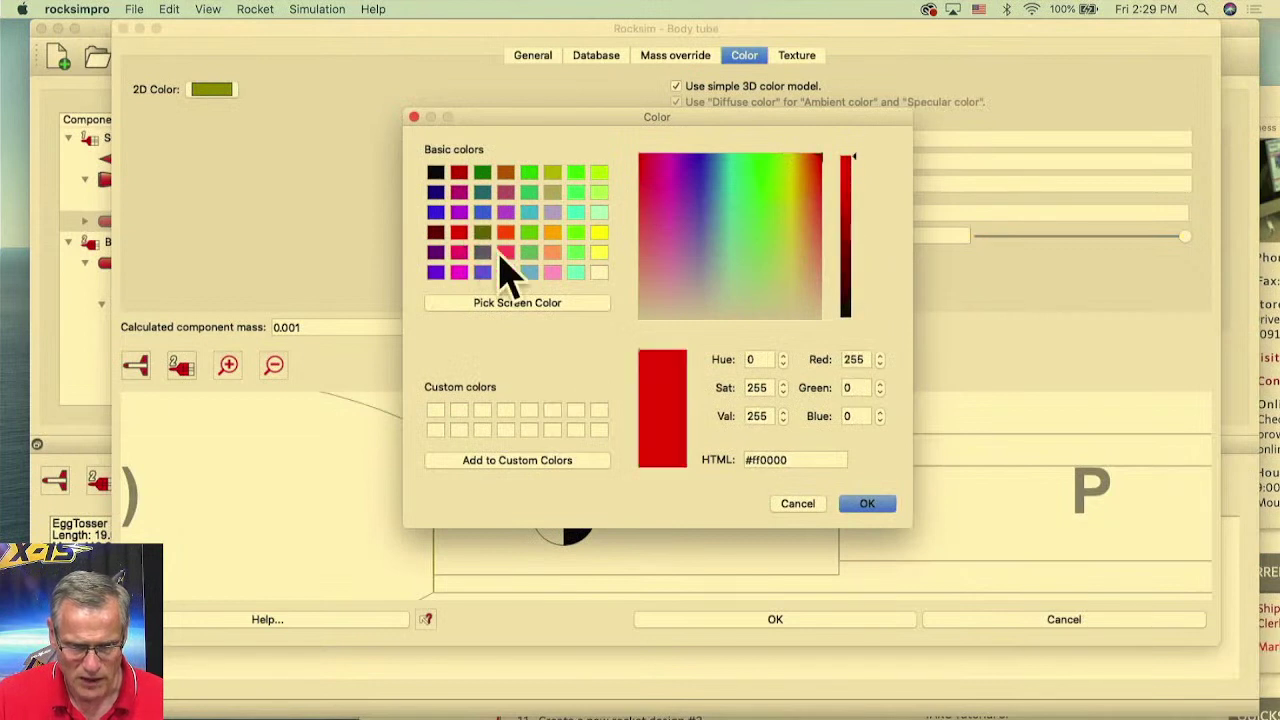
click(860, 507)
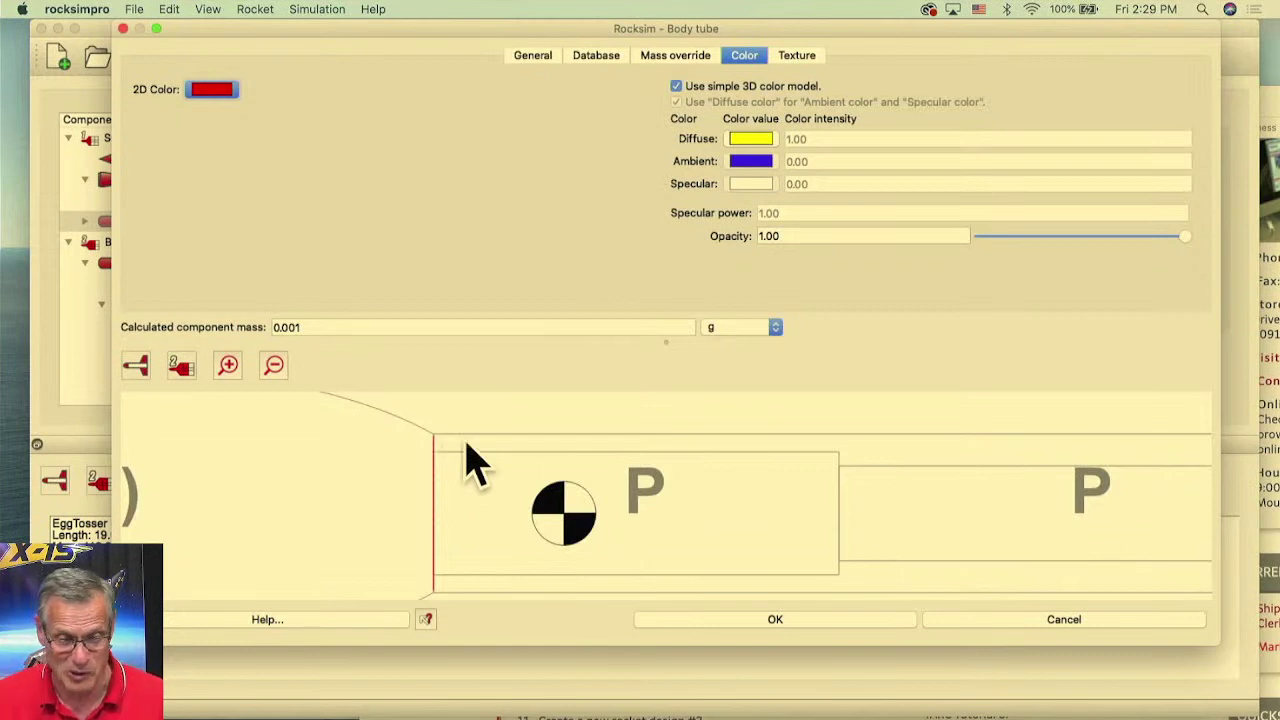
click(787, 625)
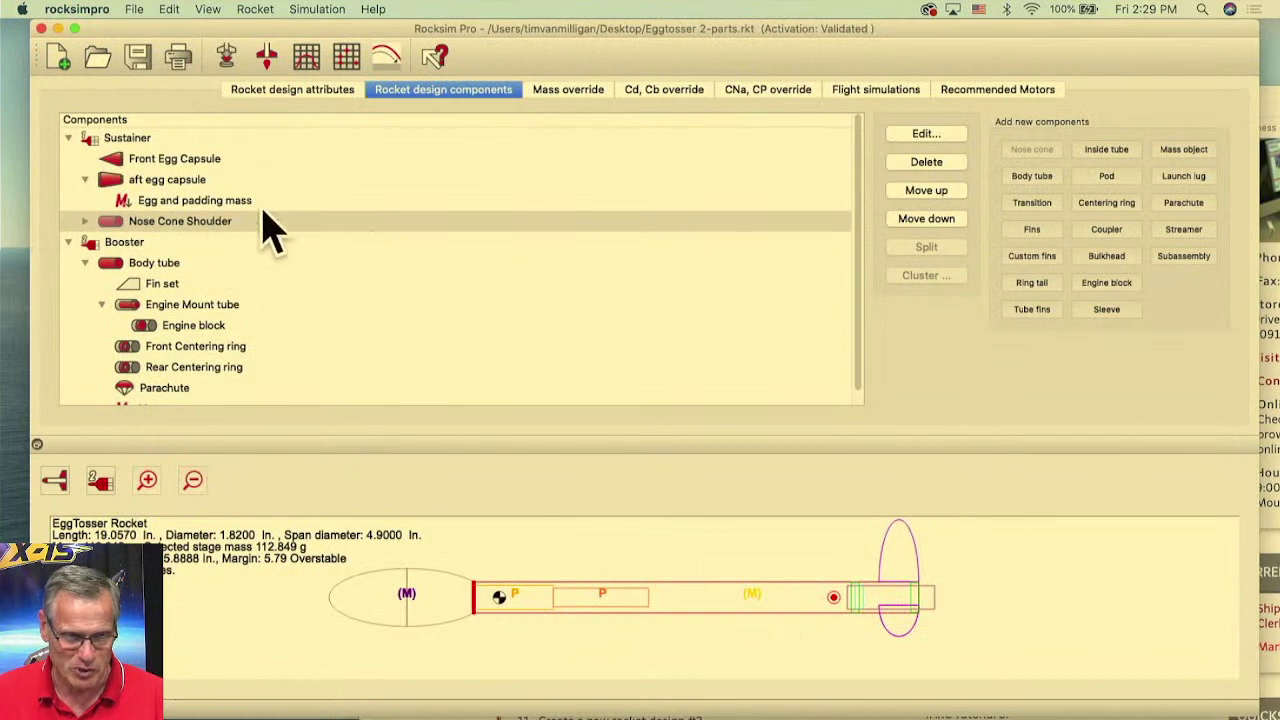
double_click(153, 223)
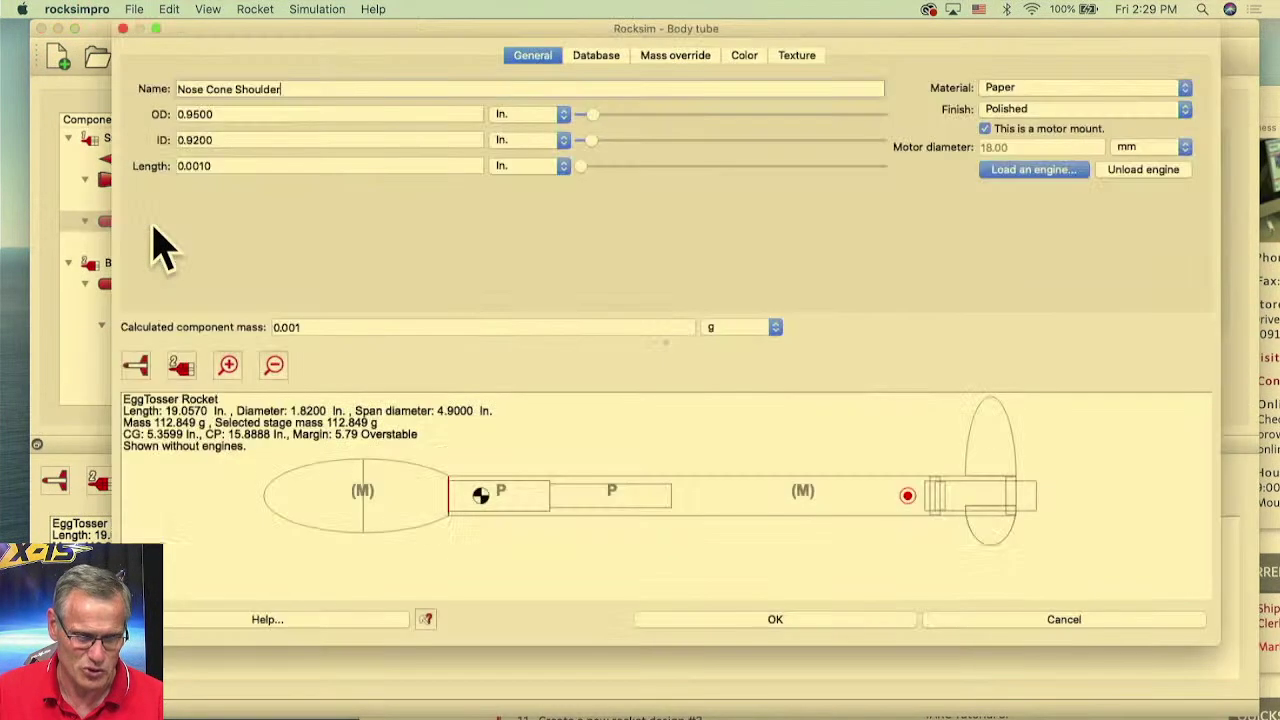
click(1035, 618)
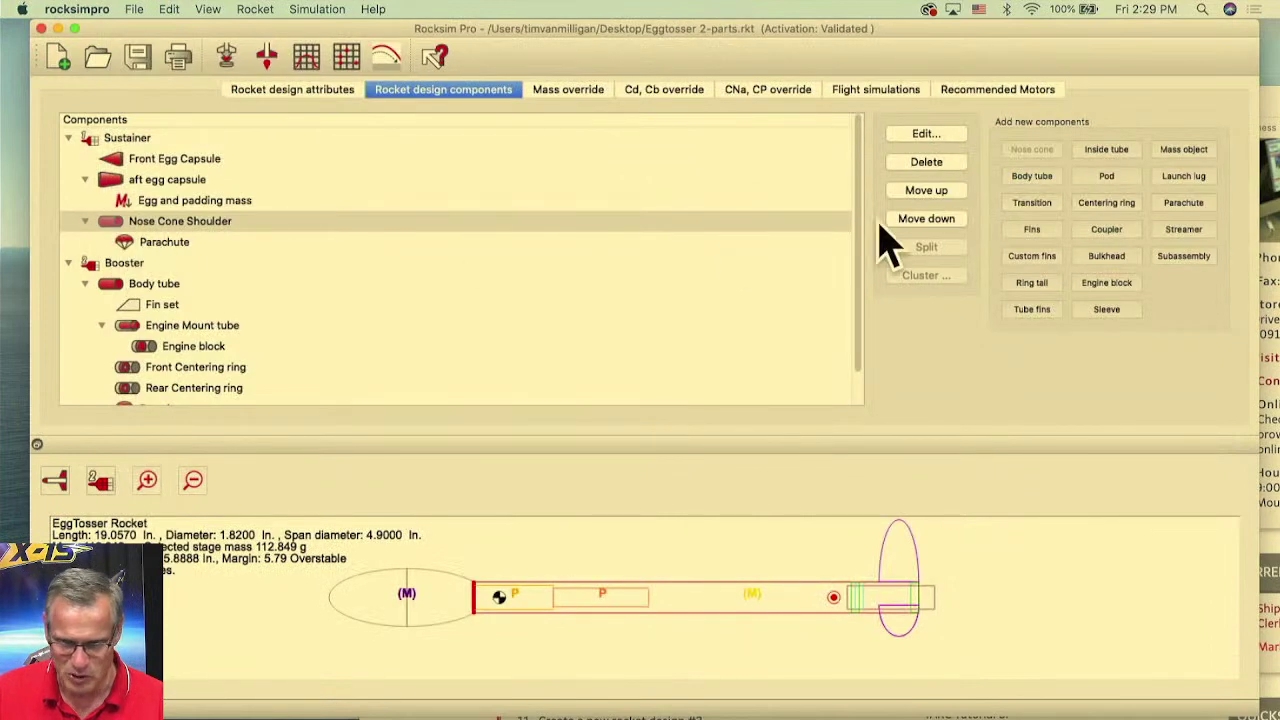
click(1105, 151)
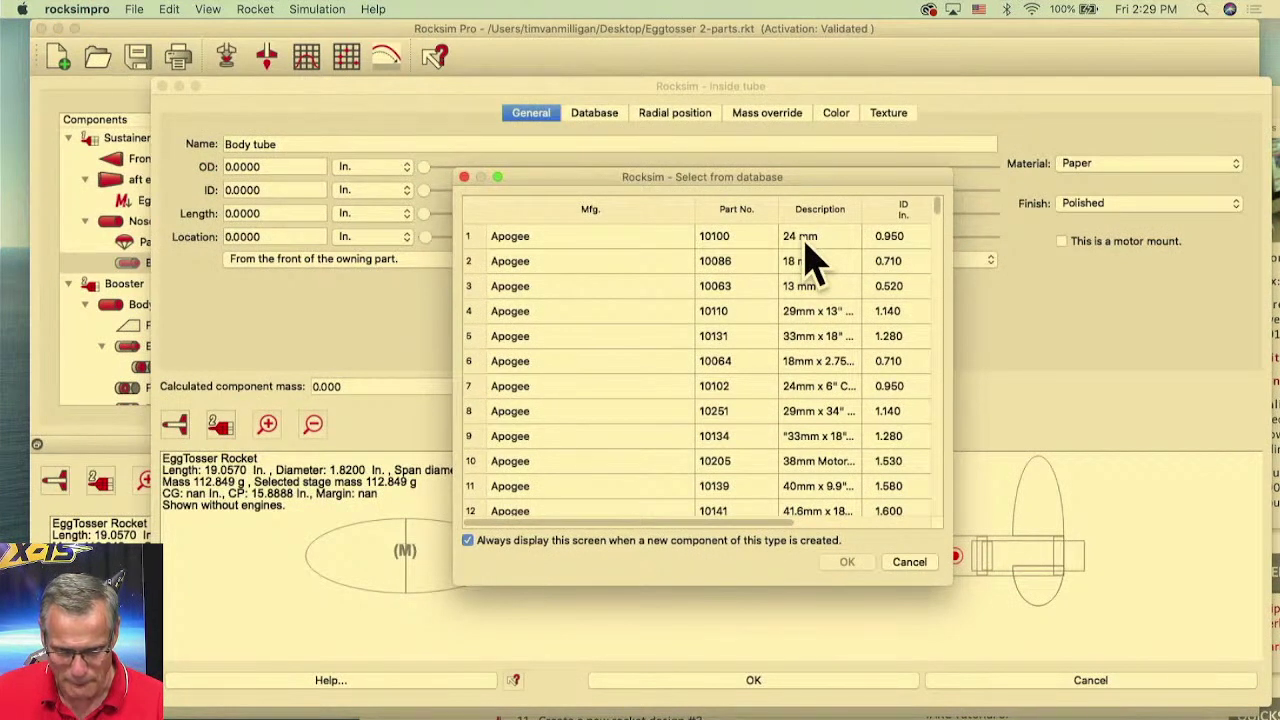
click(813, 237)
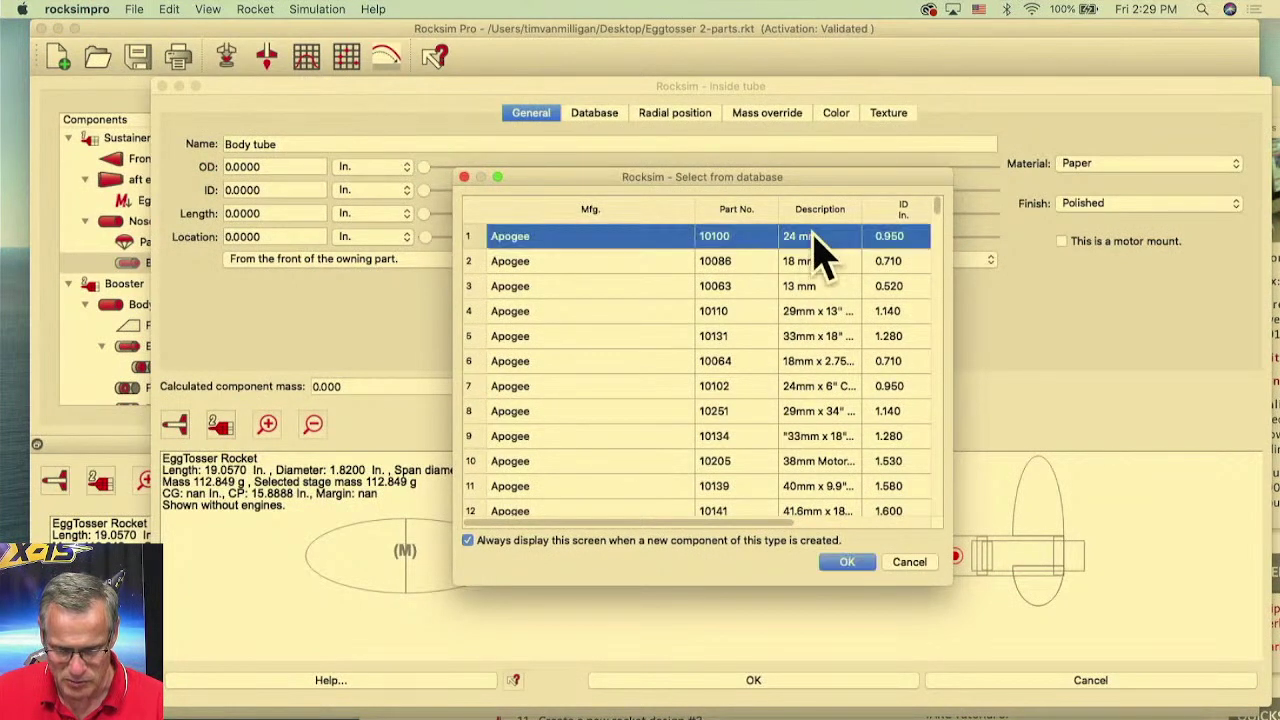
drag(789, 526, 754, 519)
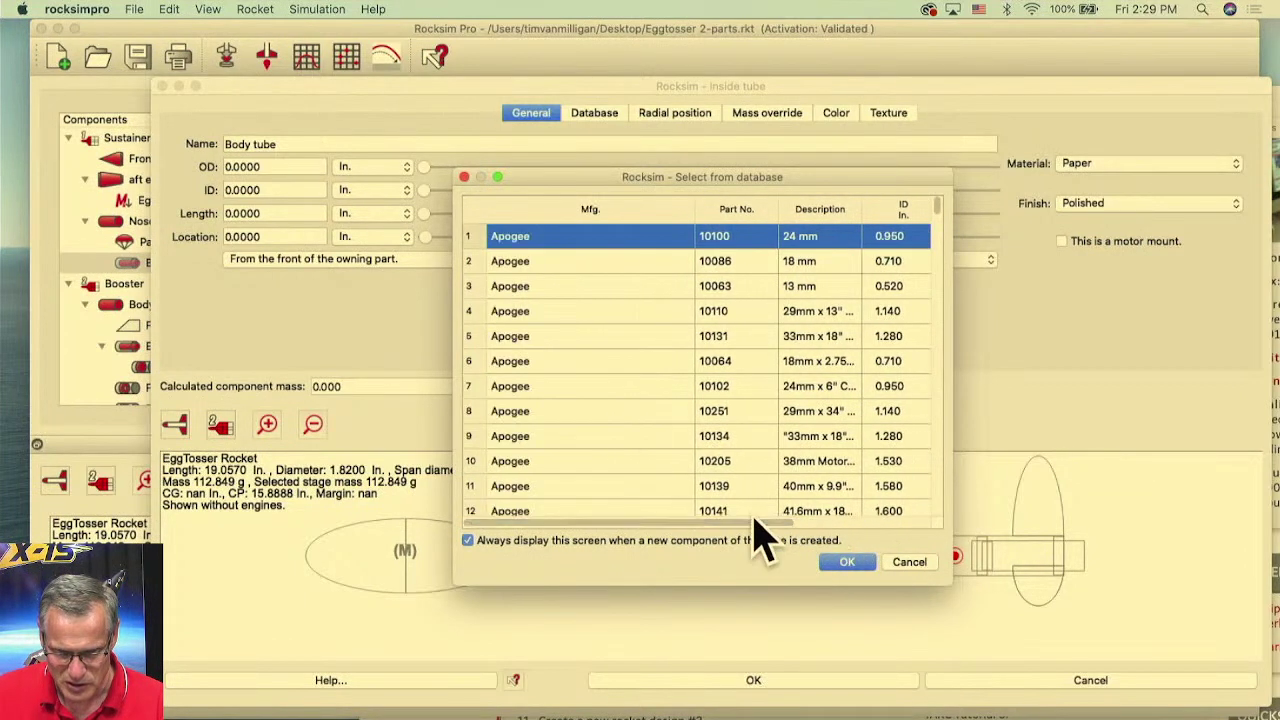
click(904, 566)
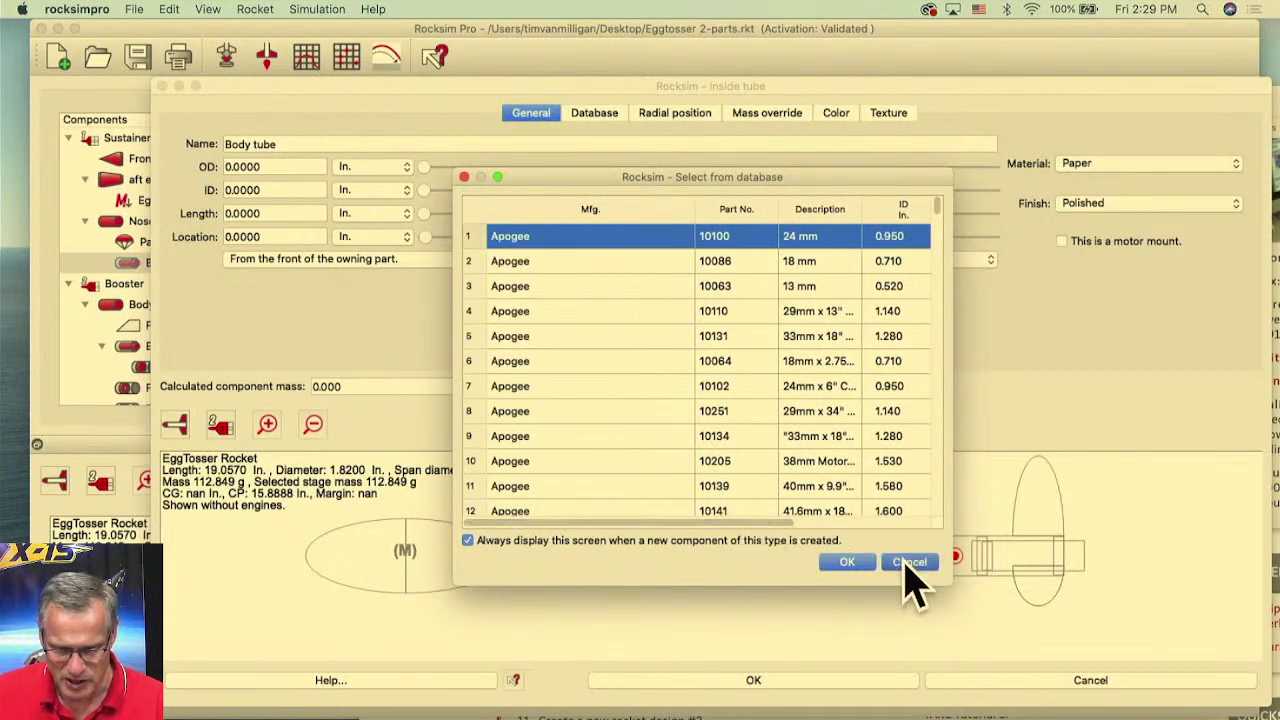
click(1046, 684)
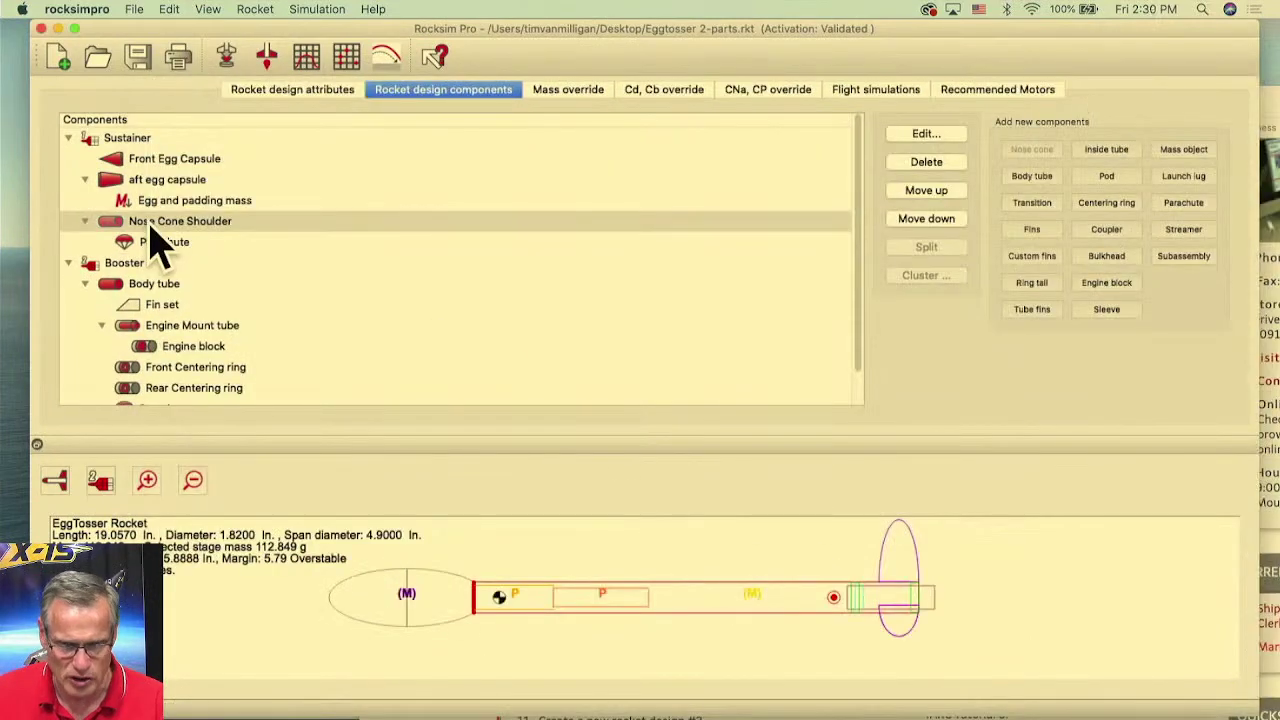
- Add a tube coupler to the Nose Cone Shoulder and browse the coupler database, closing it without choosing a part
click(1104, 234)
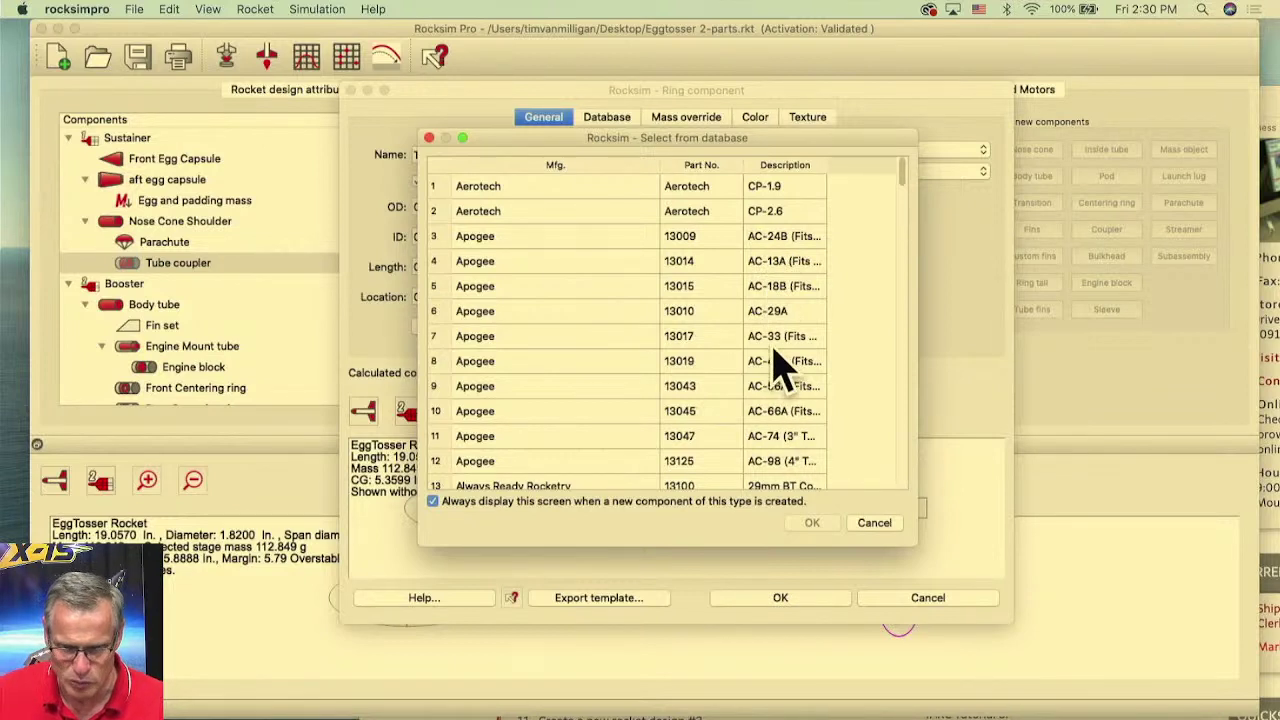
scroll(781, 379, down, 3)
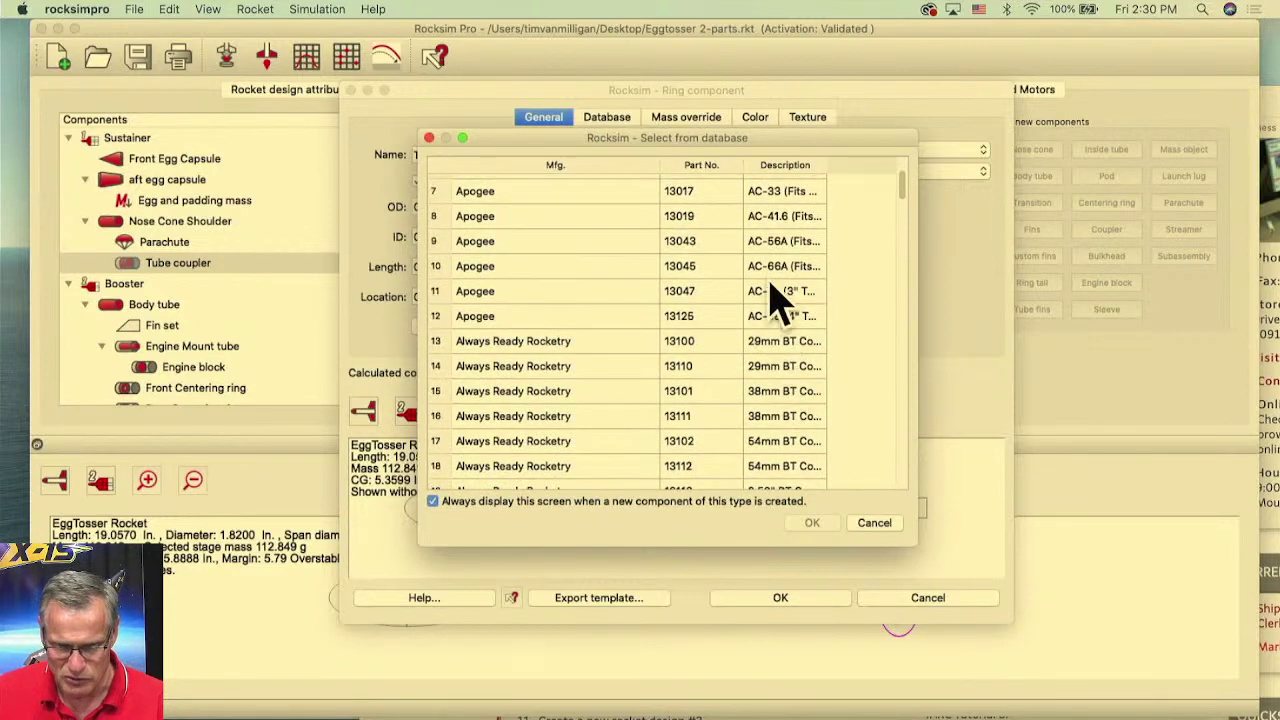
scroll(778, 275, up, 2)
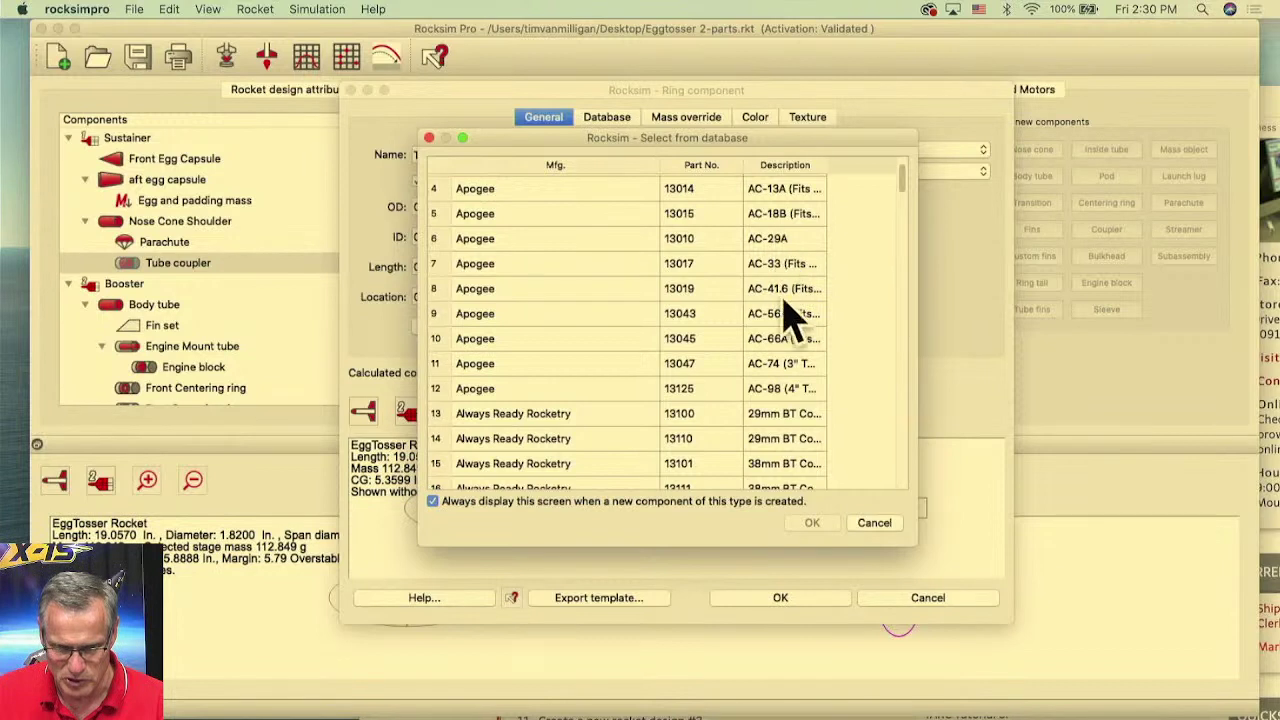
drag(913, 550, 1110, 592)
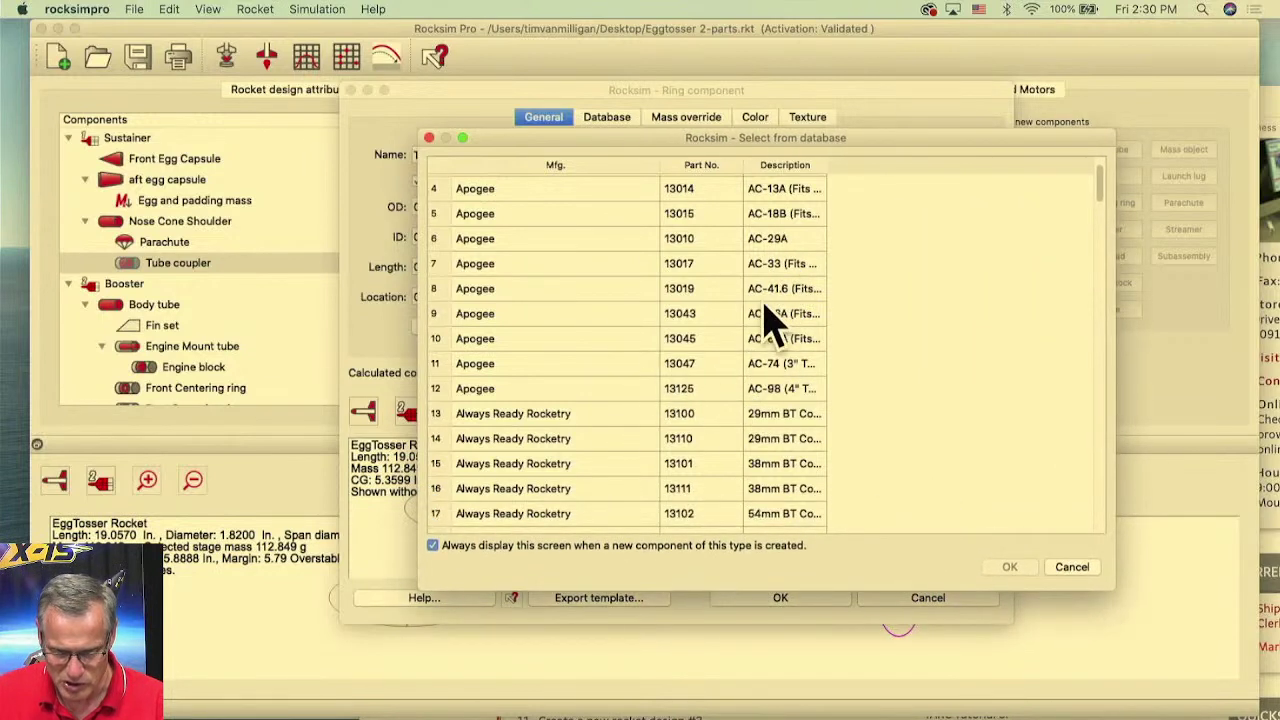
scroll(785, 245, up, 2)
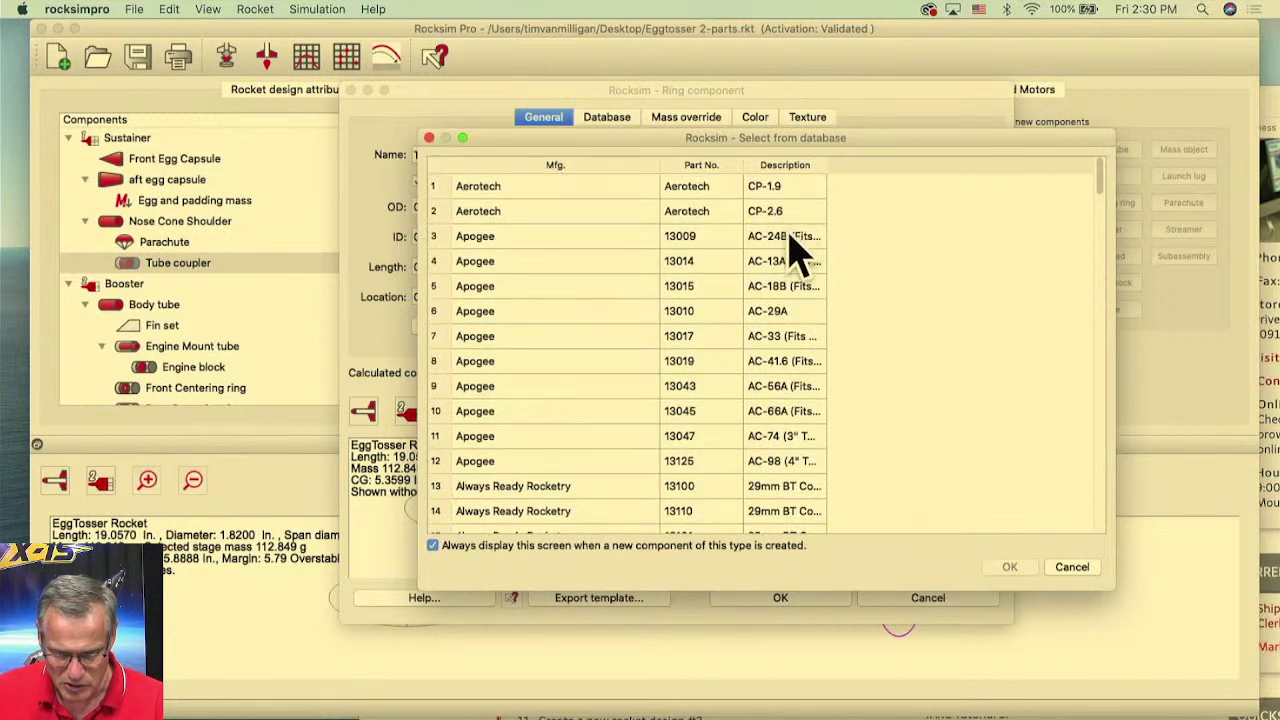
scroll(790, 270, down, 5)
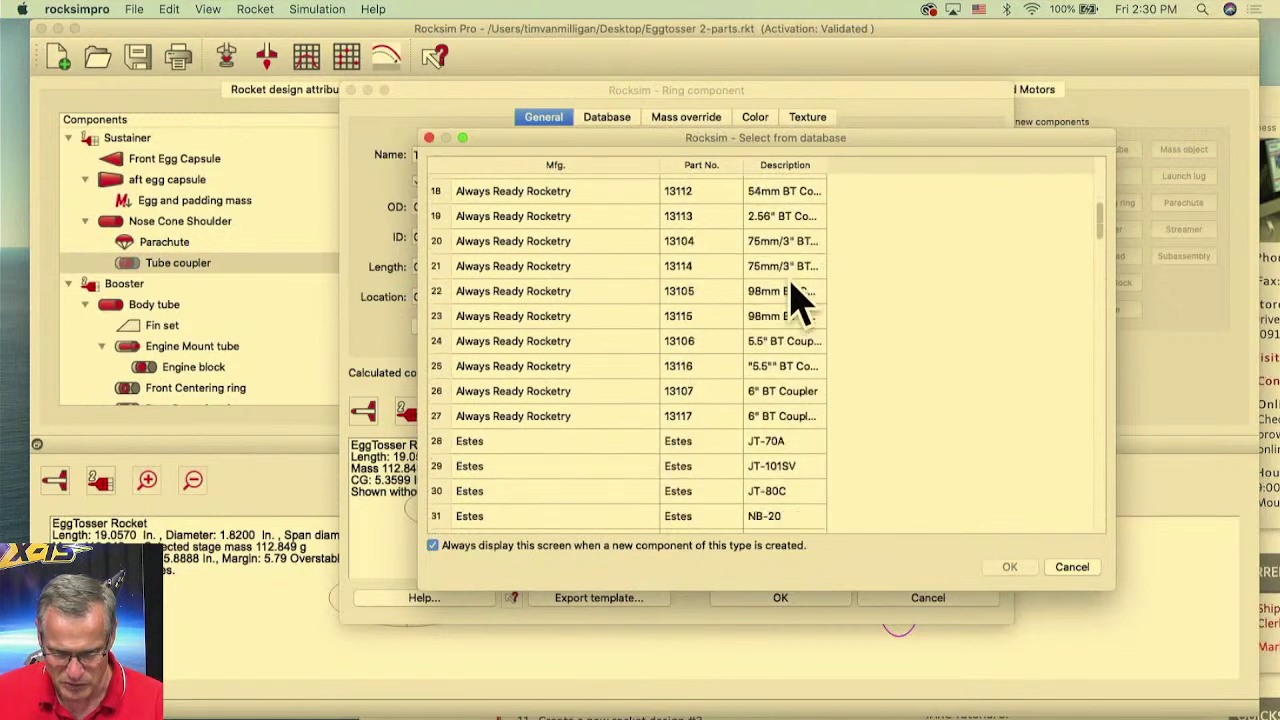
scroll(797, 295, up, 3)
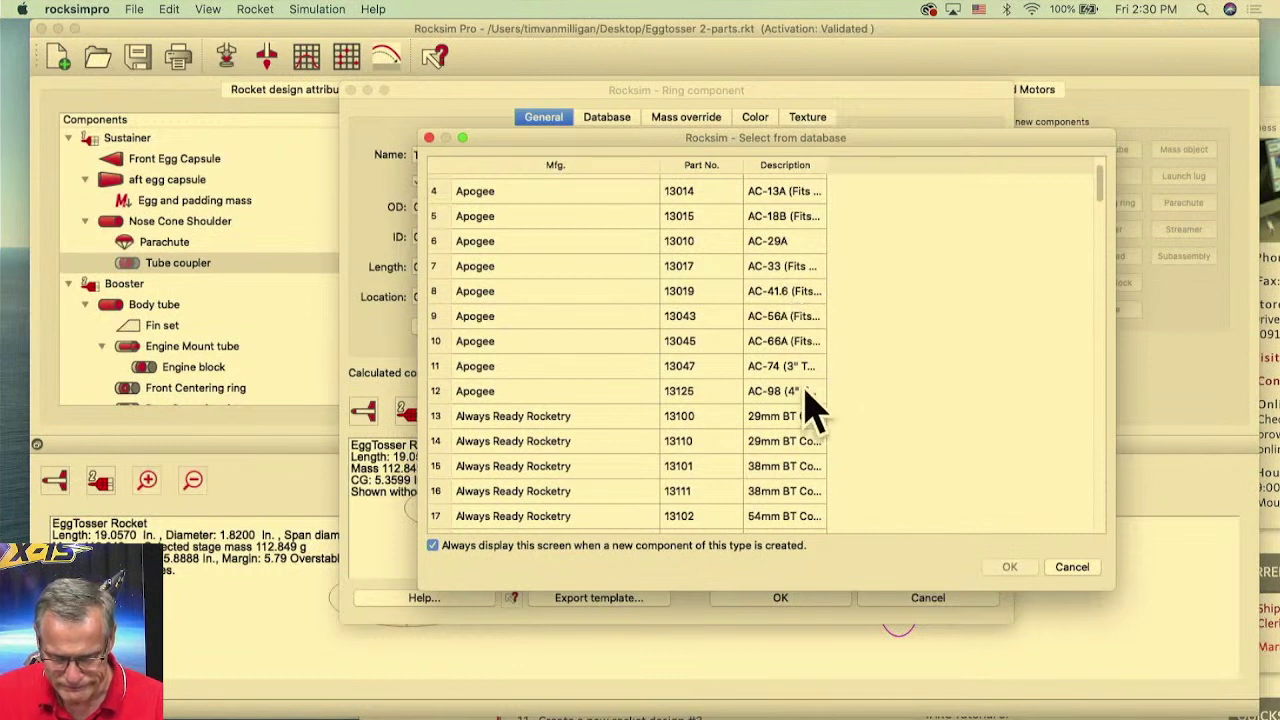
click(1071, 567)
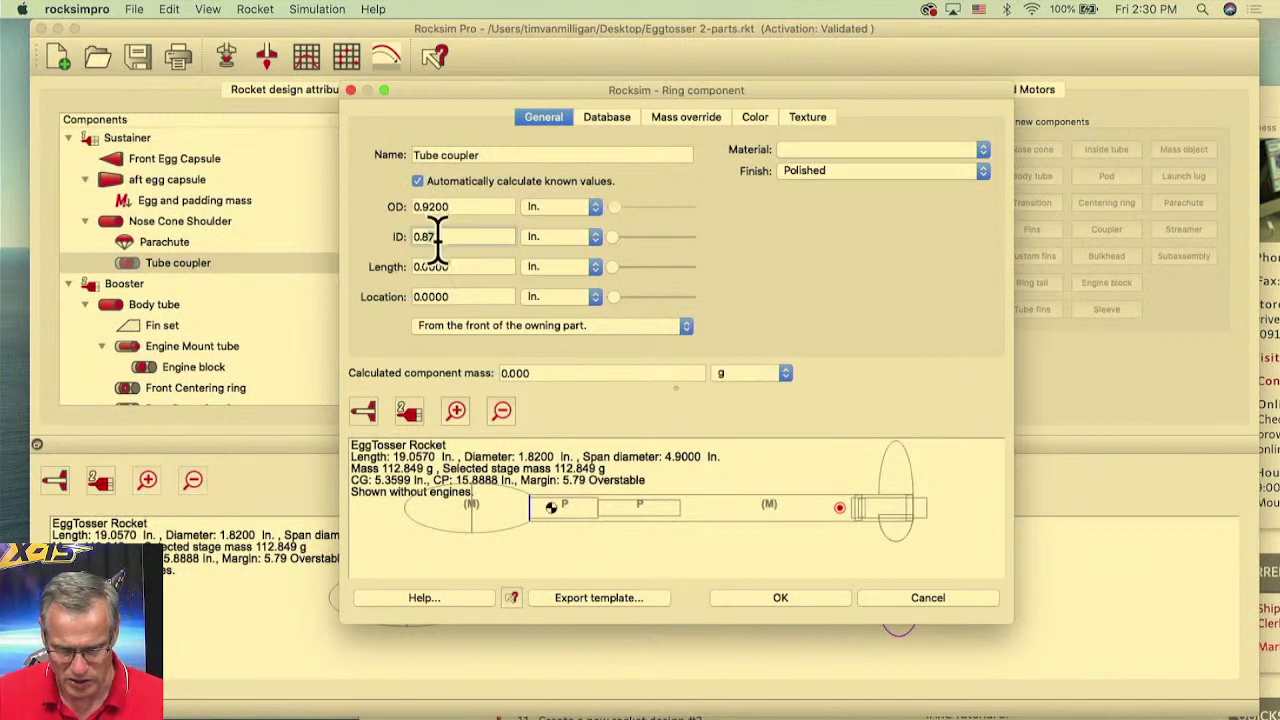
- Set the tube coupler's inner diameter to .87 in. and its length to 1.0 in
key(Tab)
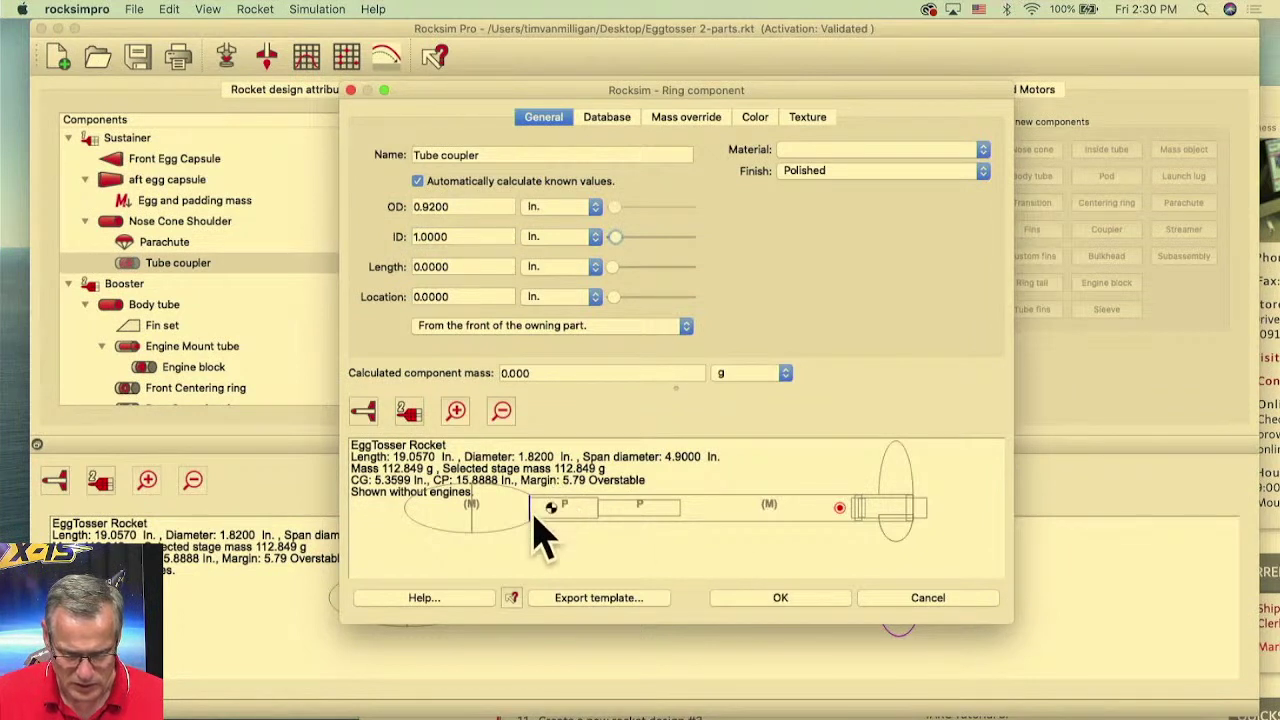
scroll(540, 535, up, 3)
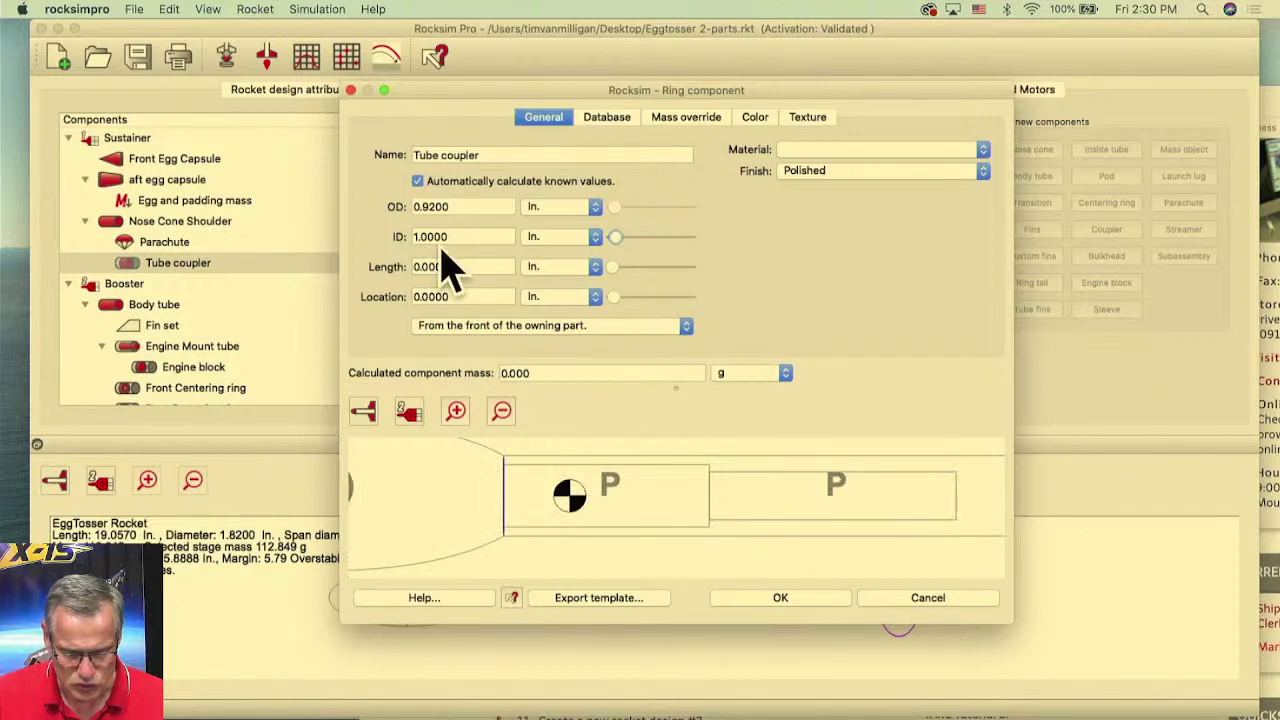
drag(405, 236, 455, 236)
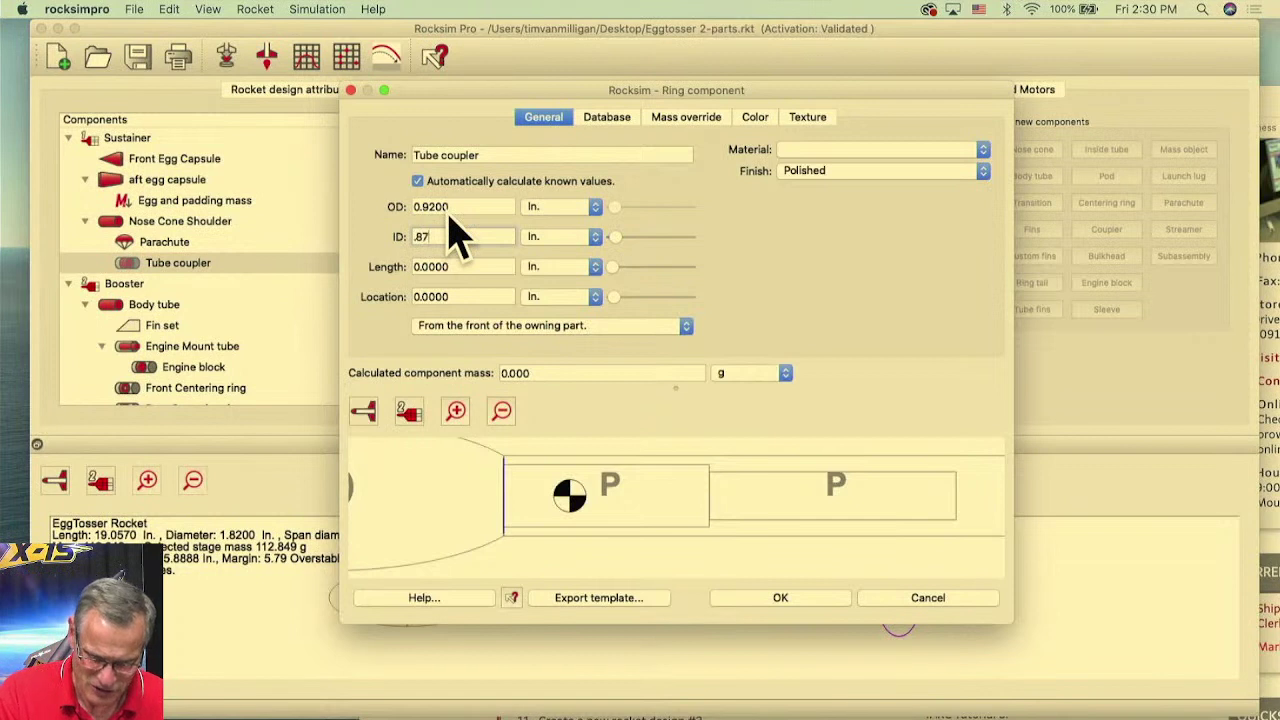
drag(457, 266, 371, 266)
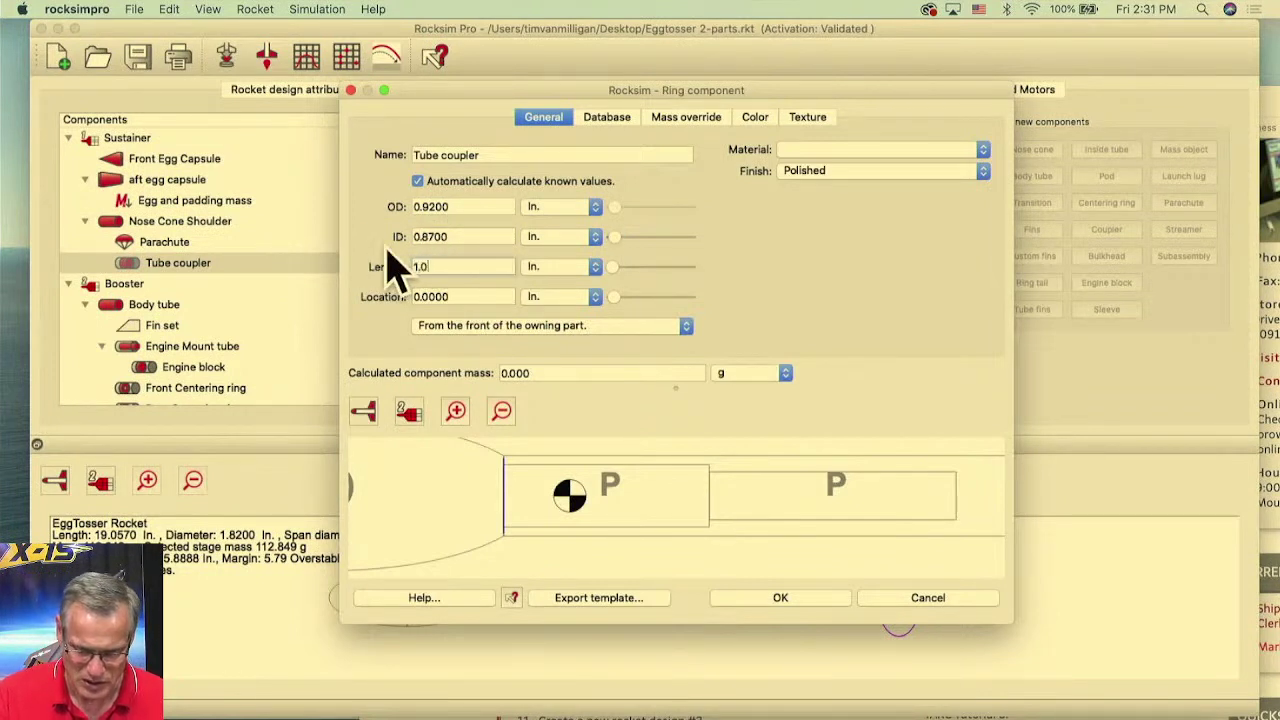
text(1.0)
key(Tab)
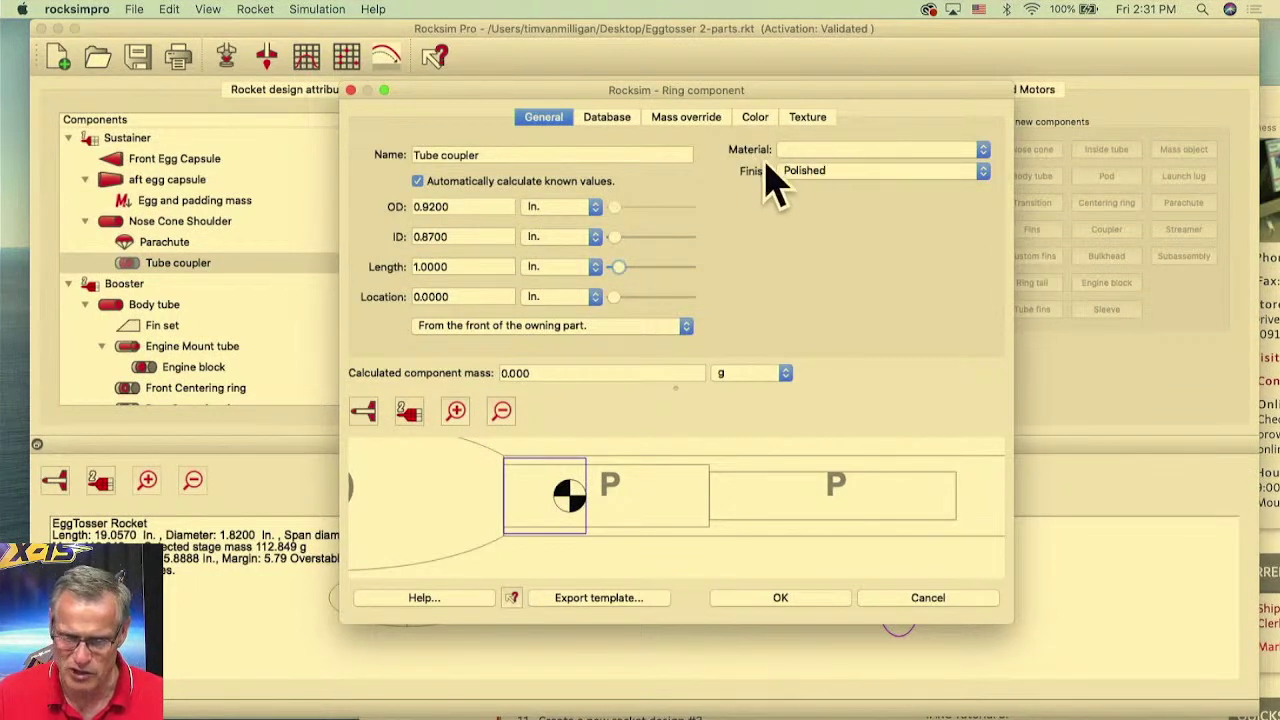
- Assign Paper as the tube coupler's material and accept the component
click(852, 151)
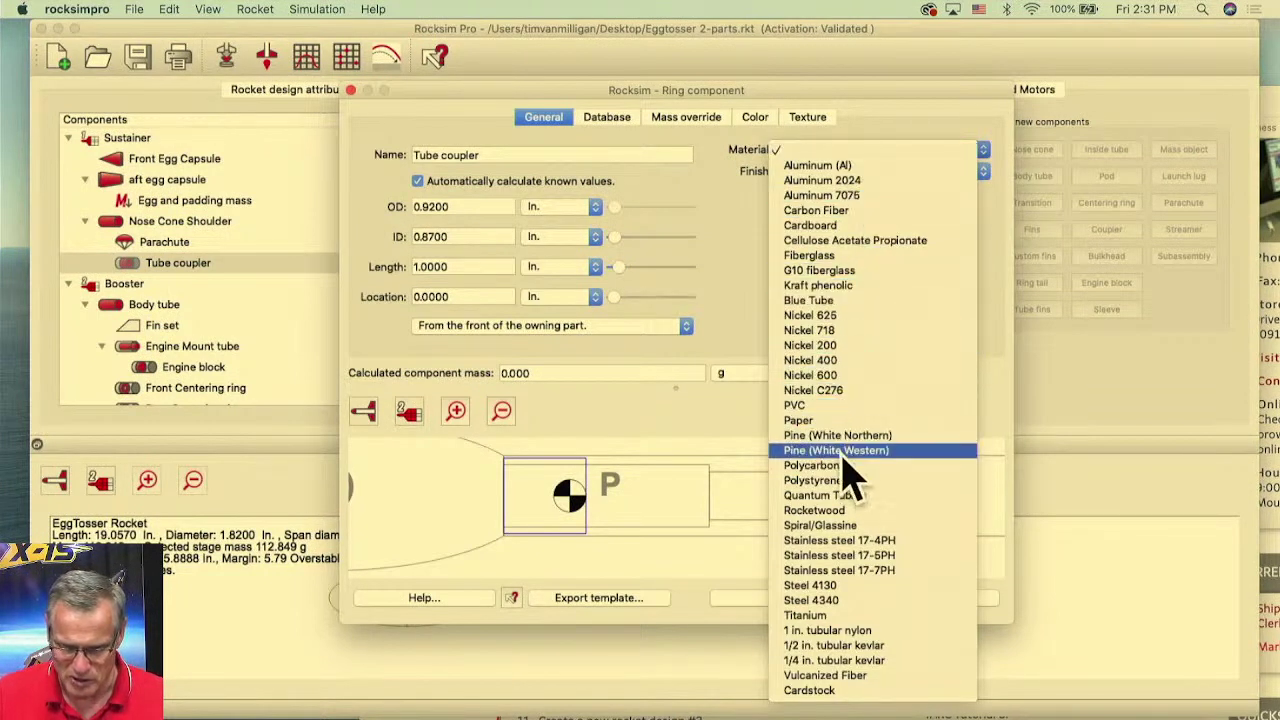
click(831, 421)
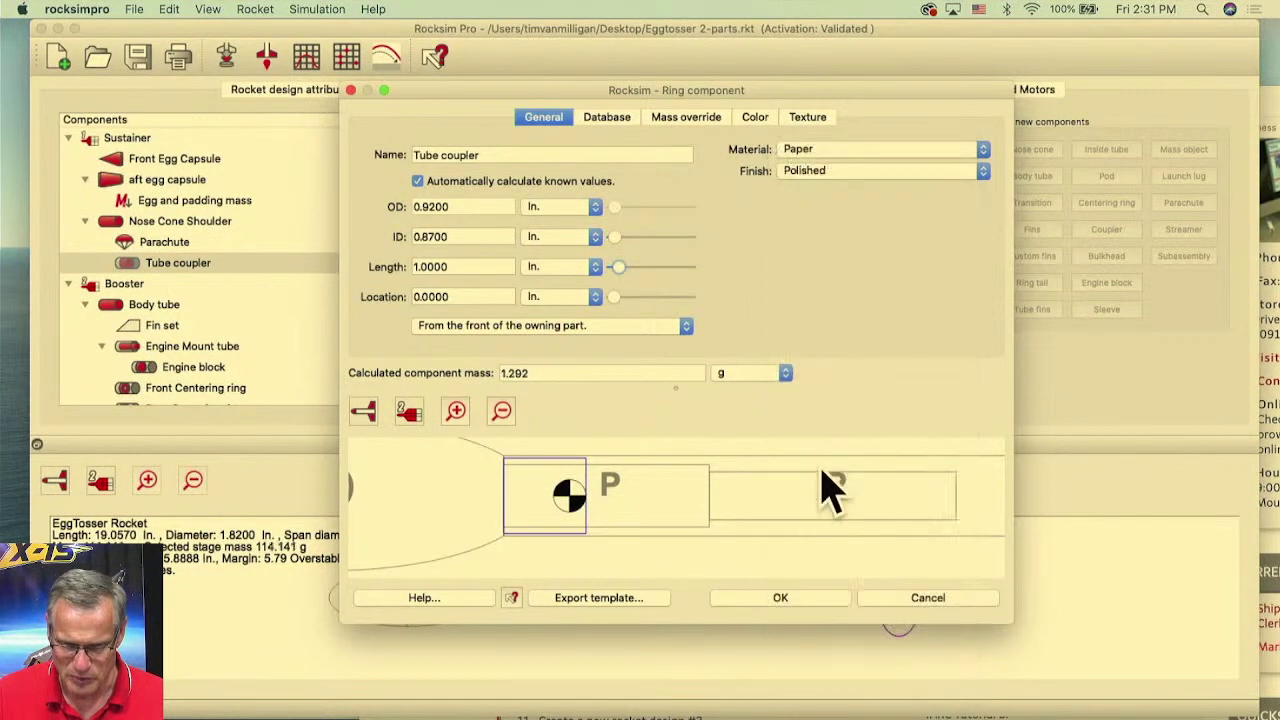
click(780, 598)
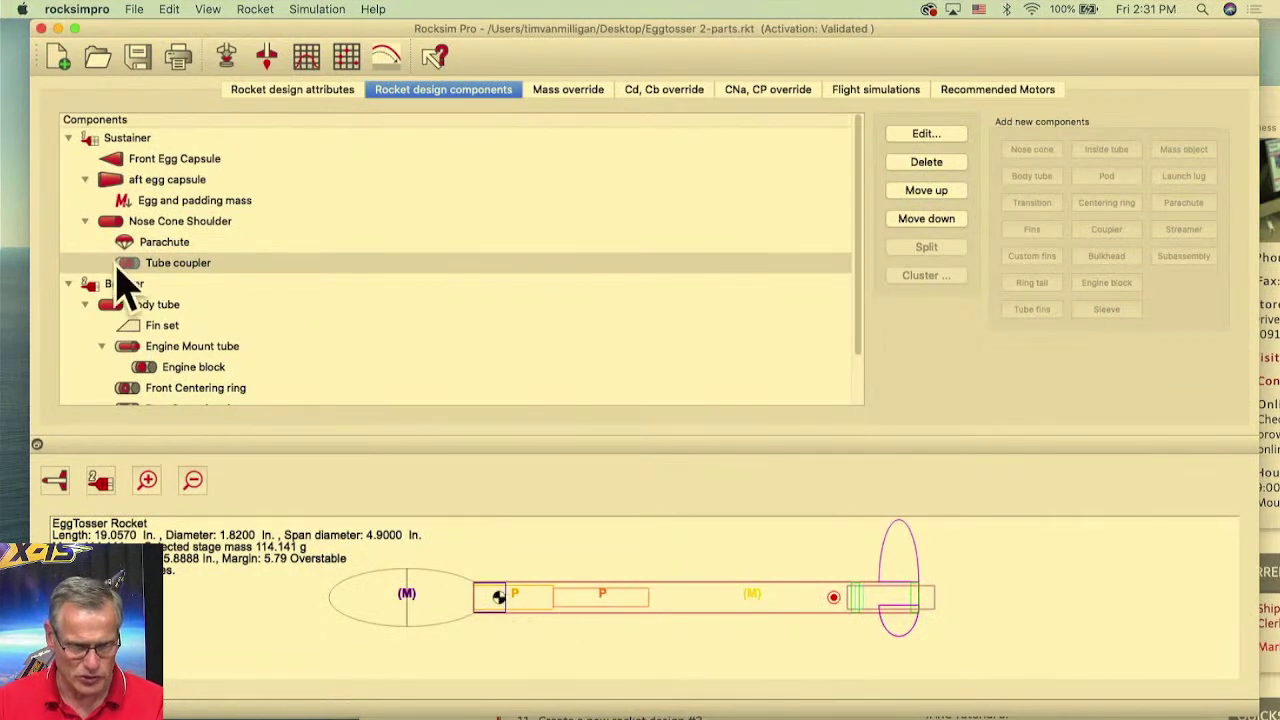
- Rename the Nose Cone Shoulder's parachute to 15" Hex Parachute and set its 2D and diffuse colors to purple (#aa00ff)
click(163, 243)
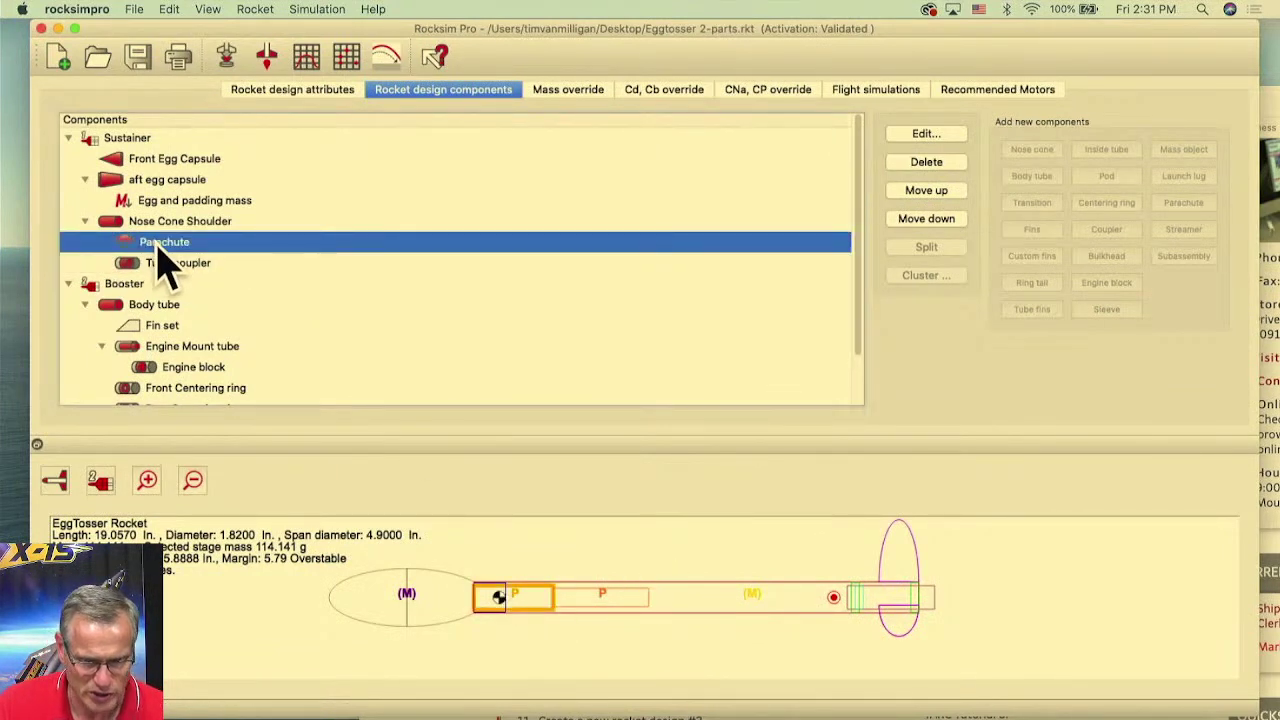
double_click(157, 250)
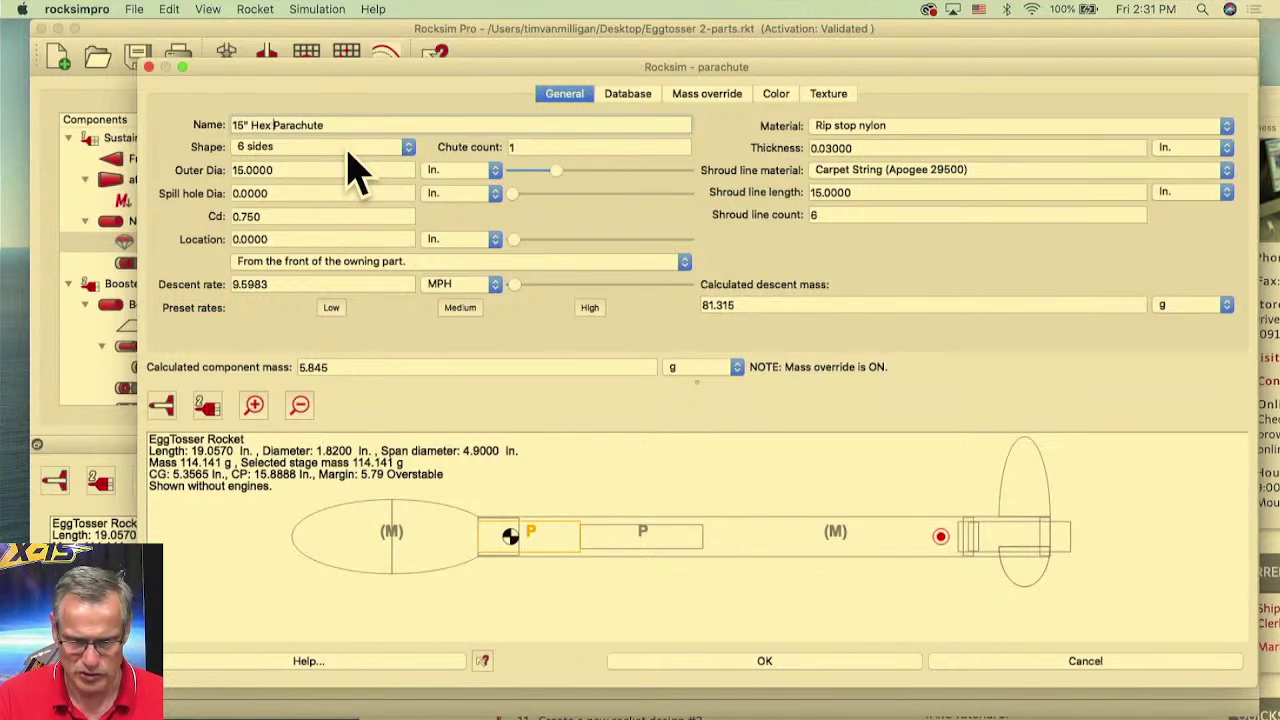
click(780, 94)
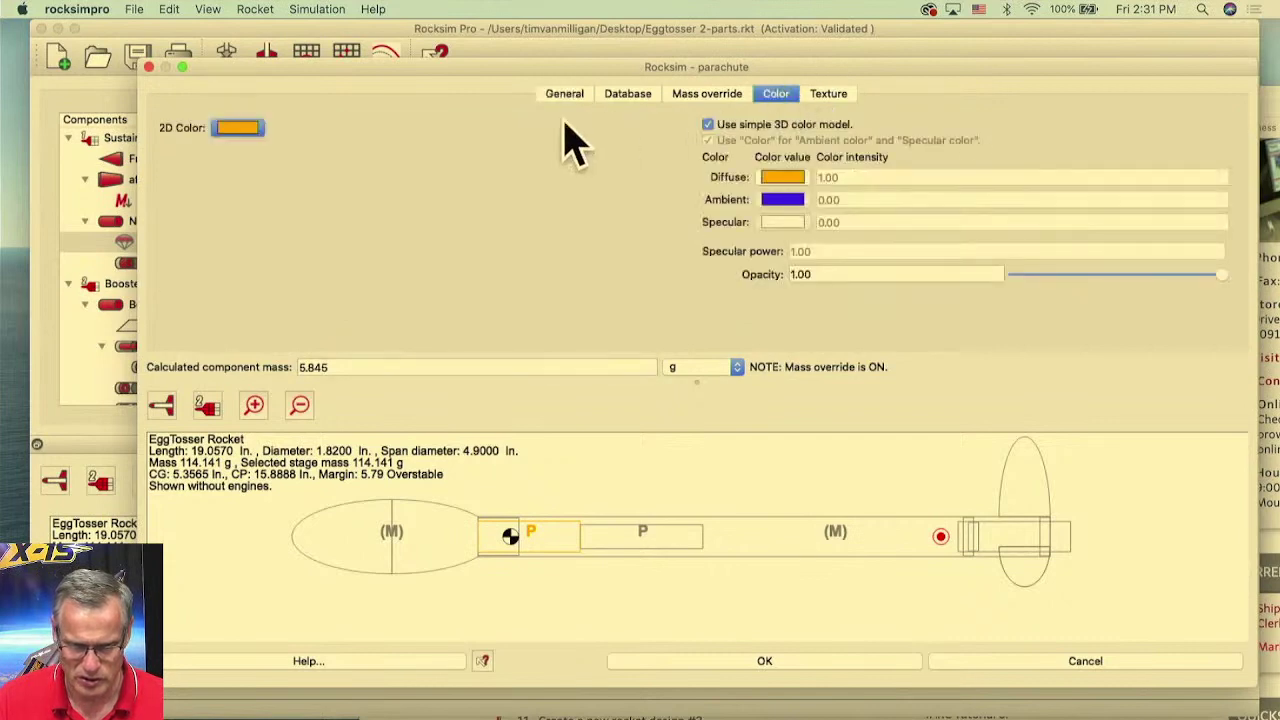
click(237, 128)
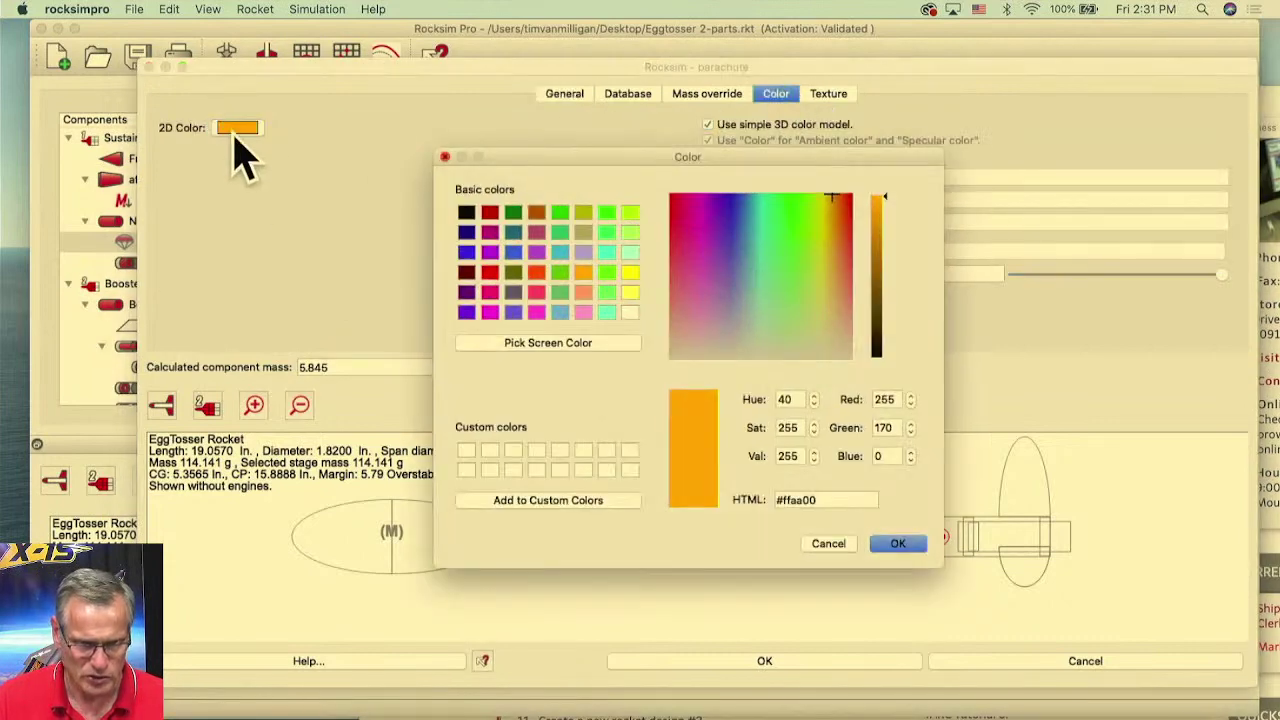
click(489, 253)
click(895, 543)
click(784, 180)
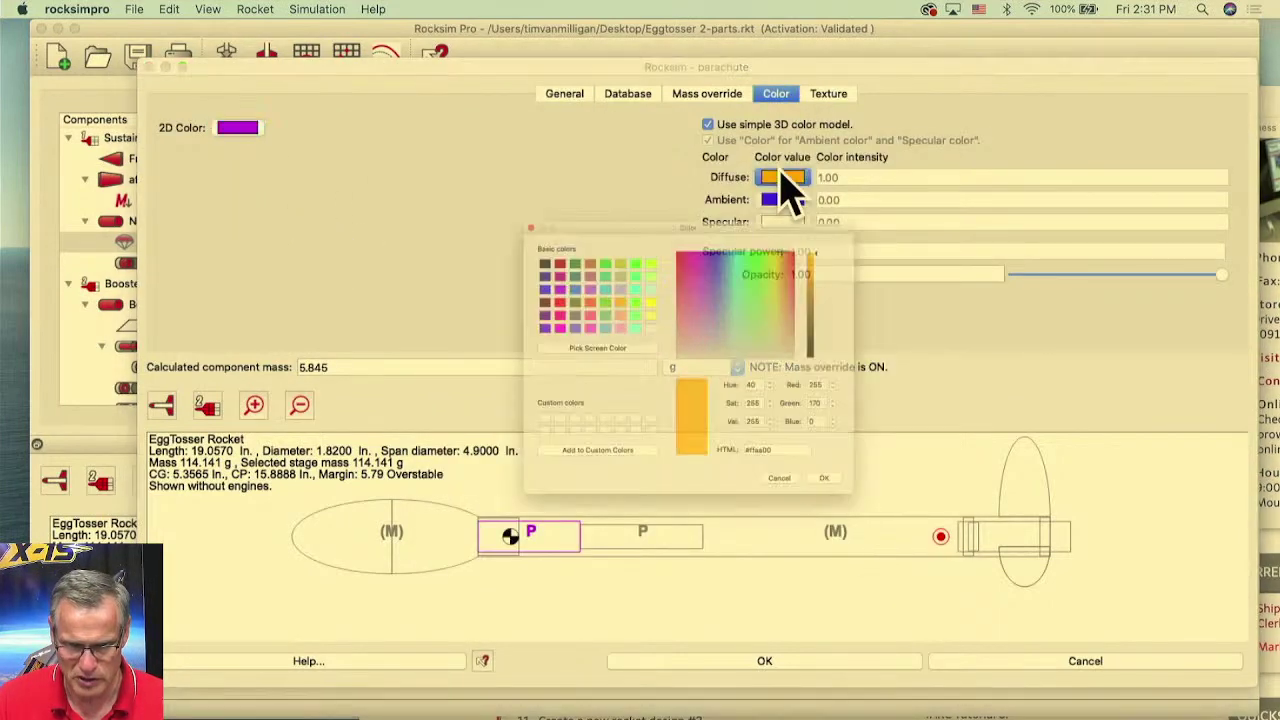
click(489, 253)
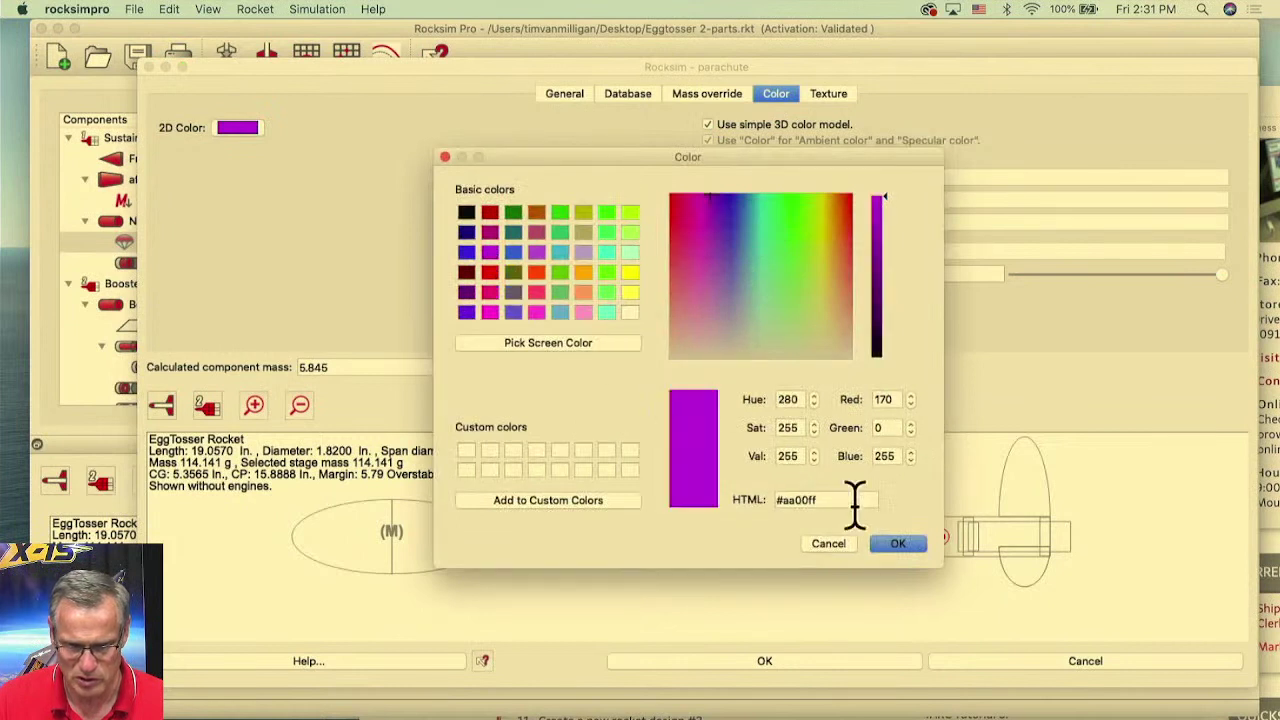
click(898, 543)
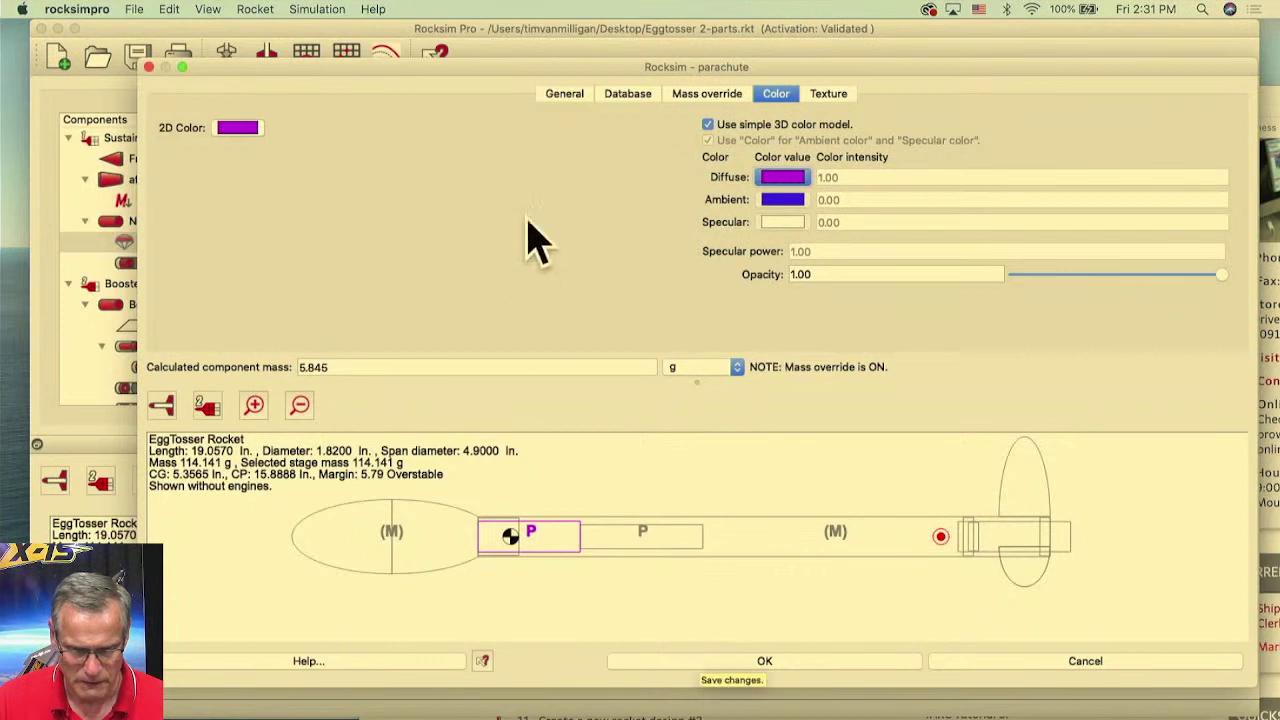
- Set the 15" Hex Parachute's location to 1.4 in. from the front of its owning part and accept the changes
click(557, 95)
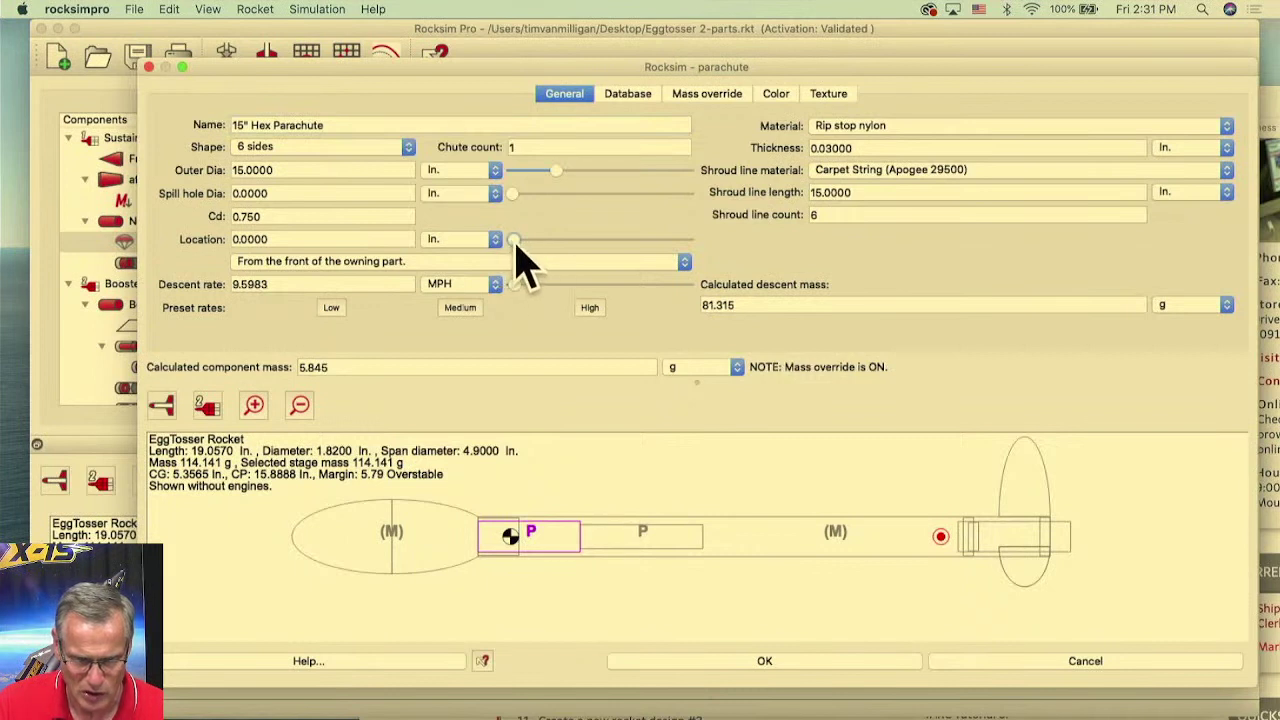
click(376, 240)
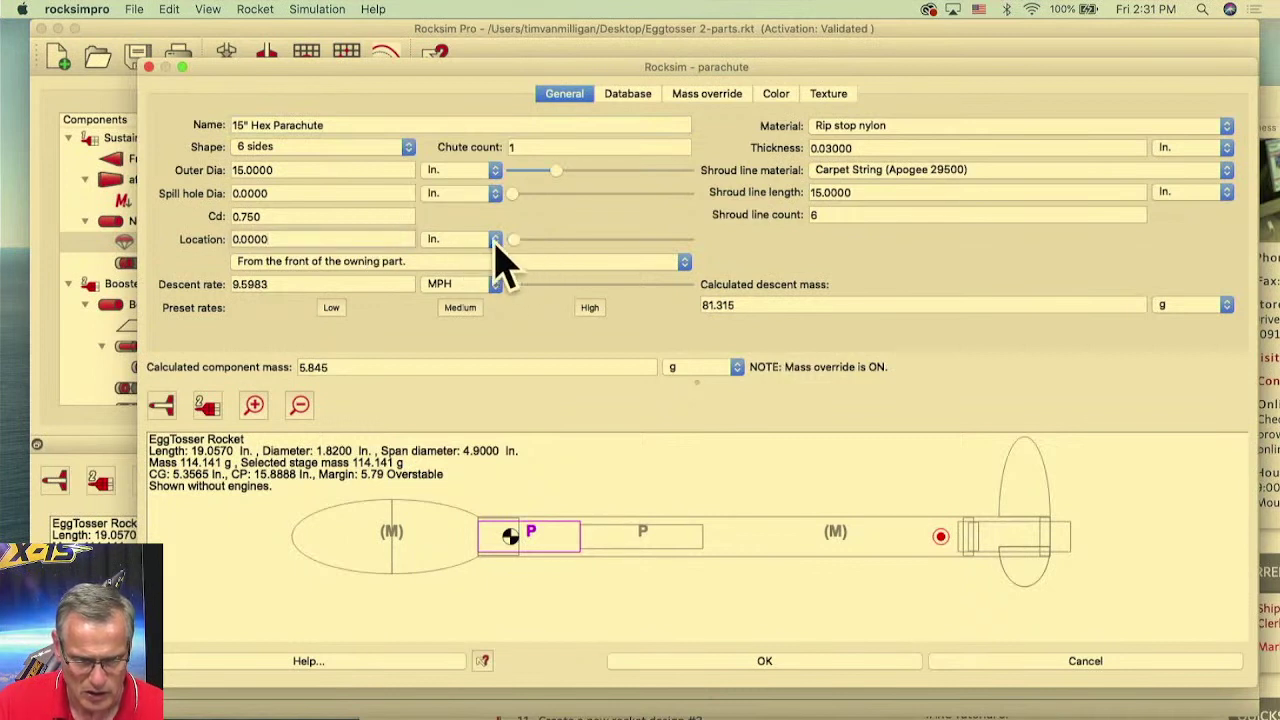
drag(295, 240, 225, 245)
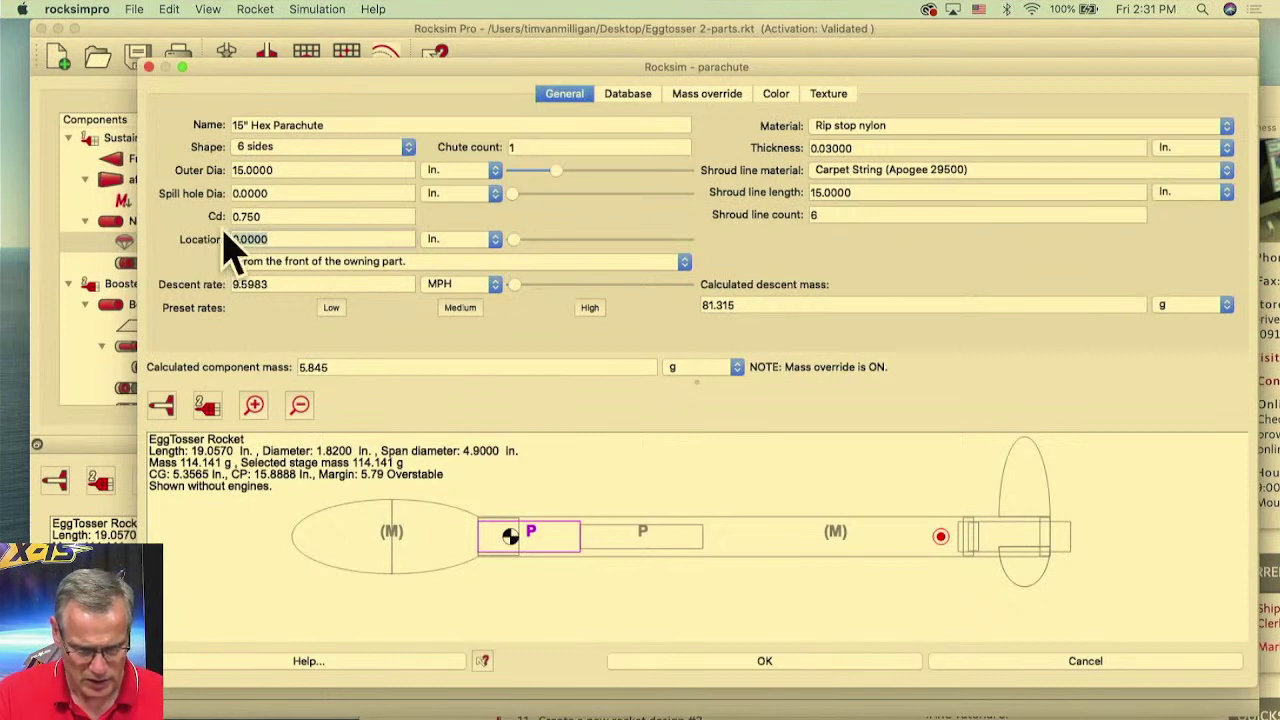
text(3.00)
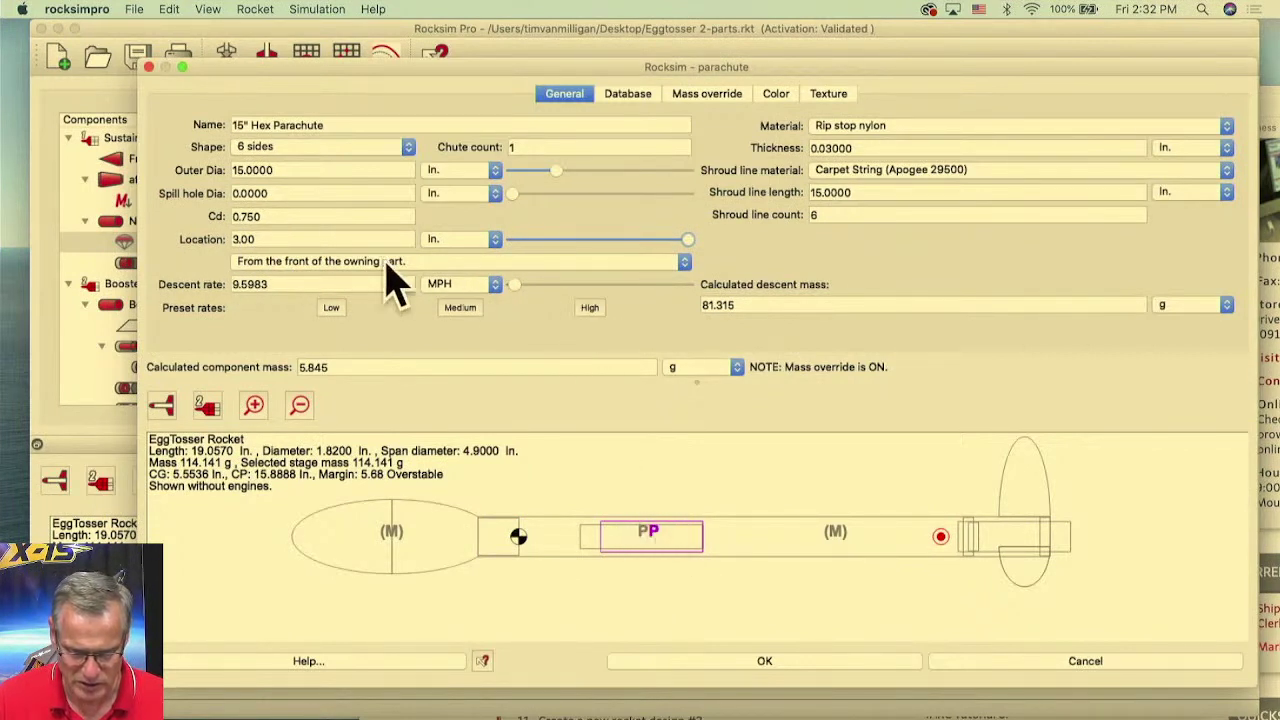
key(Delete)
text(2)
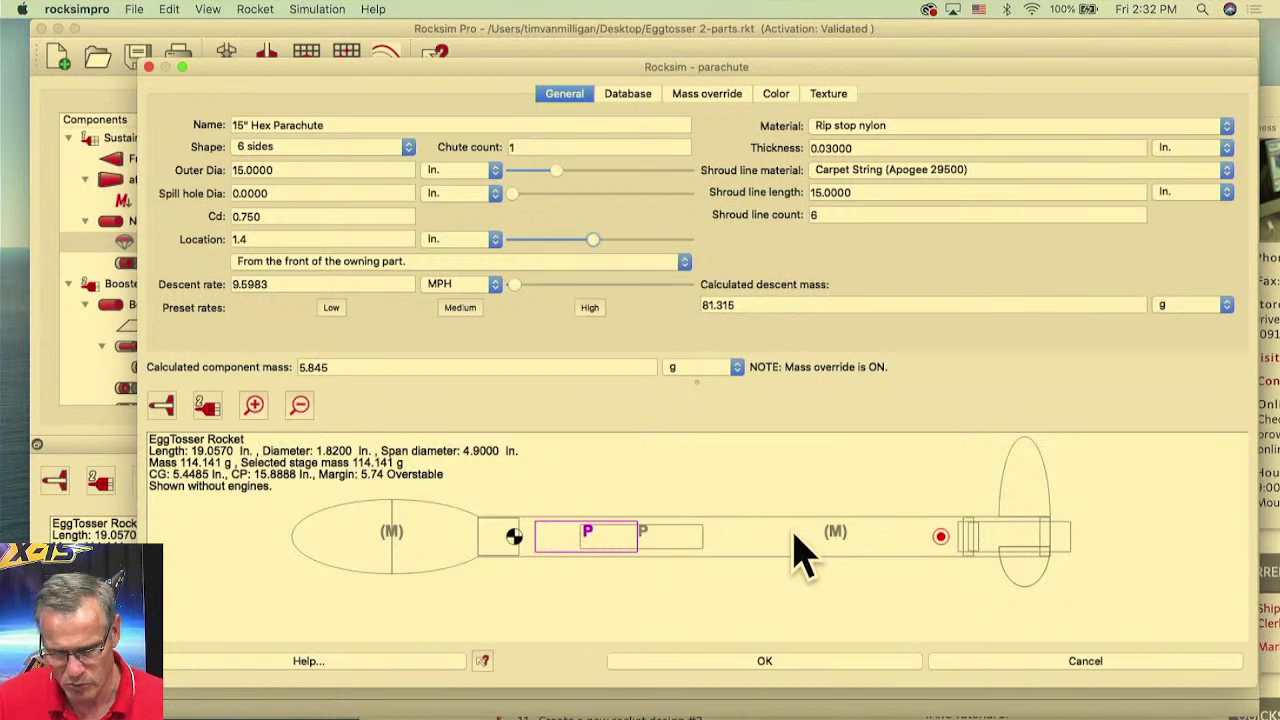
click(758, 662)
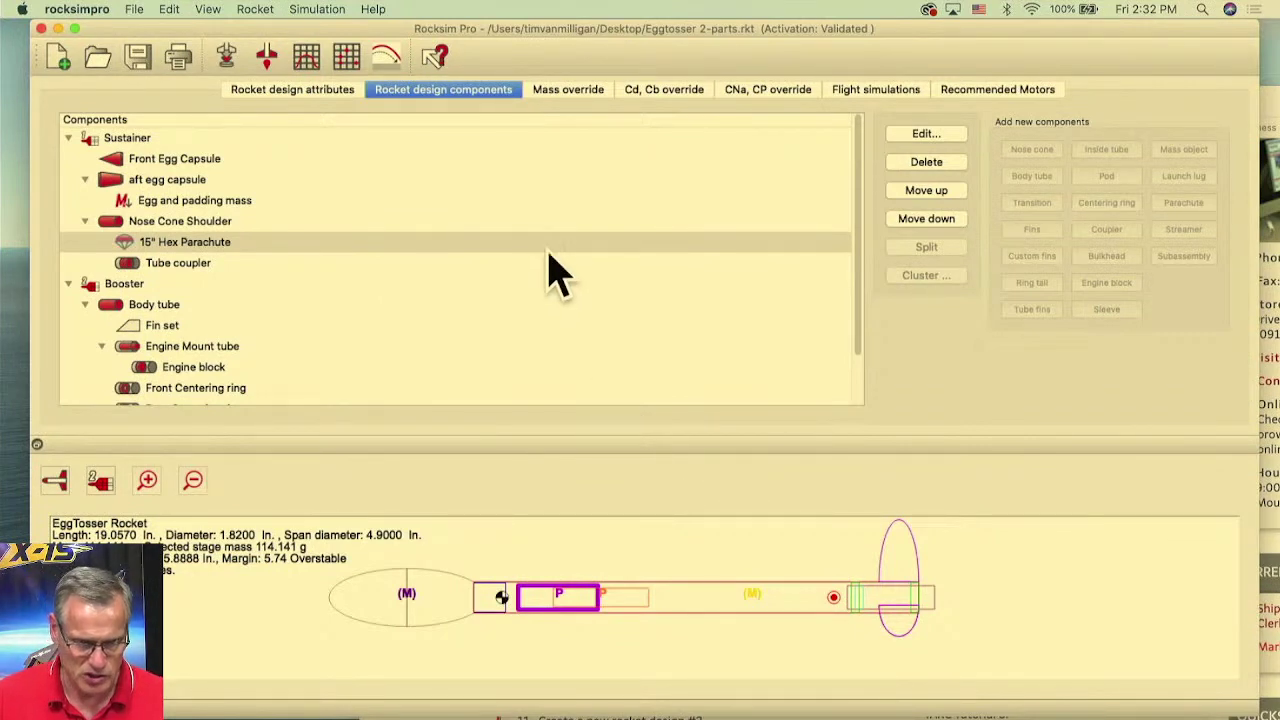
- Open the simulation setup and select the Estes C6 engine for the booster's Engine Mount tube
click(227, 58)
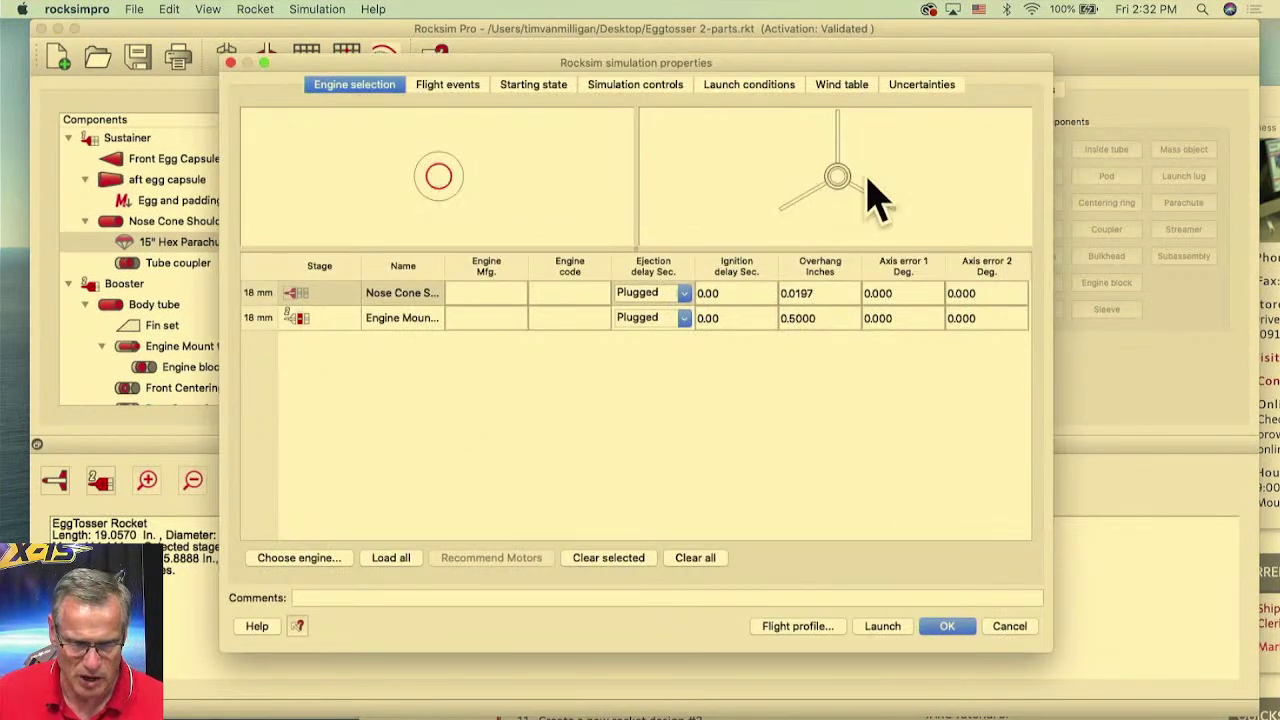
click(298, 319)
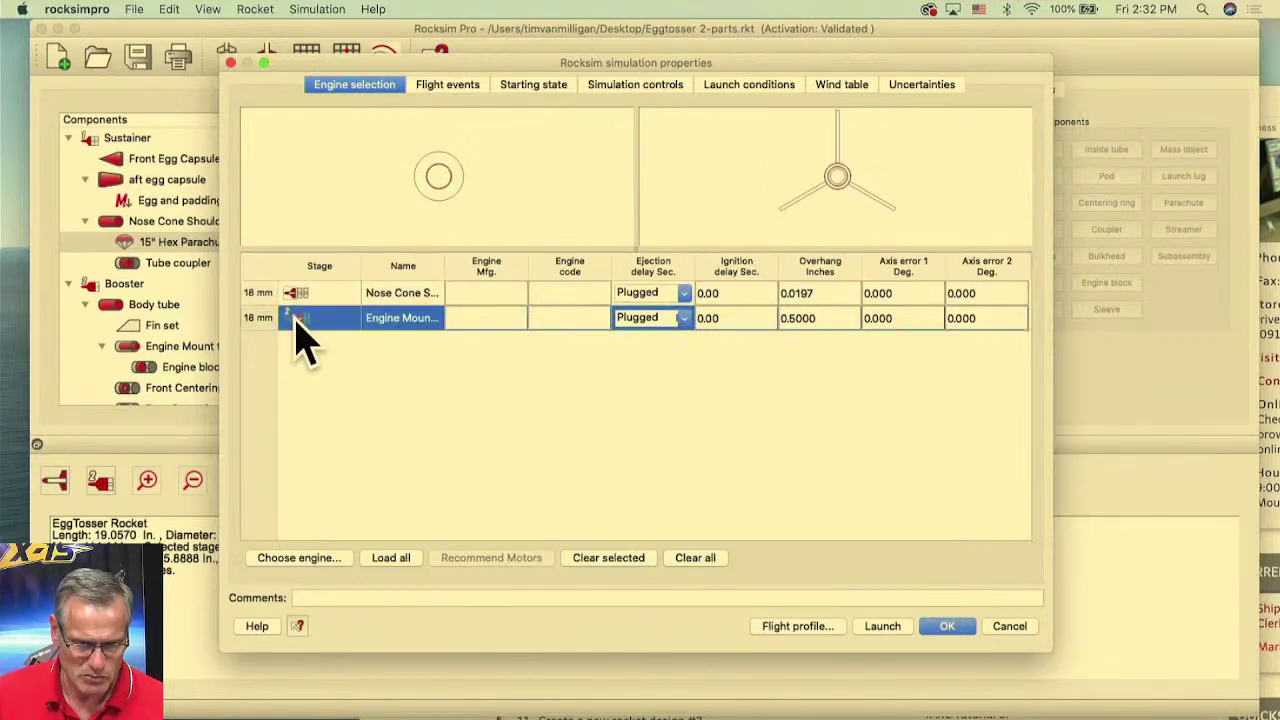
click(295, 558)
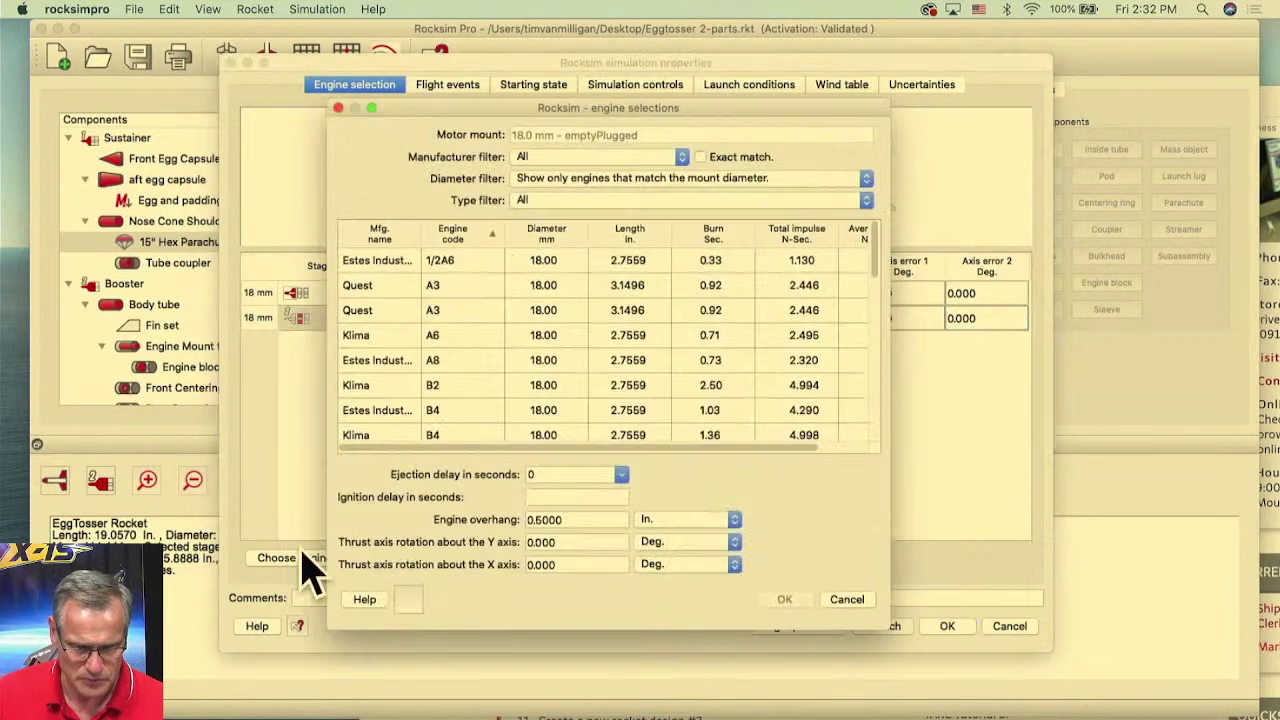
scroll(476, 335, down, 3)
scroll(455, 405, down, 2)
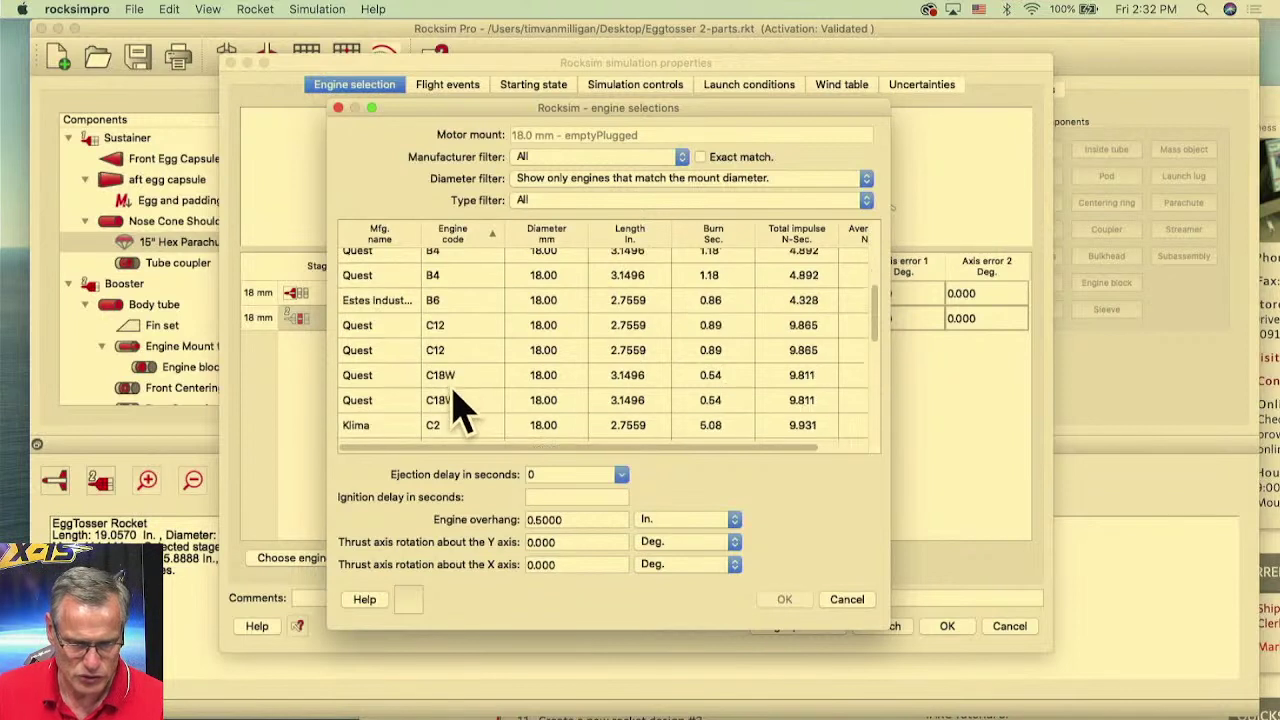
scroll(458, 410, down, 2)
click(452, 428)
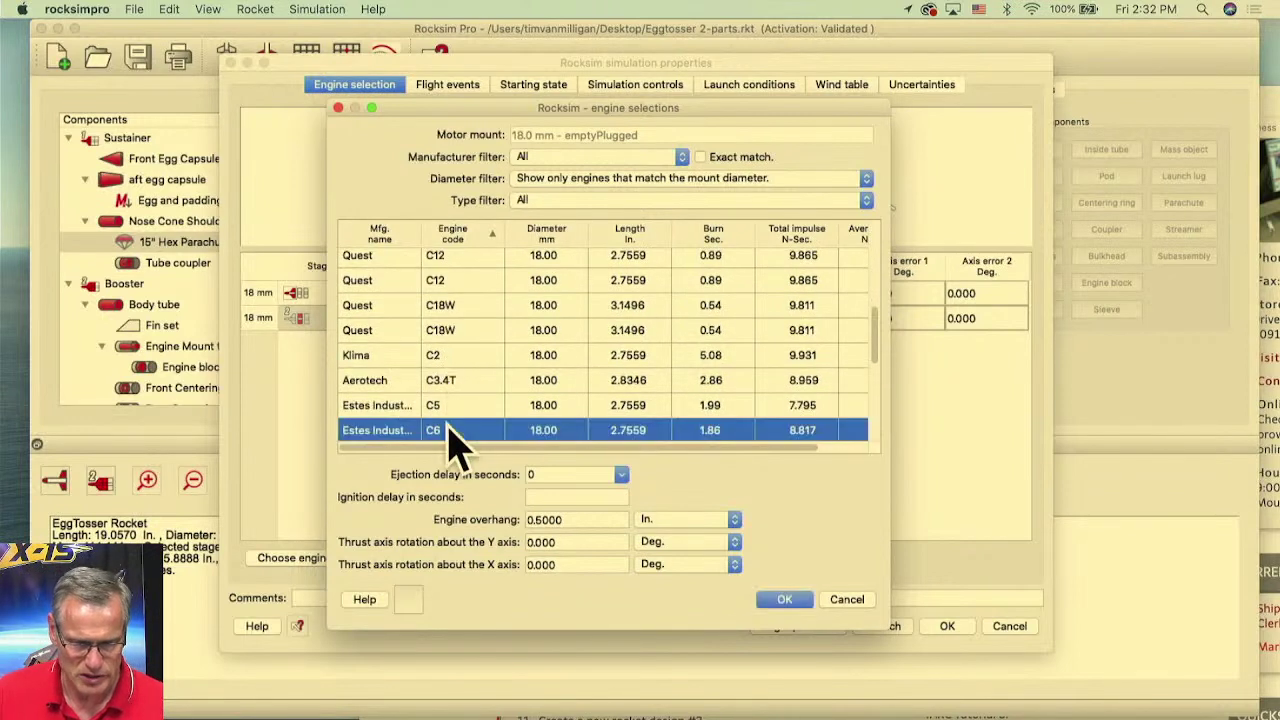
- Set the C6 engine's ejection delay to 3 seconds and accept the engine selection
click(620, 475)
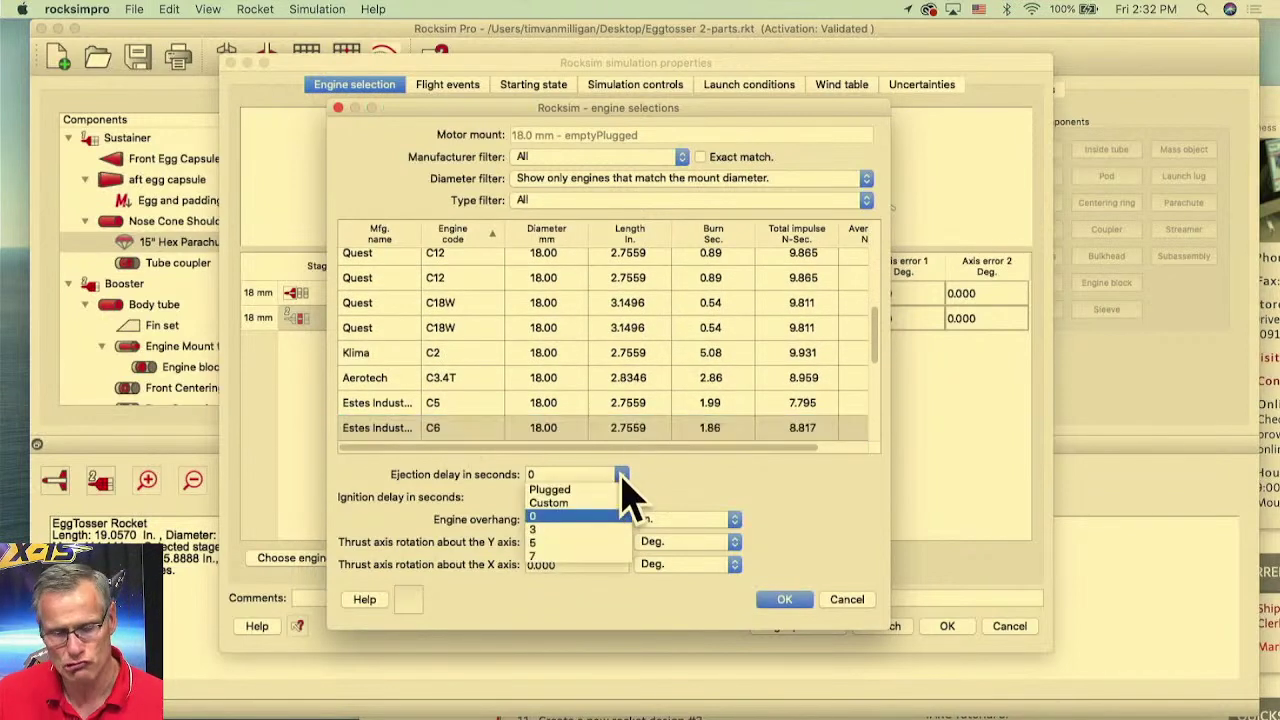
click(590, 543)
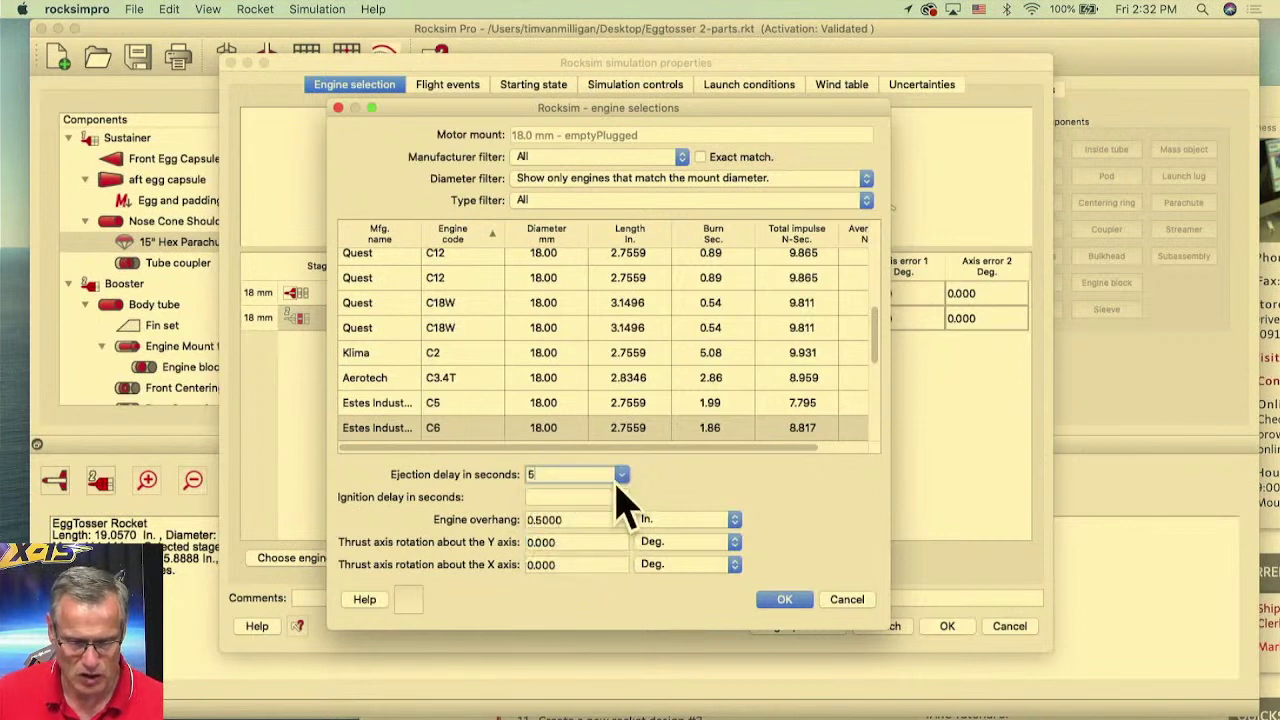
click(621, 474)
click(571, 530)
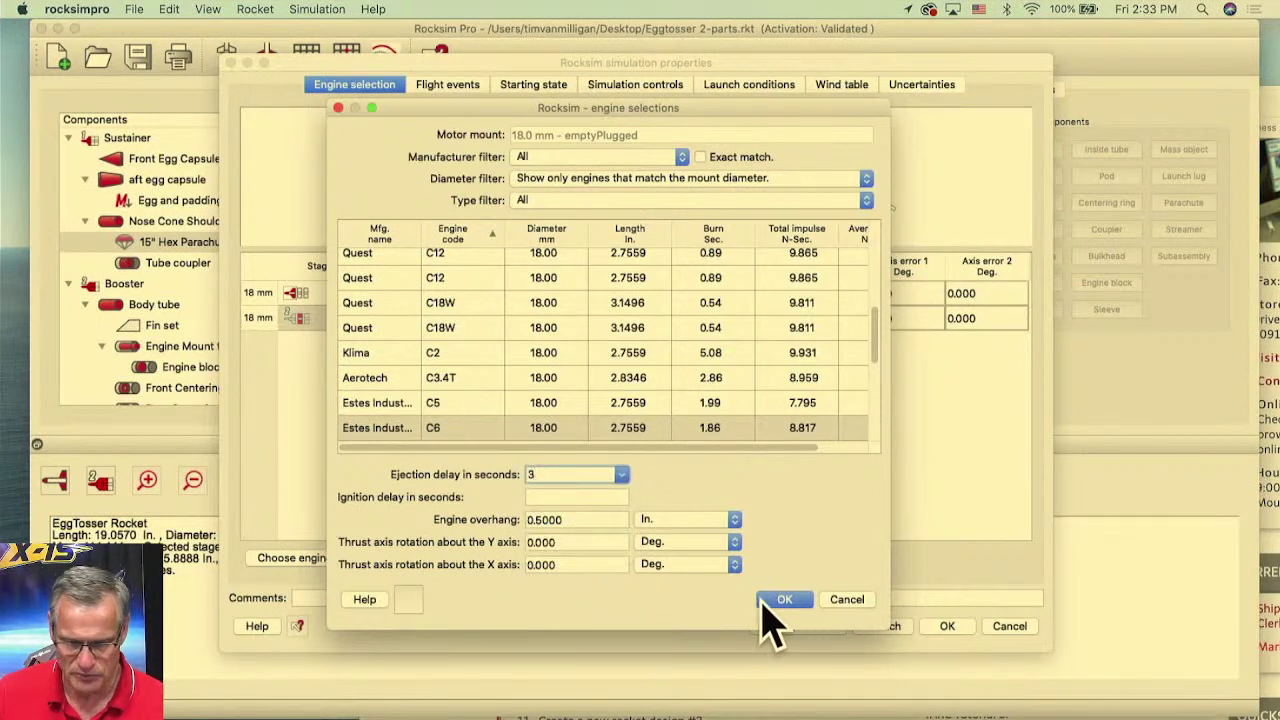
click(782, 599)
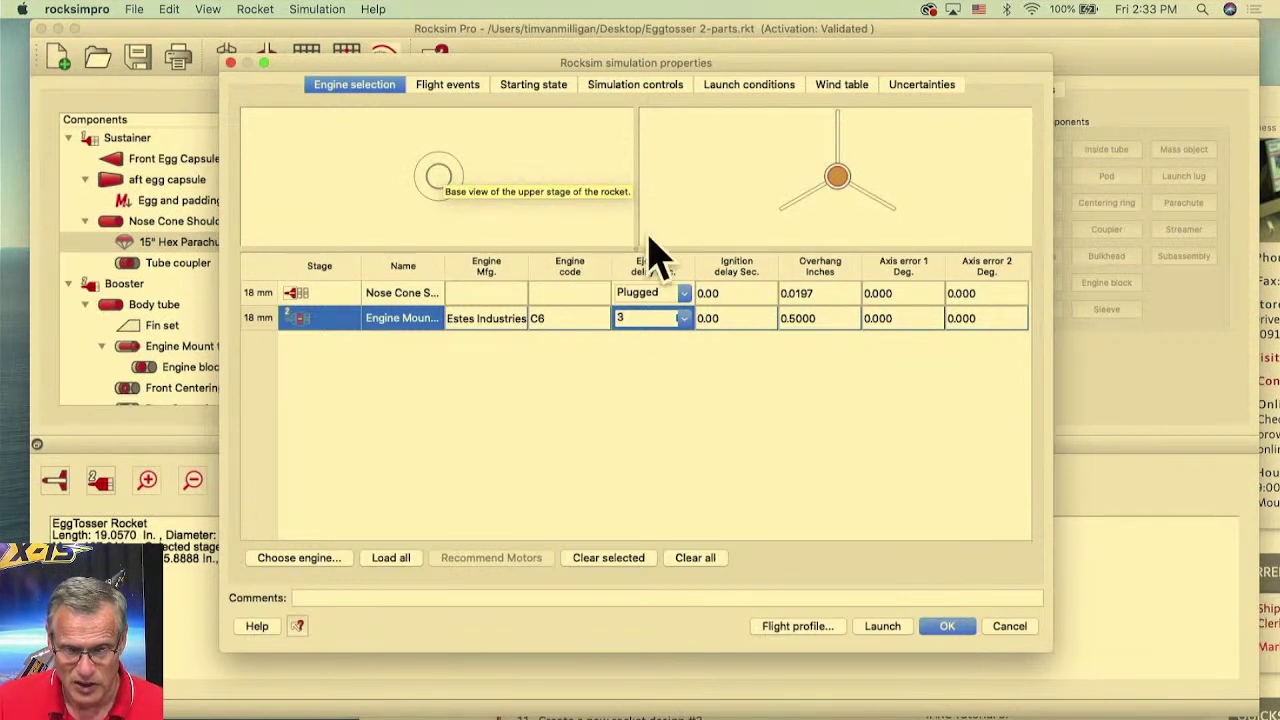
- Set the booster parachute's deployment criterion to Time relative to stage separation in the flight events
click(441, 86)
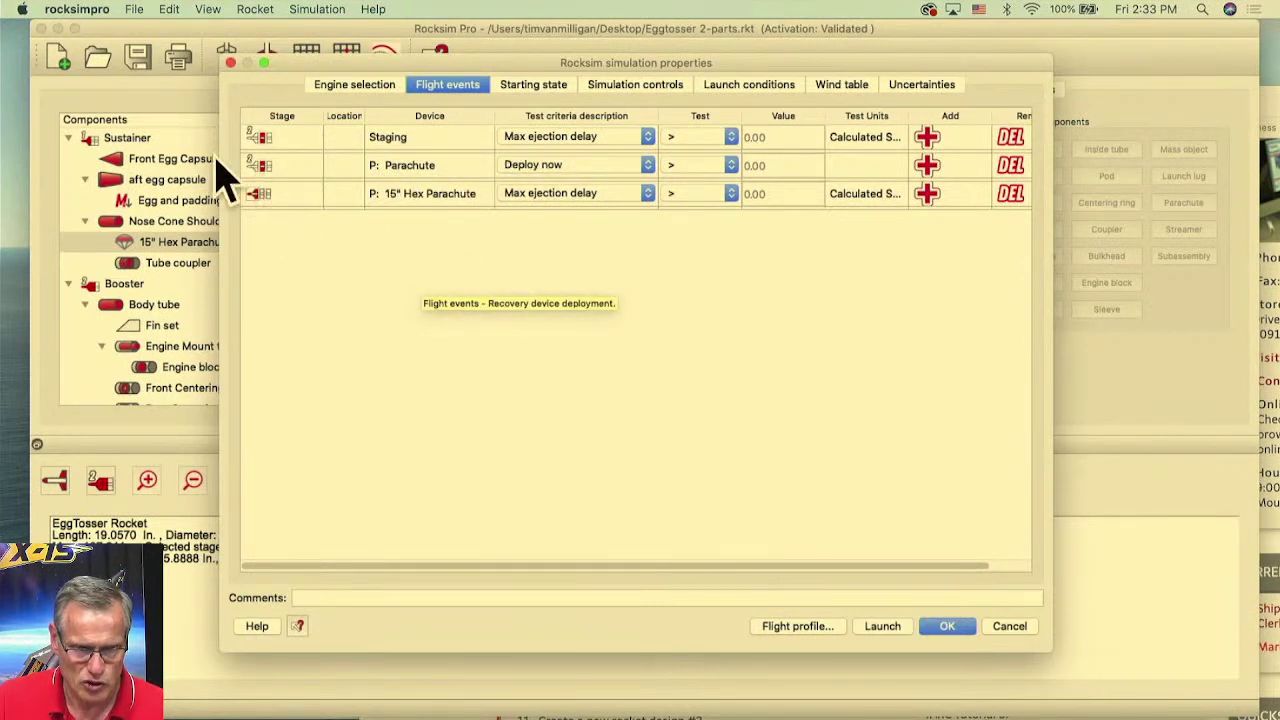
click(541, 172)
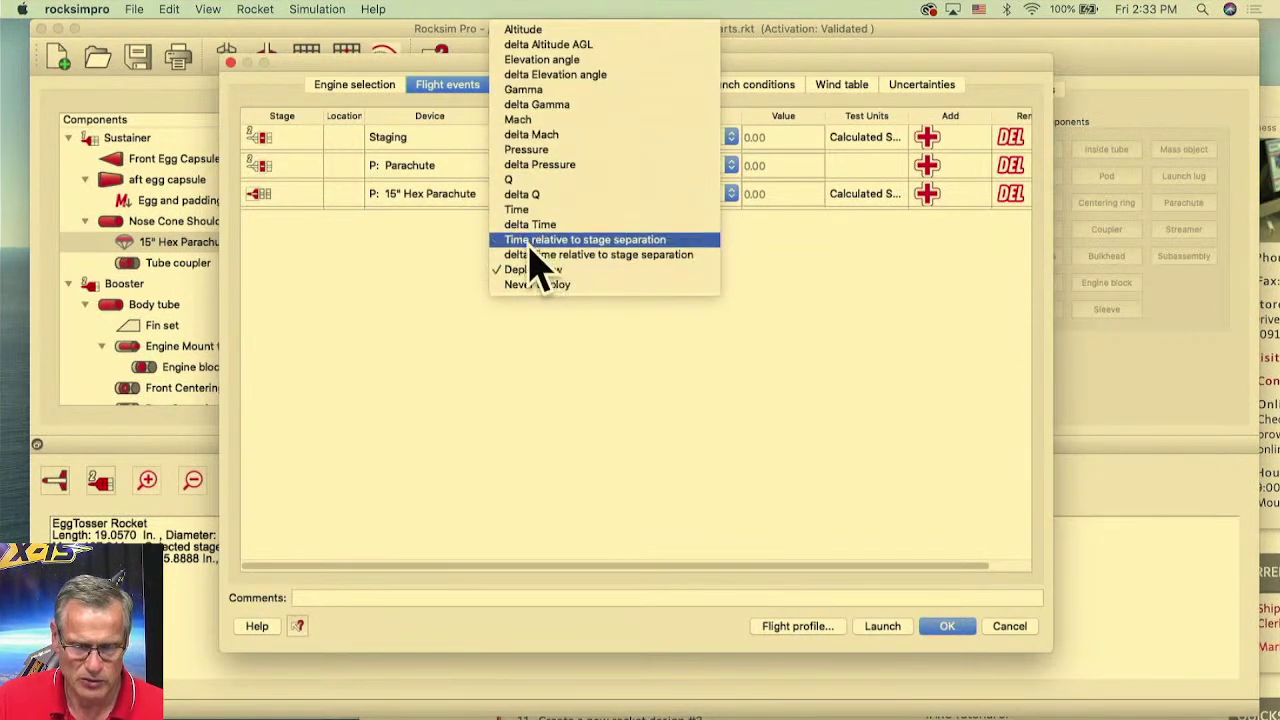
click(588, 240)
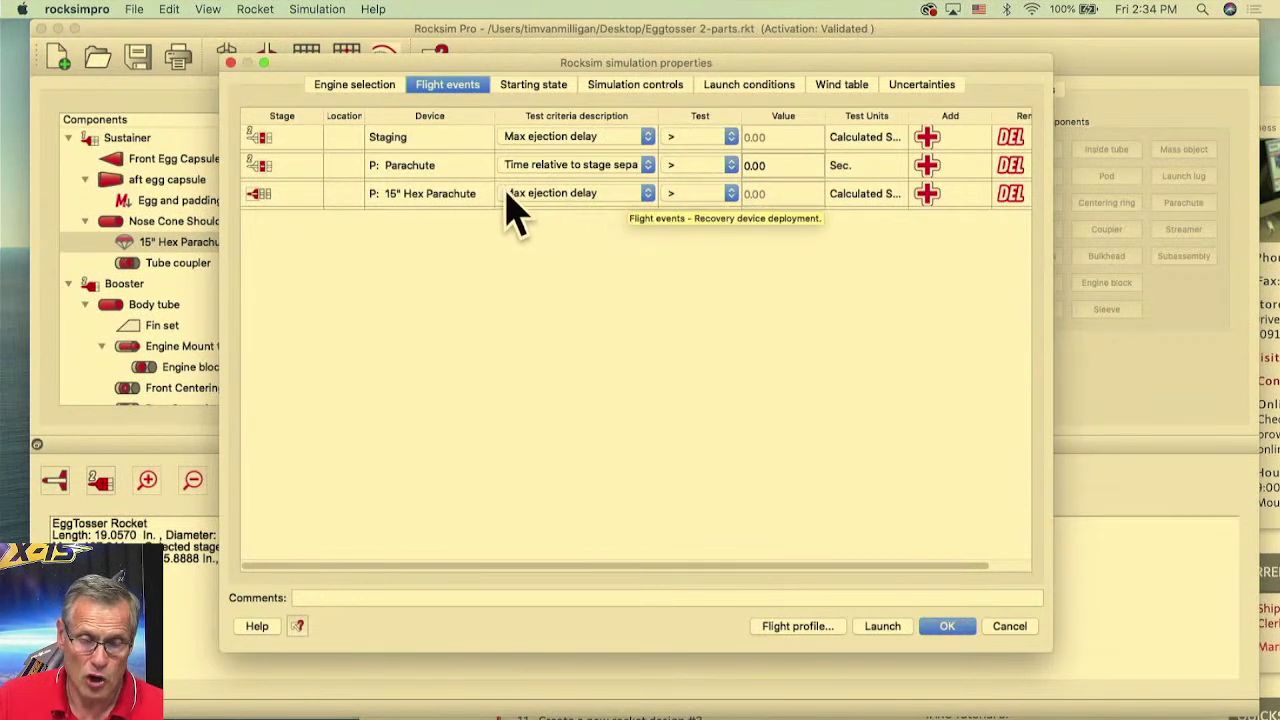
- Check the booster engine's ejection delay and set the 15" Hex Parachute's deployment criterion to Apogee
click(340, 86)
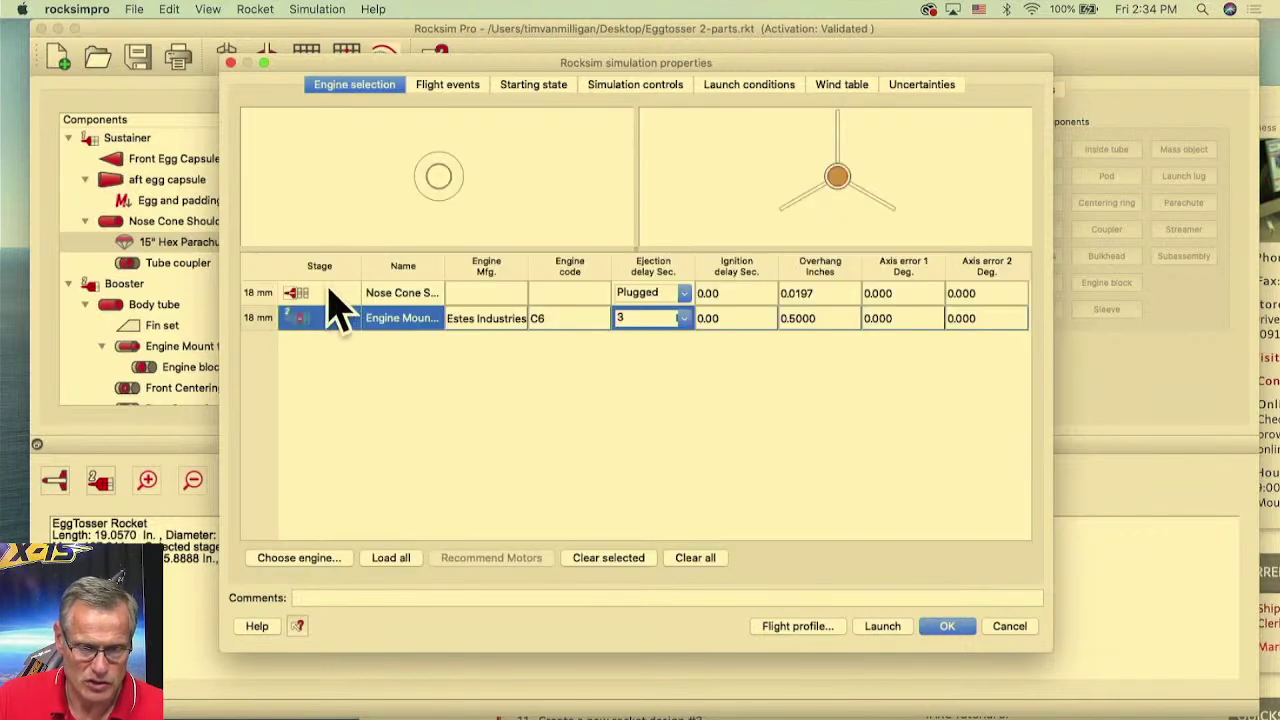
text(3)
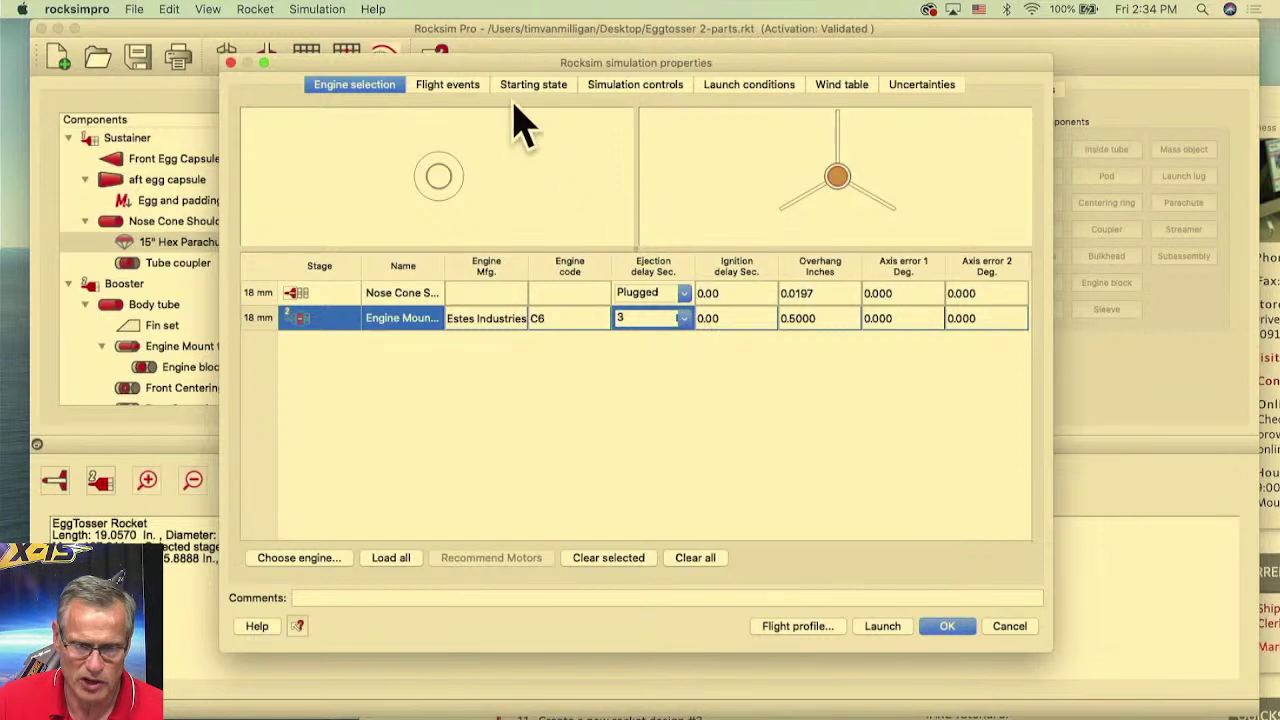
click(448, 88)
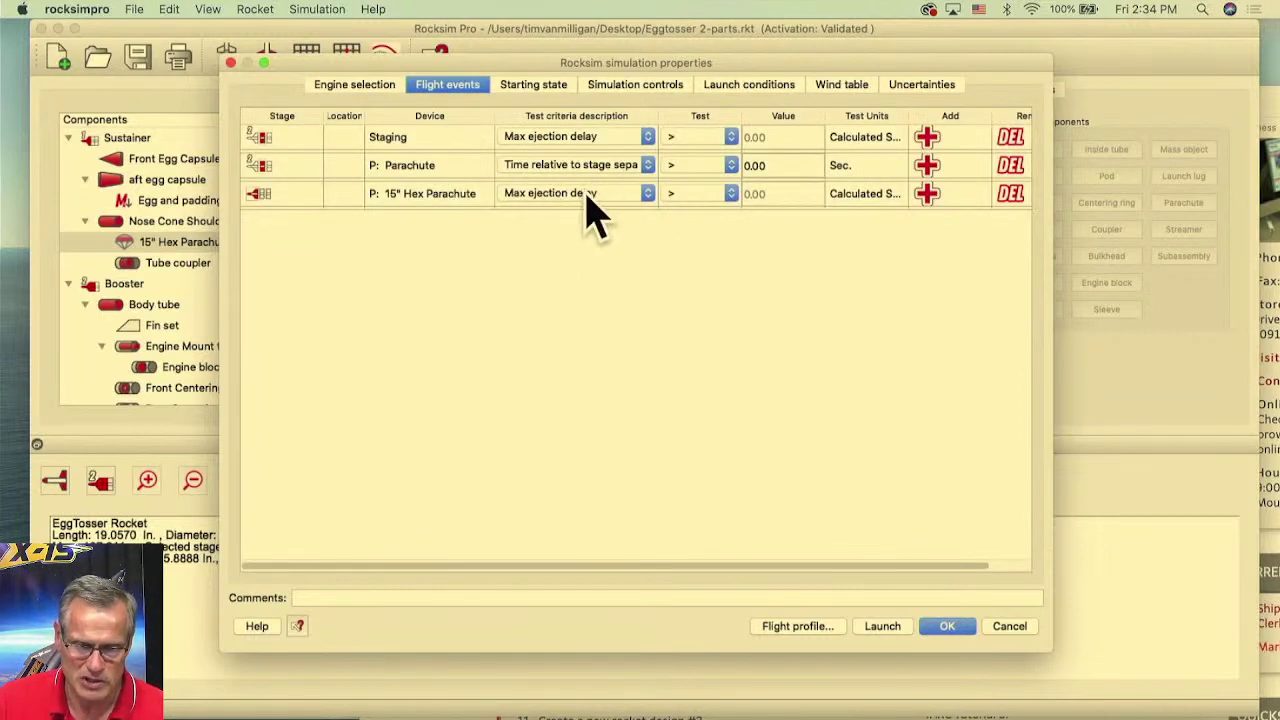
click(589, 207)
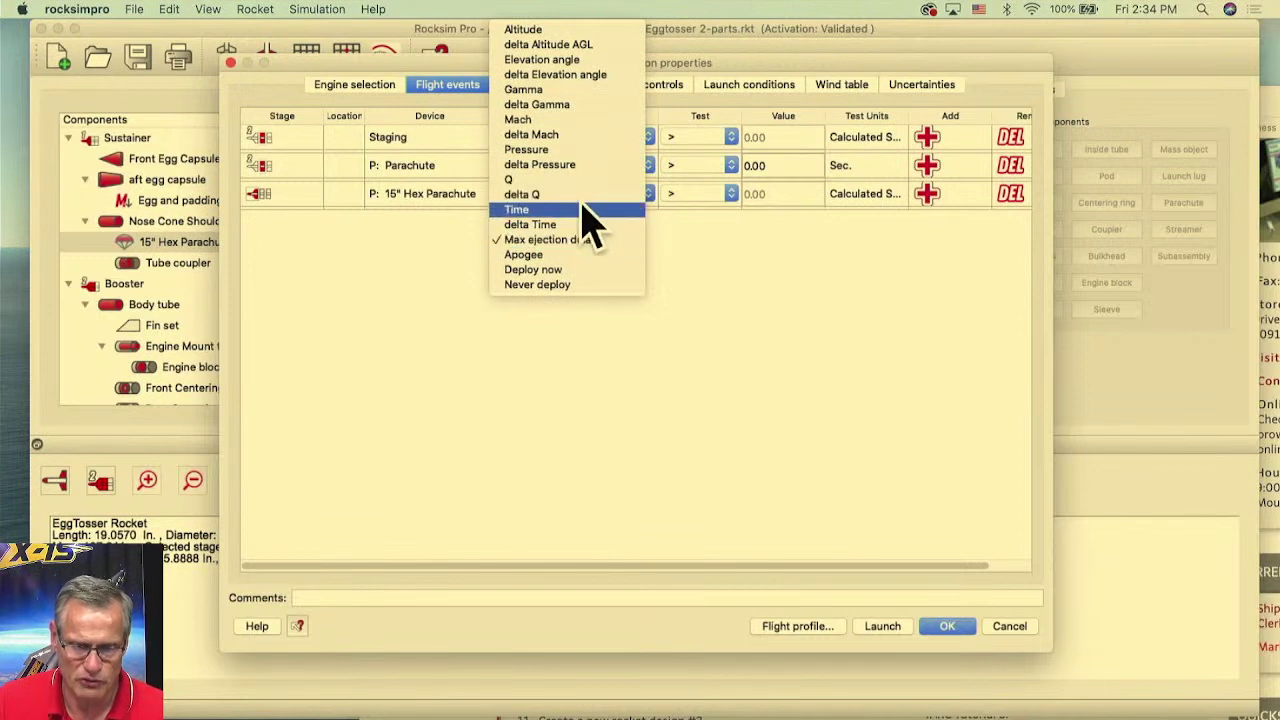
click(521, 255)
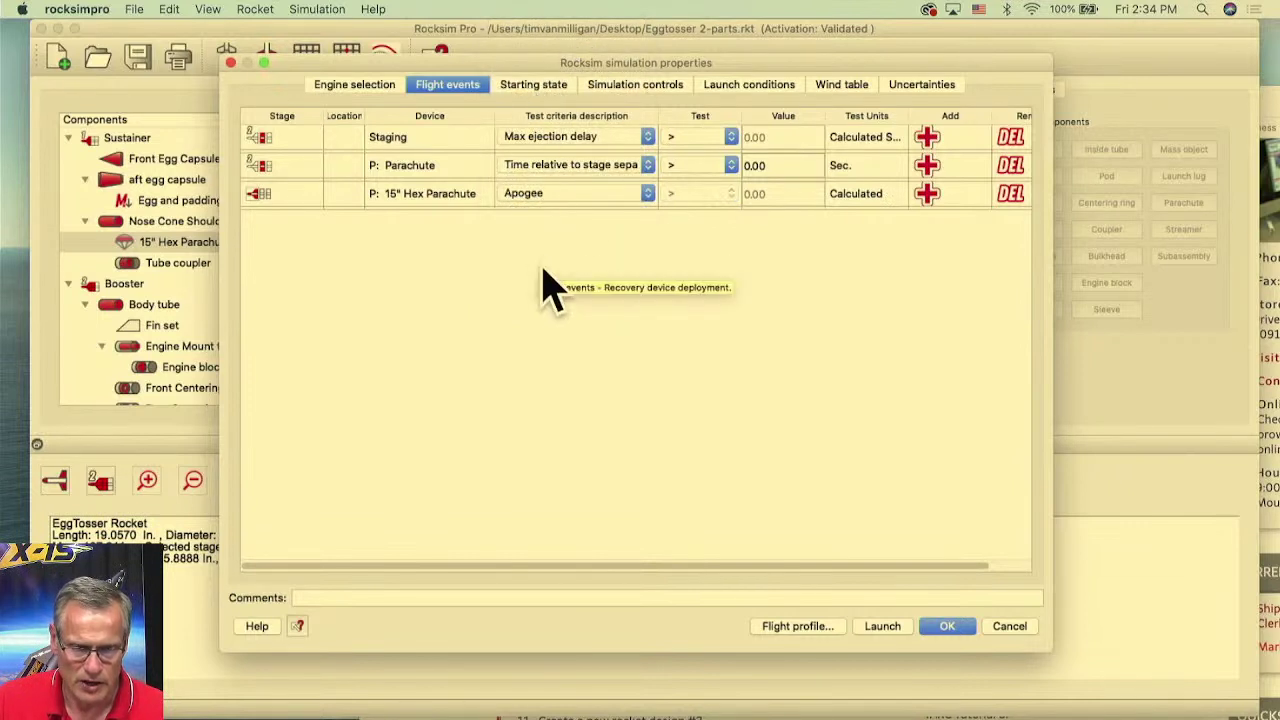
- Set the launch guide angle from vertical to 3.375 degrees and review the simulation controls, launch conditions and wind table
click(533, 88)
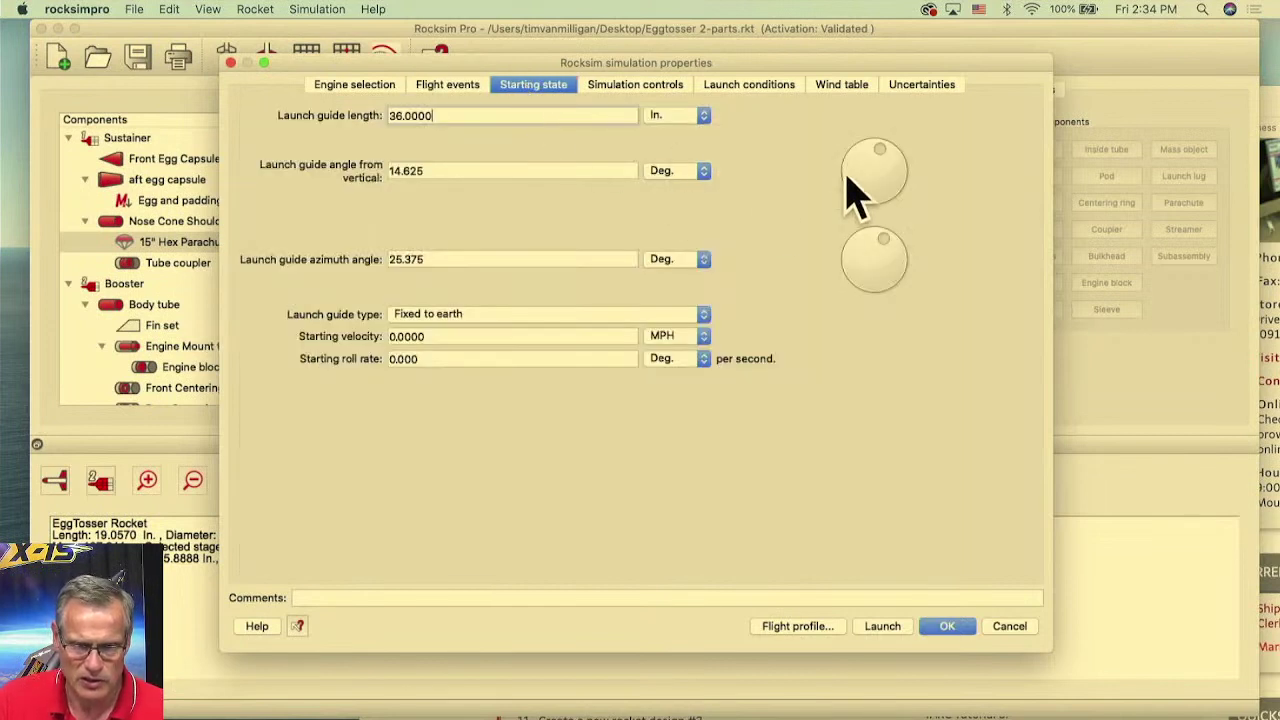
drag(881, 152, 876, 147)
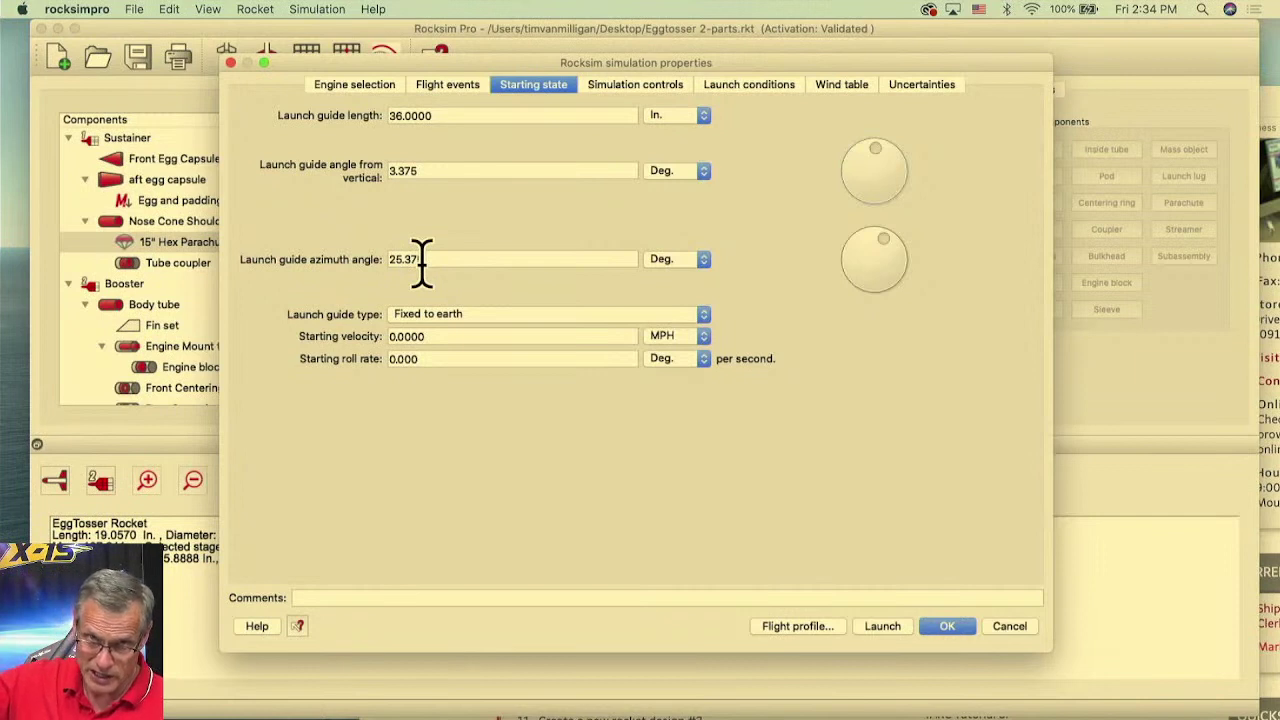
click(655, 88)
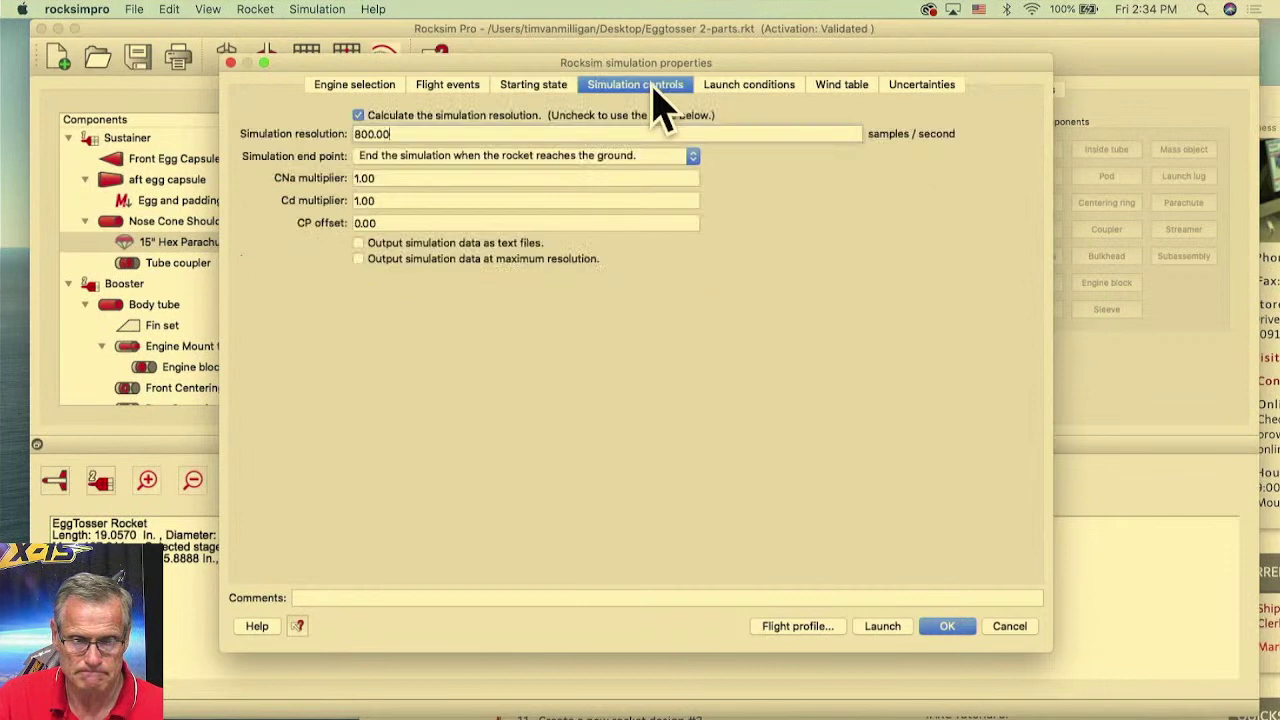
click(722, 88)
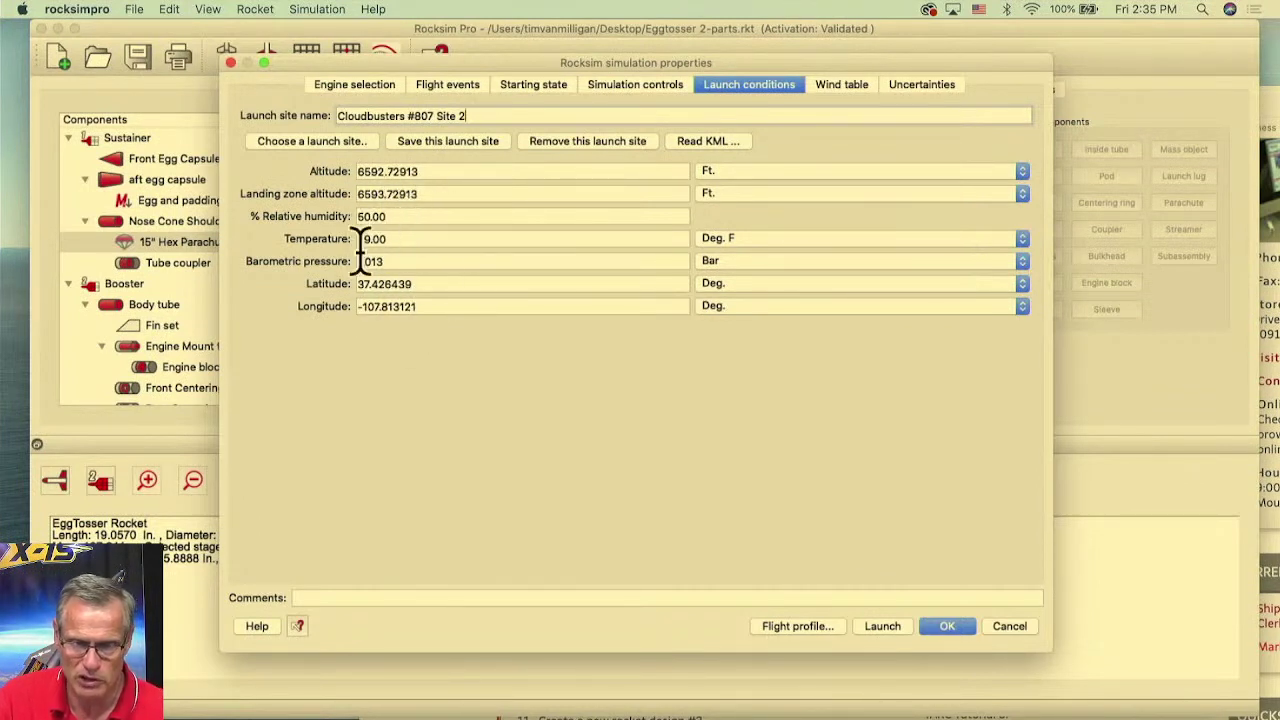
click(845, 88)
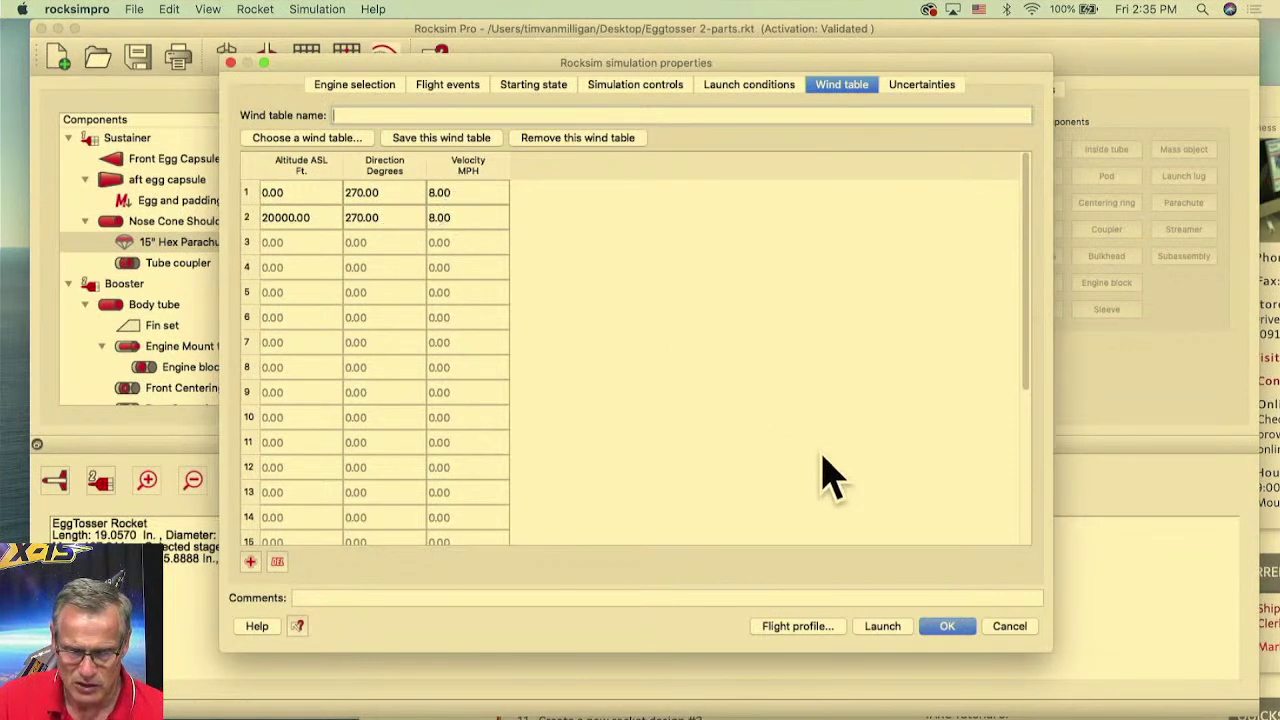
- Run the simulation with its 3D flight profile, then close the visualizer and rerun the simulation
click(797, 626)
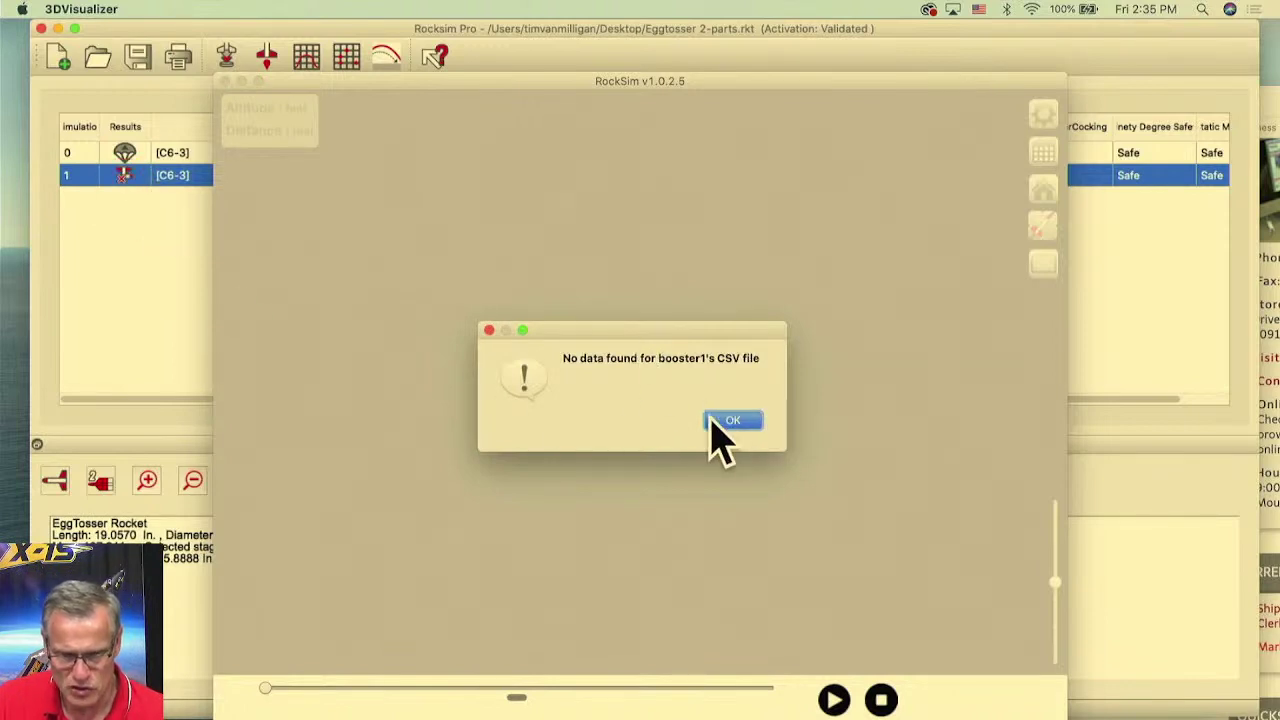
click(732, 421)
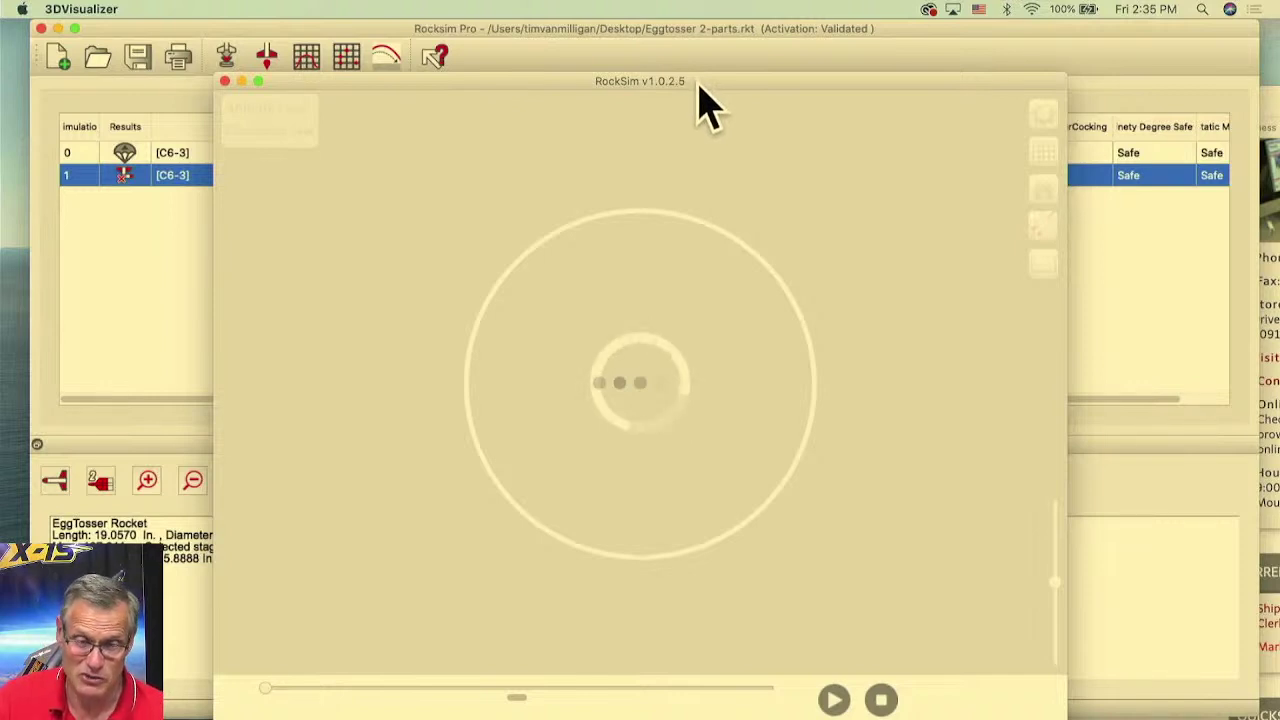
drag(700, 85, 700, 47)
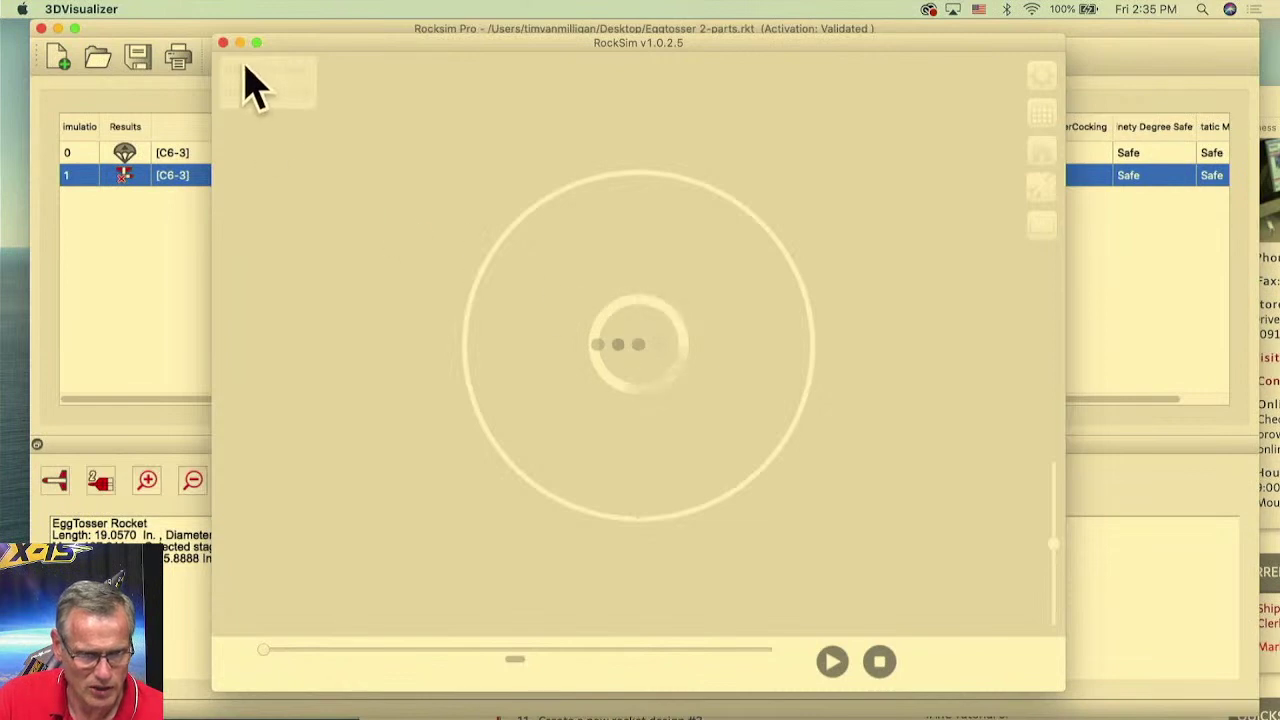
click(223, 43)
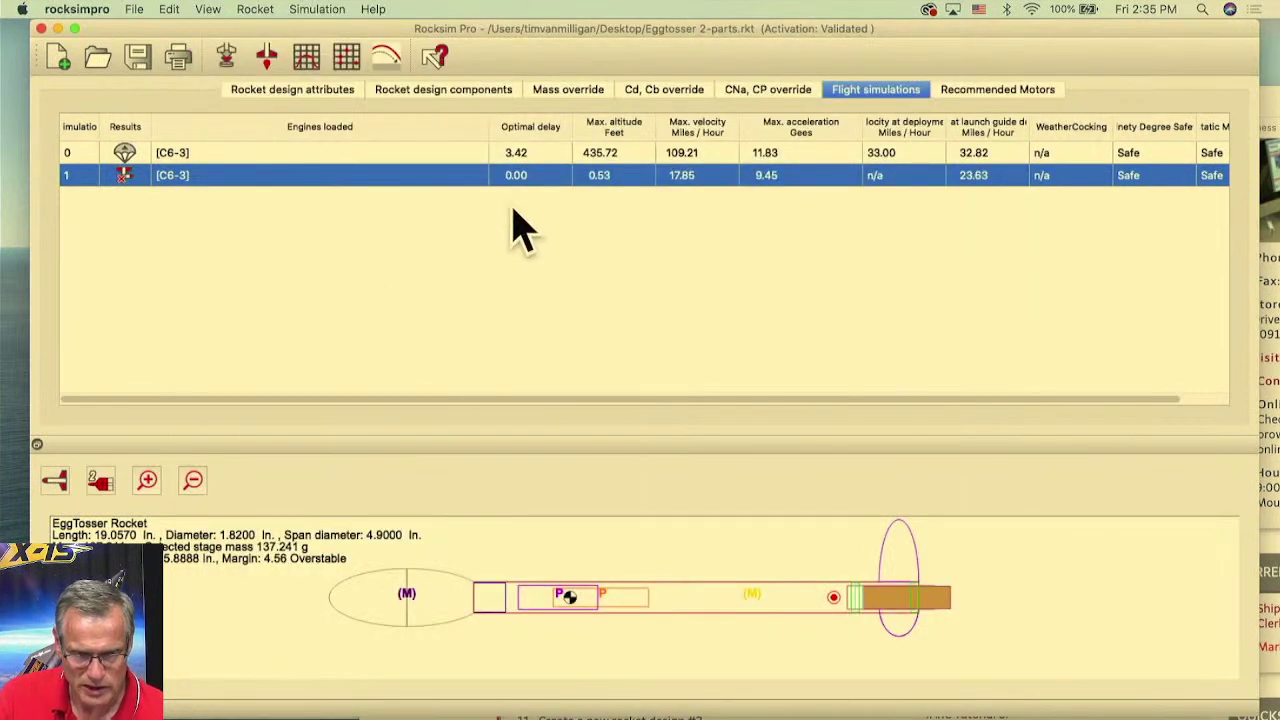
click(267, 58)
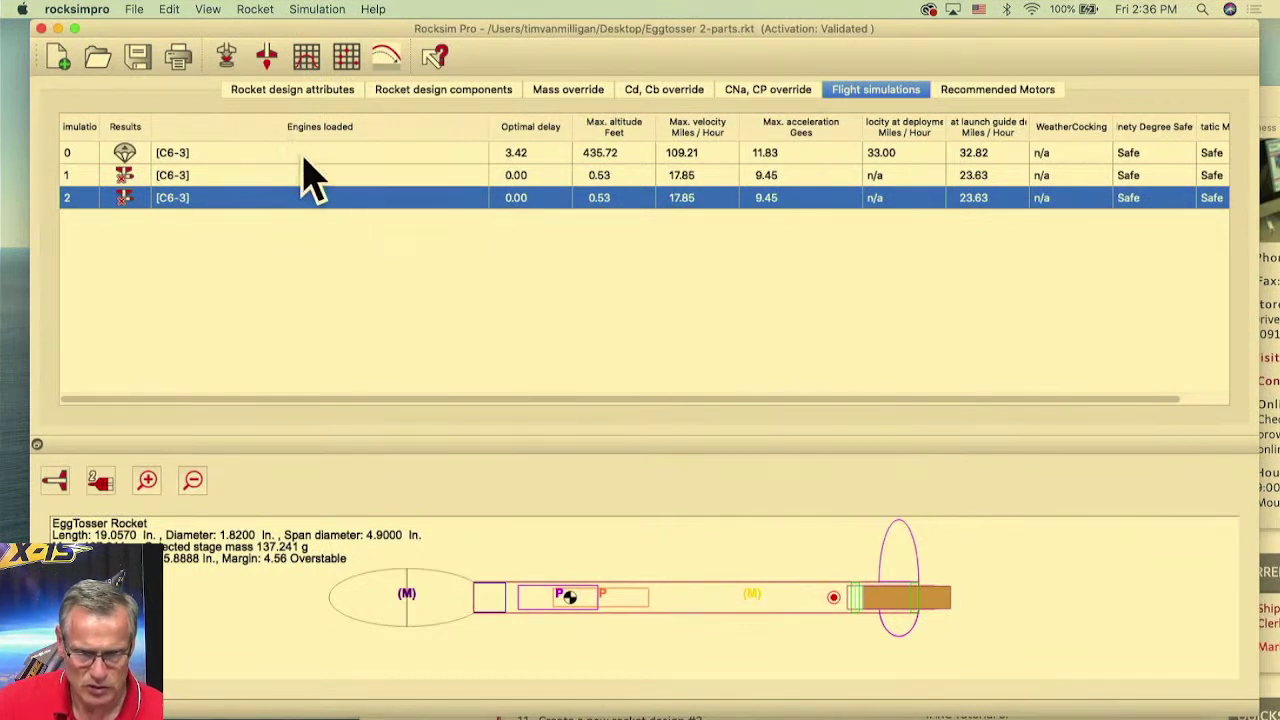
- Set the 15" Hex Parachute's deployment criterion to Never deploy and launch the simulation
click(229, 62)
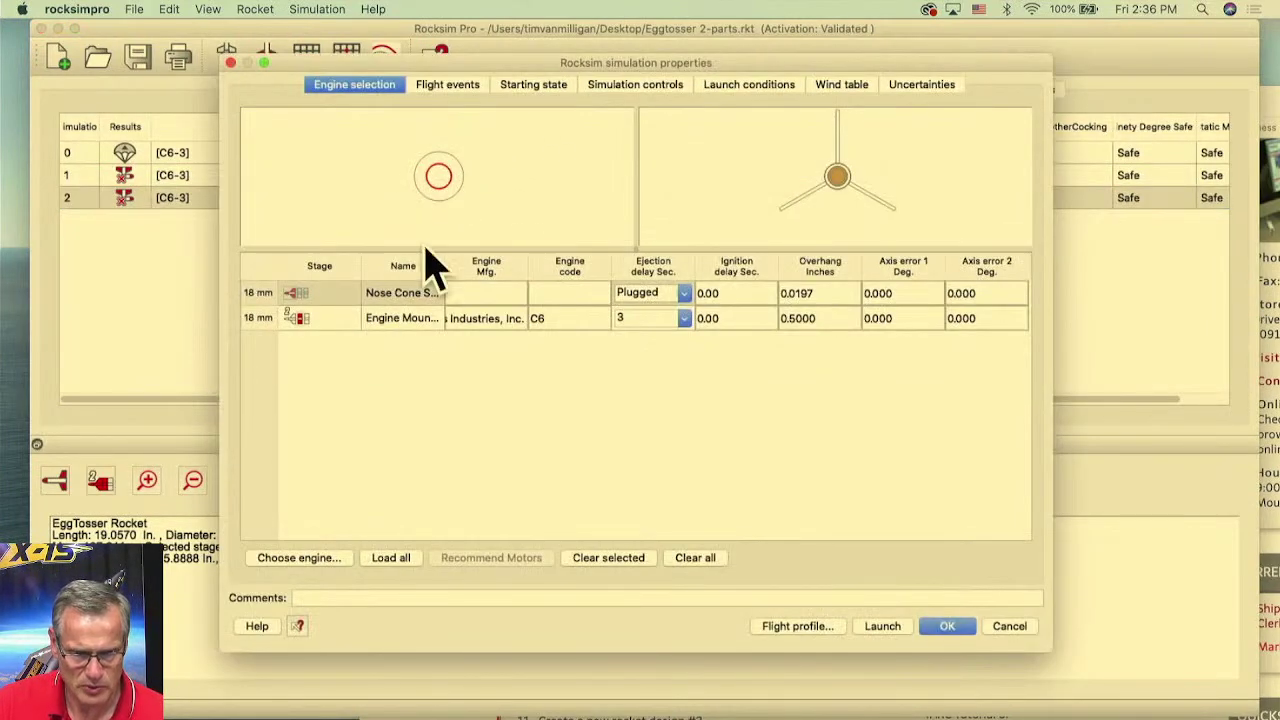
click(443, 84)
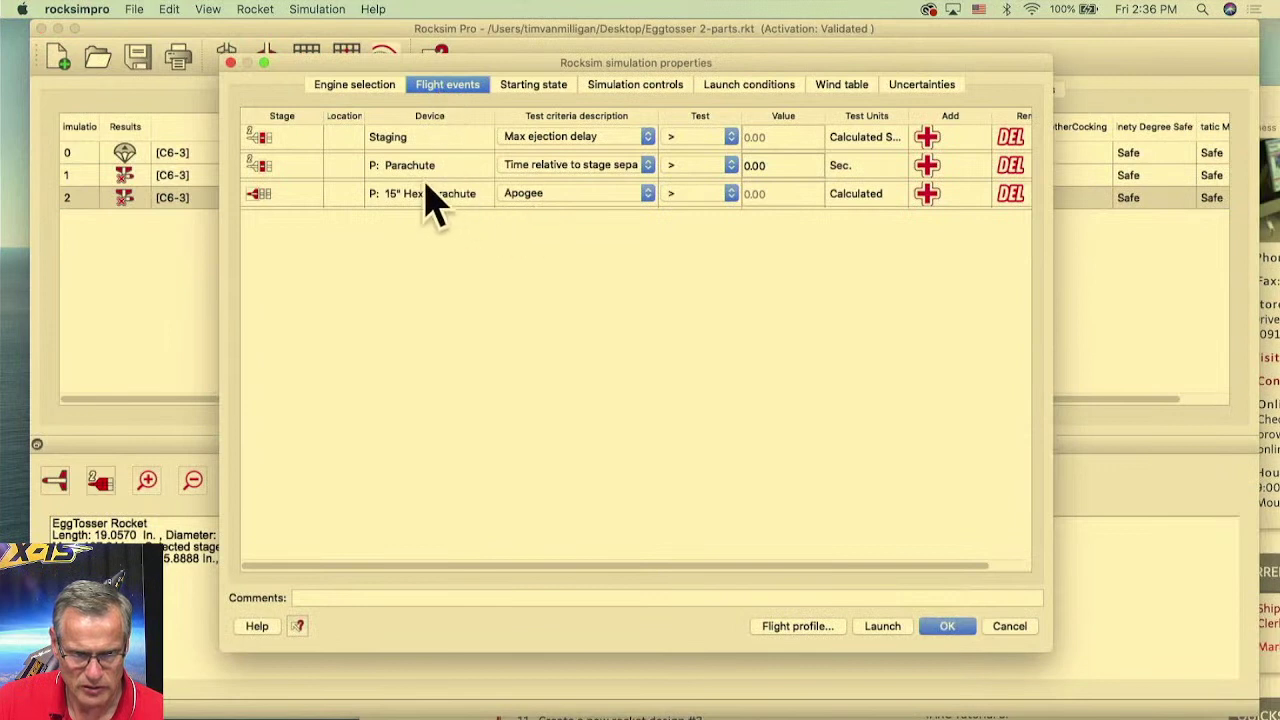
click(541, 193)
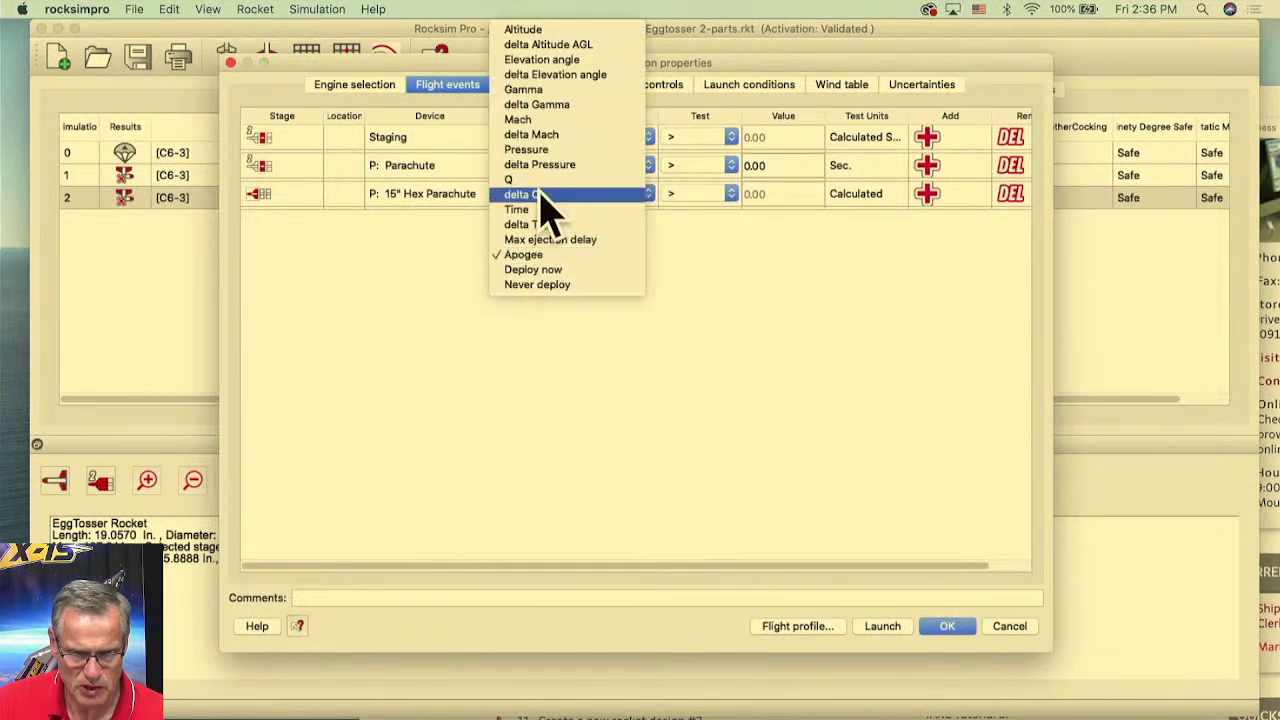
click(547, 286)
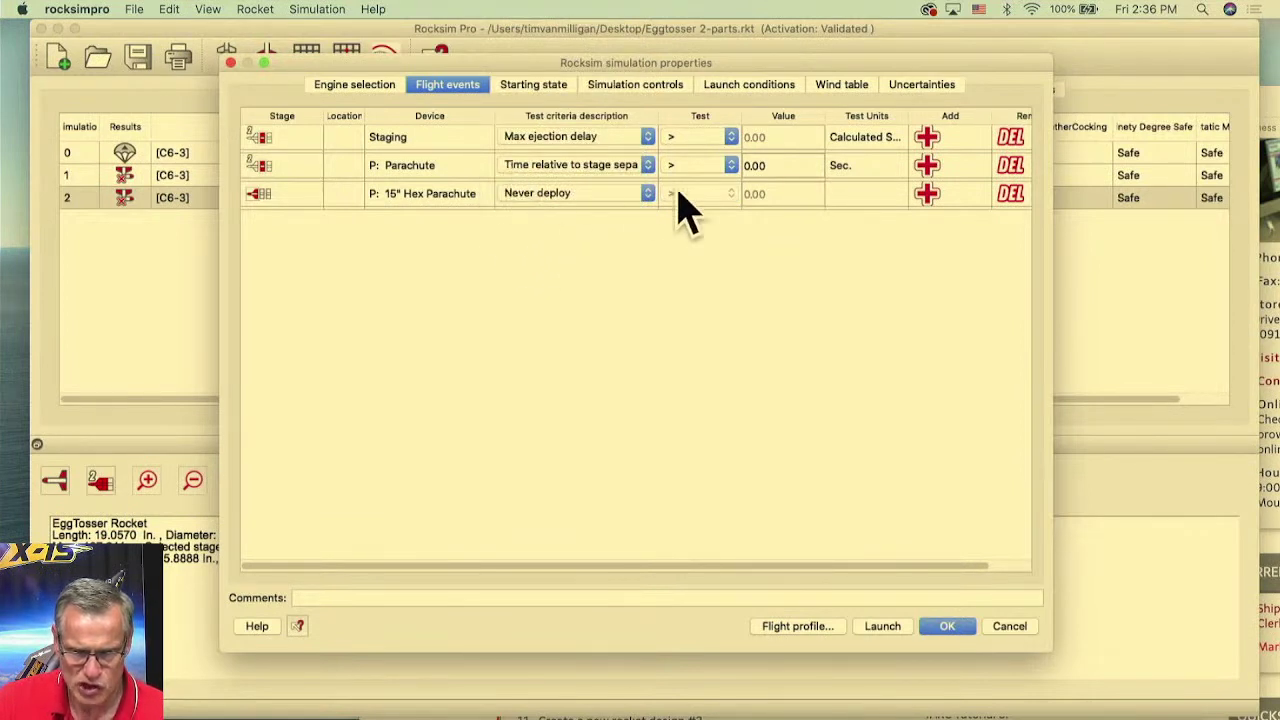
click(888, 628)
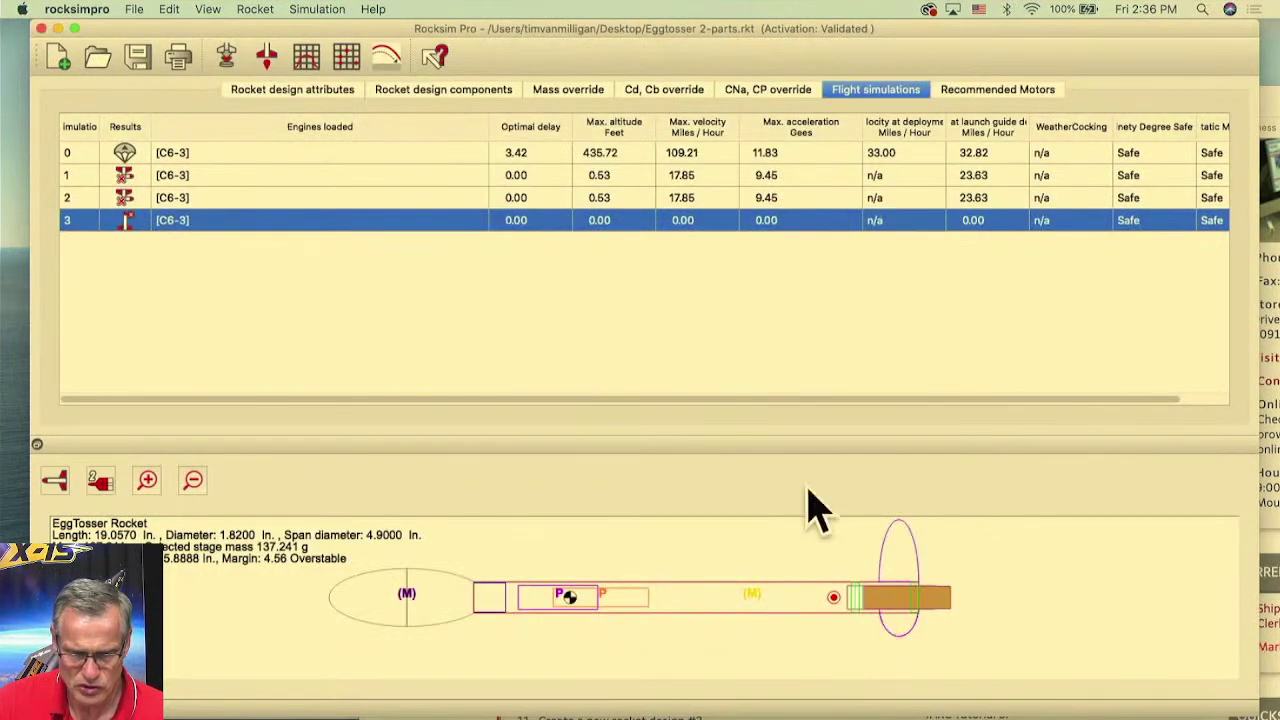
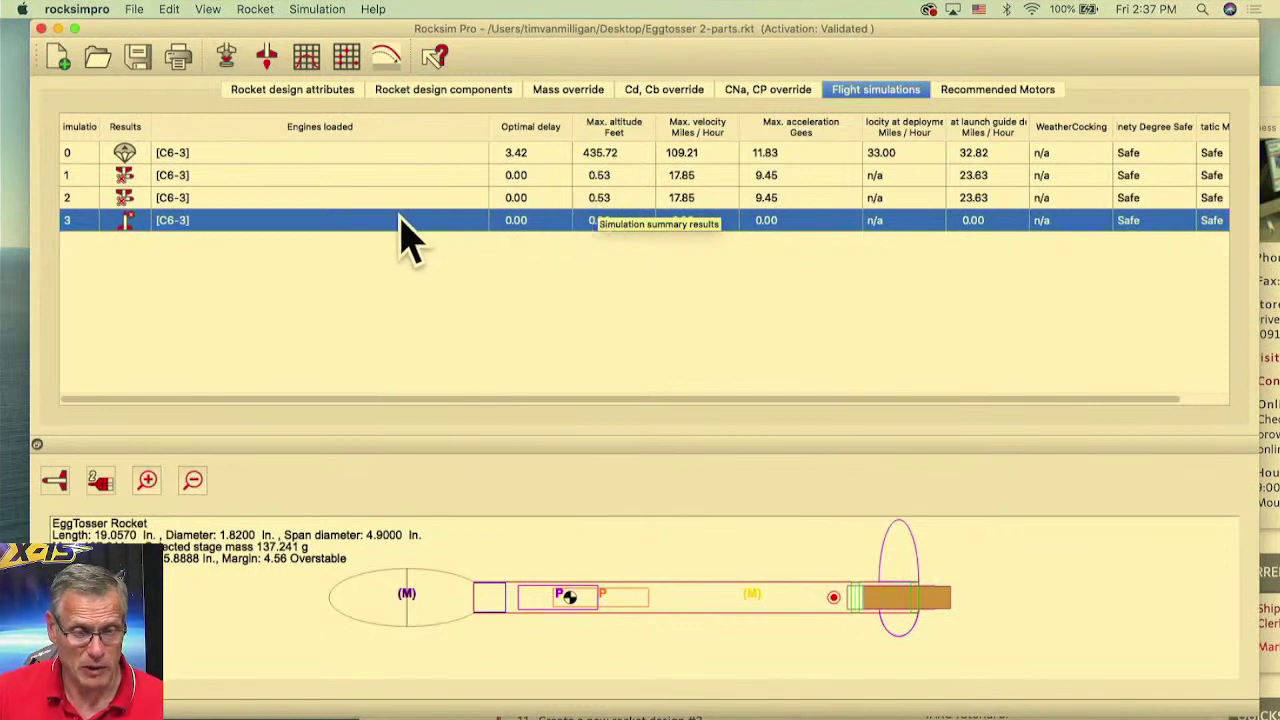
- Load the Estes 1/2A6 engine into the nose cone stage with a 2-second ejection delay and 0 in. engine overhang
click(226, 56)
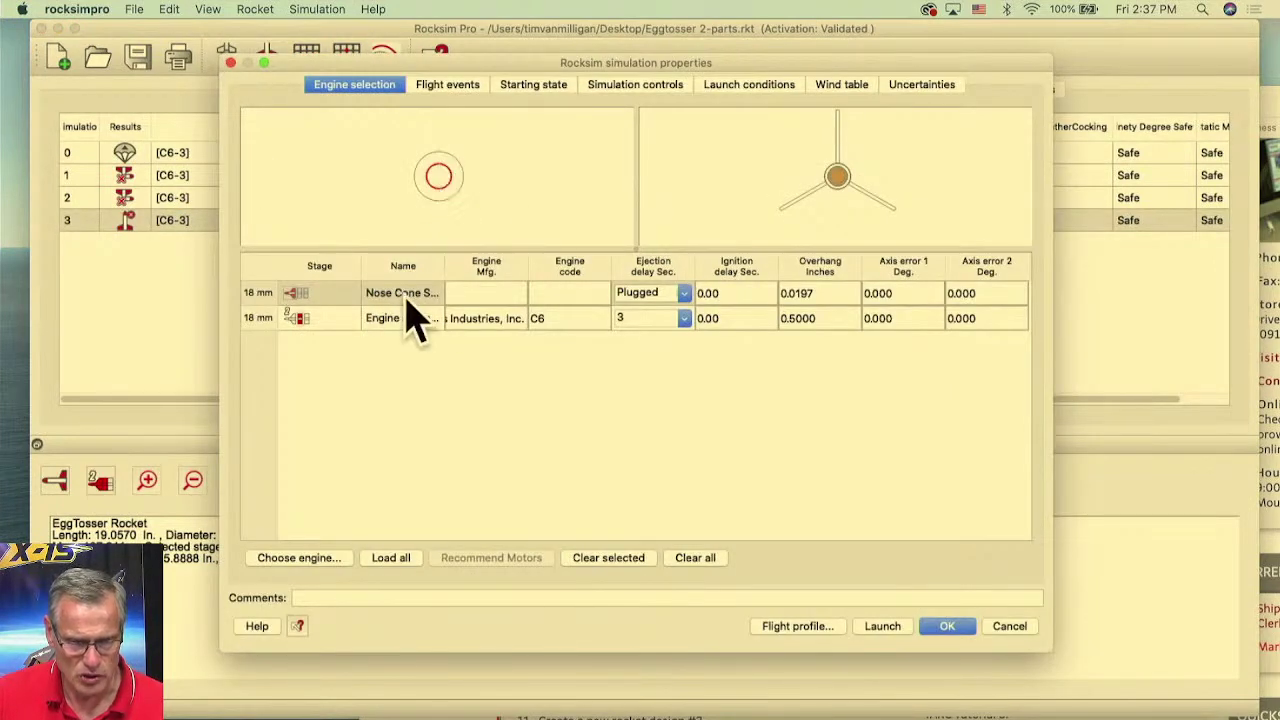
click(403, 294)
click(303, 557)
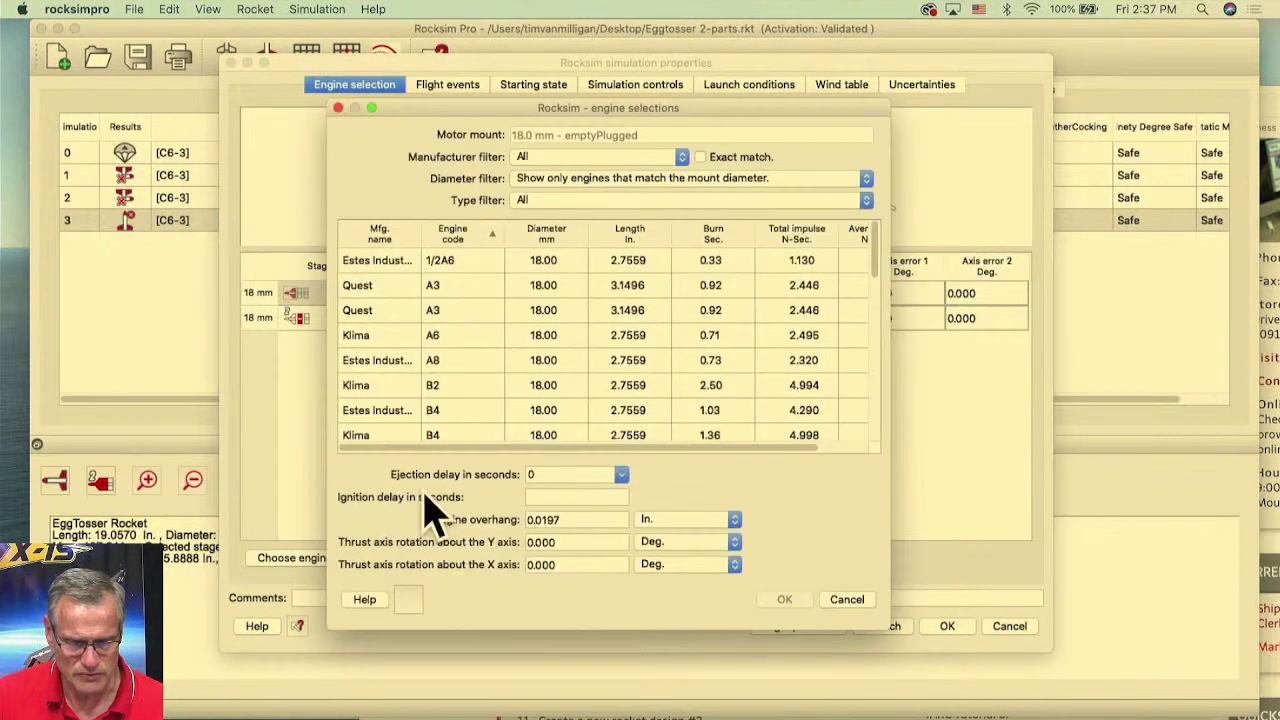
click(446, 288)
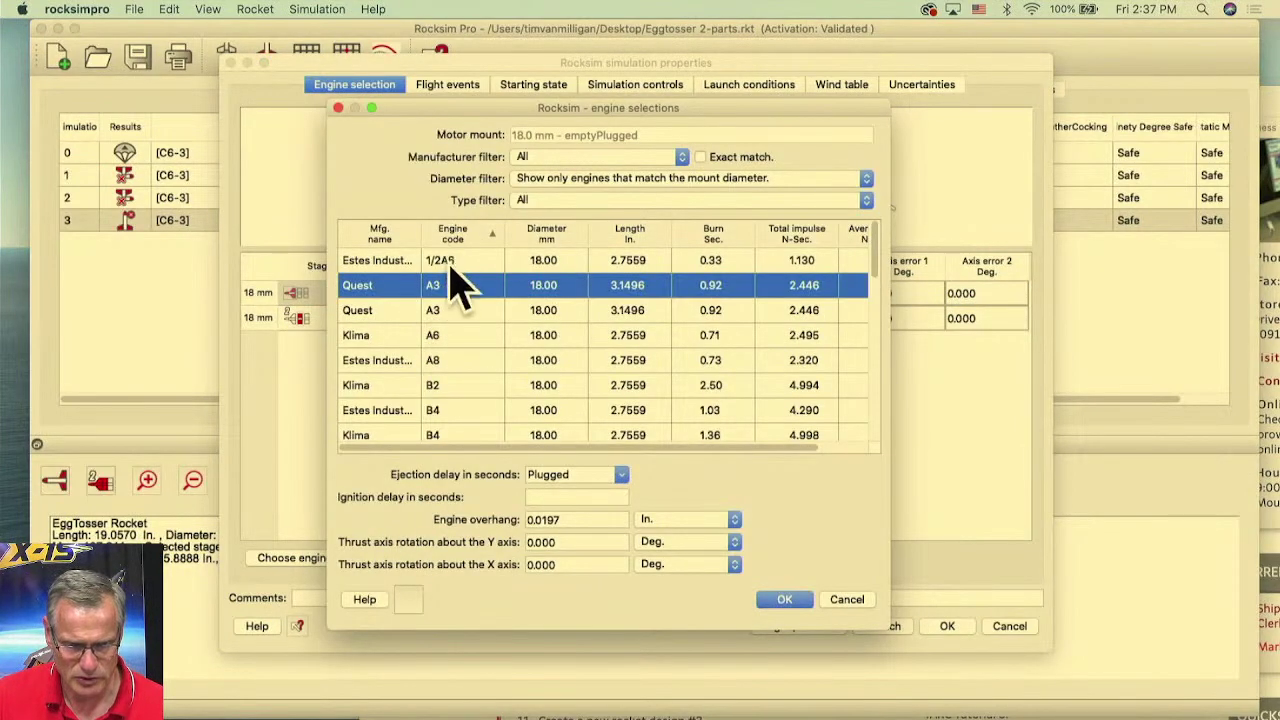
click(451, 261)
click(620, 476)
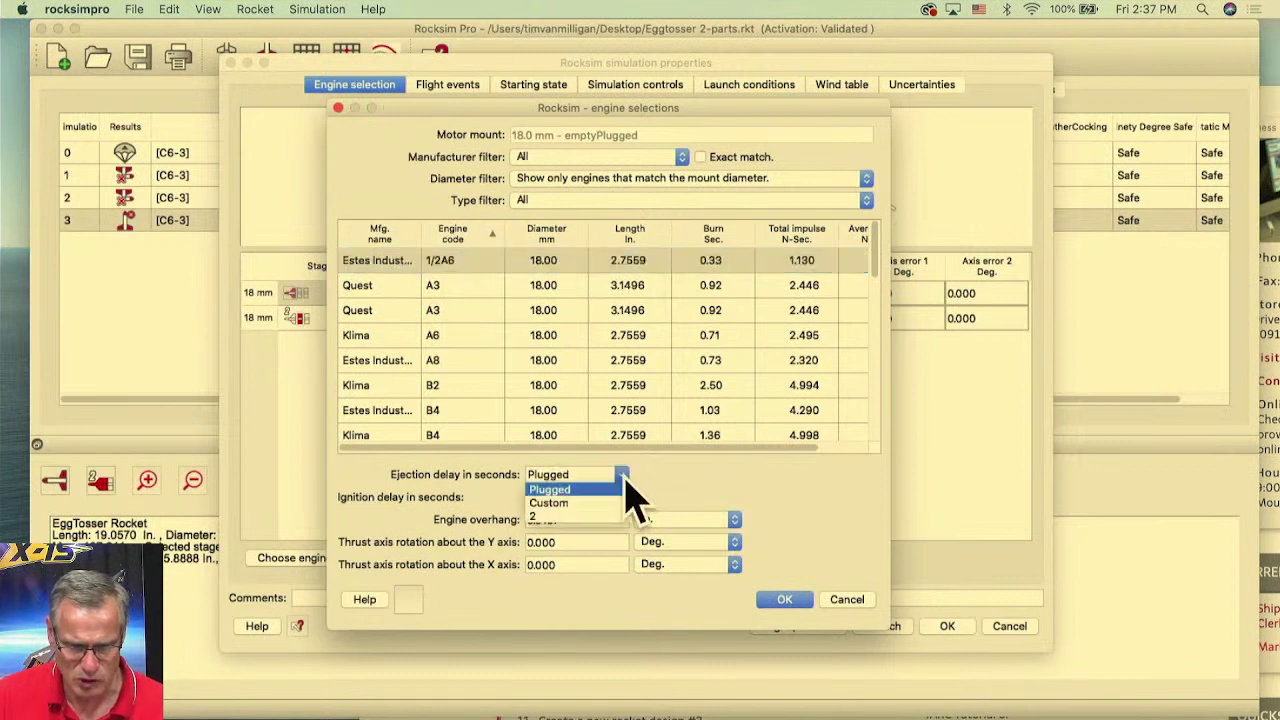
click(565, 519)
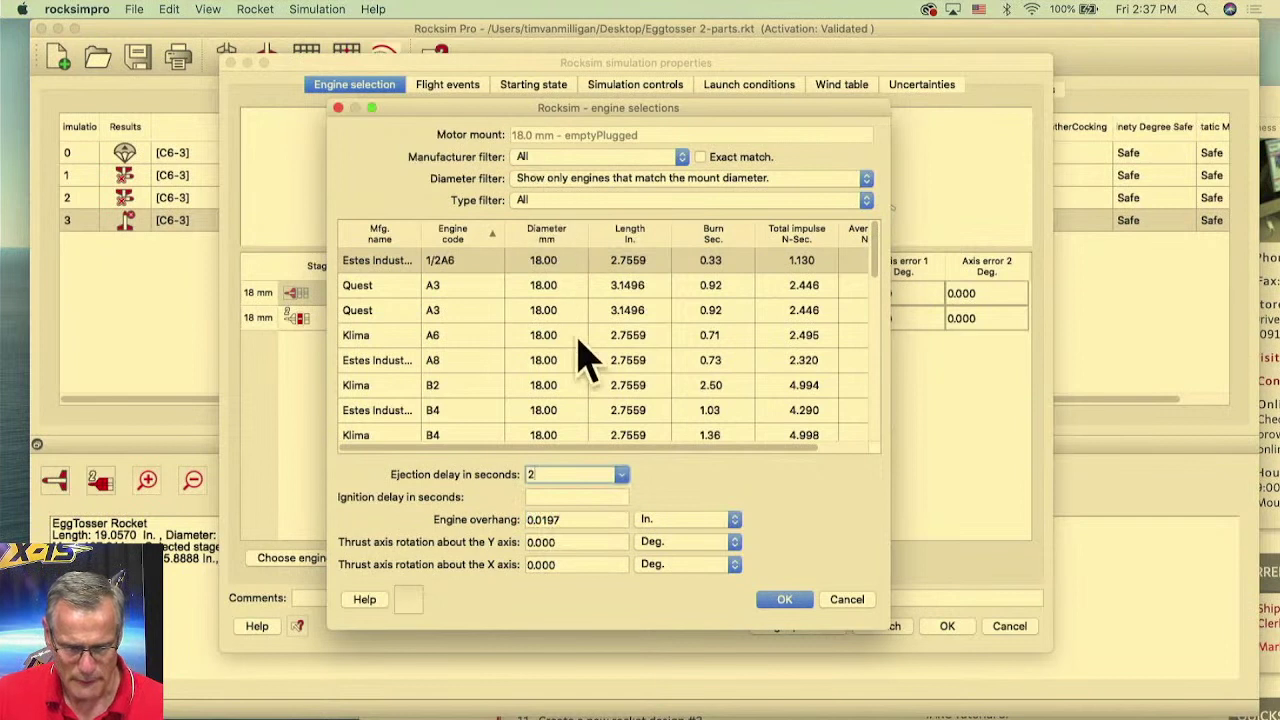
key(Tab)
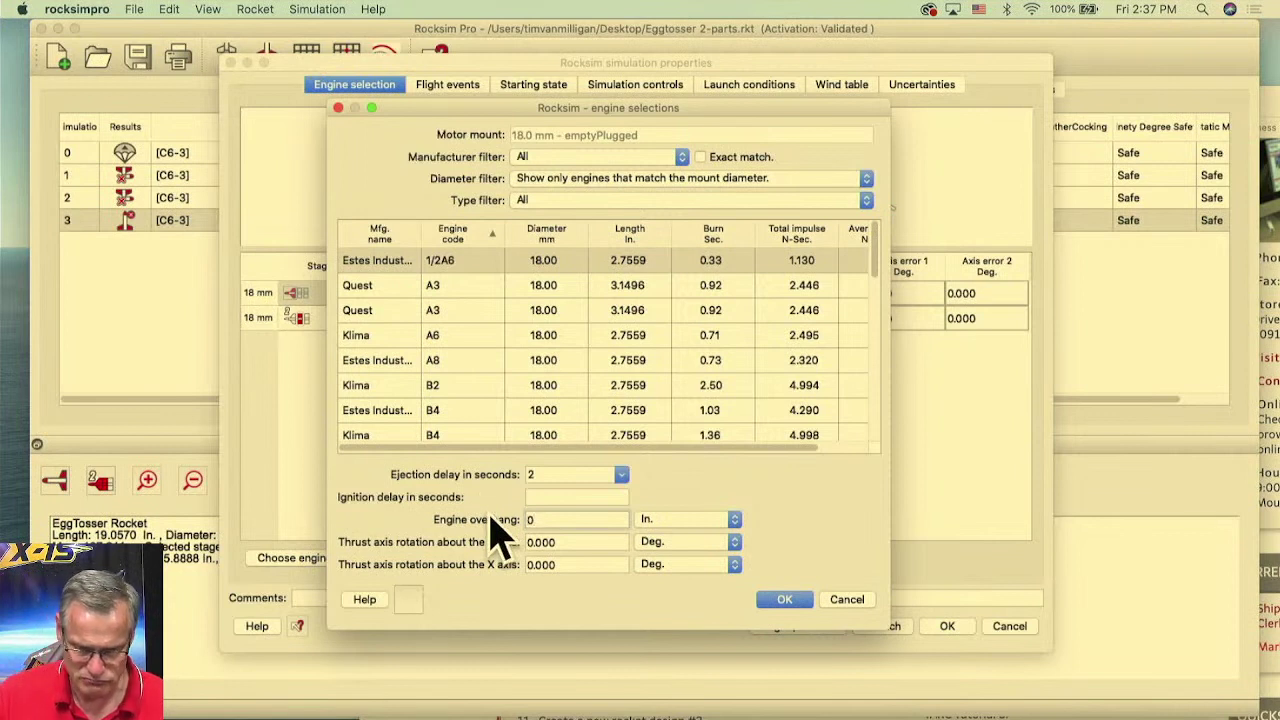
click(784, 600)
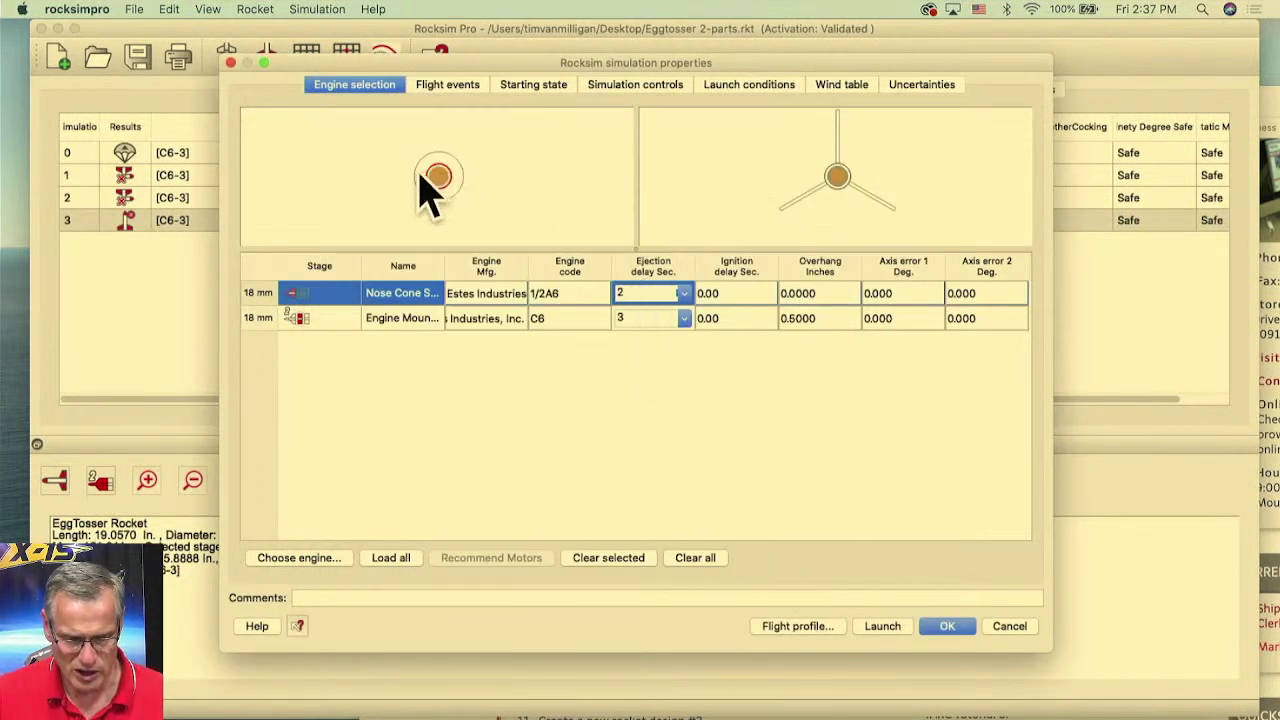
click(940, 626)
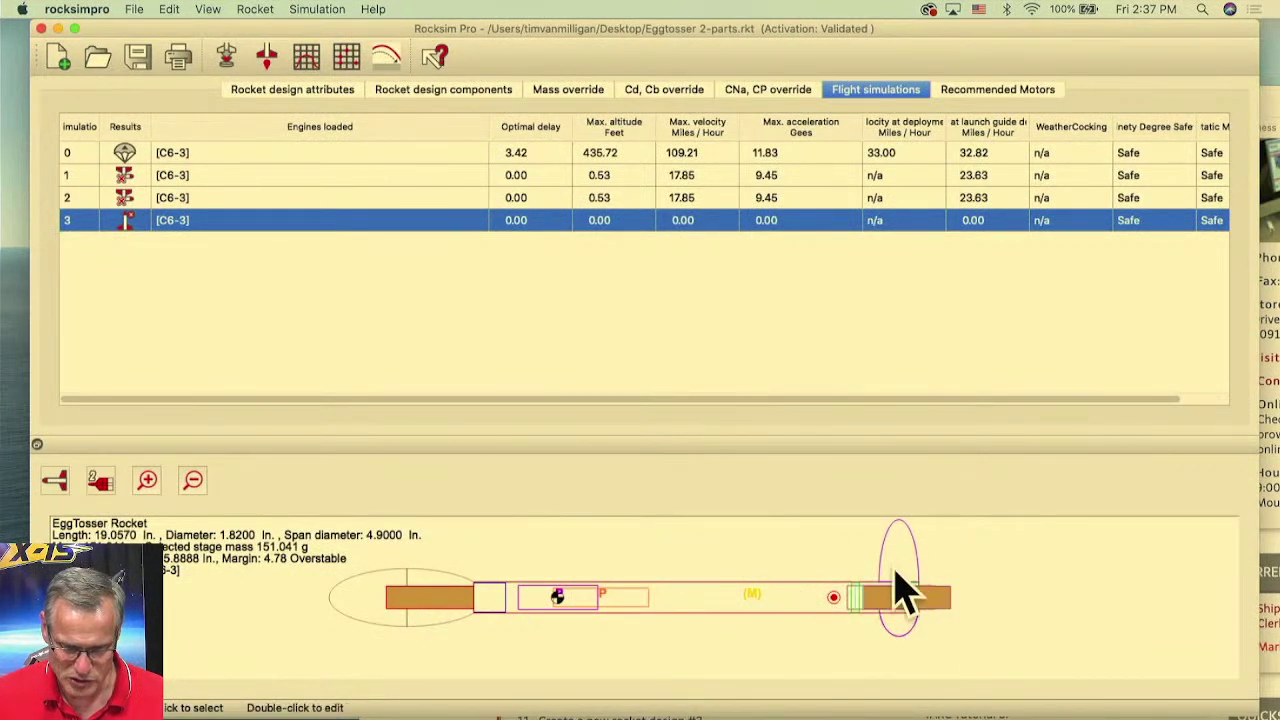
- Check the staging event's criteria and set the booster C6 engine's ejection delay to 0 seconds
click(228, 60)
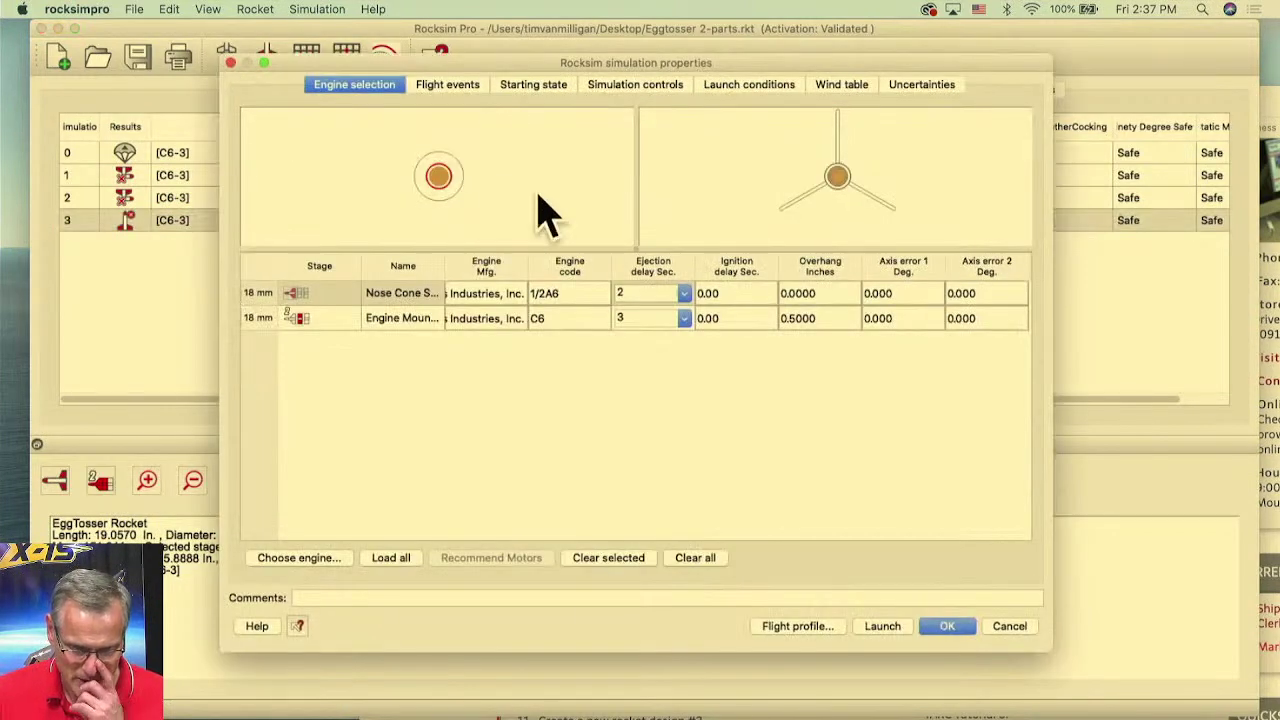
click(447, 86)
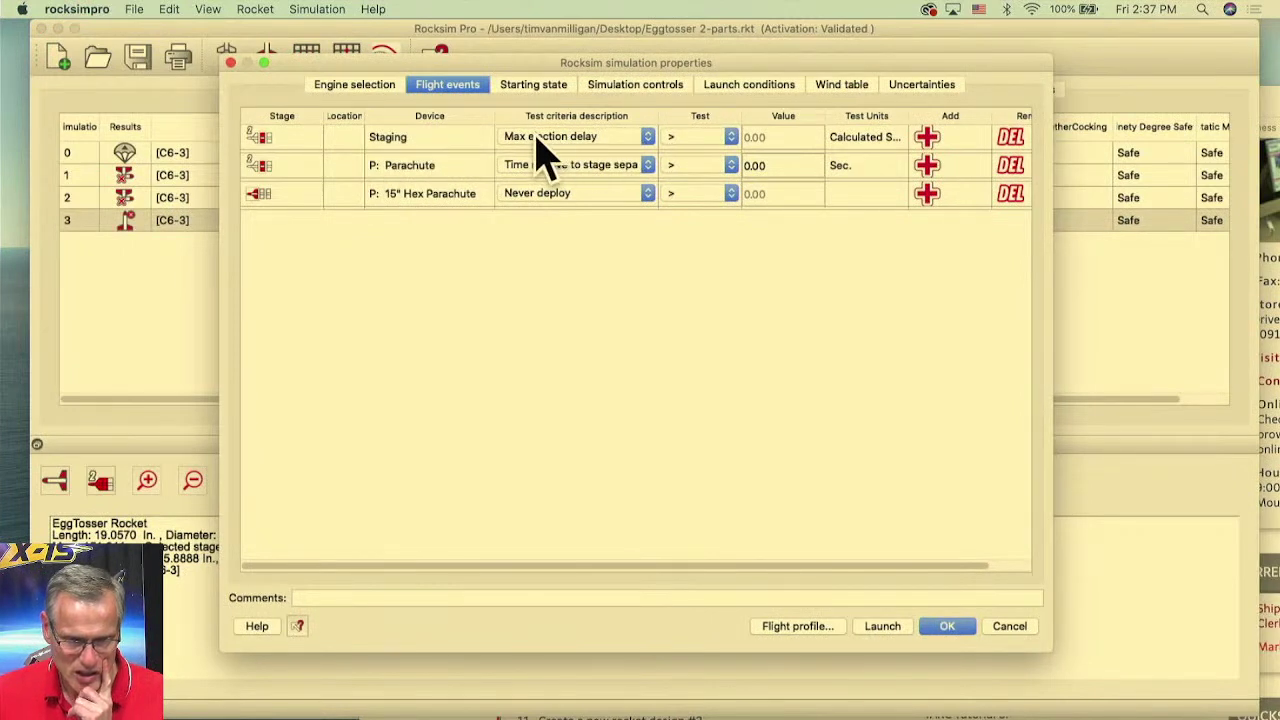
click(630, 138)
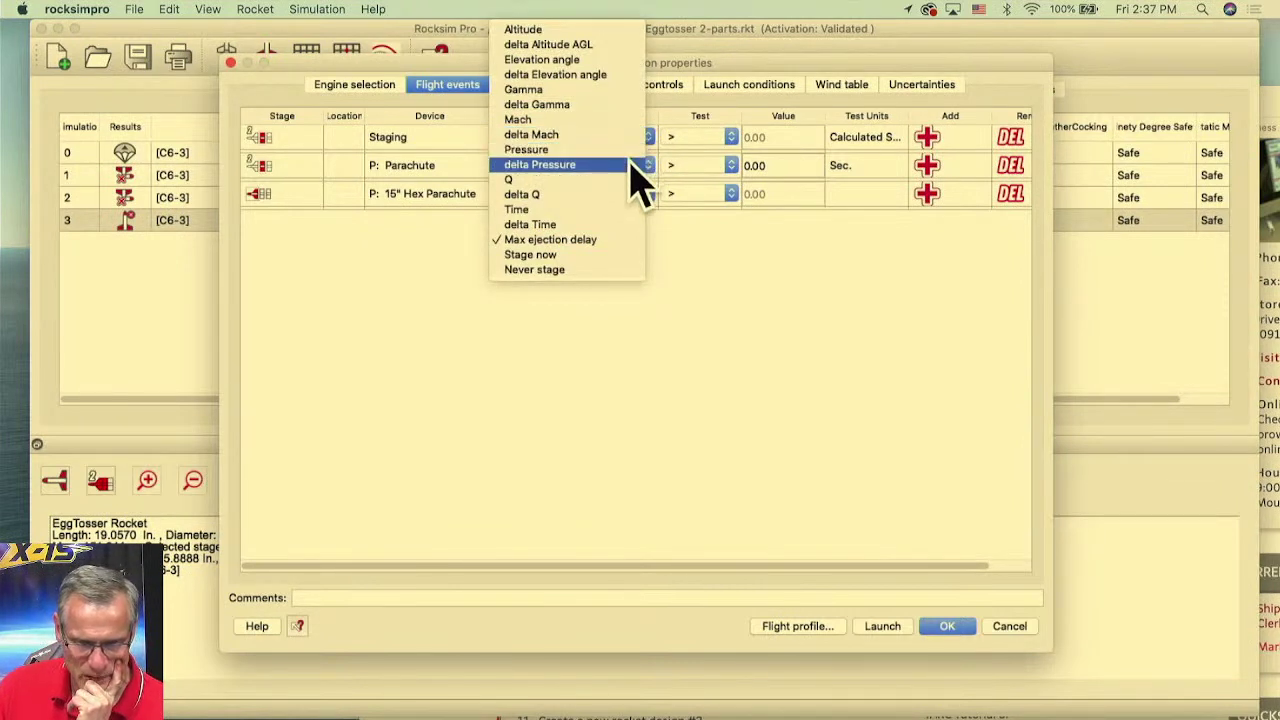
click(728, 250)
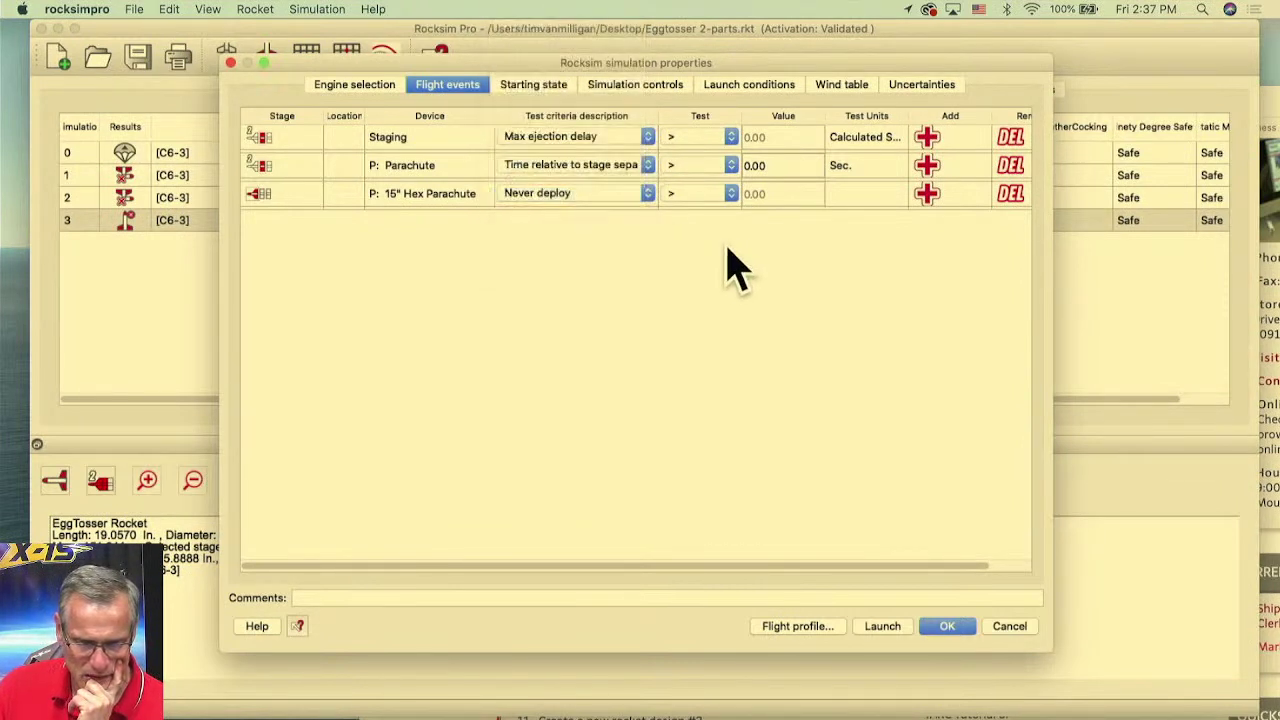
click(354, 86)
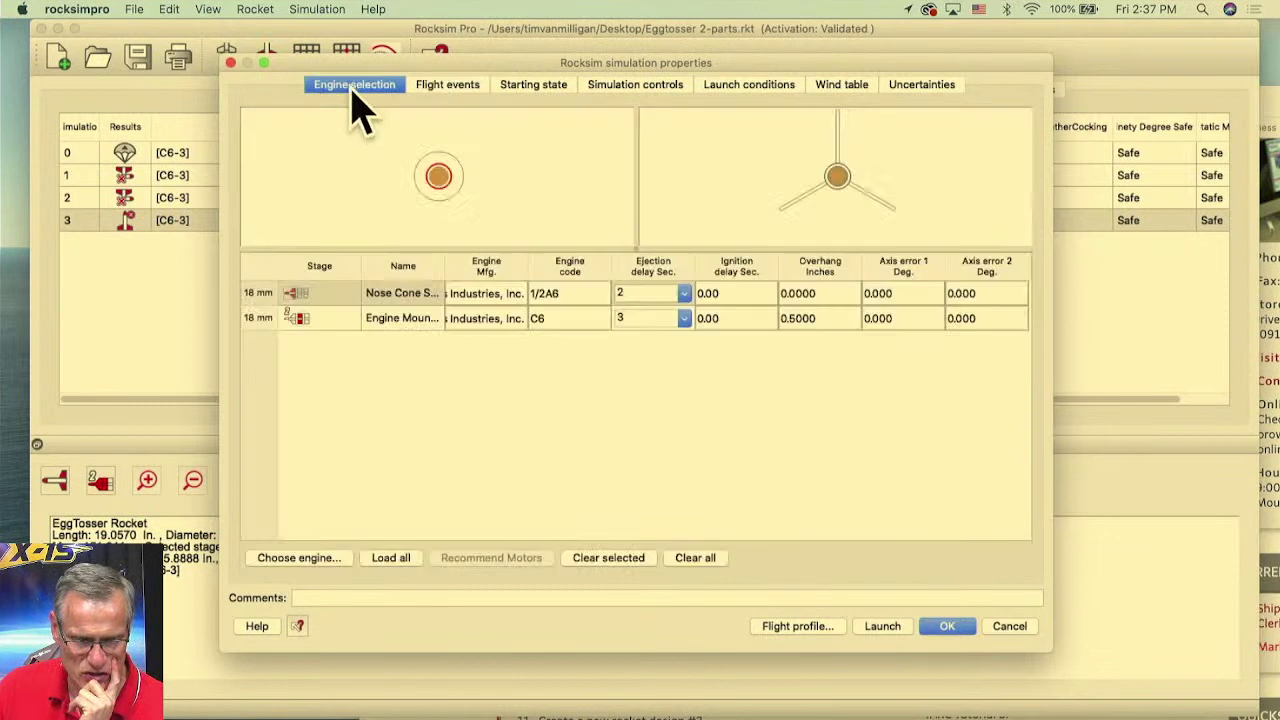
click(685, 318)
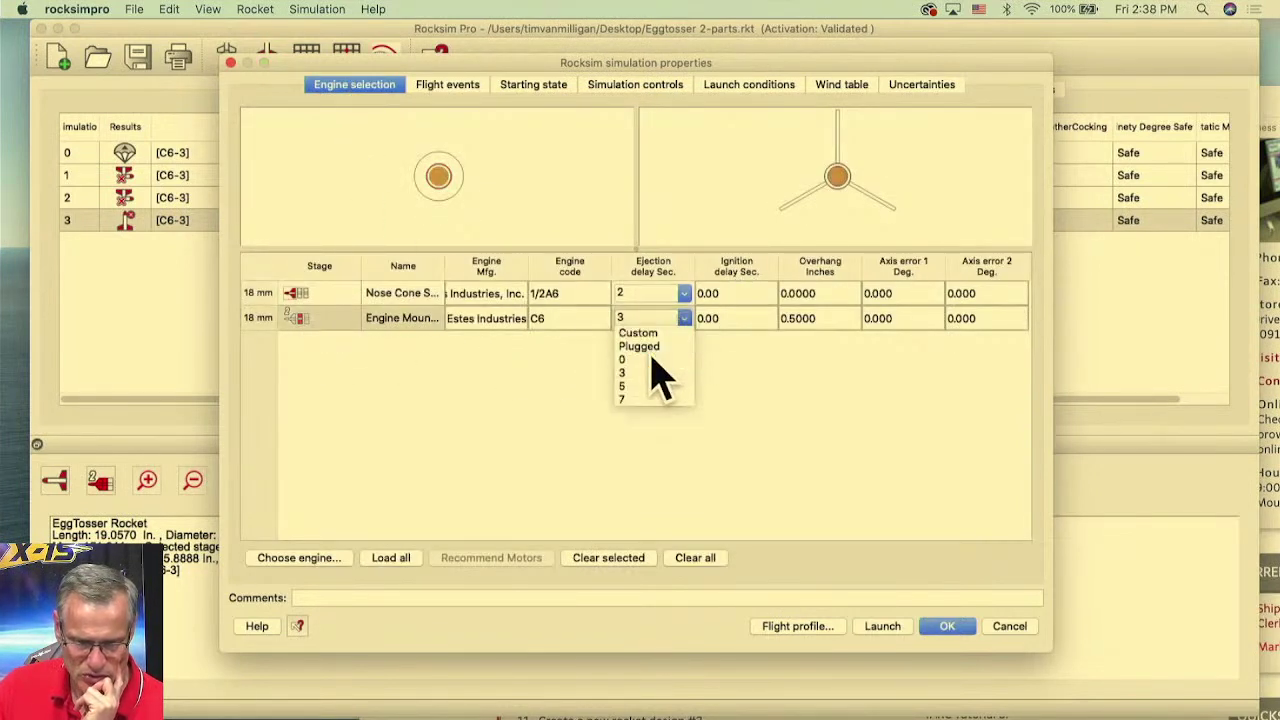
click(660, 359)
- Set the booster parachute to deploy 3 seconds relative to stage separation and the 15" Hex Parachute's criterion to Max ejection delay
click(447, 86)
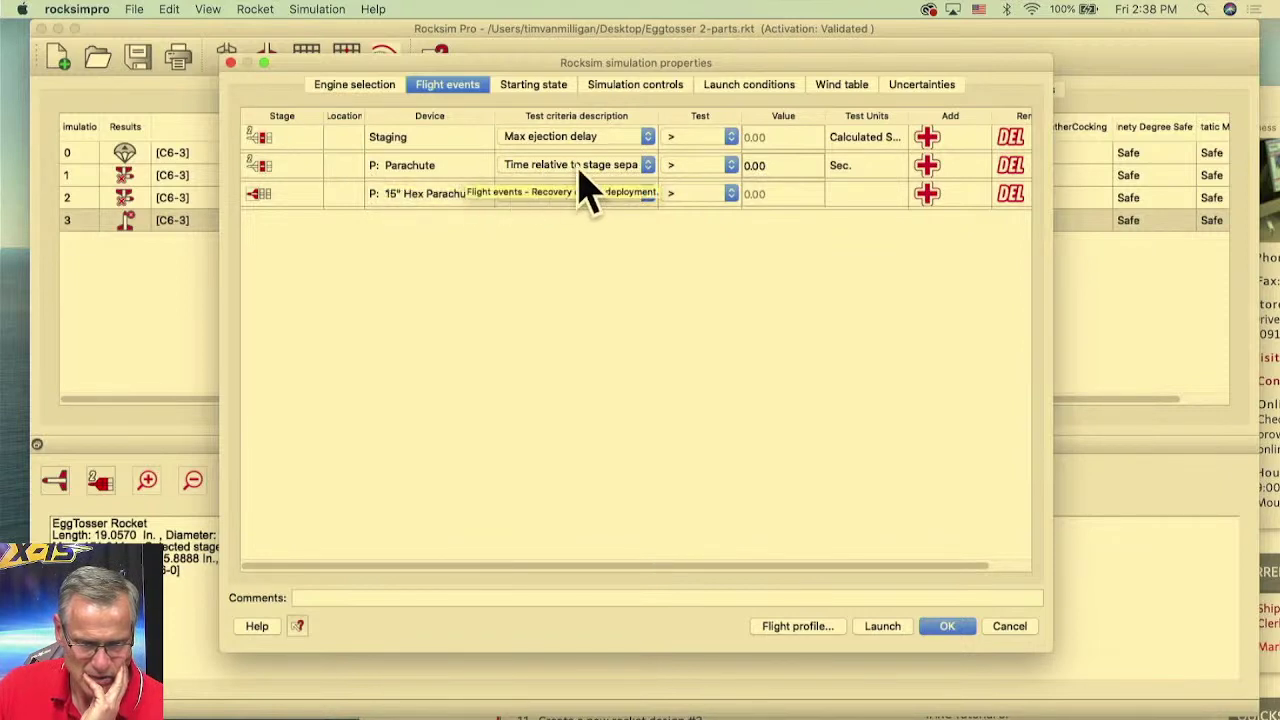
click(750, 165)
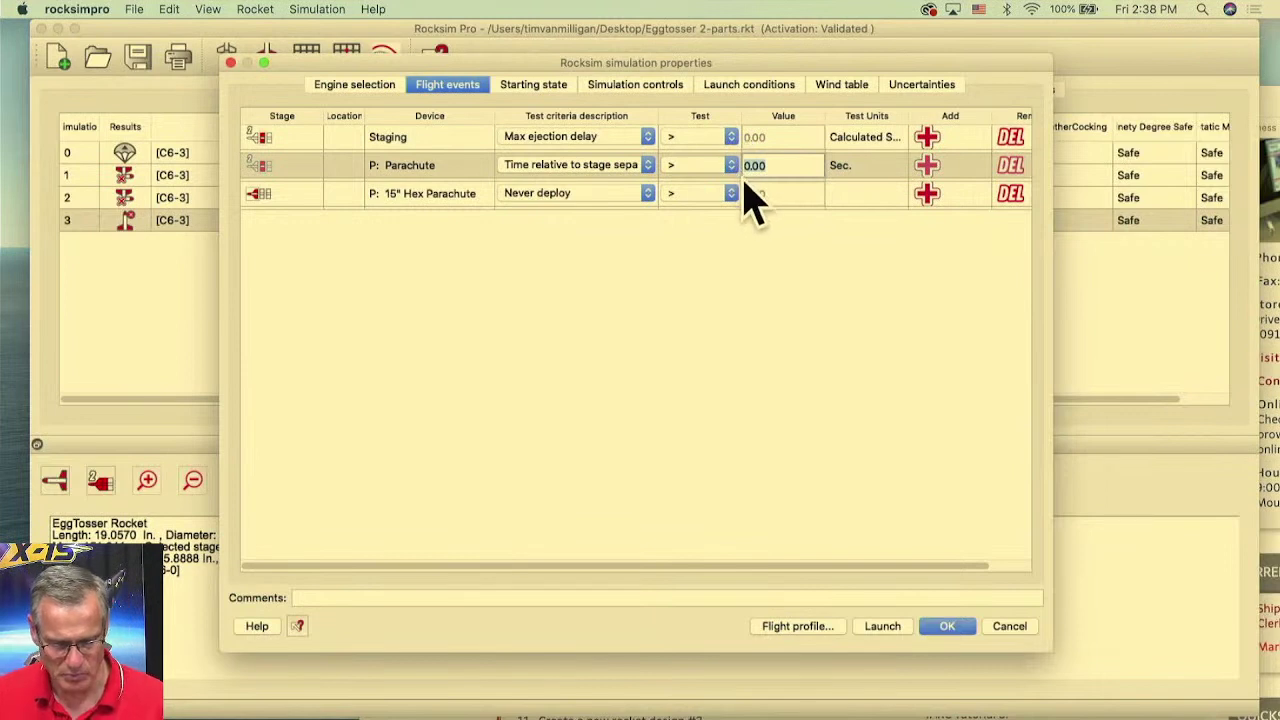
text(3)
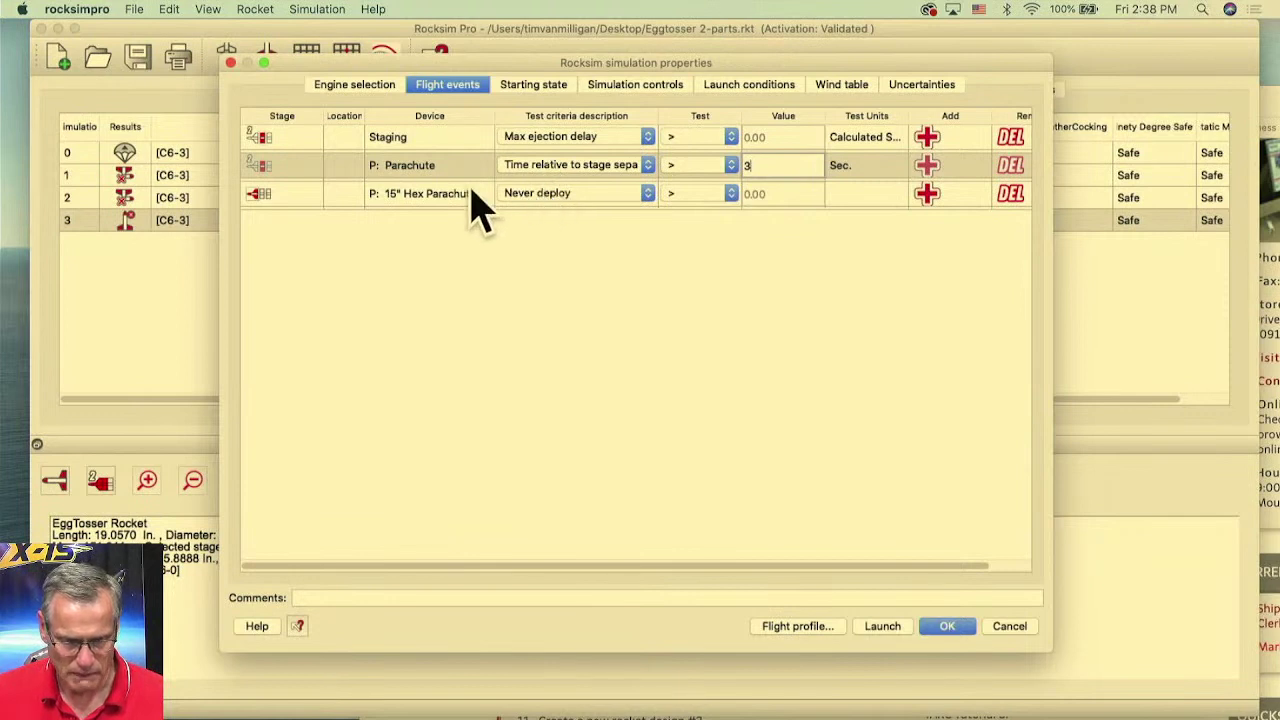
click(588, 195)
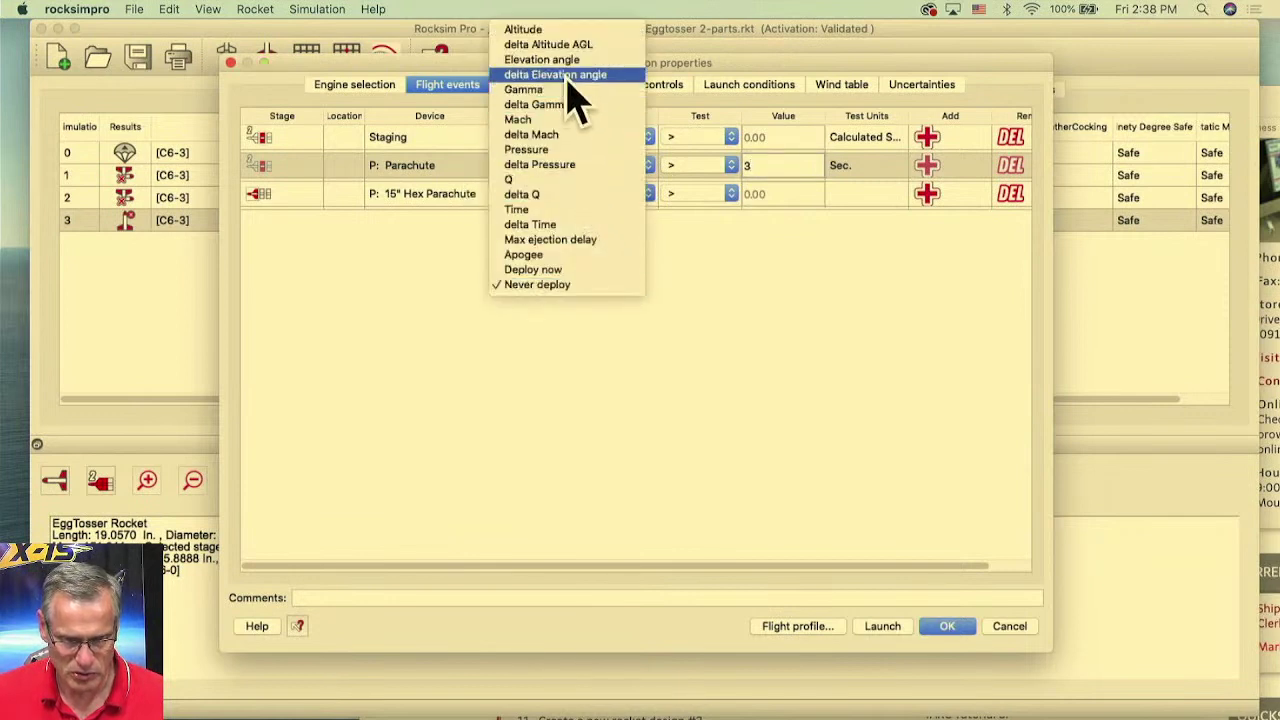
click(576, 241)
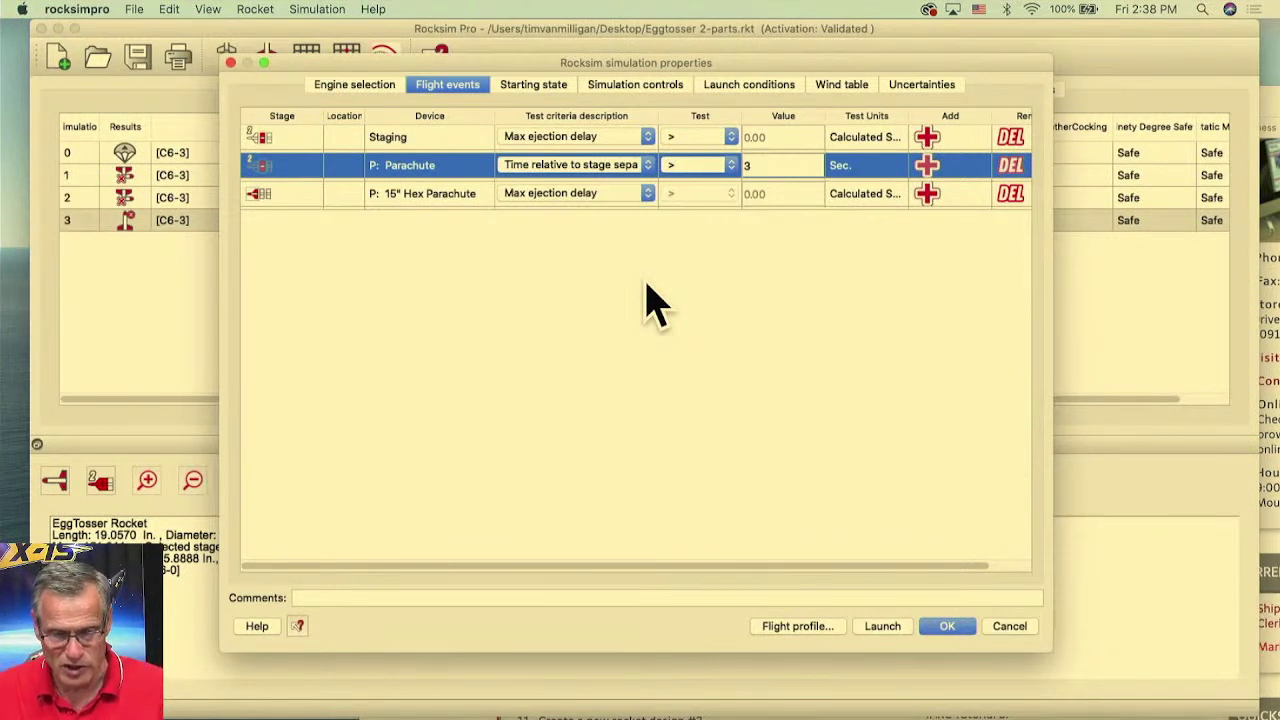
- Launch the simulation and inspect the rocket in the 3D visualizer, closing it and rerunning the simulation
click(885, 628)
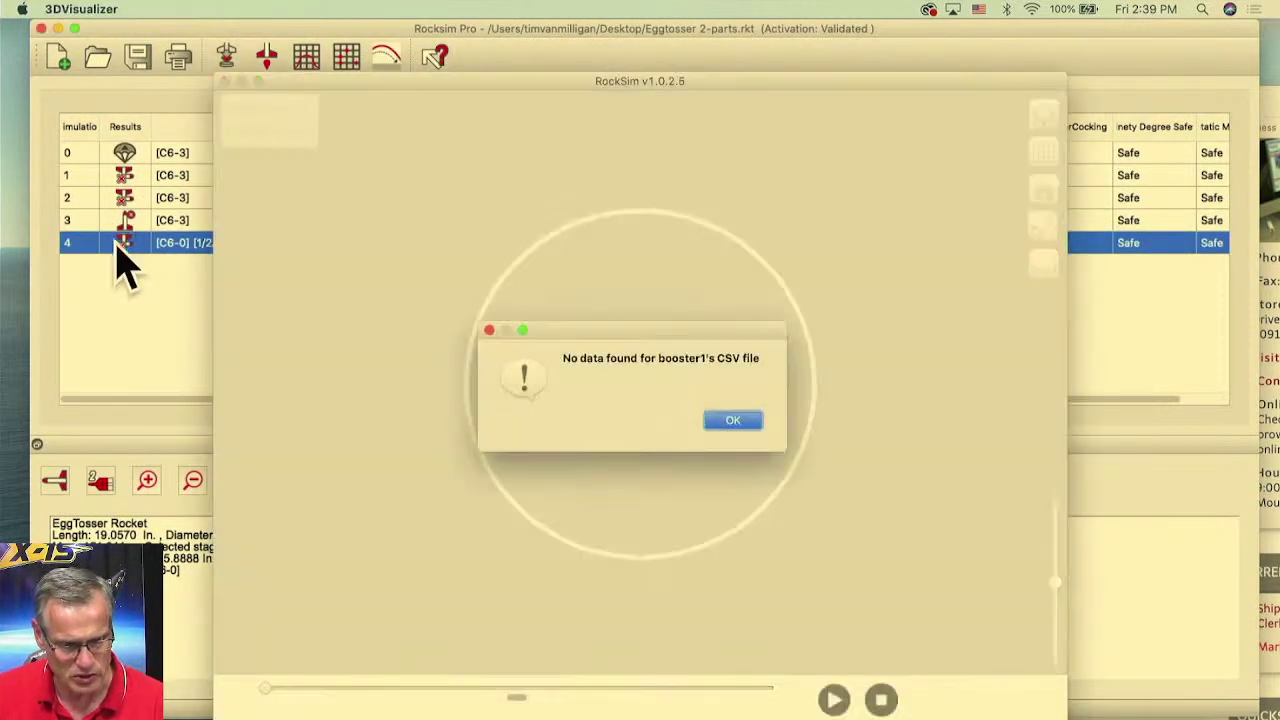
click(745, 421)
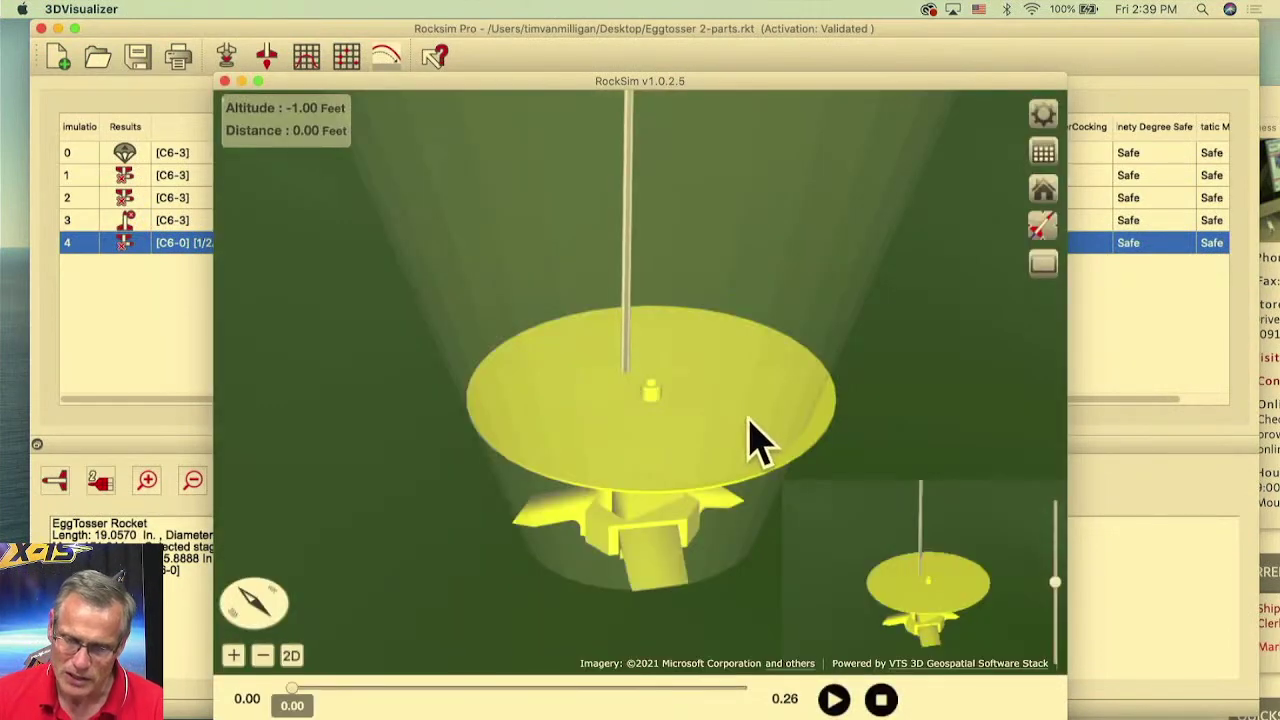
scroll(698, 390, down, 5)
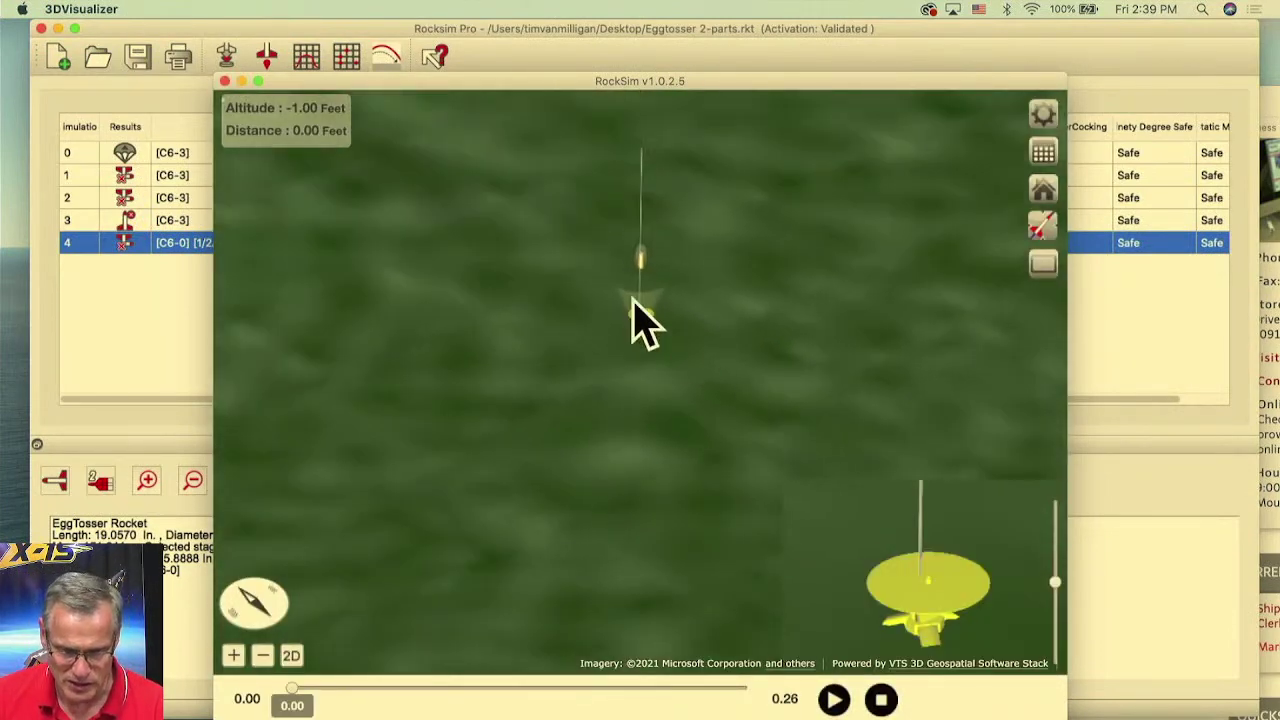
scroll(648, 310, up, 3)
drag(640, 177, 628, 313)
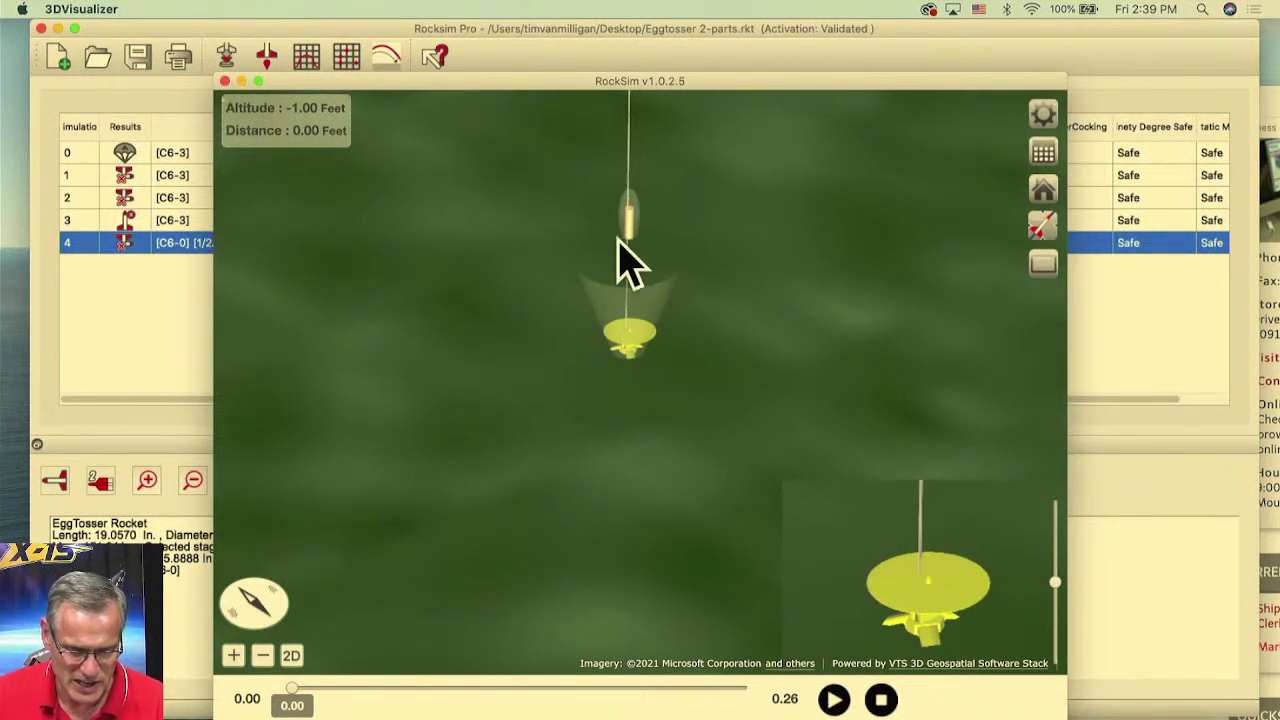
click(226, 82)
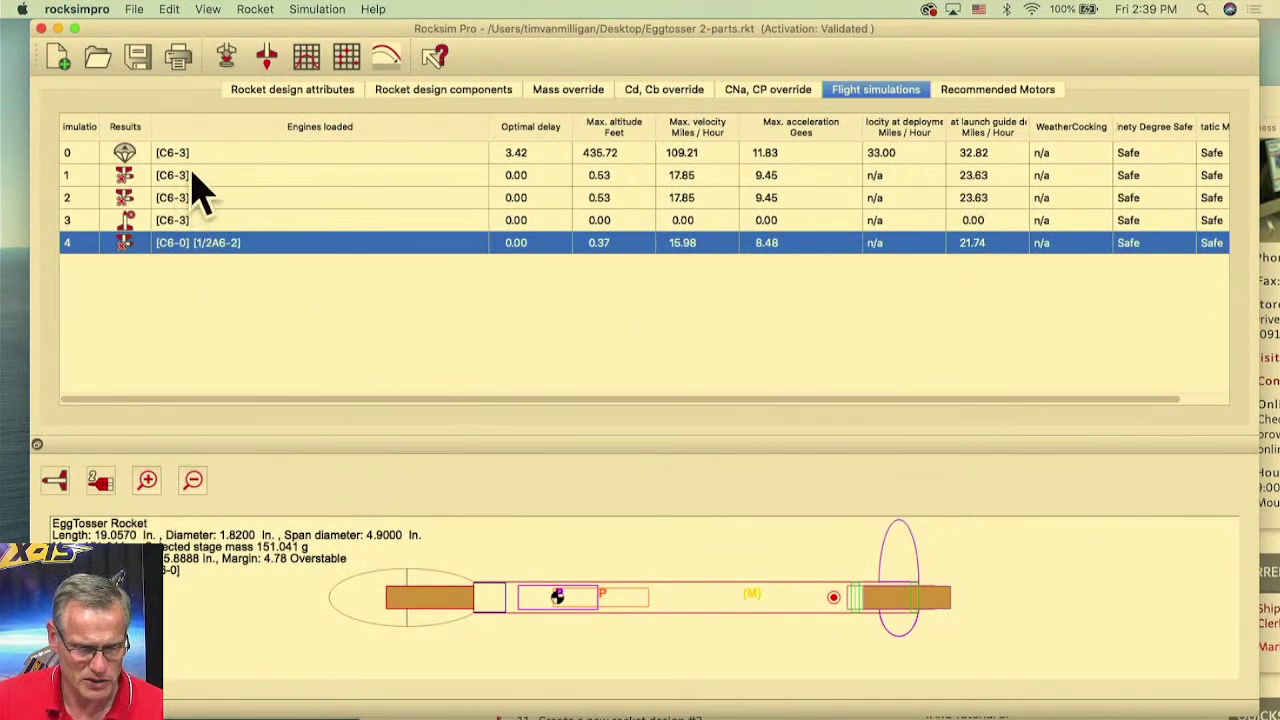
click(268, 60)
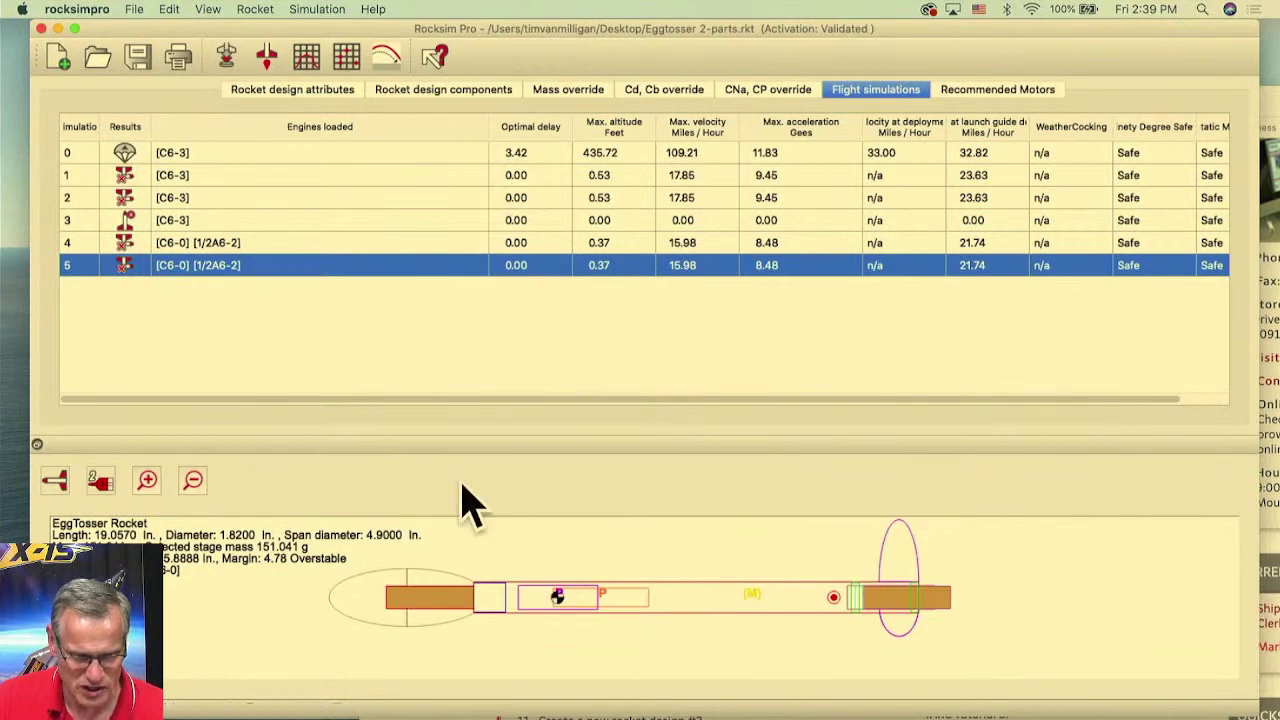
- Open the AeroDactyl-TS.rkt design from the RockSim Designs folder and select simulation 6 with the F25W-0 and F10-8 engines
click(99, 62)
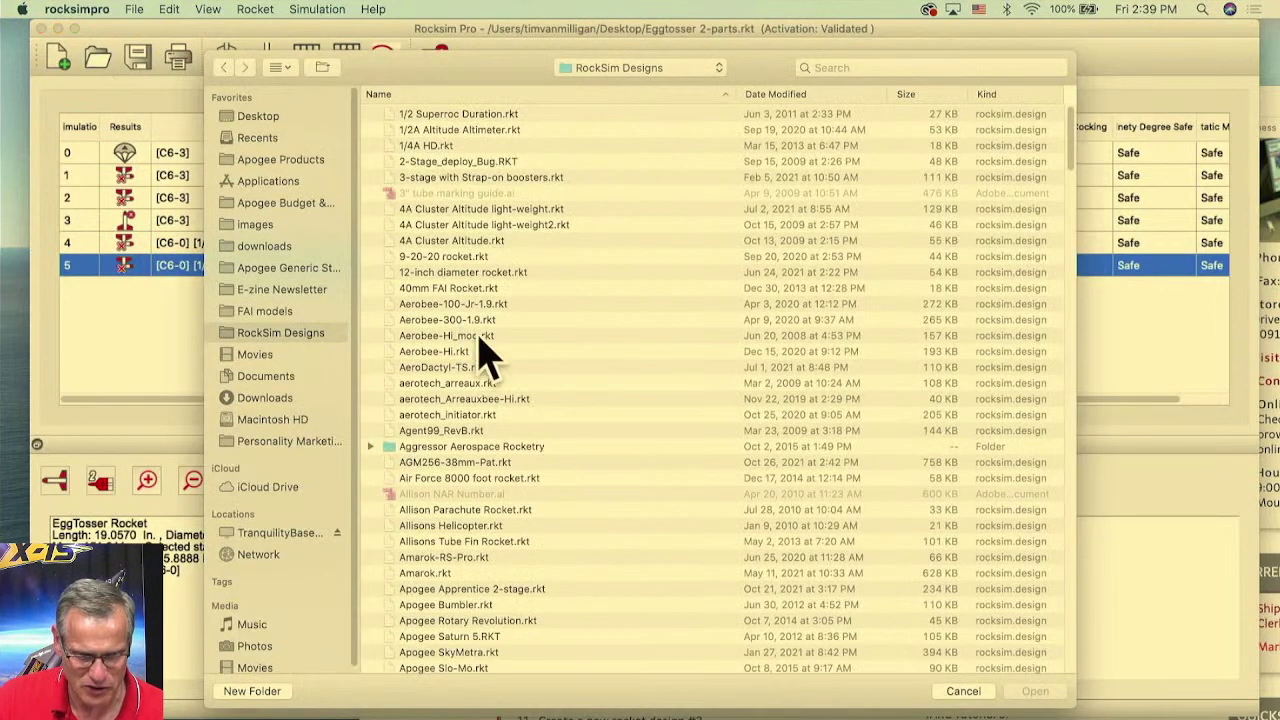
click(416, 368)
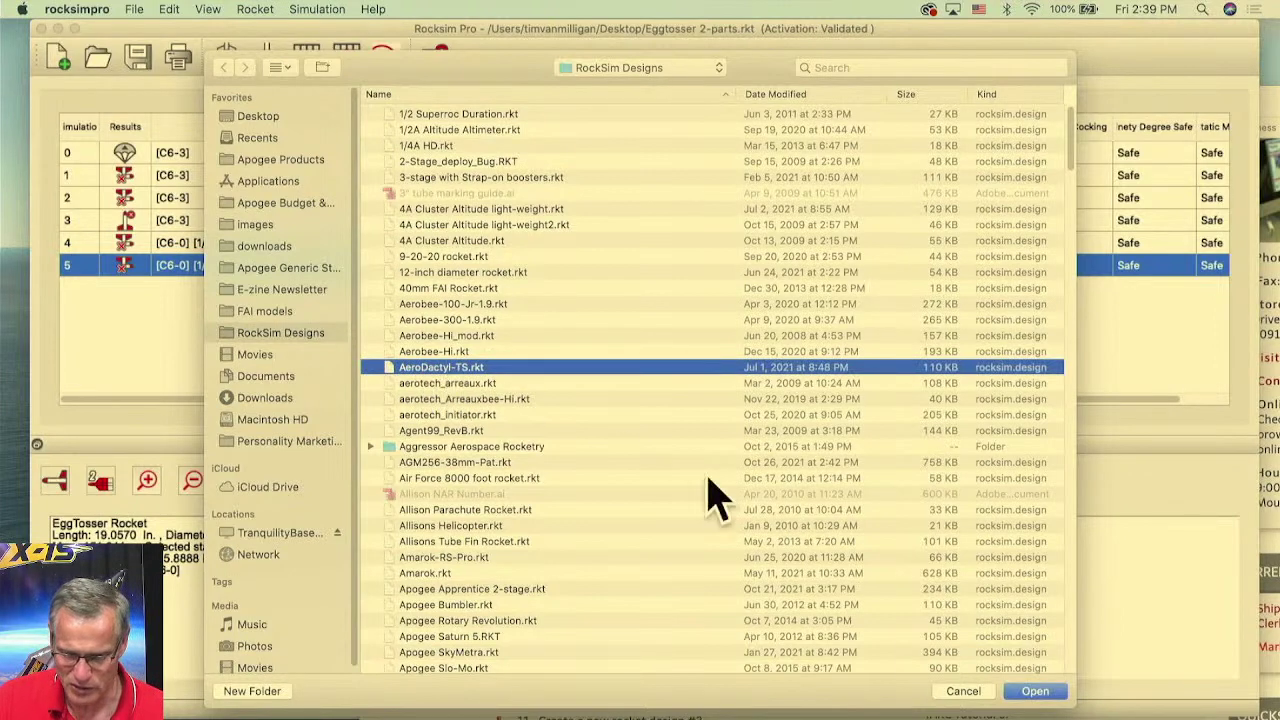
click(1036, 691)
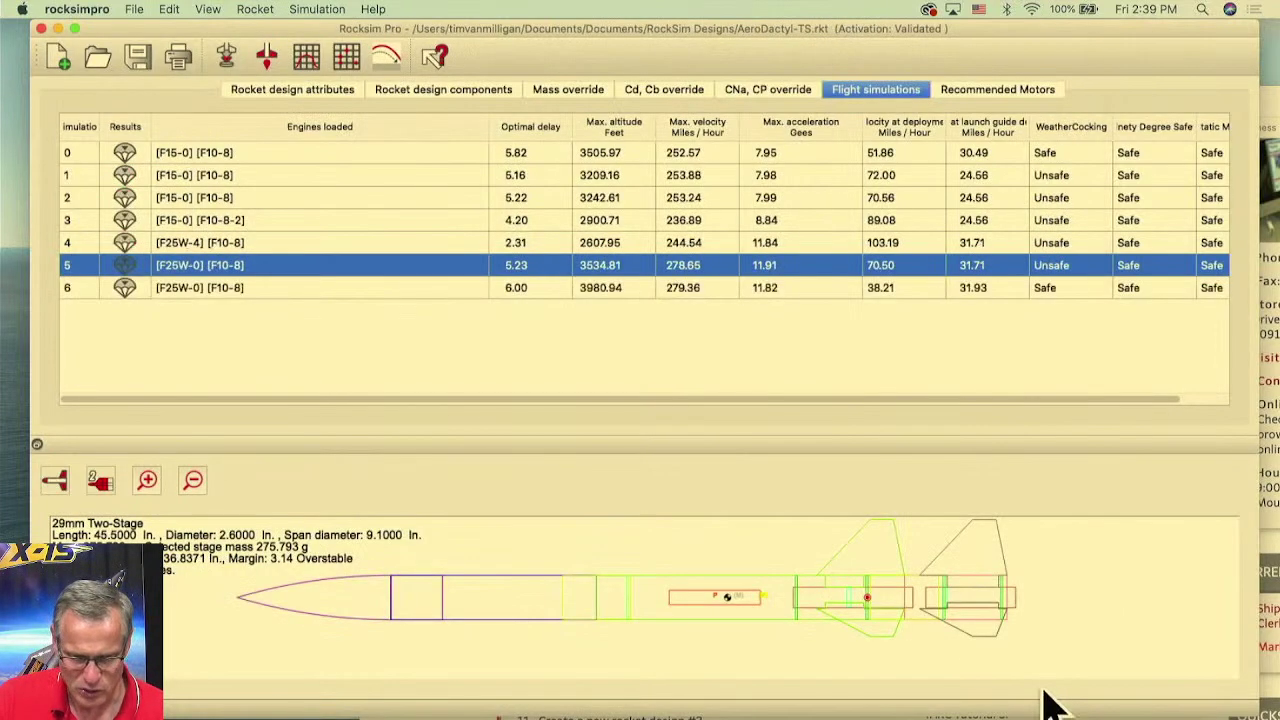
right_click(162, 287)
click(163, 287)
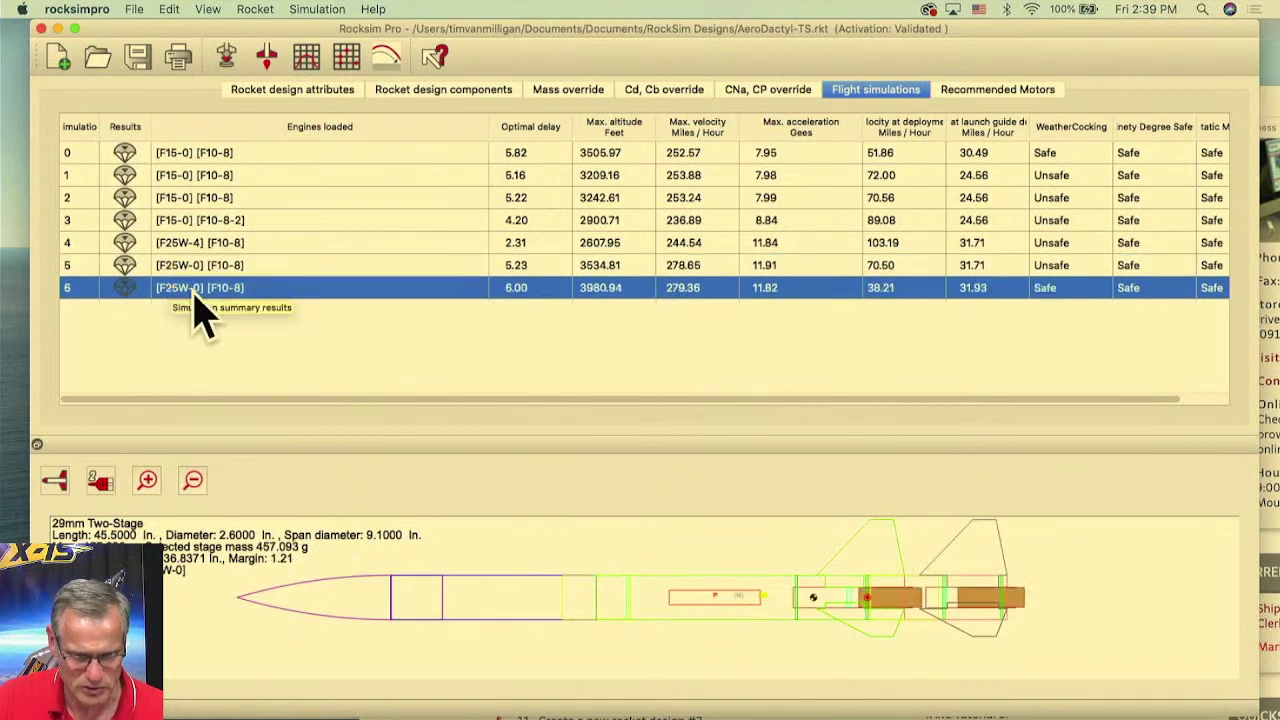
right_click(285, 308)
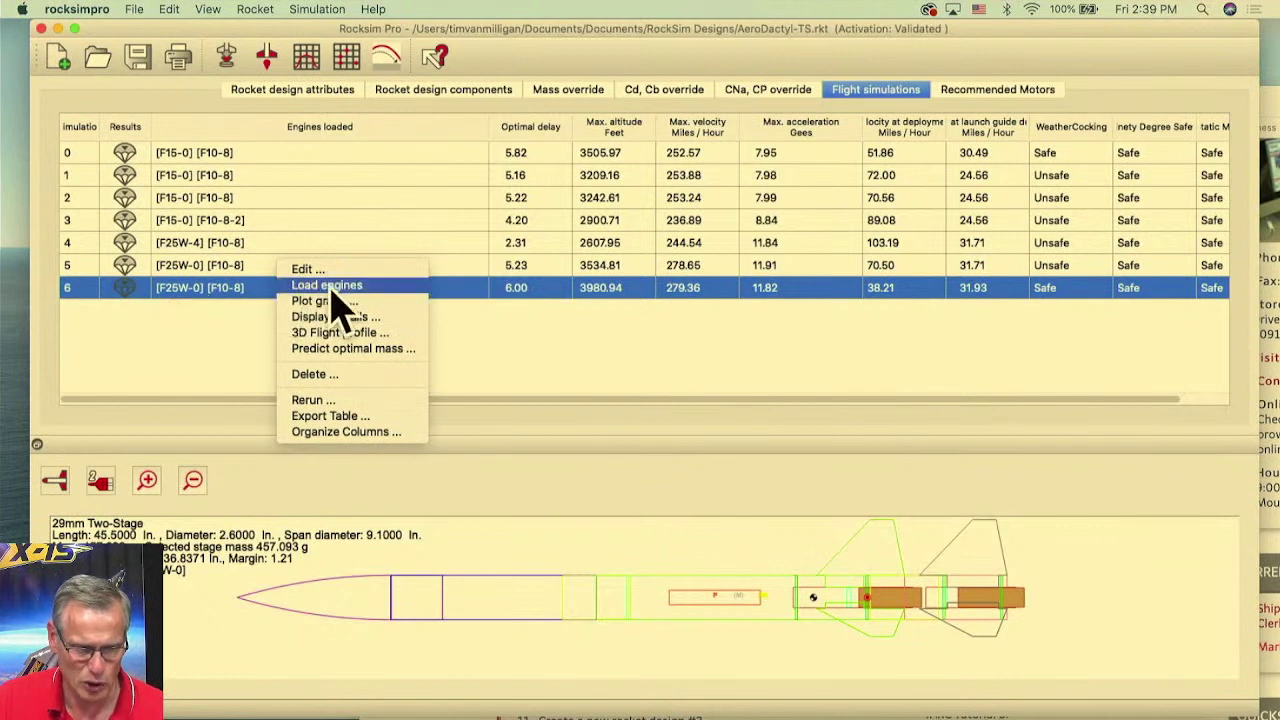
click(490, 336)
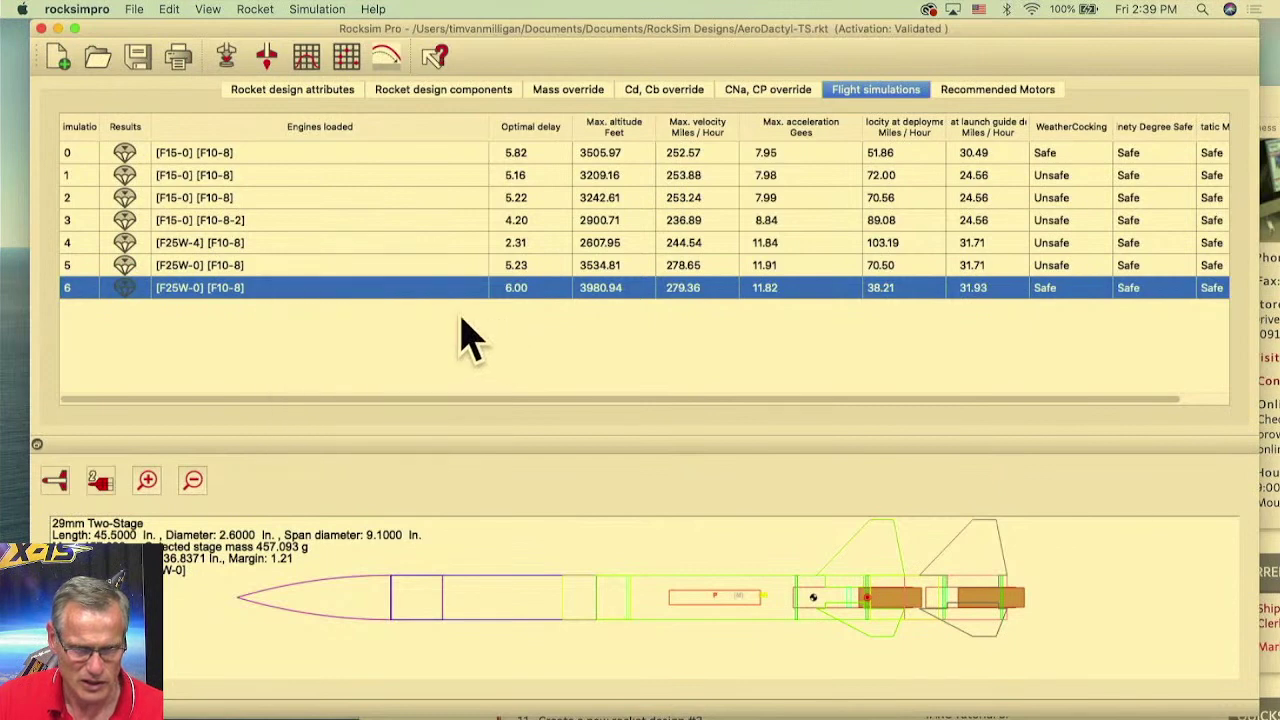
- Review the two-stage rocket's engine delays and flight events, and run its 3D flight profile
click(226, 60)
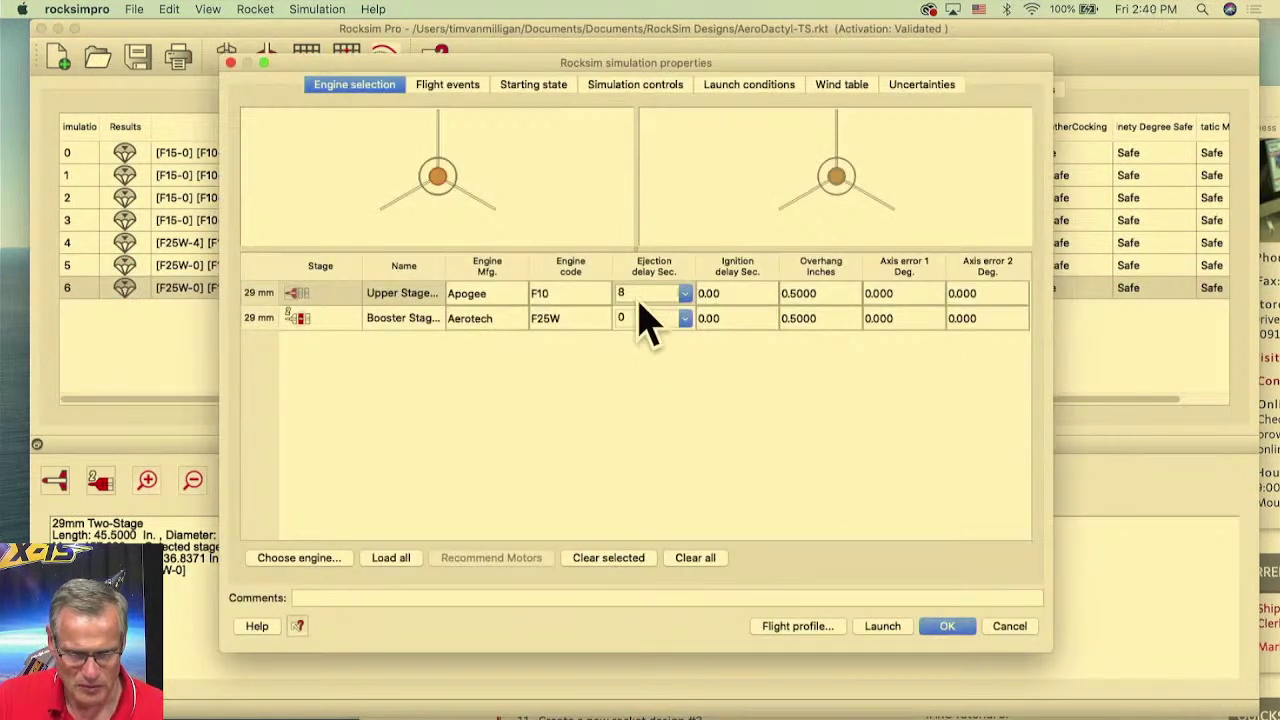
click(447, 84)
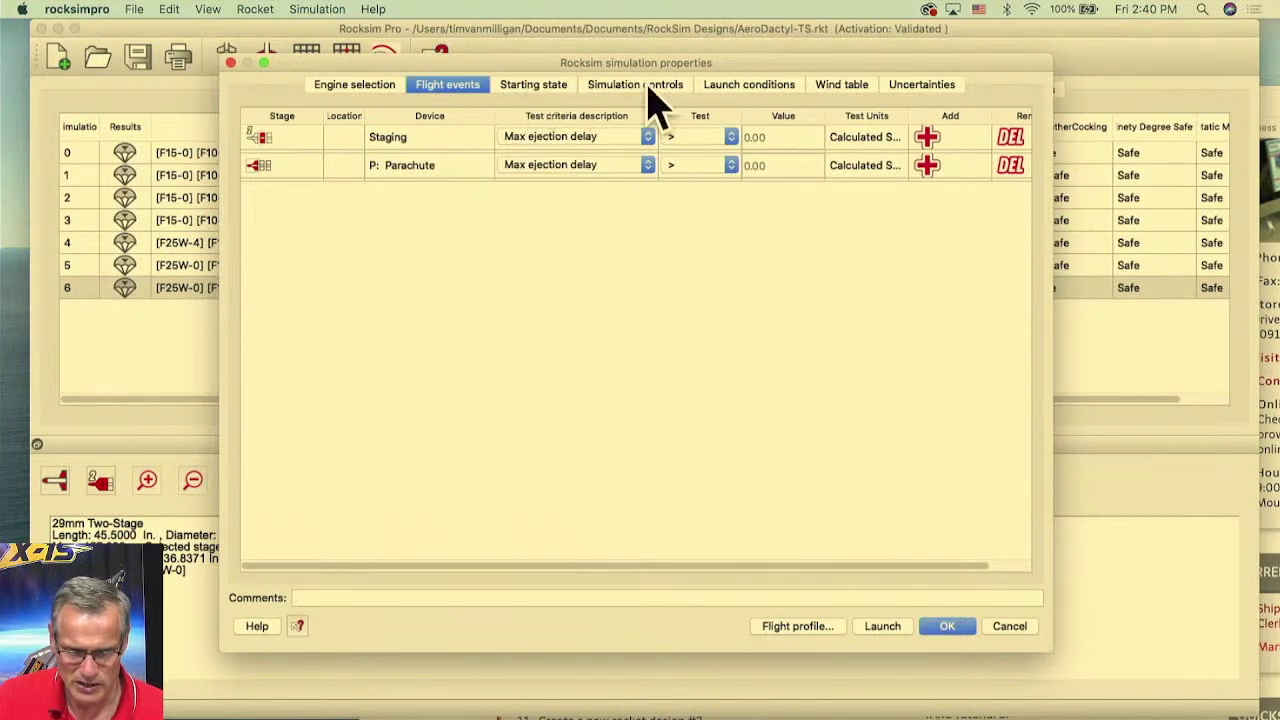
click(796, 627)
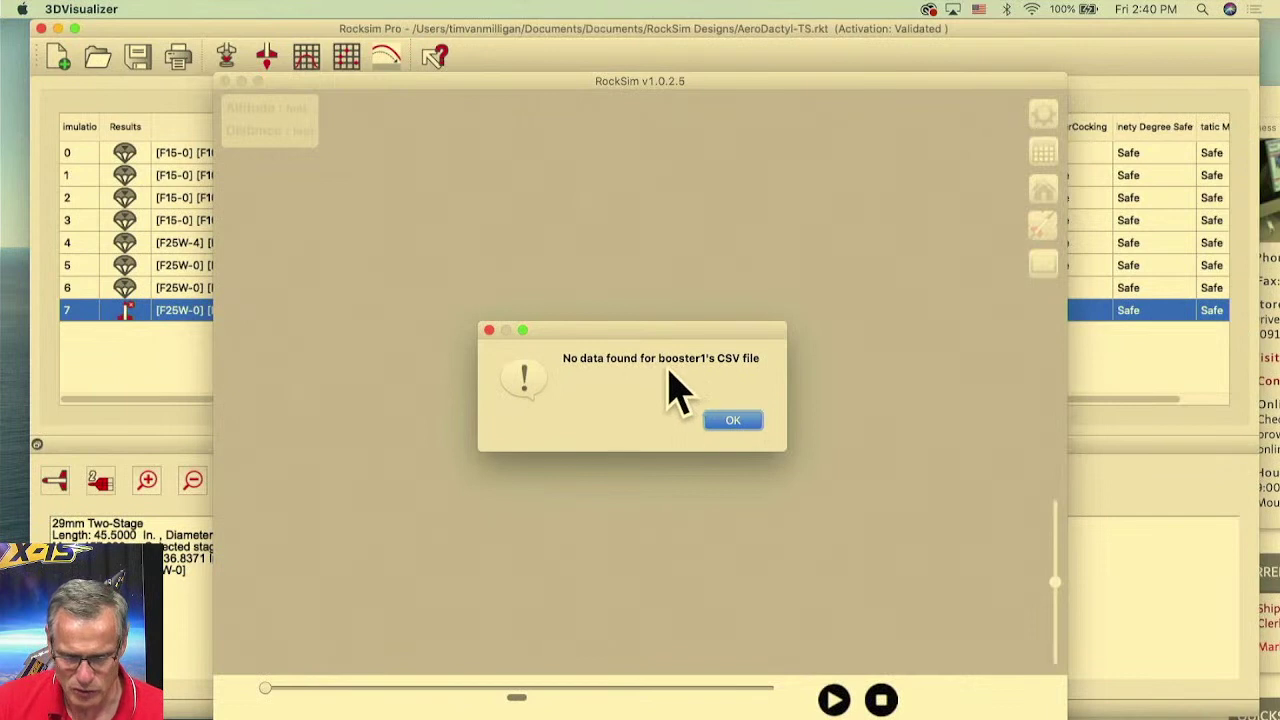
click(729, 421)
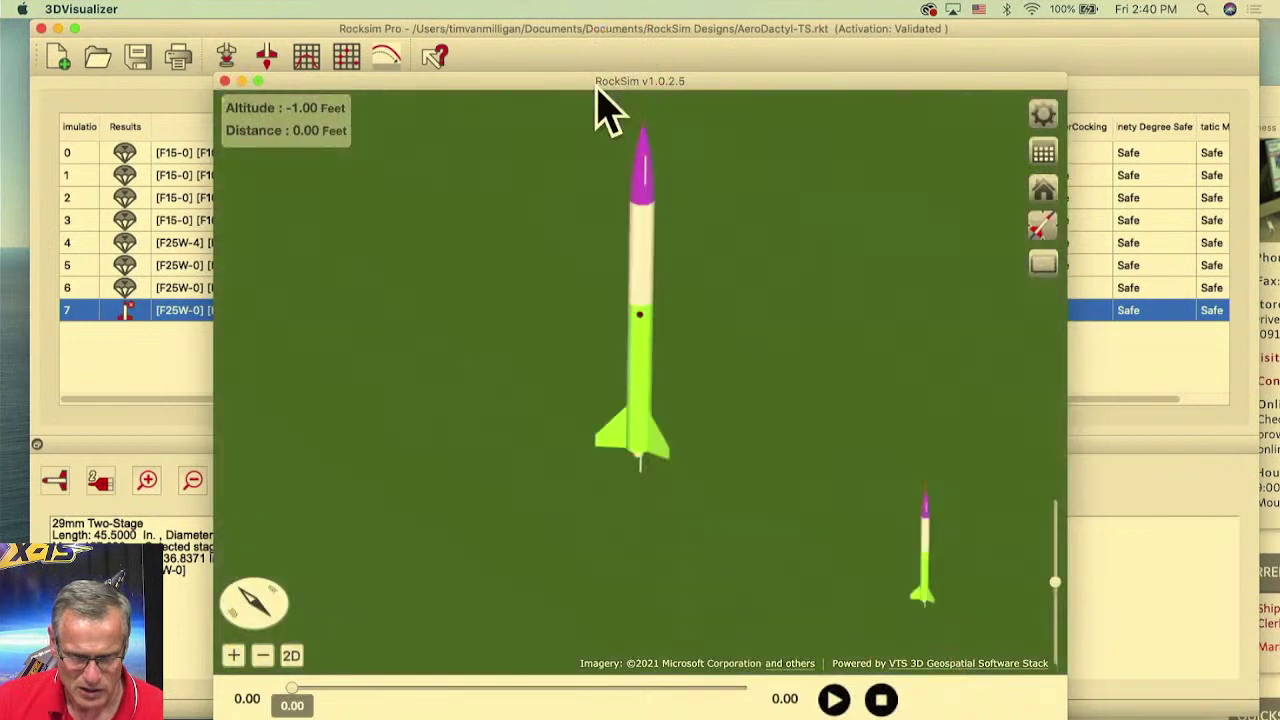
- Reposition the 3D flight visualizer window, close it and clear the selection in the simulation list
drag(598, 84, 610, 45)
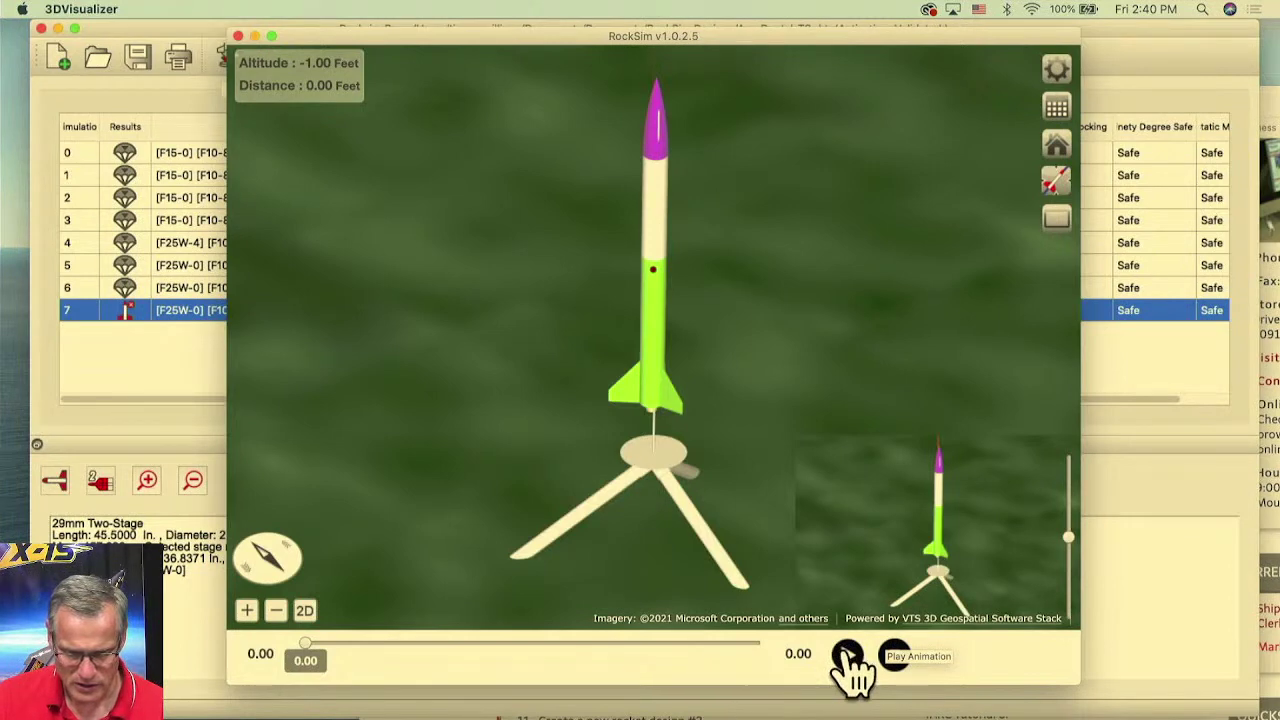
click(238, 36)
click(484, 380)
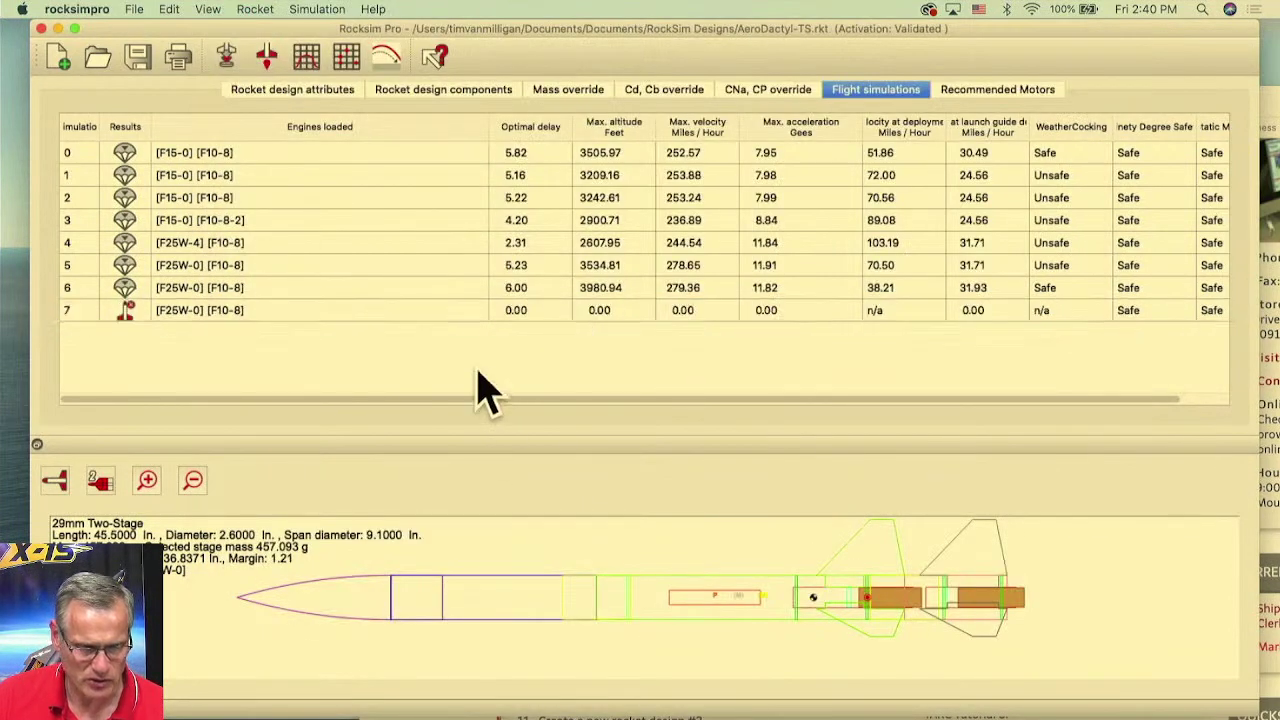
- Reset the application preferences to factory defaults, confirm the restart and skip the splash animation
click(77, 10)
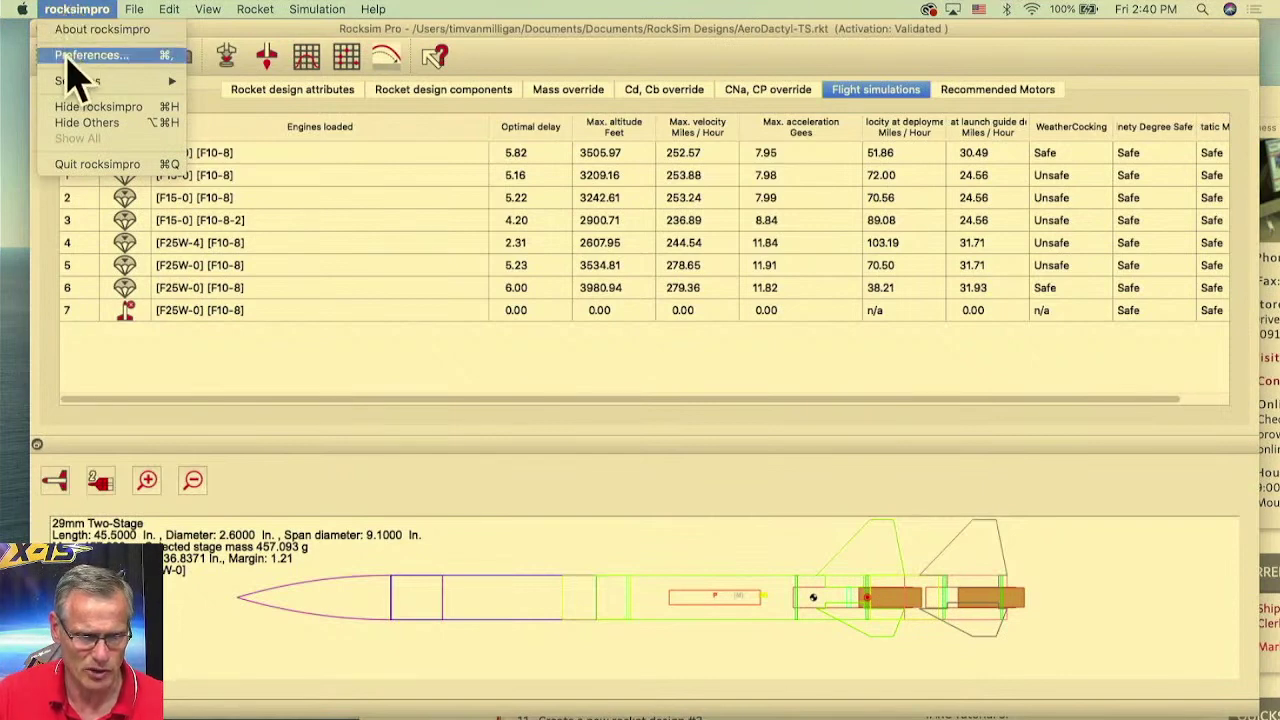
click(97, 57)
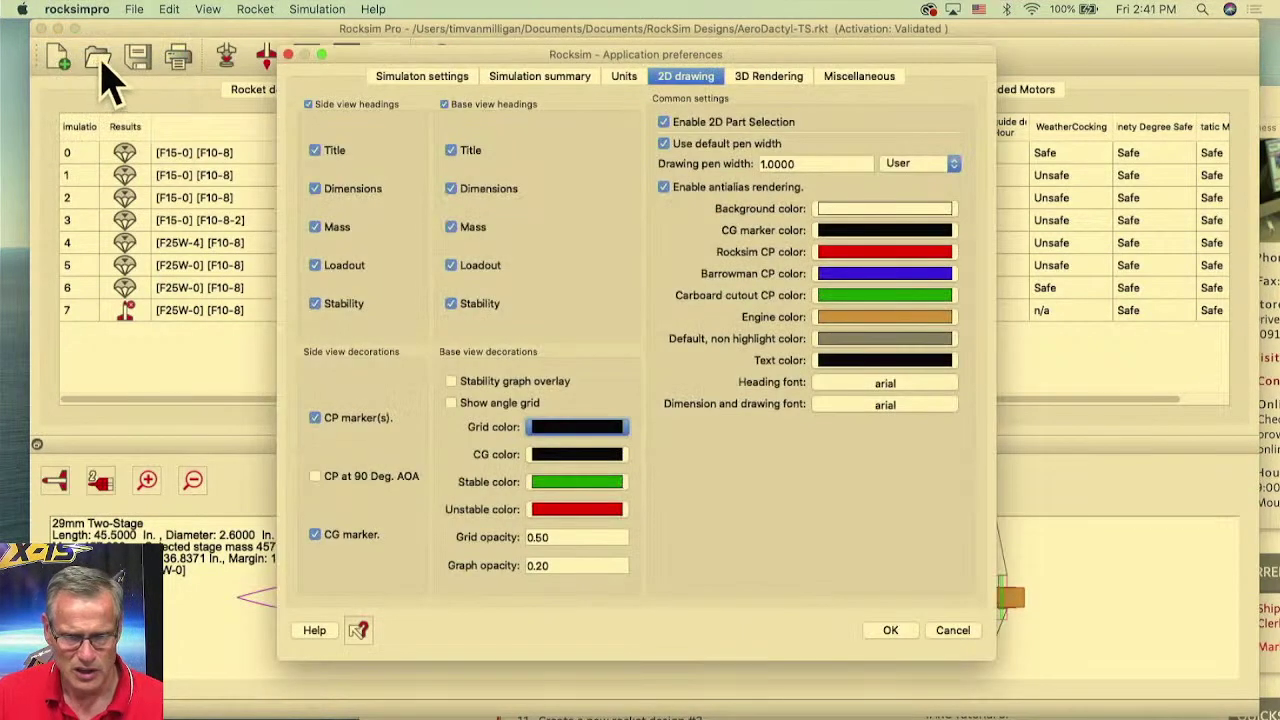
click(858, 80)
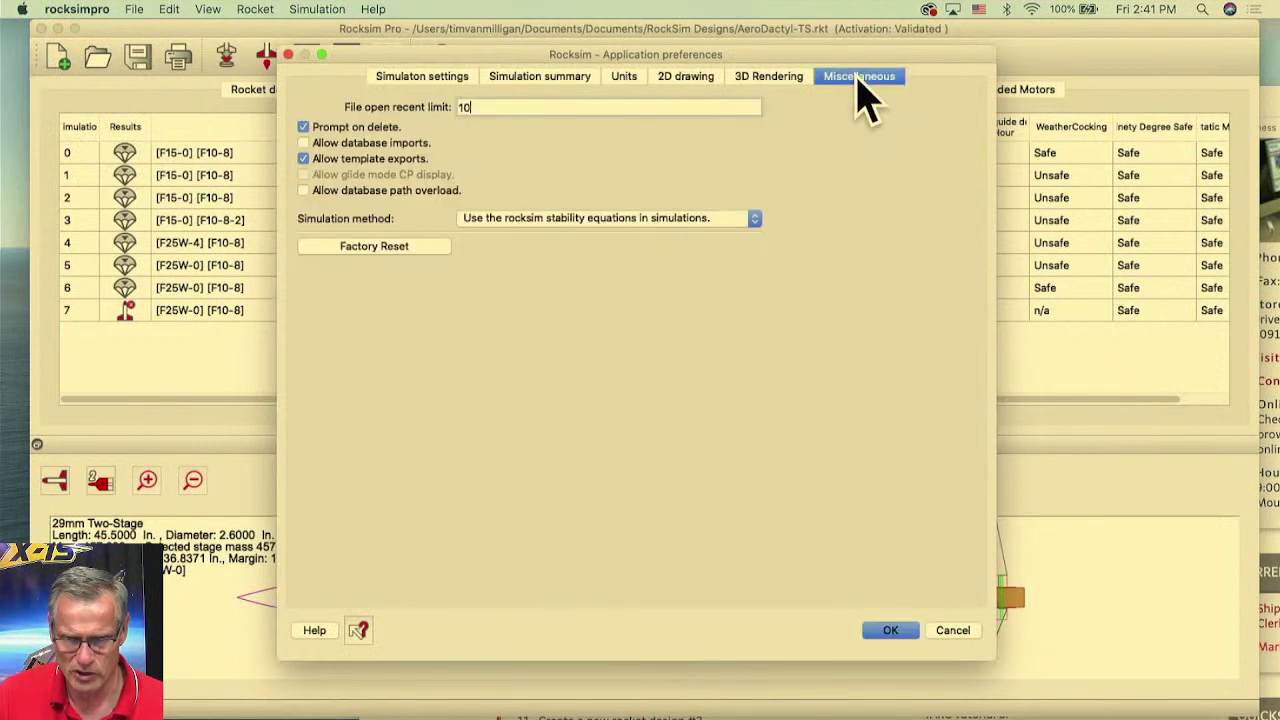
click(395, 255)
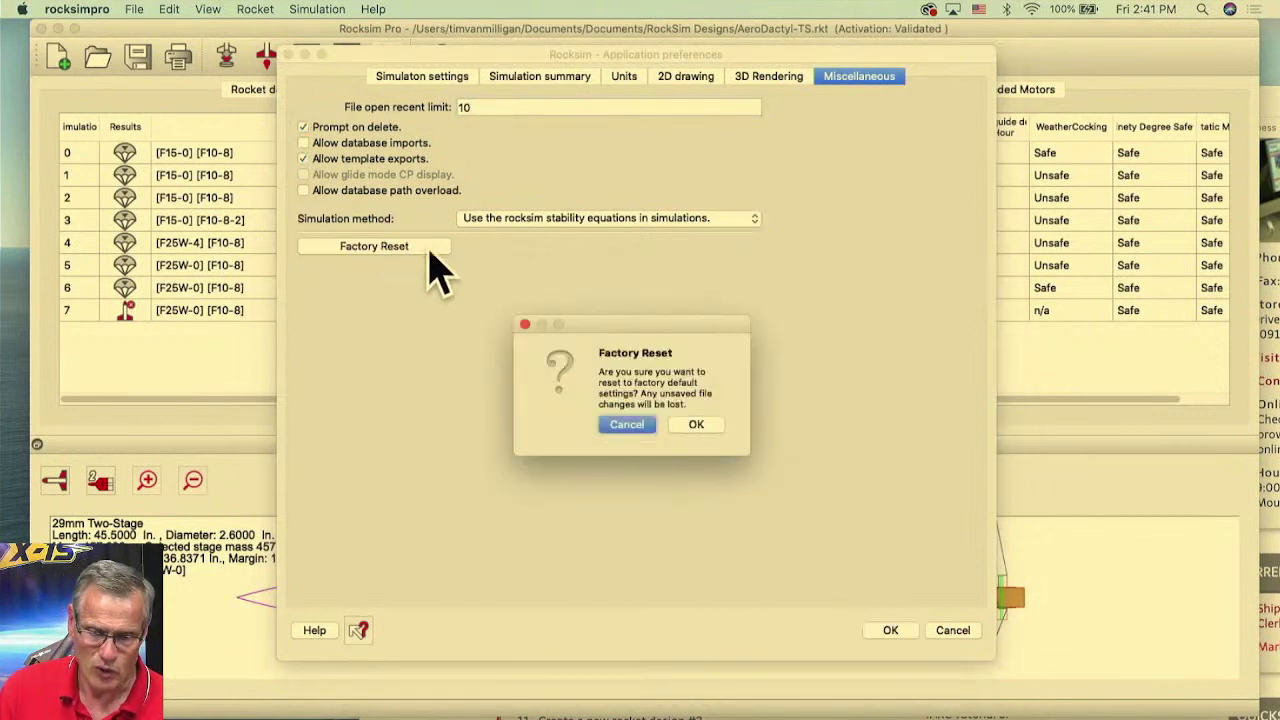
click(697, 425)
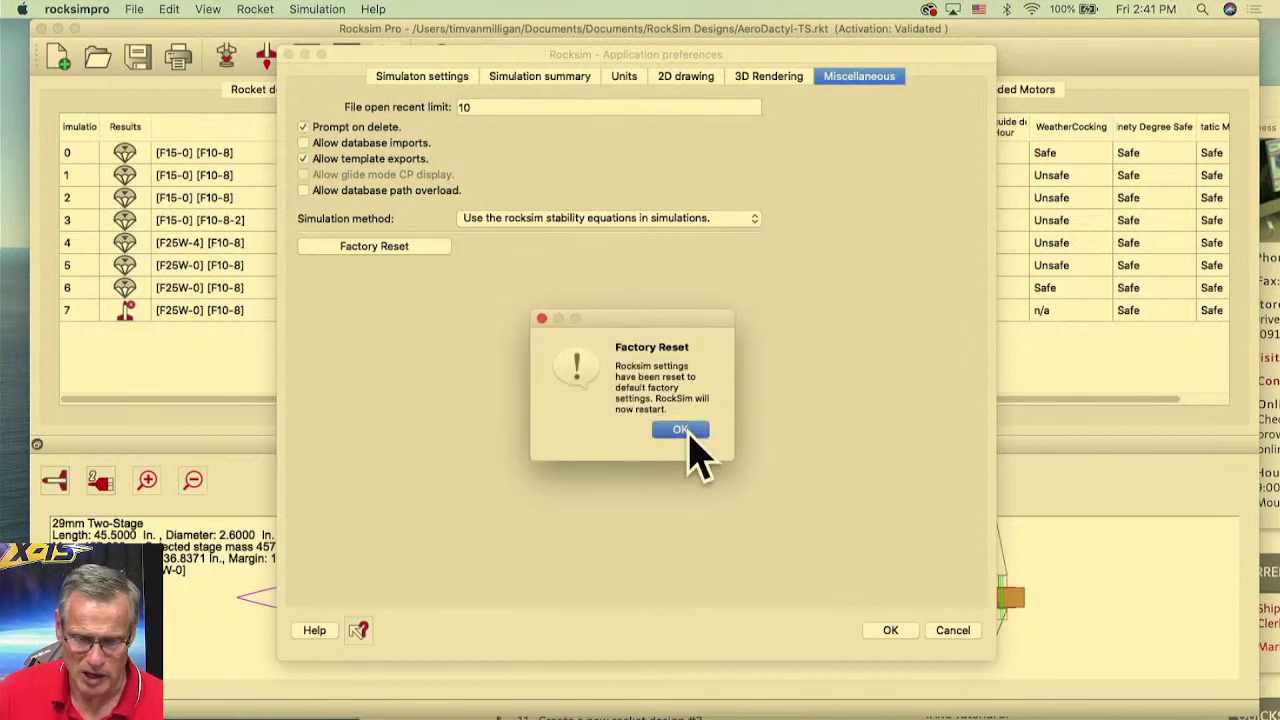
click(684, 432)
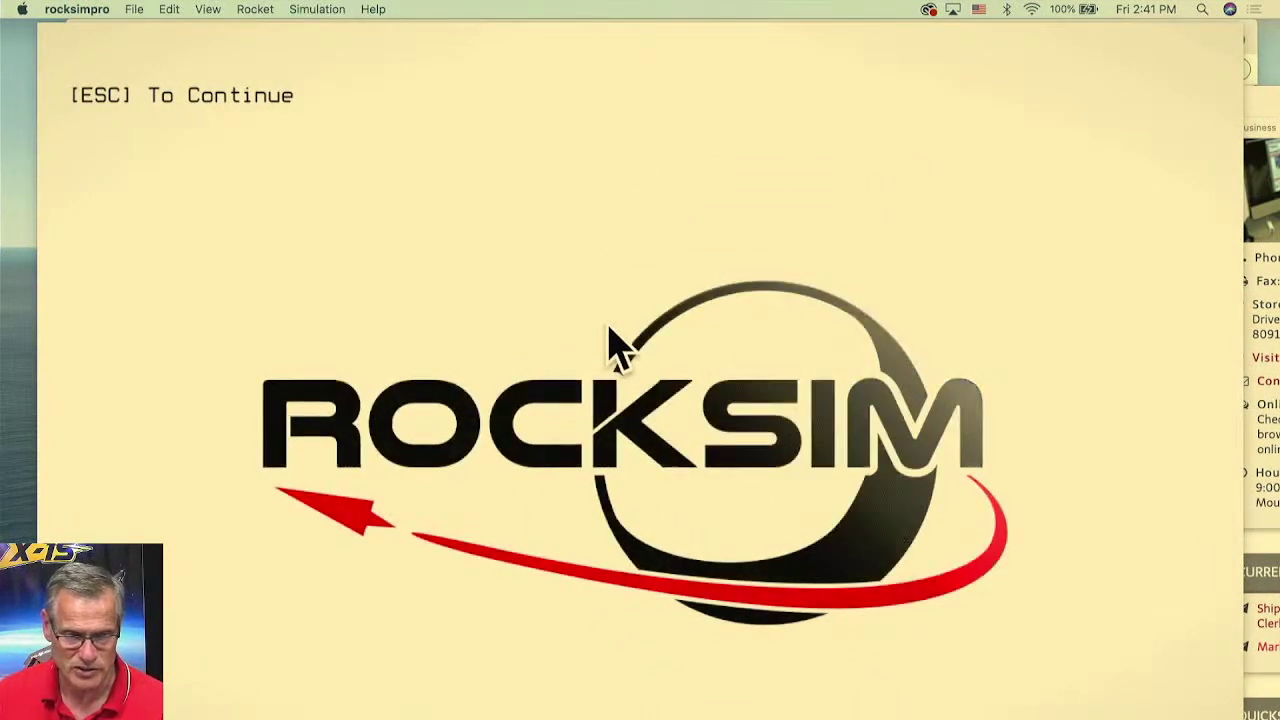
key(Escape)
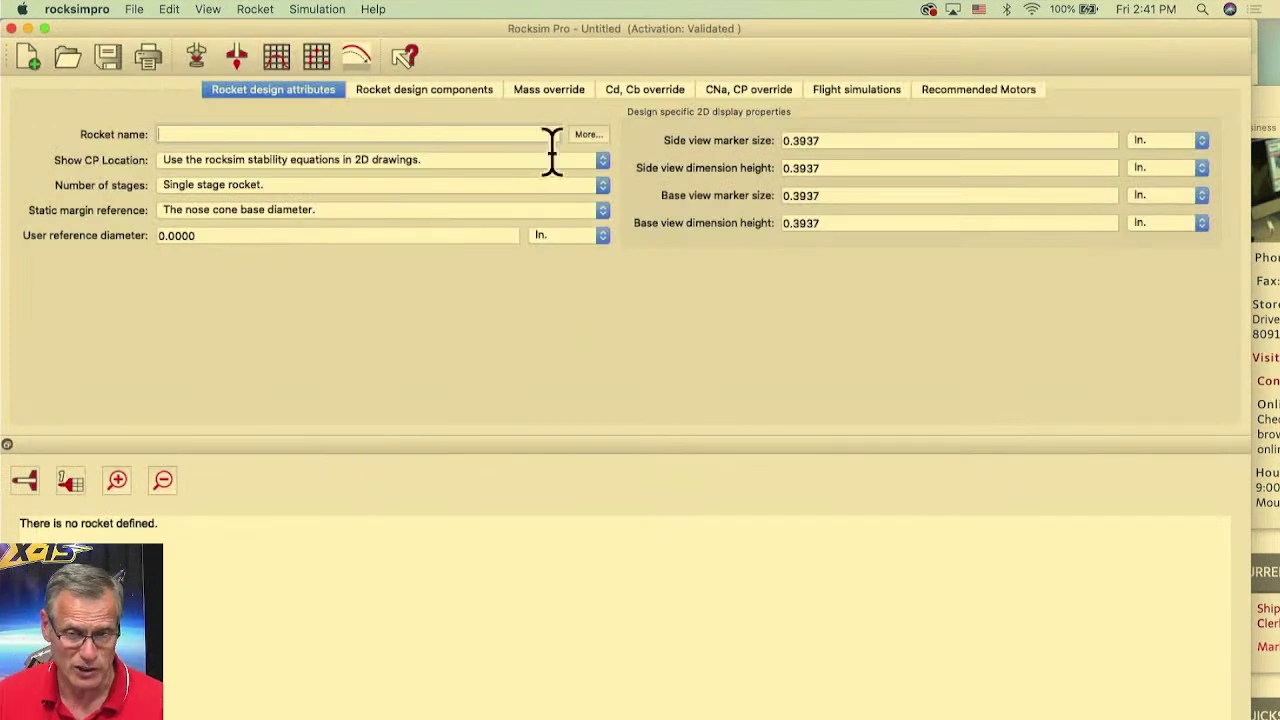
- Move the restarted main window clear of the screen edge and begin opening a saved rocket design
drag(563, 29, 594, 34)
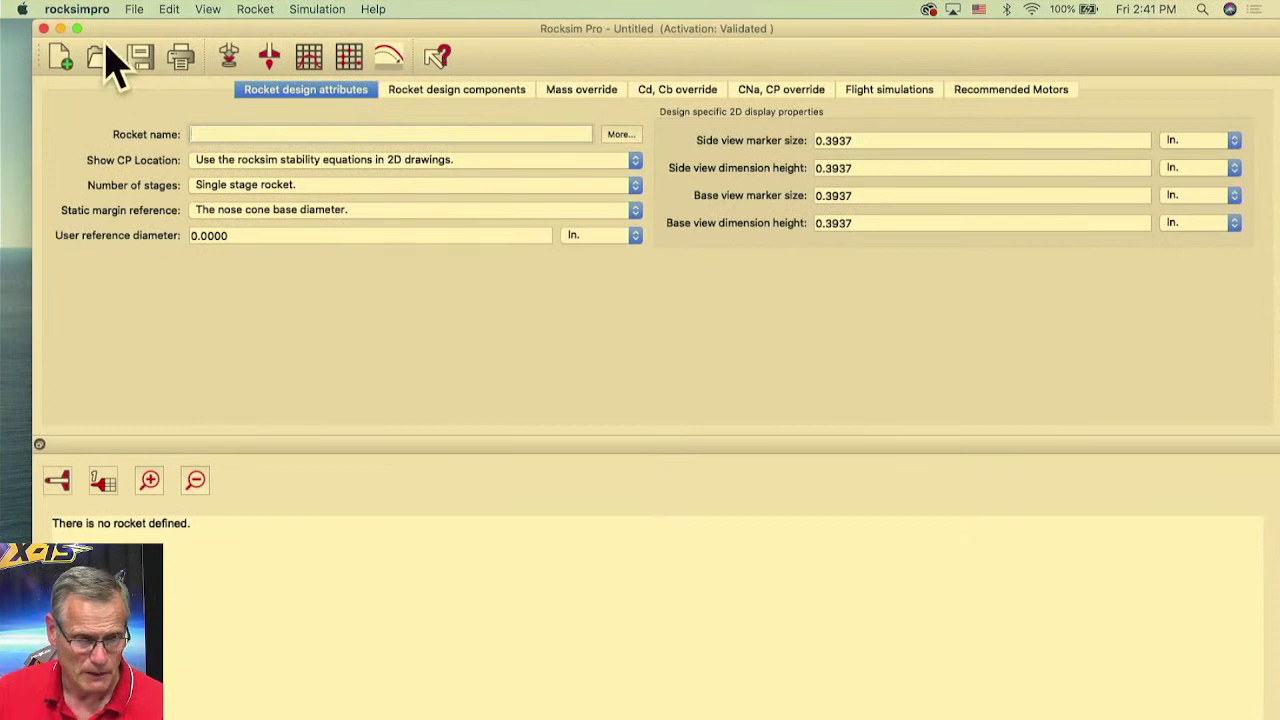
click(136, 10)
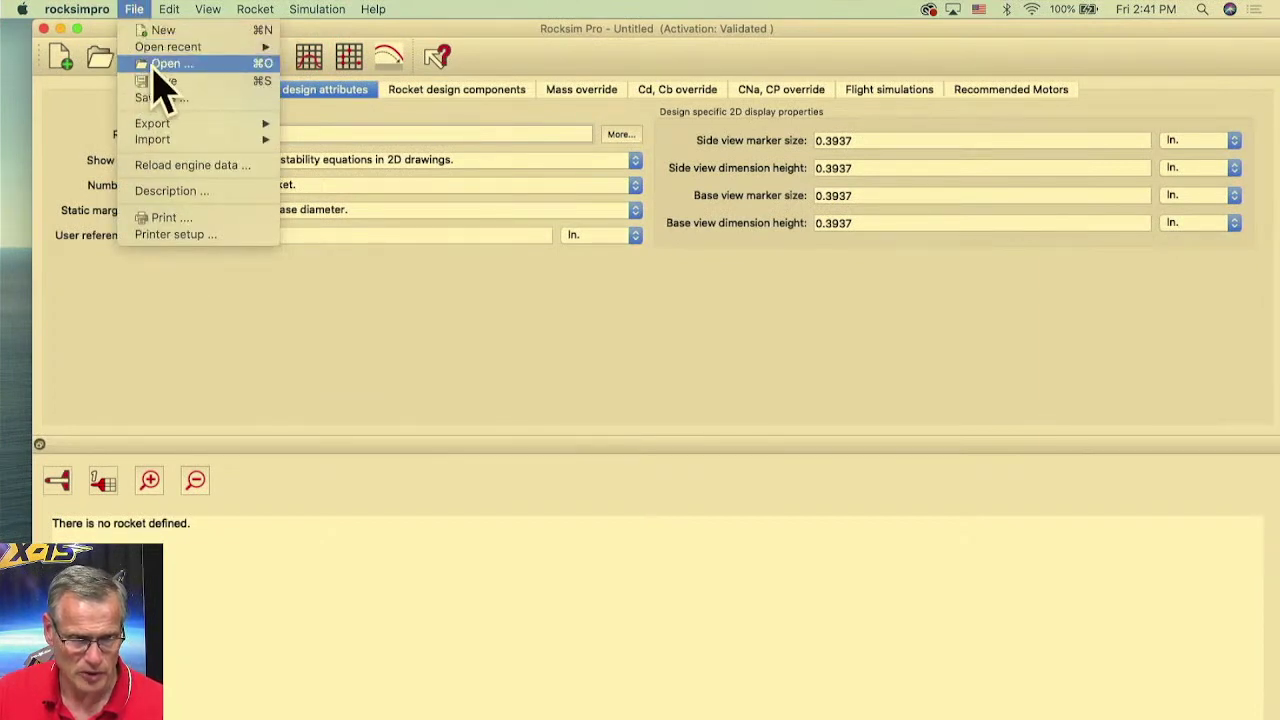
- Open the Apogee SkyMetra.rkt design from the Apogee Components folder
click(158, 68)
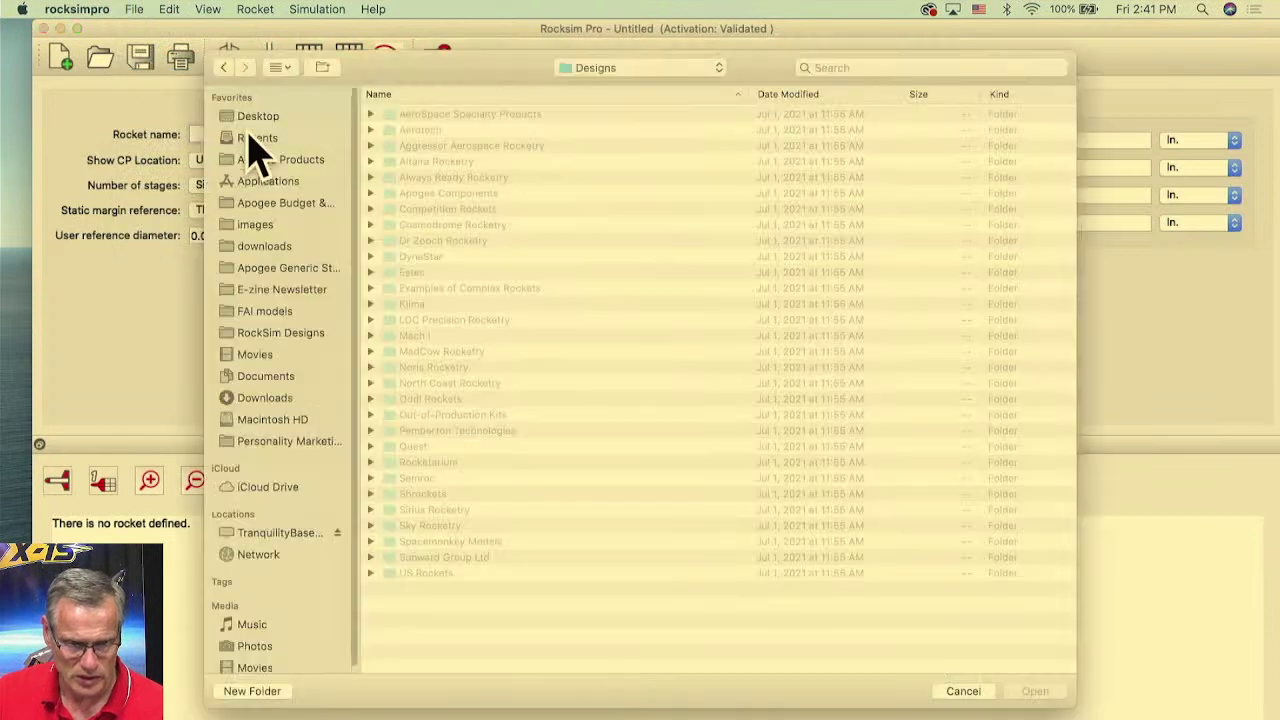
click(420, 194)
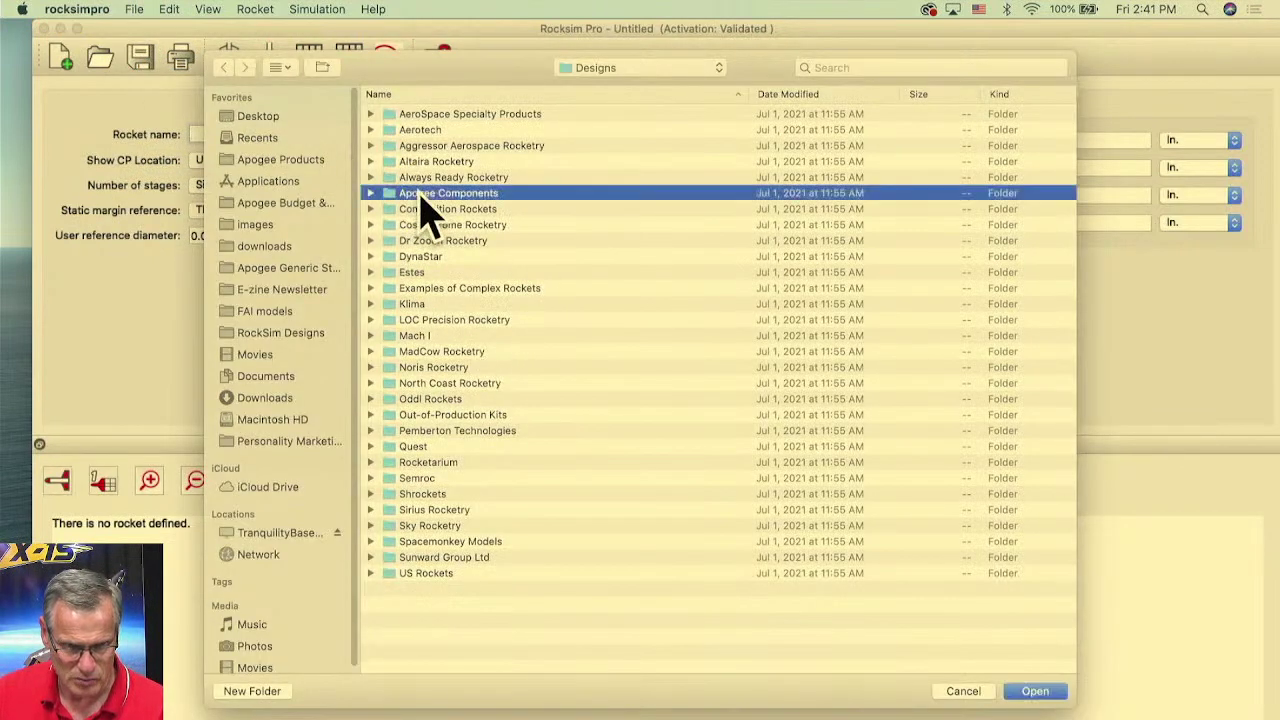
double_click(420, 195)
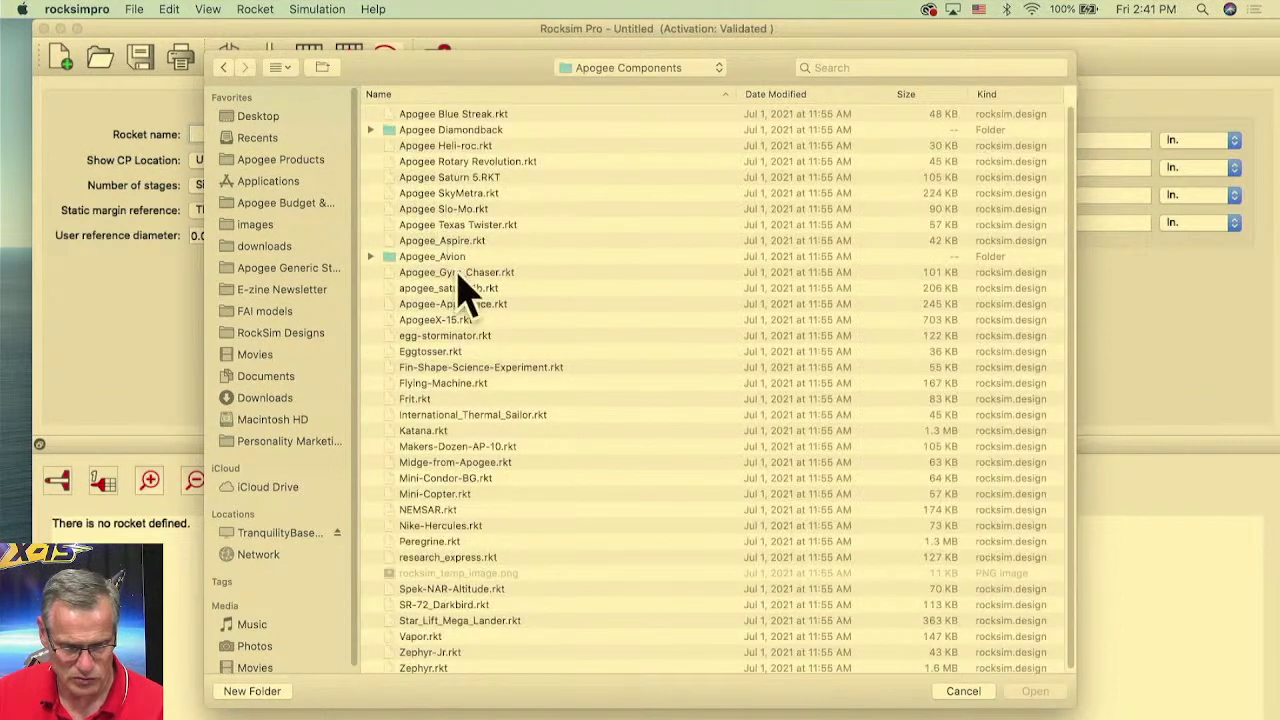
click(428, 337)
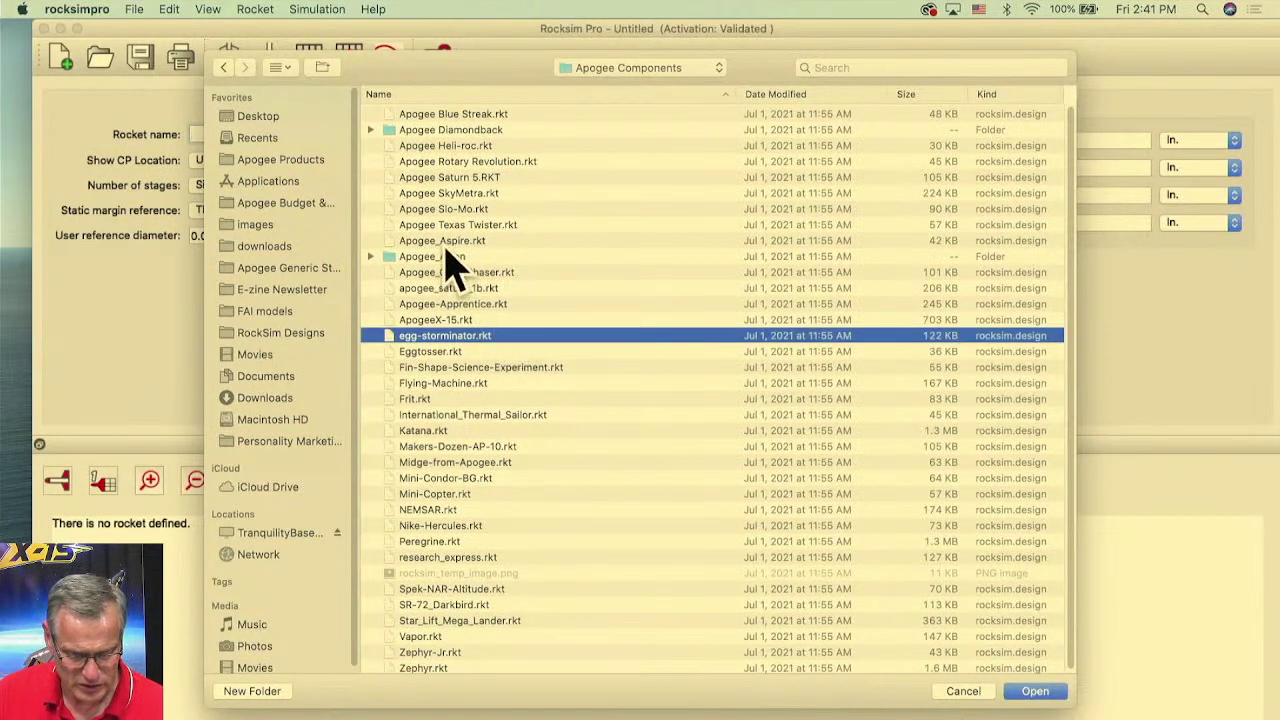
scroll(555, 450, down, 1)
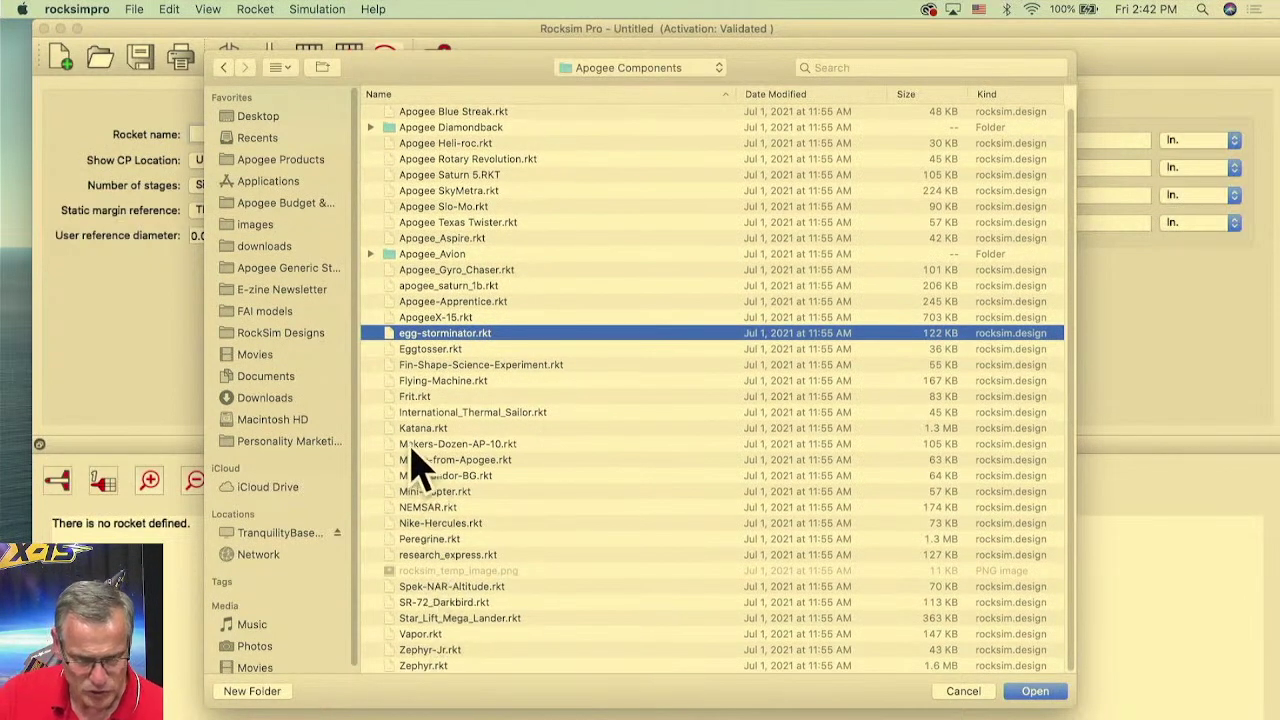
click(419, 192)
click(1030, 692)
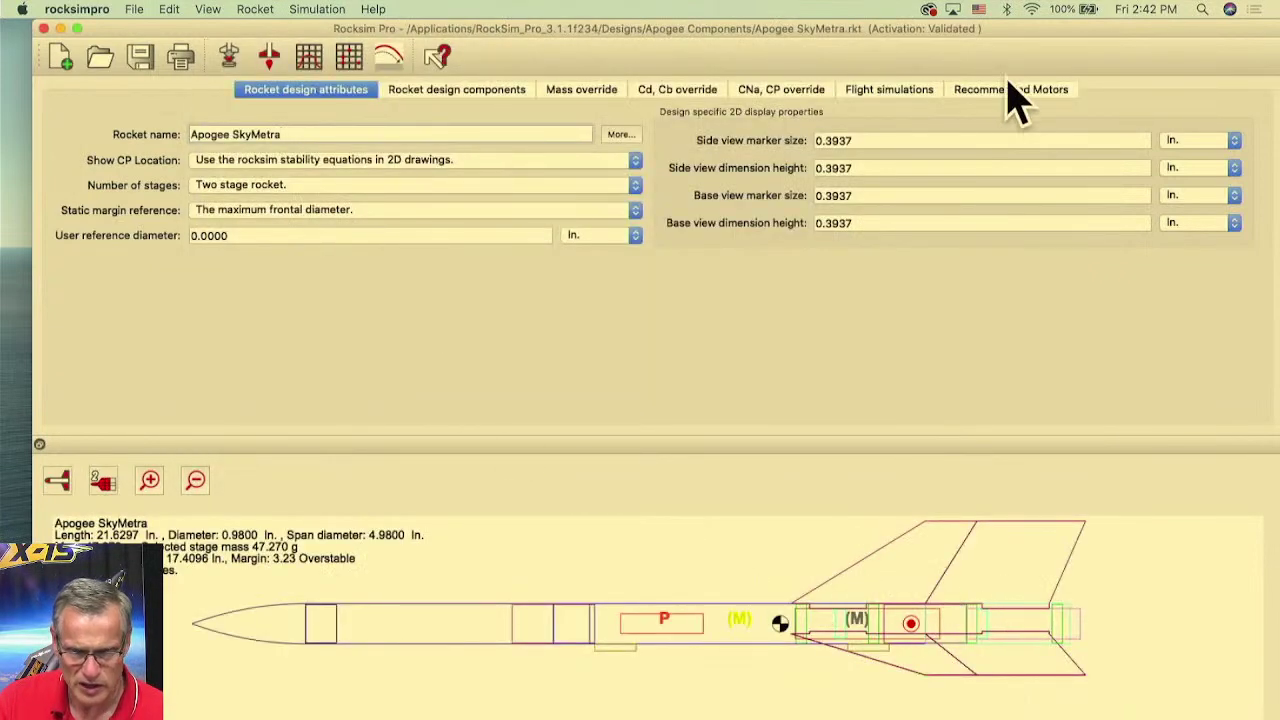
- In flight simulation 10, set both the staging event and the parachute deployment event to Max ejection delay
click(889, 92)
scroll(258, 383, down, 5)
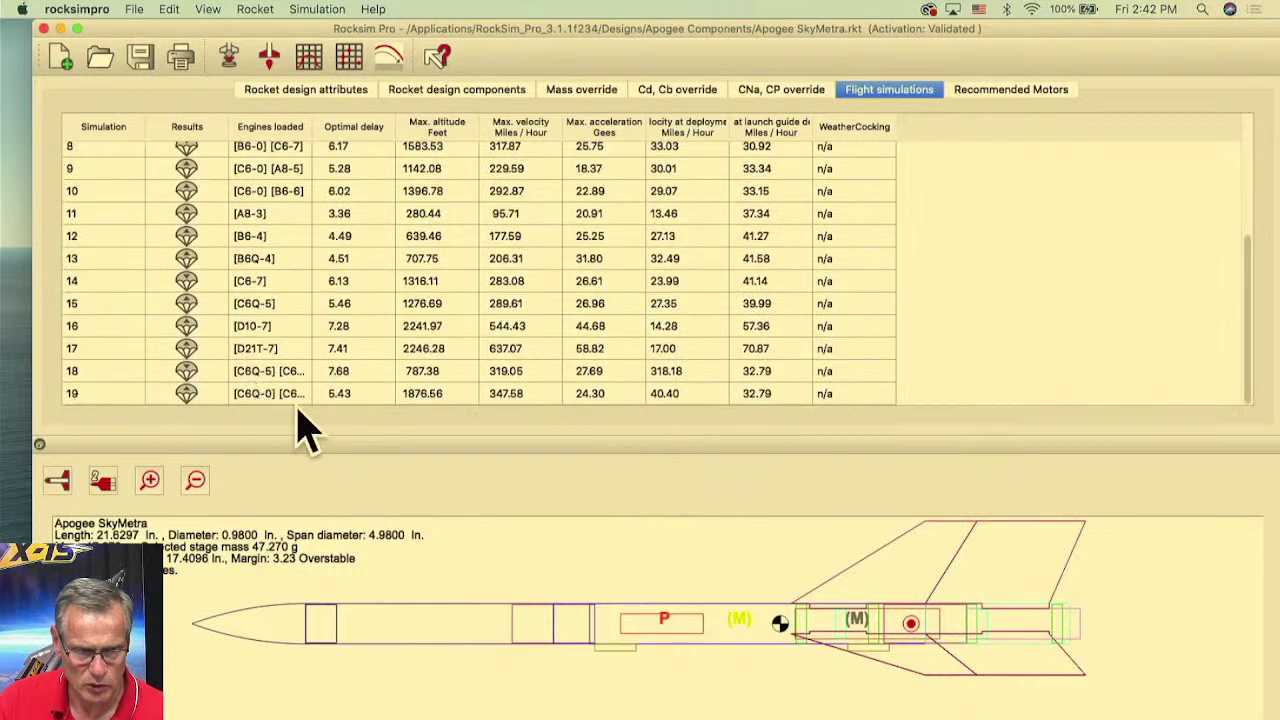
right_click(256, 191)
click(266, 191)
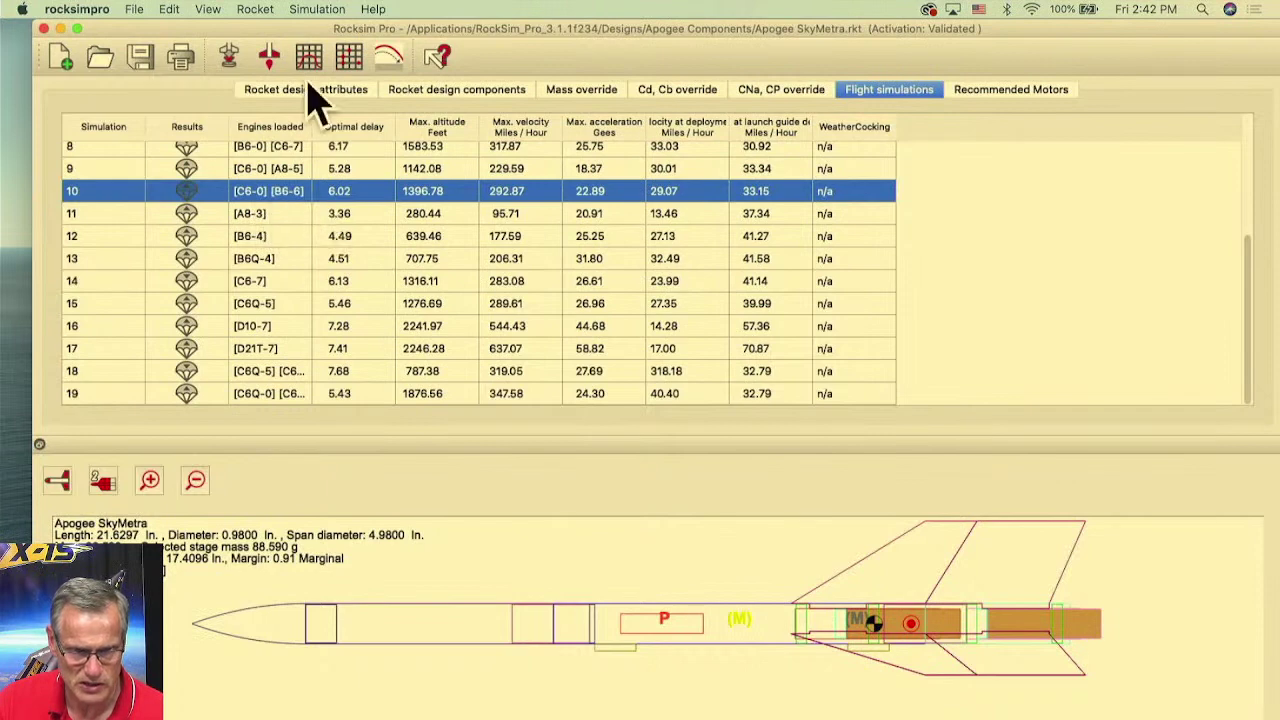
click(229, 66)
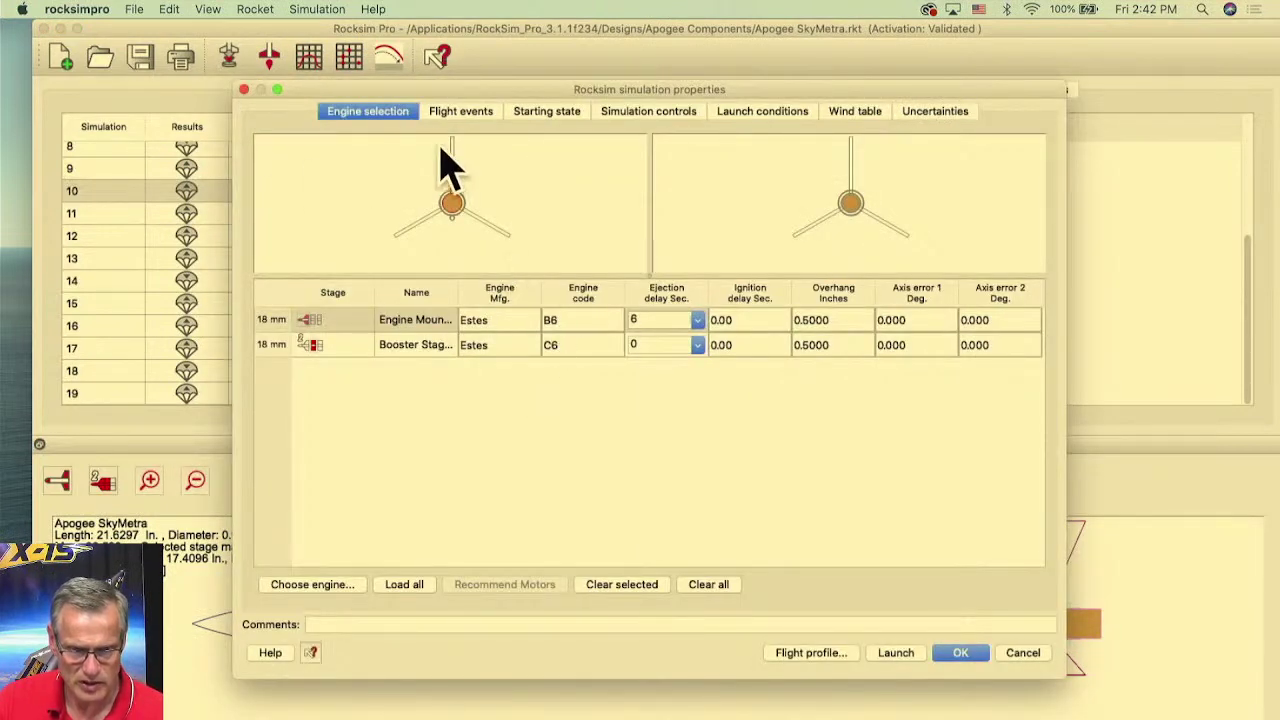
click(440, 113)
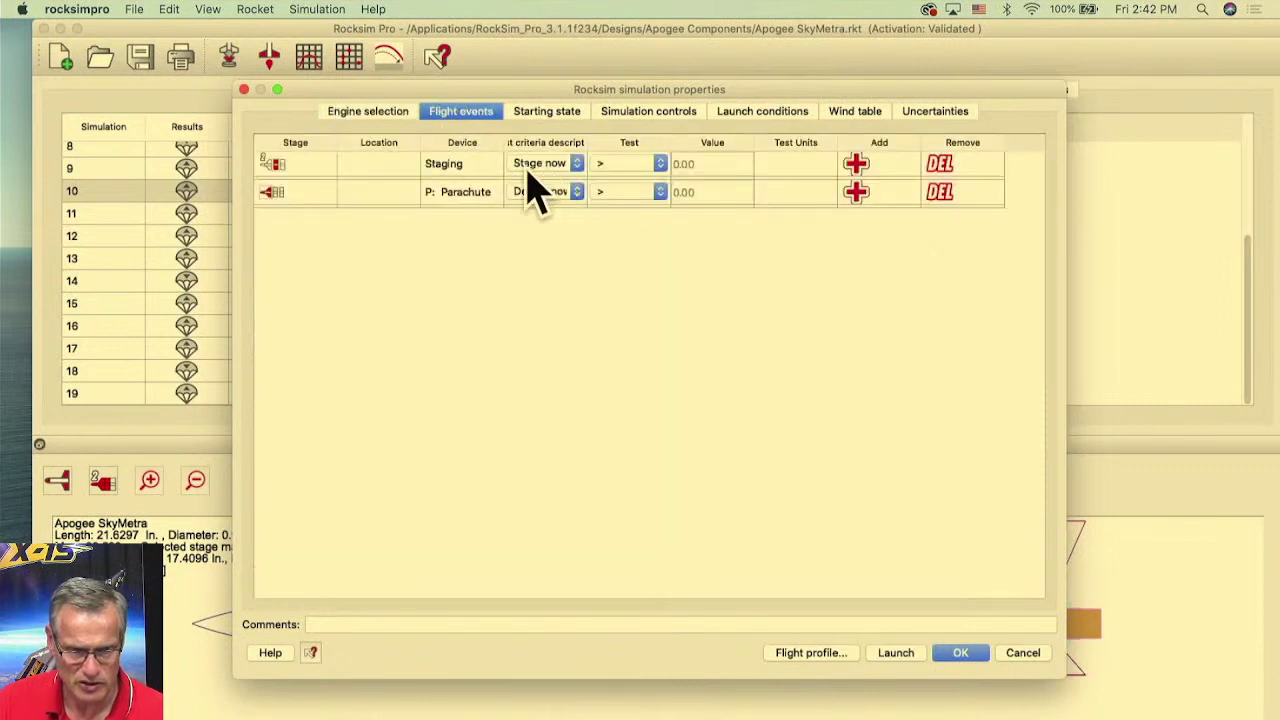
click(576, 165)
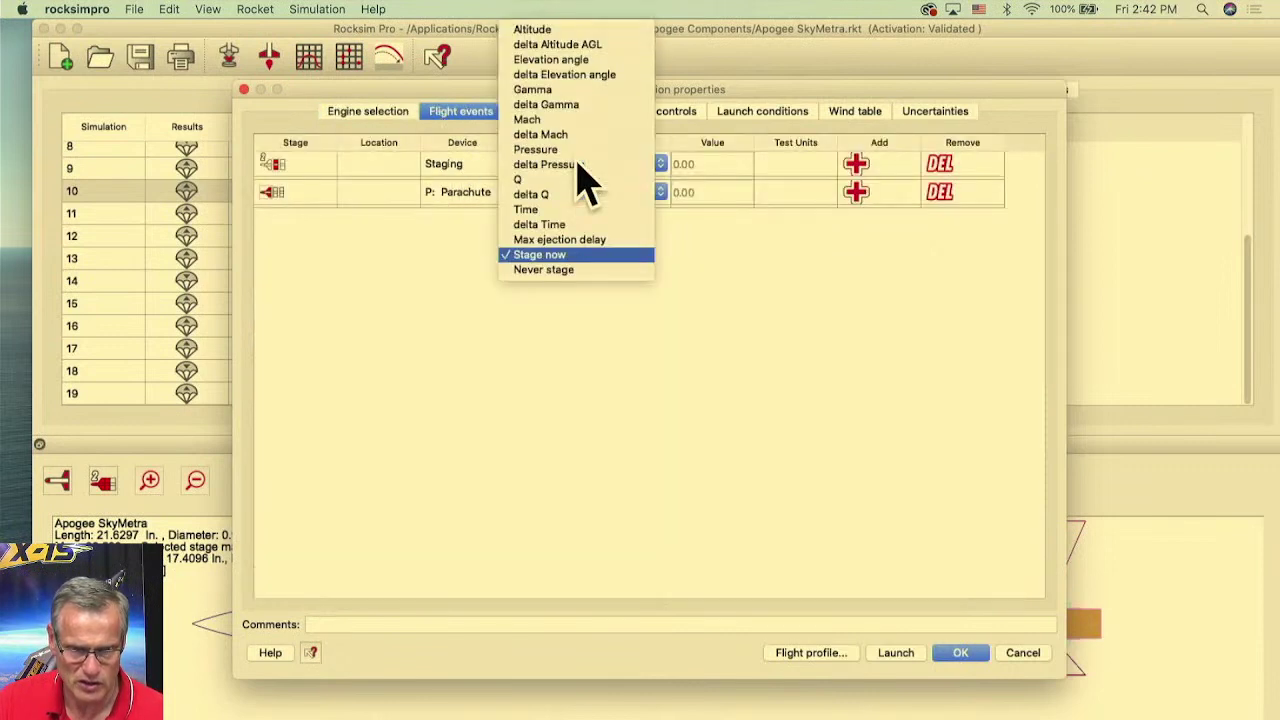
click(568, 245)
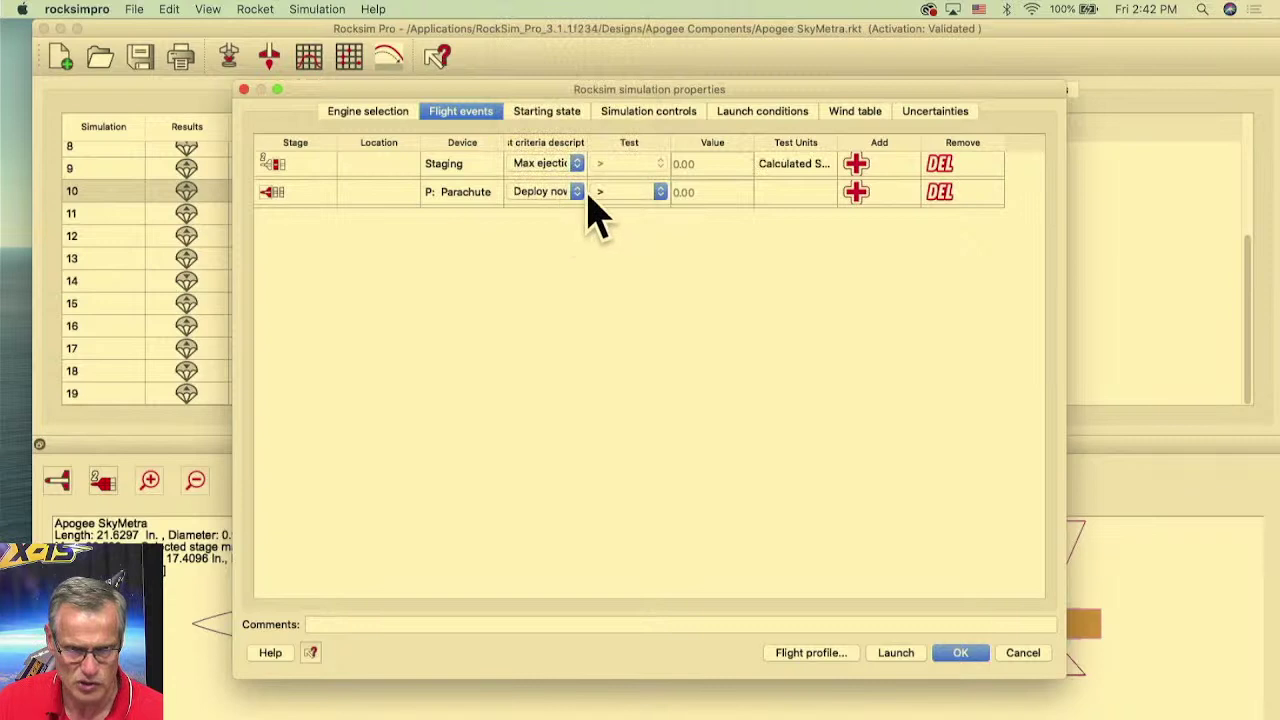
click(589, 194)
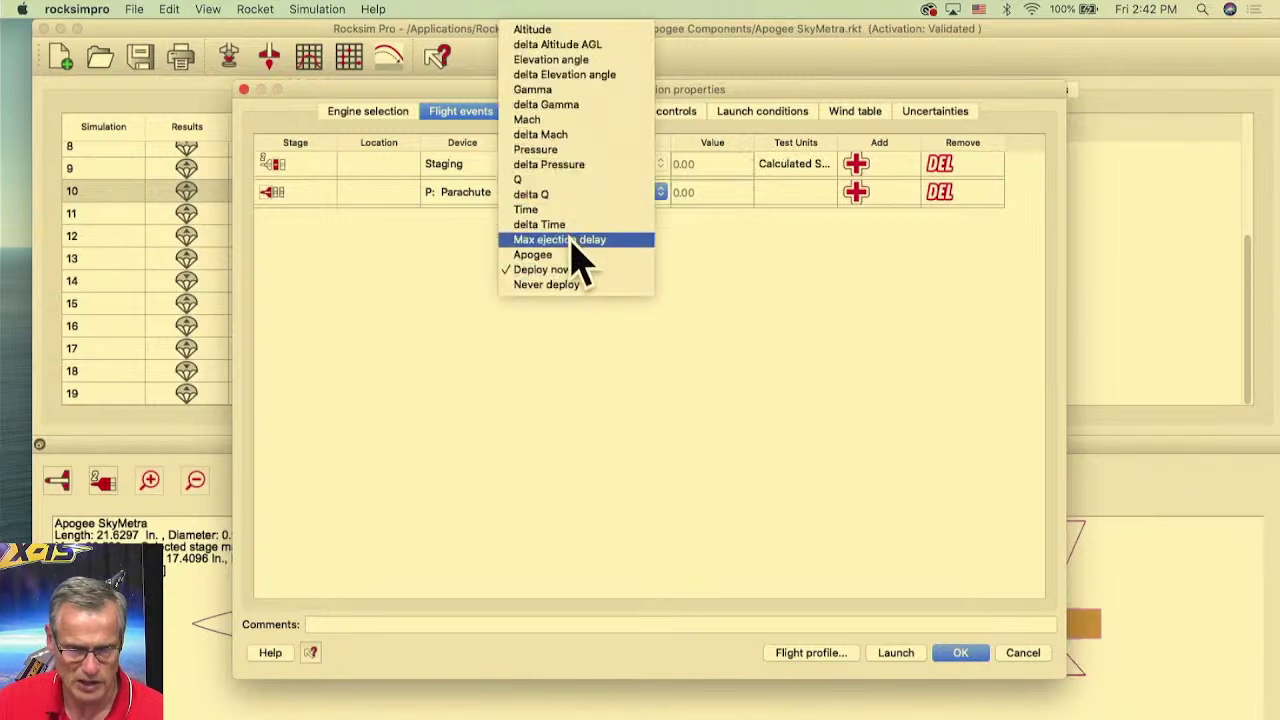
click(571, 240)
- Load the Colorado Cloudbusters #807 Site 2 launch site into the simulation's launch conditions
click(560, 122)
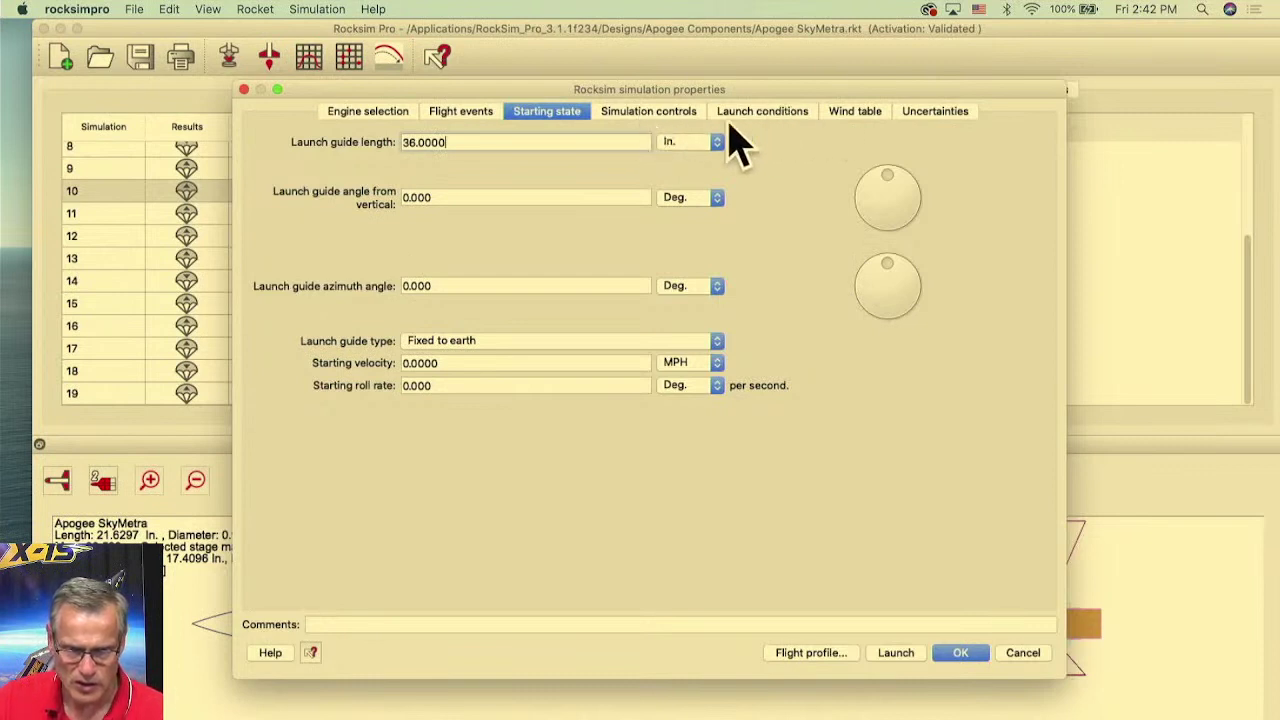
click(760, 112)
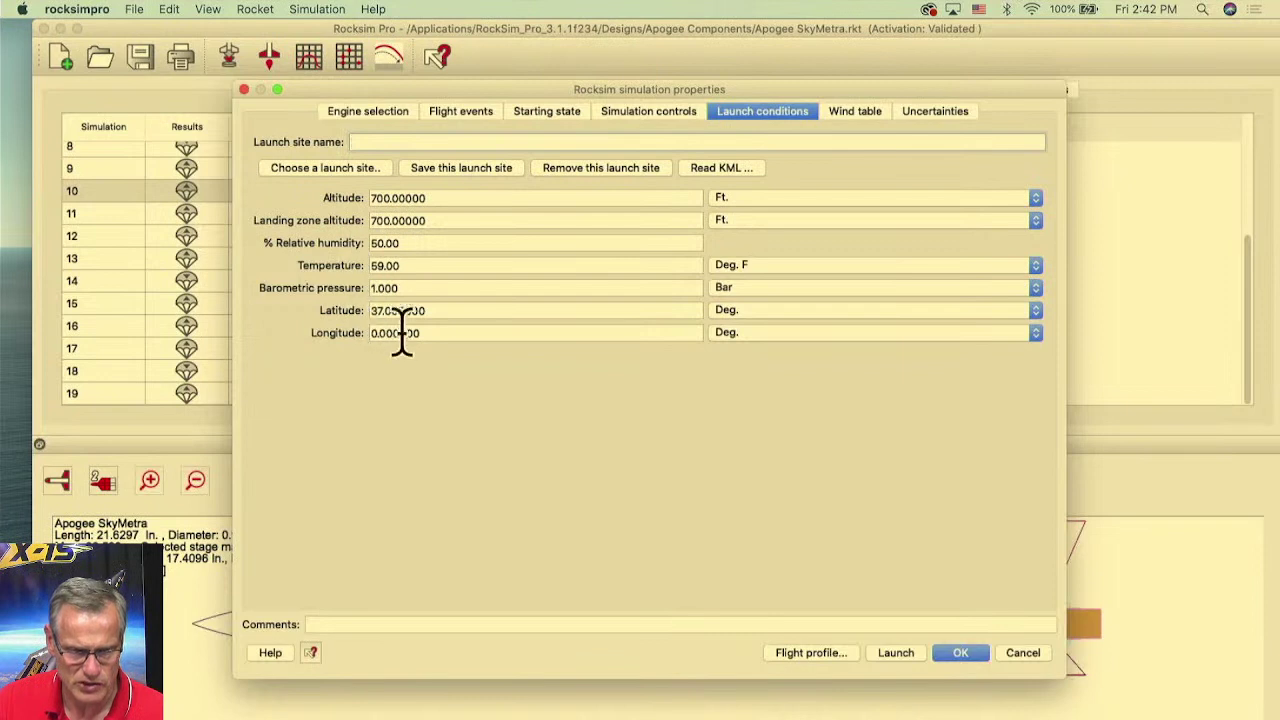
click(345, 174)
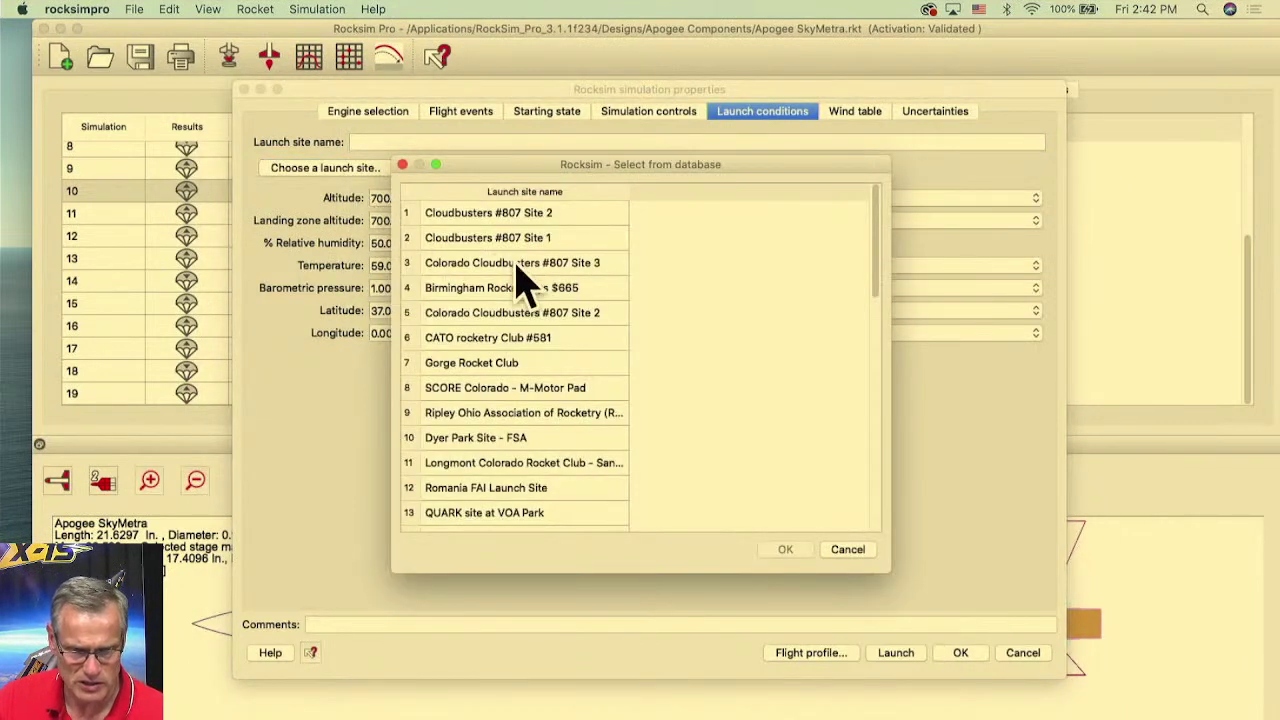
click(517, 313)
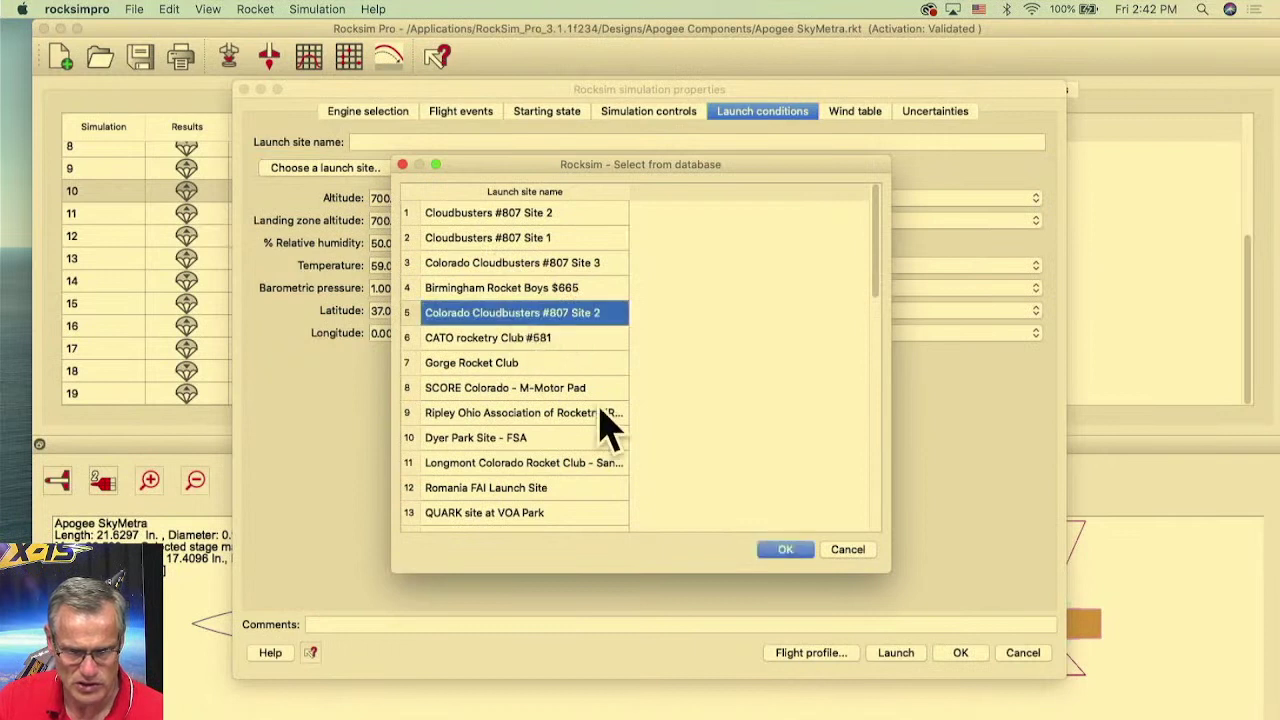
click(786, 551)
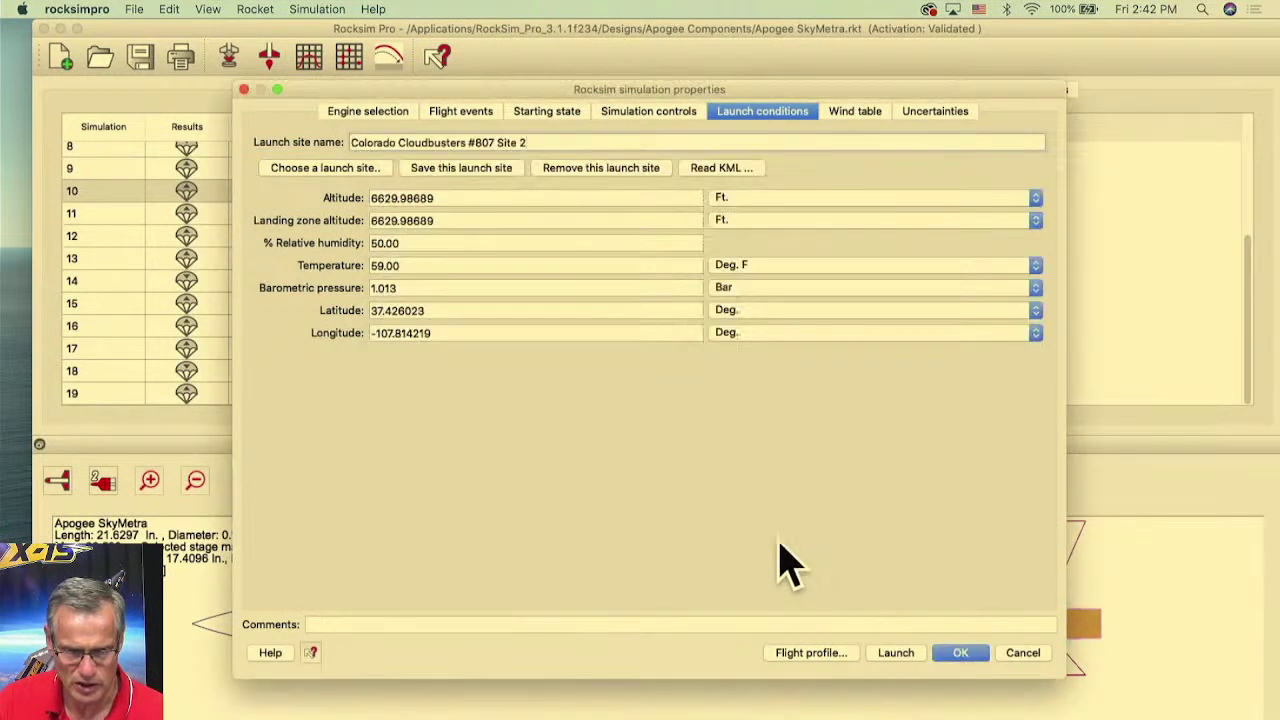
- Load the "8mph wind from west" preset into the simulation's wind table
click(850, 115)
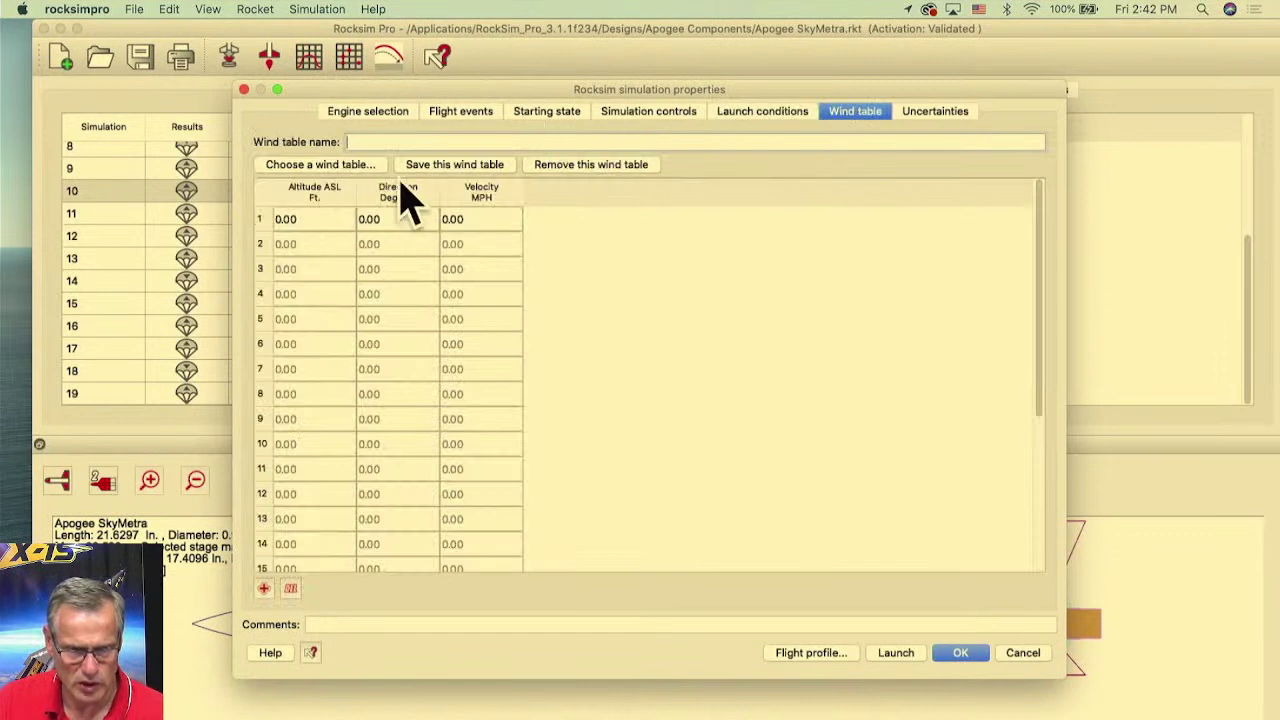
click(330, 166)
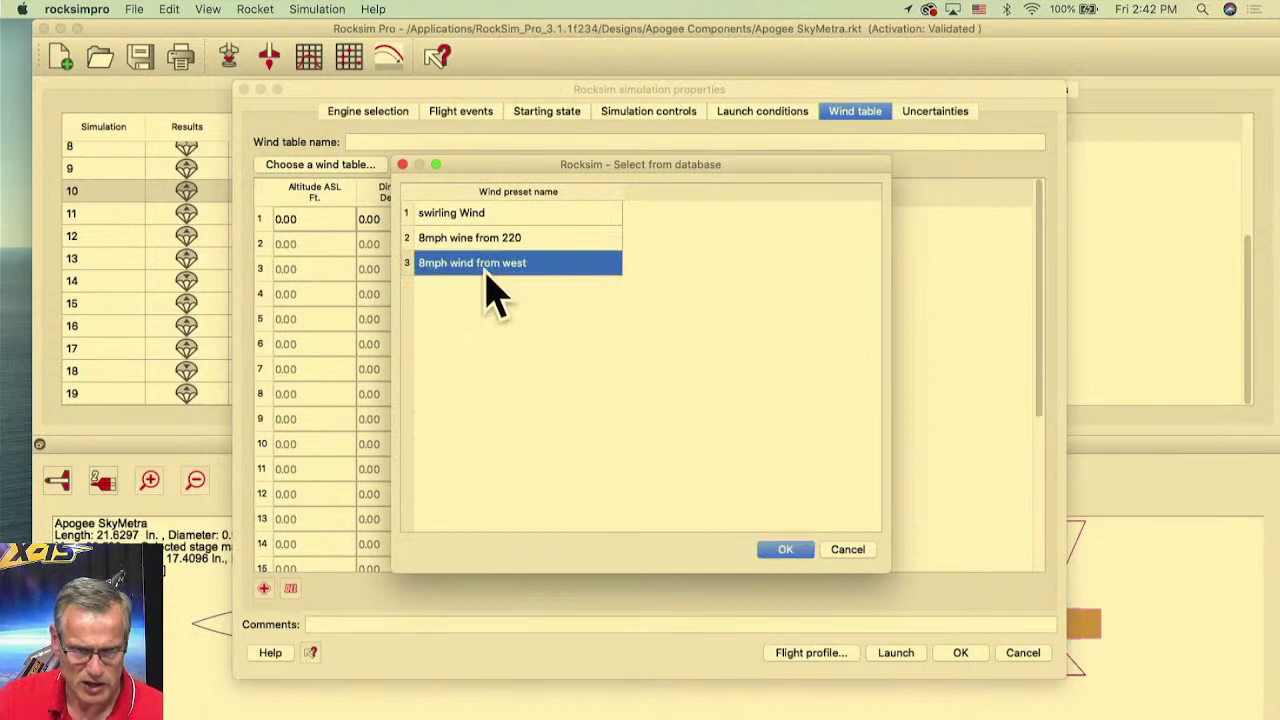
click(785, 549)
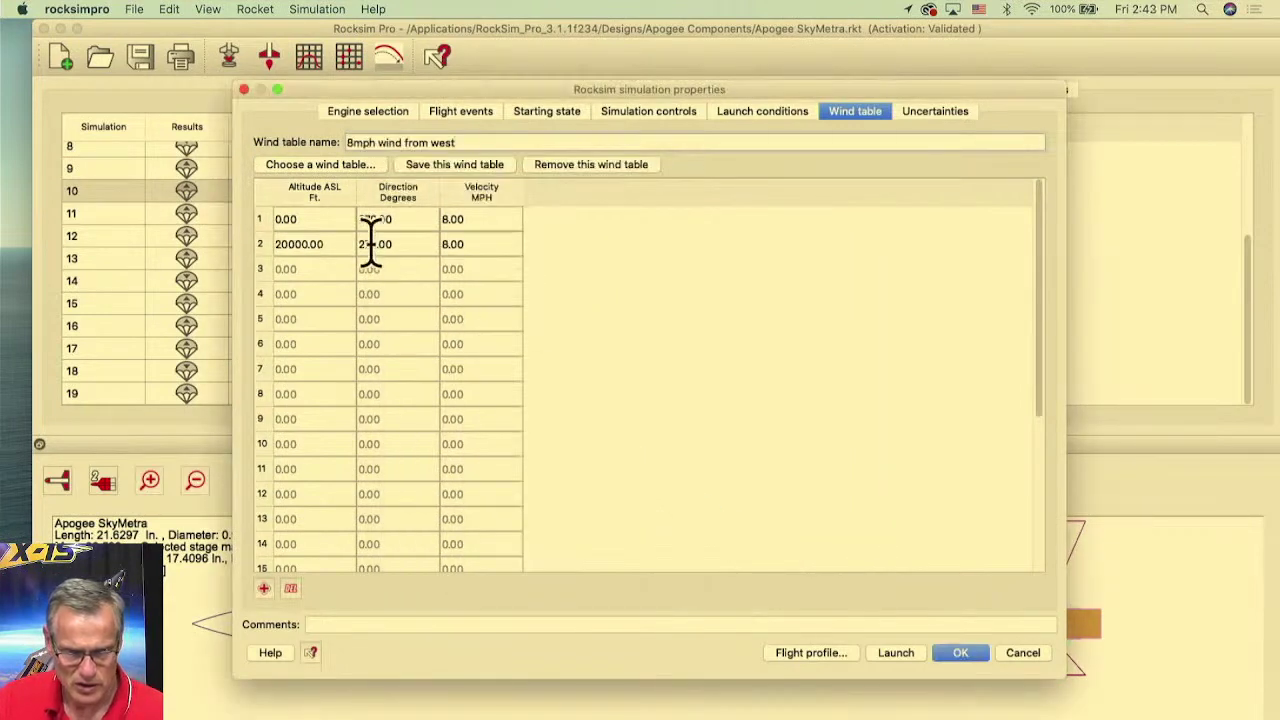
- Run the simulation with its flight profile, play and close the 3D animation, and launch the simulation again
click(815, 656)
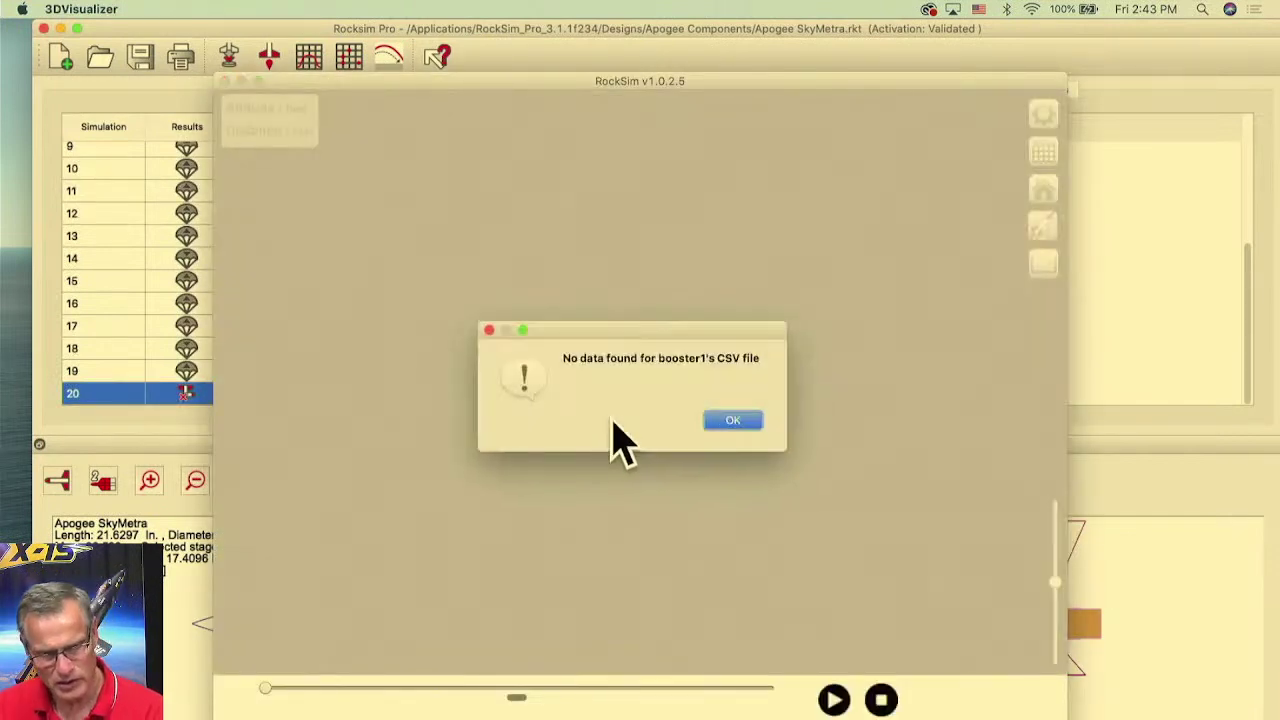
click(741, 421)
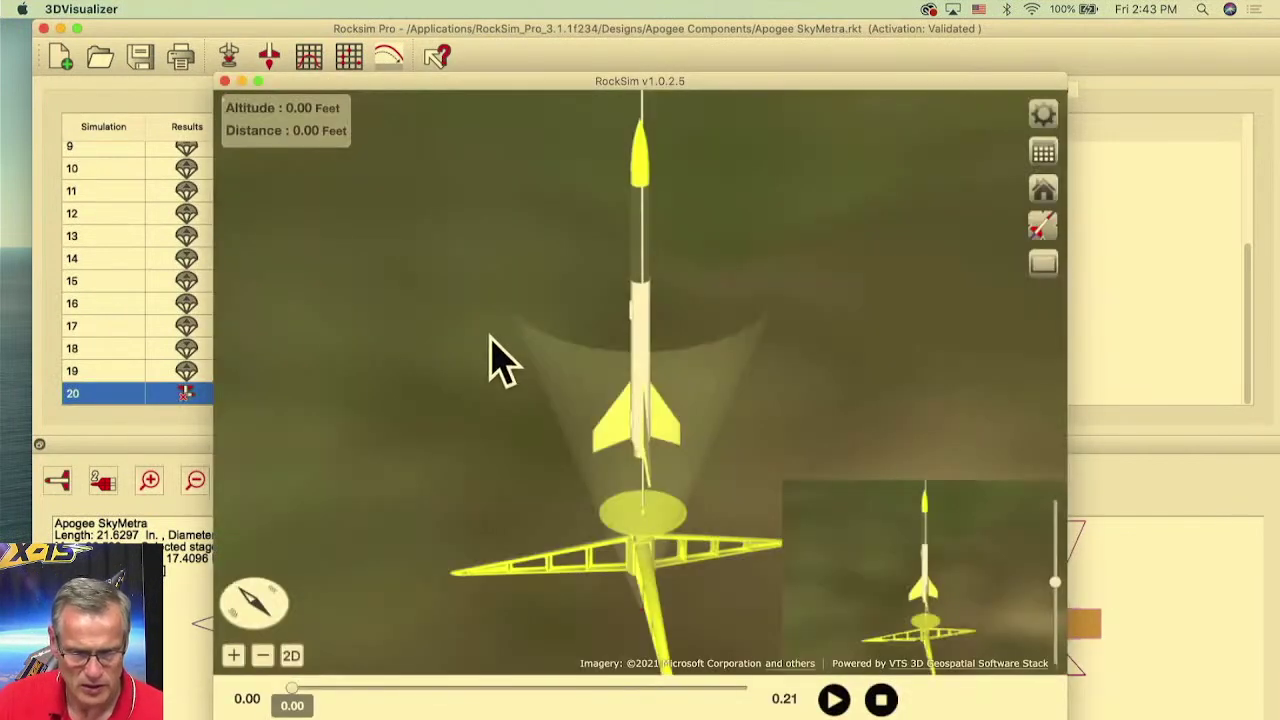
click(834, 699)
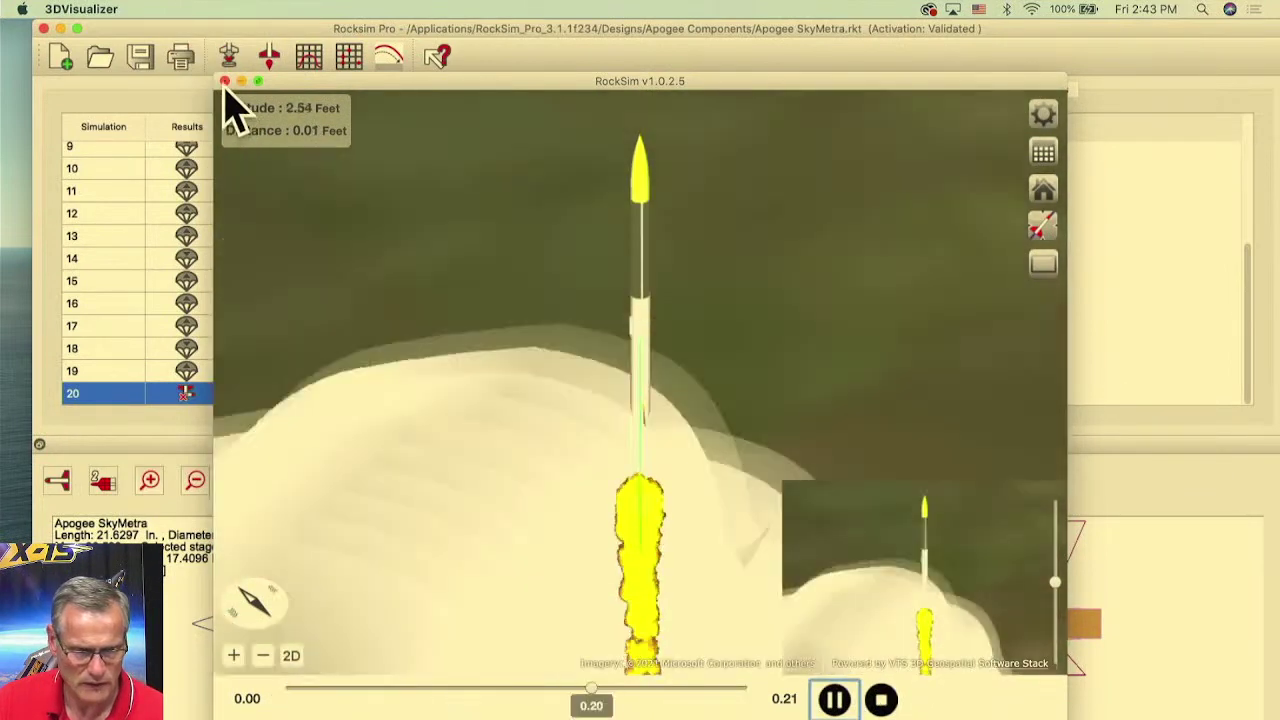
click(225, 81)
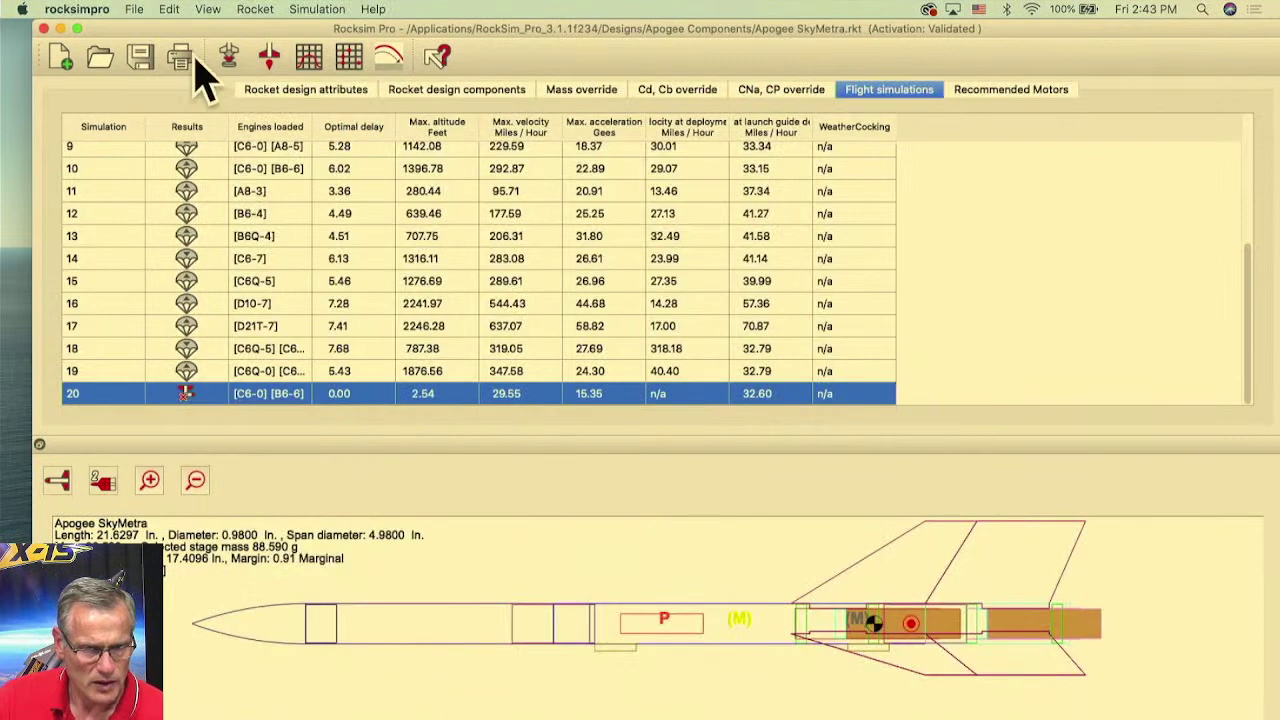
click(270, 55)
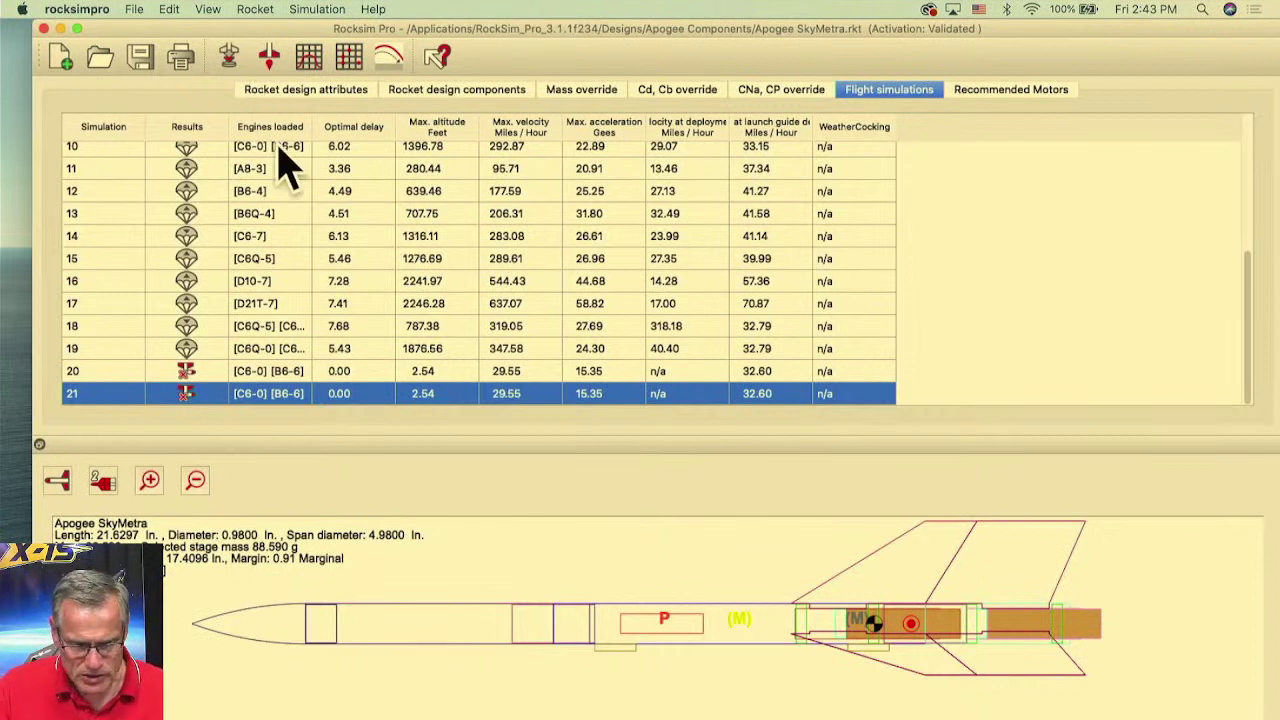
- Examine the Sustainer and Booster stages in the rocket's component tree
click(453, 95)
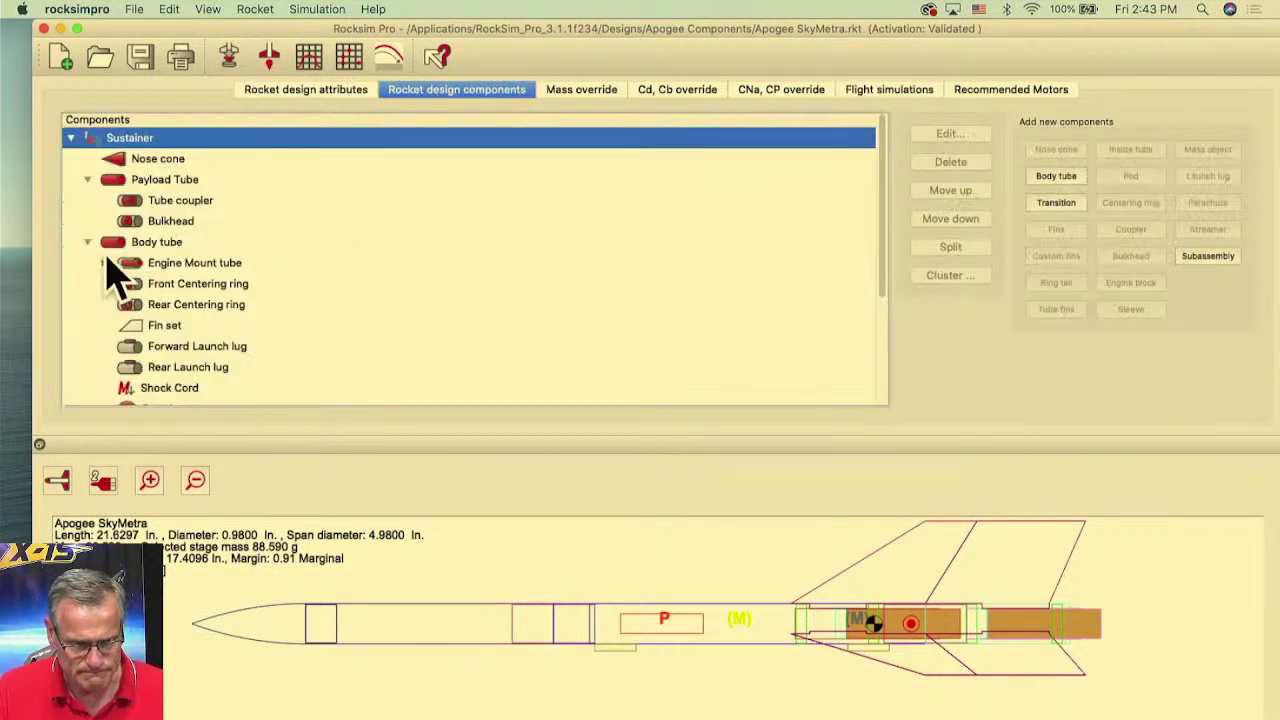
click(70, 137)
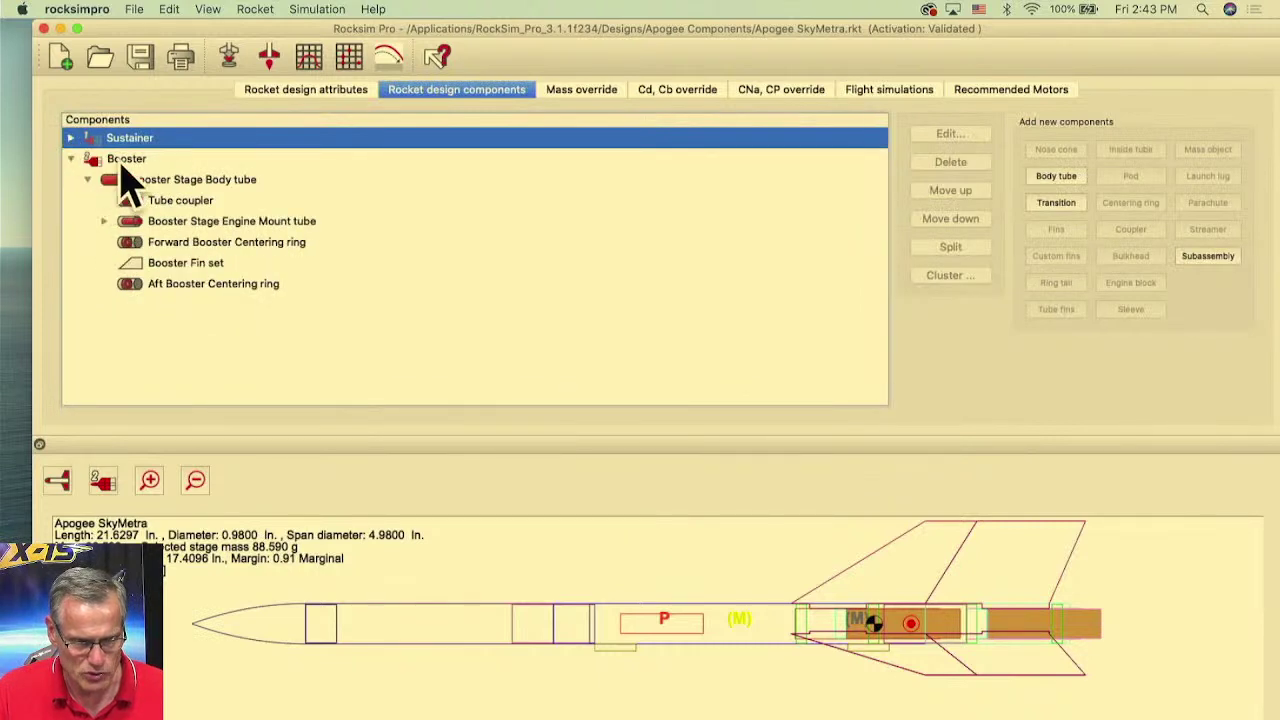
click(71, 138)
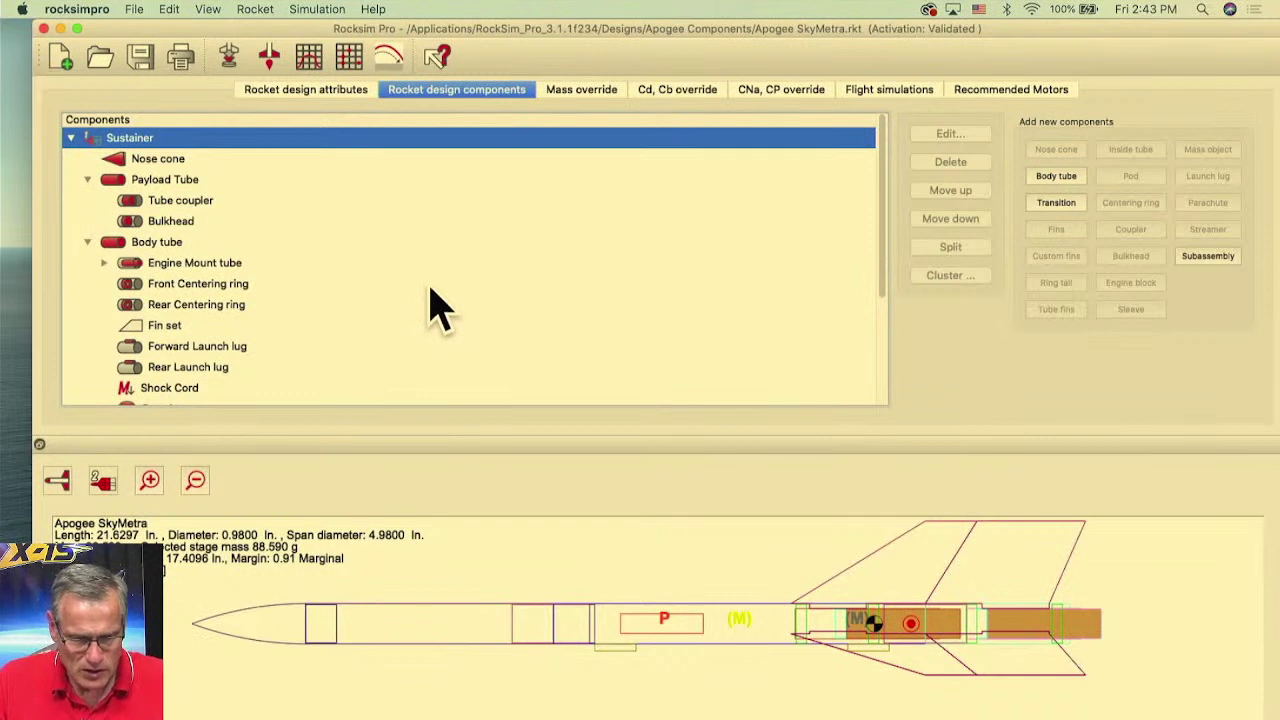
- Enable Allow database path overload in the application preferences
click(135, 11)
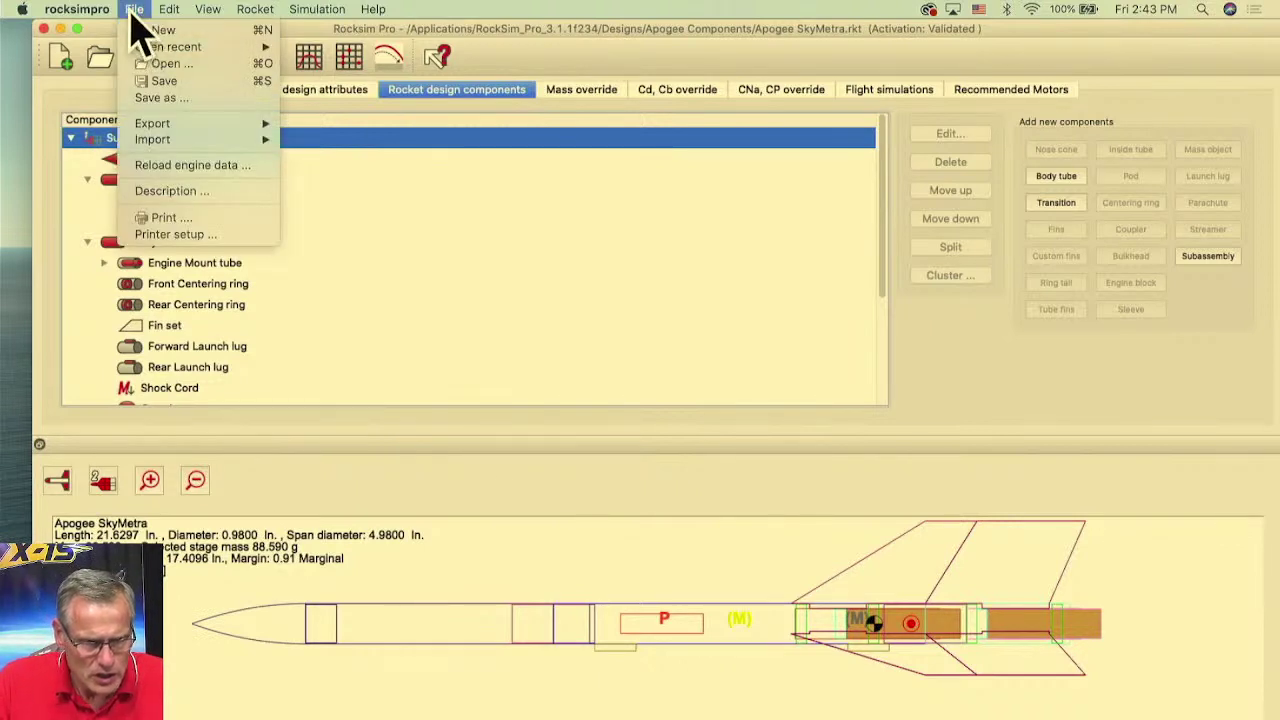
mouse_move(70, 12)
click(112, 57)
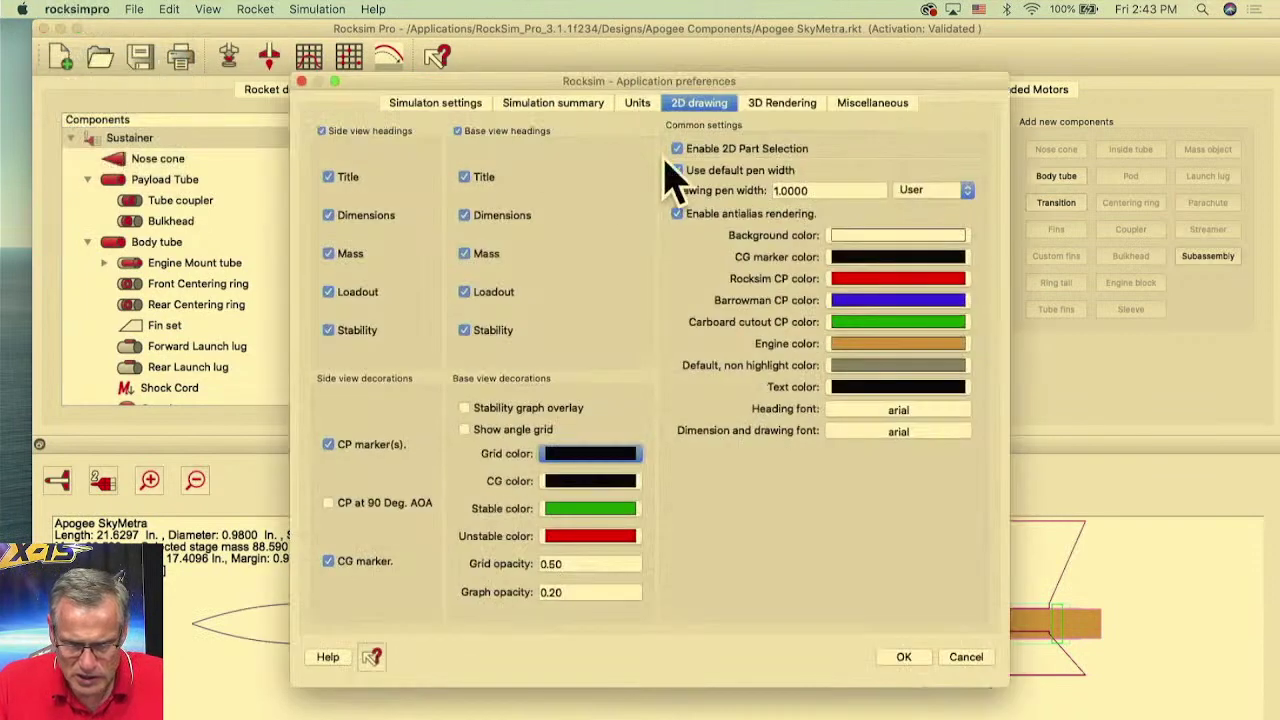
click(870, 103)
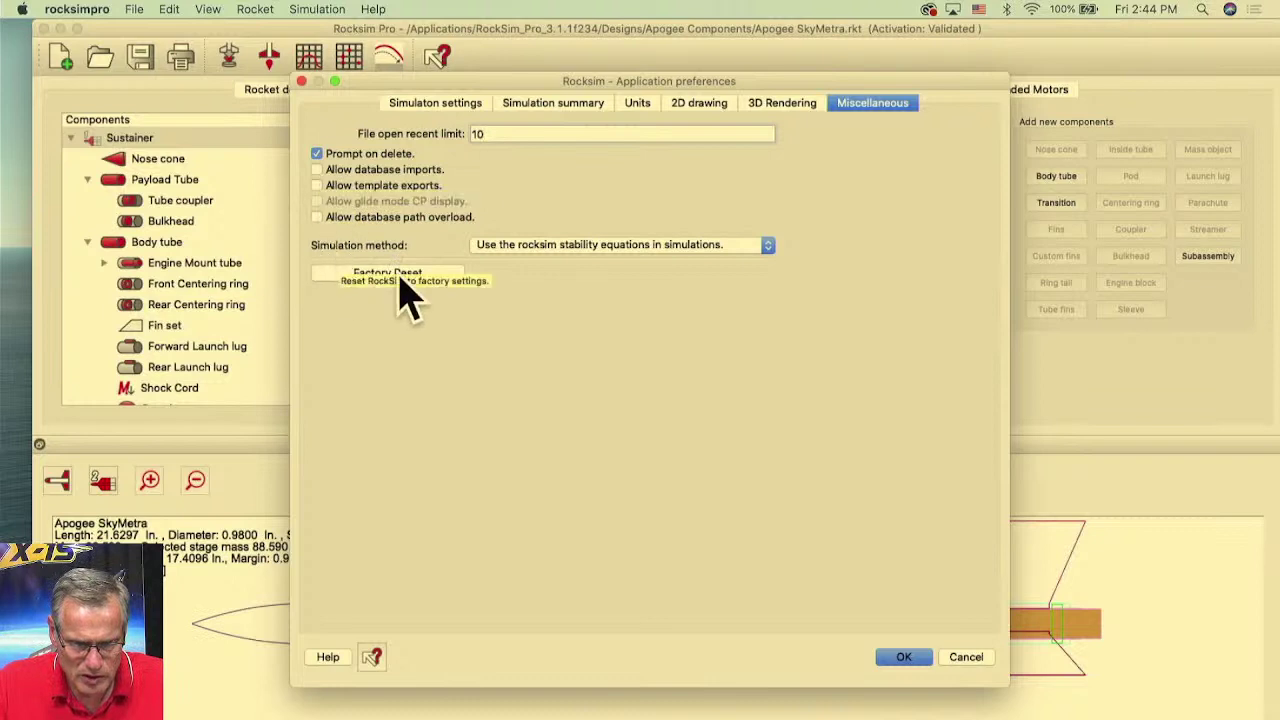
click(317, 217)
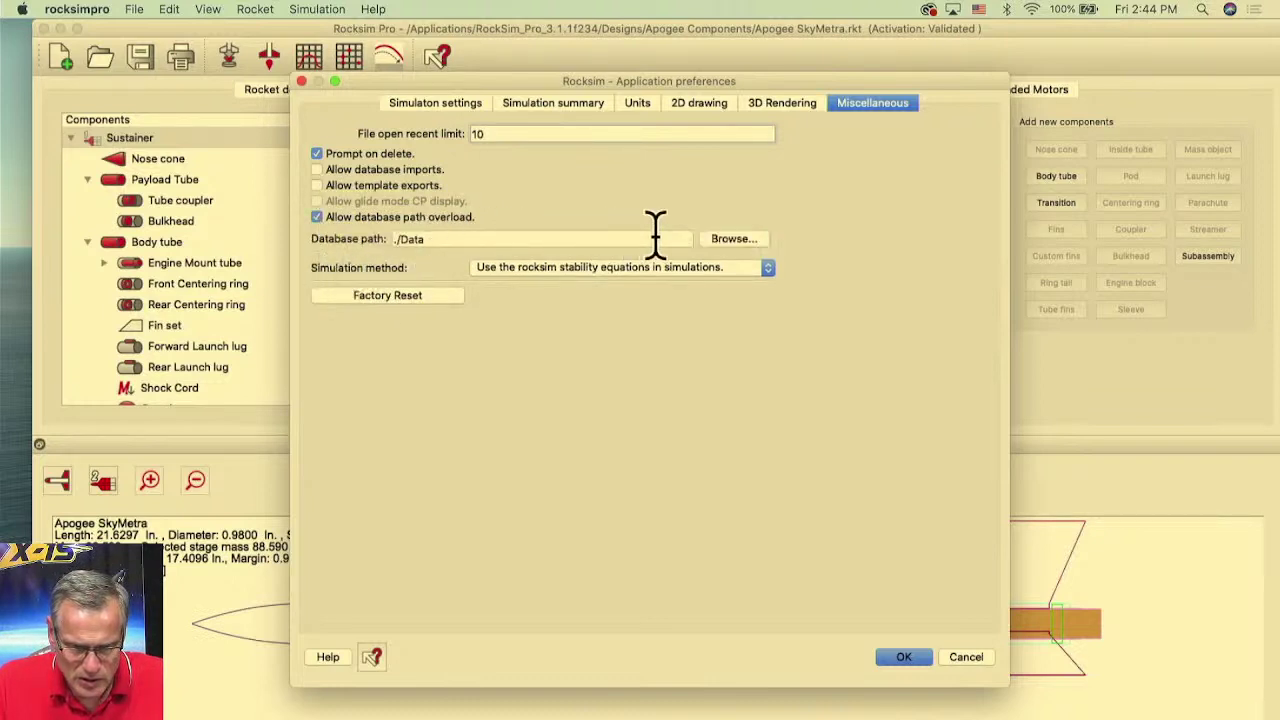
- Browse Macintosh HD's Library and Application Support folders for the database path, leaving without choosing a folder
click(745, 240)
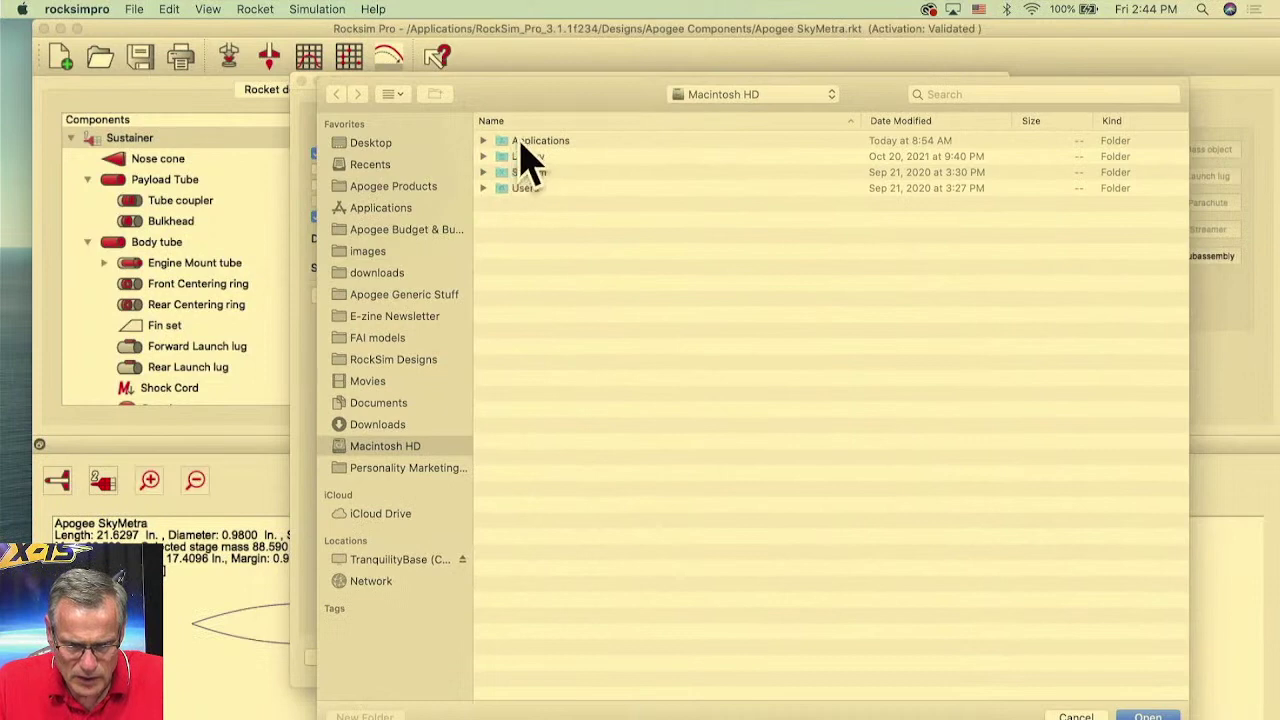
double_click(530, 158)
double_click(543, 158)
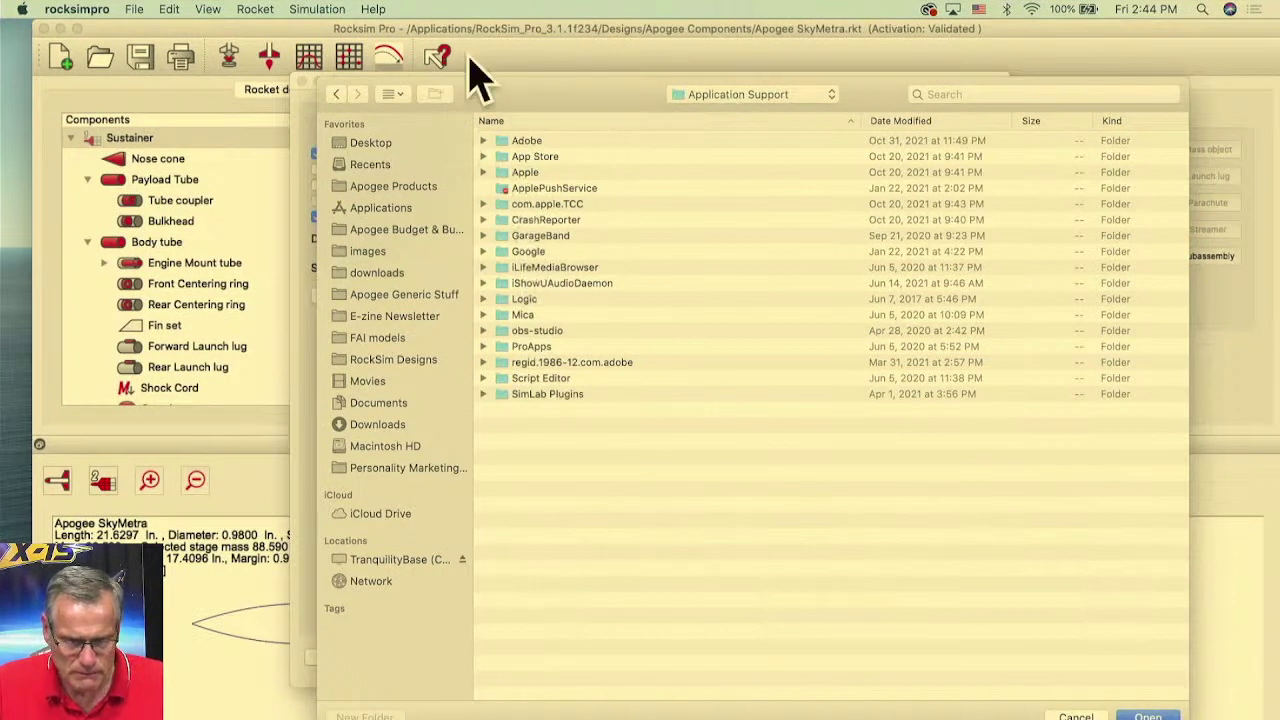
click(337, 14)
click(337, 14)
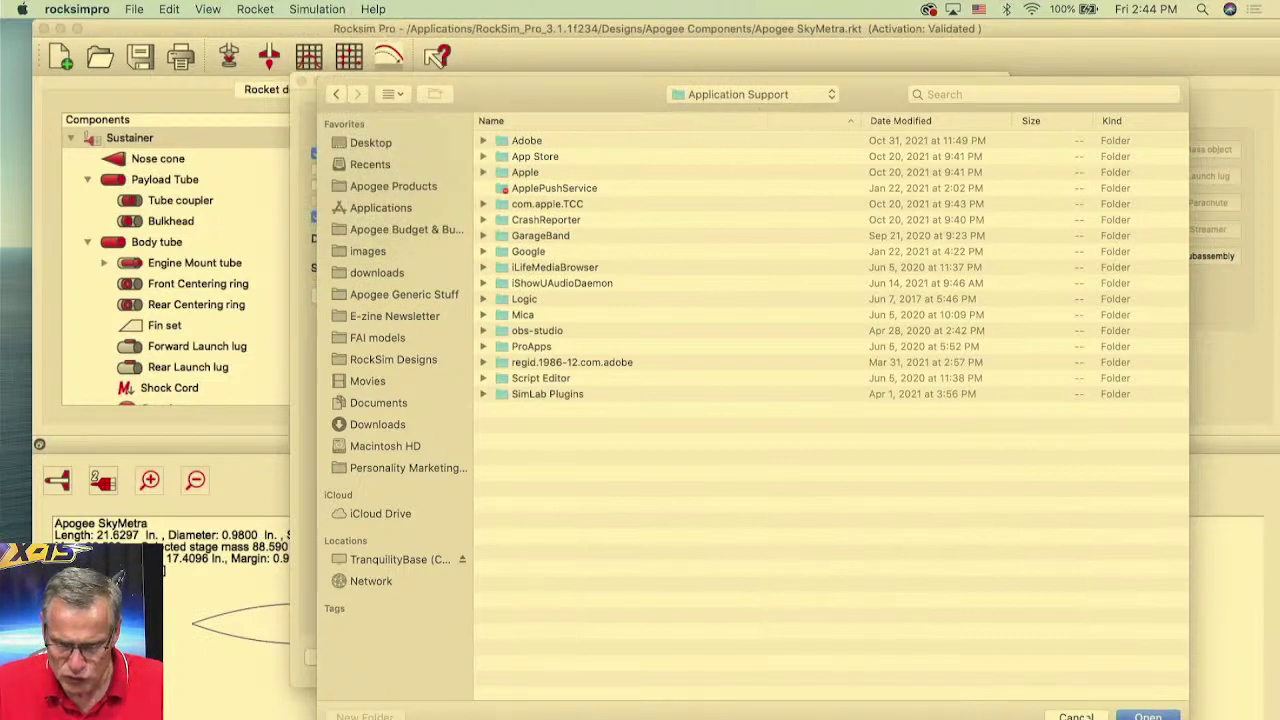
click(1083, 716)
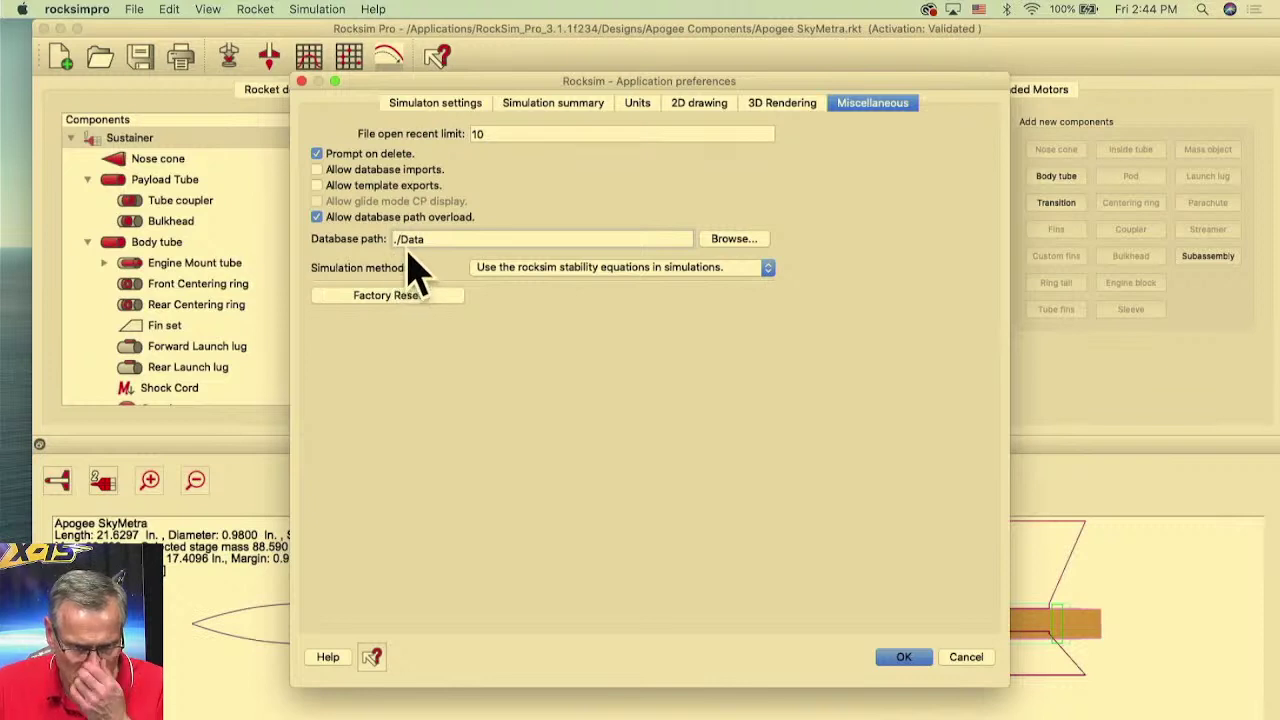
- Check the minimum velocity simulation settings, accept the application preferences, and launch the Apogee SkyMetra simulation again
click(462, 108)
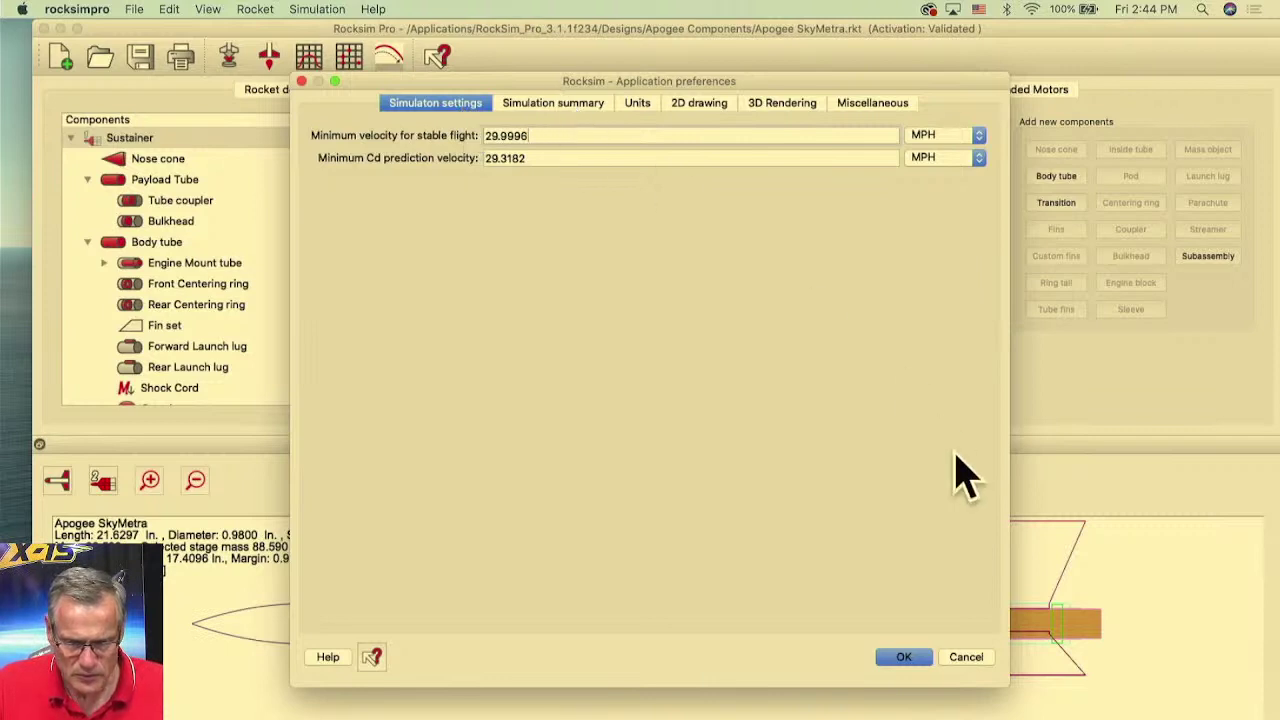
click(904, 657)
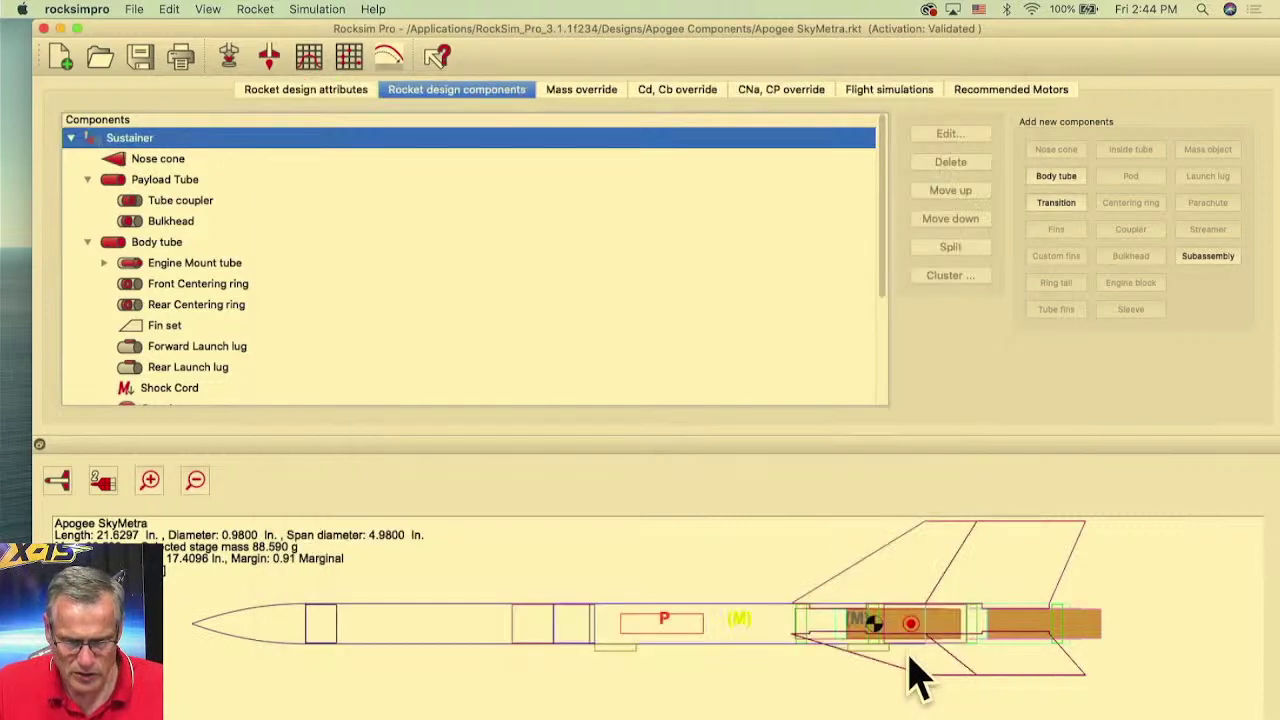
click(271, 58)
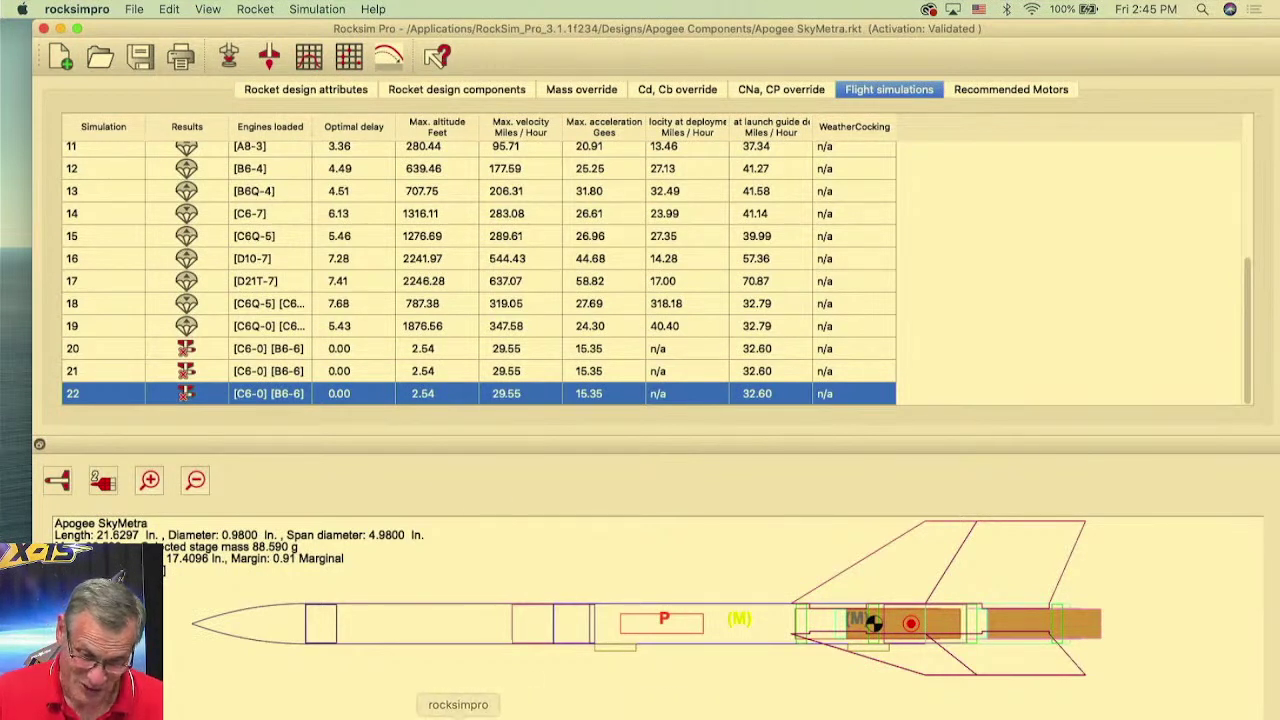
- Switch to the standard Rocksim application, skip its splash animation, and fit its window within the visible desktop
click(639, 712)
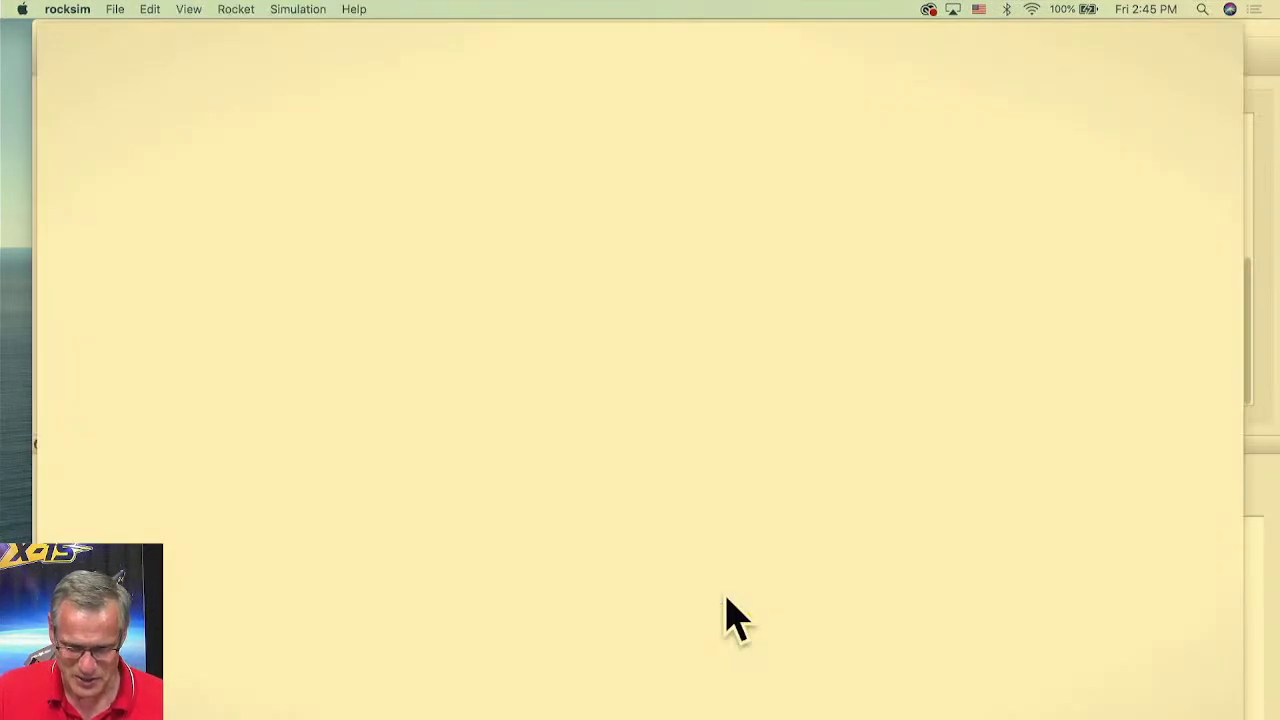
click(556, 646)
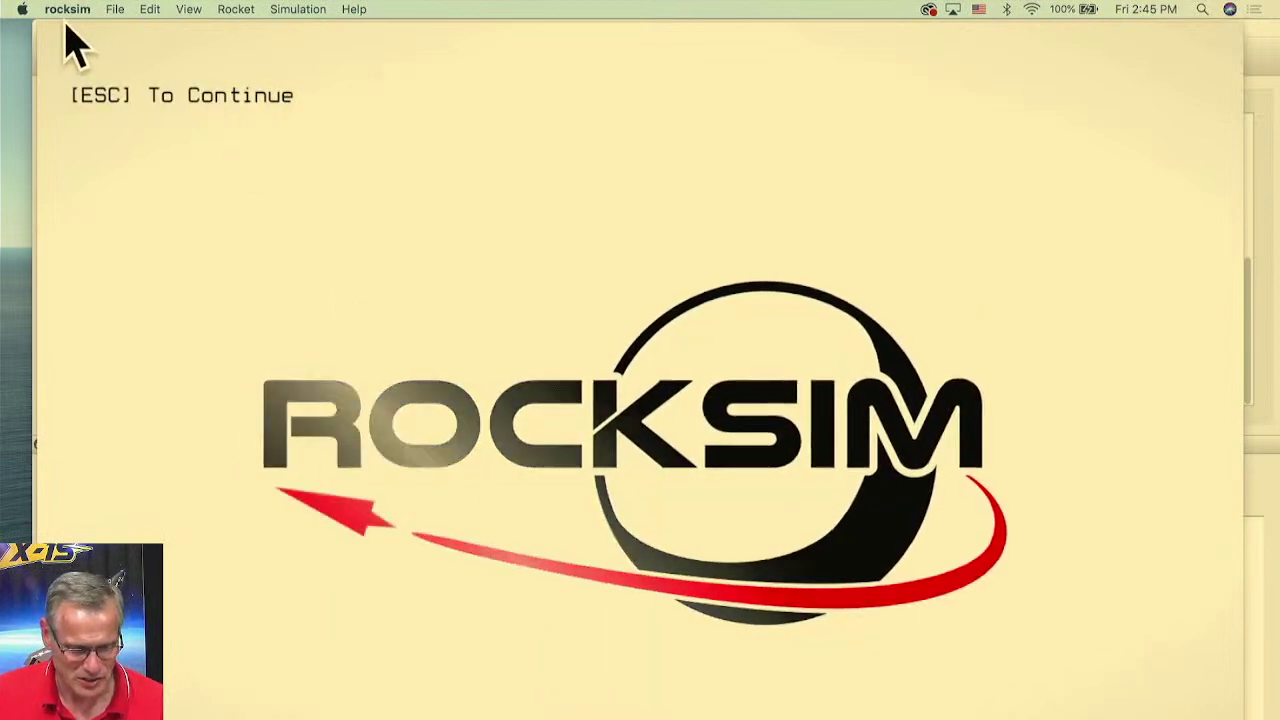
key(Escape)
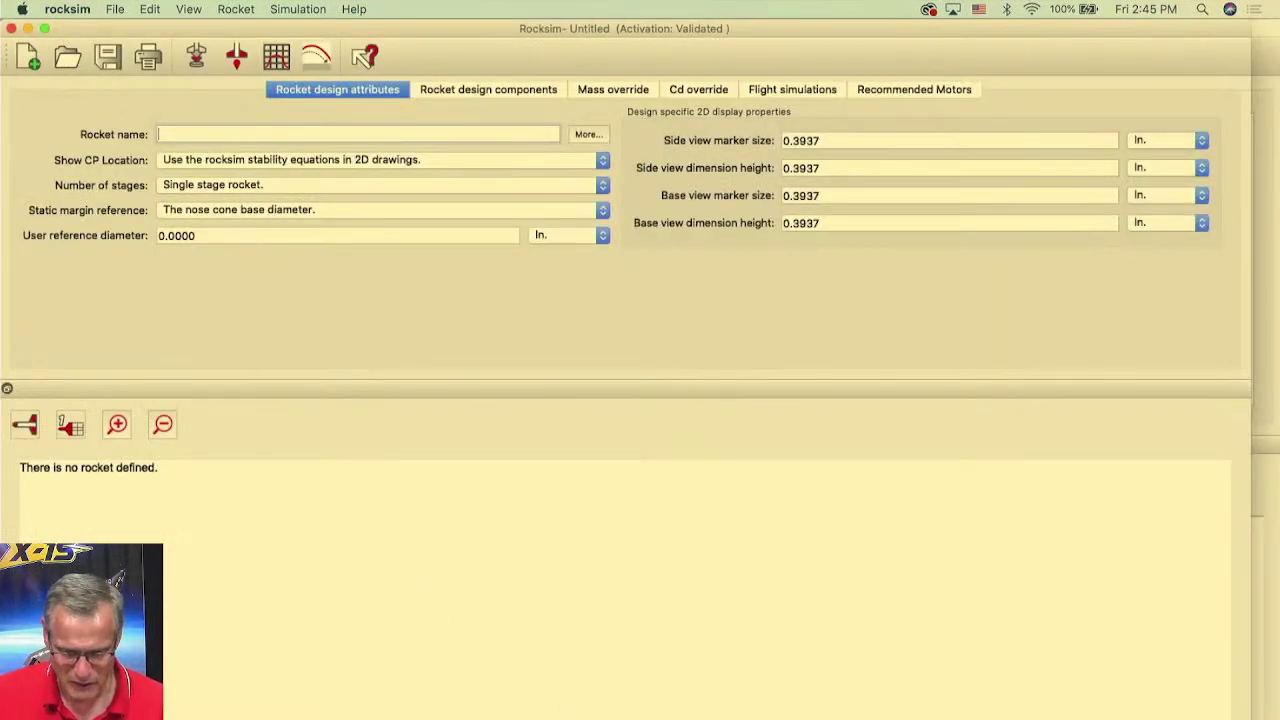
drag(686, 719, 686, 700)
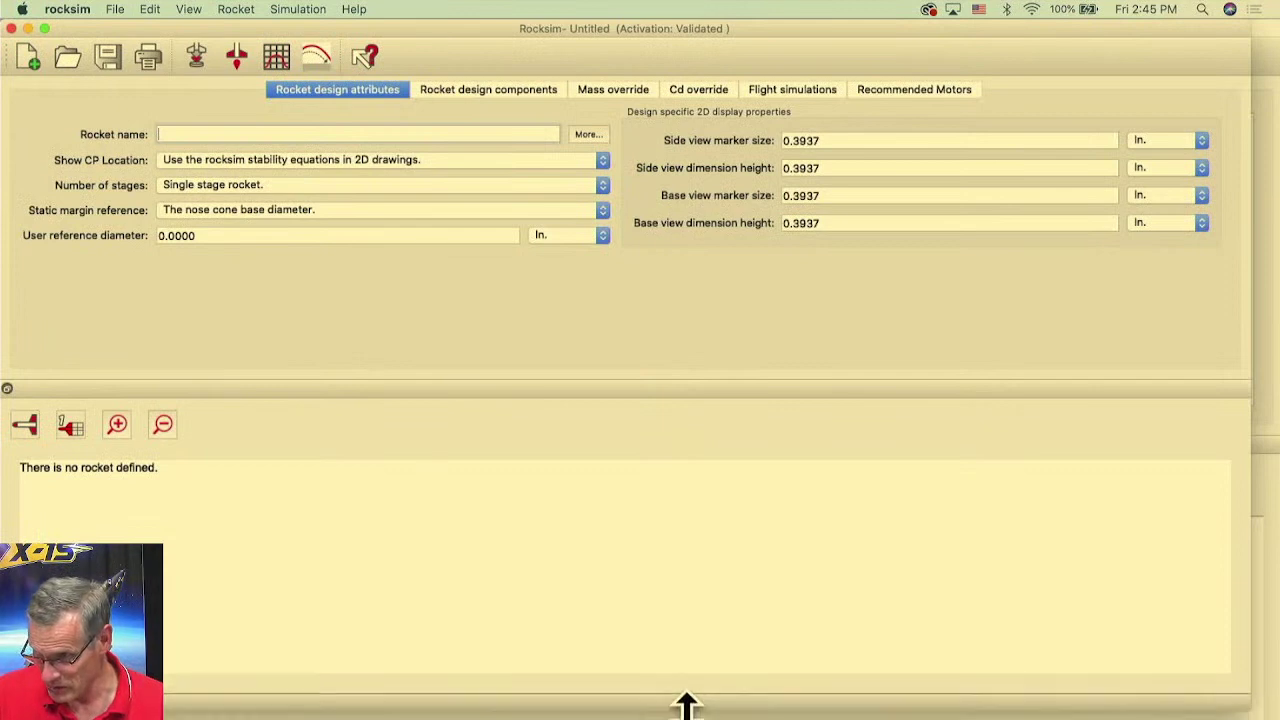
drag(111, 34, 134, 32)
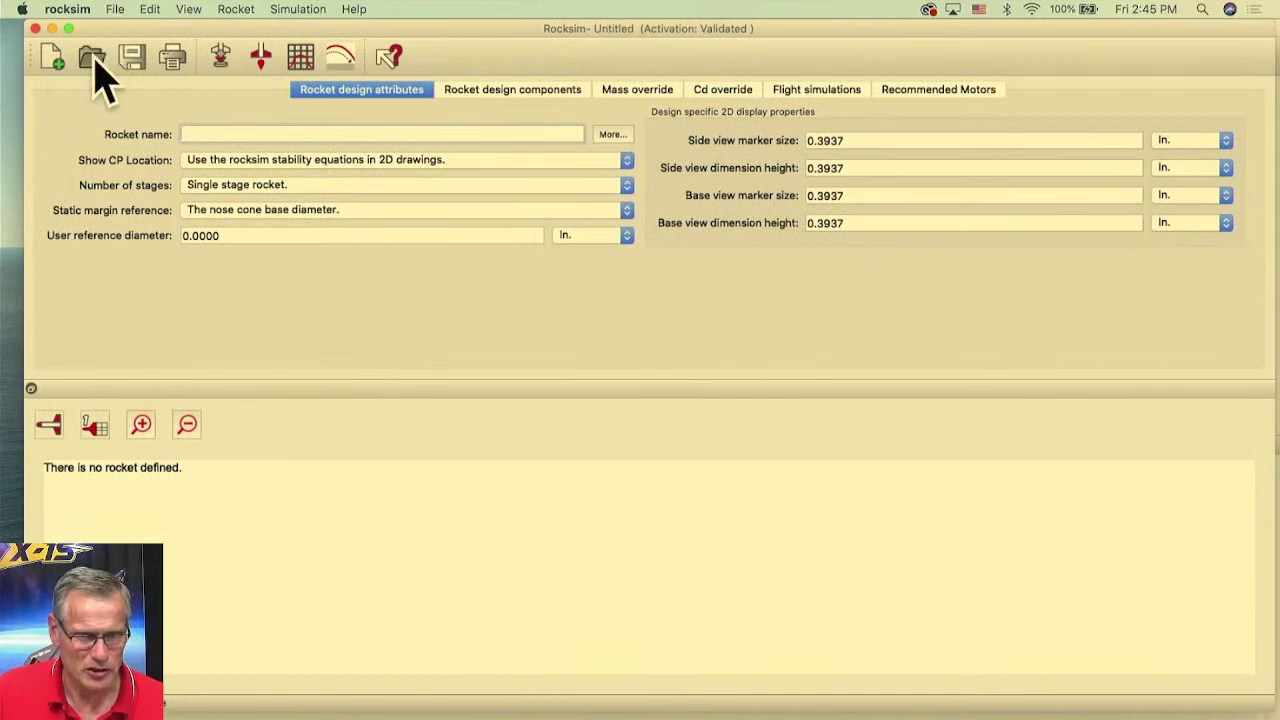
- Open Eggtosser 2-parts.rkt from the Desktop and show the rocket's design components
click(97, 55)
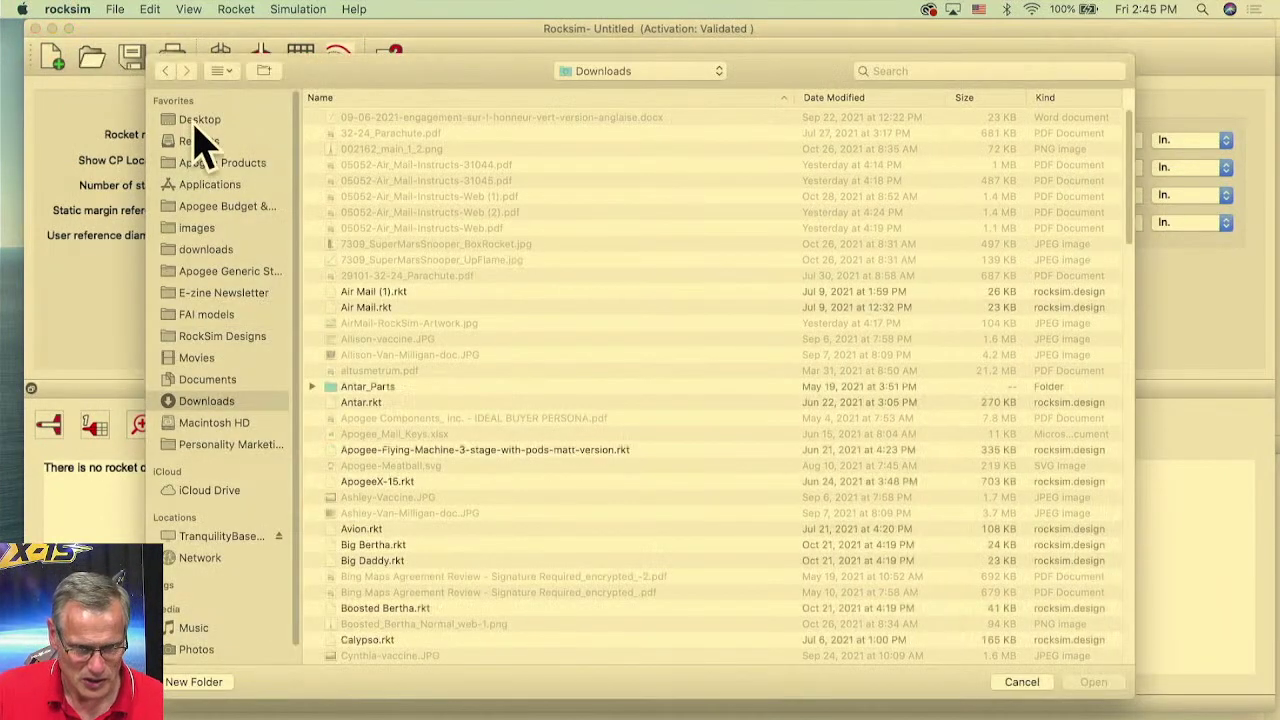
click(195, 124)
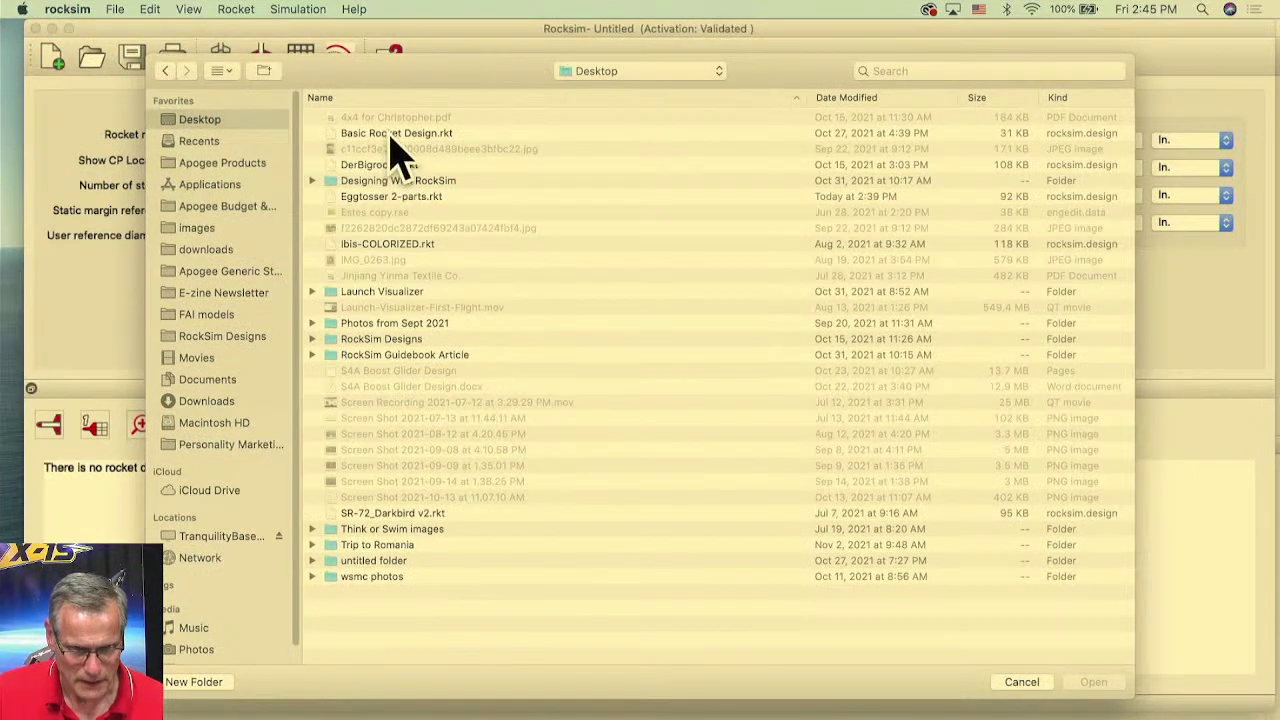
click(385, 197)
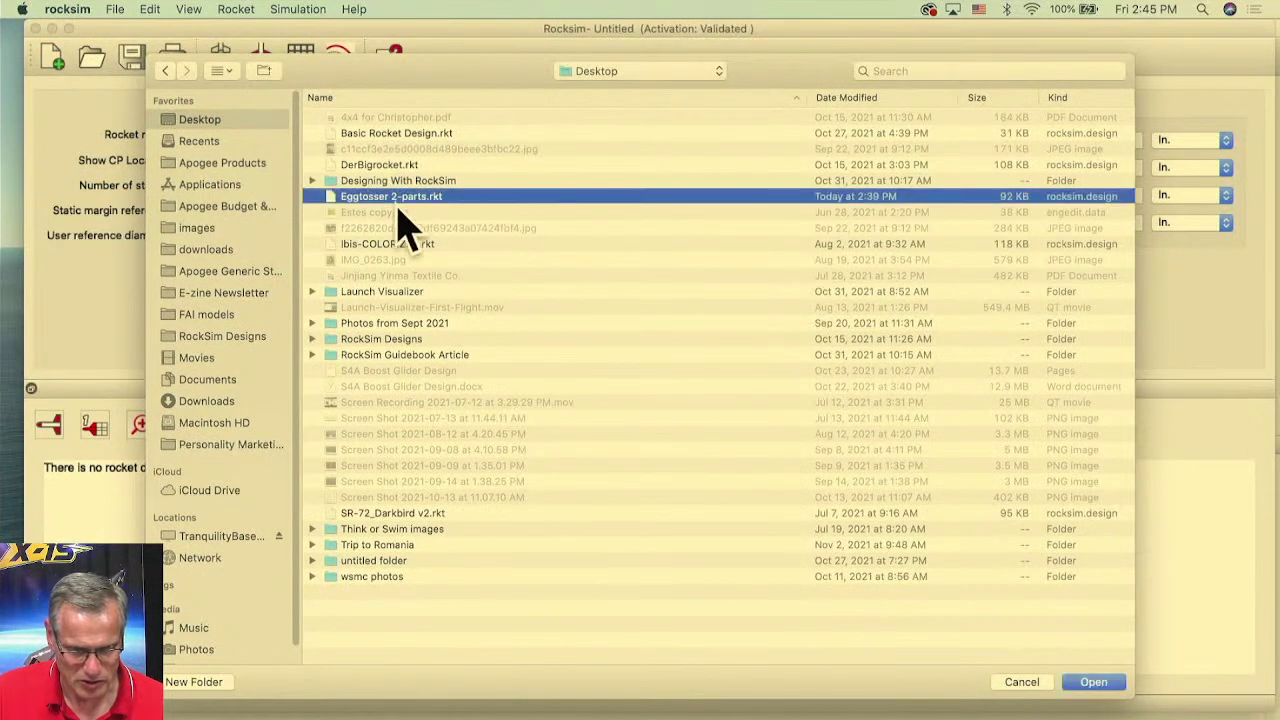
click(1105, 688)
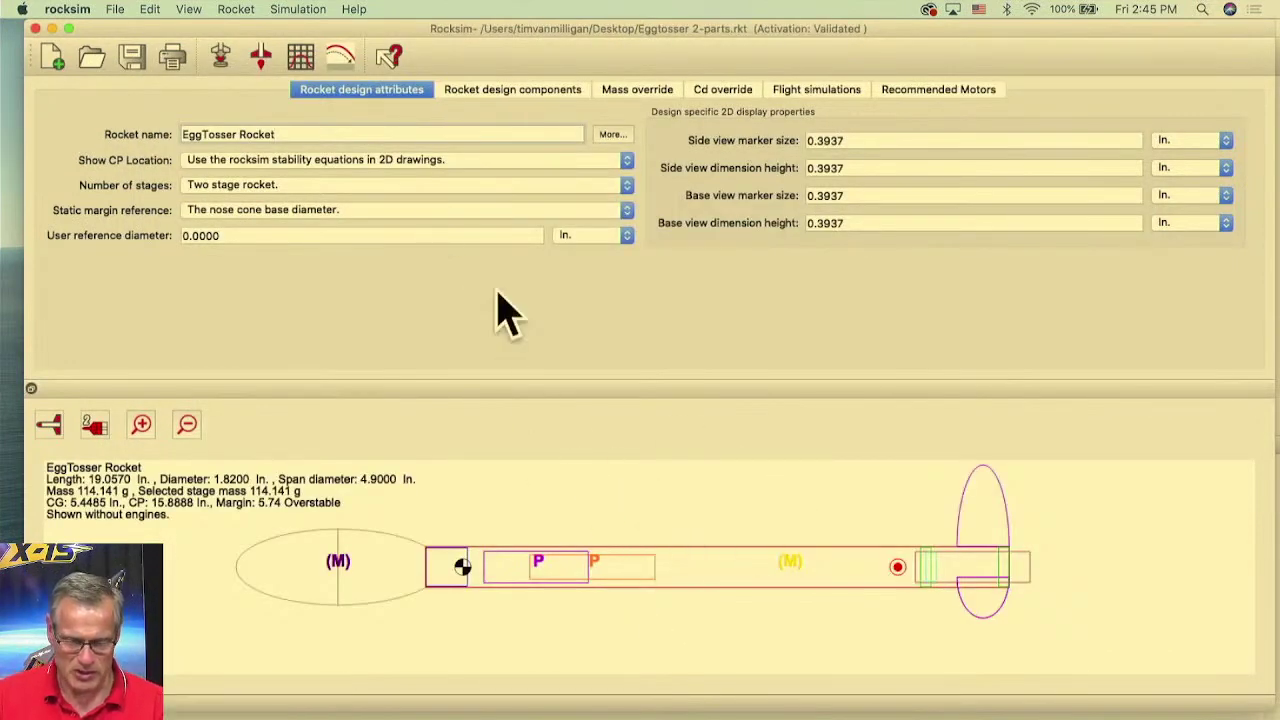
click(478, 92)
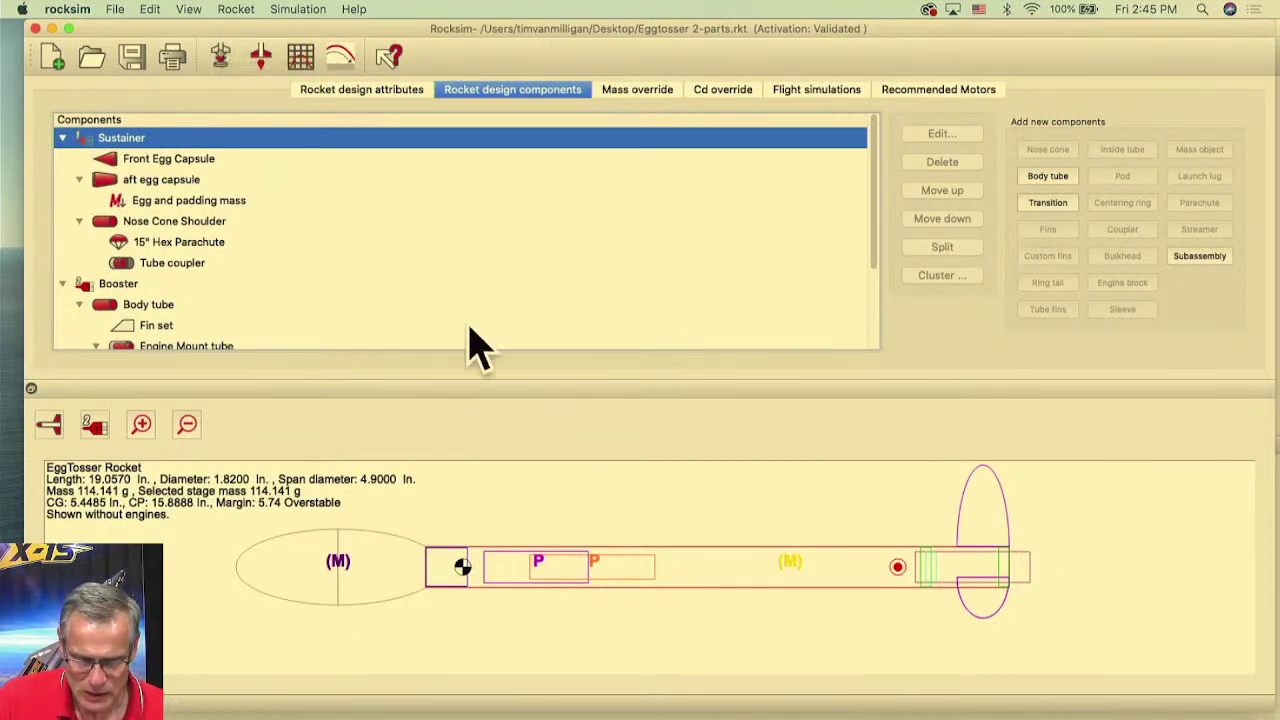
- Prepare a simulation with an Estes 1/2A6 engine and a 2-second ejection delay in the sustainer's Nose Cone Shoulder mount
click(221, 57)
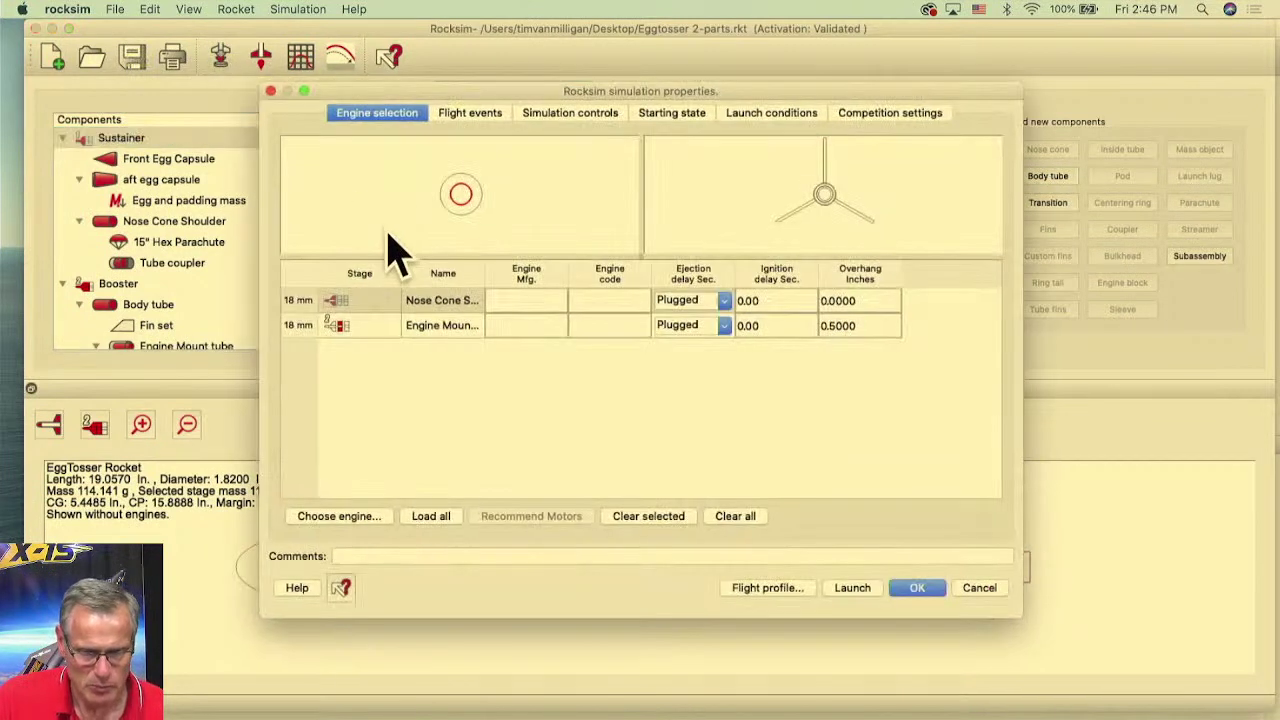
click(340, 520)
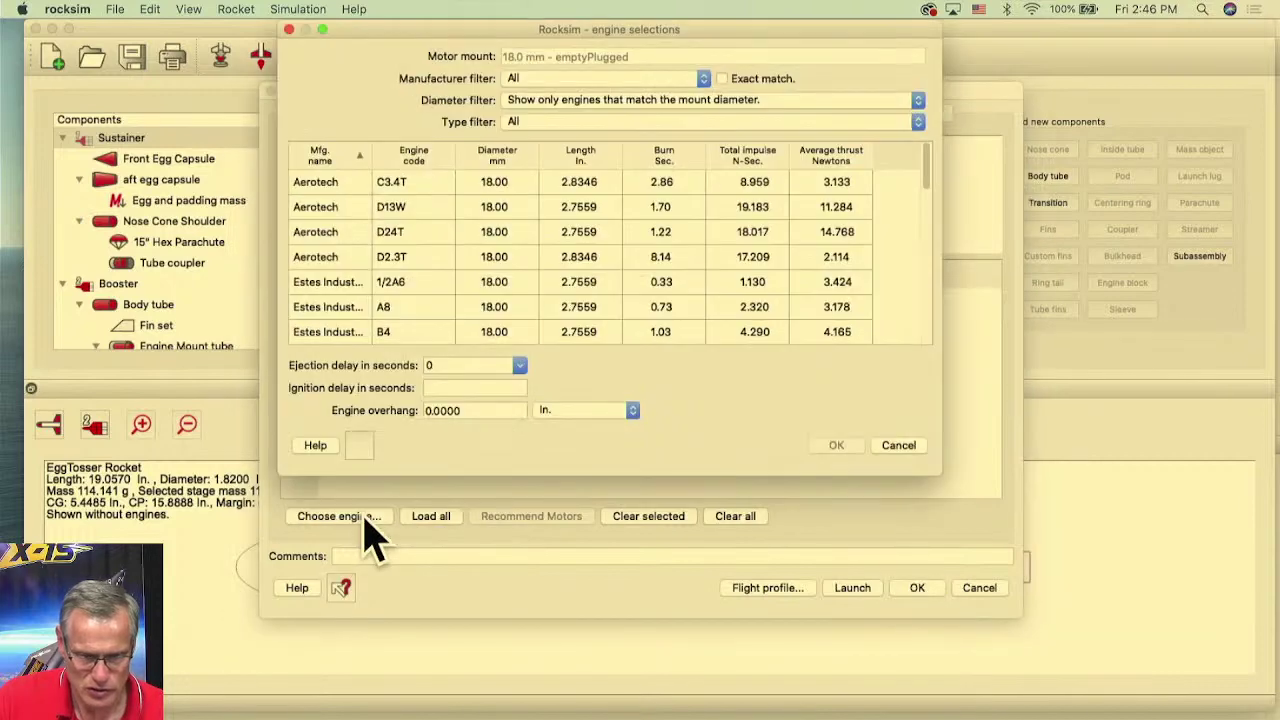
click(425, 285)
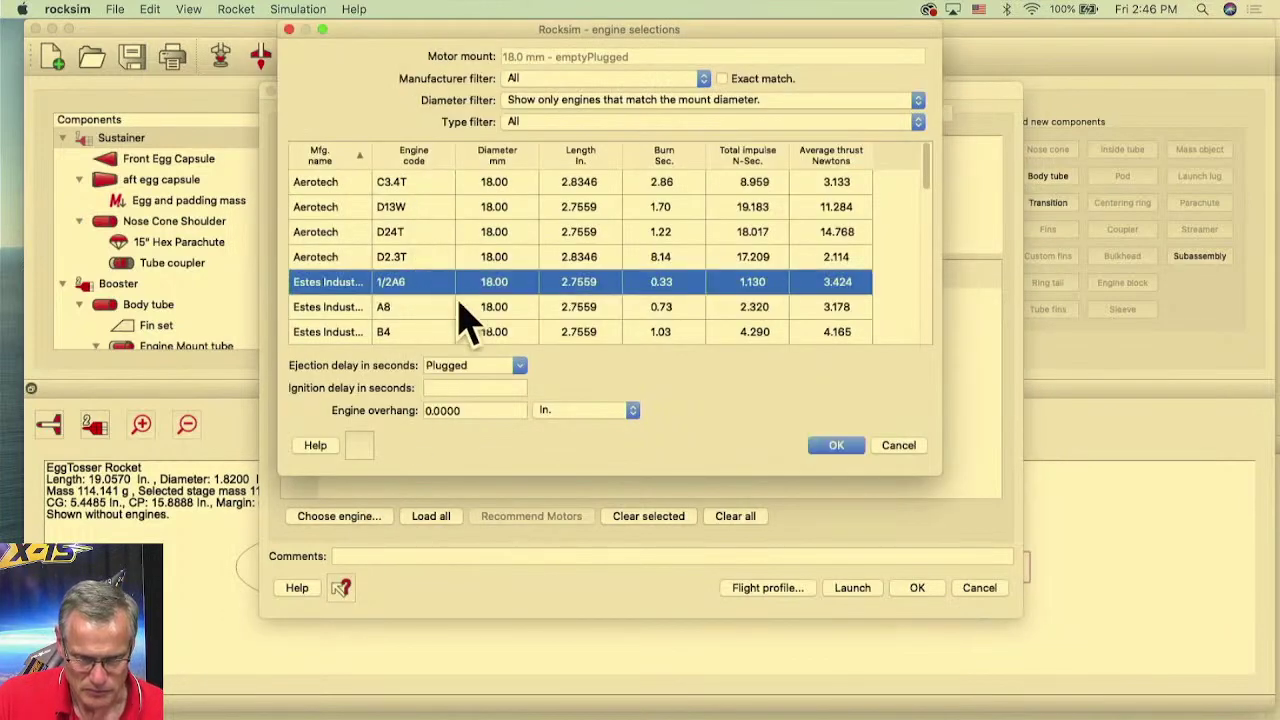
click(519, 366)
click(490, 410)
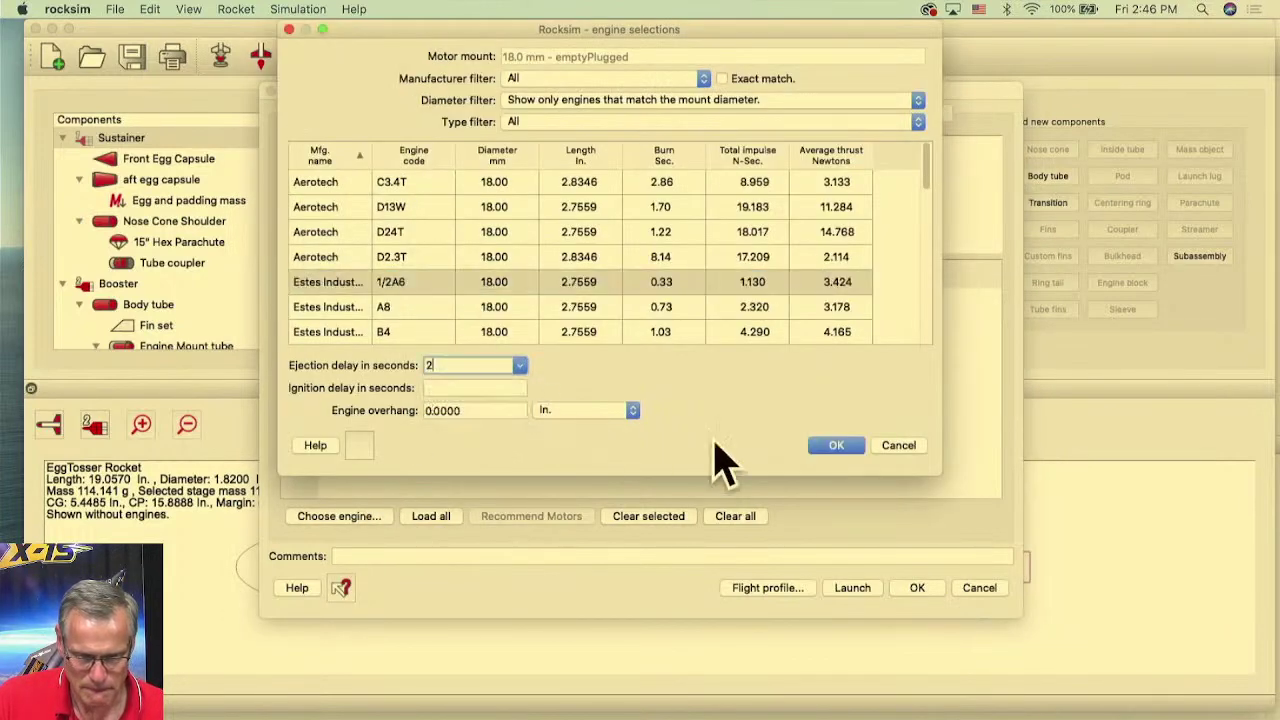
click(840, 450)
- Load an Estes C6 engine with an ejection delay of 0 into the booster's engine mount tube
click(350, 520)
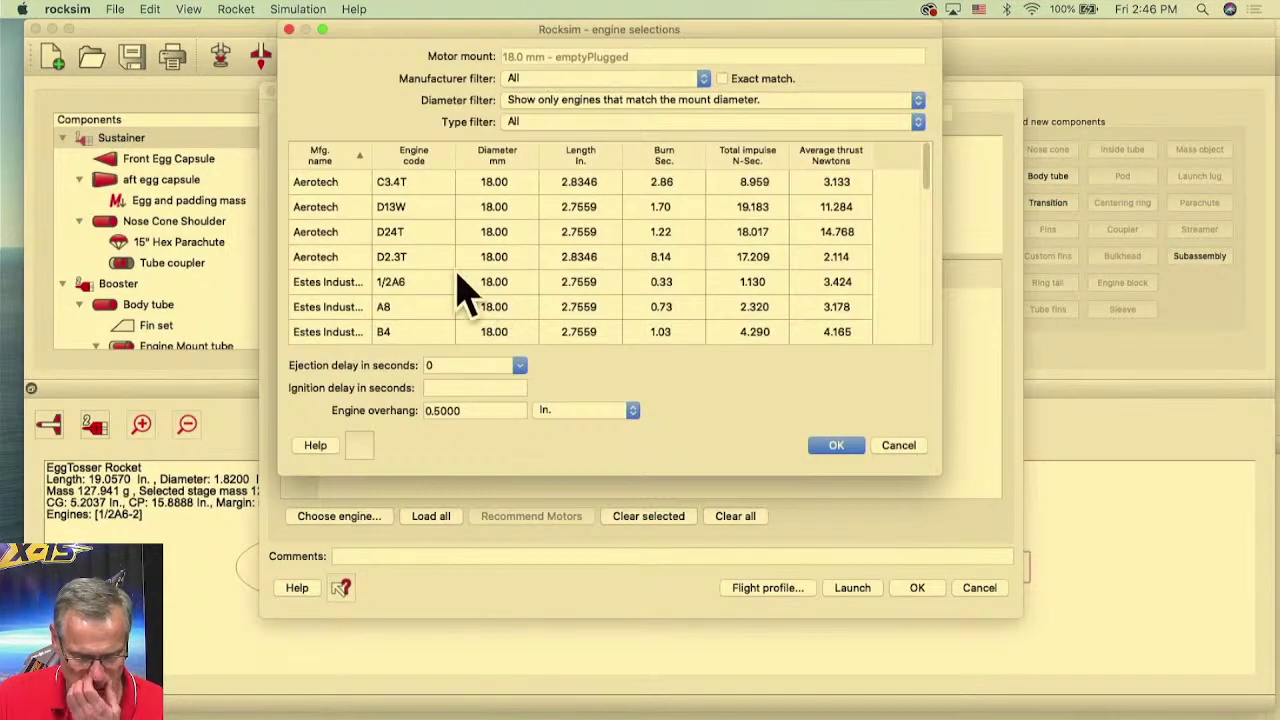
scroll(425, 262, down, 6)
click(403, 248)
scroll(428, 286, down, 5)
scroll(425, 290, up, 6)
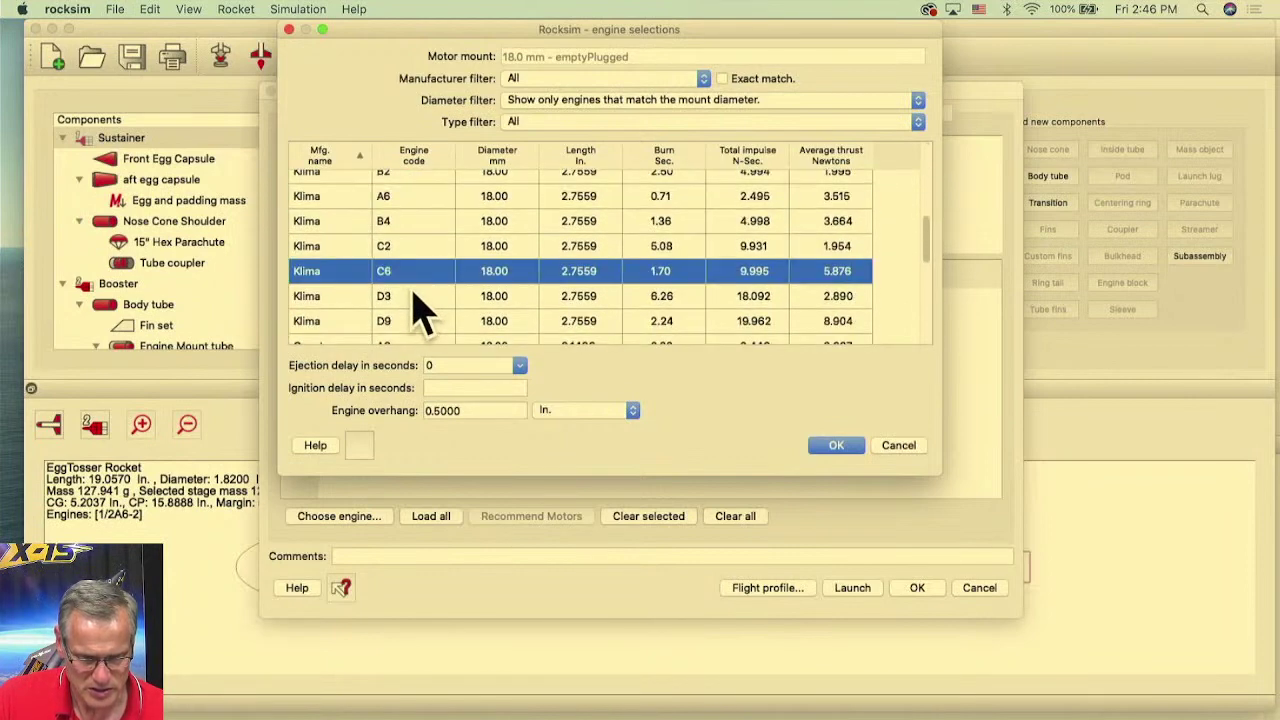
scroll(420, 310, up, 3)
click(392, 194)
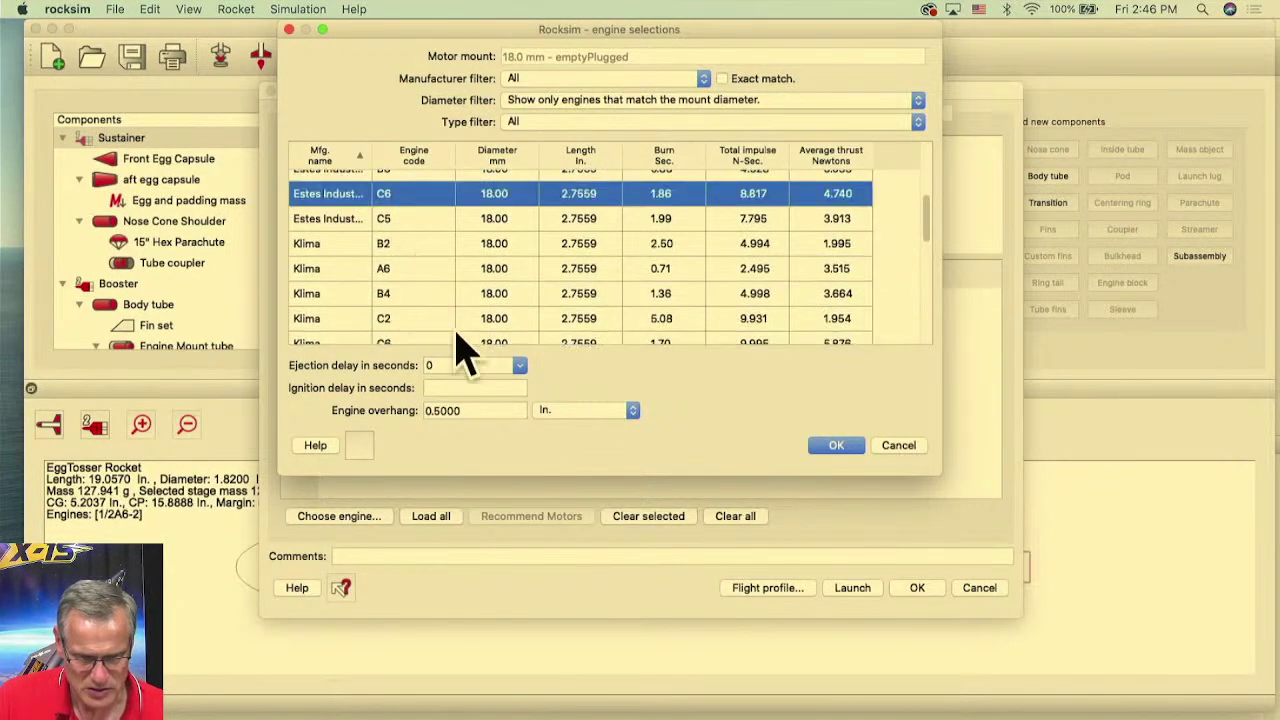
click(519, 365)
click(482, 408)
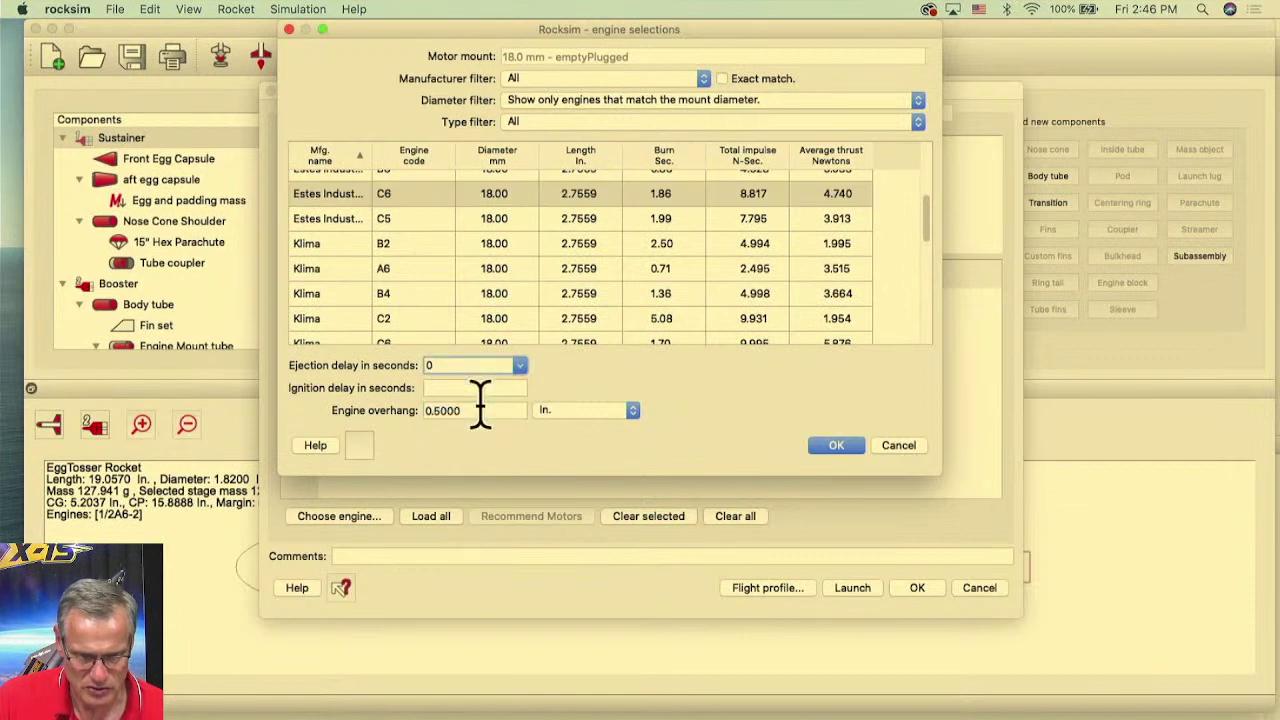
click(836, 446)
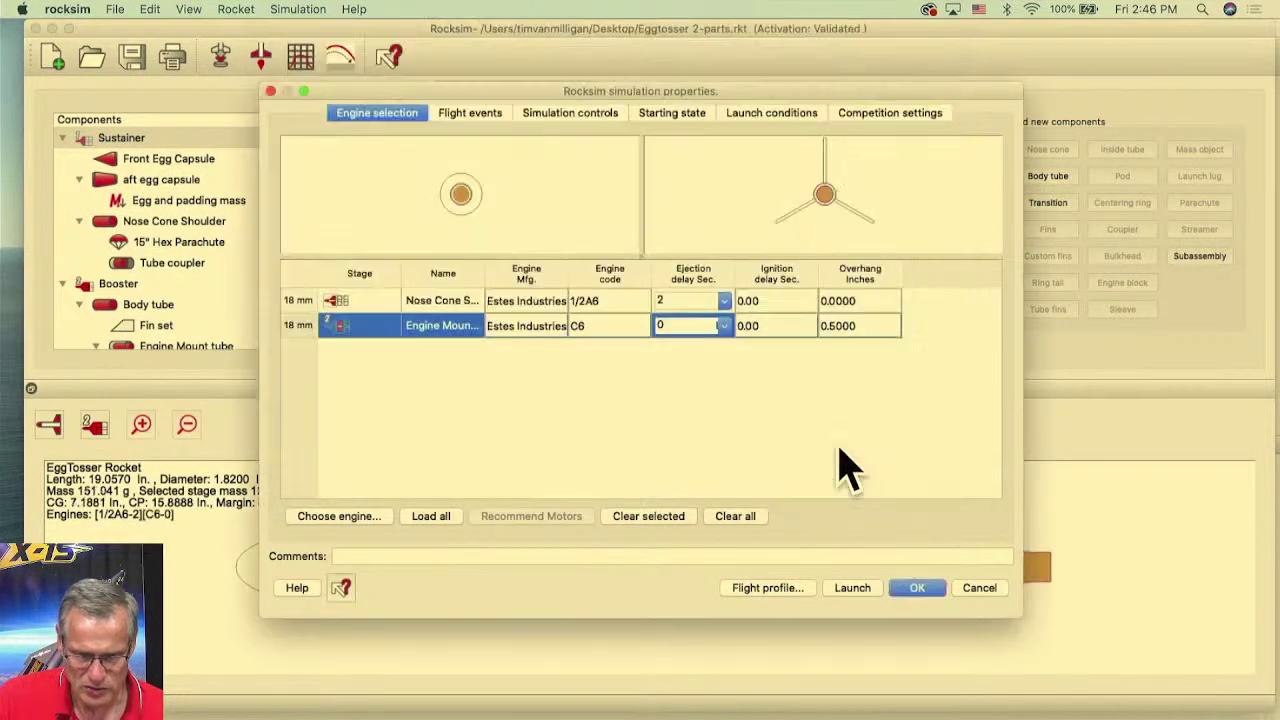
- Set the booster C6 engine's ejection delay to 3 seconds and check the parachute deployment events for both stages
click(725, 327)
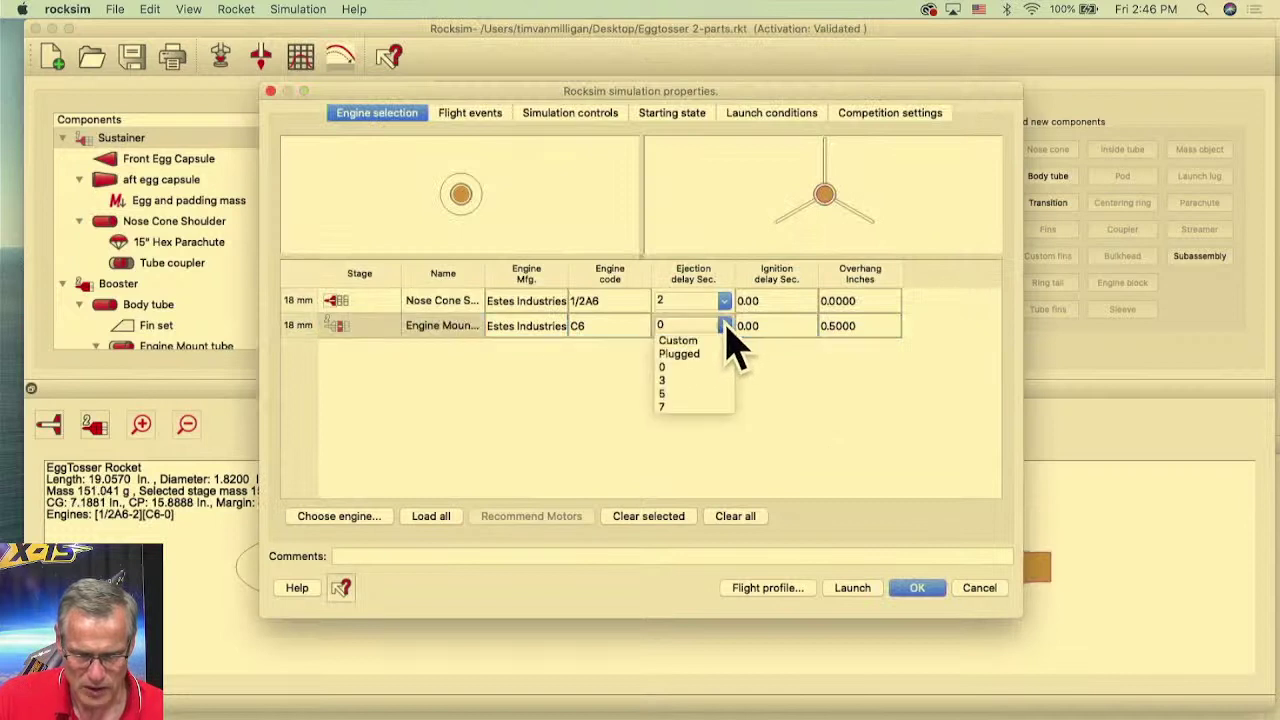
click(678, 383)
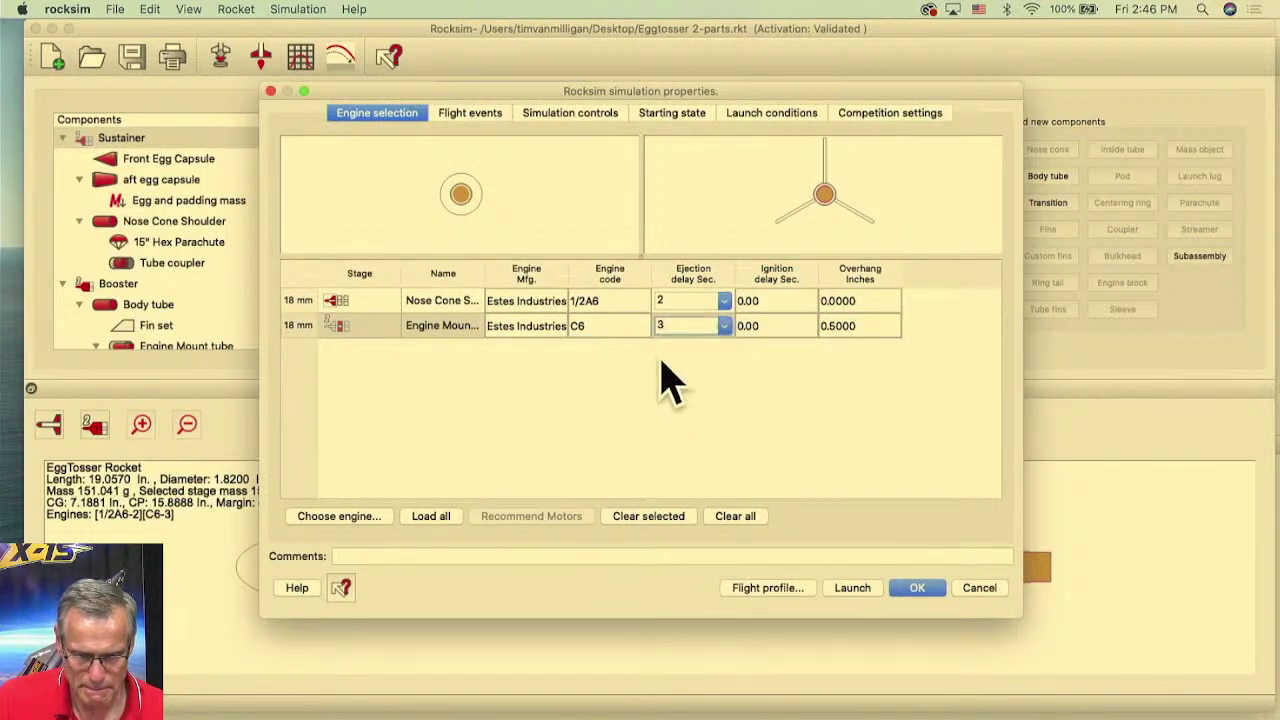
click(471, 115)
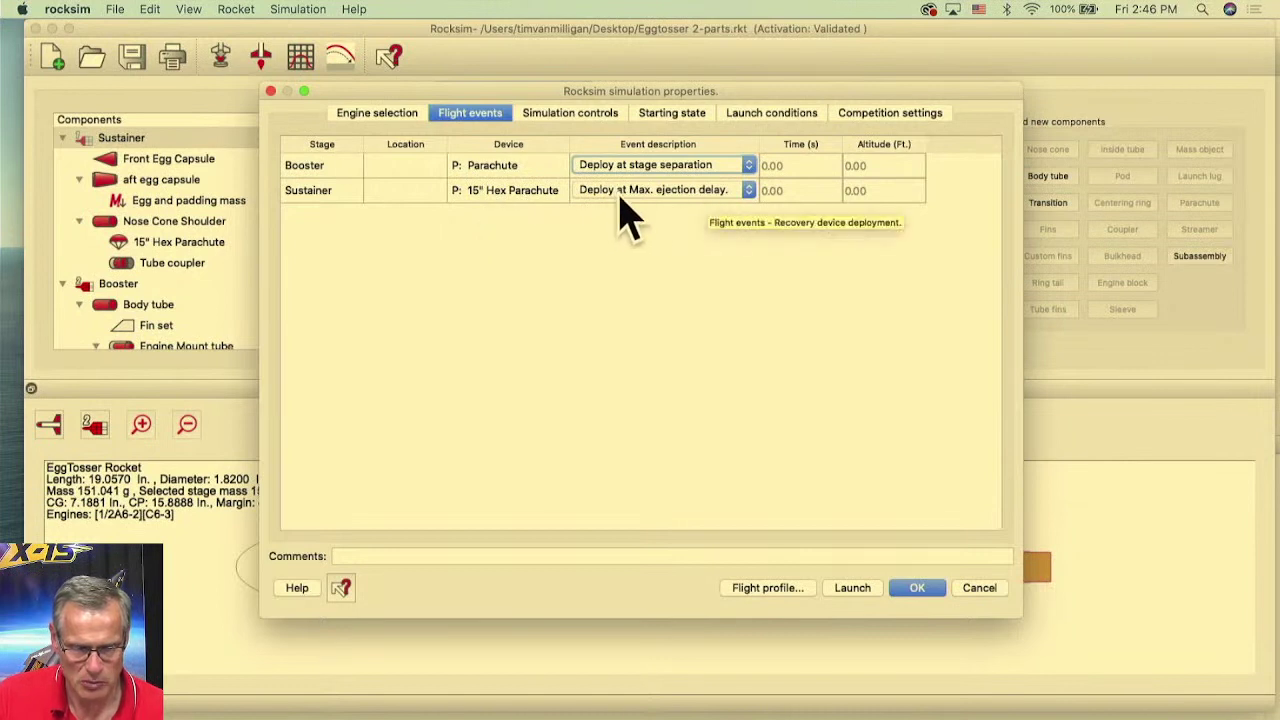
mouse_move(548, 88)
mouse_down()
mouse_move(688, 126)
mouse_move(568, 82)
mouse_up()
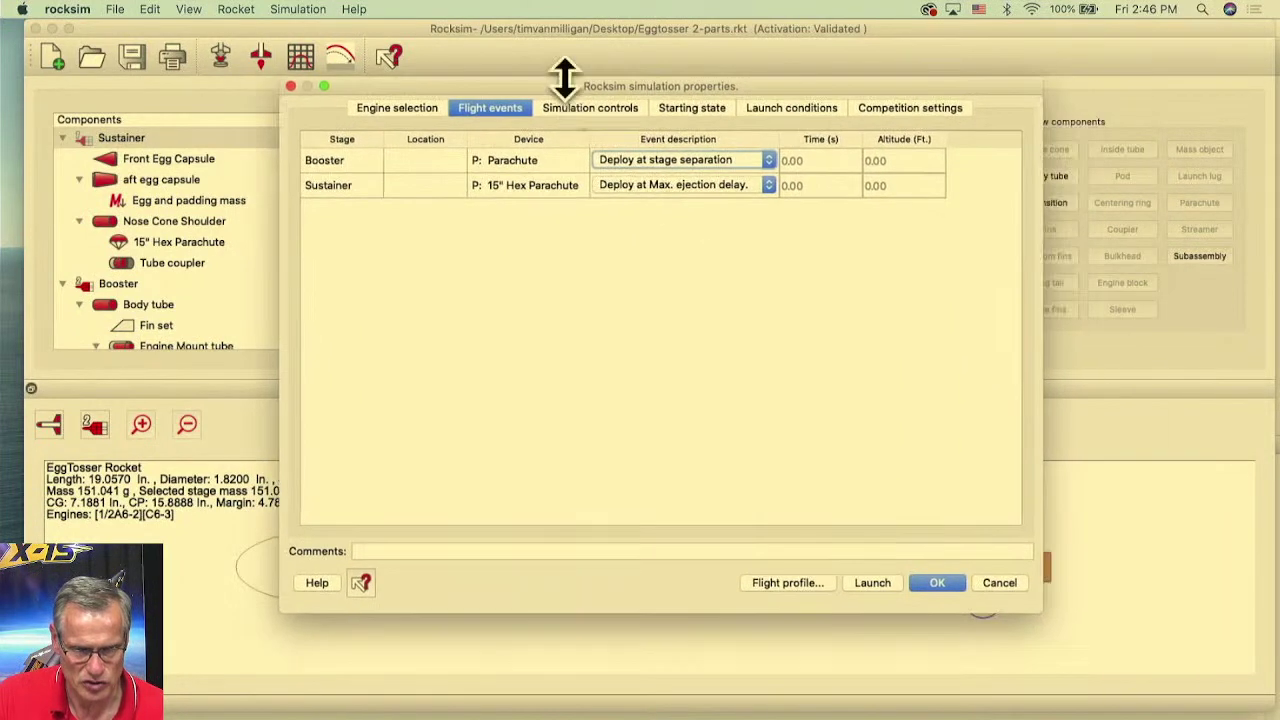
- Set a custom ejection delay of 0 seconds on the sustainer's 1/2A6 engine and launch the simulation
click(418, 110)
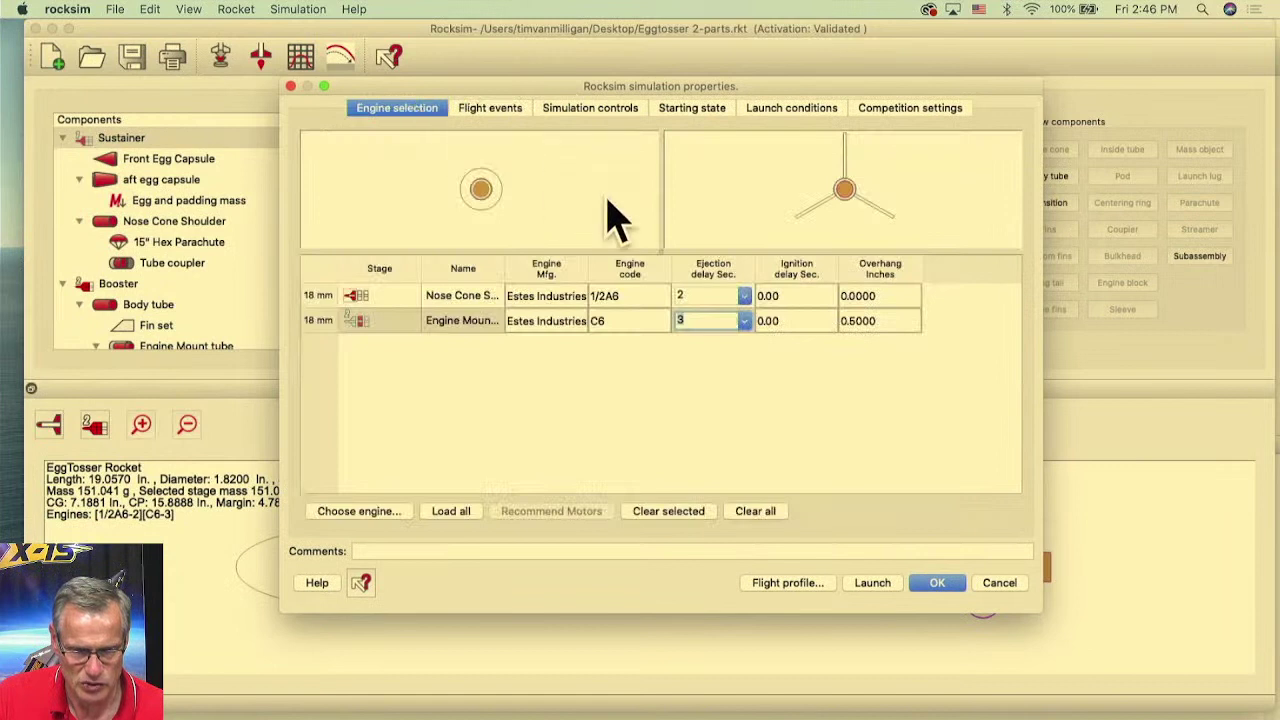
click(745, 297)
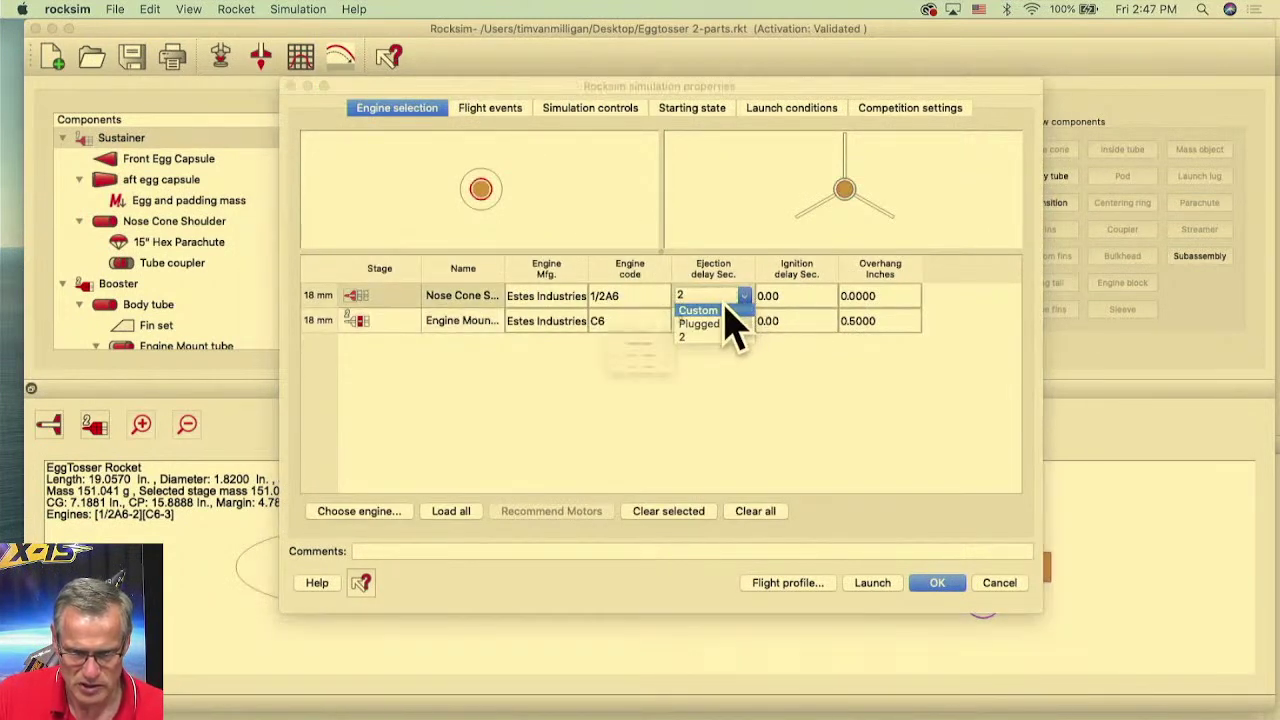
click(712, 310)
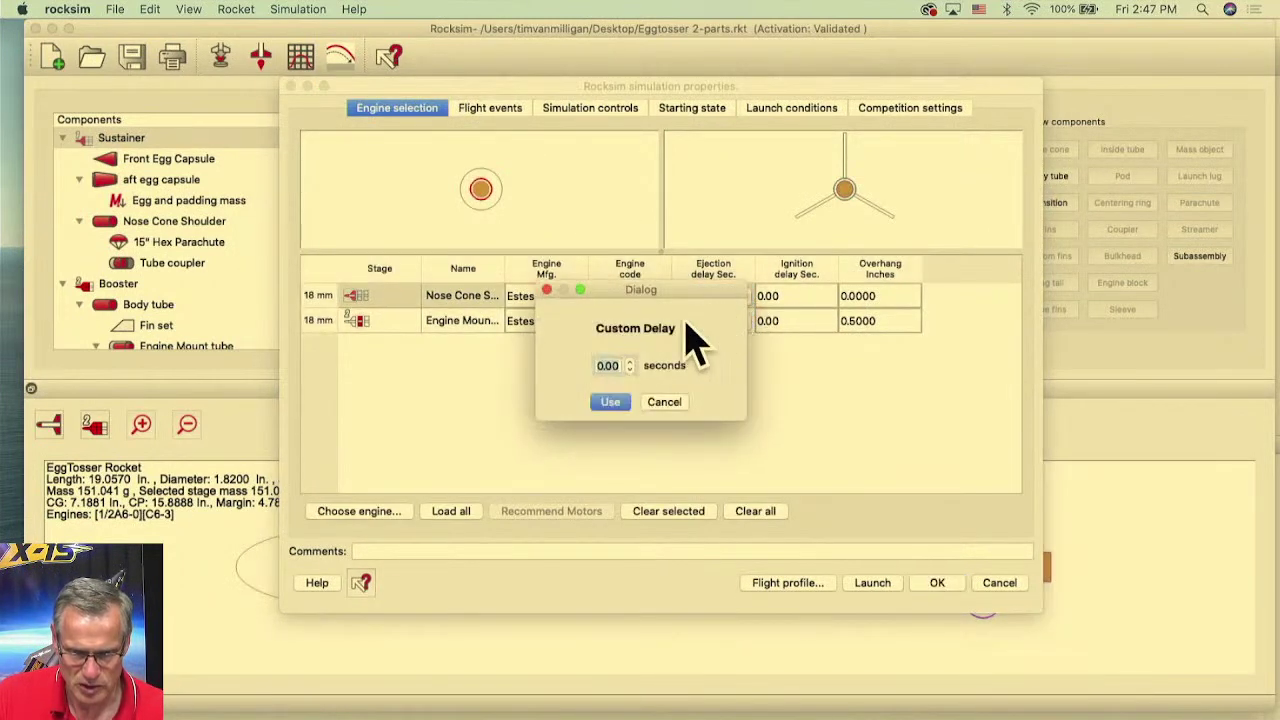
click(610, 402)
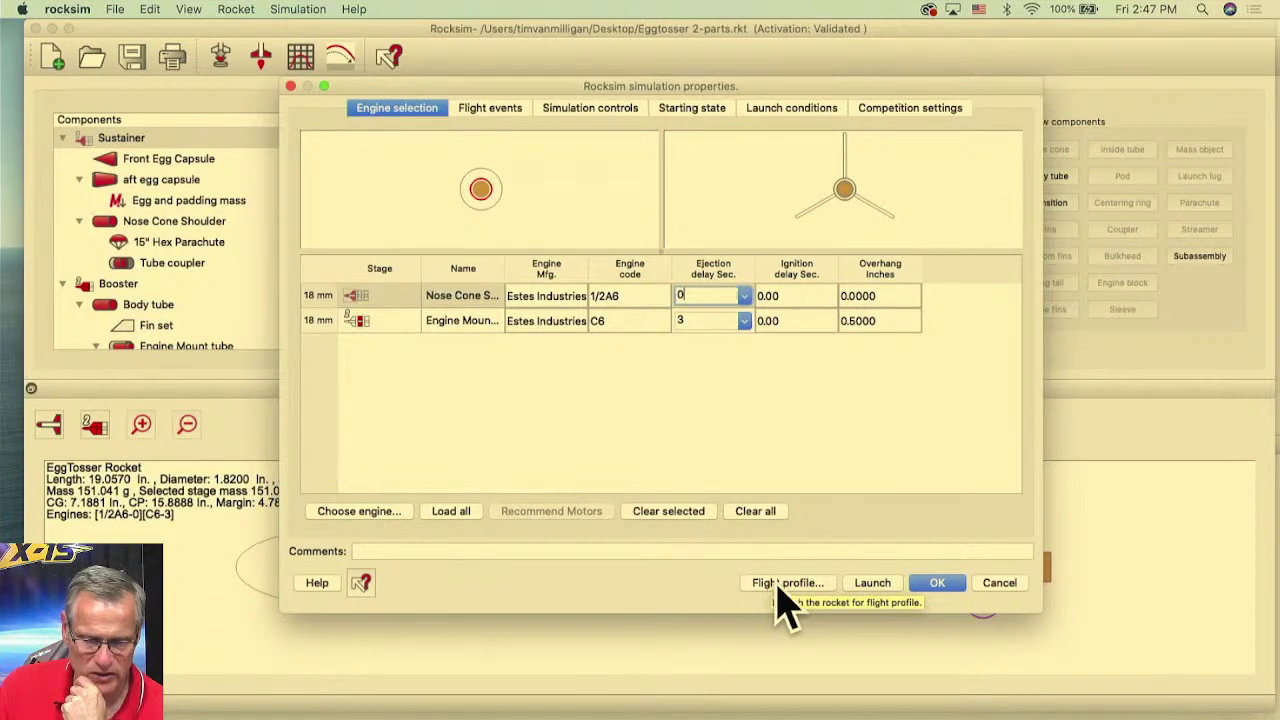
click(872, 583)
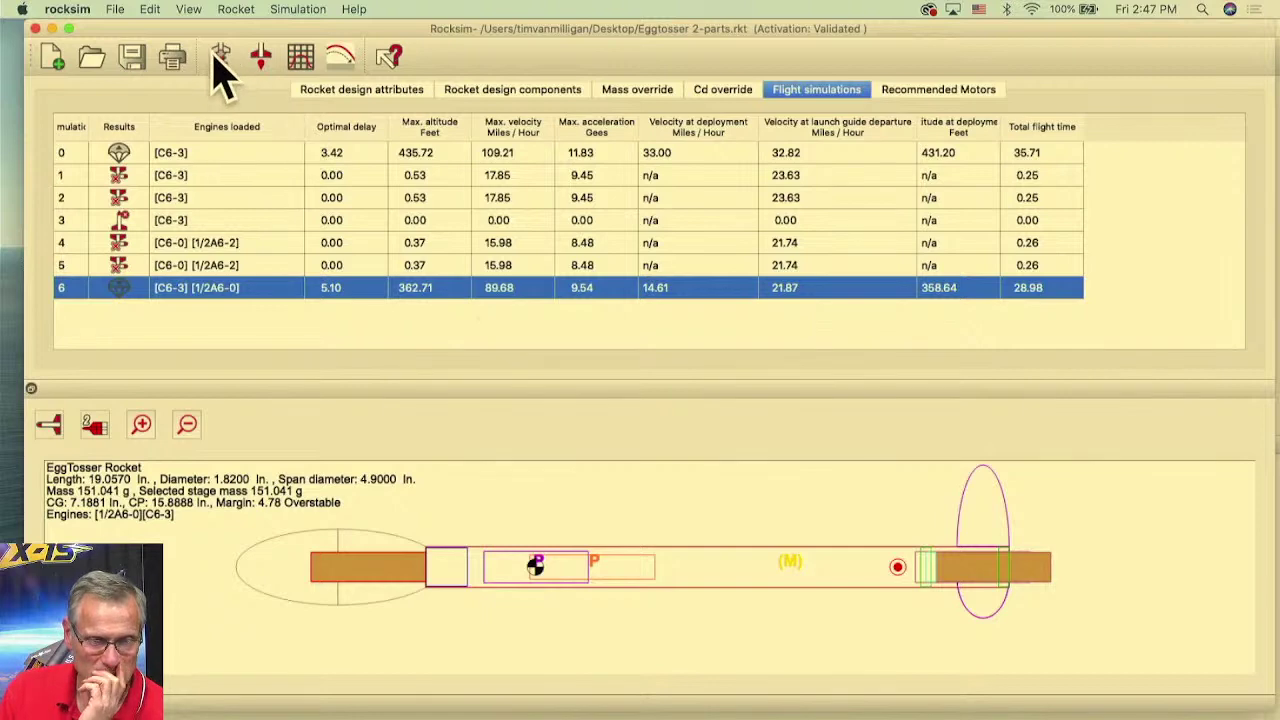
- Play the 2D flight profile of the latest two-stage simulation in an enlarged window through to the end of the flight
click(340, 62)
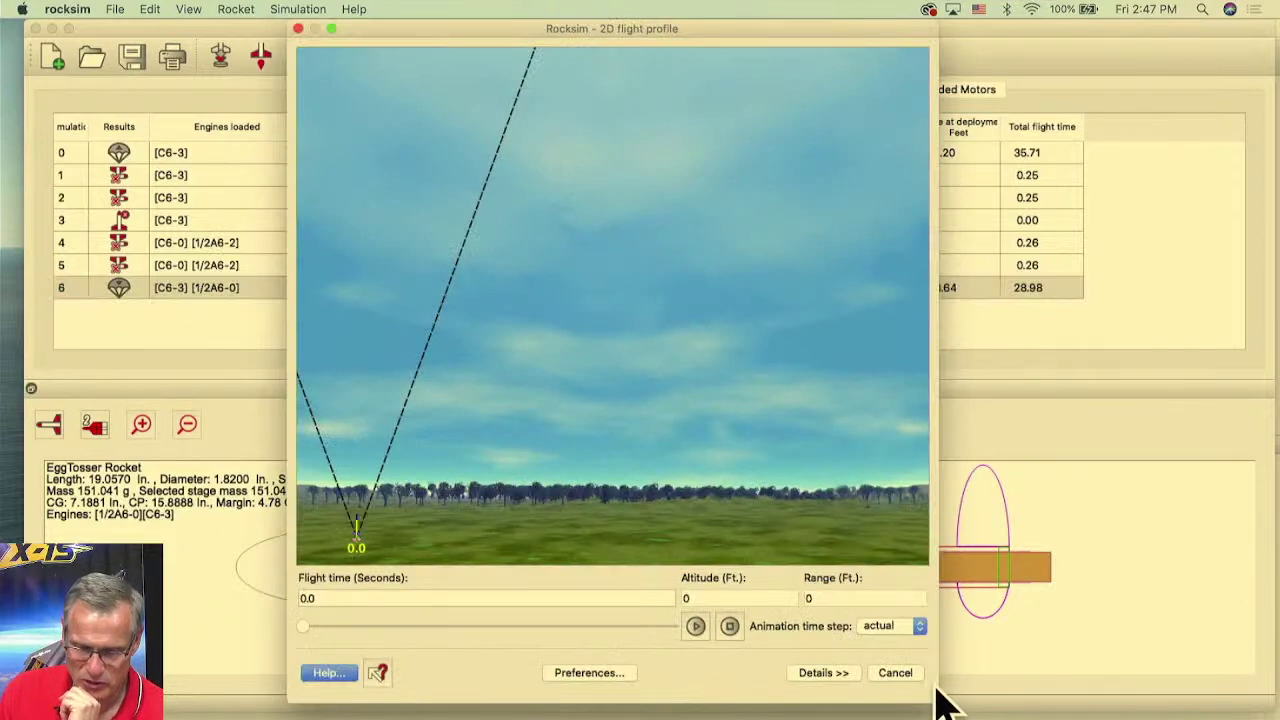
drag(938, 700, 1268, 706)
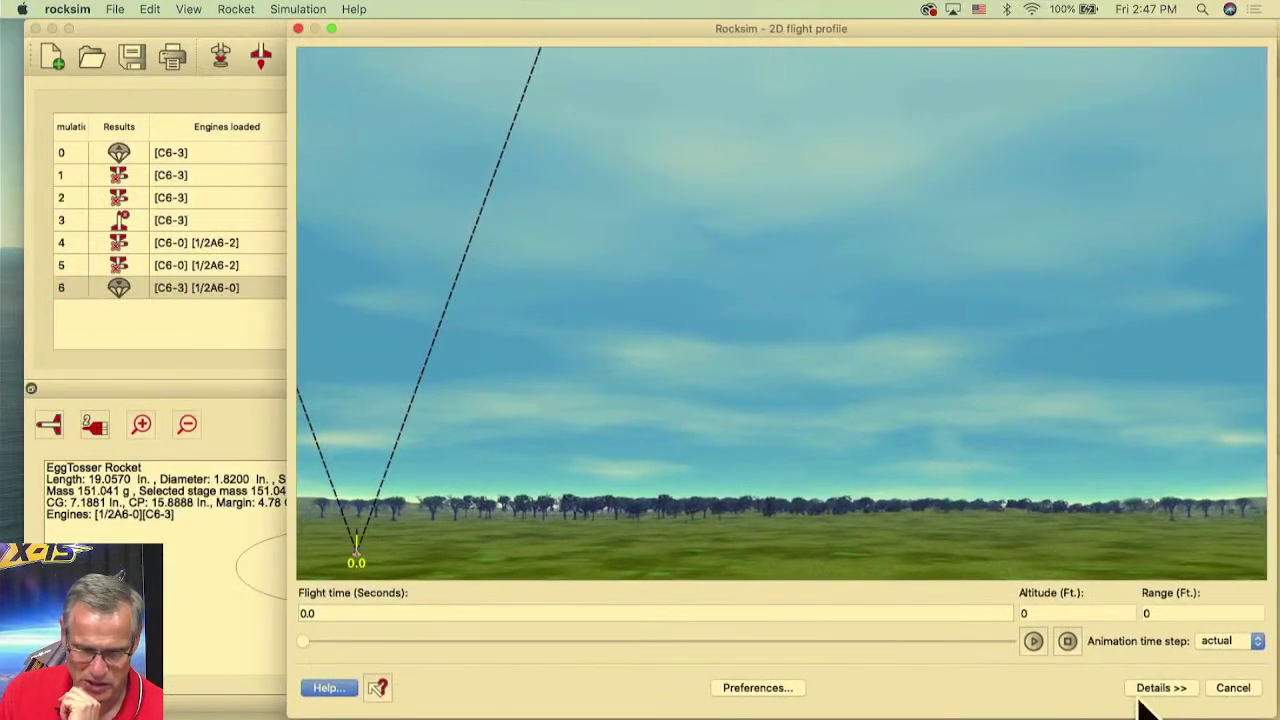
click(1035, 643)
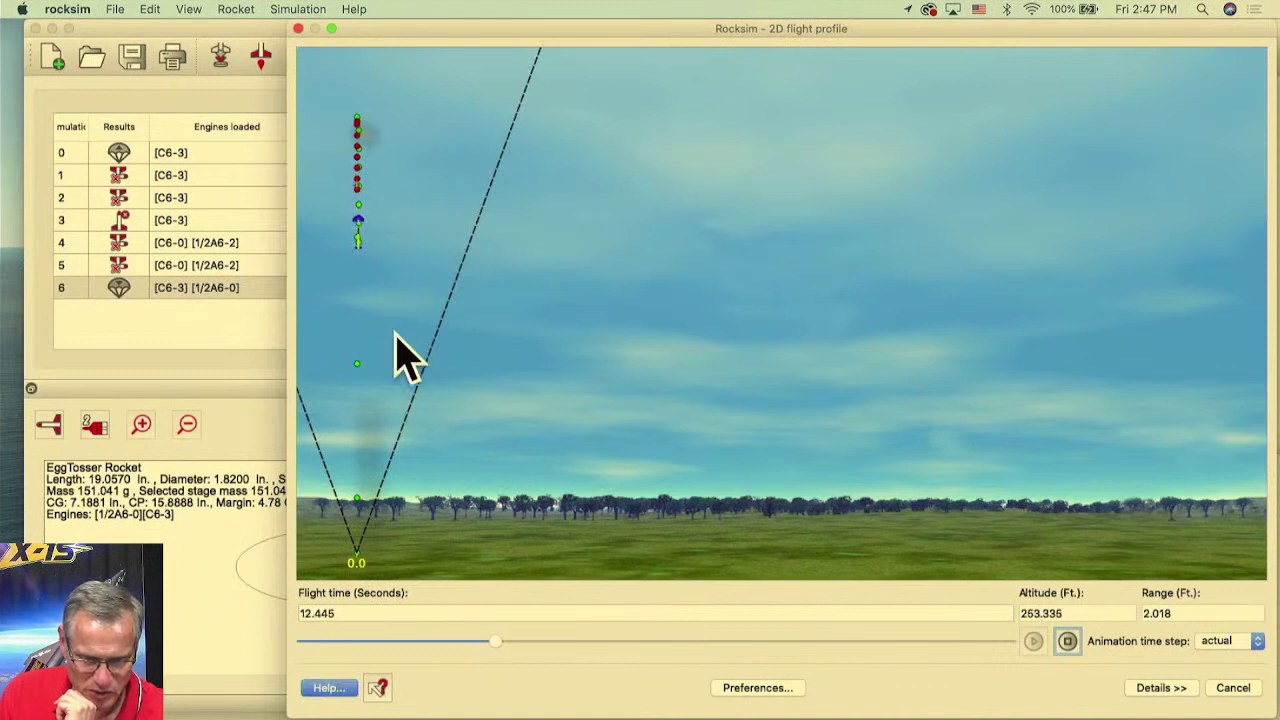
click(1066, 645)
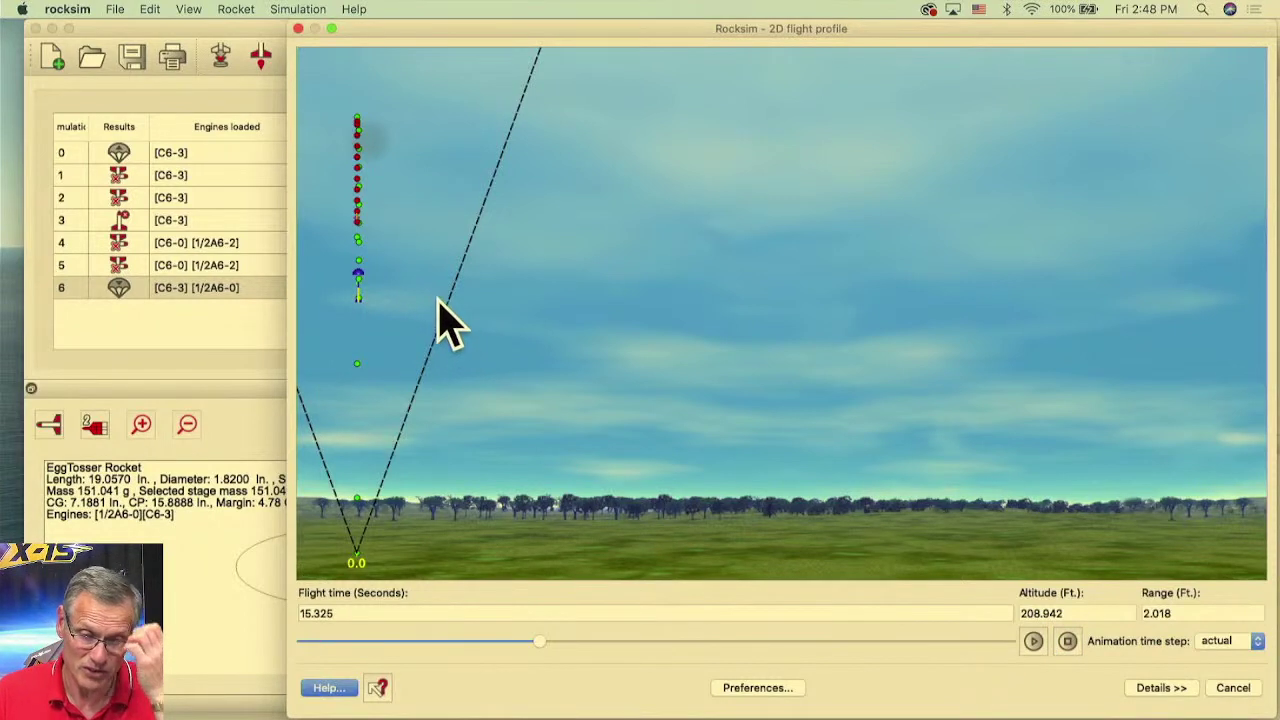
mouse_move(540, 641)
mouse_down()
mouse_move(857, 641)
mouse_move(1030, 660)
mouse_up()
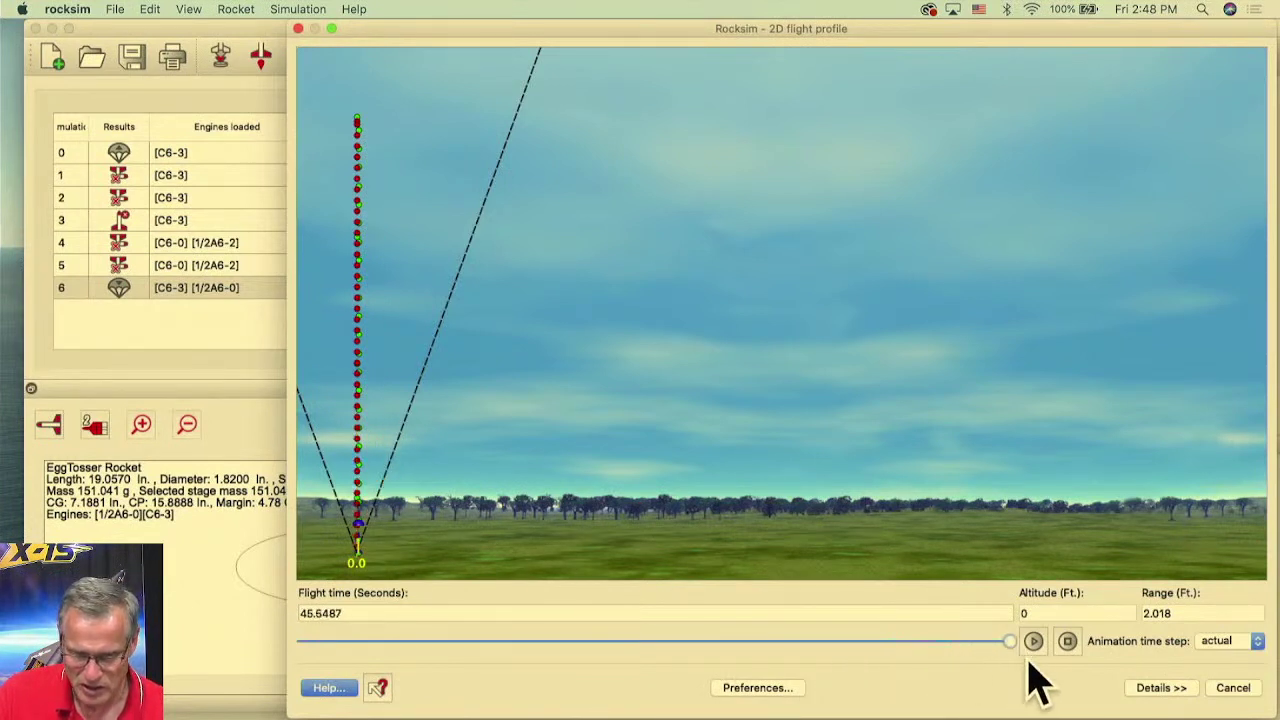
click(1233, 688)
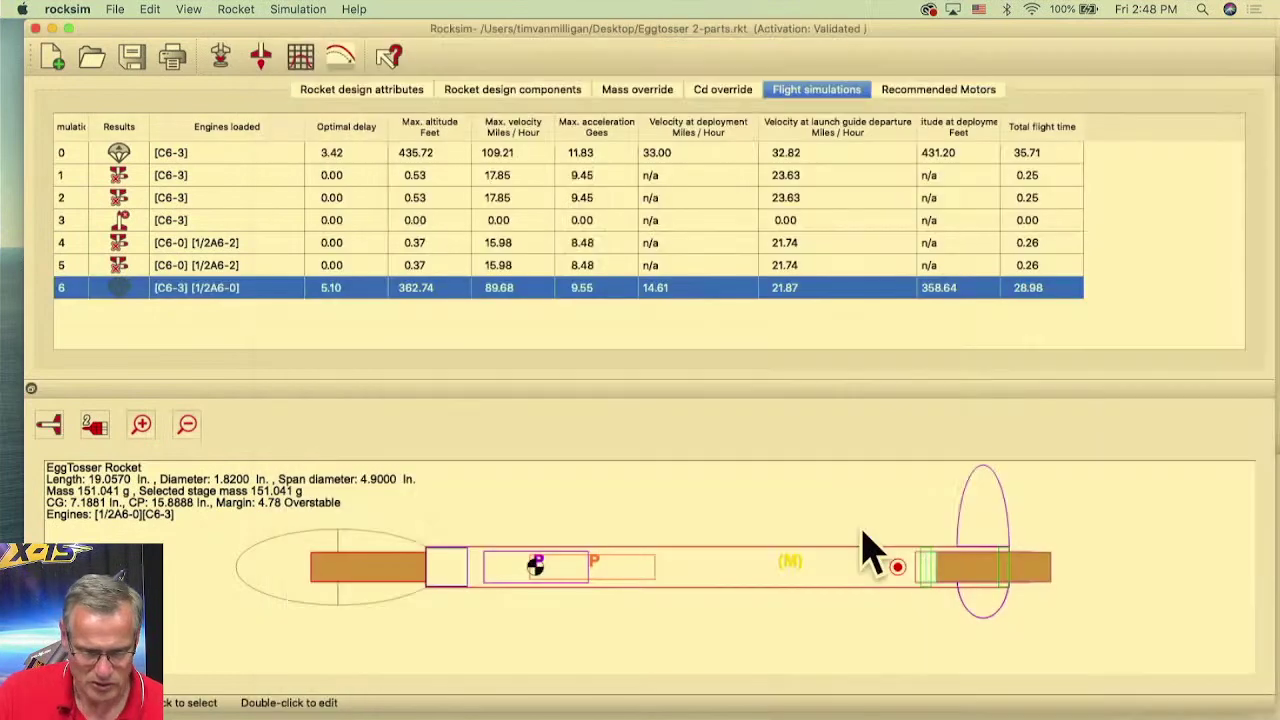
- Rerun the simulation, set the launch angle to 8.626 degrees for another run, and play its 2D flight profile
click(258, 58)
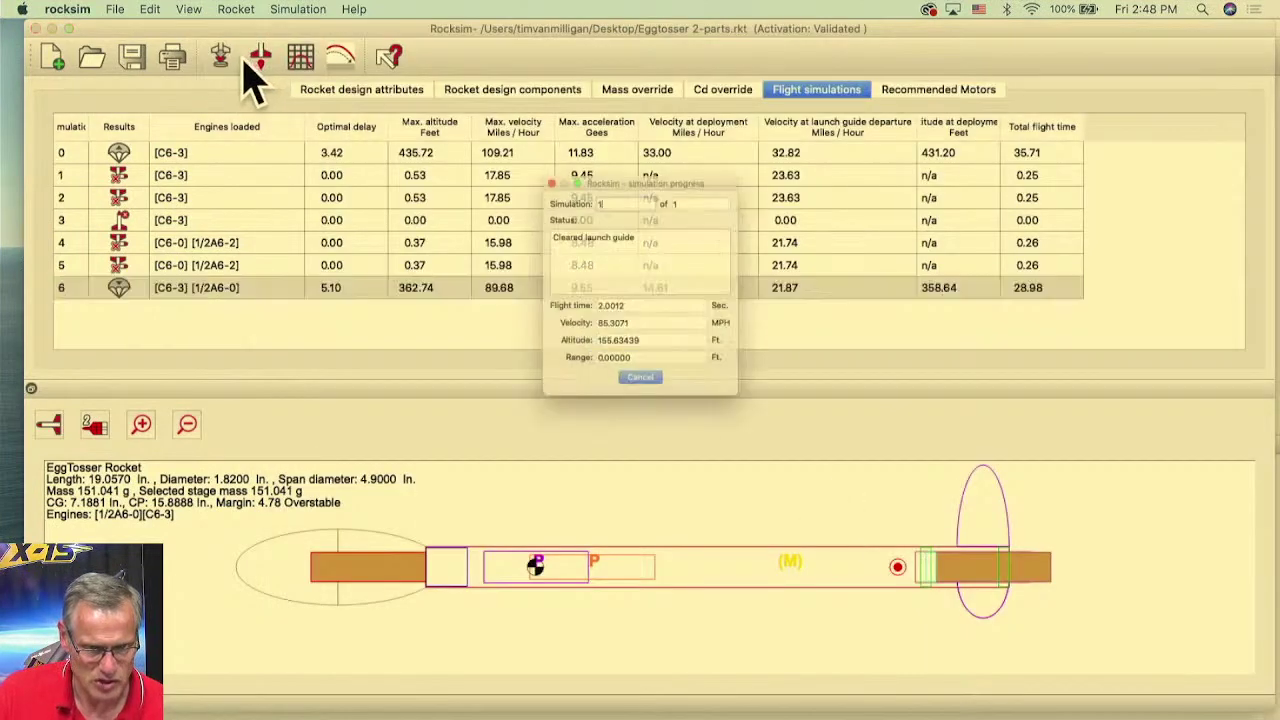
click(220, 58)
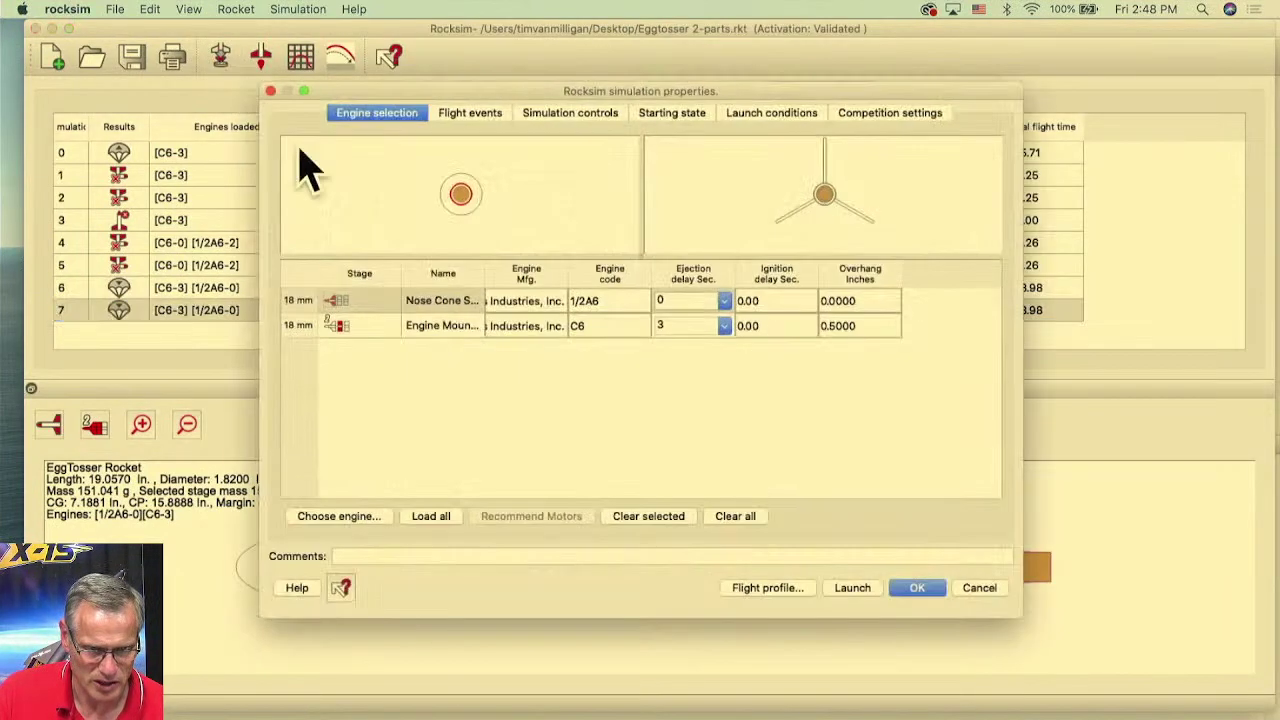
click(466, 116)
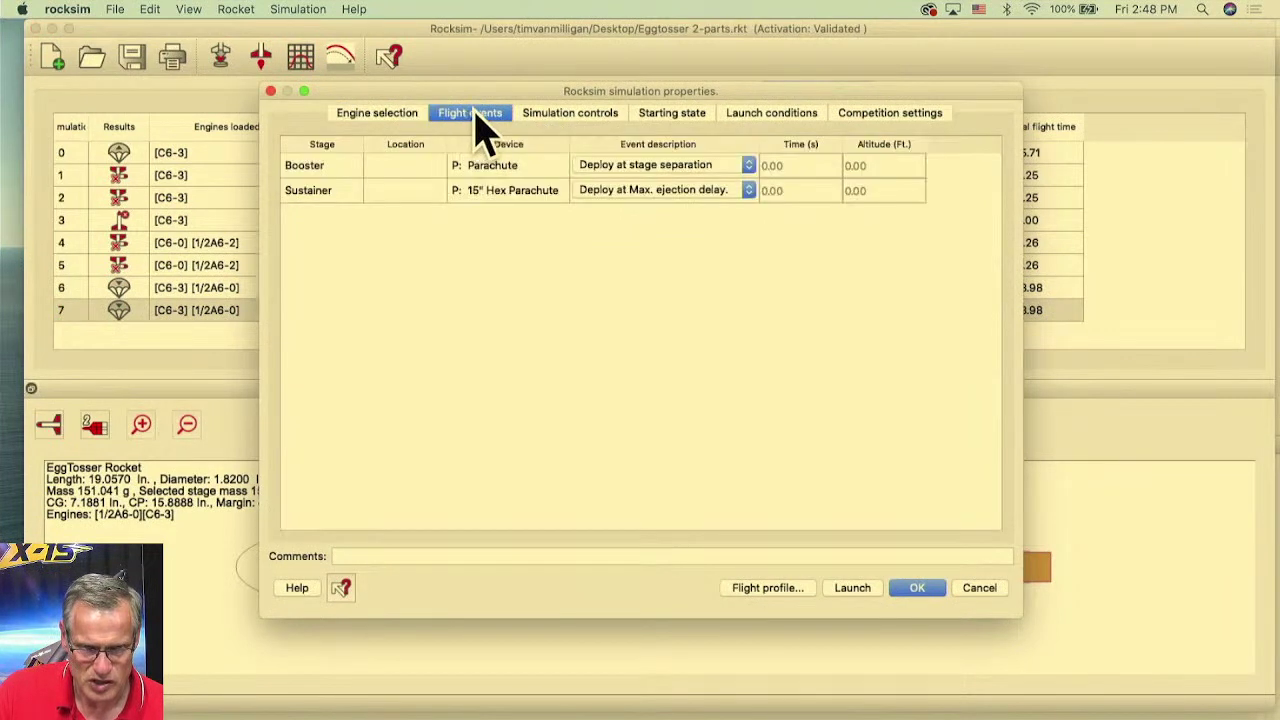
click(662, 118)
drag(543, 177, 548, 178)
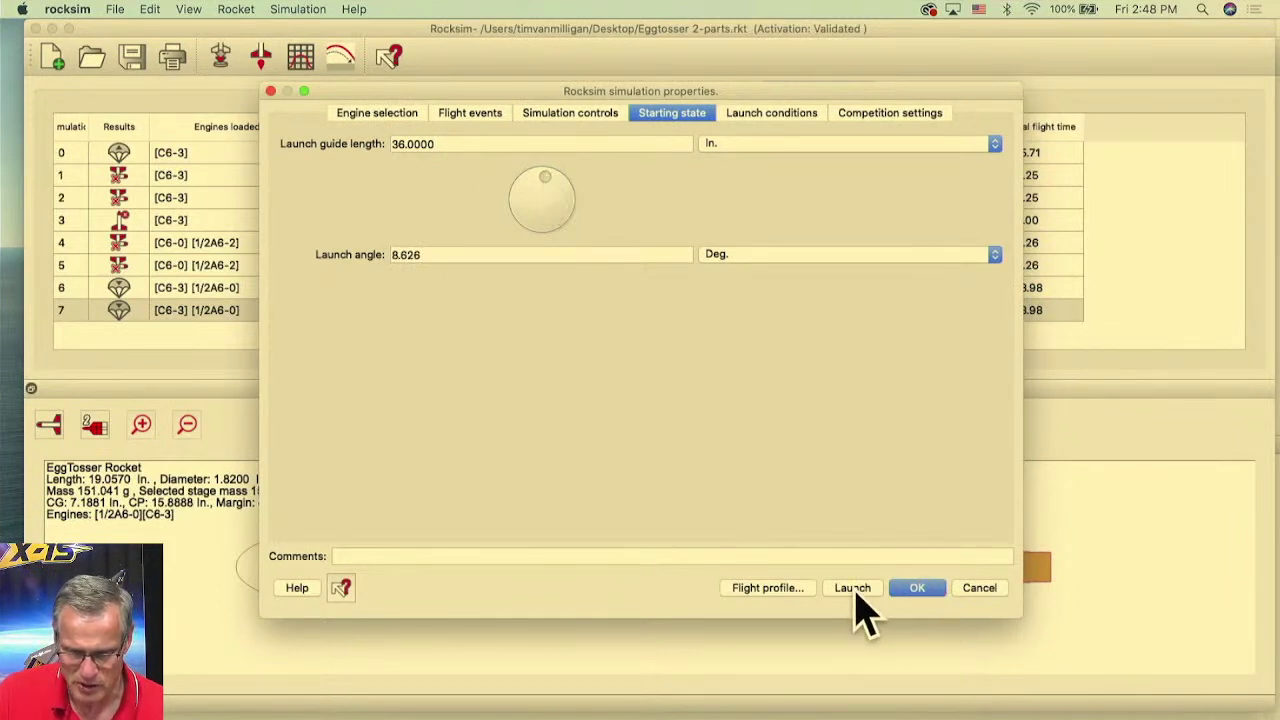
click(786, 590)
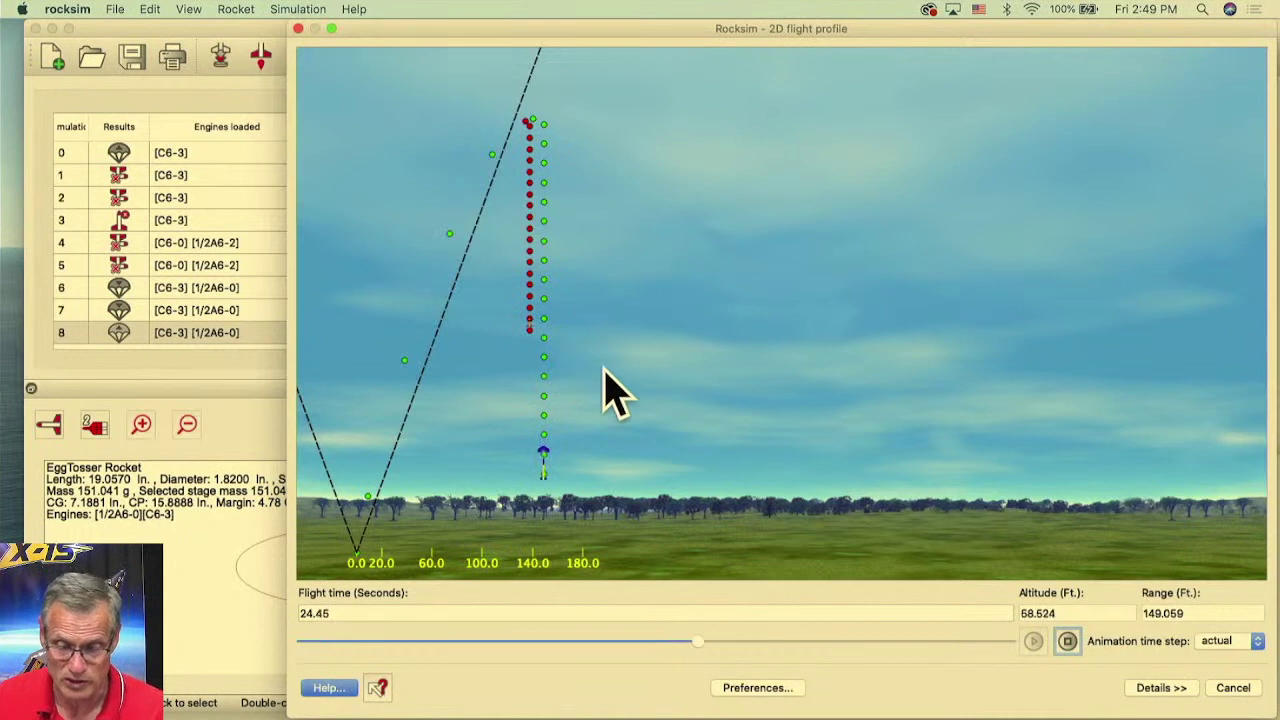
click(1233, 688)
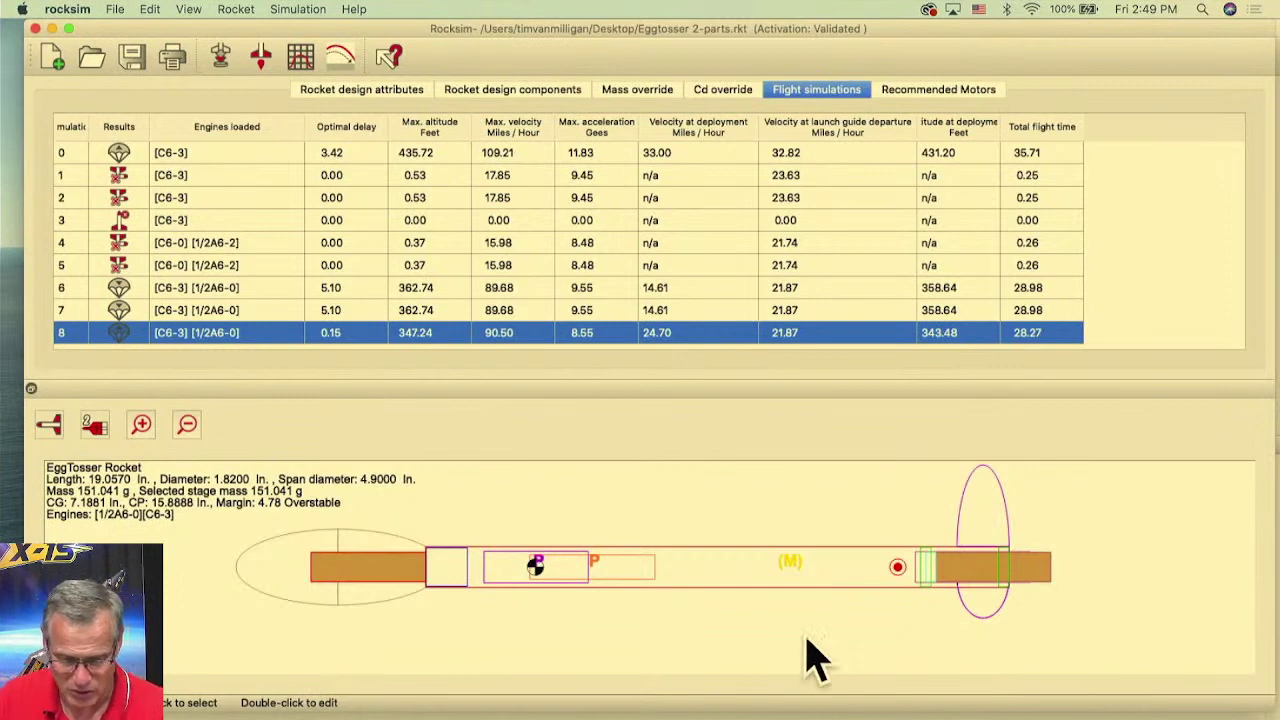
key(super+Tab)
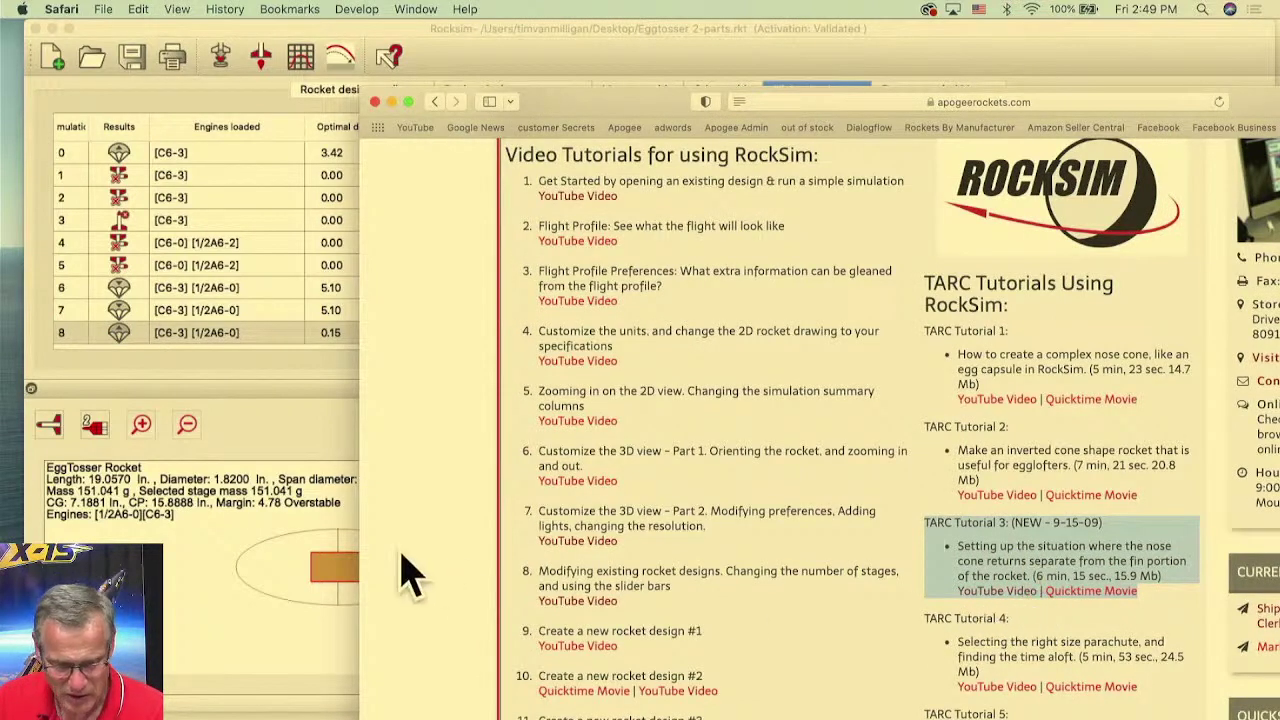
click(290, 565)
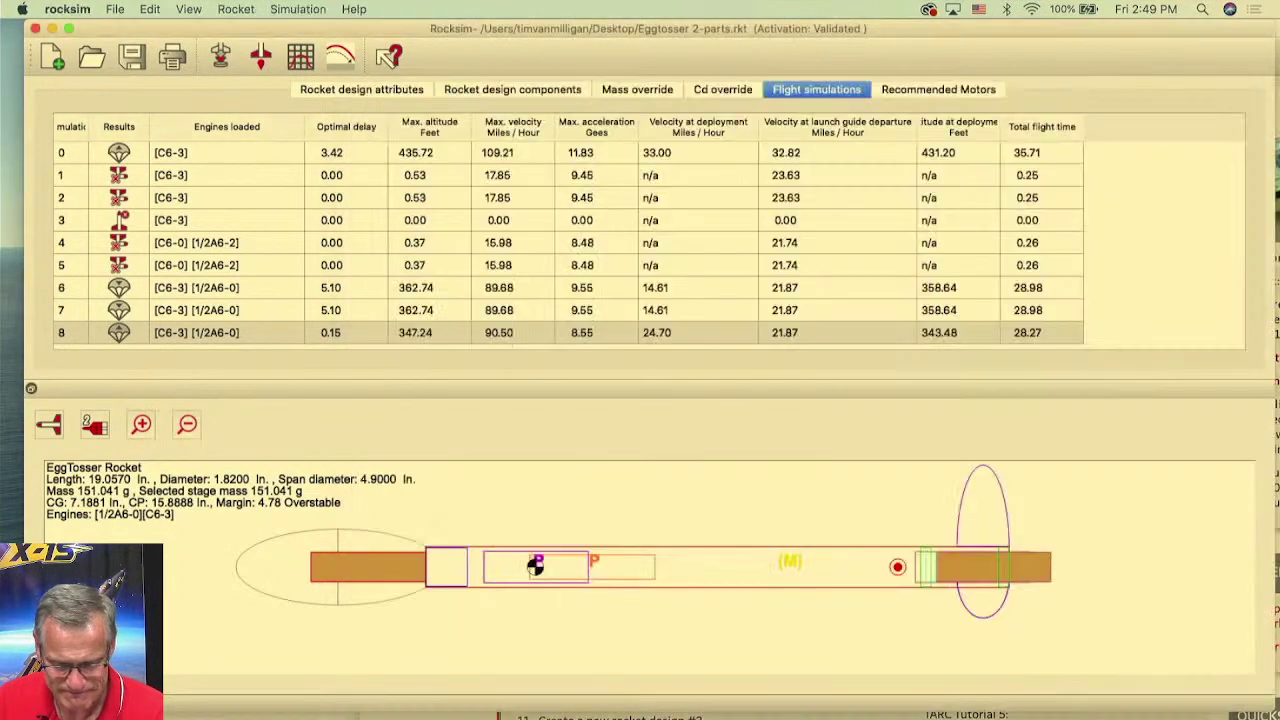
click(380, 580)
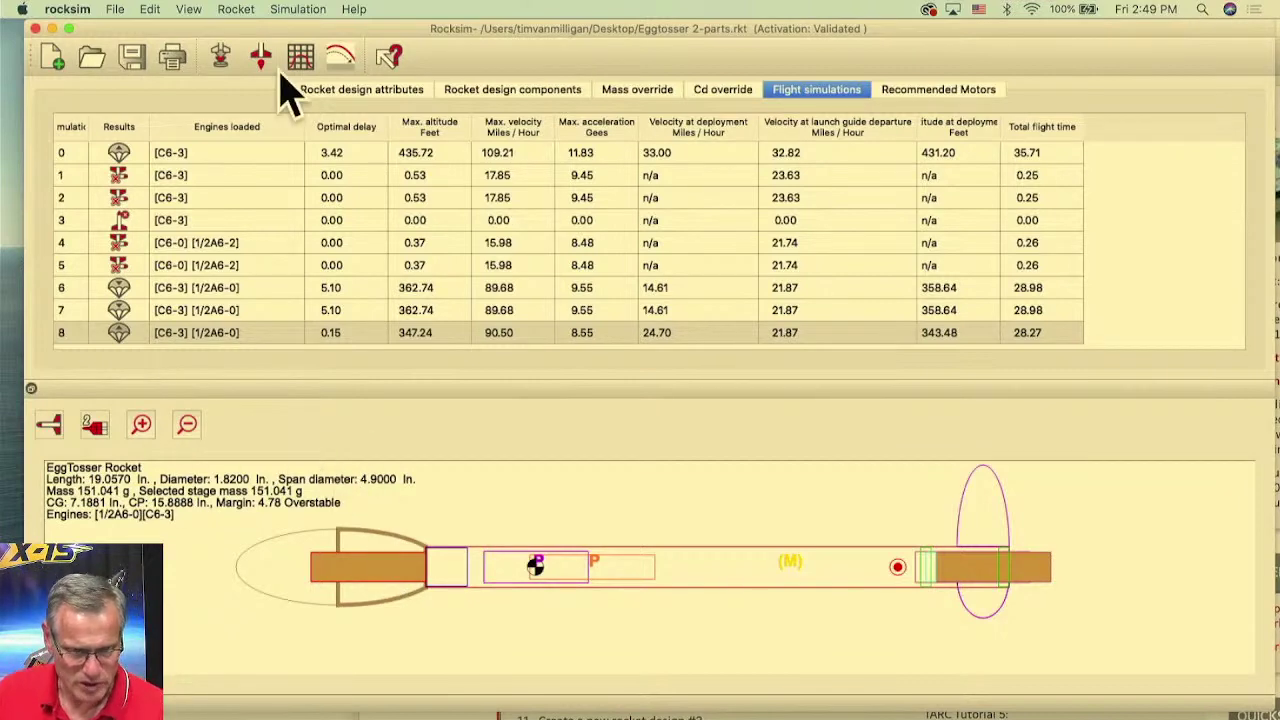
- In a new simulation, clear the sustainer's nose cone engine and set its 15" Hex Parachute to deploy at apogee
click(219, 57)
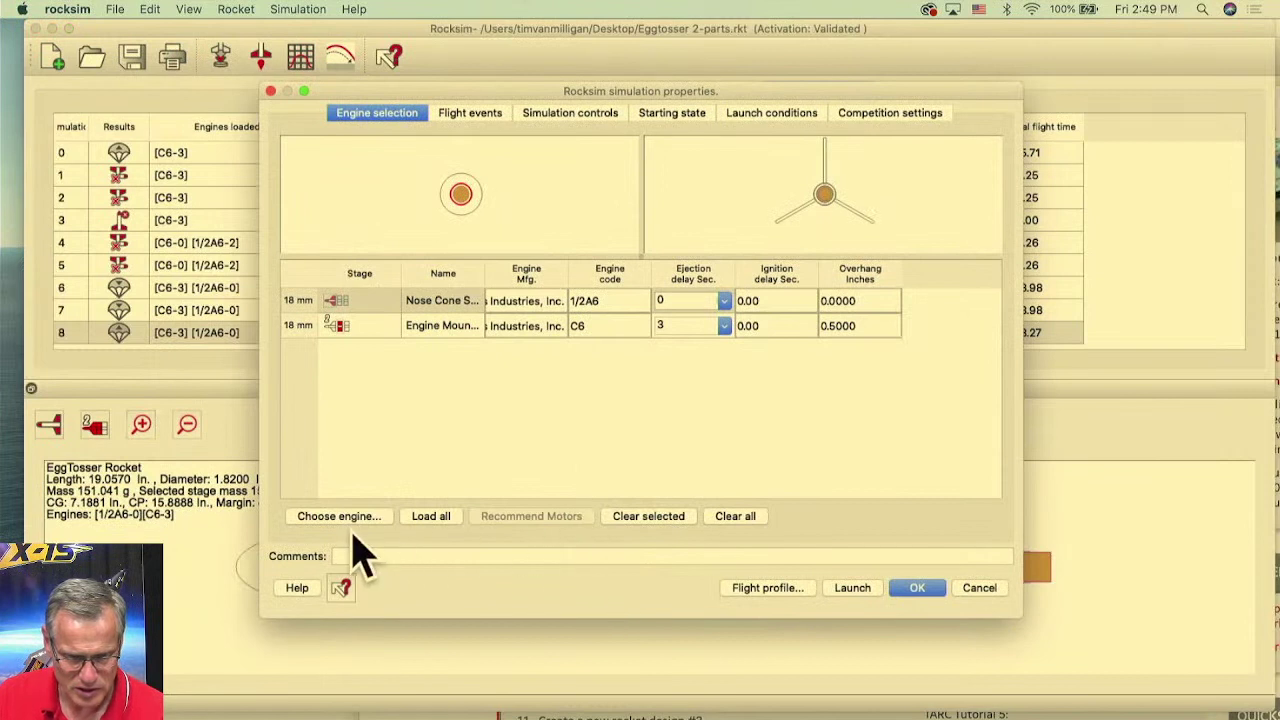
click(654, 516)
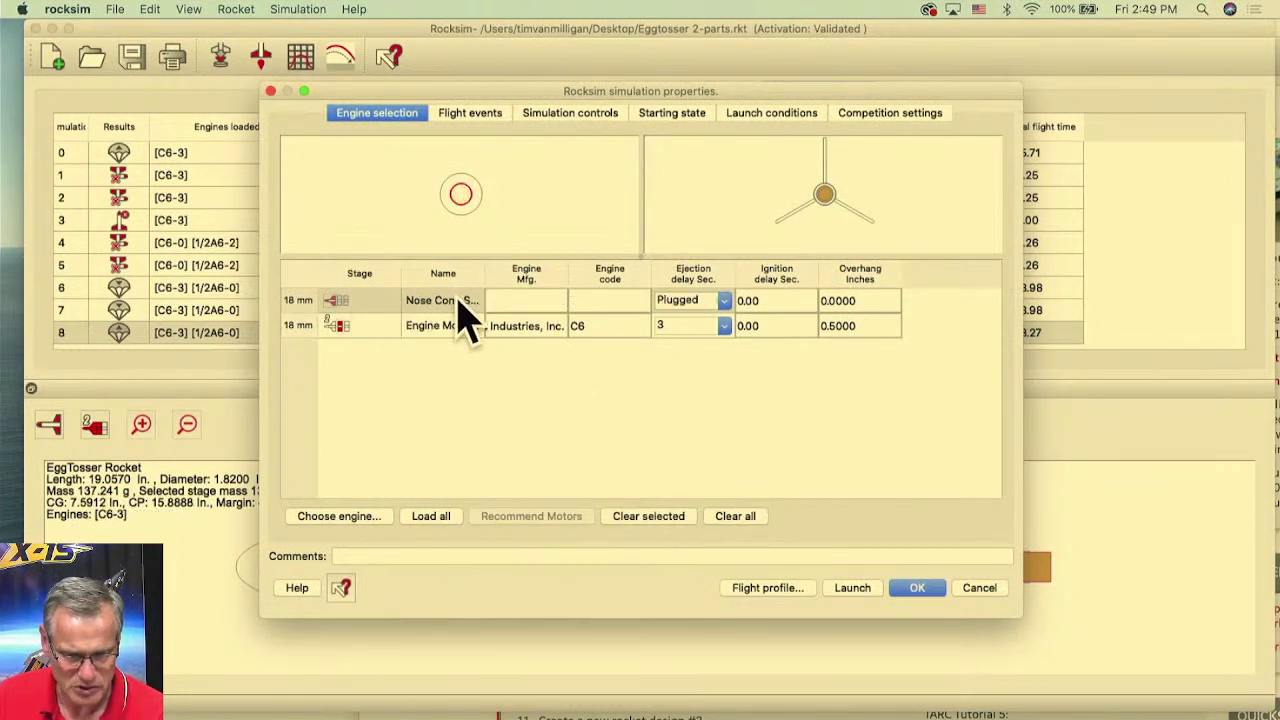
click(474, 118)
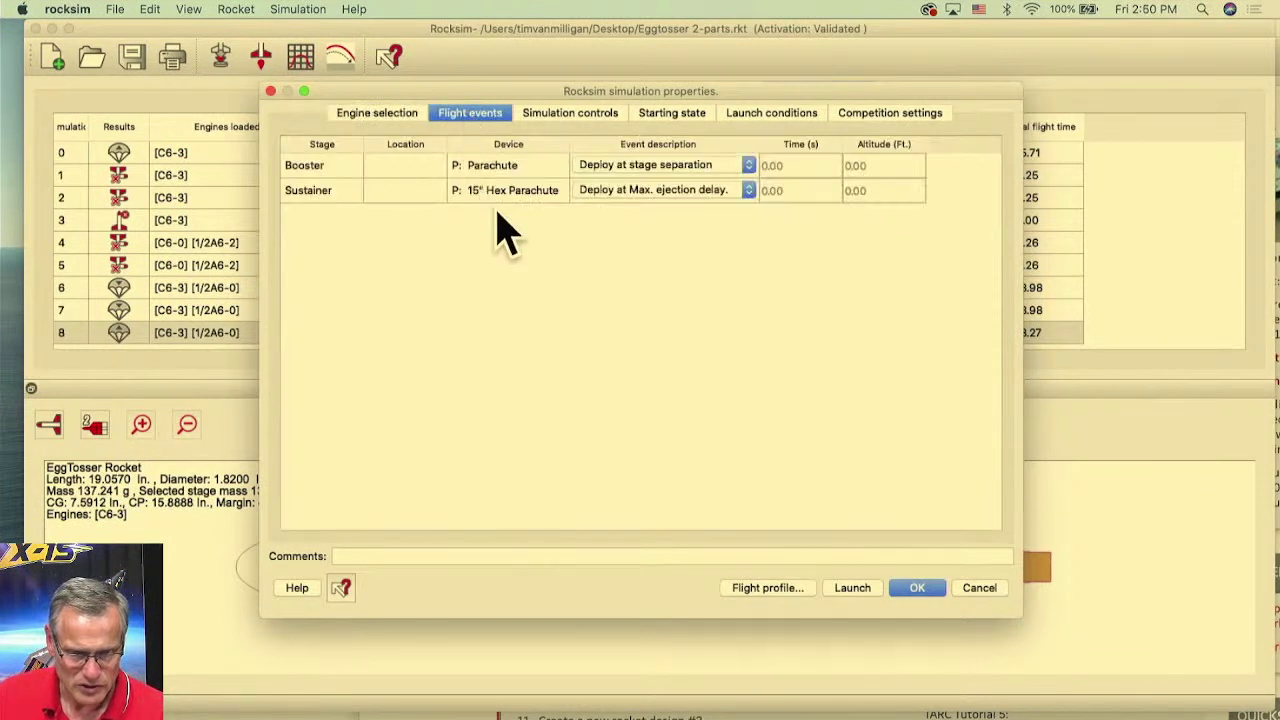
click(620, 193)
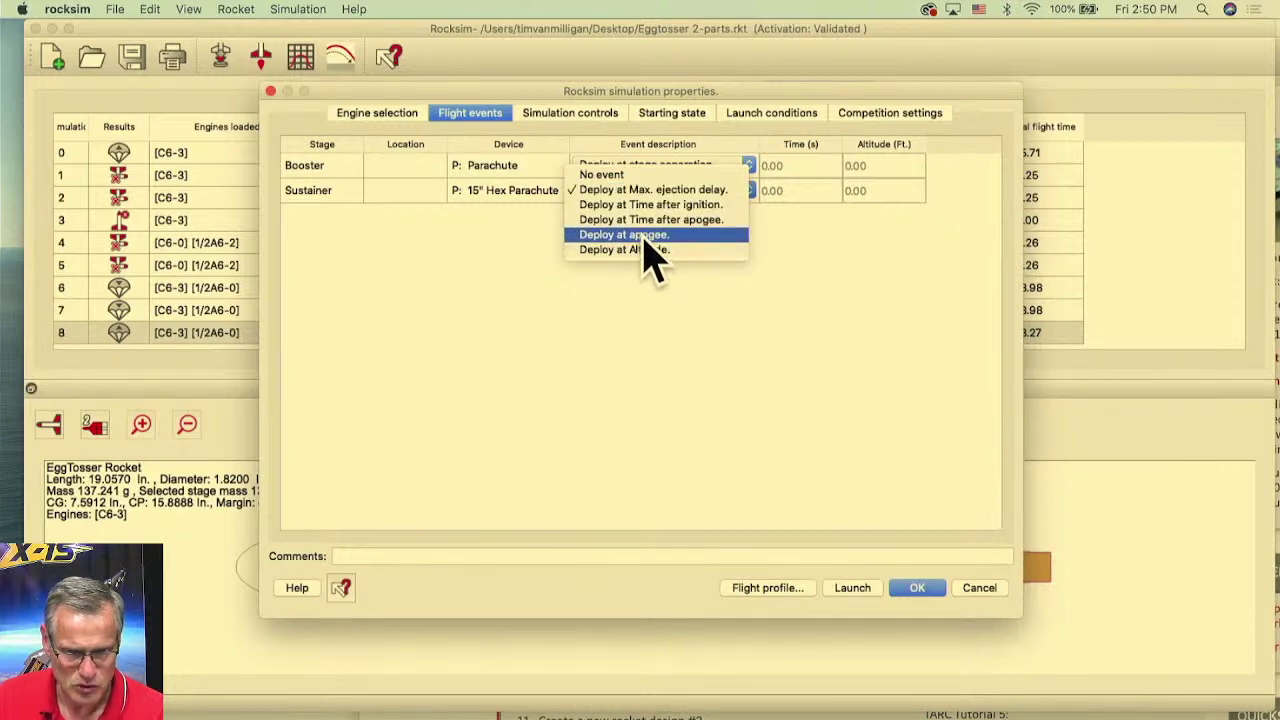
click(643, 237)
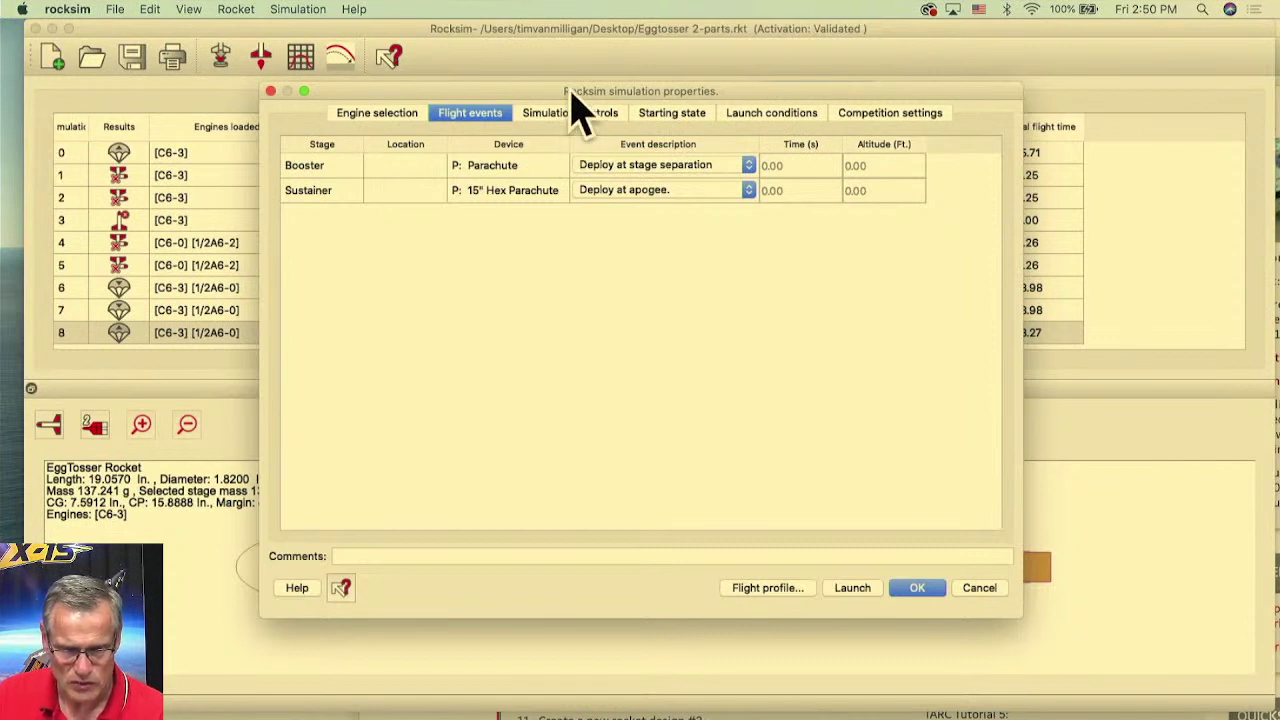
- Set the wind conditions to Slightly breezy (8-14 MPH), launch the simulation and watch its 2D flight profile
click(765, 116)
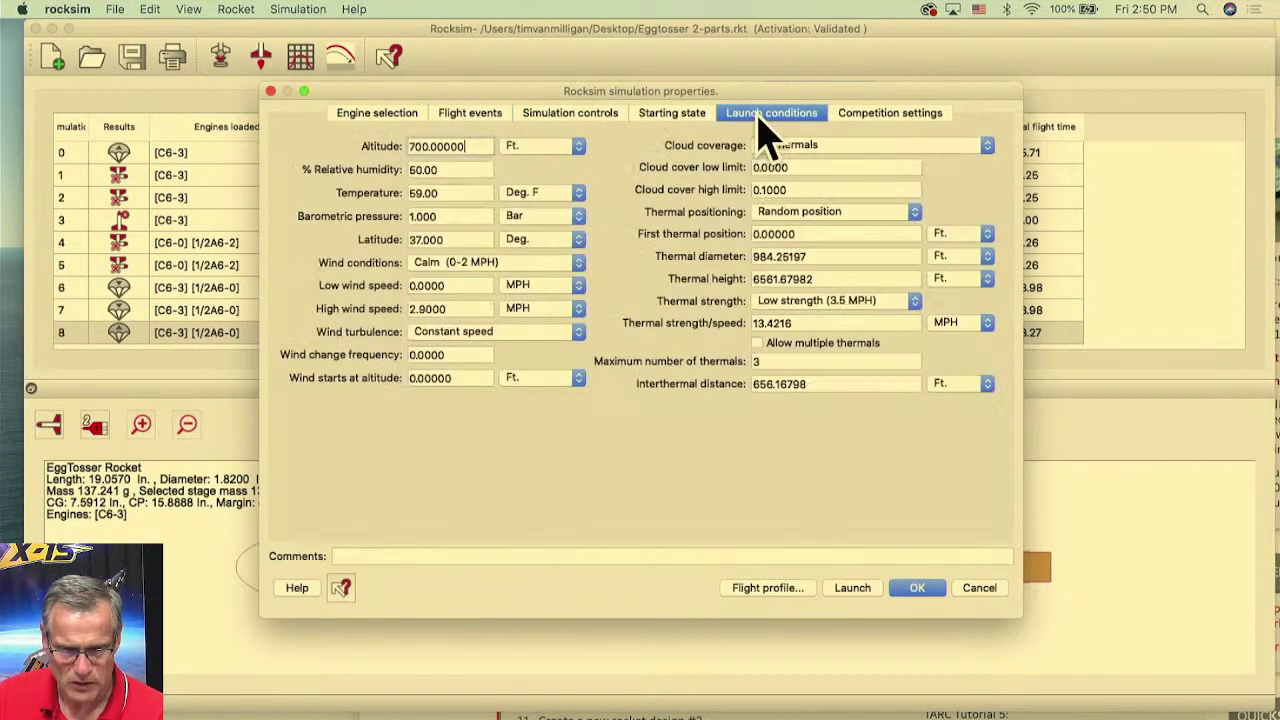
click(473, 263)
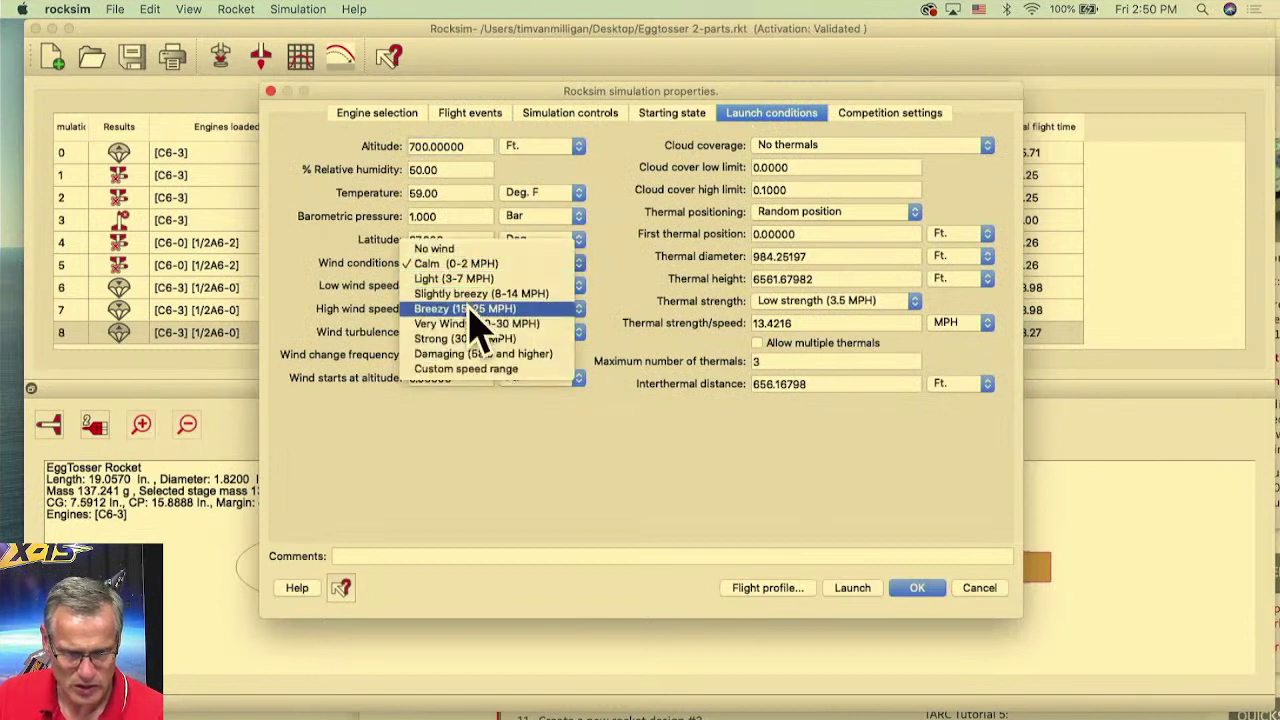
click(472, 294)
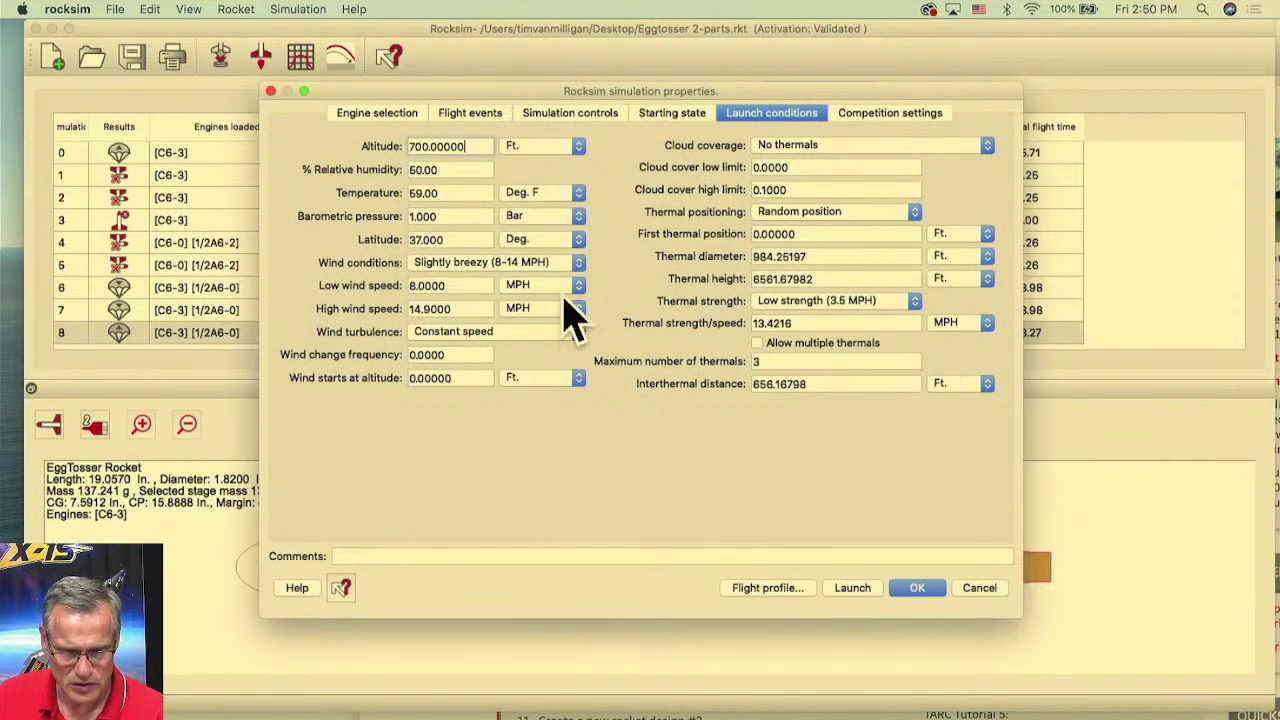
click(830, 590)
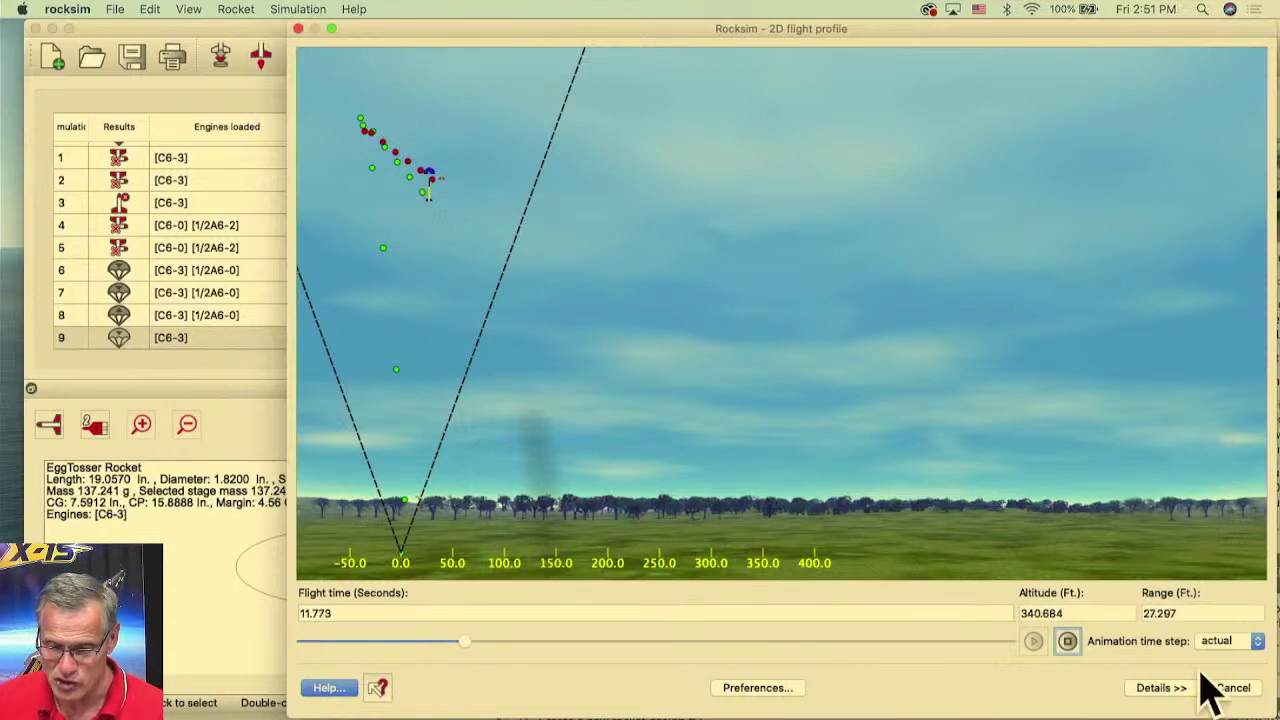
click(1233, 688)
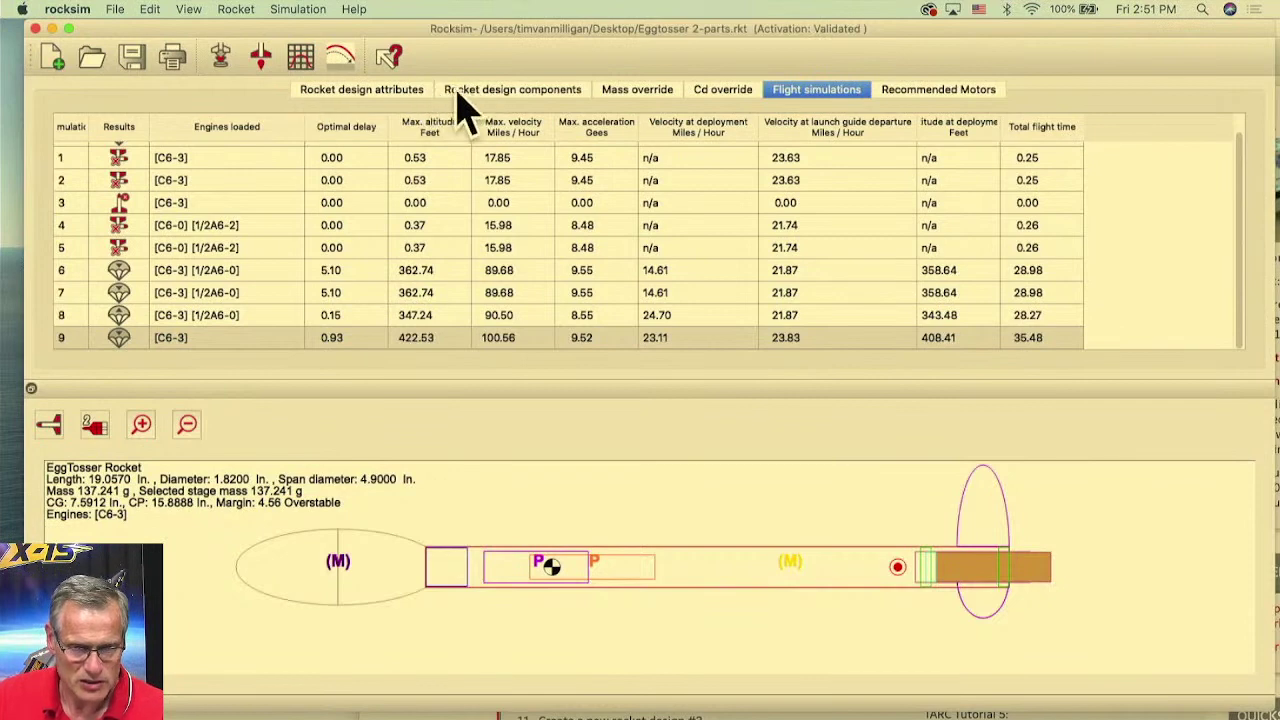
- Prepare another simulation and examine the available deployment events for the booster and sustainer parachutes
click(221, 56)
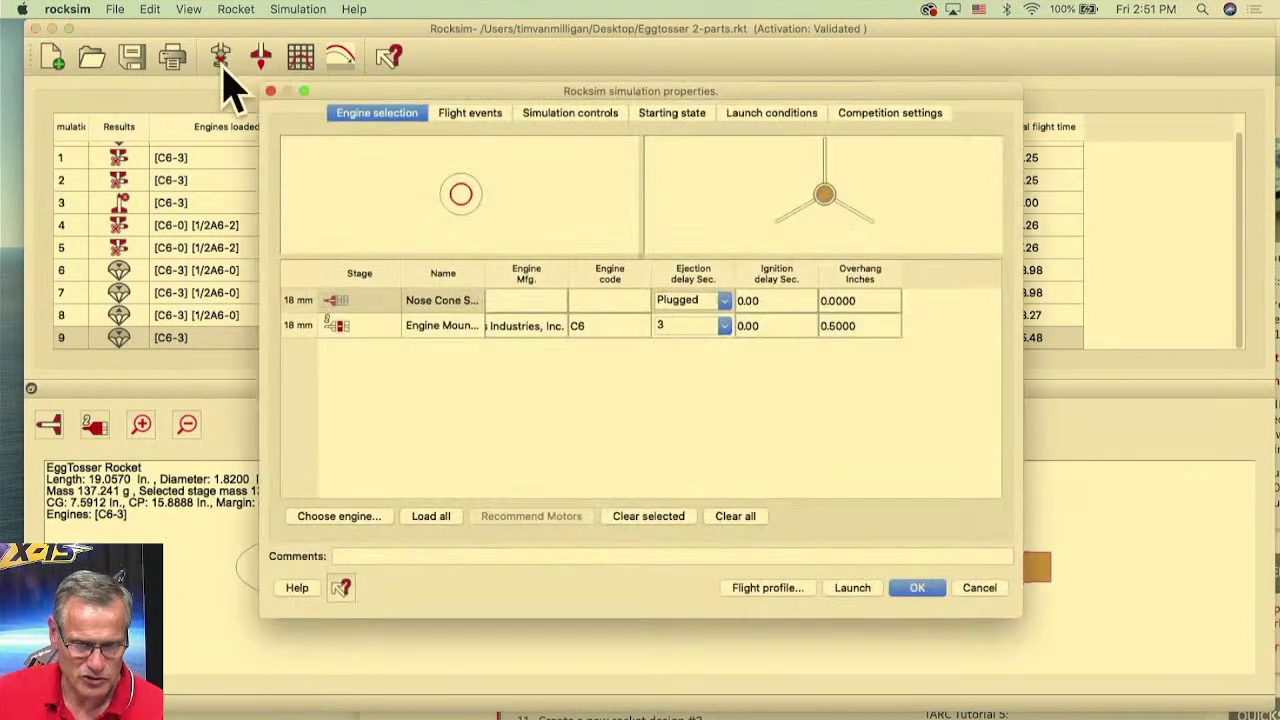
click(478, 120)
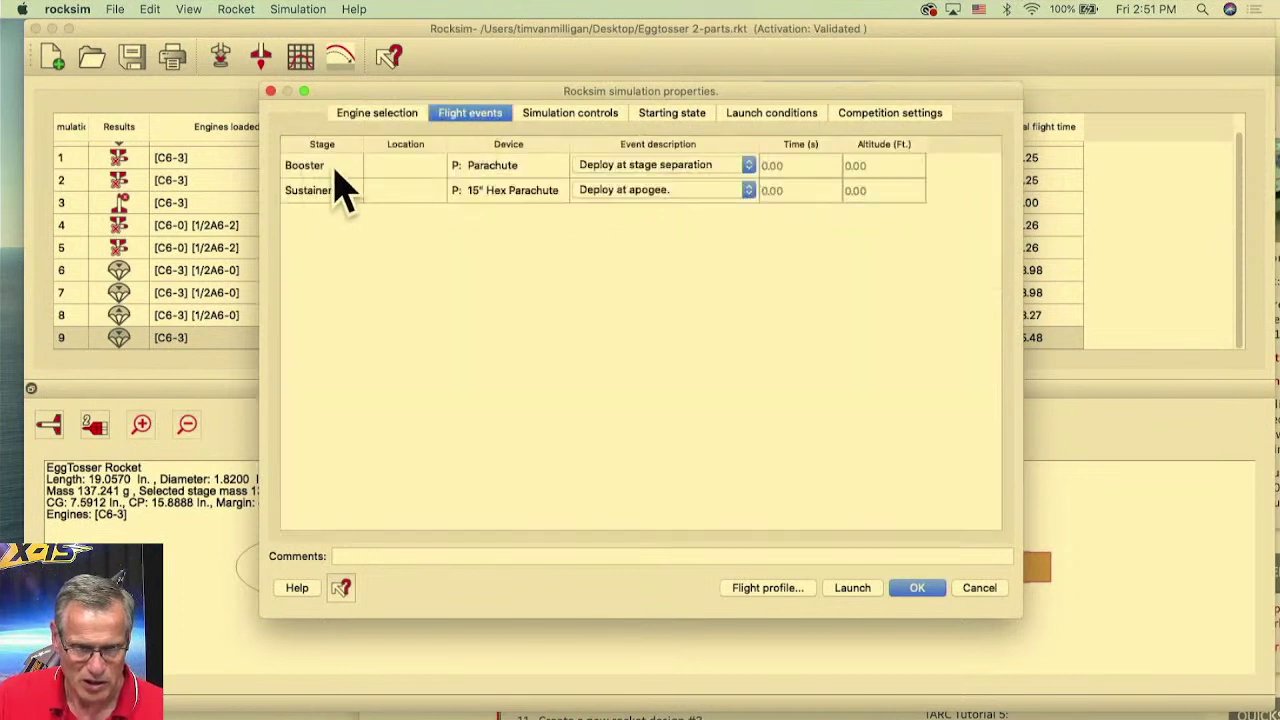
click(636, 168)
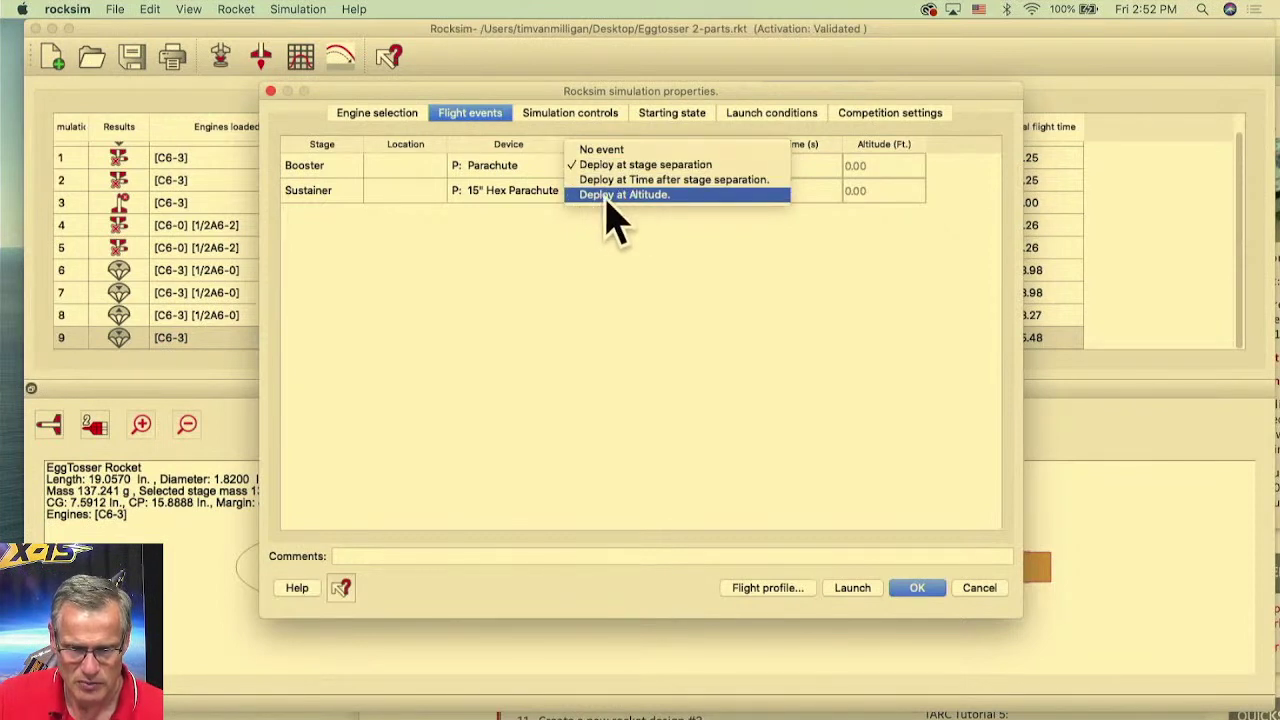
click(545, 202)
click(640, 192)
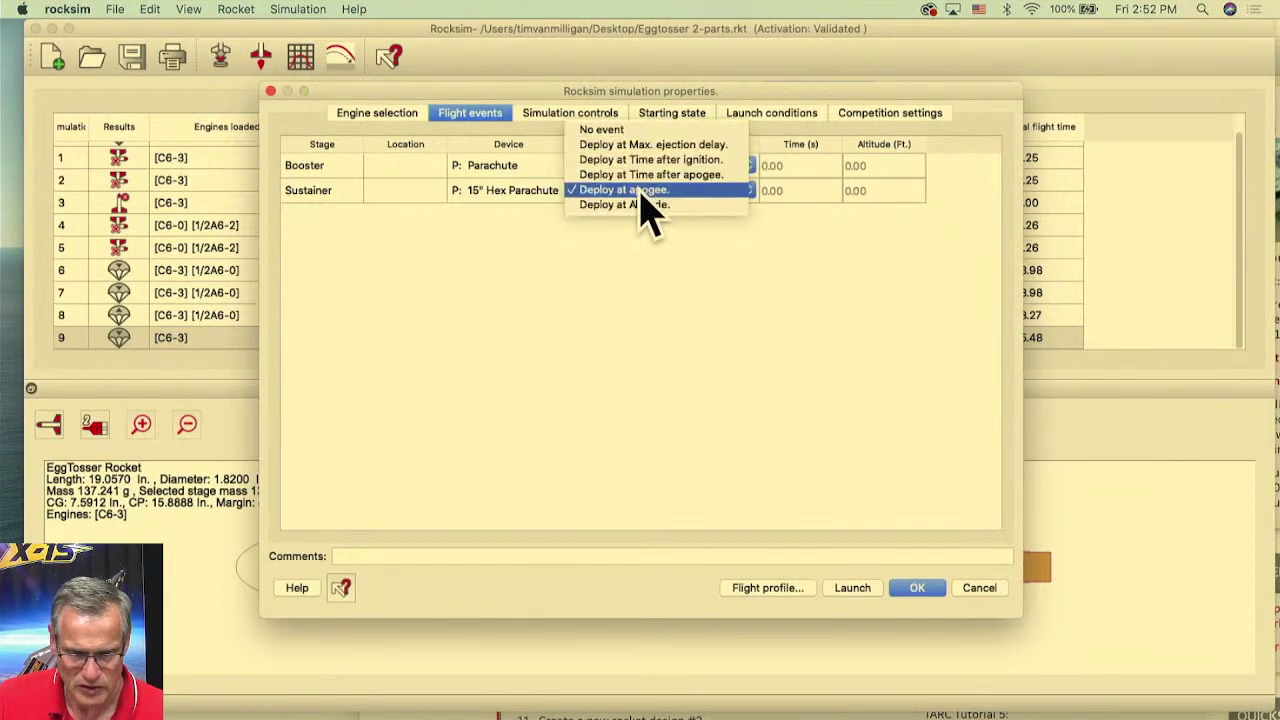
click(514, 223)
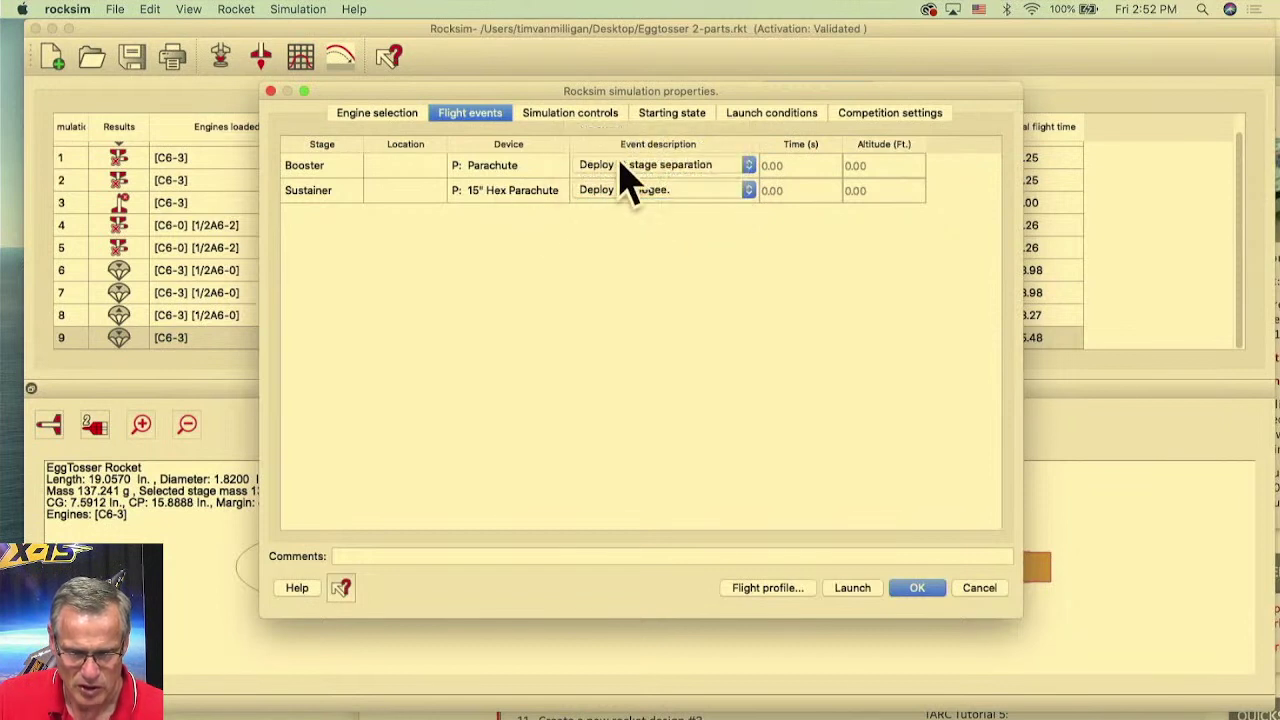
click(622, 170)
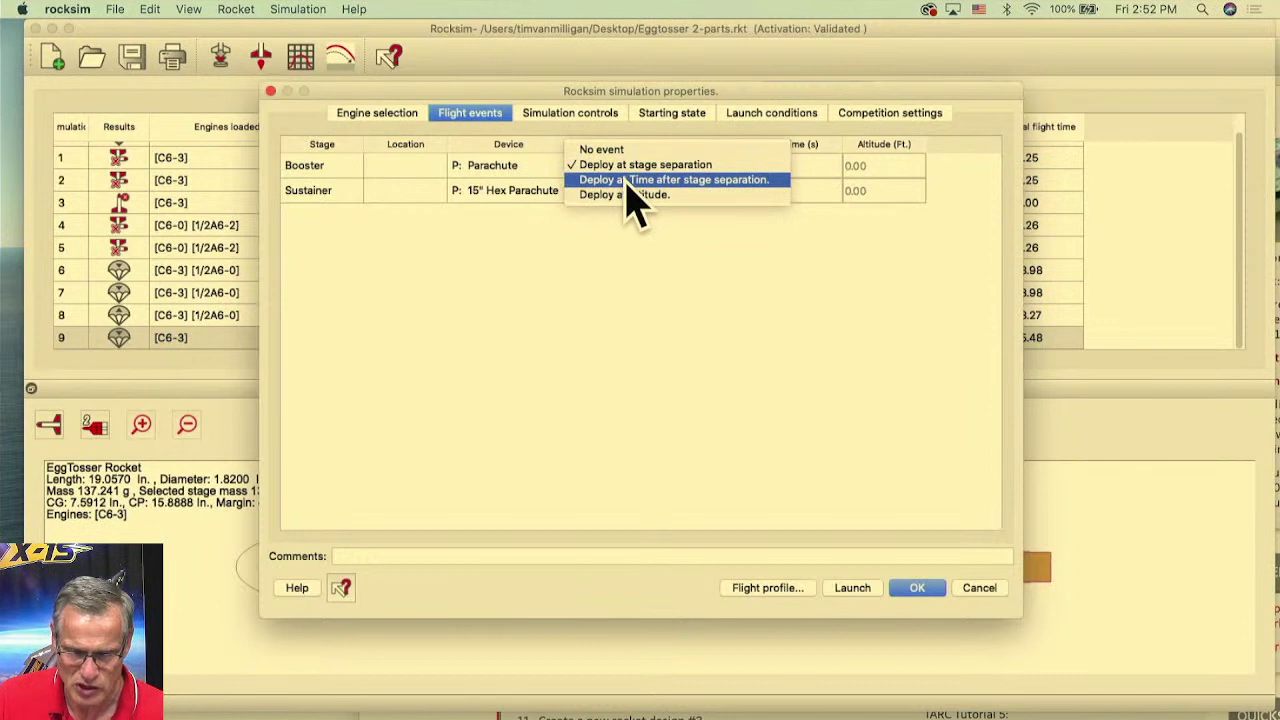
click(615, 315)
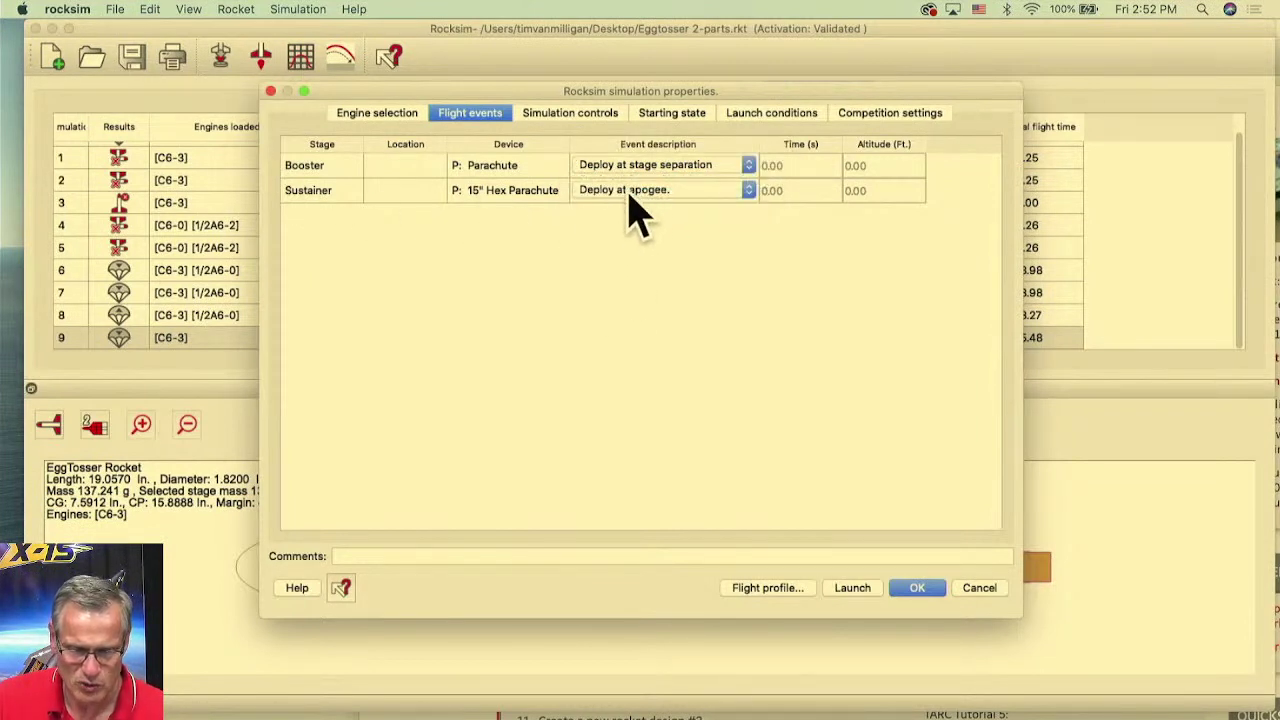
- Set the sustainer's 15" Hex Parachute to deploy at Time after ignition with a time of 1 s, and accept the simulation properties
click(637, 210)
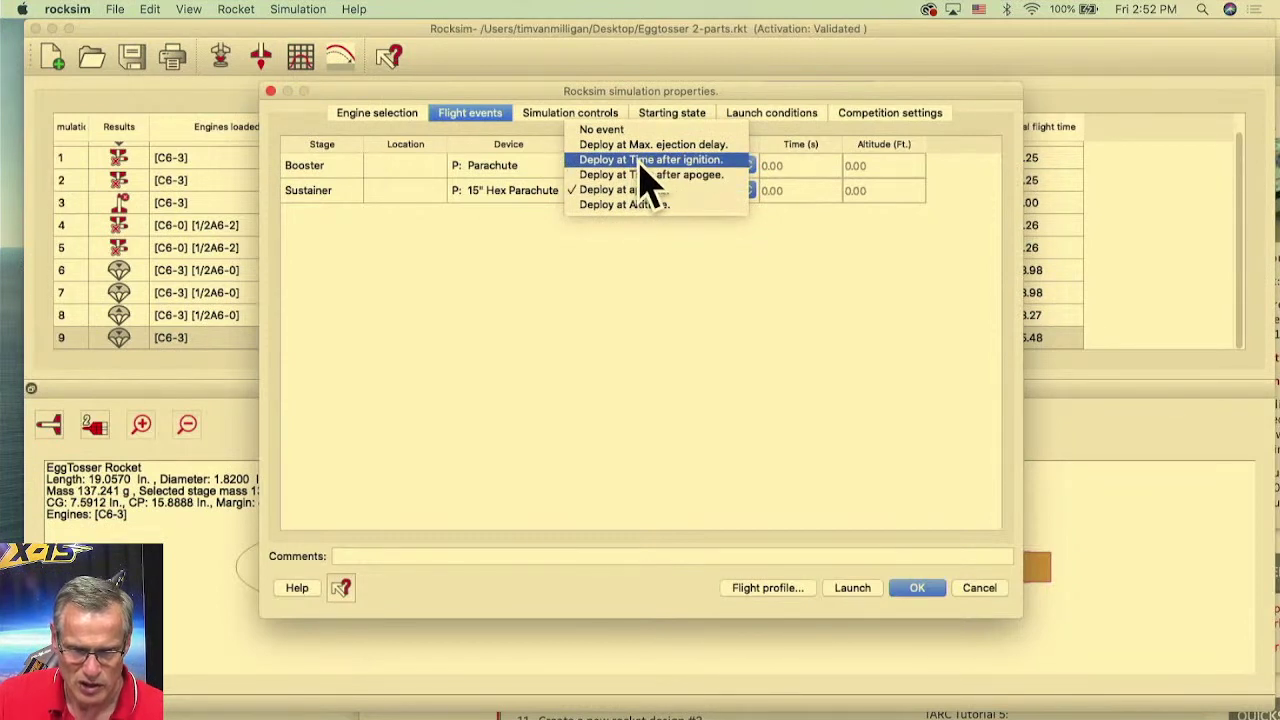
click(645, 160)
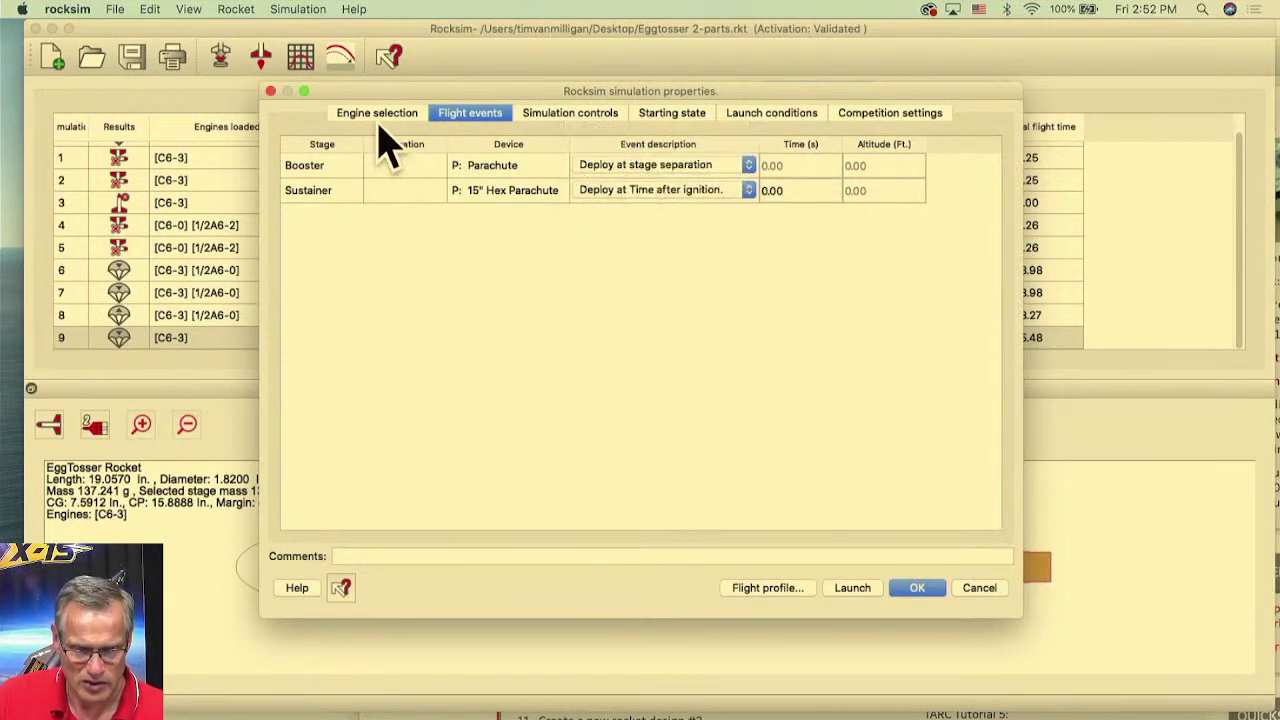
click(780, 190)
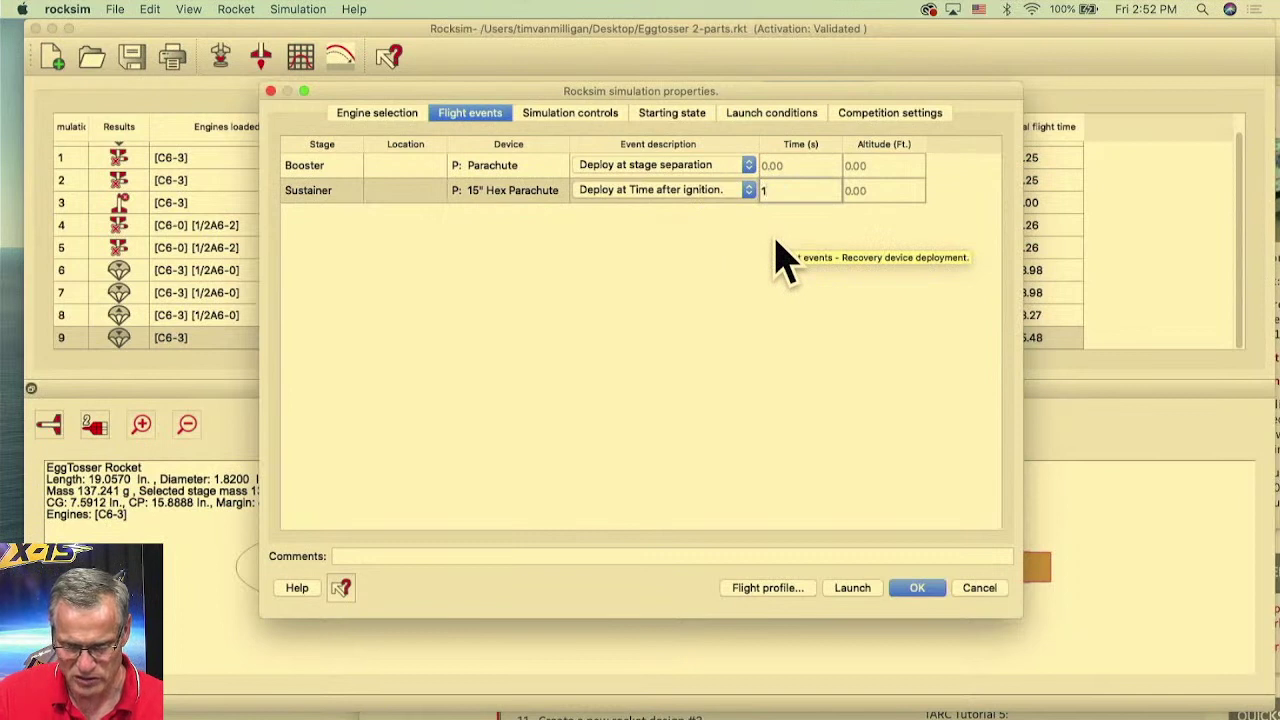
text(1)
key(Tab)
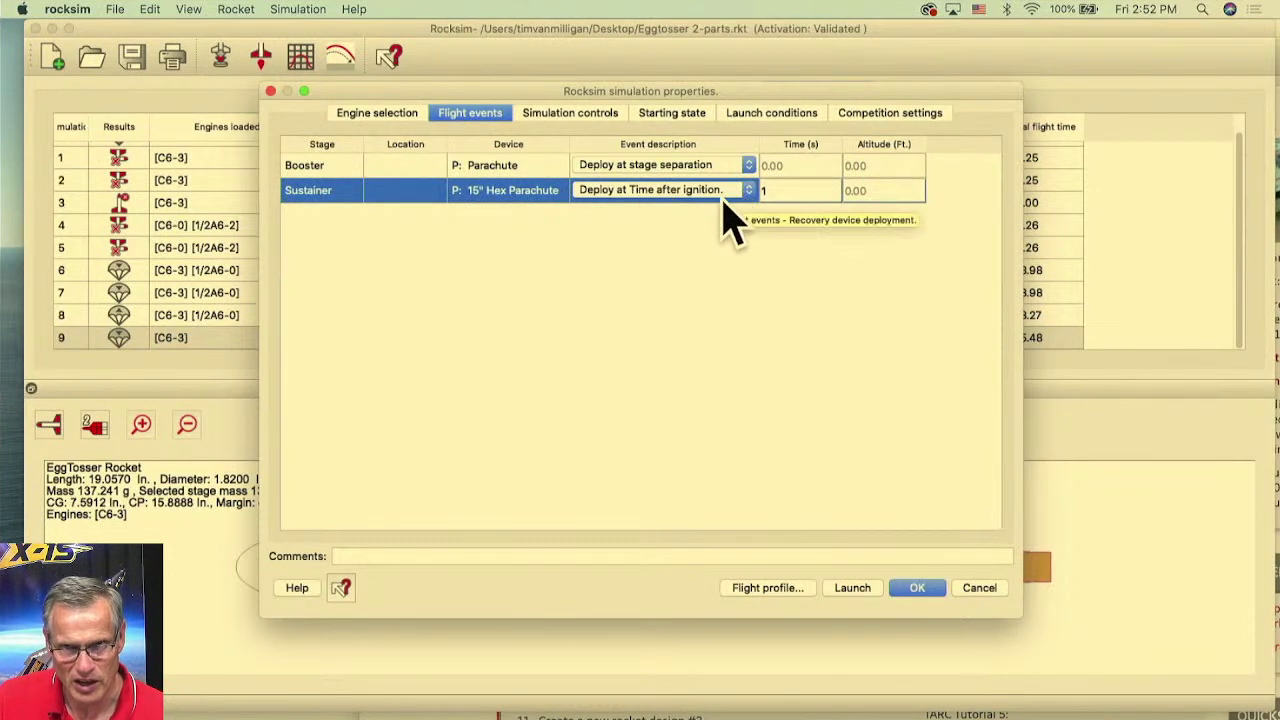
click(918, 588)
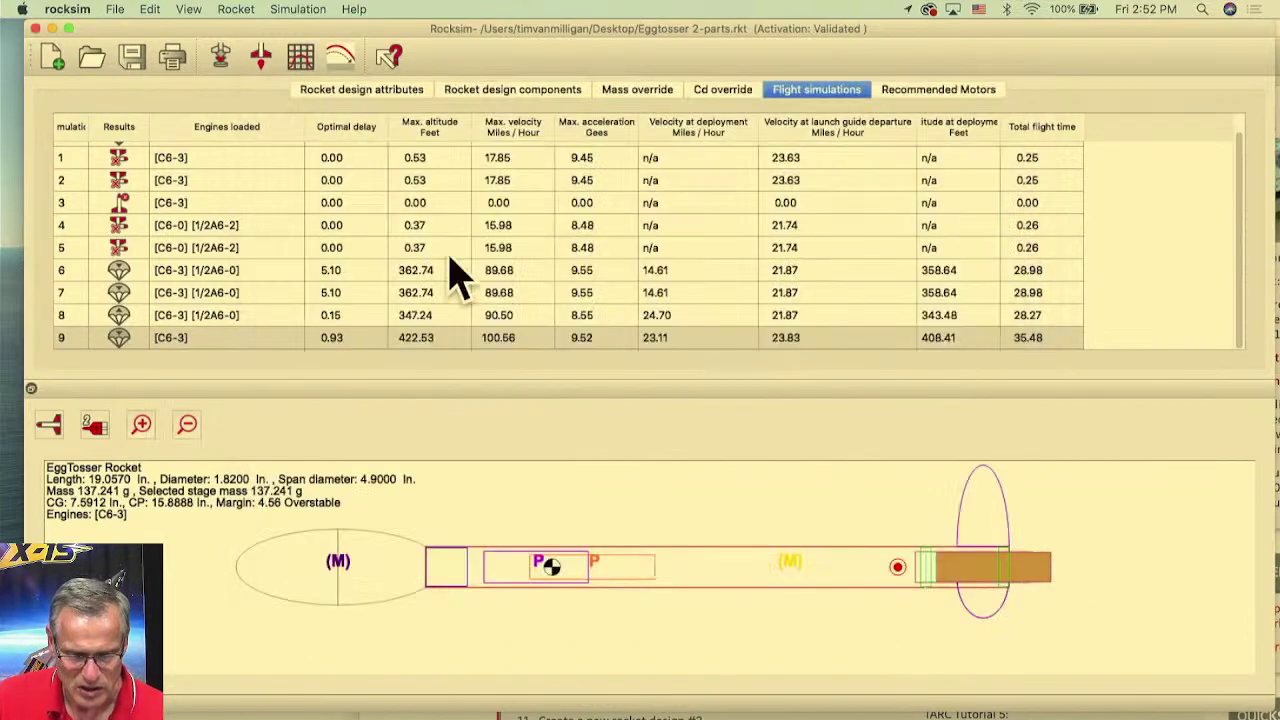
- Check the deployment settings in a new simulation, run it with its 2D flight profile, compare the results table, and close the profile
click(223, 62)
click(468, 114)
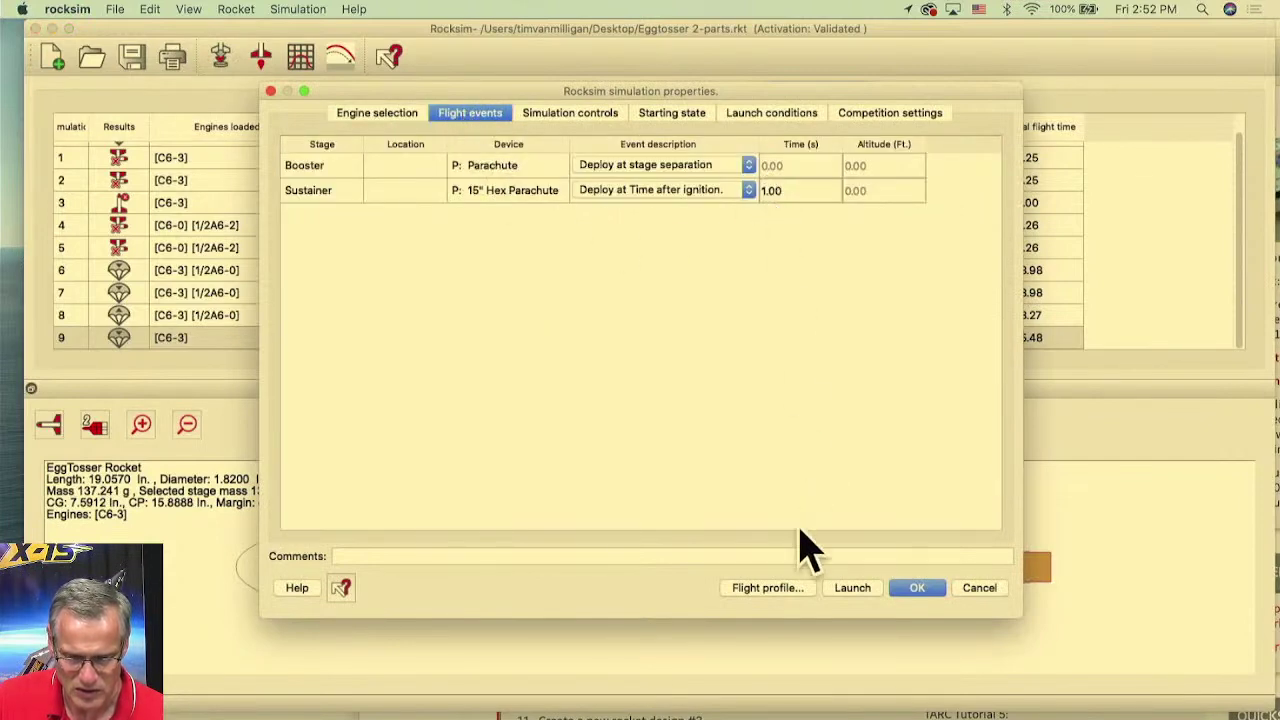
click(778, 588)
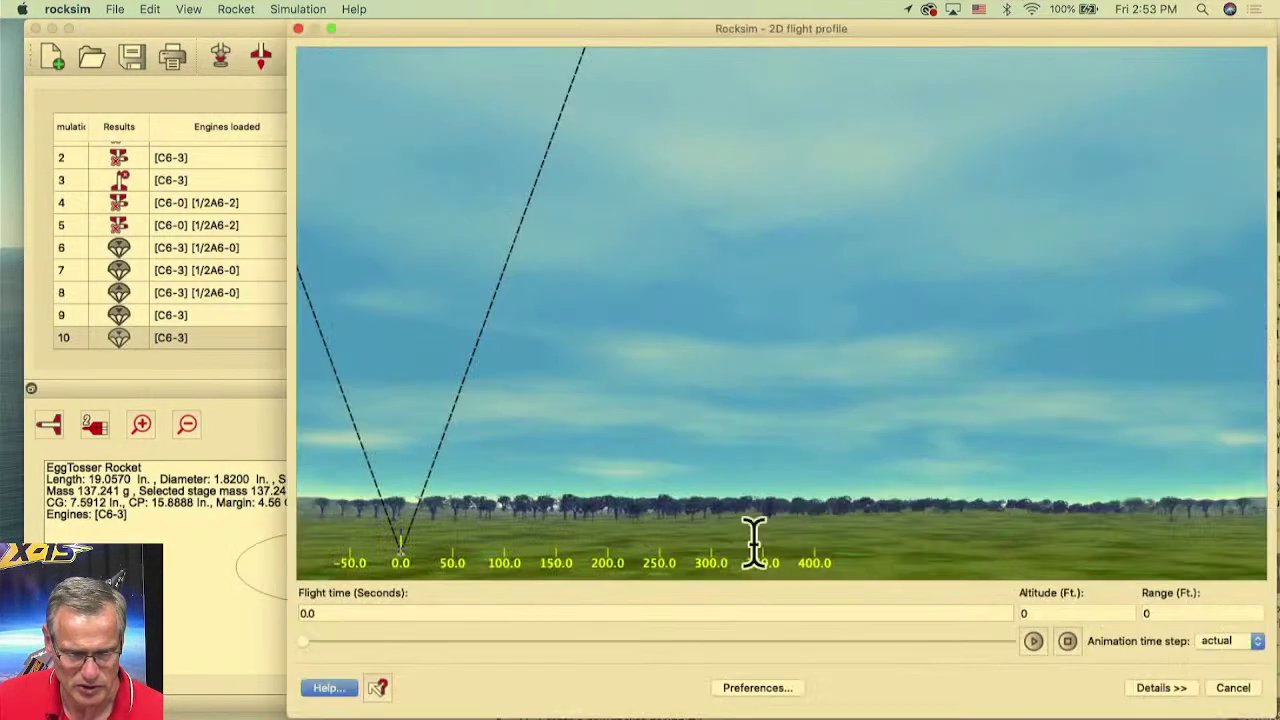
drag(515, 38, 716, 60)
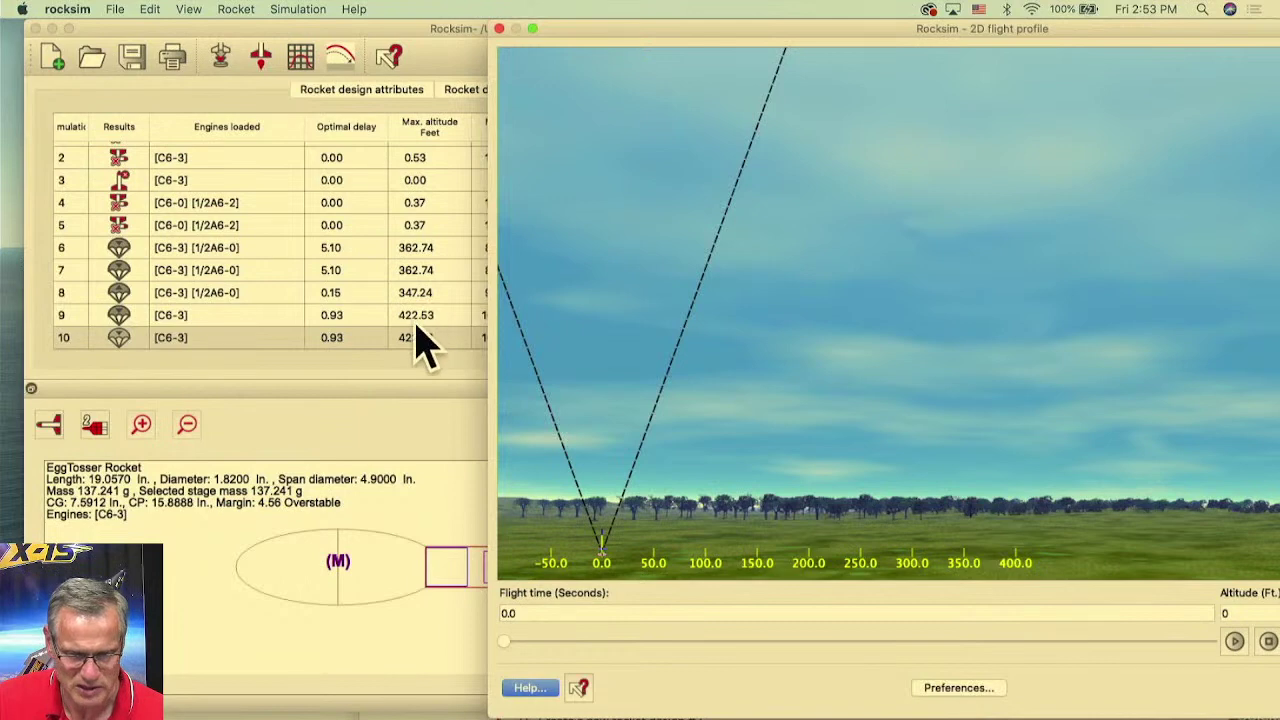
drag(600, 34, 322, 34)
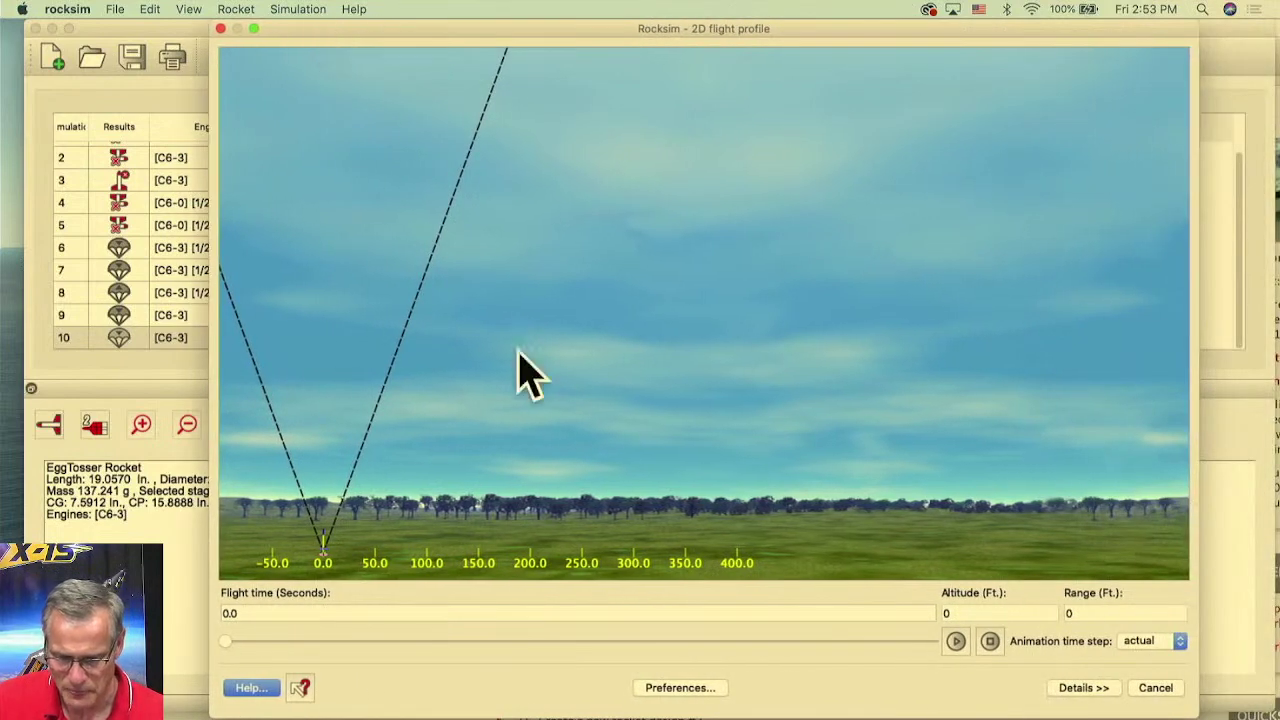
click(1160, 688)
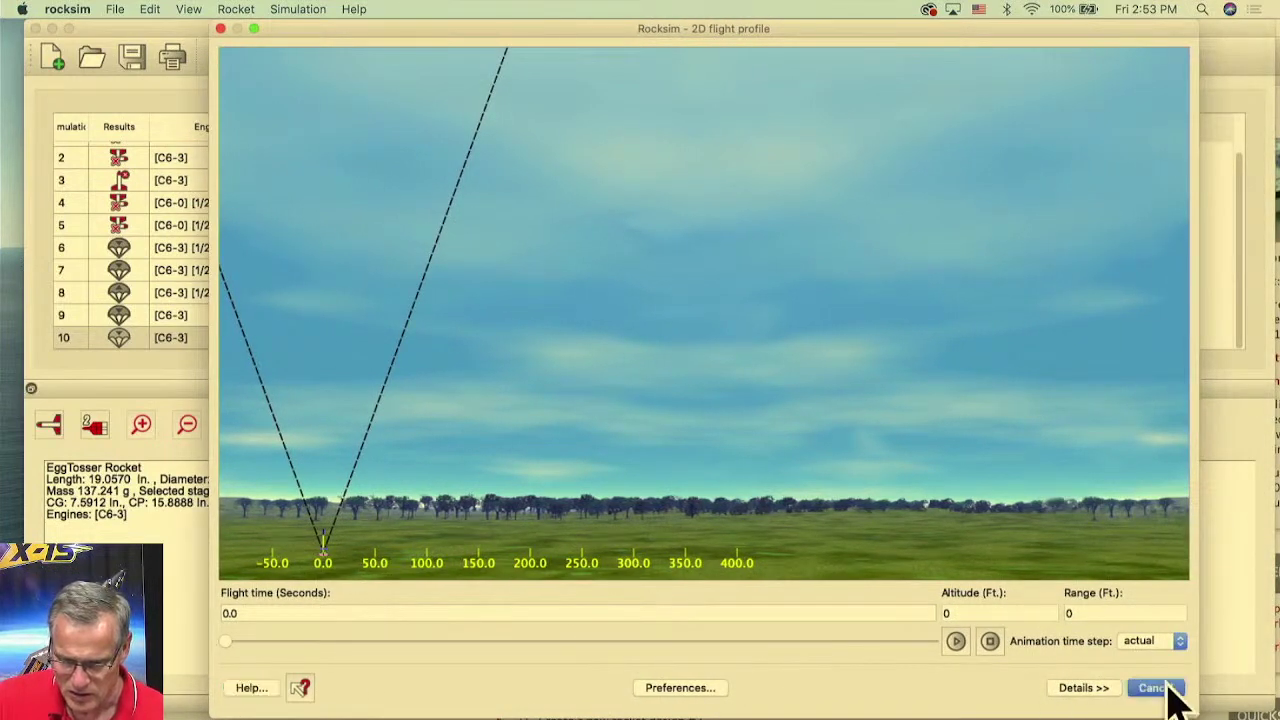
- Open the DerBigrocket.rkt design from the Desktop, saving the changes to the current design, and rotate its 3D model
click(92, 58)
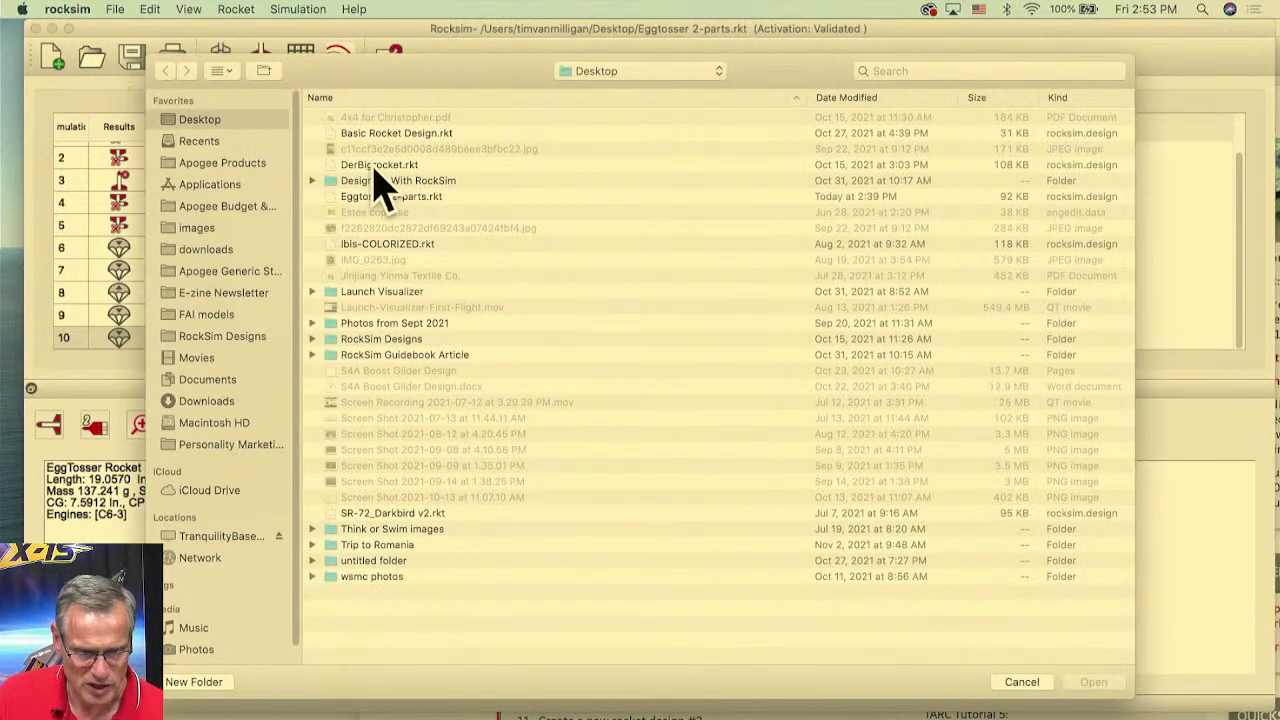
click(376, 166)
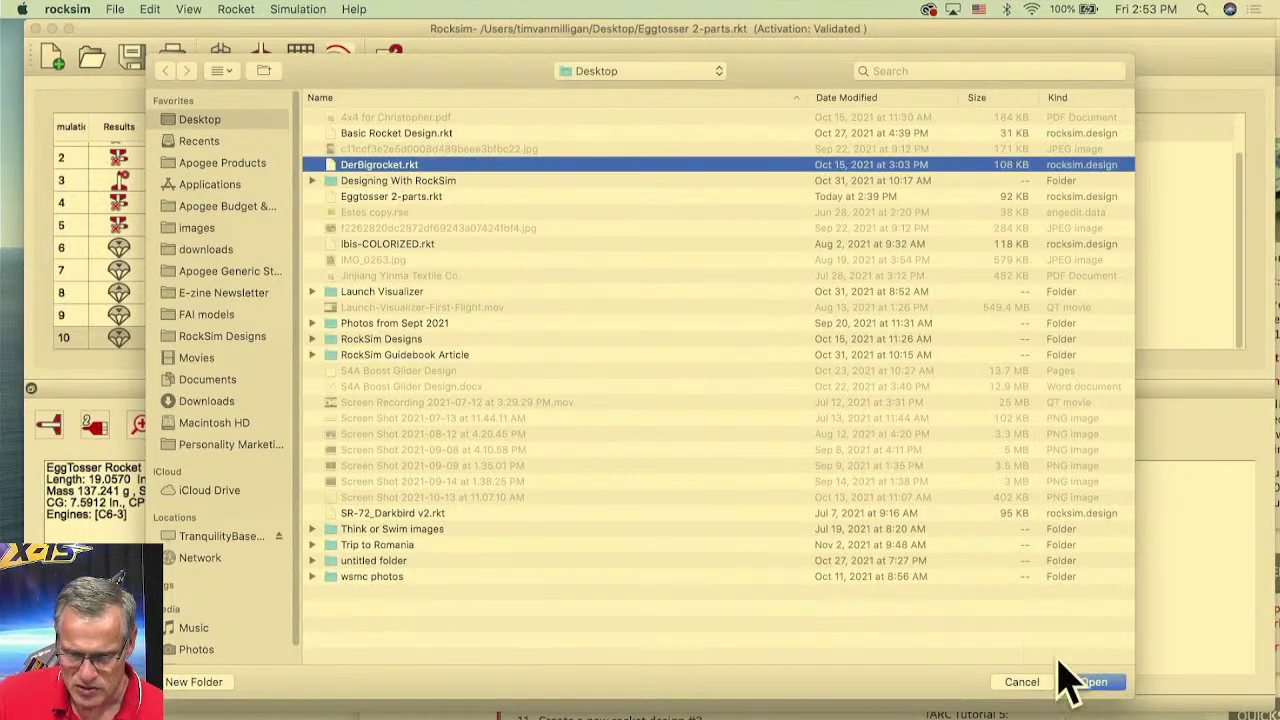
click(1093, 682)
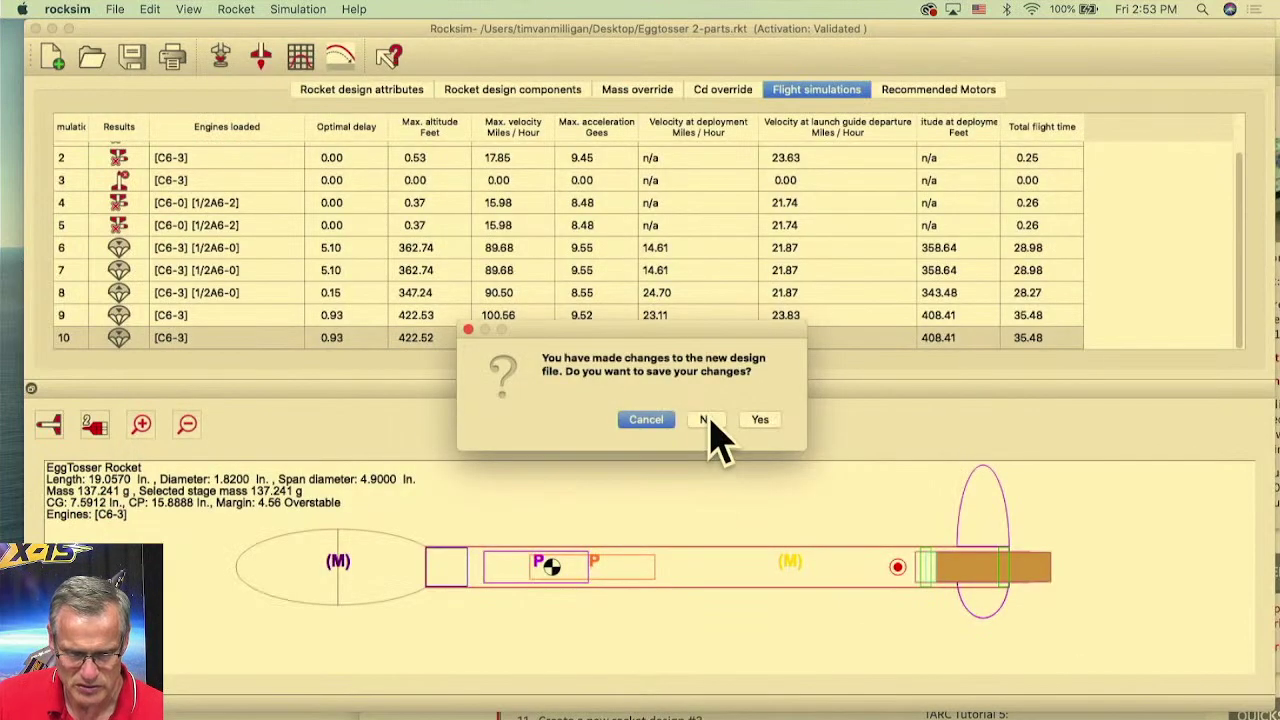
click(762, 421)
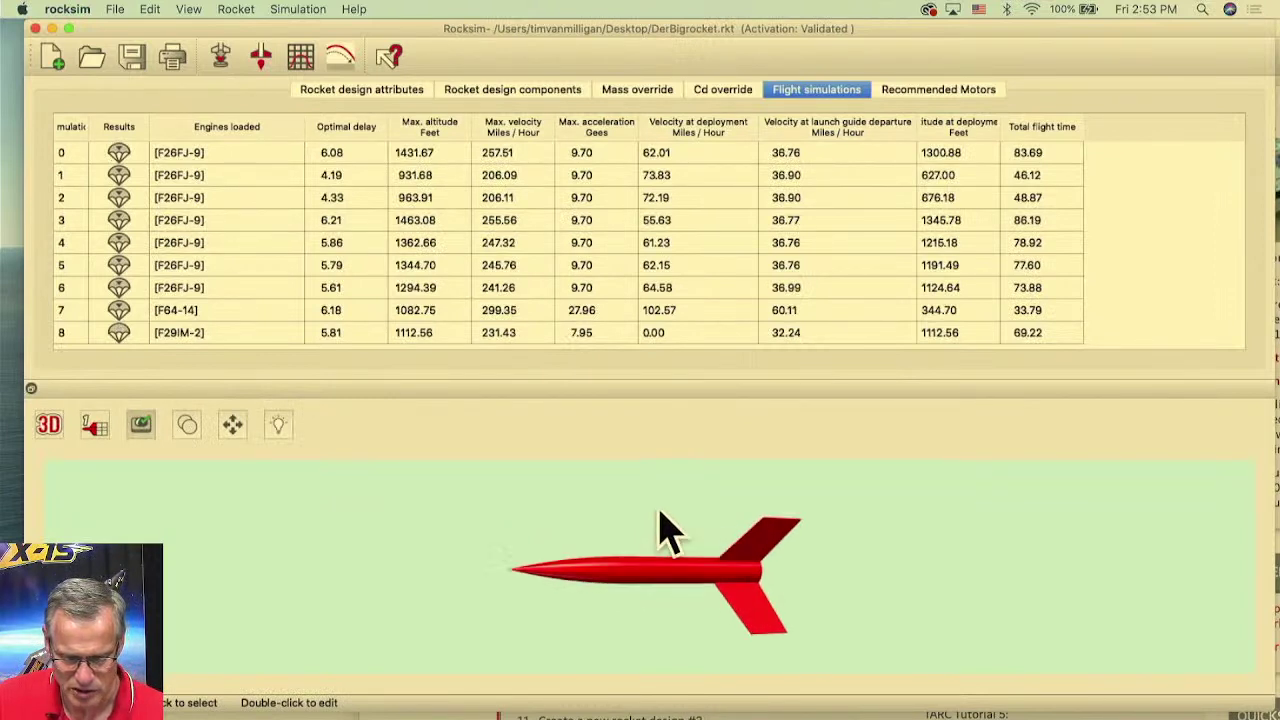
drag(630, 530, 440, 445)
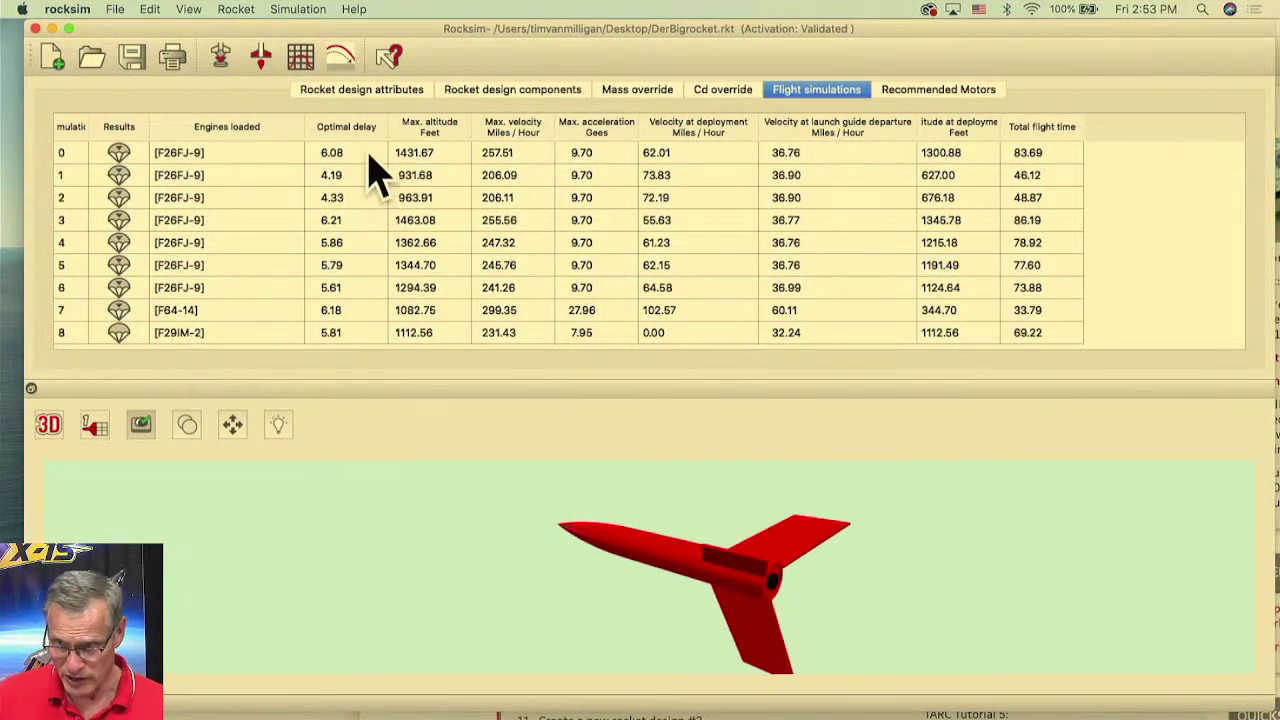
- In a new simulation, sort the engines by longest burn time and load the Aerotech F20W with a 7-second ejection delay
click(222, 58)
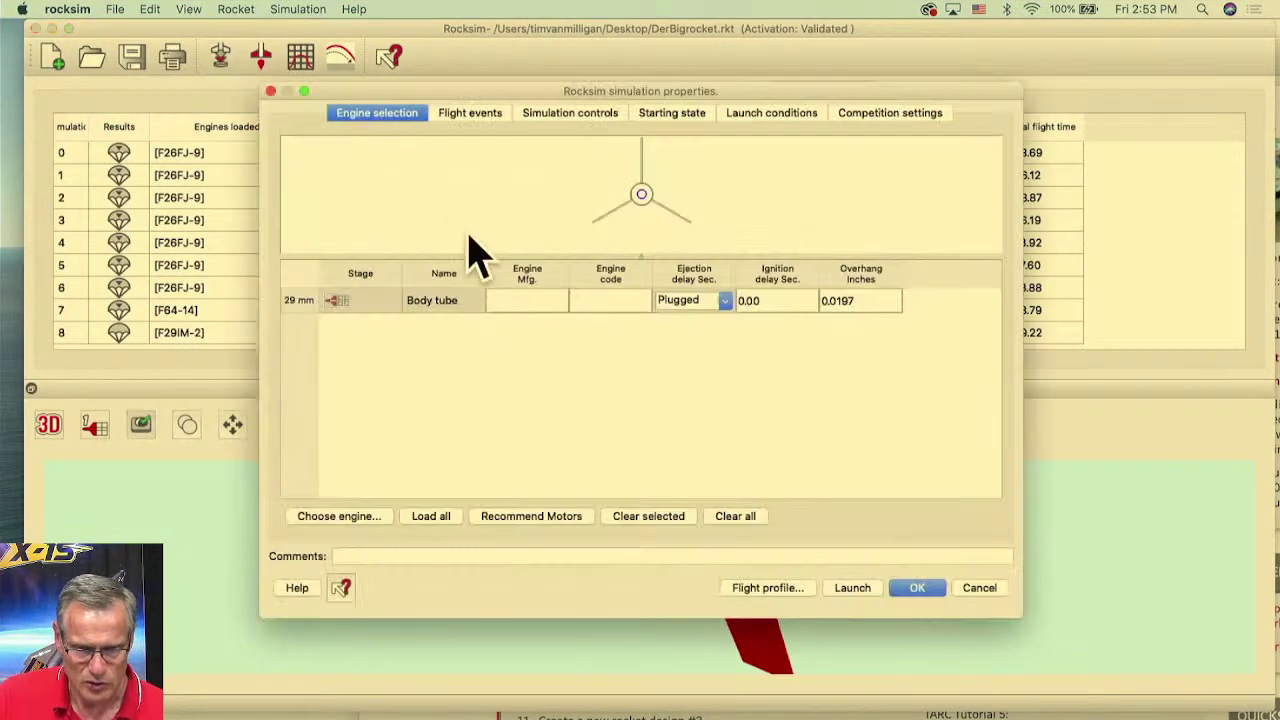
click(346, 514)
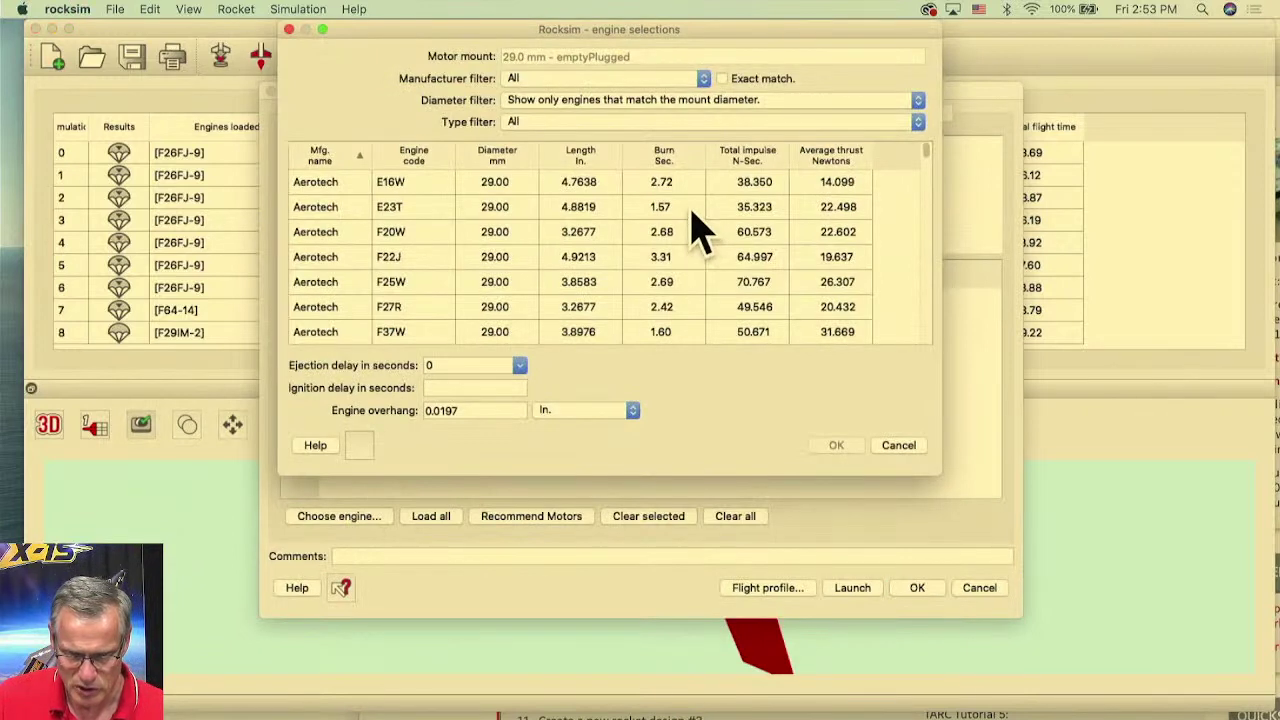
click(672, 158)
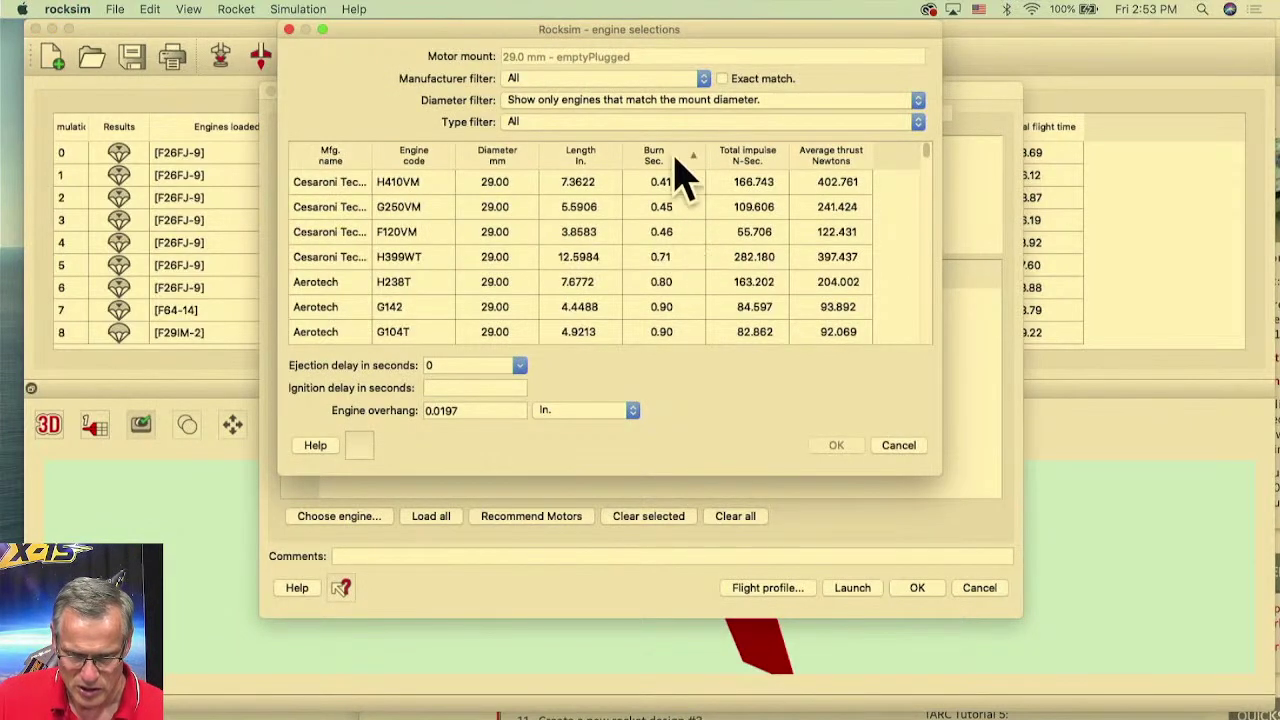
click(684, 158)
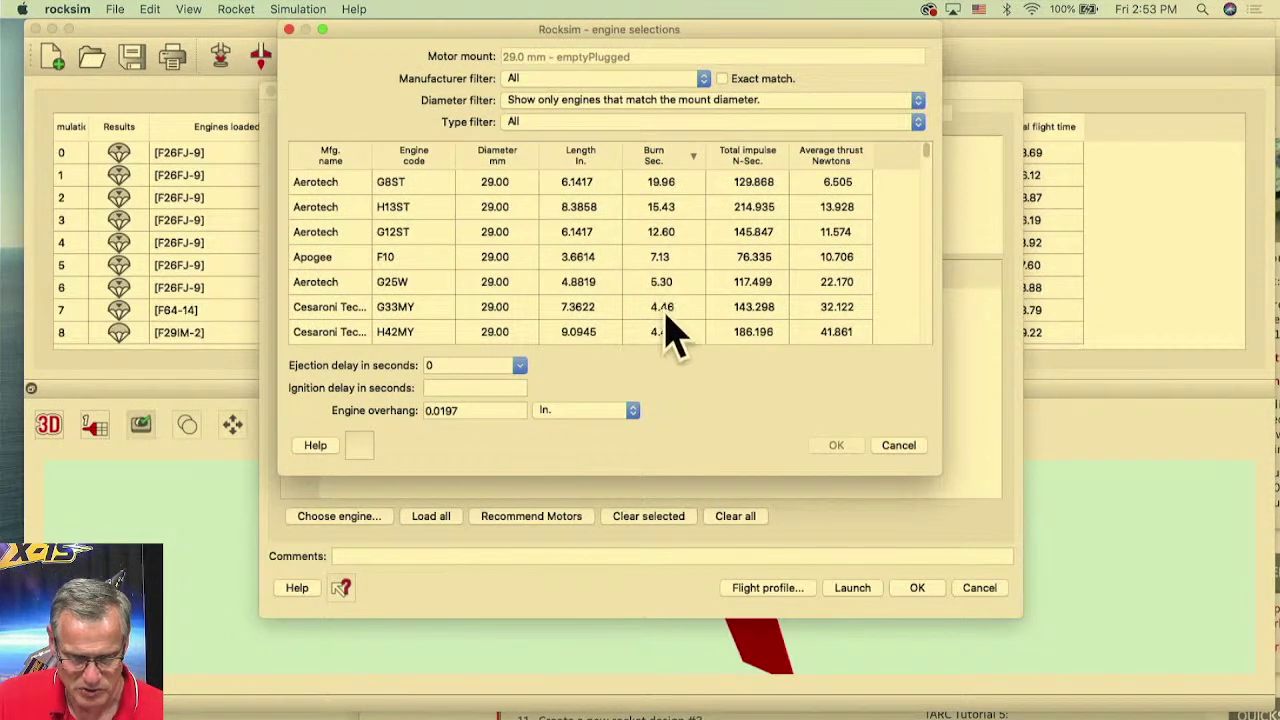
scroll(668, 330, down, 5)
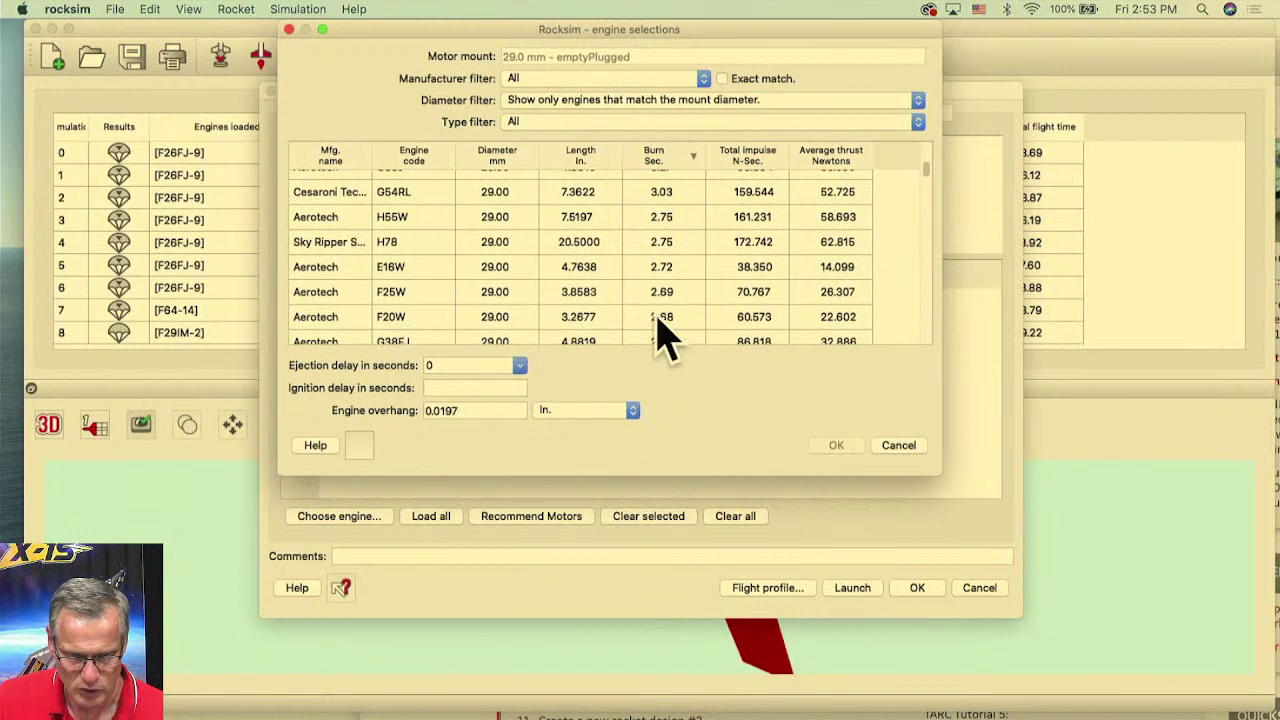
click(668, 322)
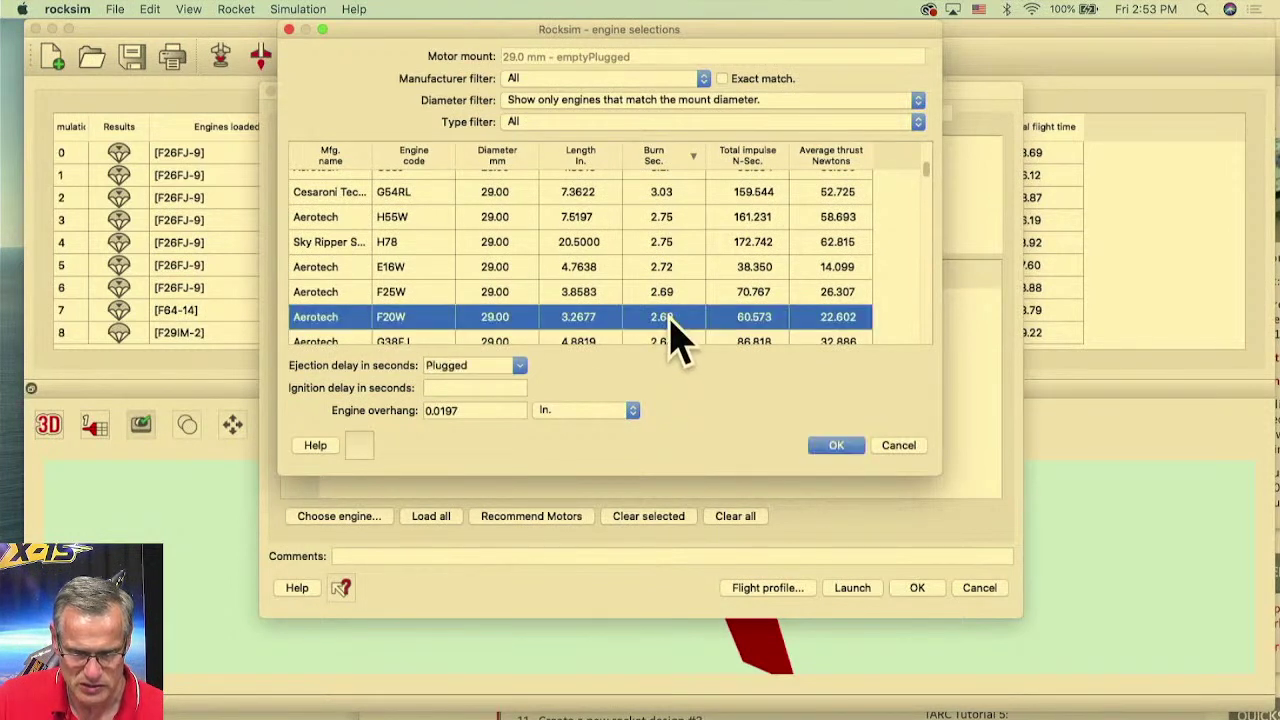
click(520, 366)
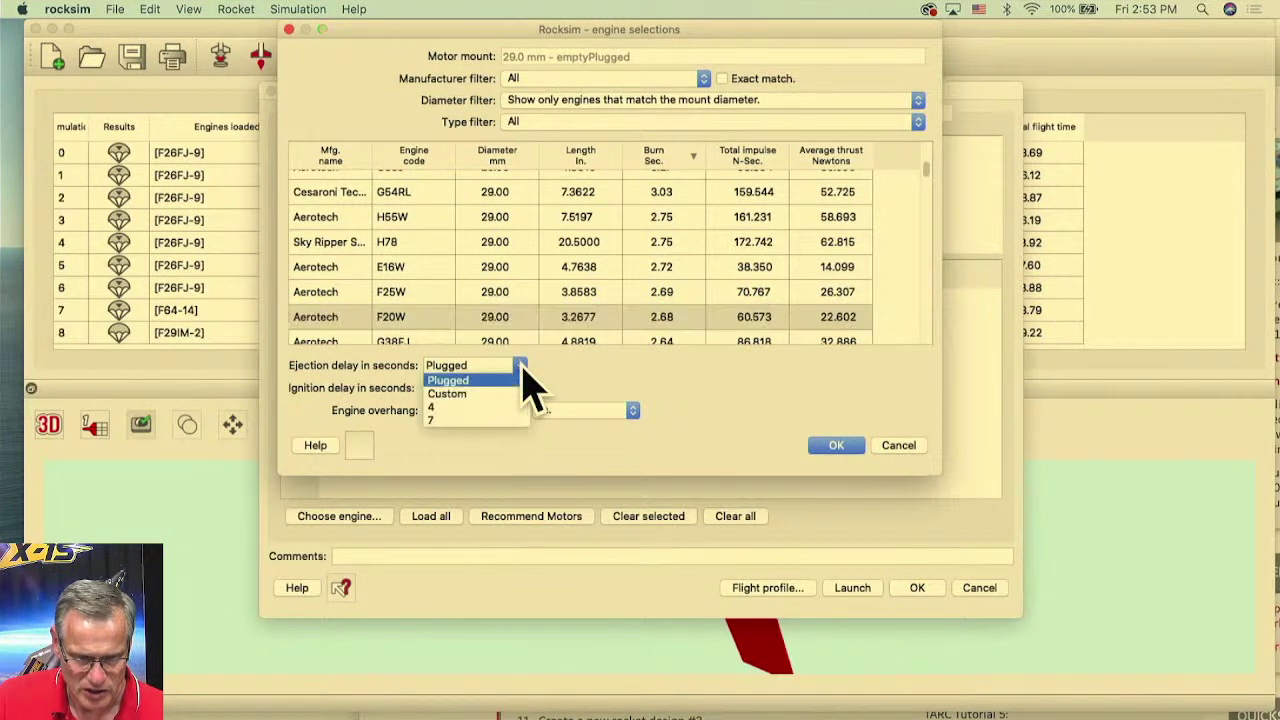
click(484, 420)
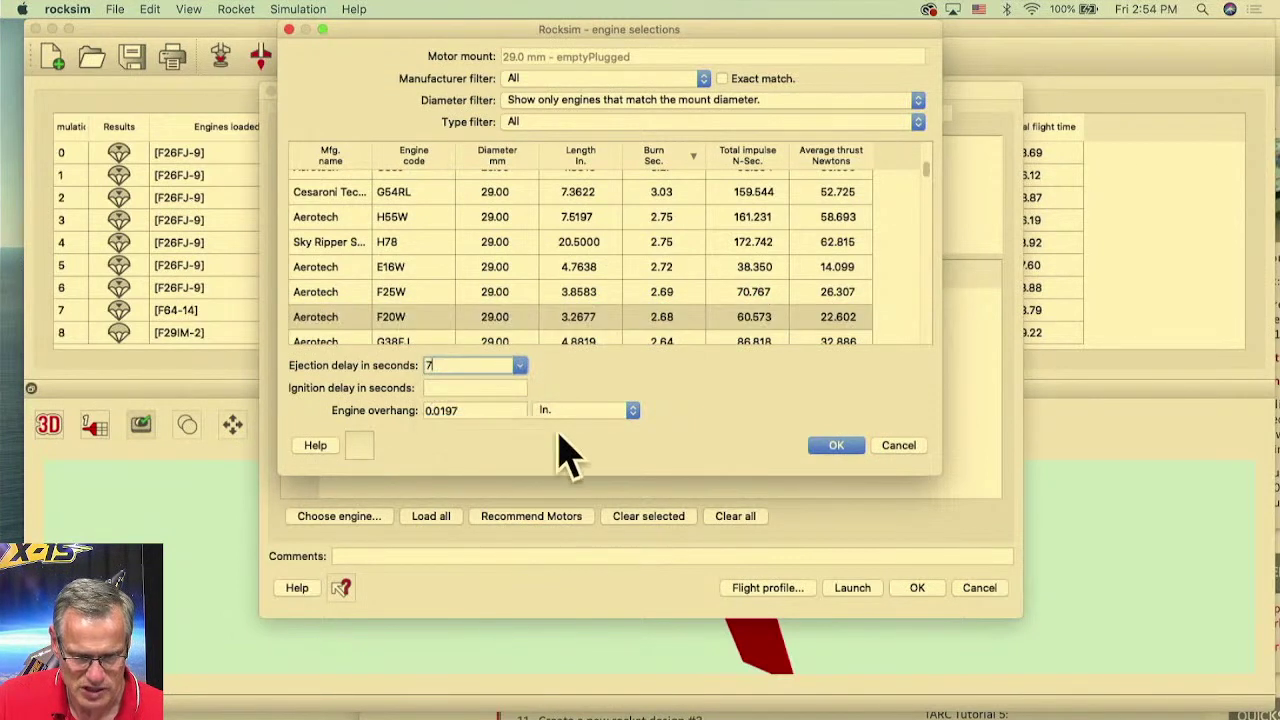
click(830, 447)
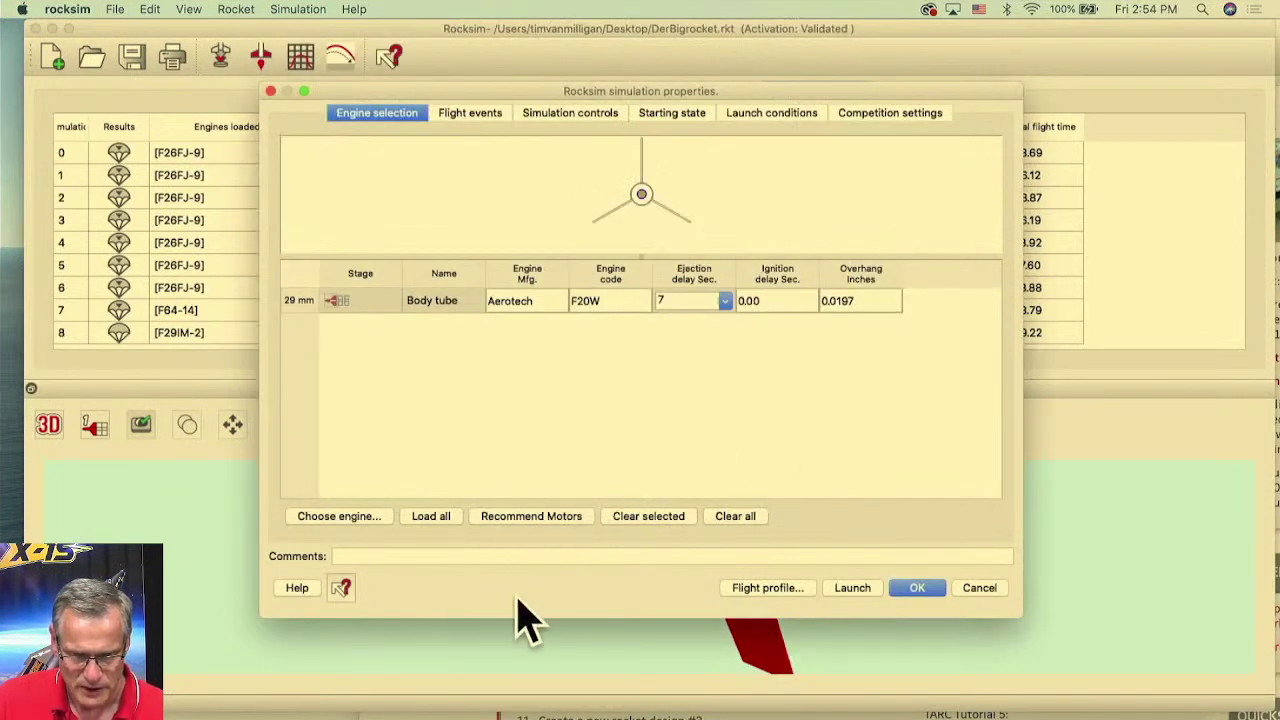
- Set the streamer to deploy at Max. ejection delay and the parachute to deploy at an altitude of 300 ft
click(468, 118)
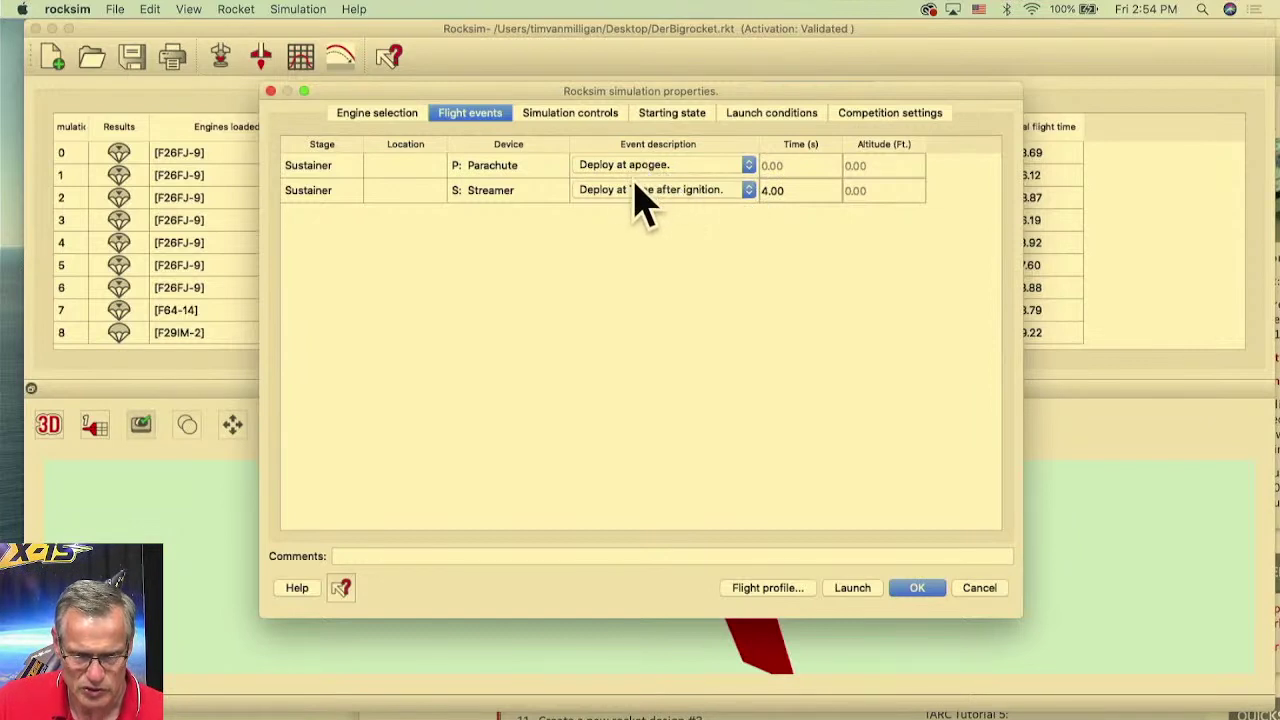
click(711, 192)
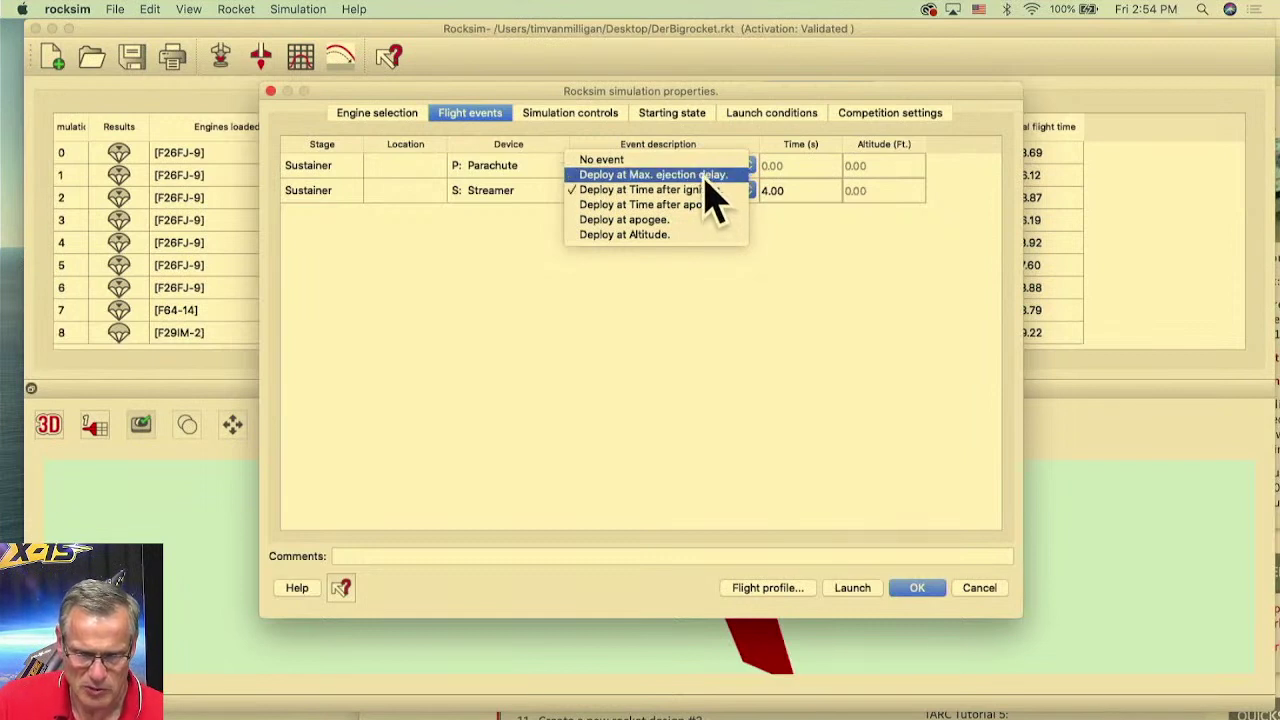
click(705, 178)
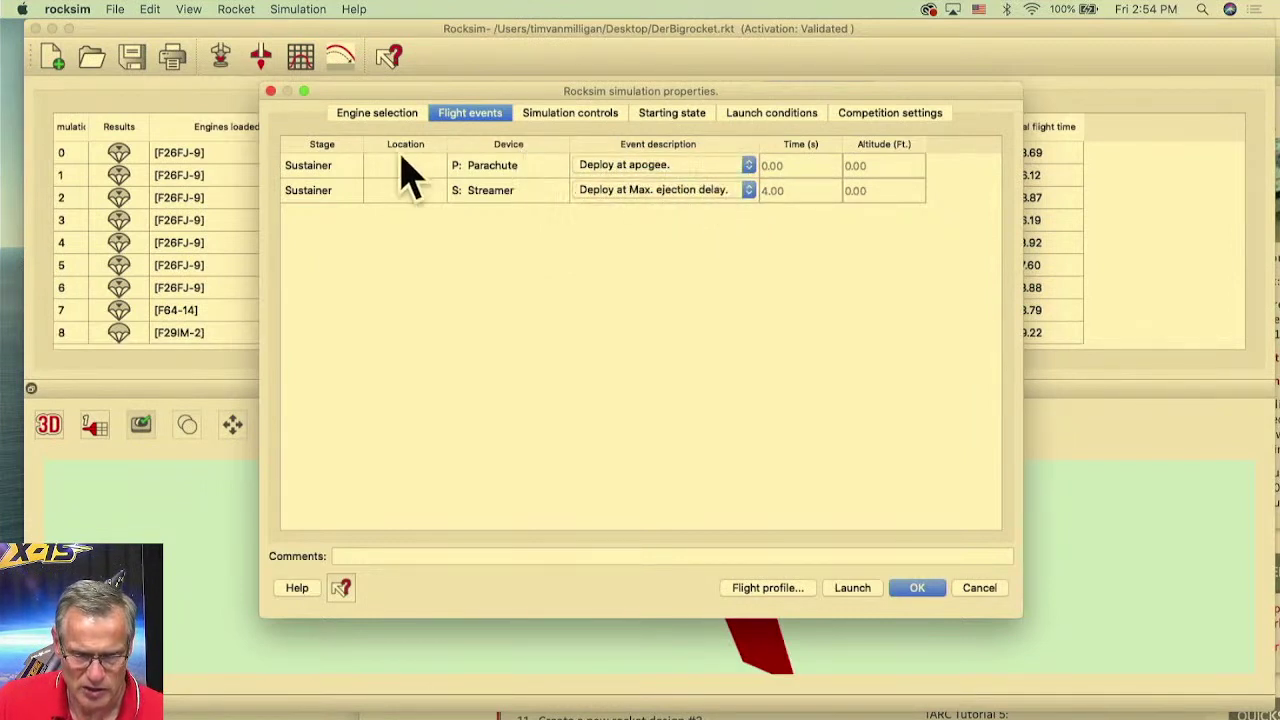
click(664, 183)
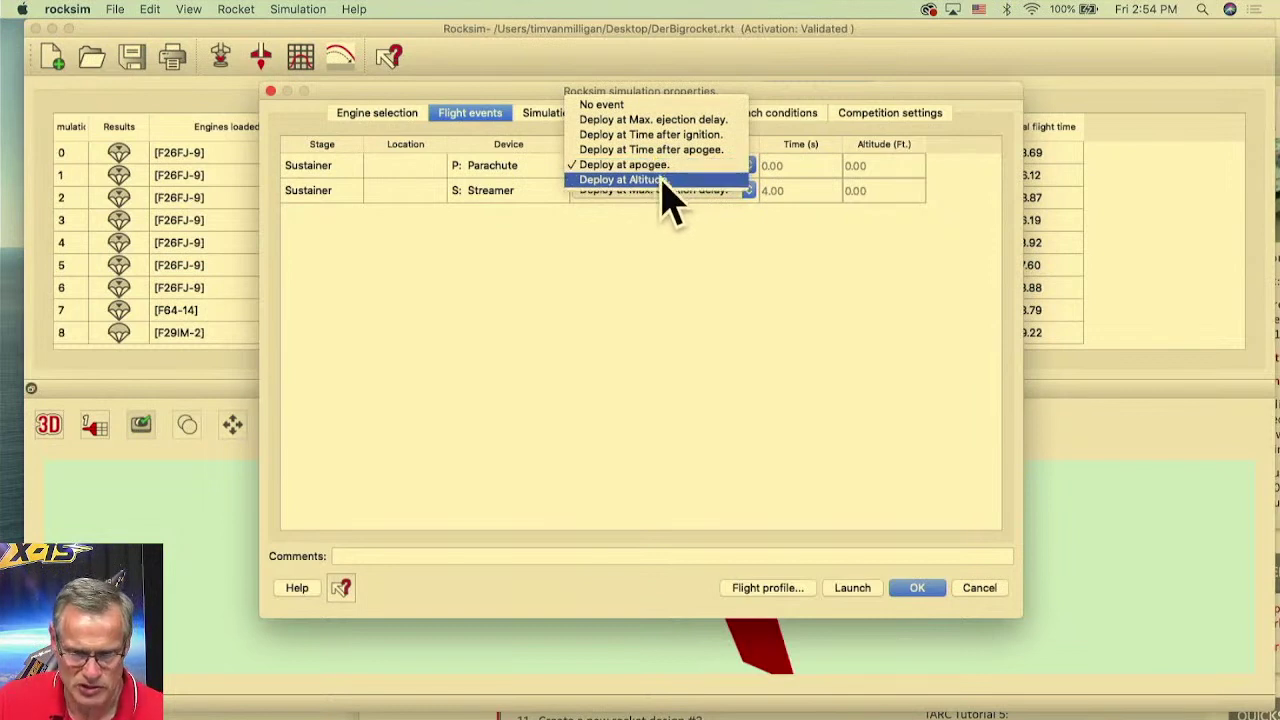
click(668, 185)
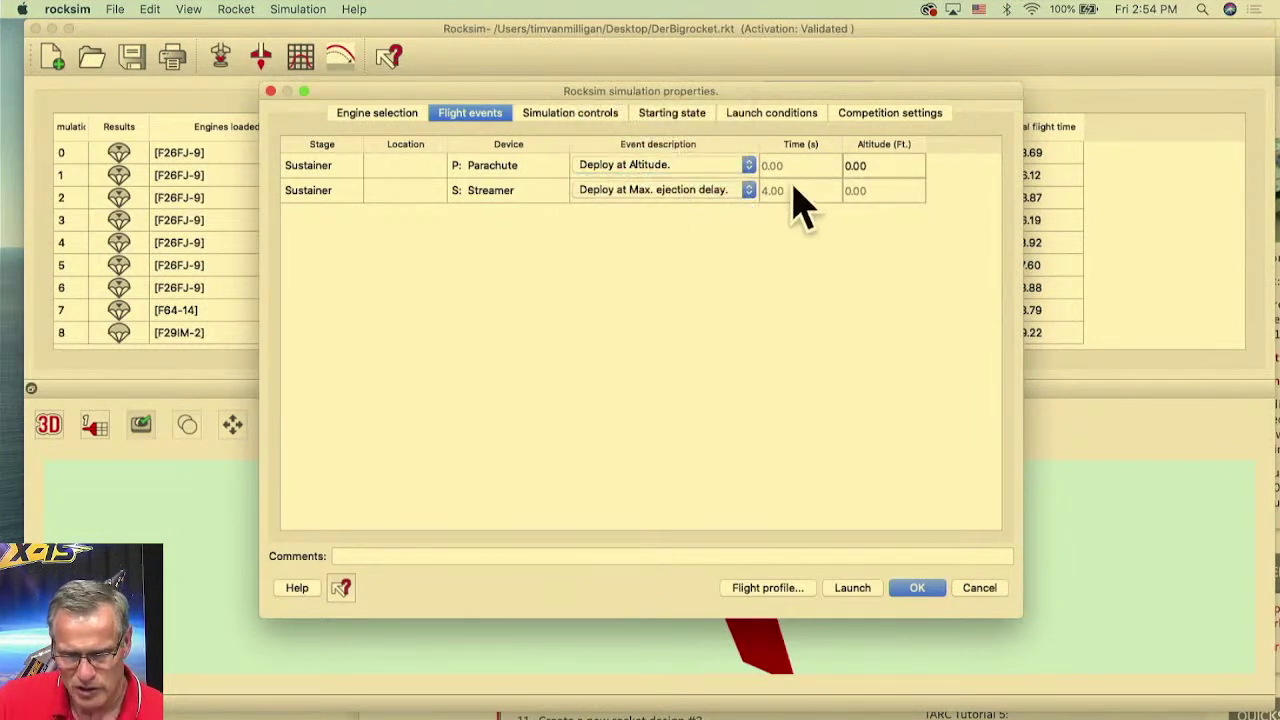
click(860, 167)
text(3000)
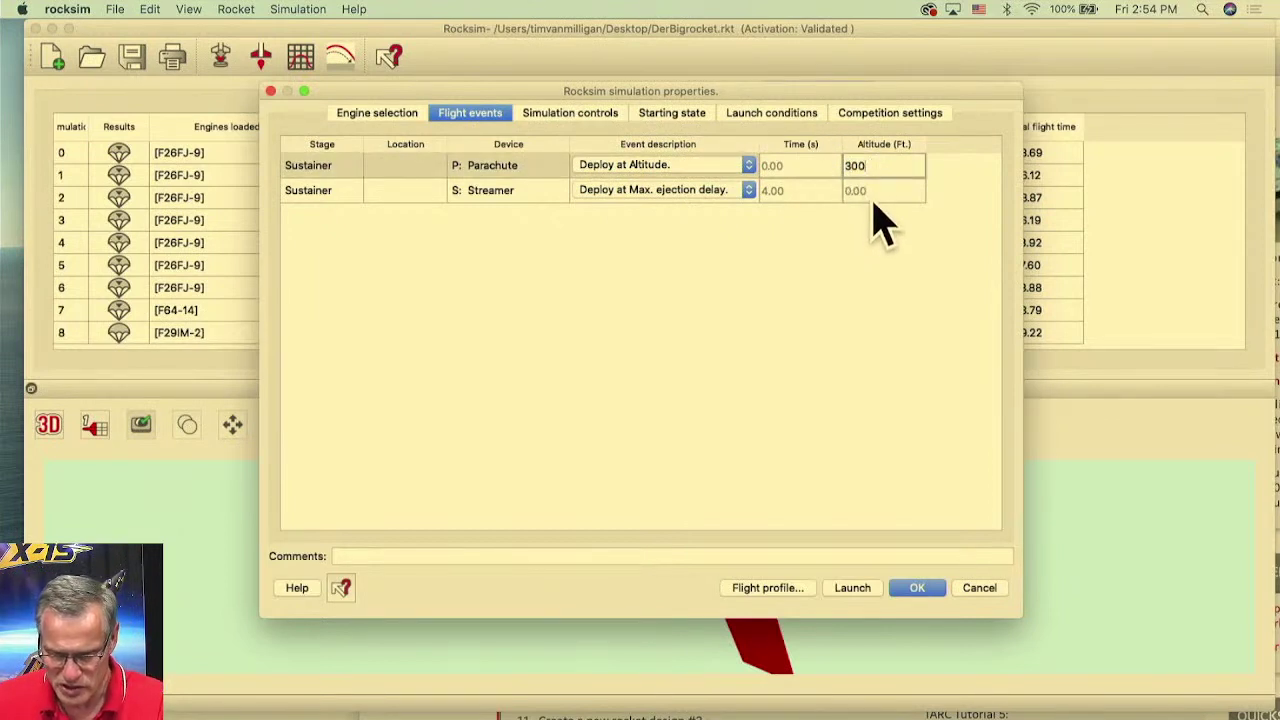
- Run the F20W-7 simulation, watch its 2D flight profile through to landing, and close the profile
click(792, 588)
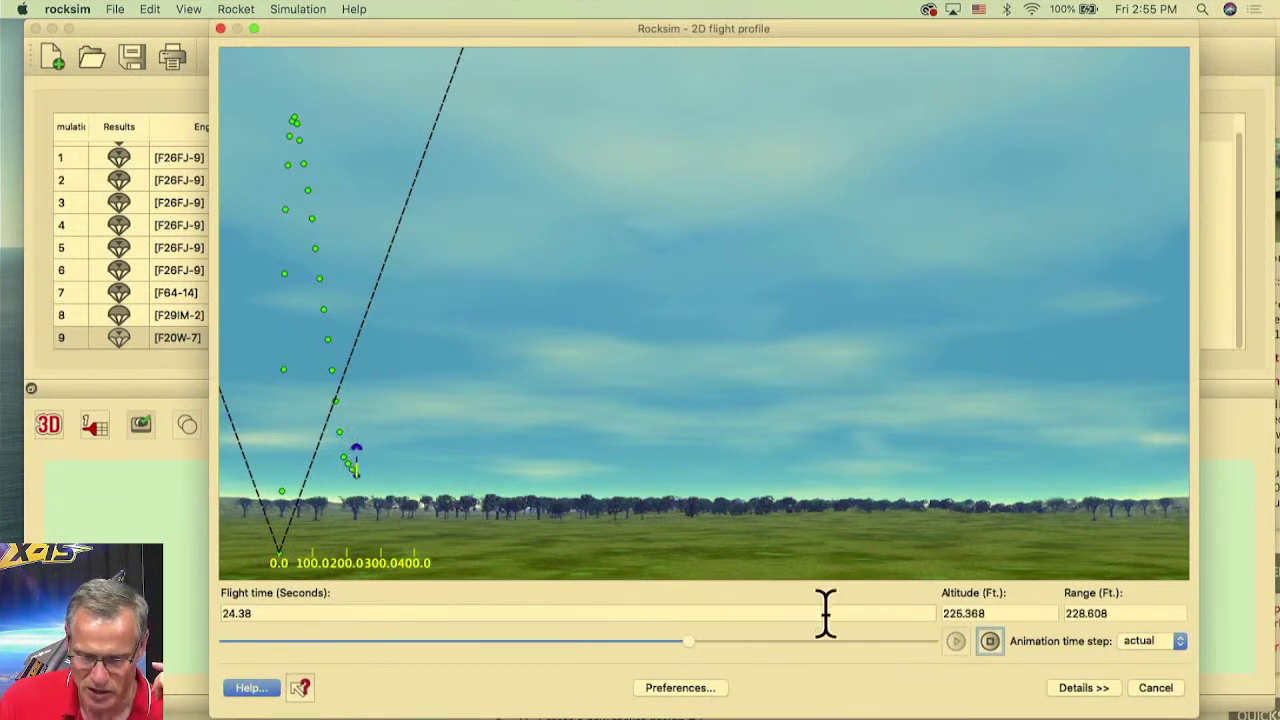
drag(706, 644, 946, 666)
click(1168, 692)
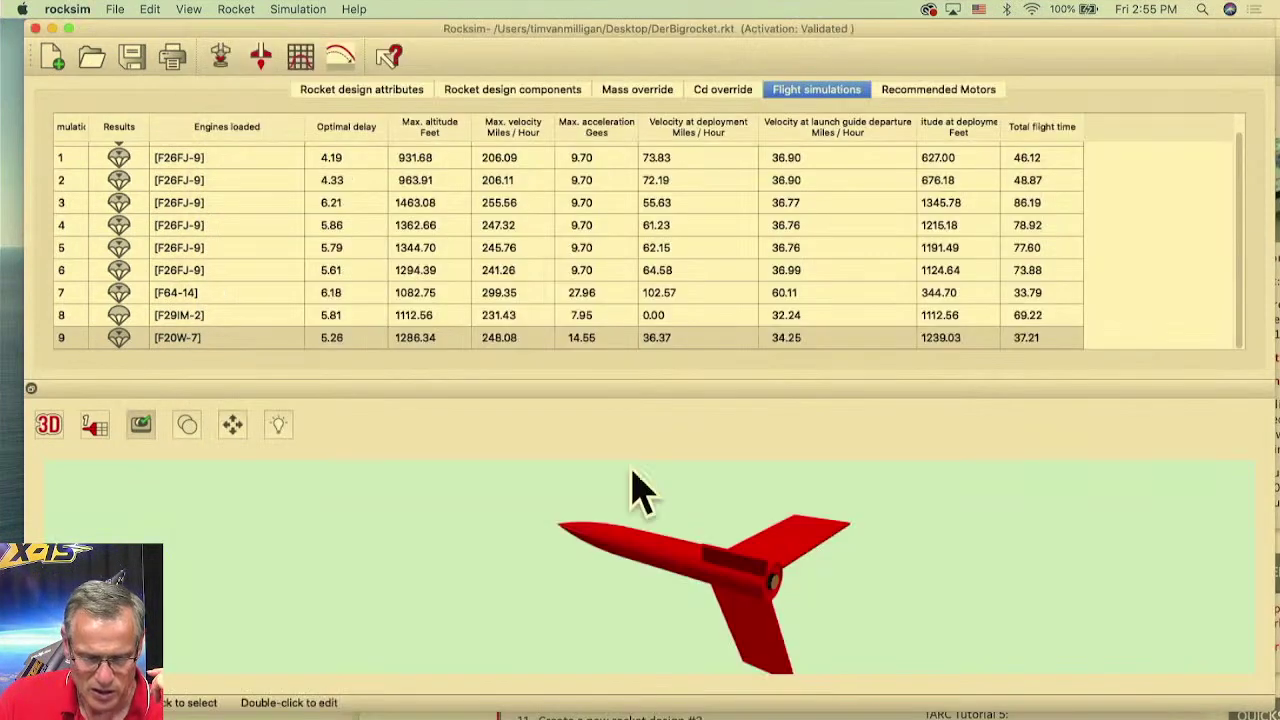
- In a new F20W-7 simulation, set the streamer to deploy at Time after ignition with a time of 2 seconds
click(222, 62)
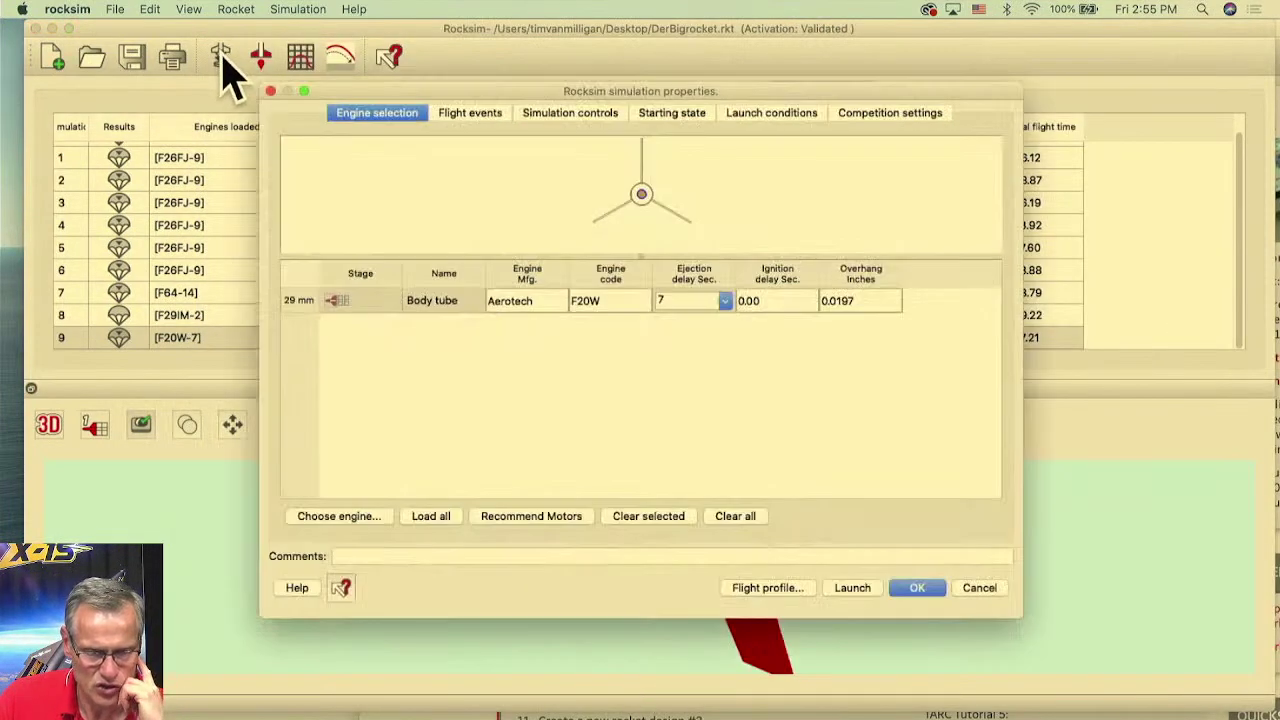
click(470, 113)
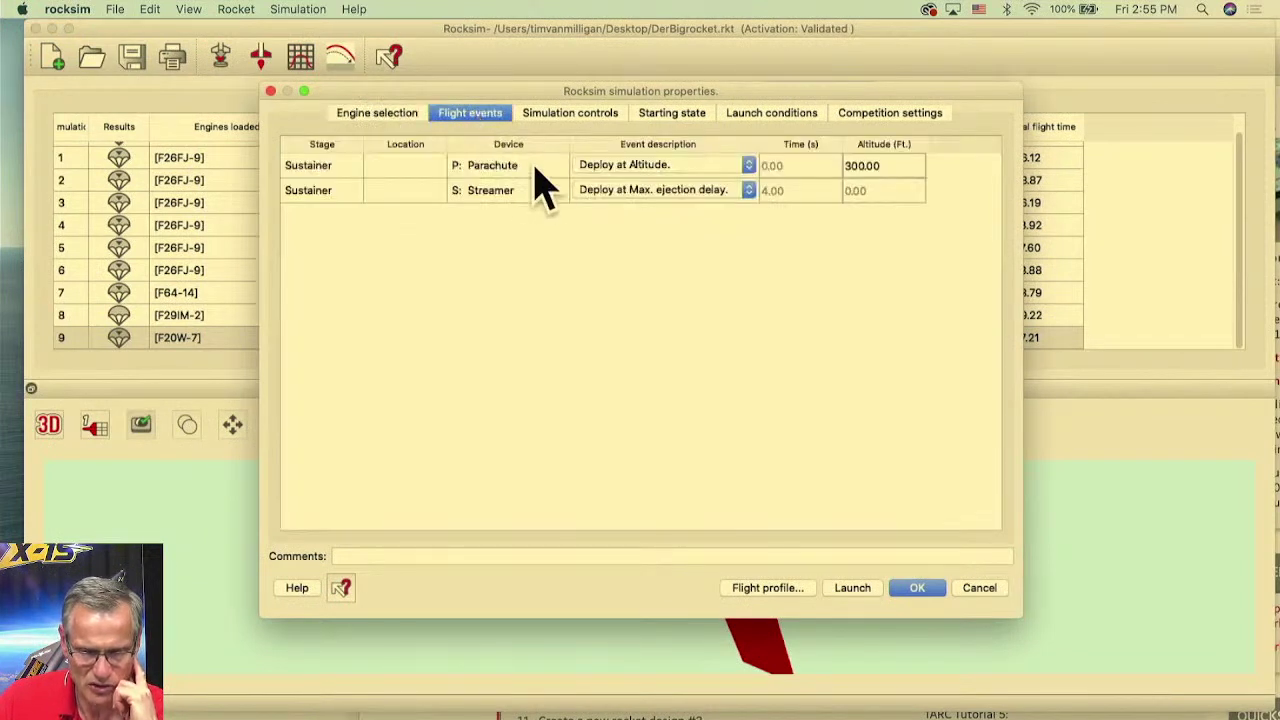
click(630, 191)
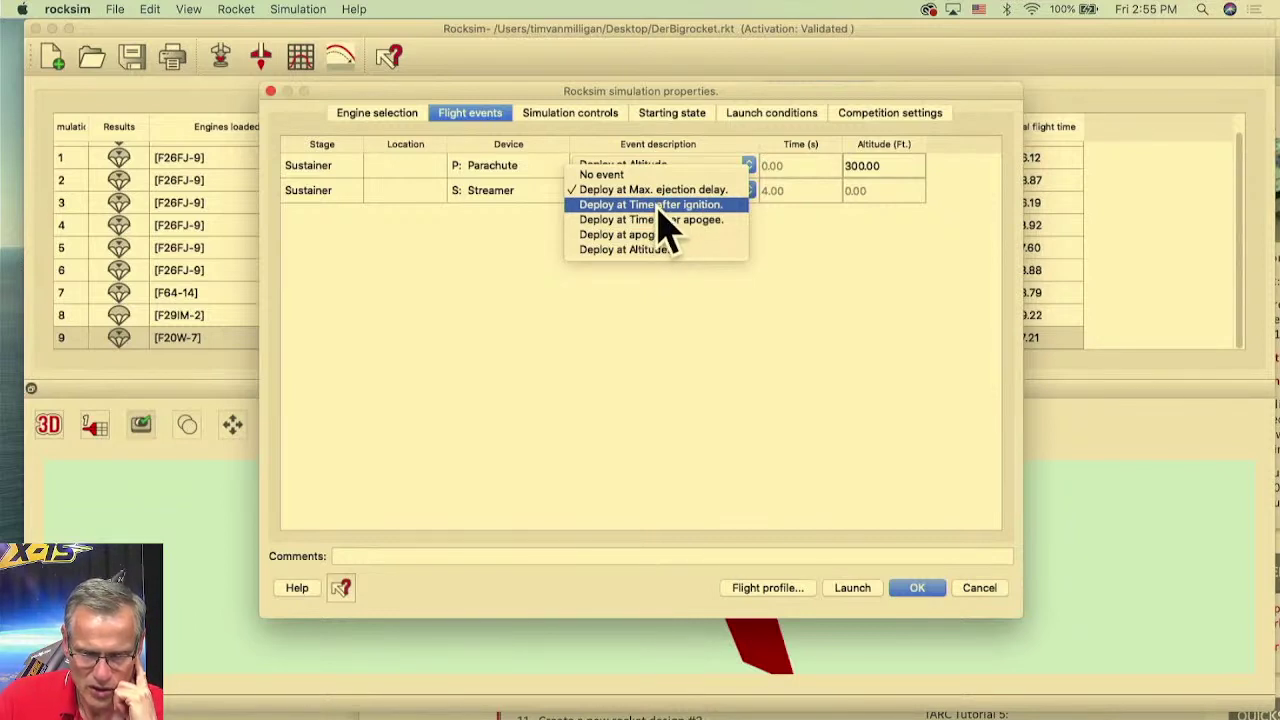
click(658, 206)
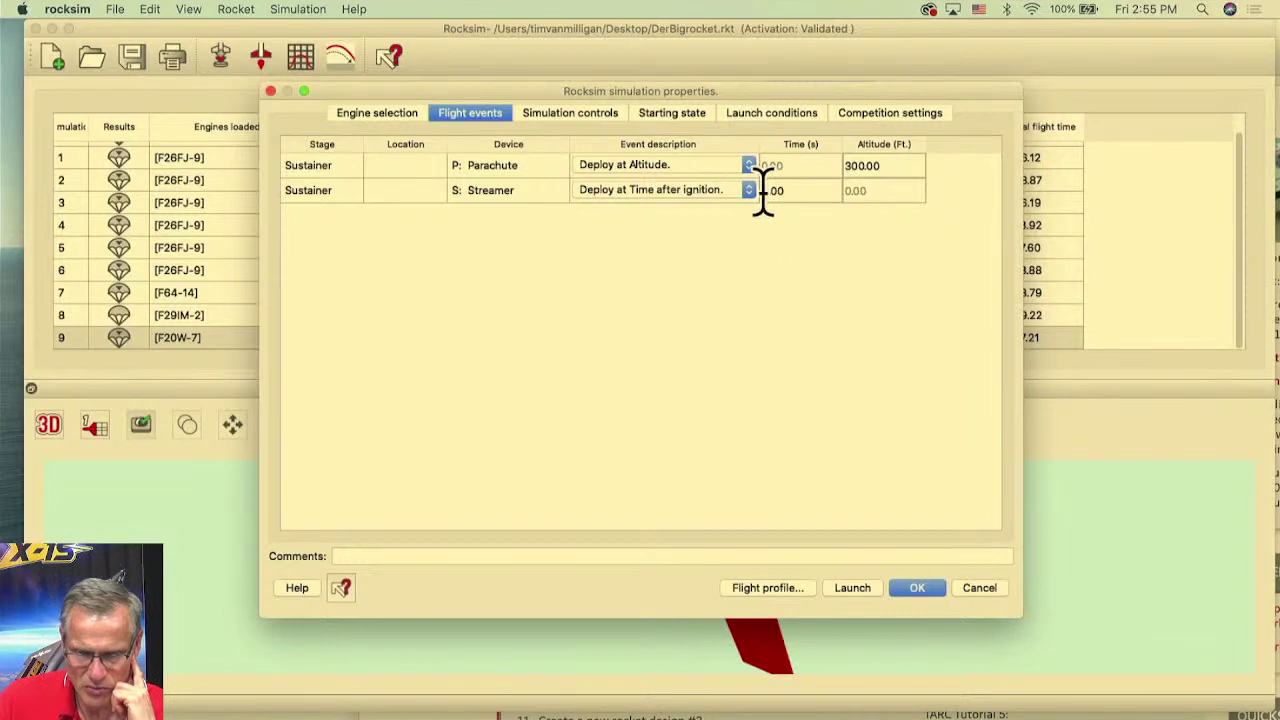
click(765, 190)
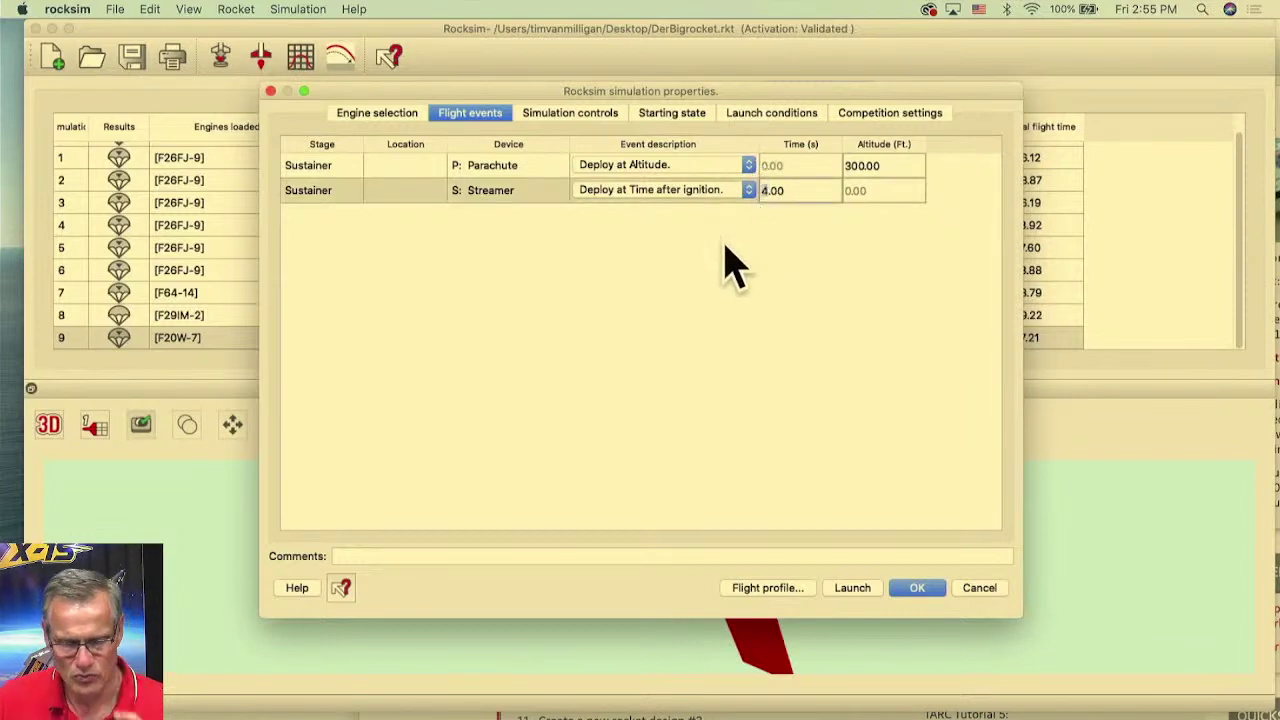
- Check the loaded F20W engine's burn time in the engine selection list, keeping that engine and its 7-second delay
click(403, 114)
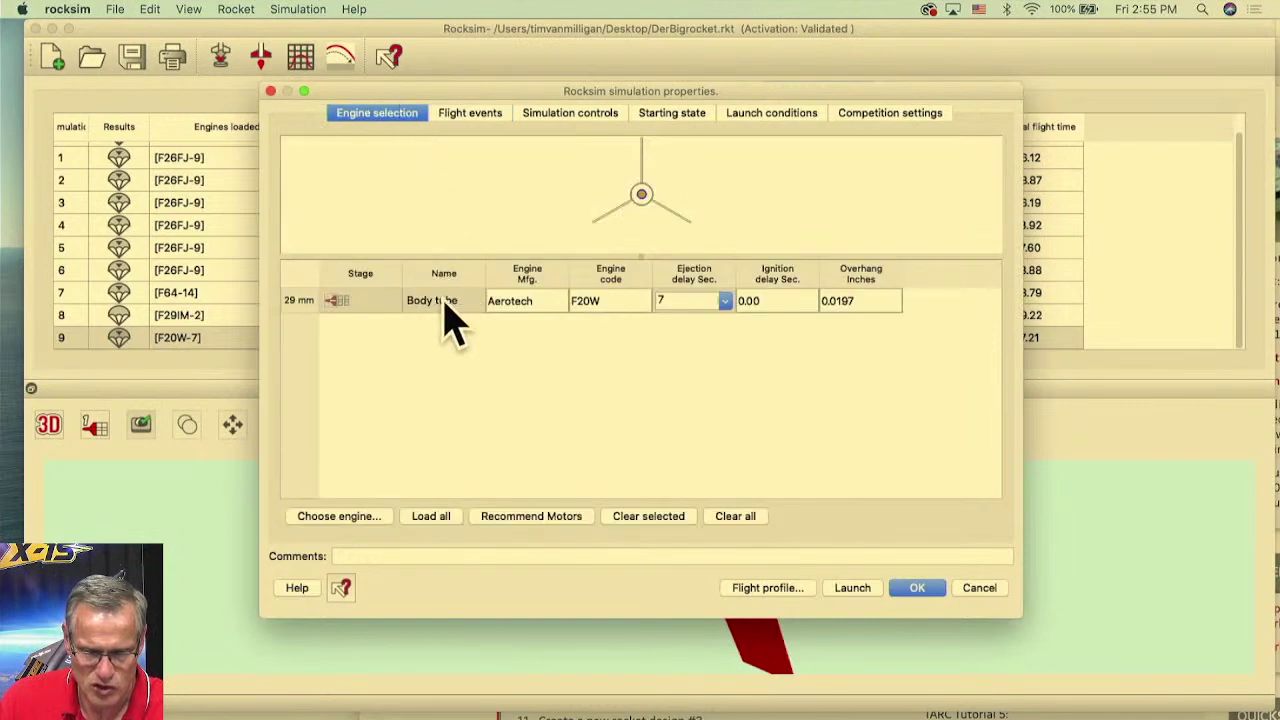
double_click(596, 300)
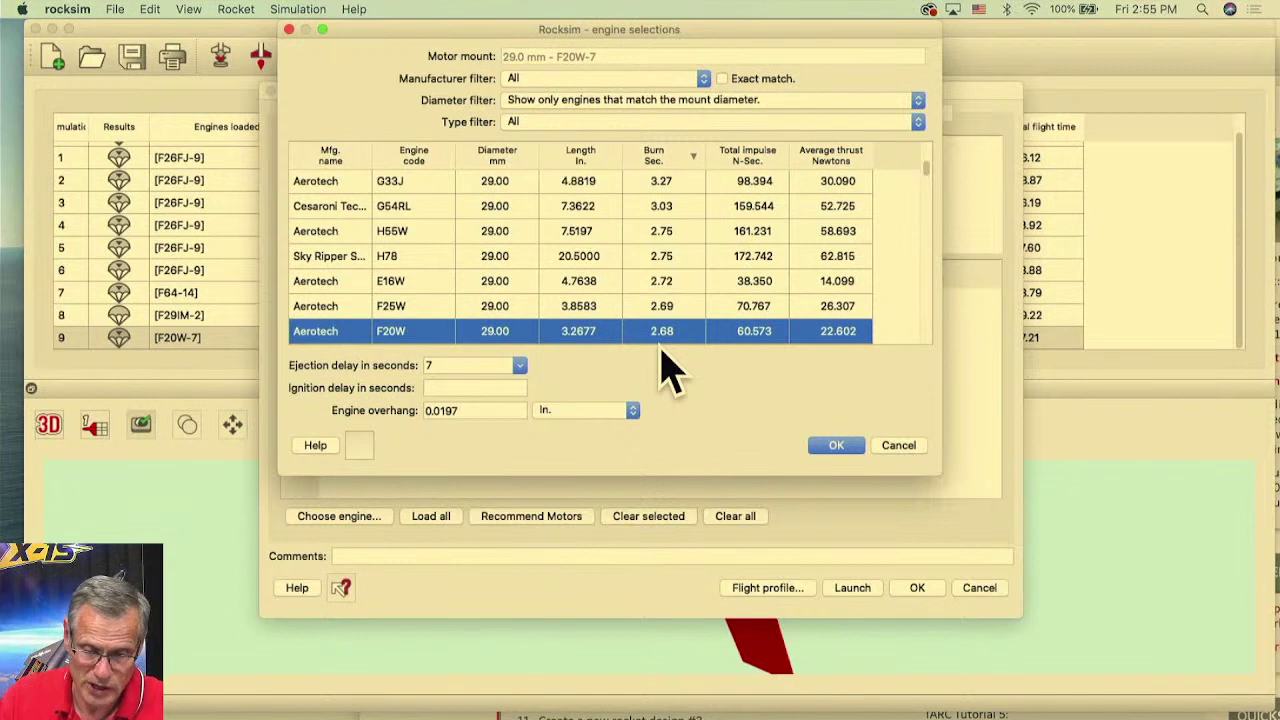
click(835, 446)
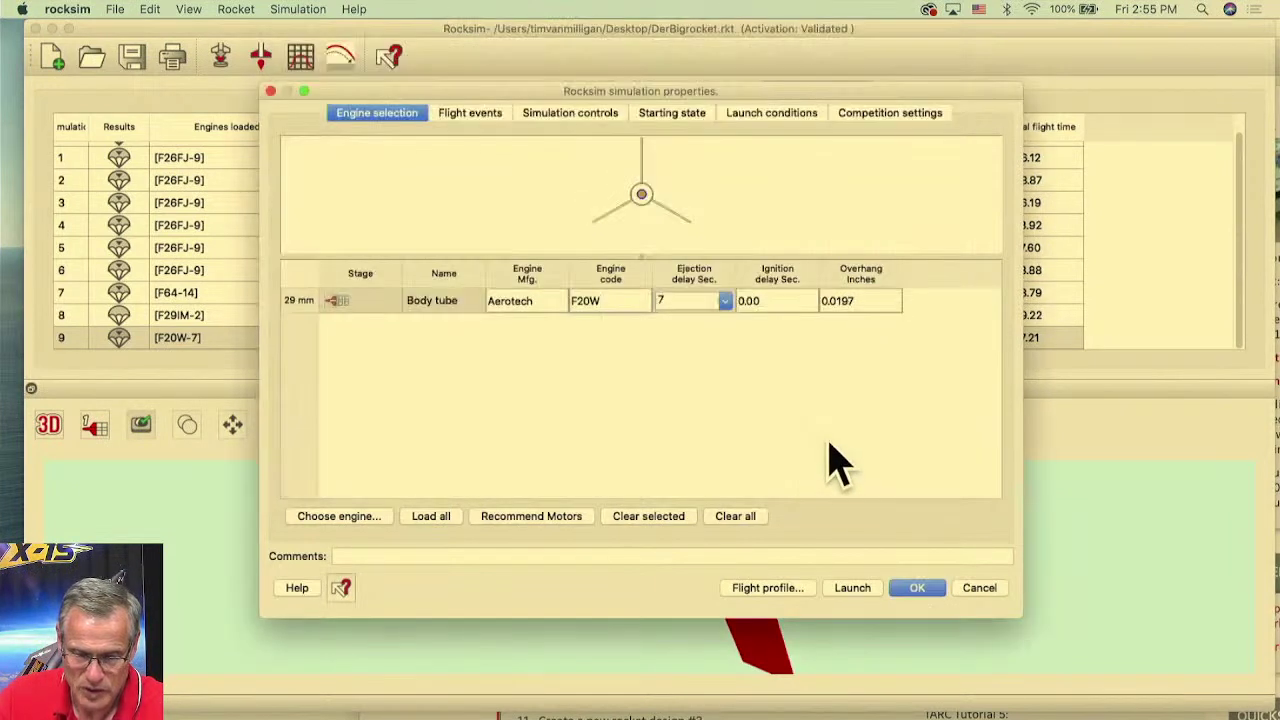
- Run the simulation, compare its maximum altitude with the previous run, scrub the 2D flight profile to apogee, and close it
click(768, 588)
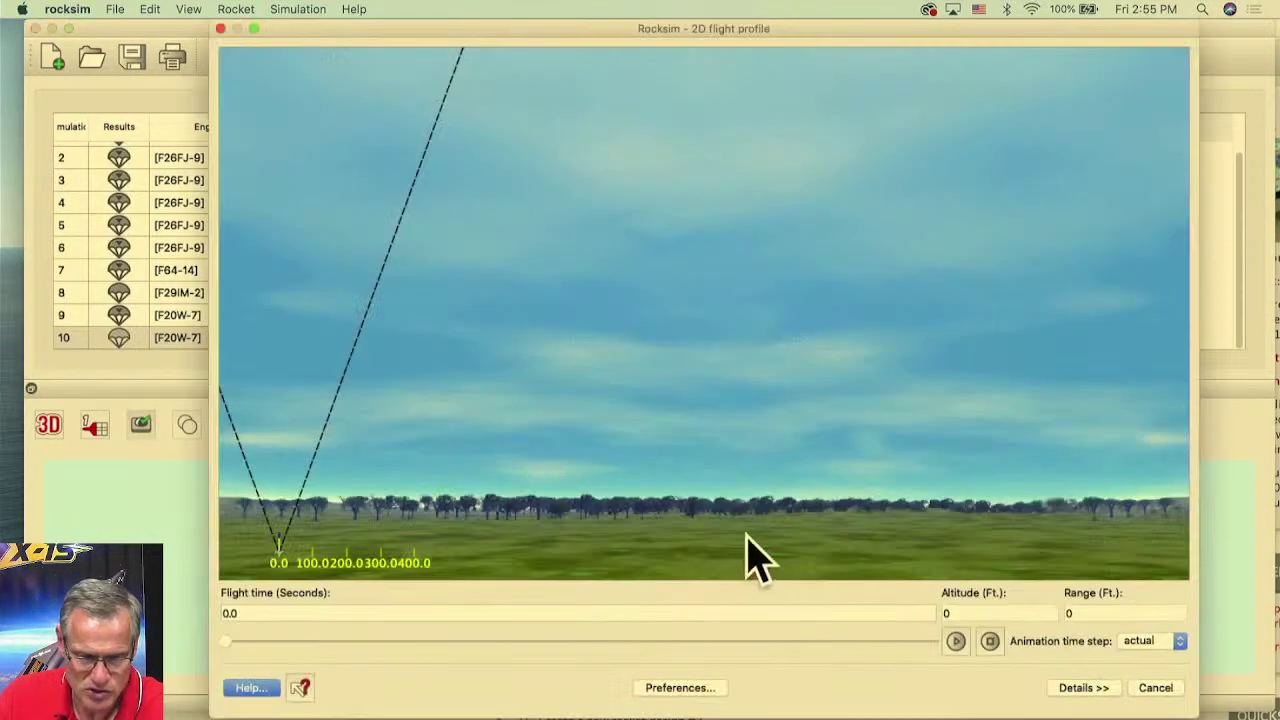
drag(430, 30, 785, 75)
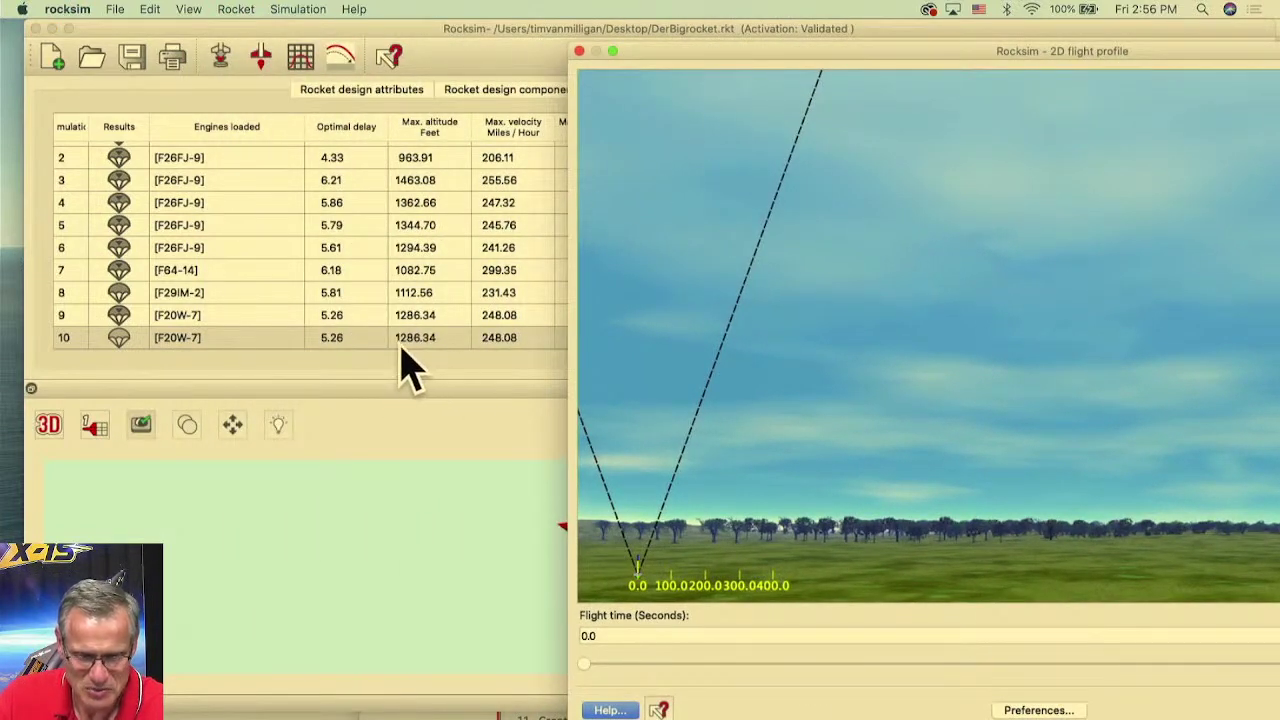
drag(630, 52, 383, 60)
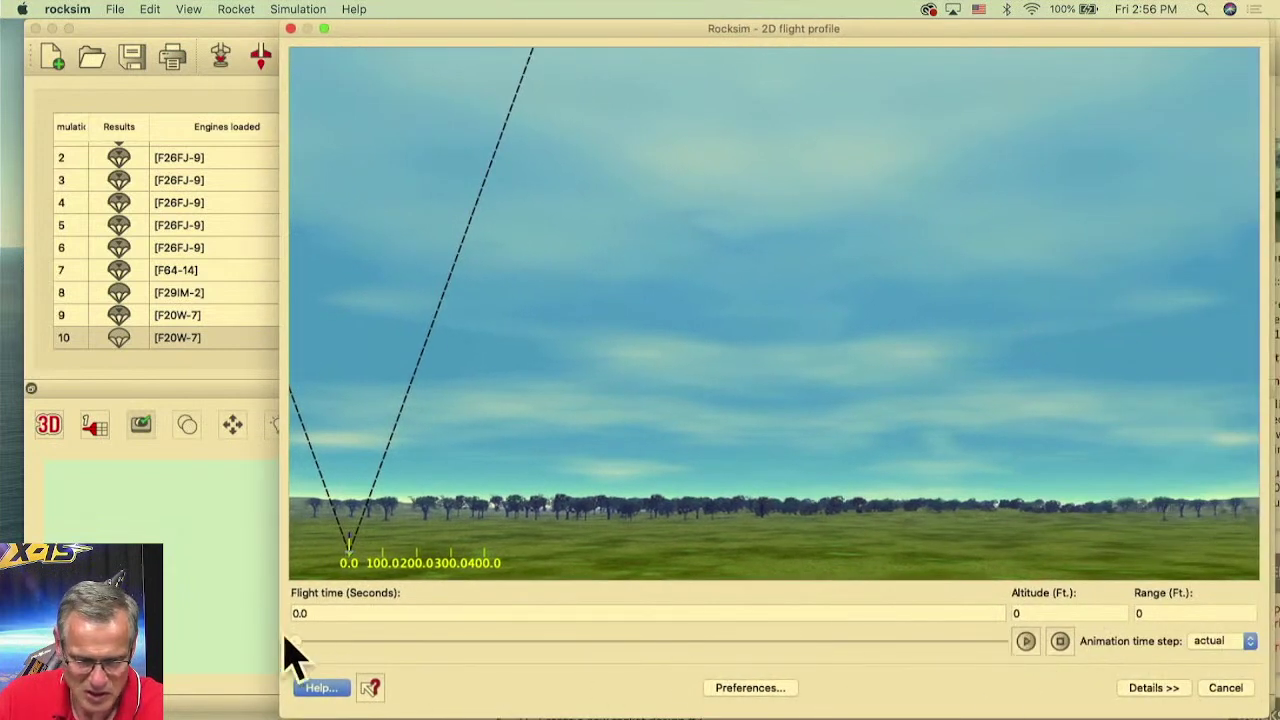
drag(300, 643, 449, 650)
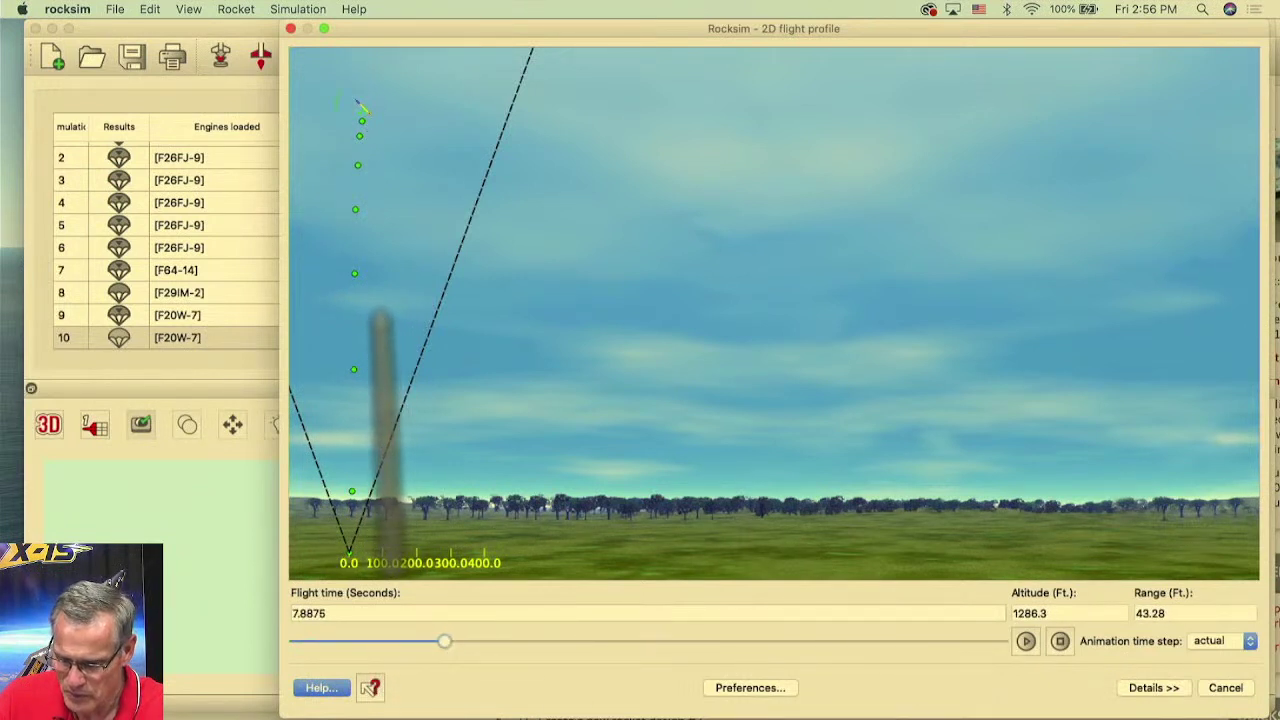
click(1228, 690)
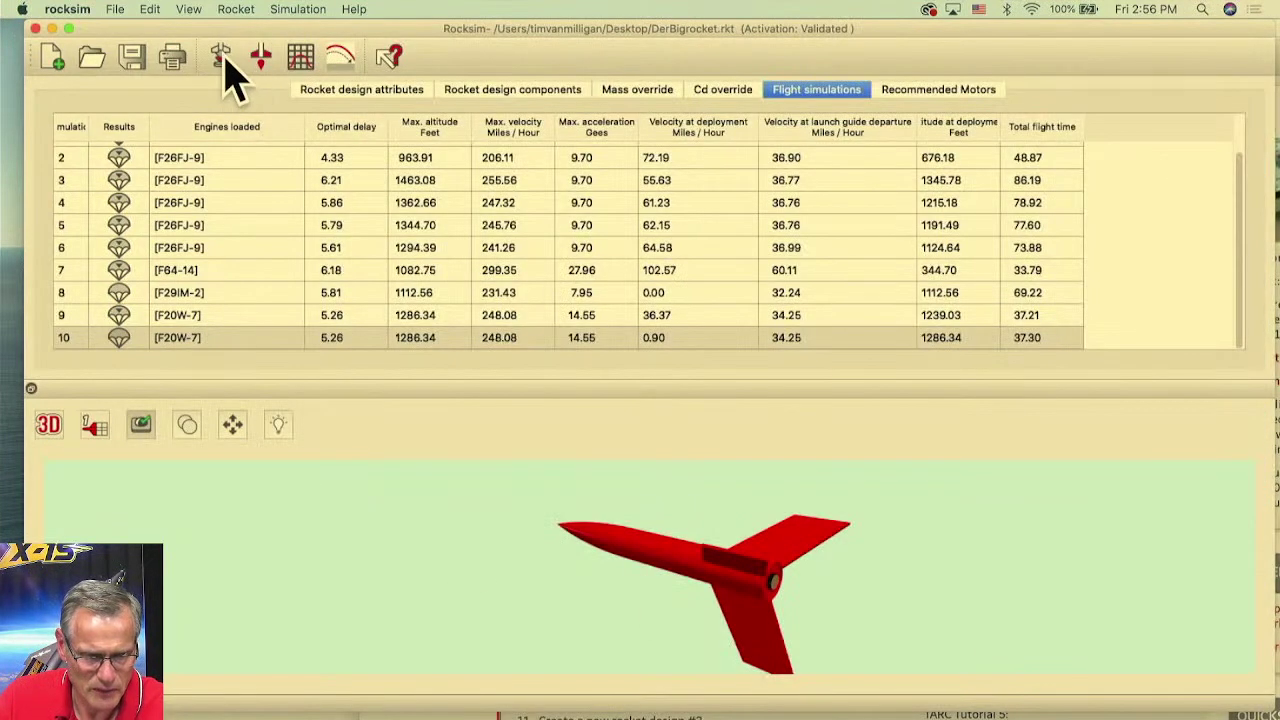
- In another new simulation, set the streamer to deploy 1 second after ignition and the parachute to No event
click(221, 57)
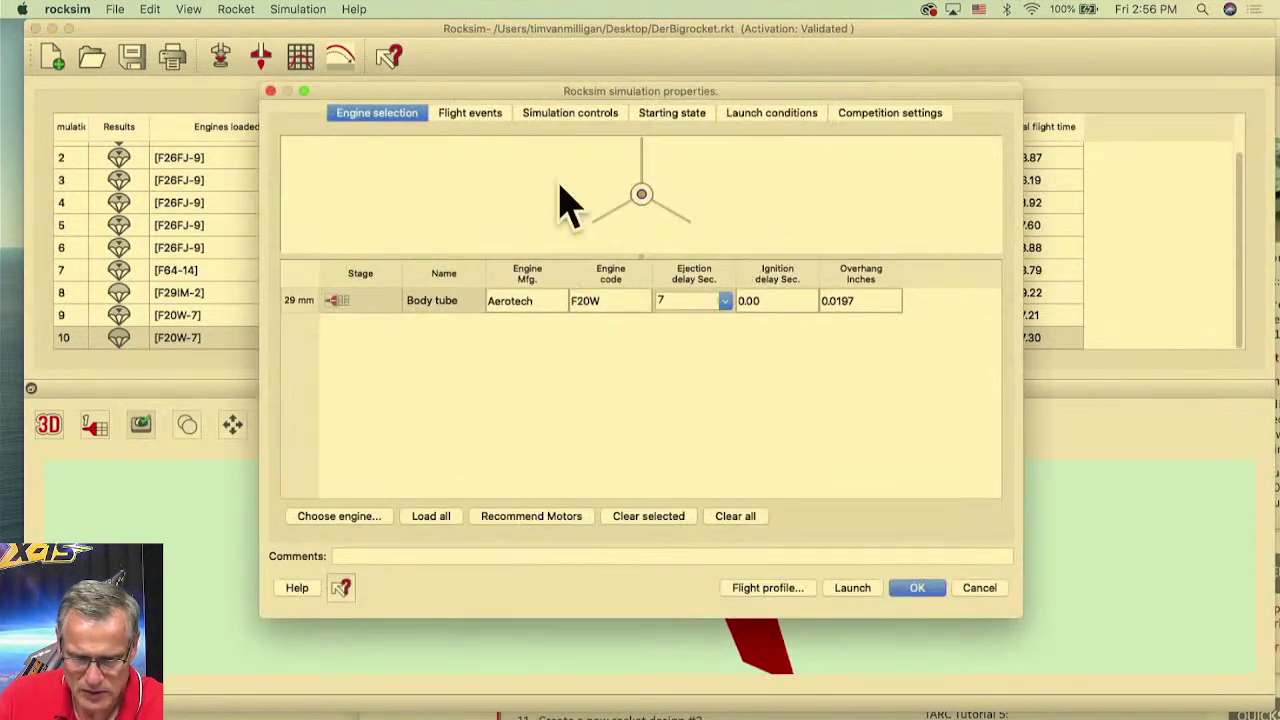
click(466, 115)
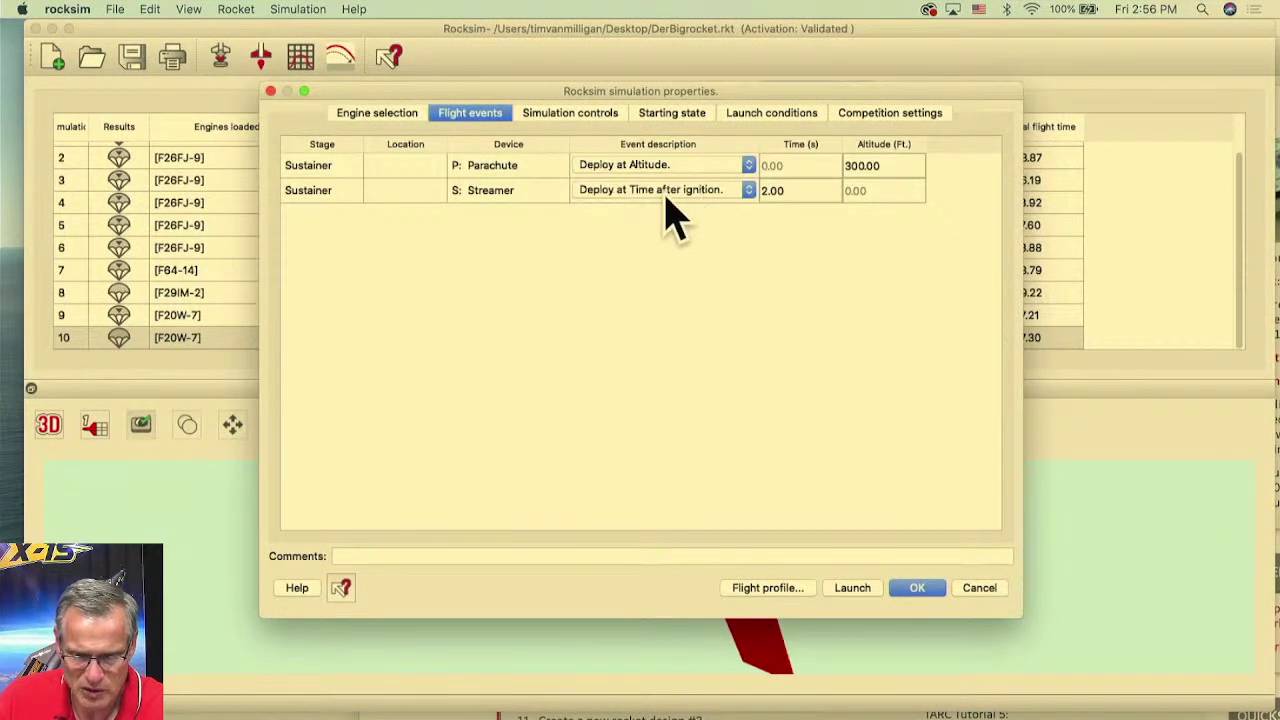
click(747, 190)
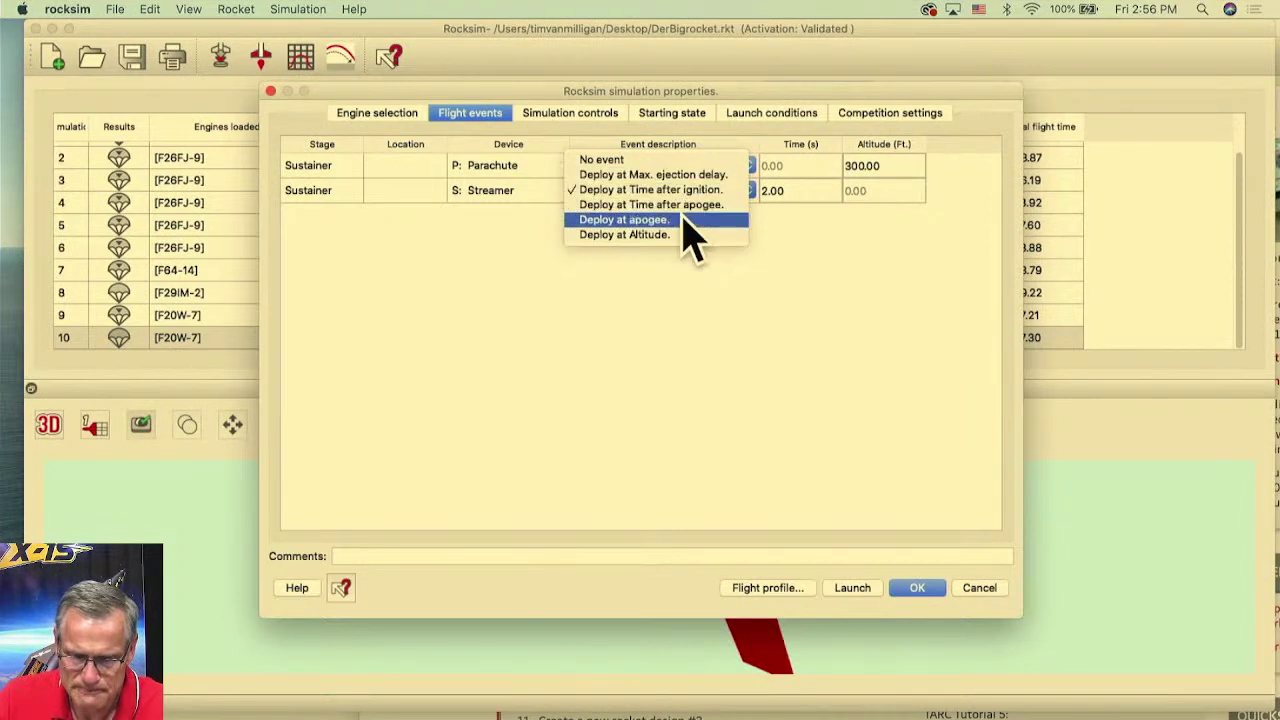
click(742, 190)
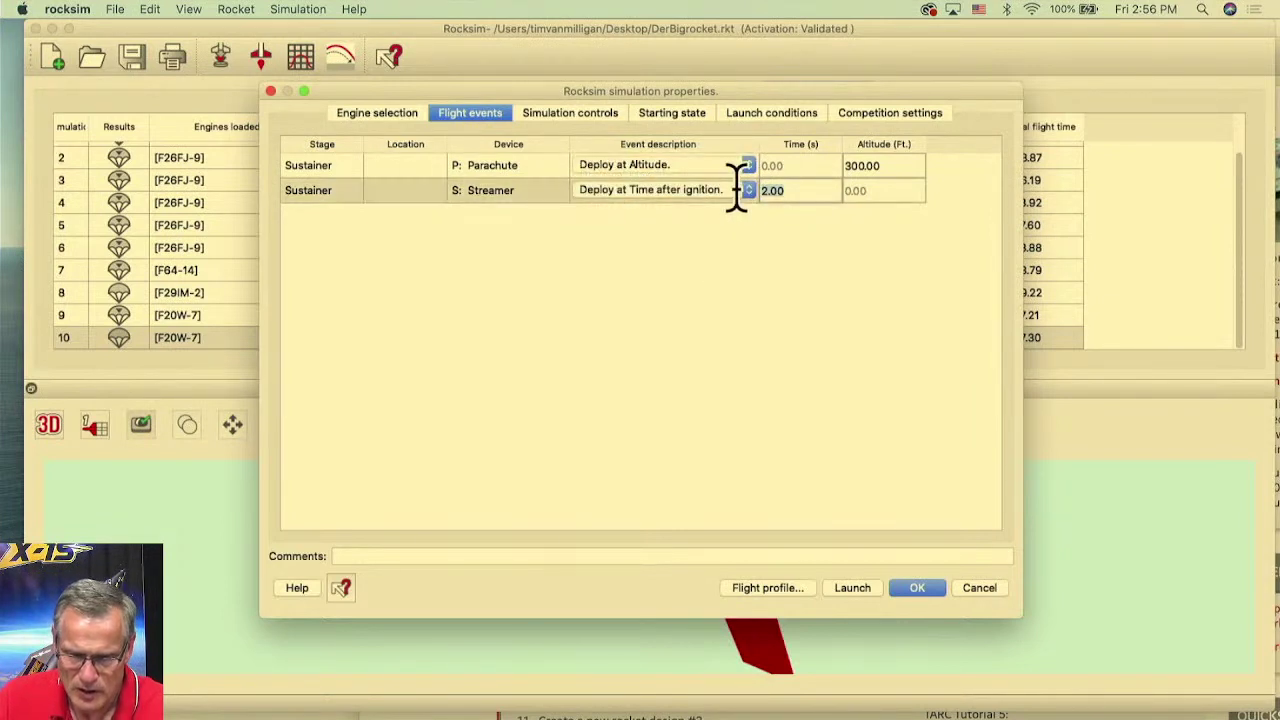
click(664, 185)
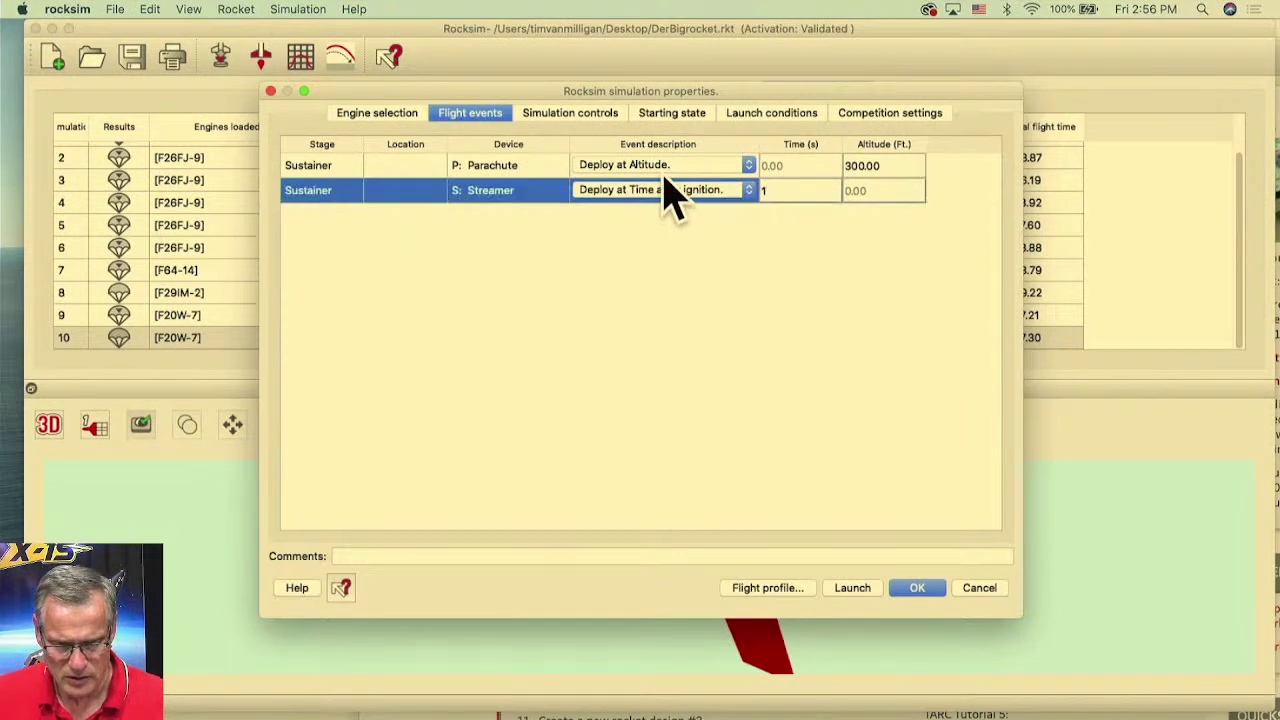
click(666, 166)
click(650, 90)
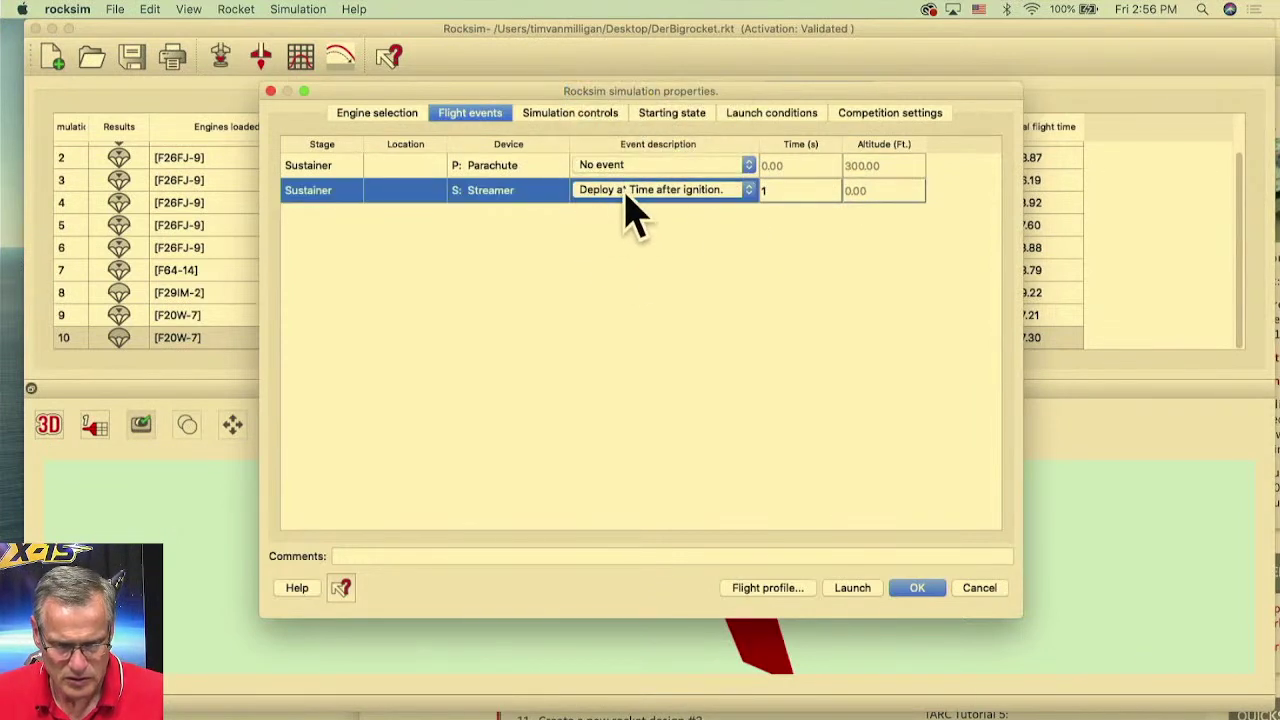
- Run the streamer-only simulation, check its maximum altitude, scrub the 2D flight profile through to landing, and close the profile
click(770, 588)
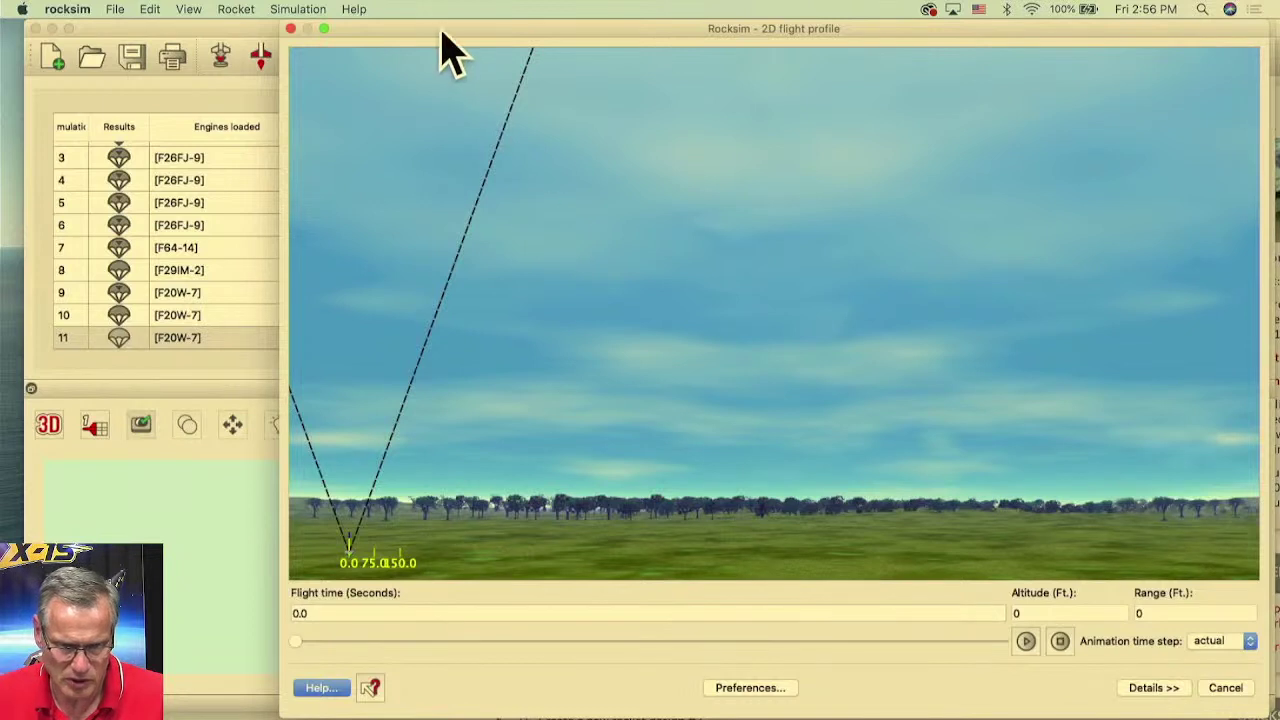
drag(443, 32, 645, 32)
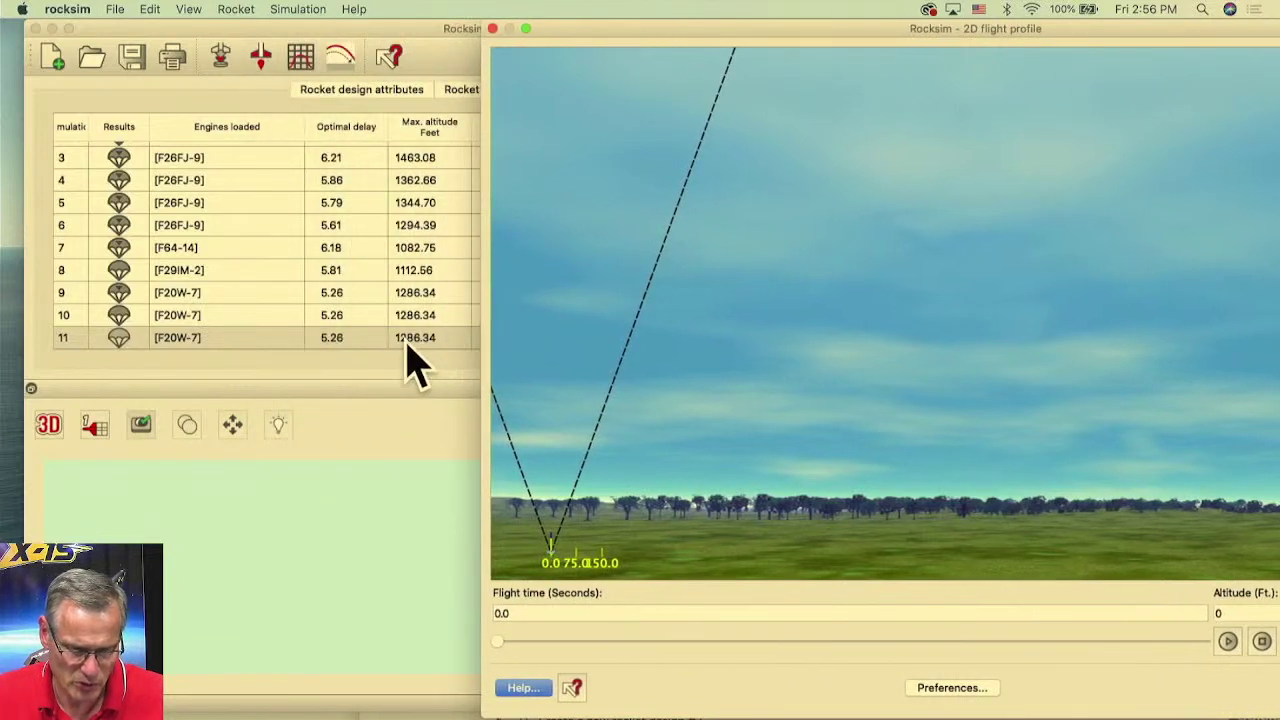
drag(578, 30, 272, 14)
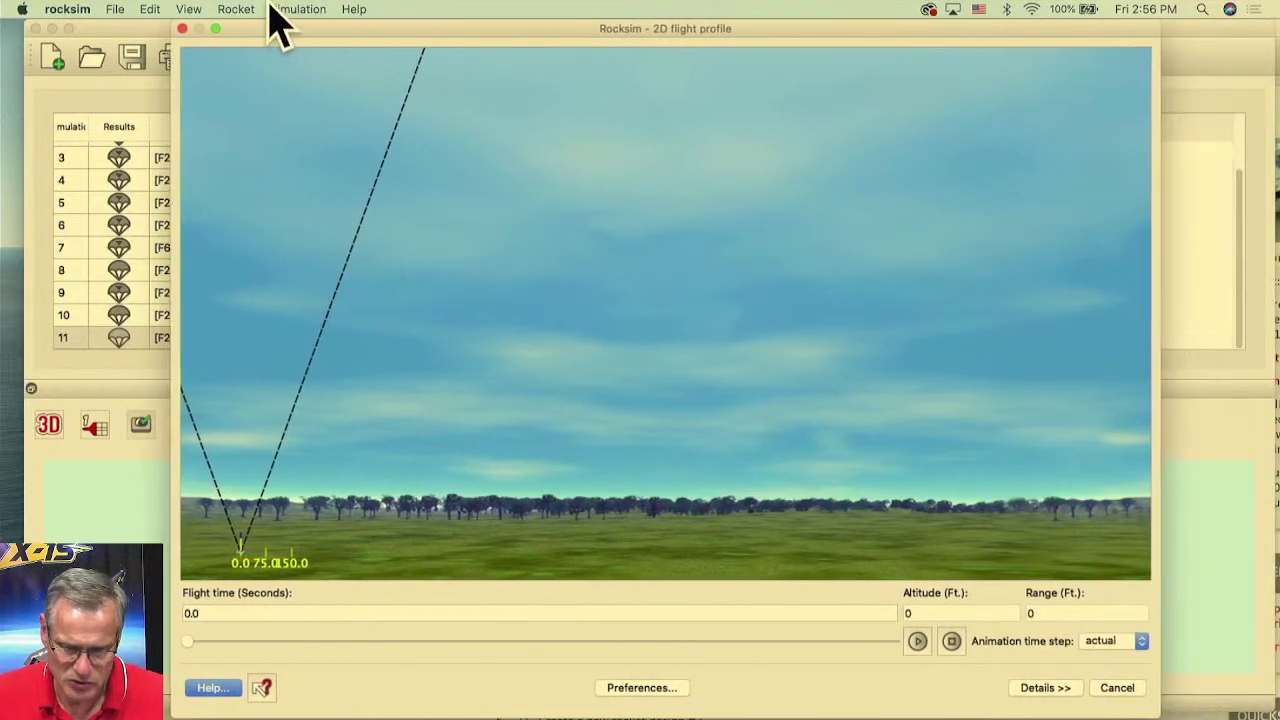
drag(189, 644, 871, 663)
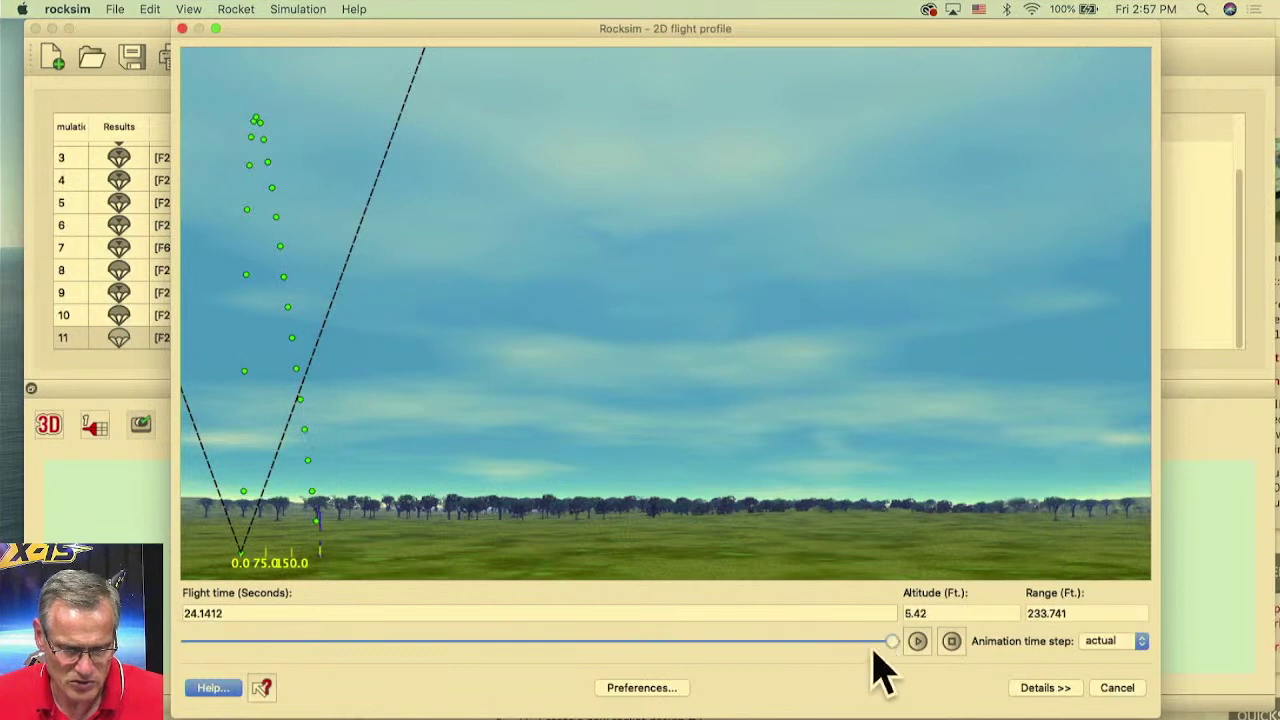
click(1133, 690)
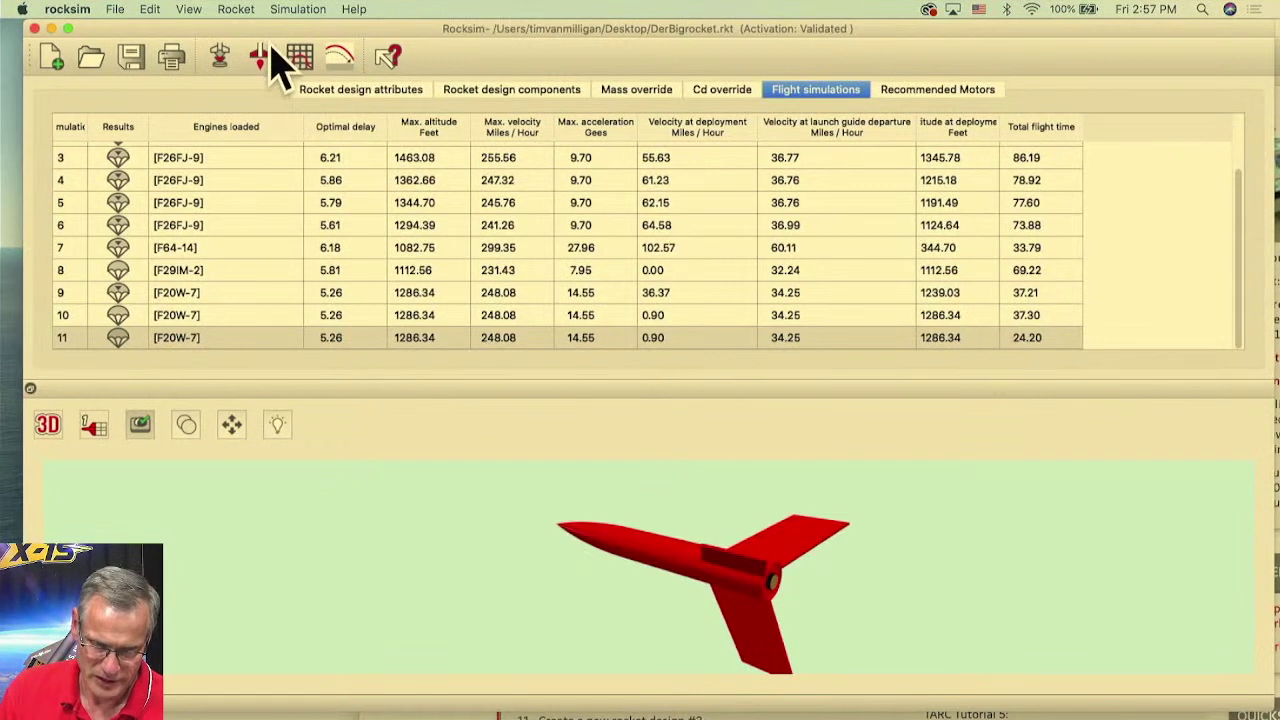
- Save the DerBigrocket design and switch to the RockSim Pro window behind it
drag(275, 55, 313, 52)
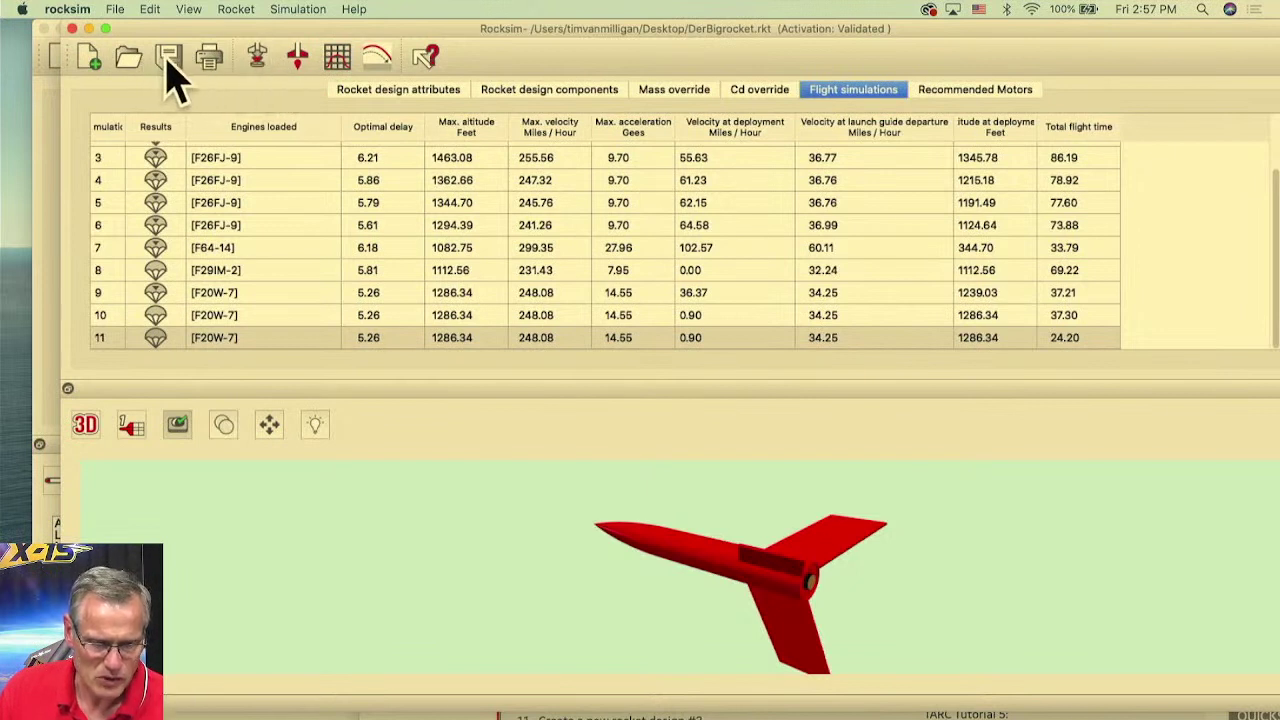
drag(175, 55, 252, 89)
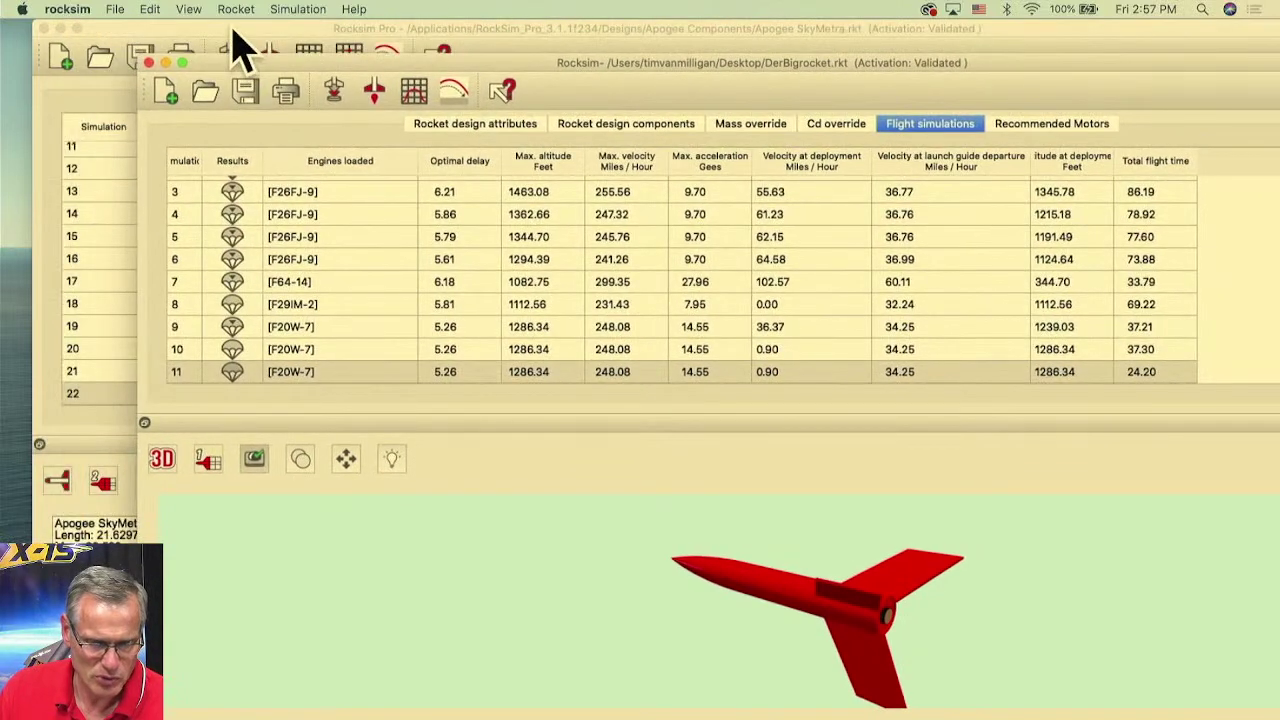
click(240, 50)
- Open DerBigrocket.rkt from the Desktop without saving the changes to the current design, and rotate its 3D model
click(136, 10)
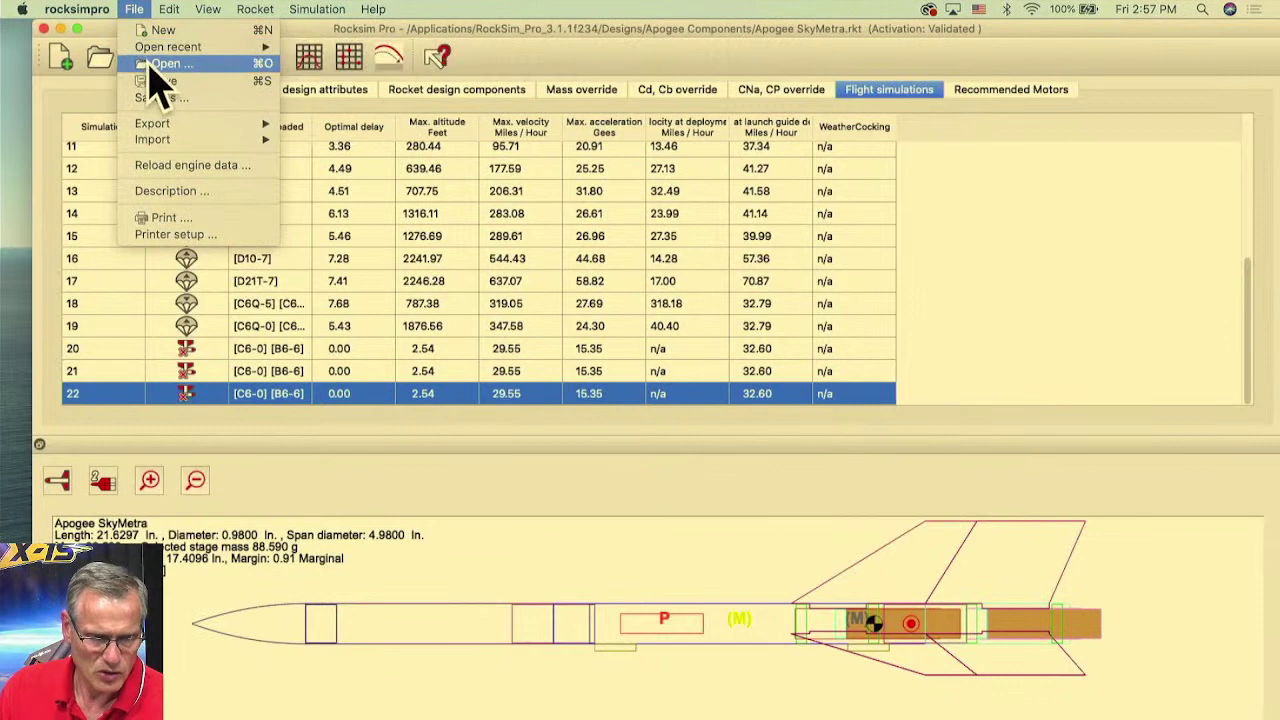
click(152, 63)
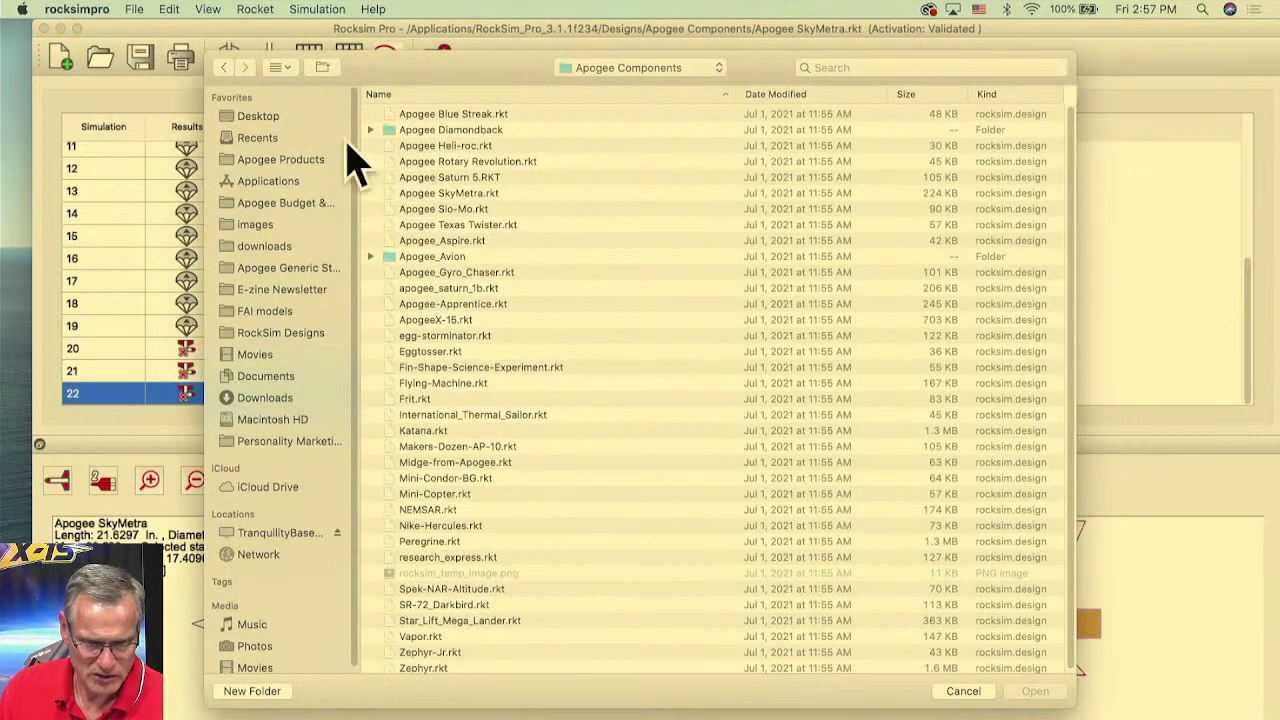
click(252, 117)
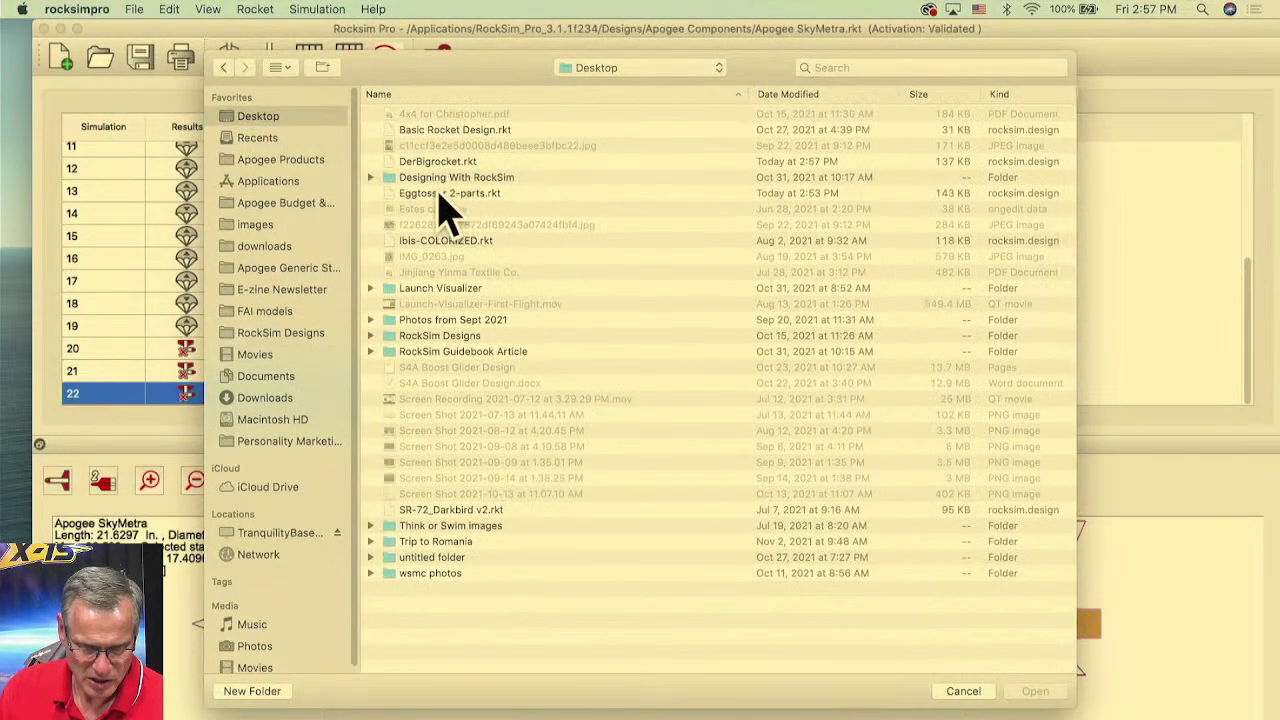
click(426, 164)
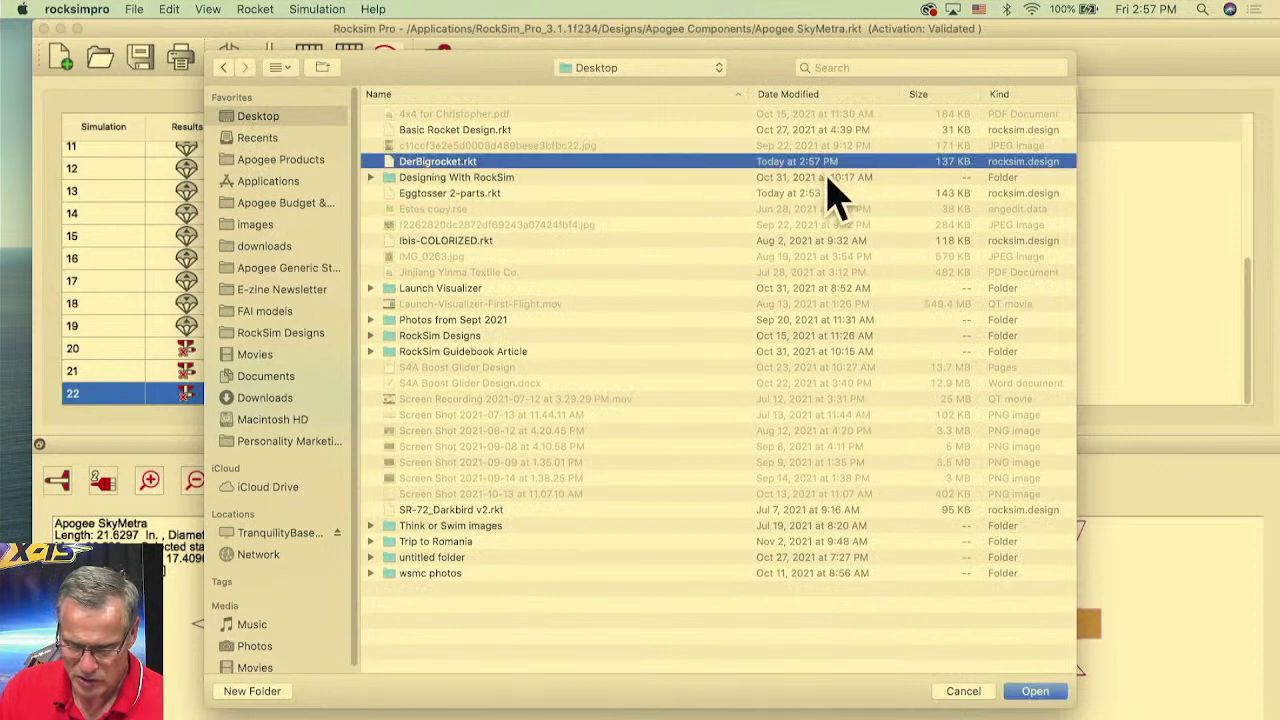
click(1040, 690)
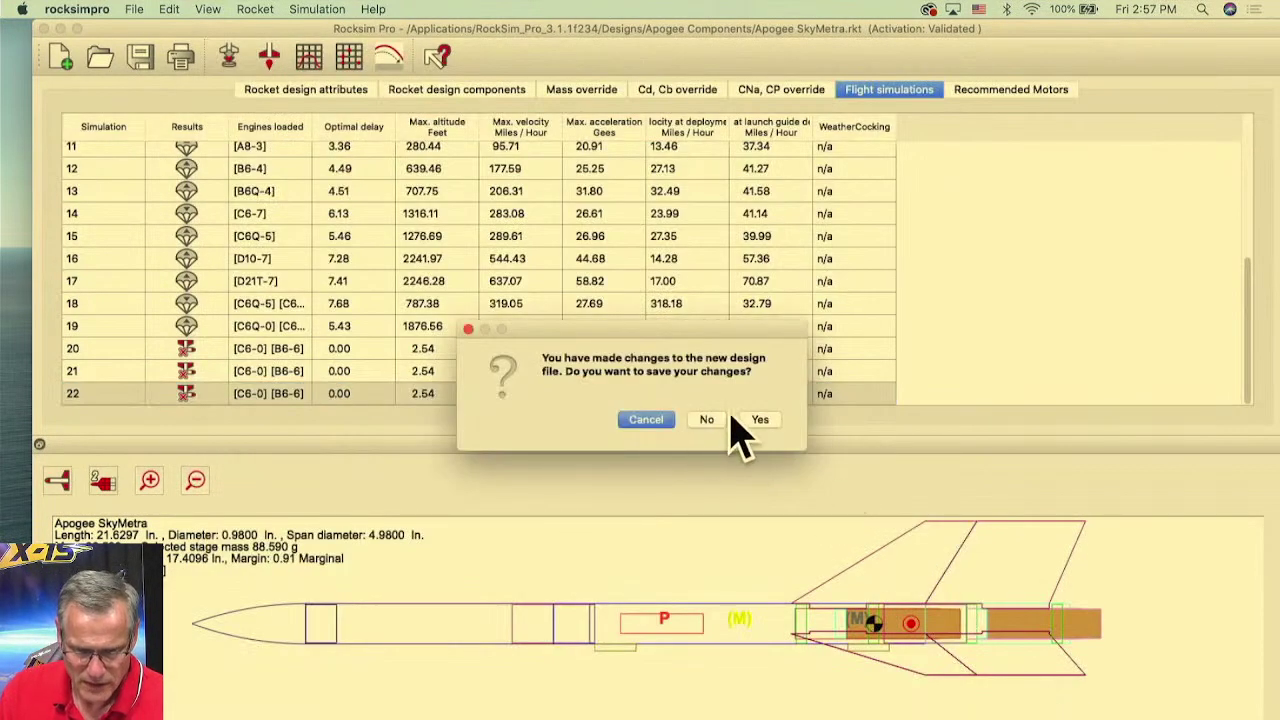
click(714, 420)
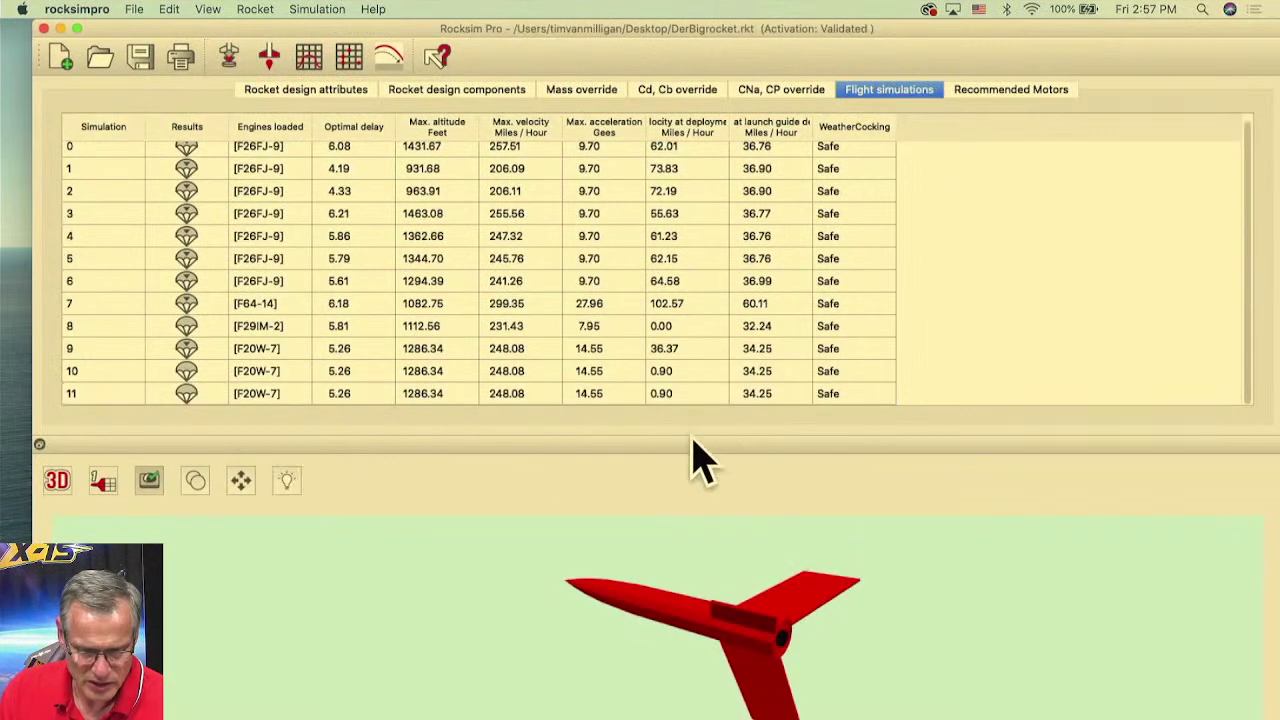
drag(686, 640, 786, 586)
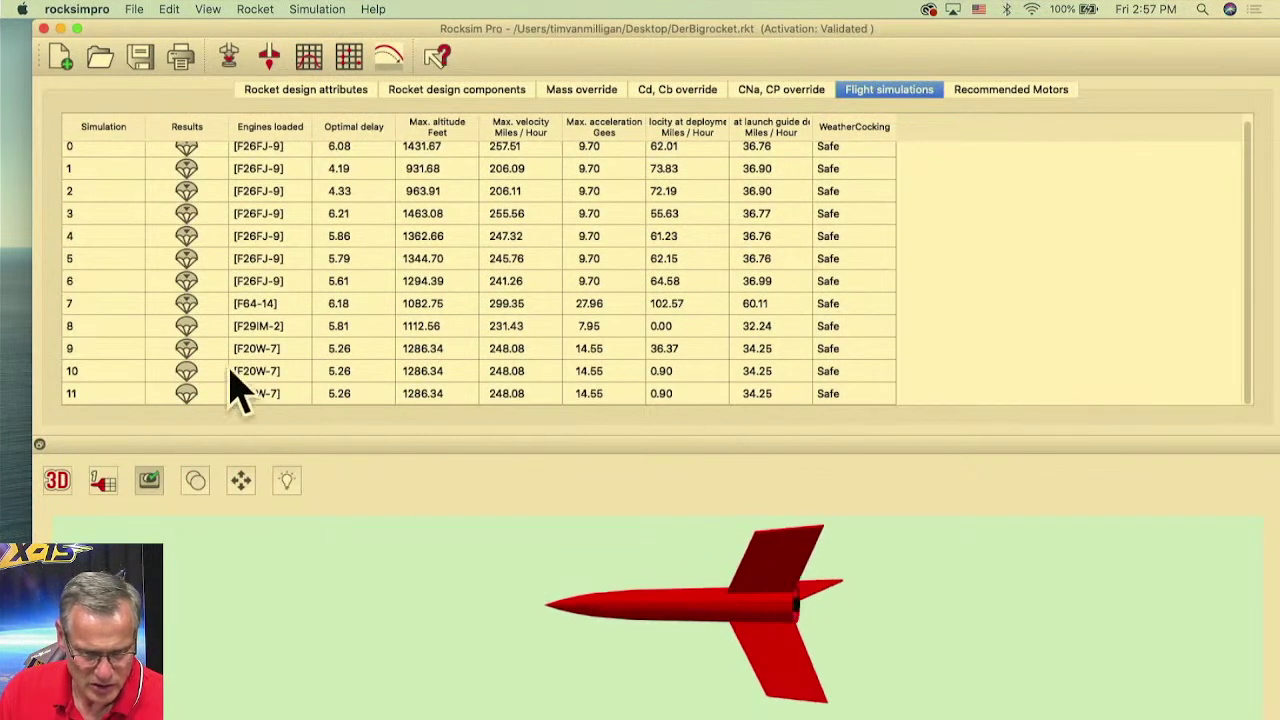
- Create a new simulation after the last F20W-7 run and set its parachute event to Never deploy
click(263, 394)
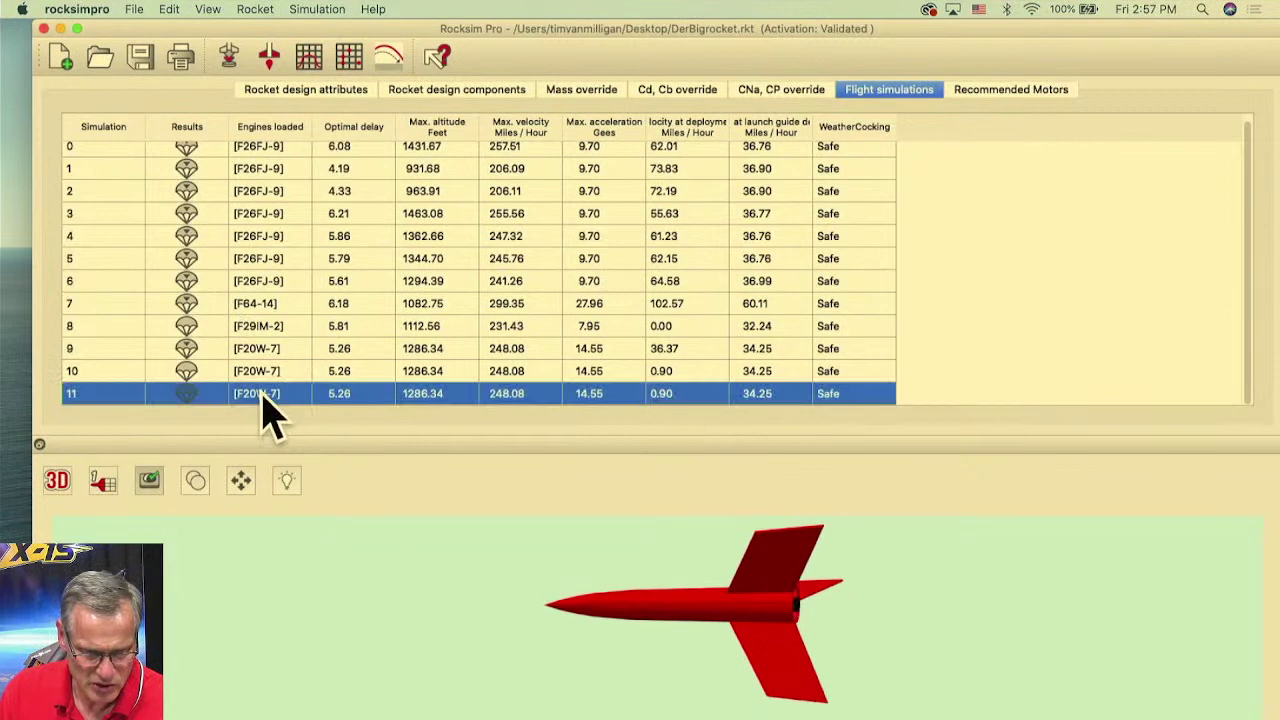
right_click(263, 394)
click(318, 391)
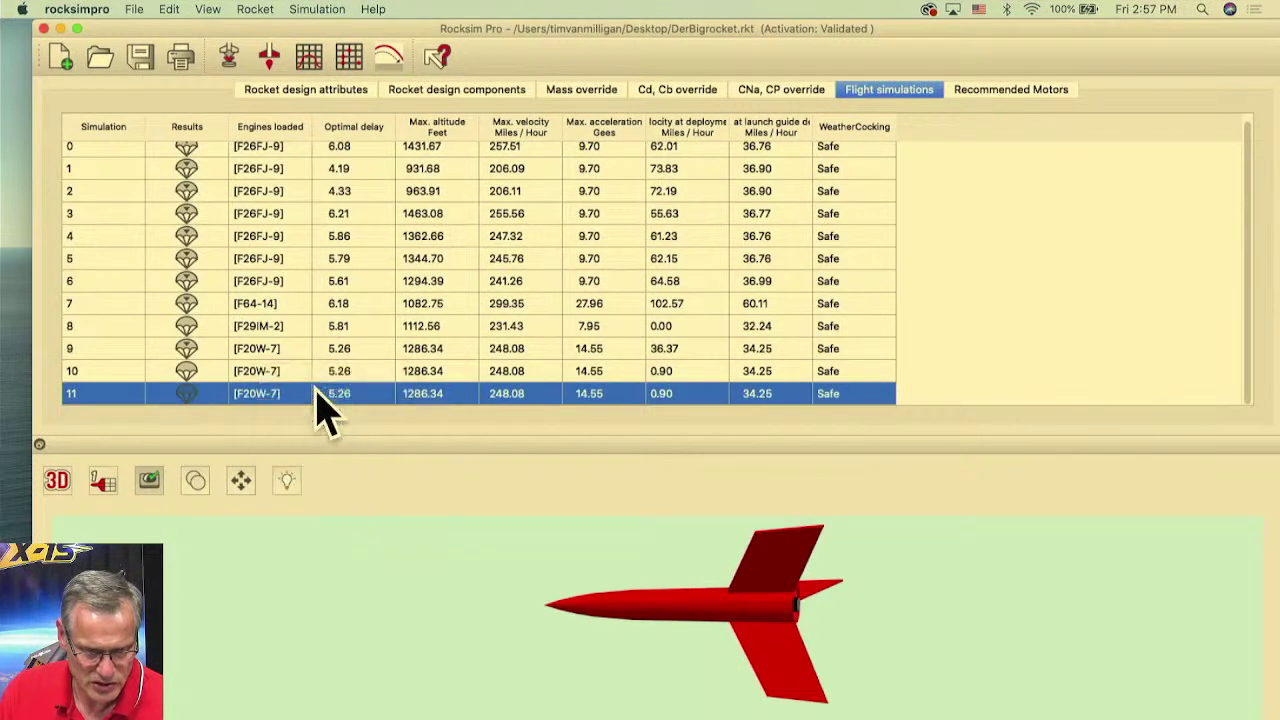
click(229, 56)
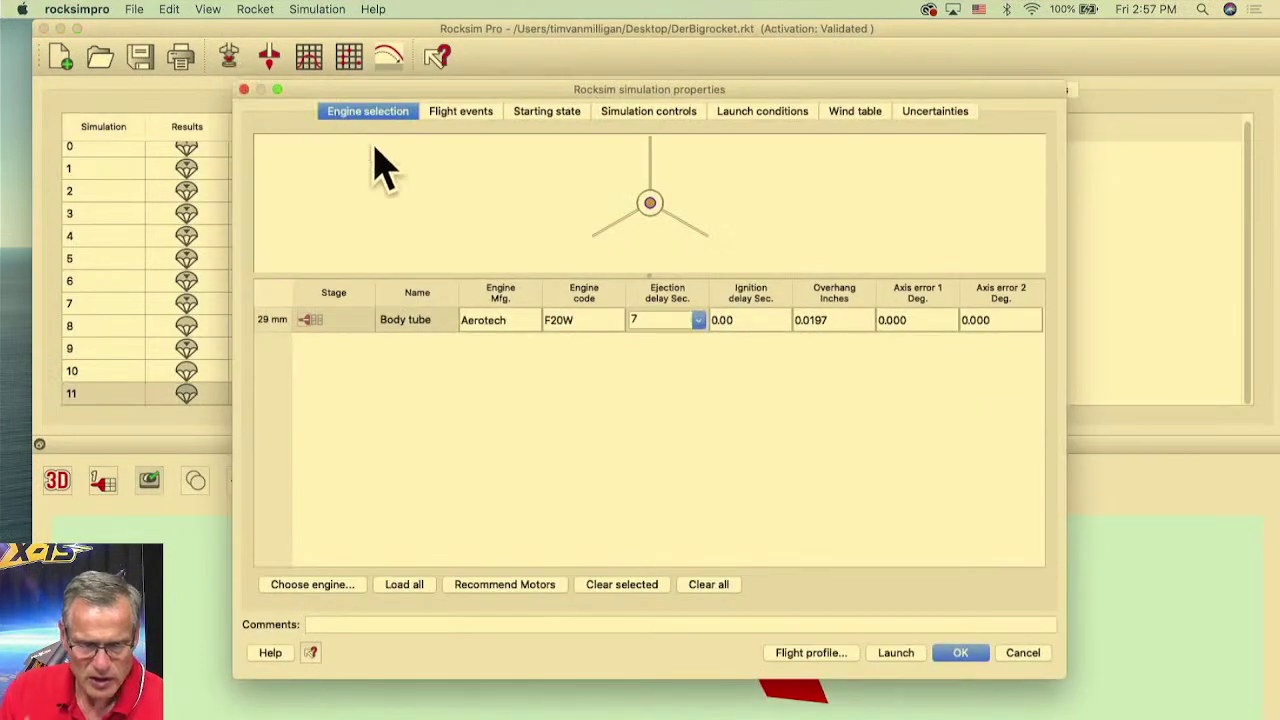
click(460, 112)
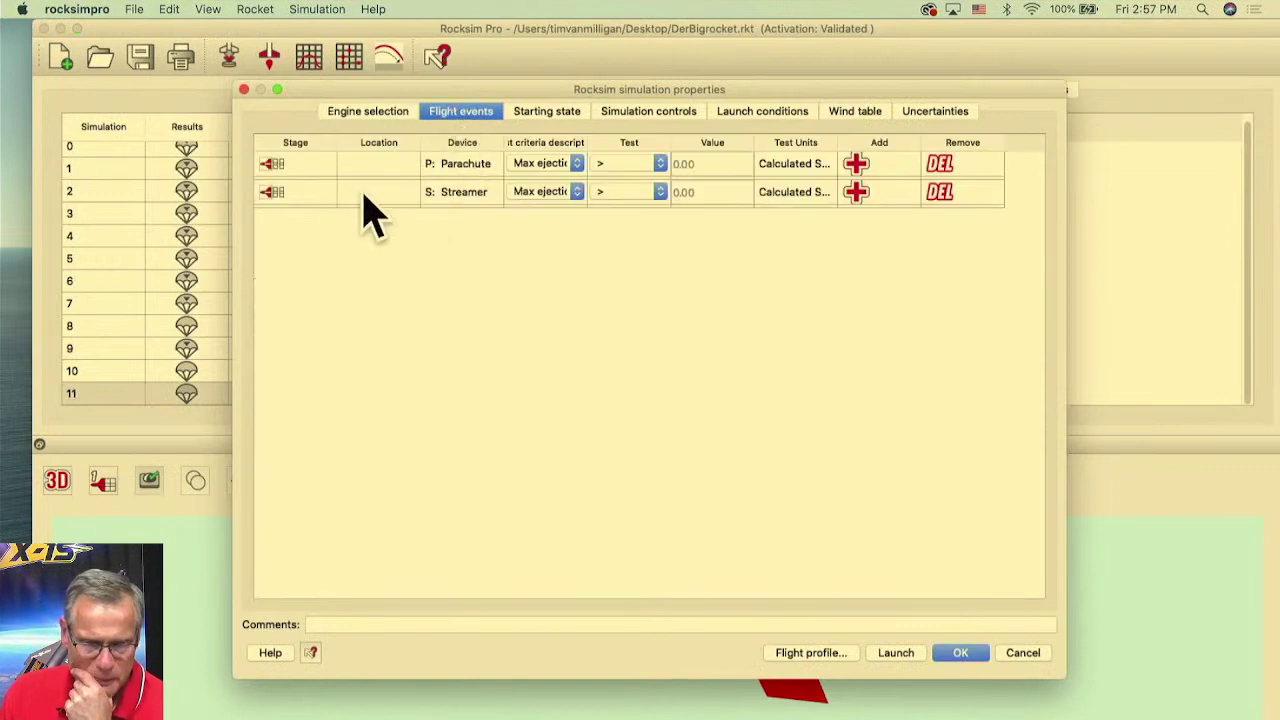
click(578, 163)
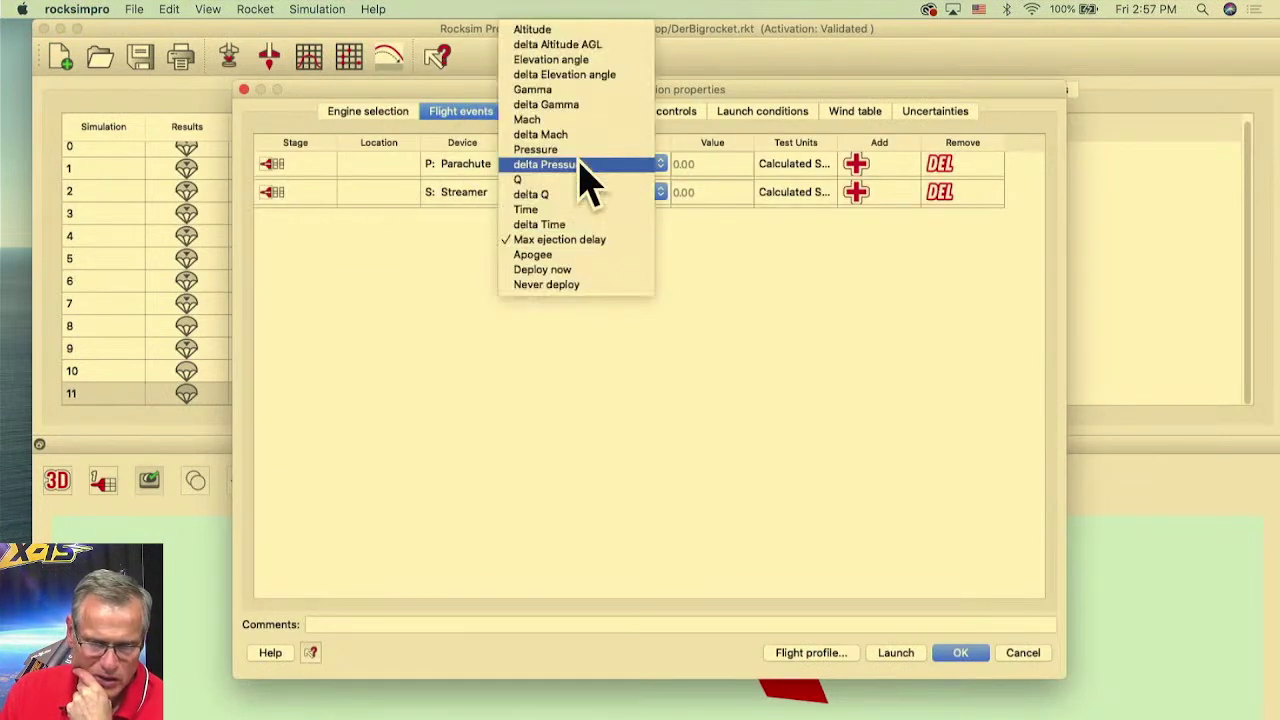
click(565, 285)
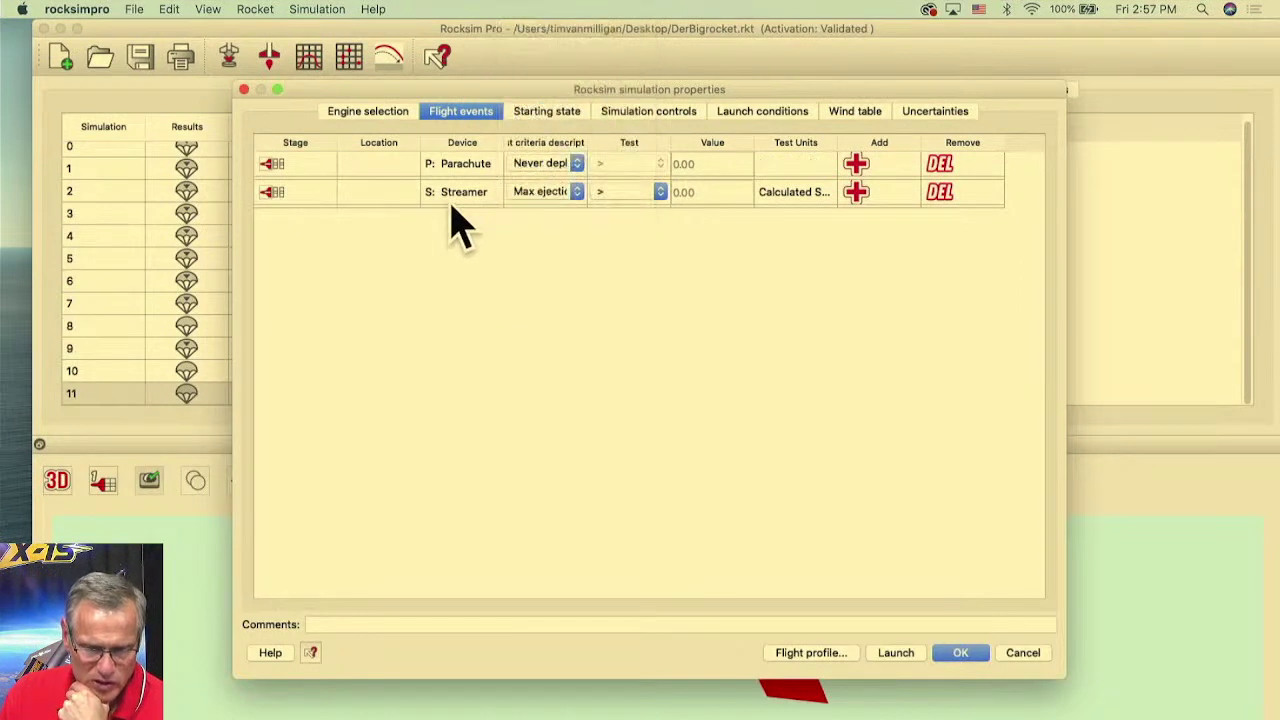
- Set the streamer to deploy when Time is greater than 1 second
click(578, 192)
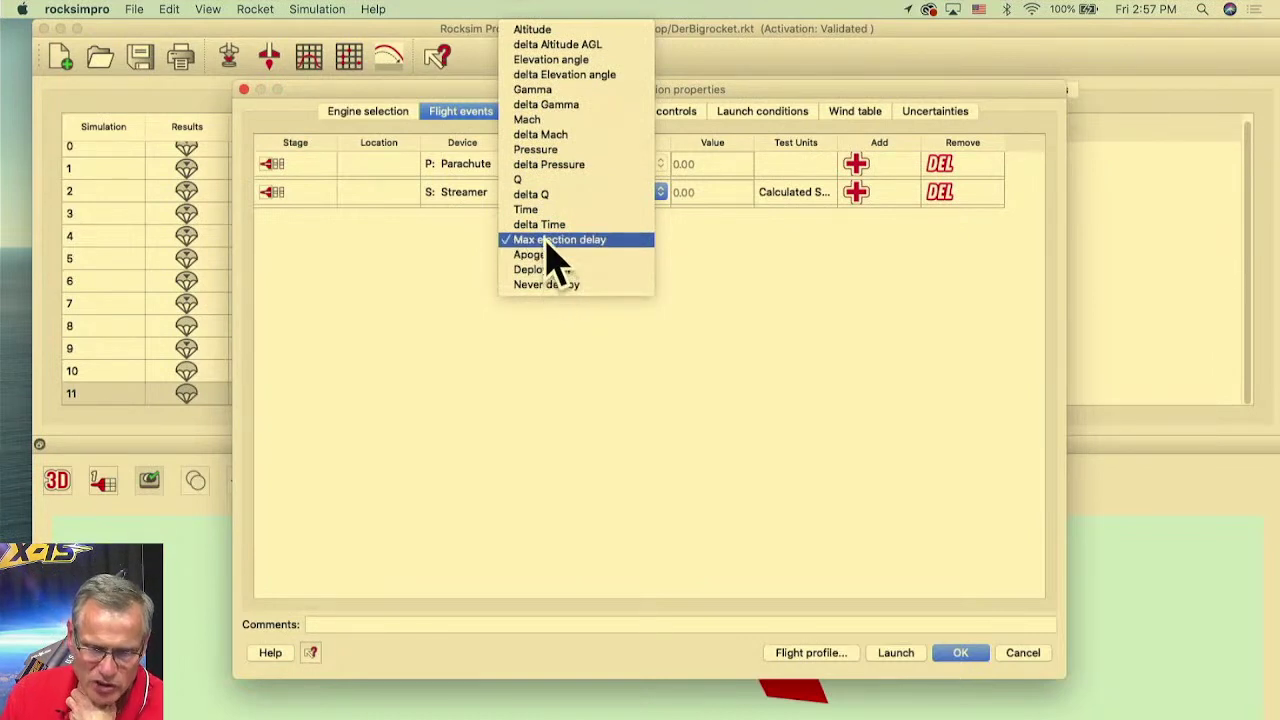
click(547, 225)
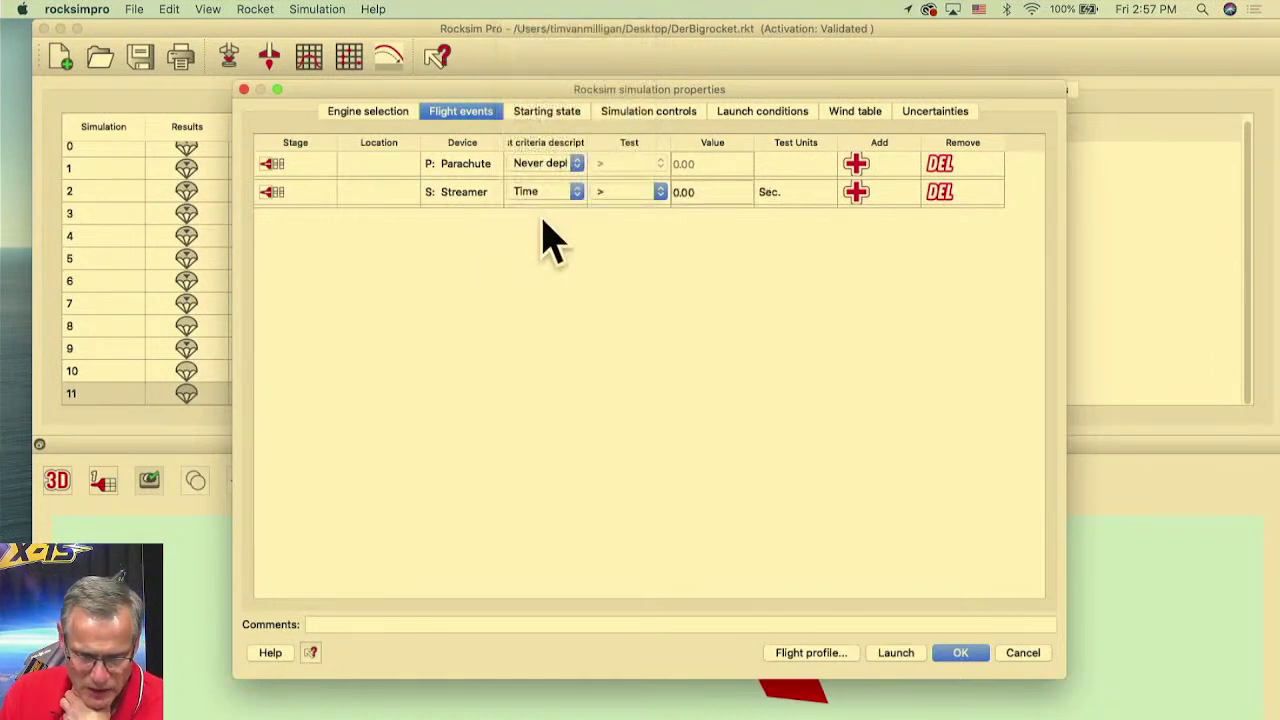
click(676, 192)
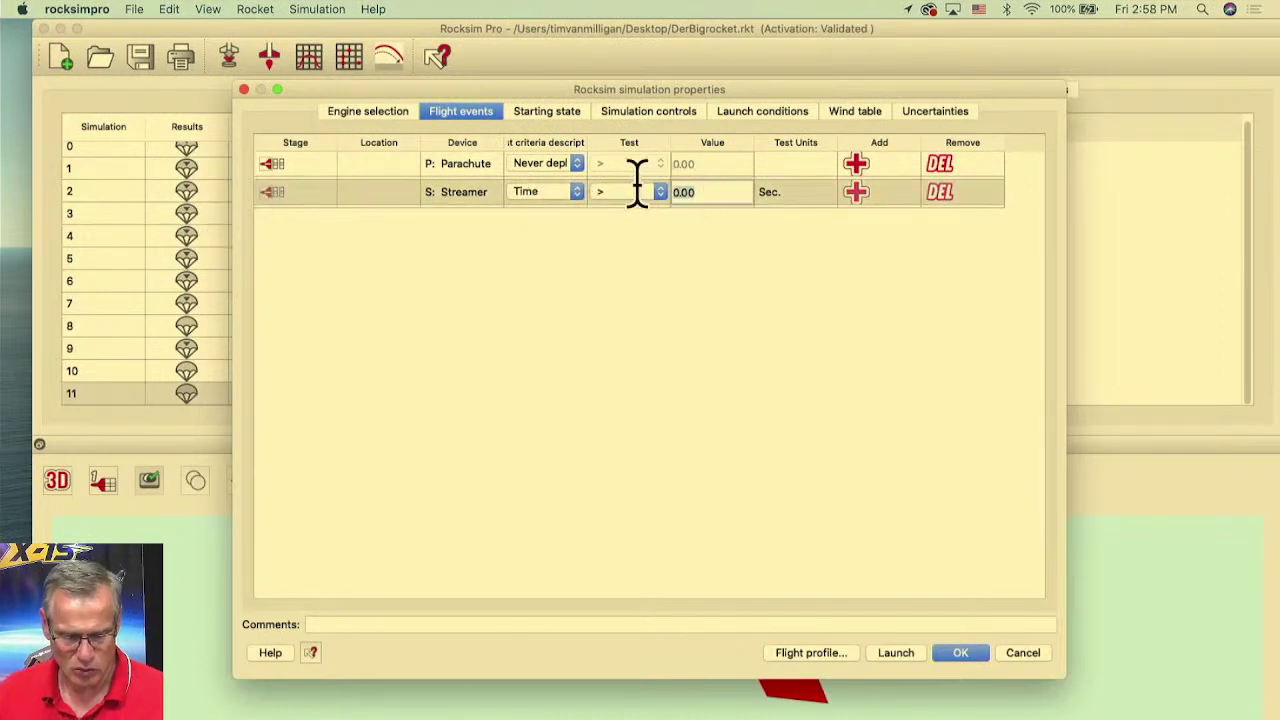
text(1)
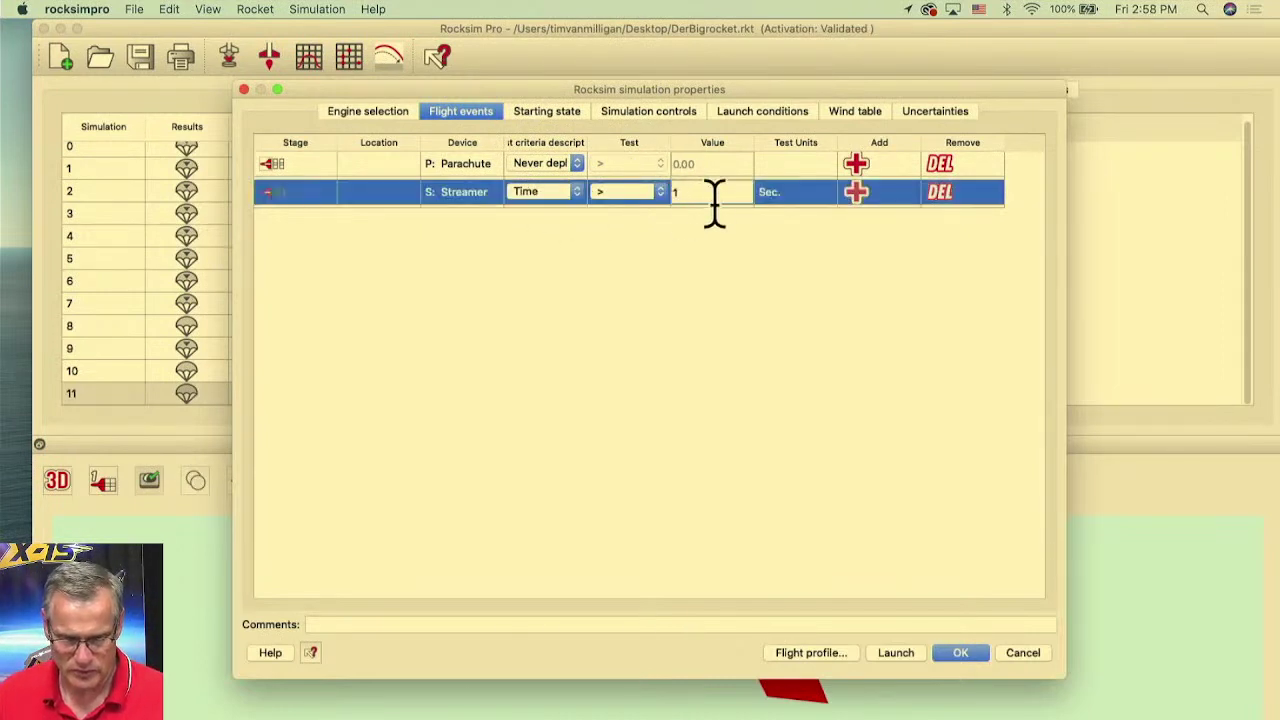
- Review the starting state and launch conditions, and run the simulation with its 3D flight profile
click(548, 113)
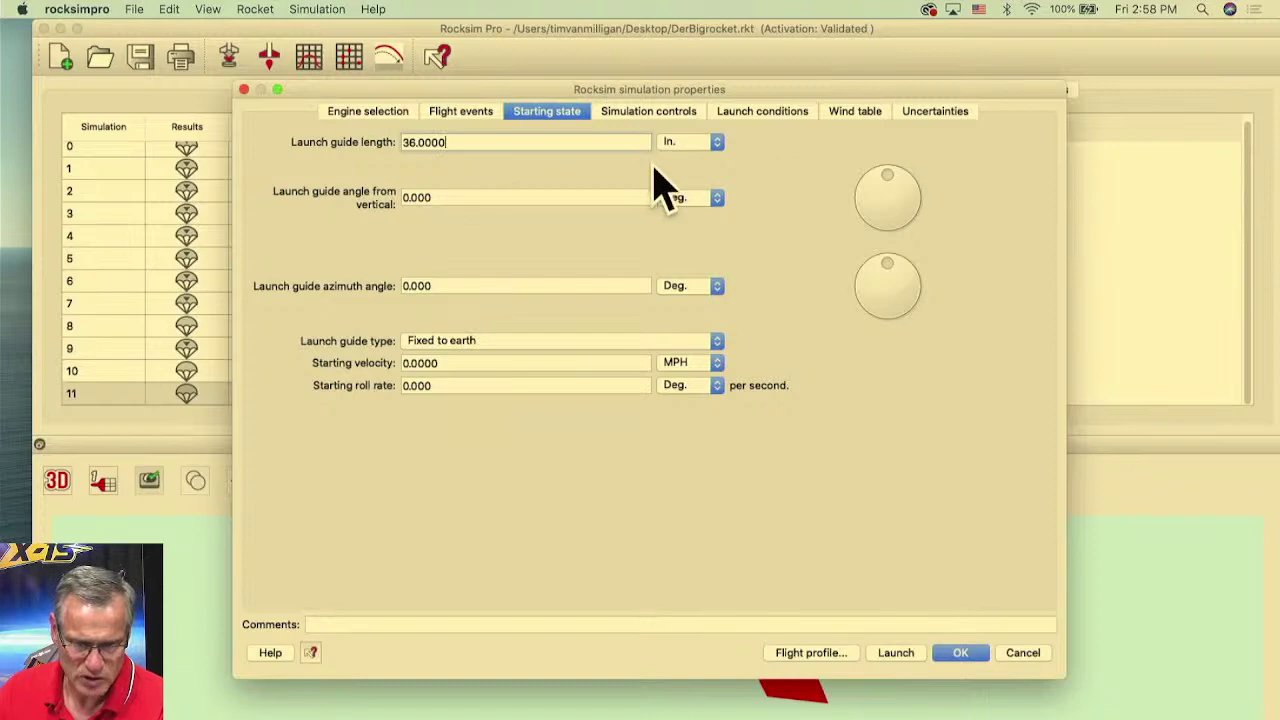
click(745, 118)
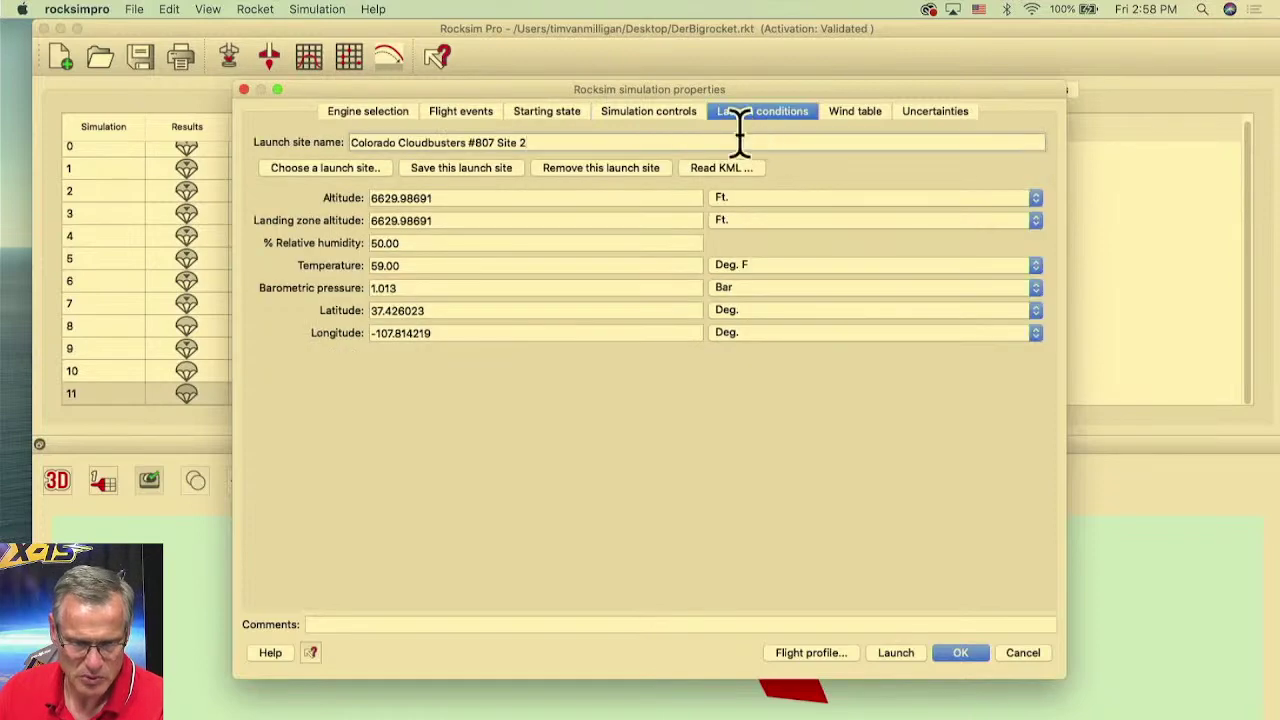
click(810, 652)
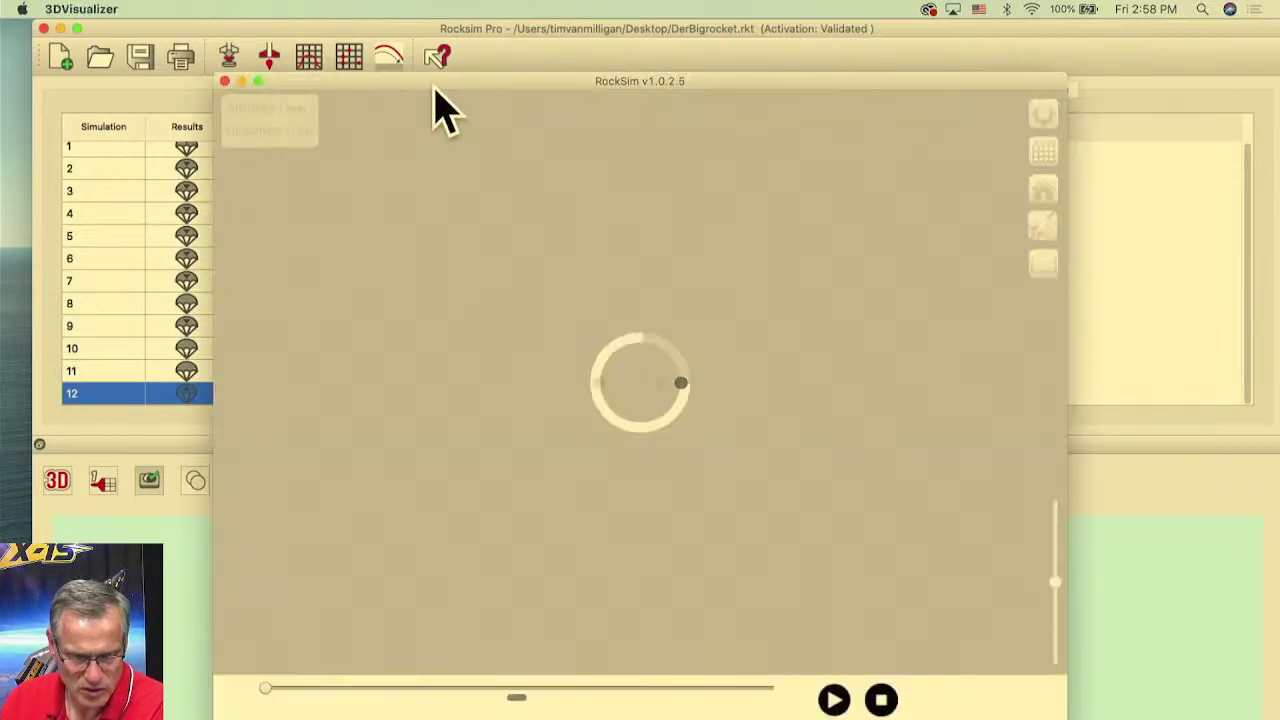
- Check the new simulation's row in the results table, and enlarge the 3D flight profile window
drag(434, 88, 728, 76)
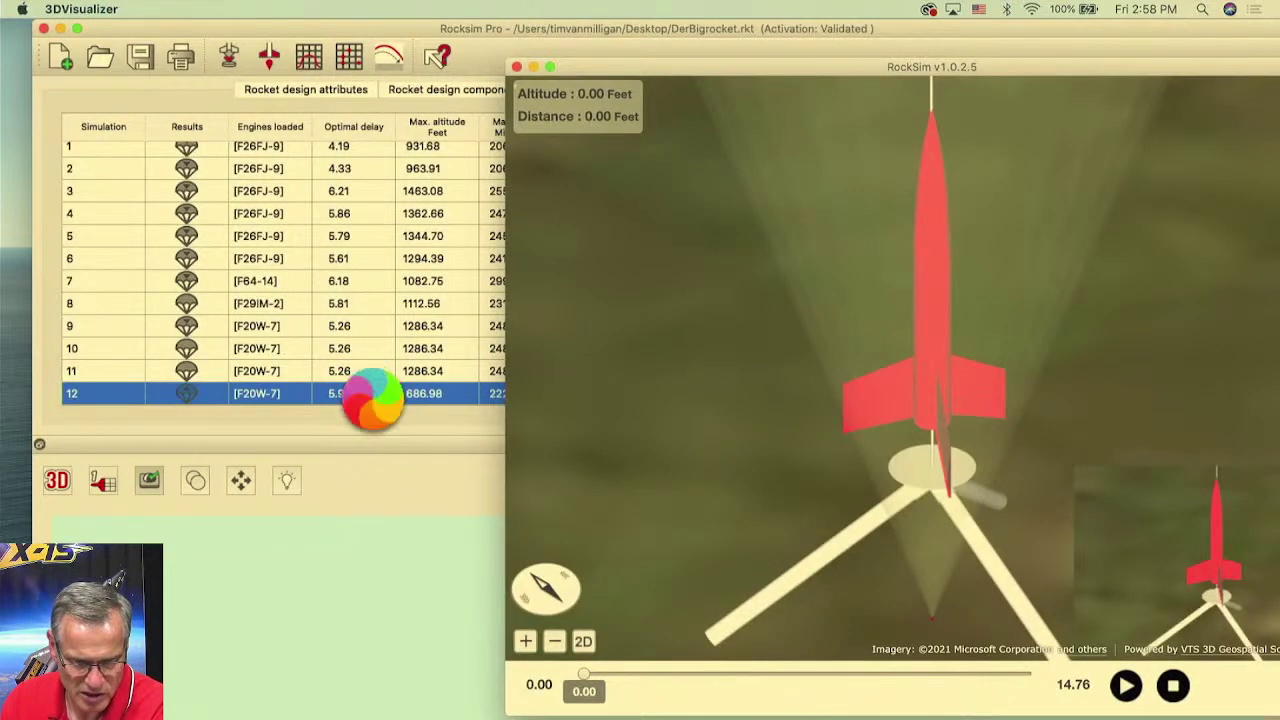
click(405, 455)
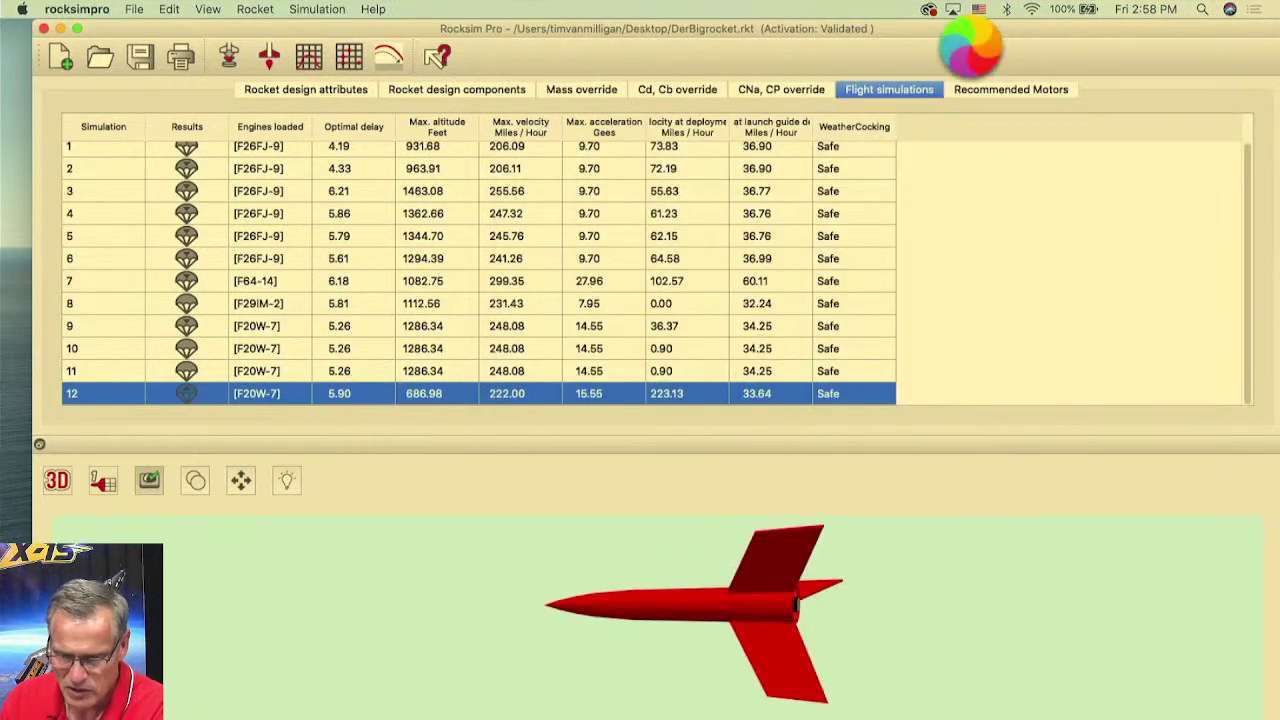
drag(991, 31, 774, 31)
drag(1150, 75, 857, 51)
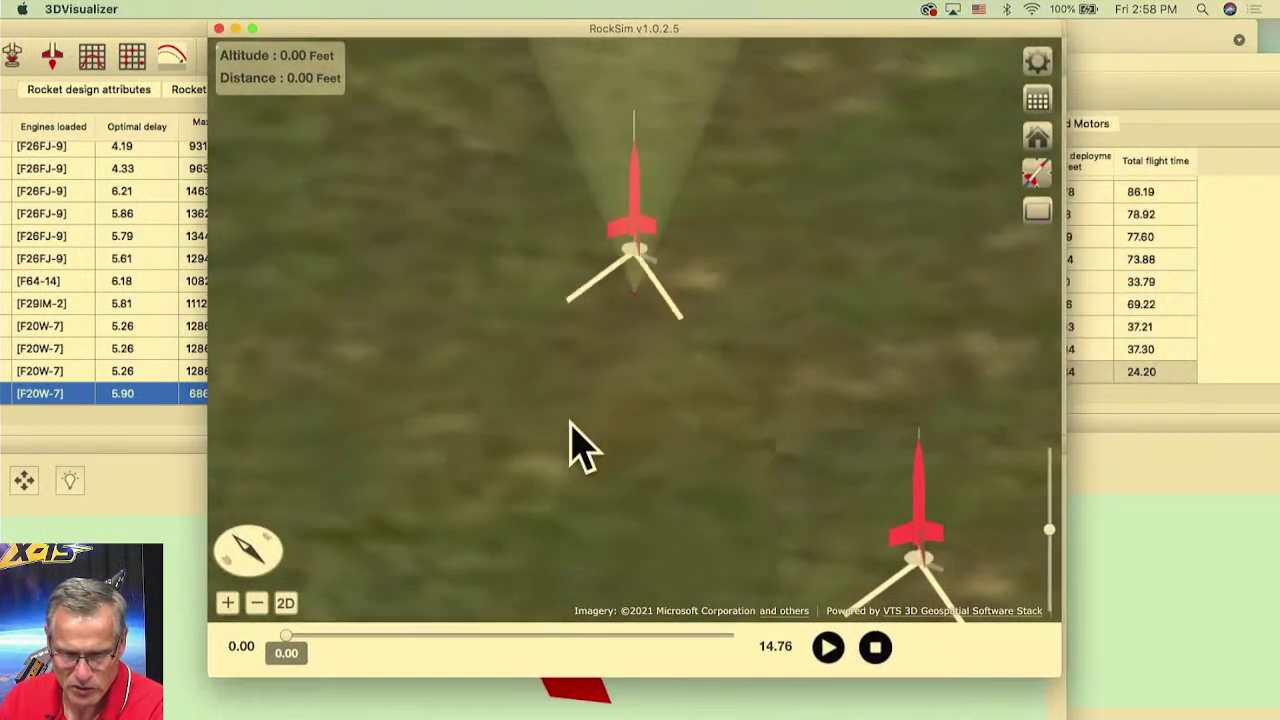
drag(1051, 674, 1268, 700)
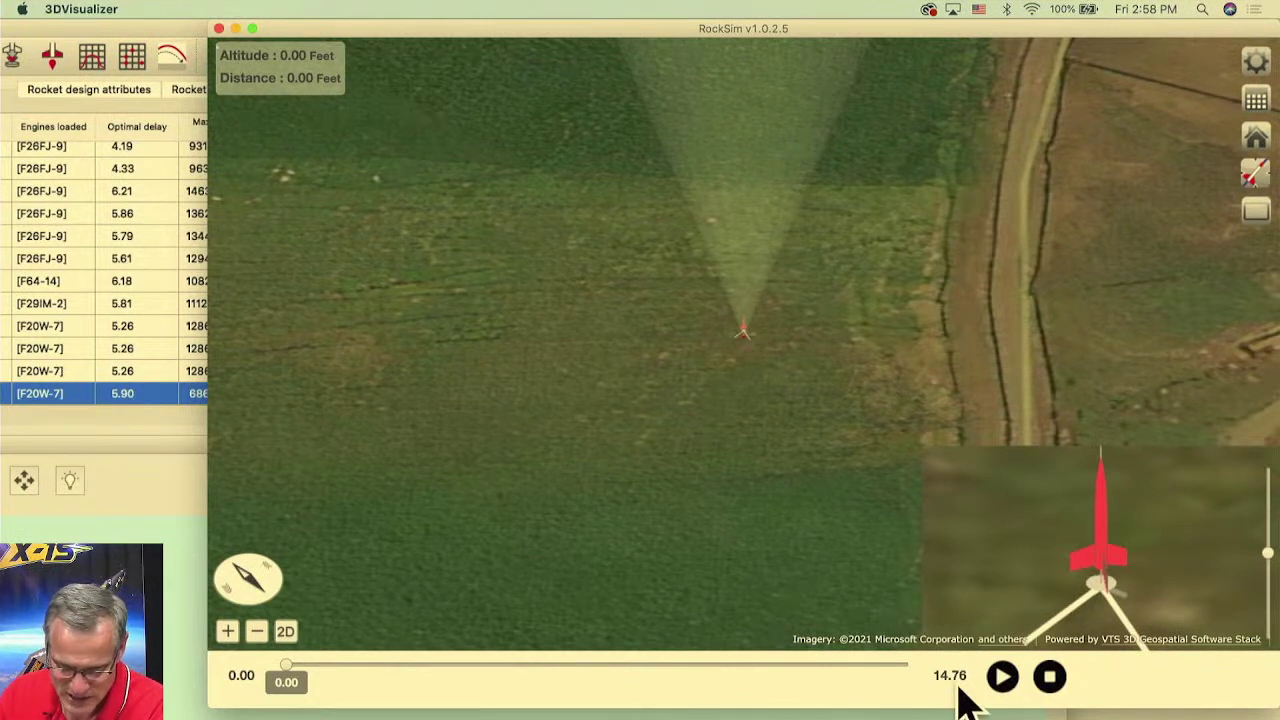
- Play the 3D flight, pause it around 6 seconds, and rewind to 1.80 seconds
click(1003, 680)
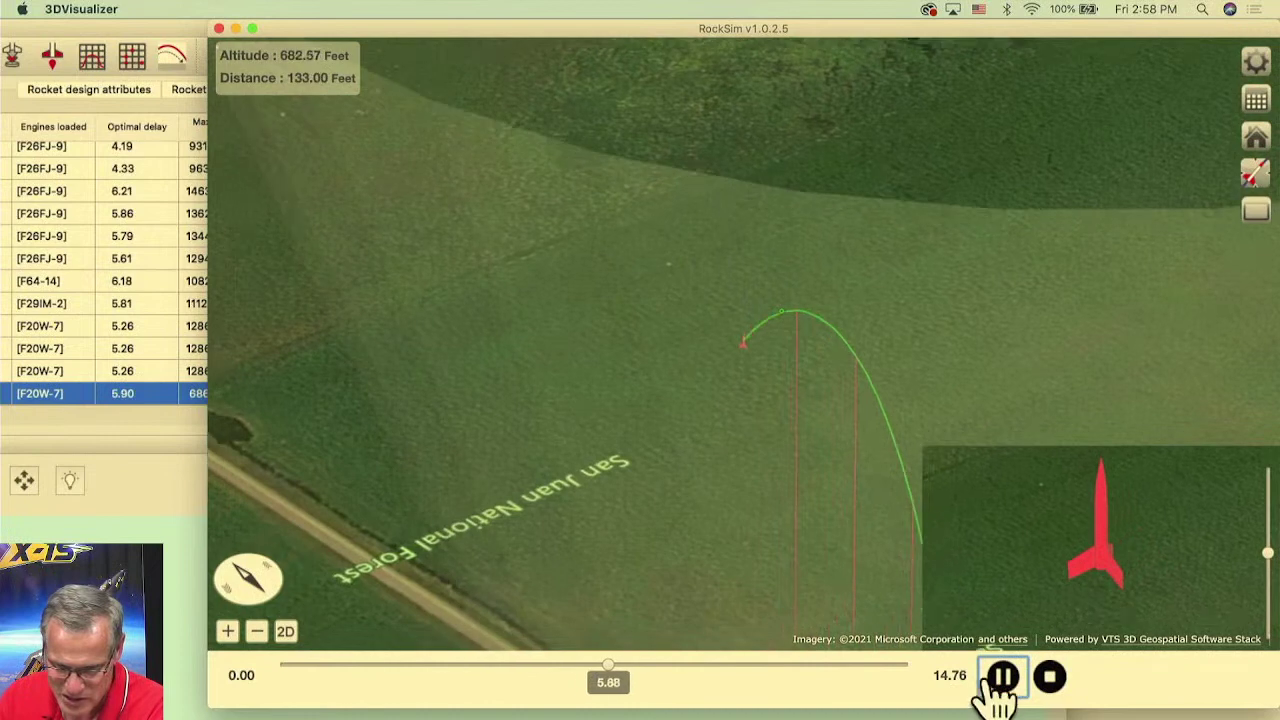
click(999, 684)
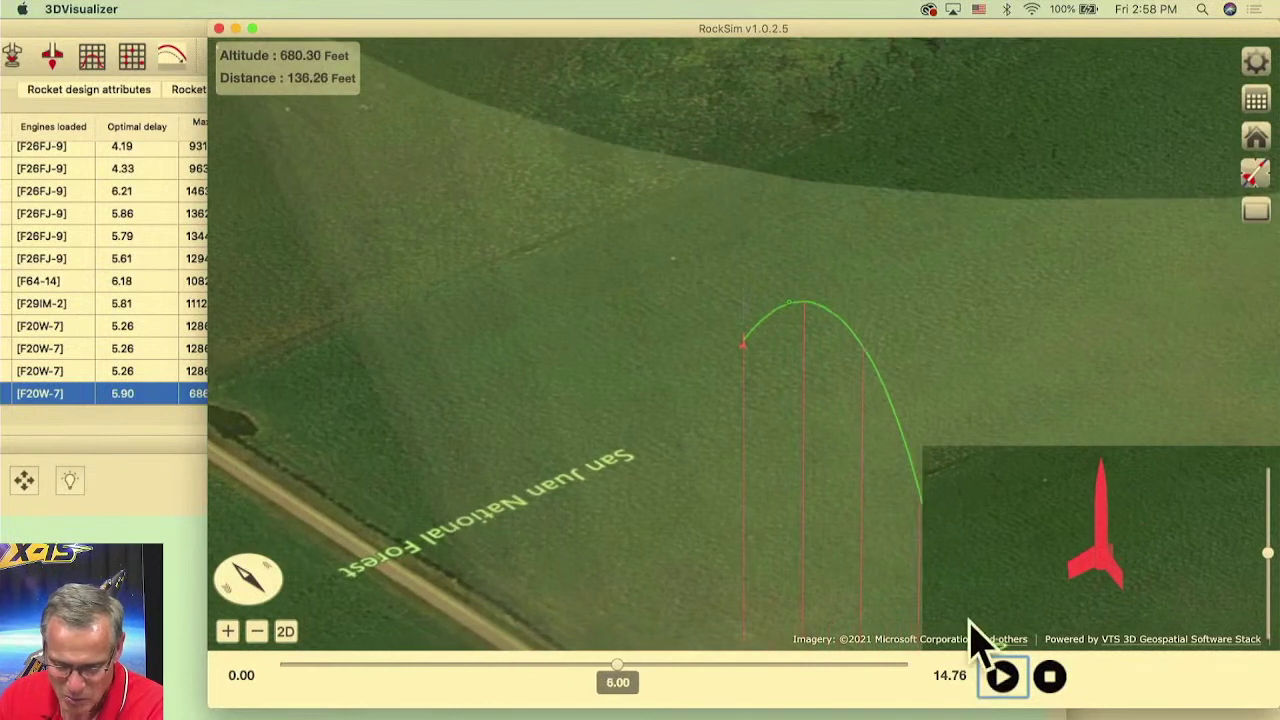
drag(616, 676, 424, 668)
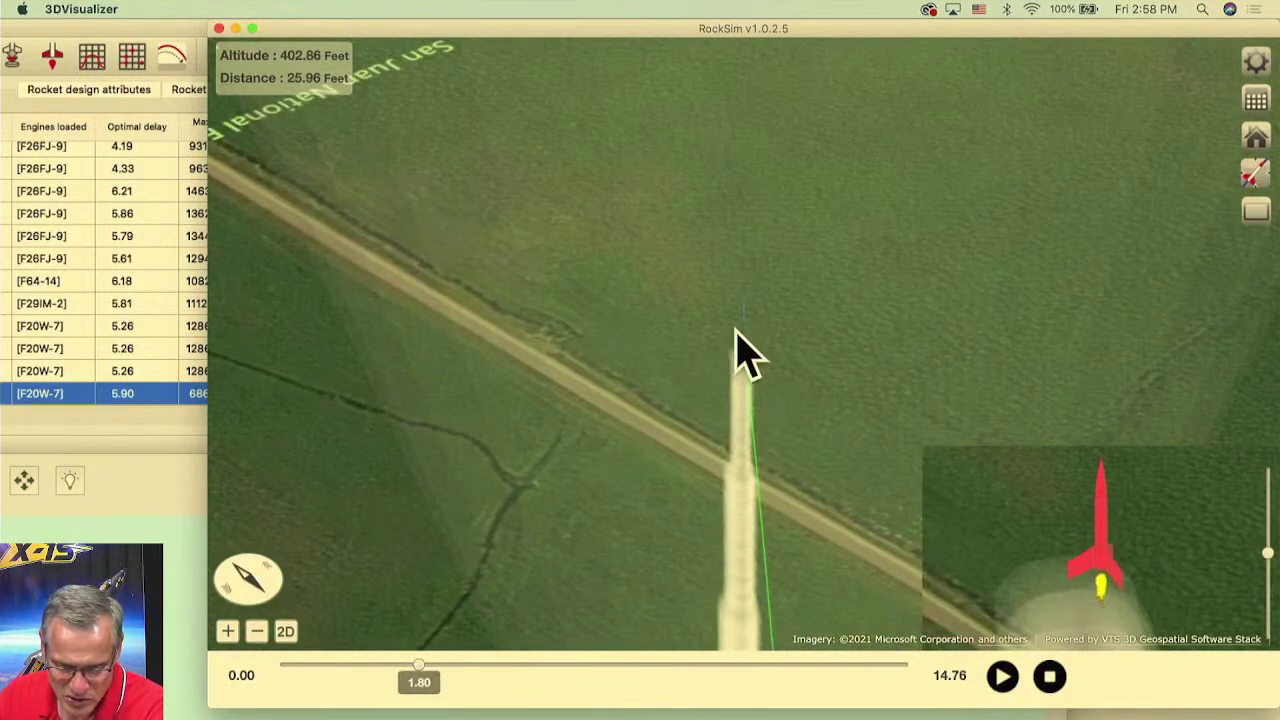
- Change the camera view and examine the rocket and its deployed streamer up close during motor burn
scroll(760, 375, up, 3)
scroll(954, 245, down, 2)
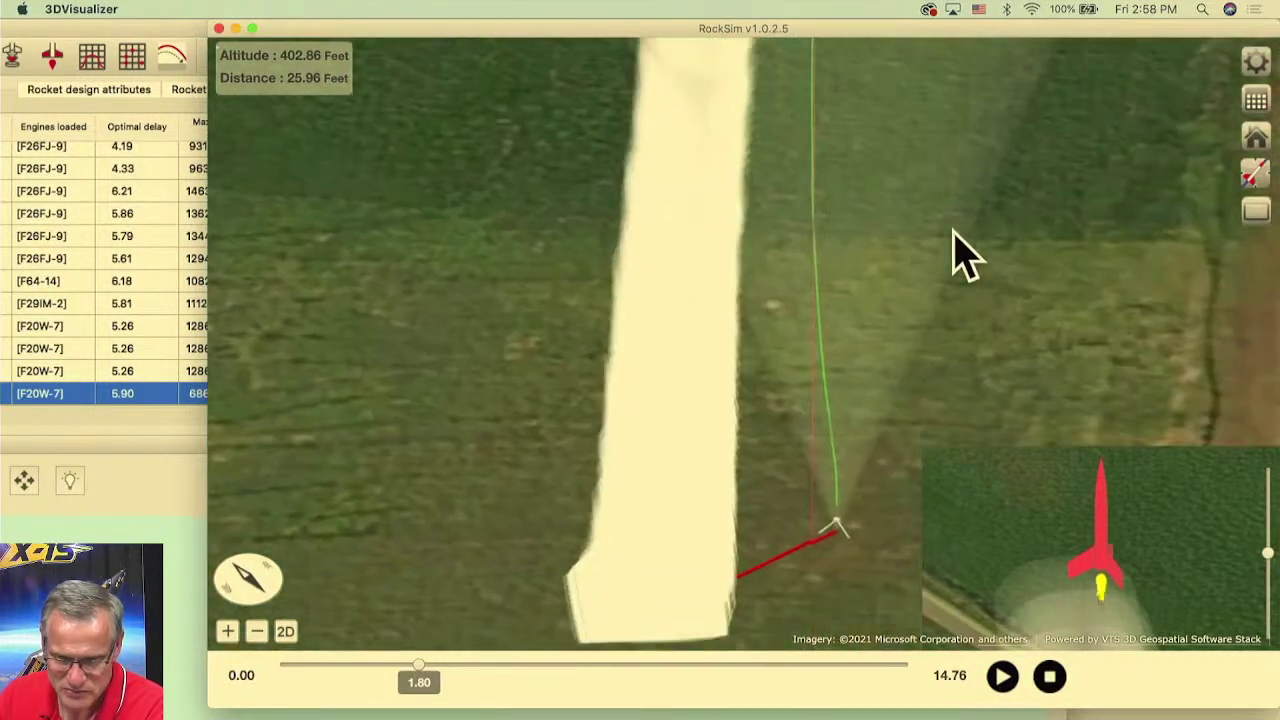
click(1258, 185)
click(1140, 212)
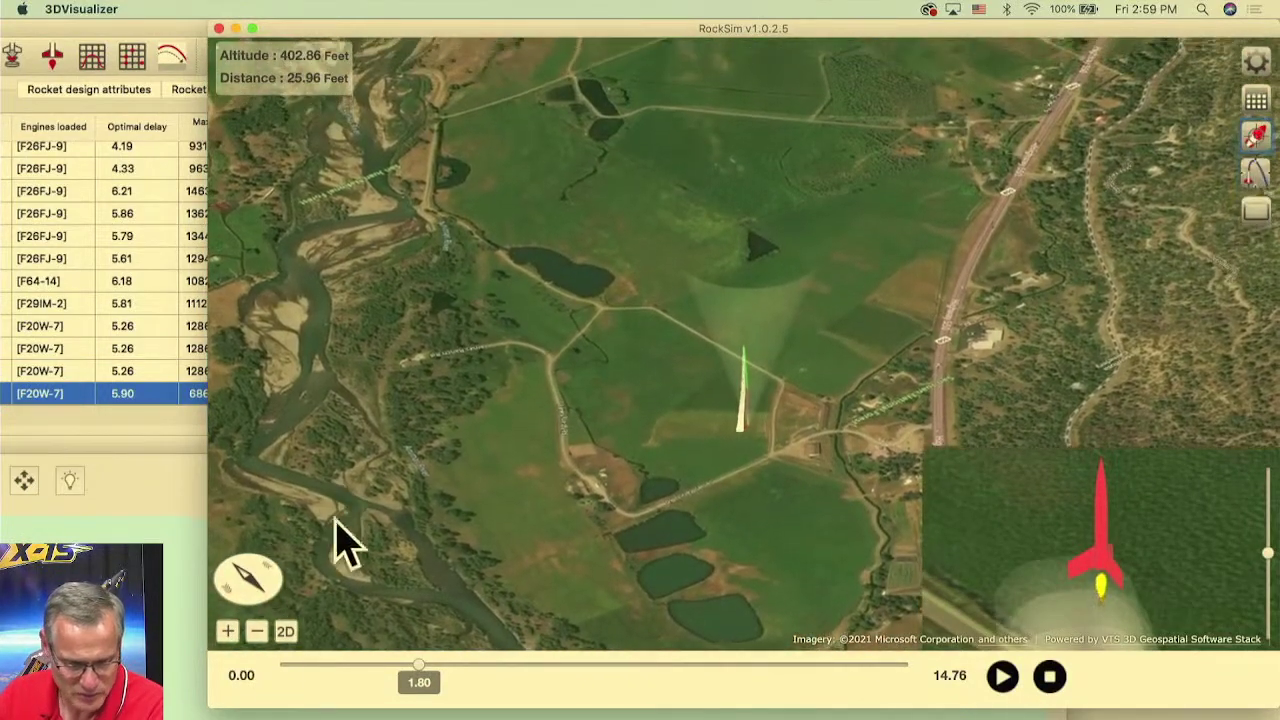
click(228, 633)
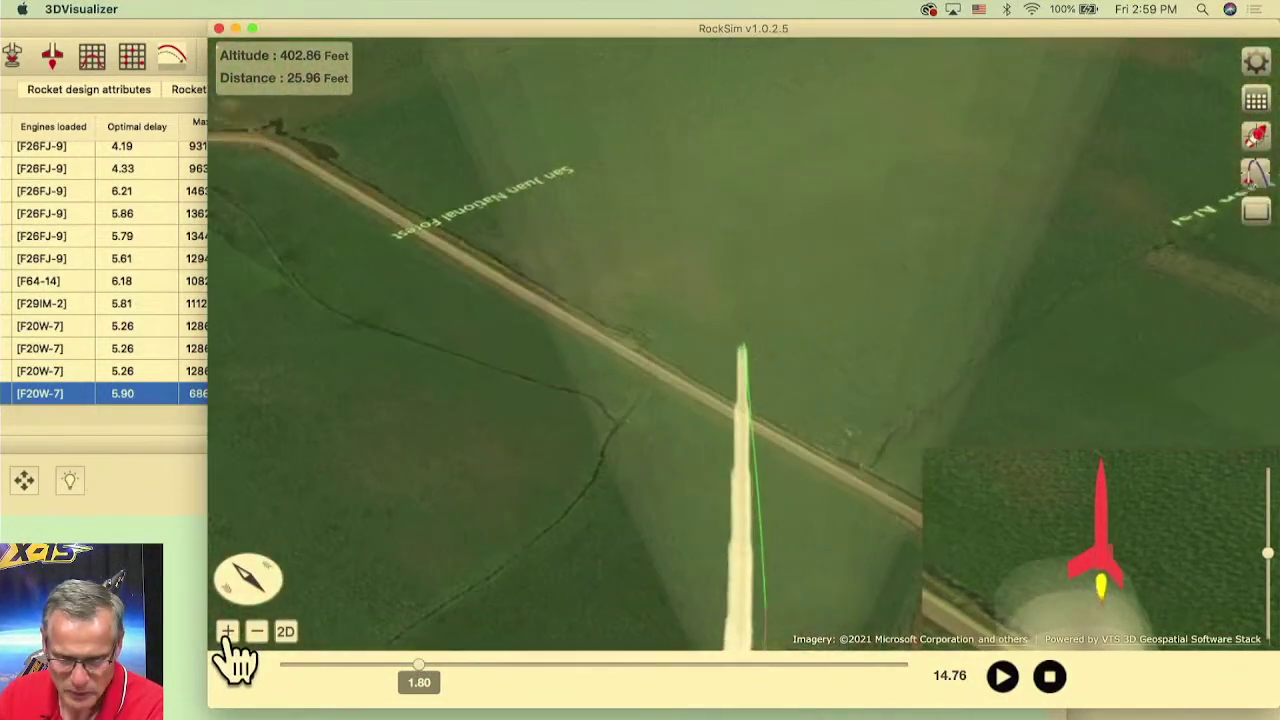
click(228, 633)
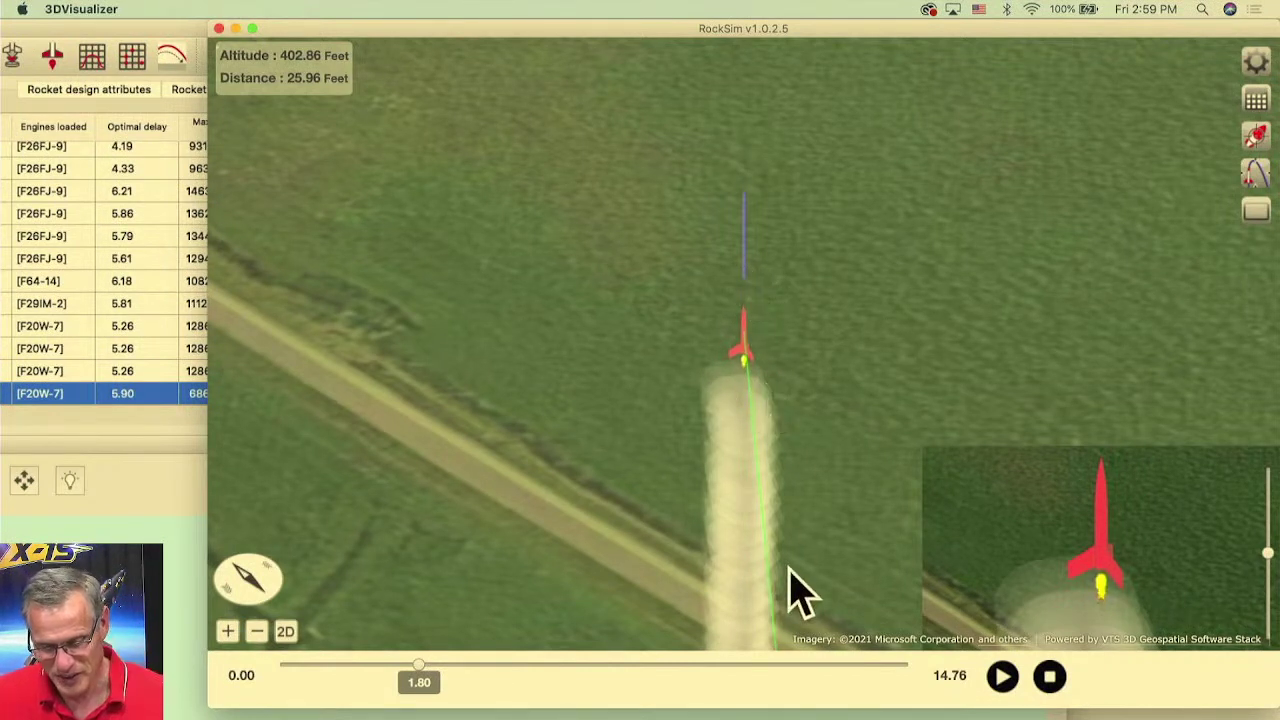
- Scrub through the whole flight path and back to 5.45 seconds, and close the 3D flight profile
drag(430, 685, 443, 686)
scroll(949, 343, down, 5)
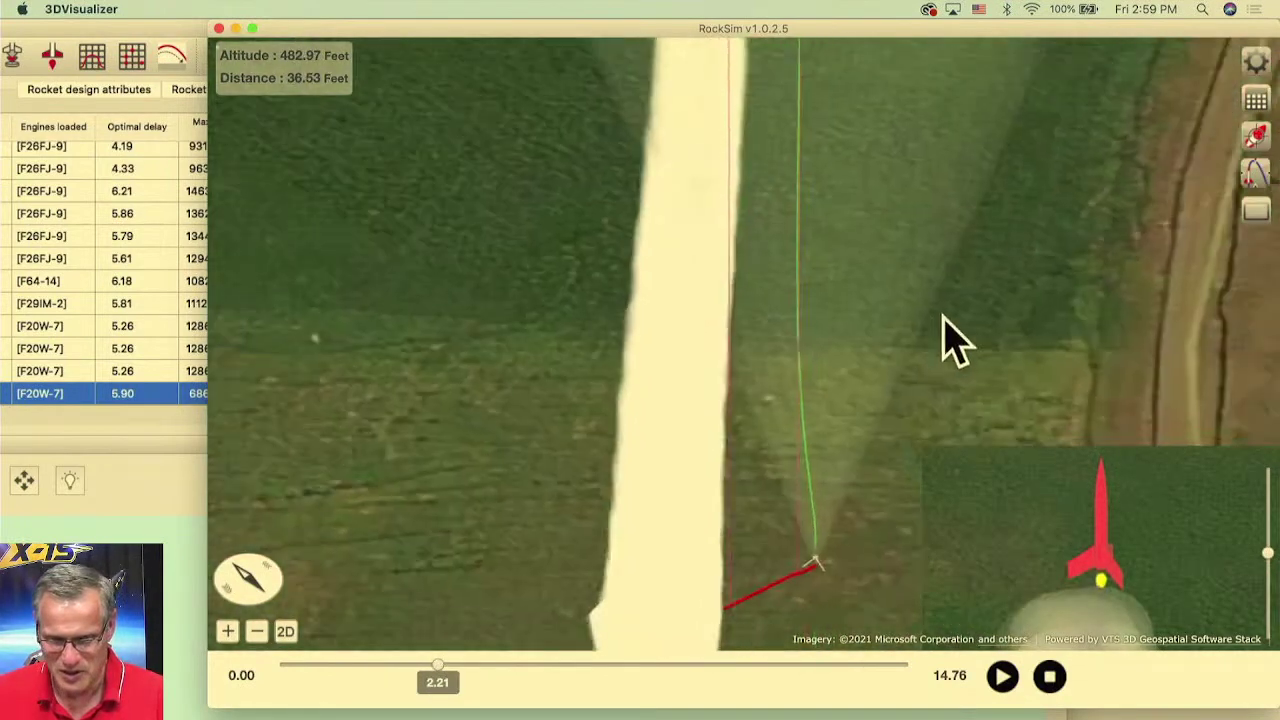
scroll(848, 270, down, 3)
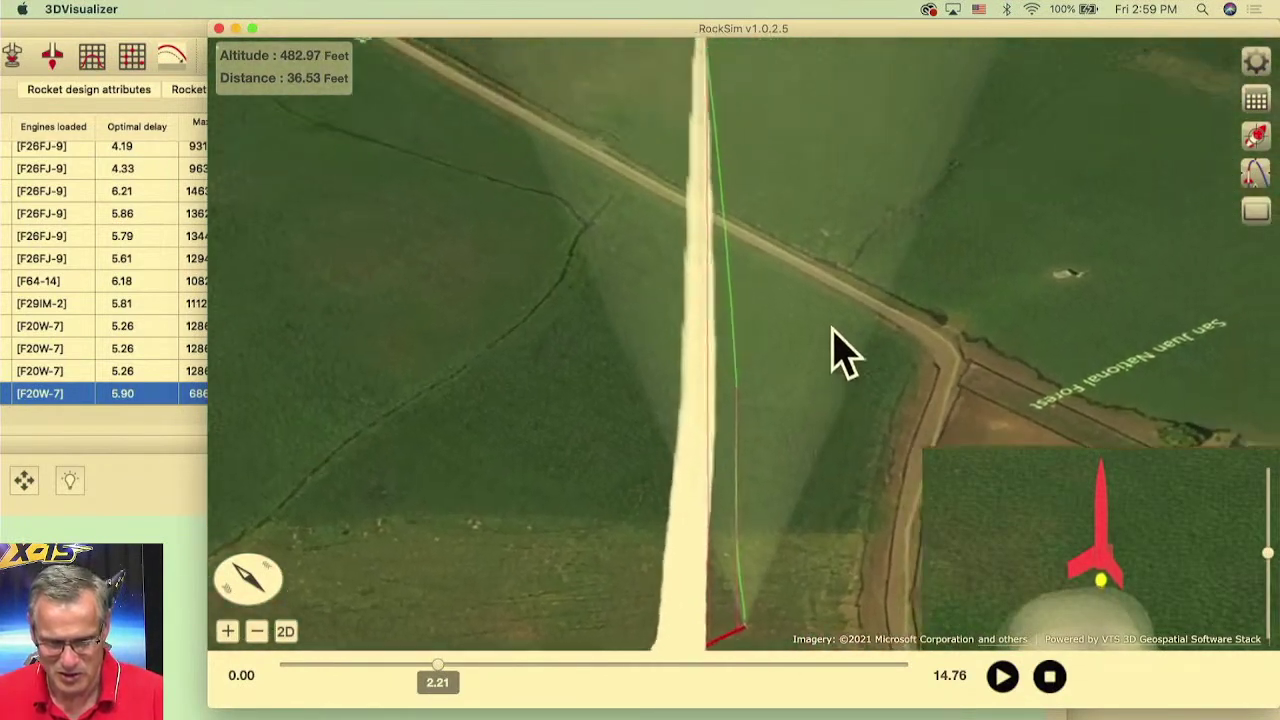
scroll(806, 352, down, 2)
scroll(800, 350, down, 3)
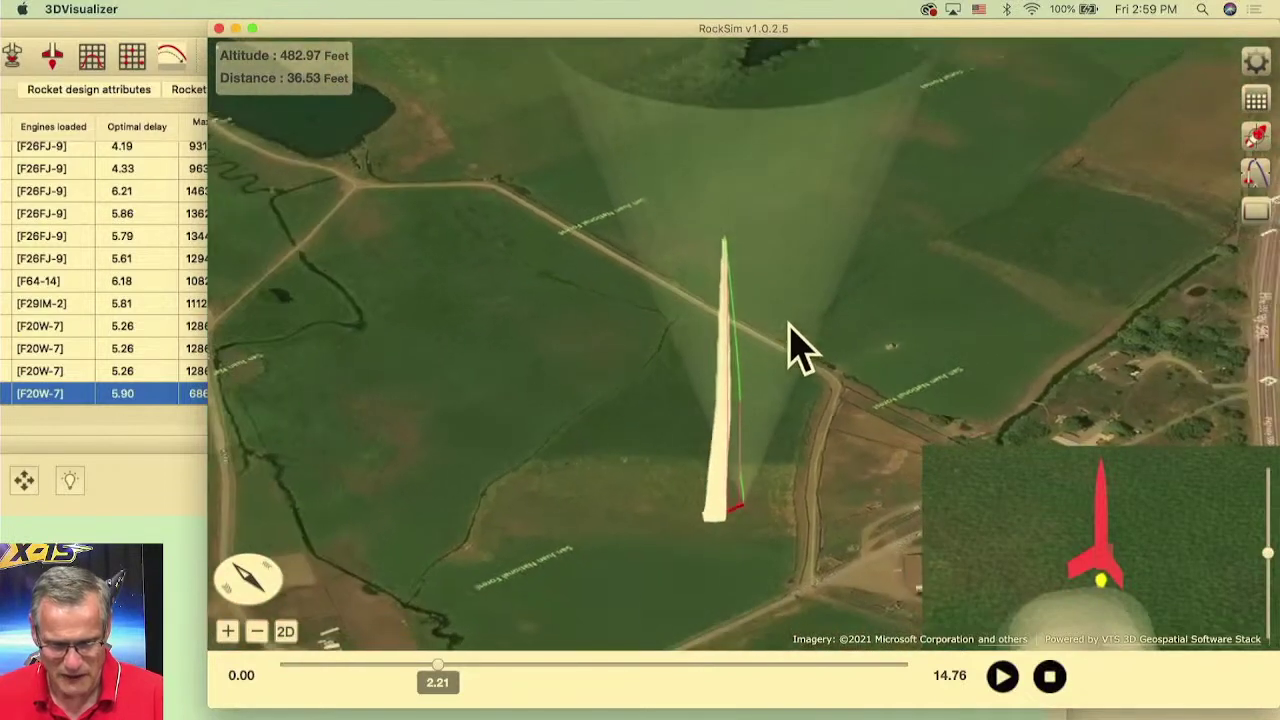
drag(441, 673, 752, 675)
drag(724, 662, 587, 625)
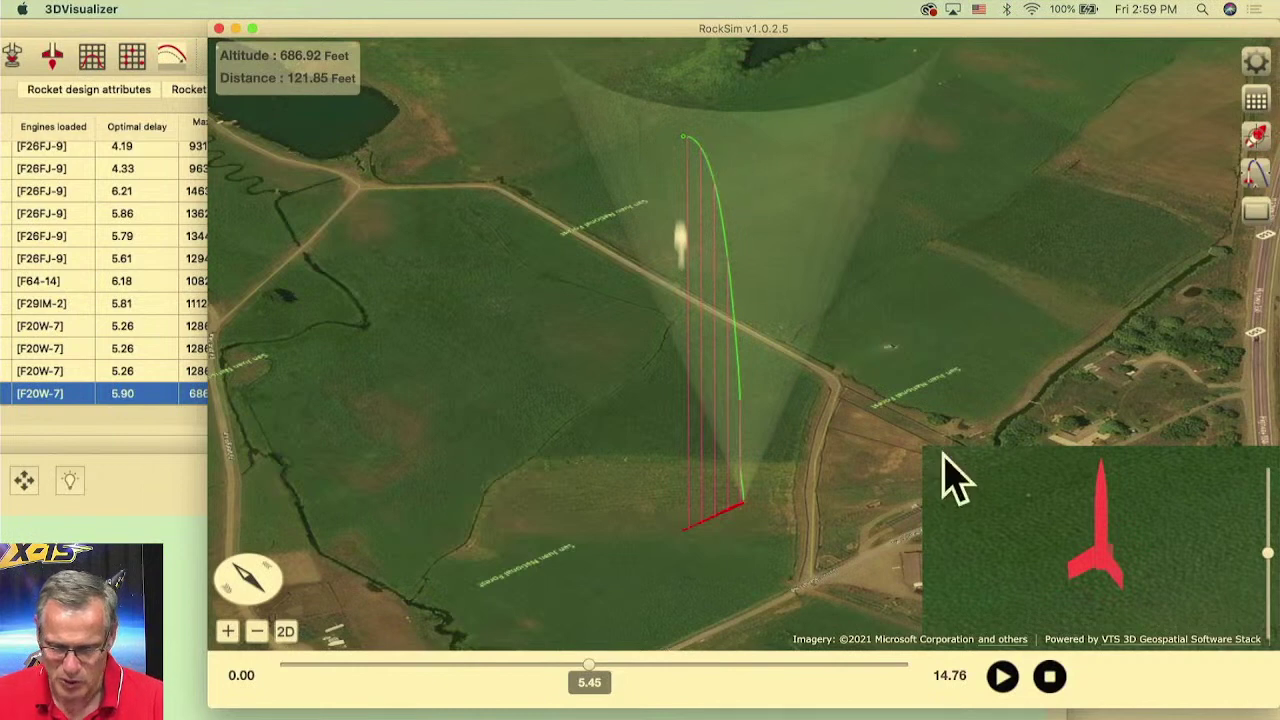
click(219, 28)
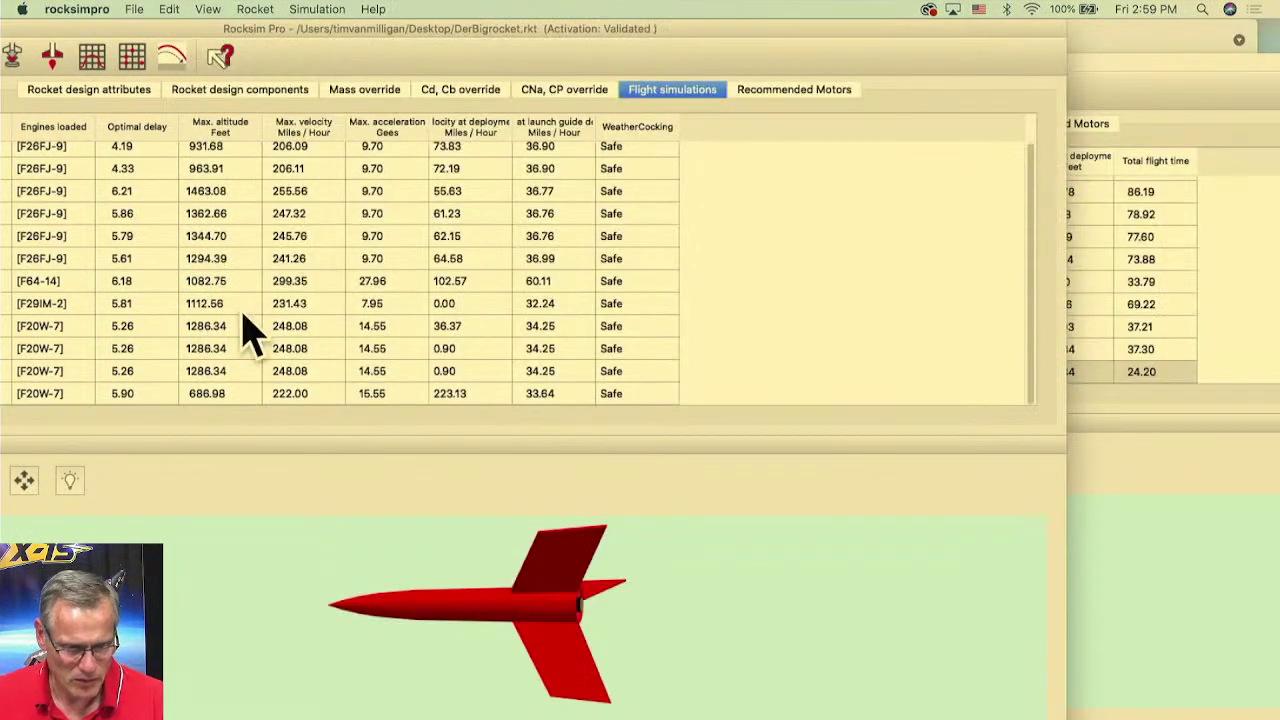
drag(253, 28, 515, 20)
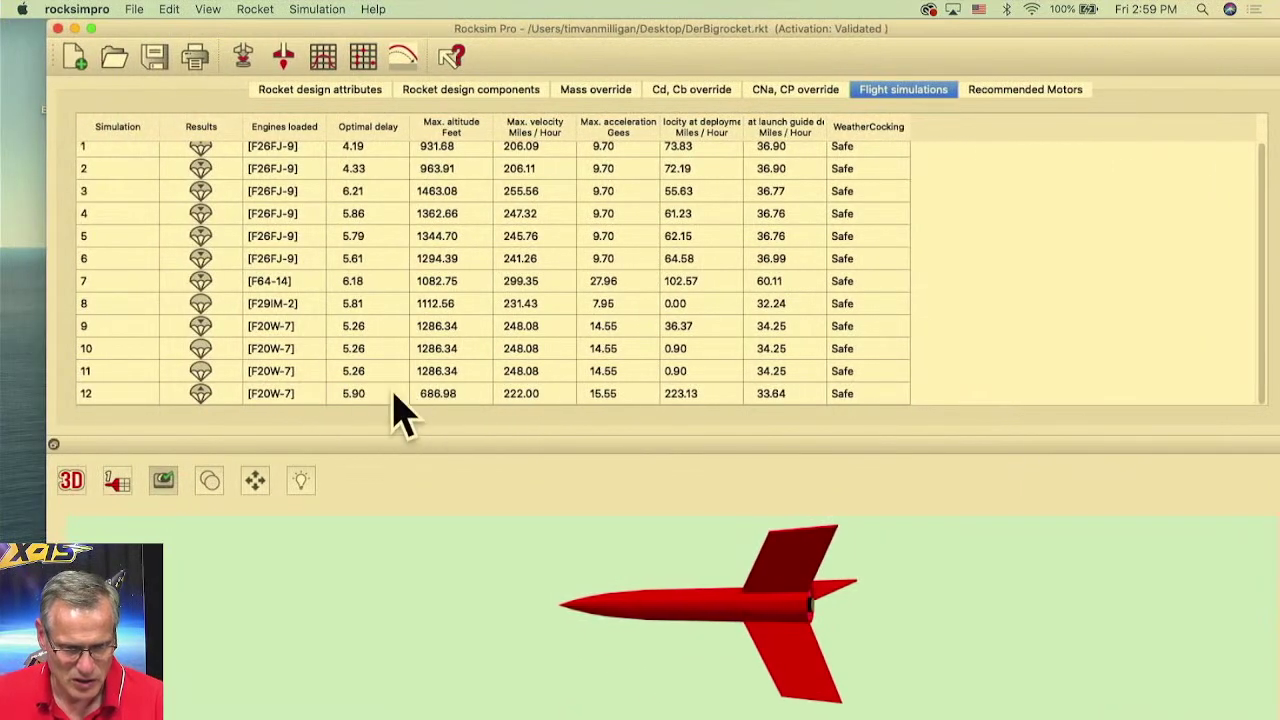
- Create another simulation with the streamer deploying at Apogee, and run it with its 3D flight profile
click(244, 56)
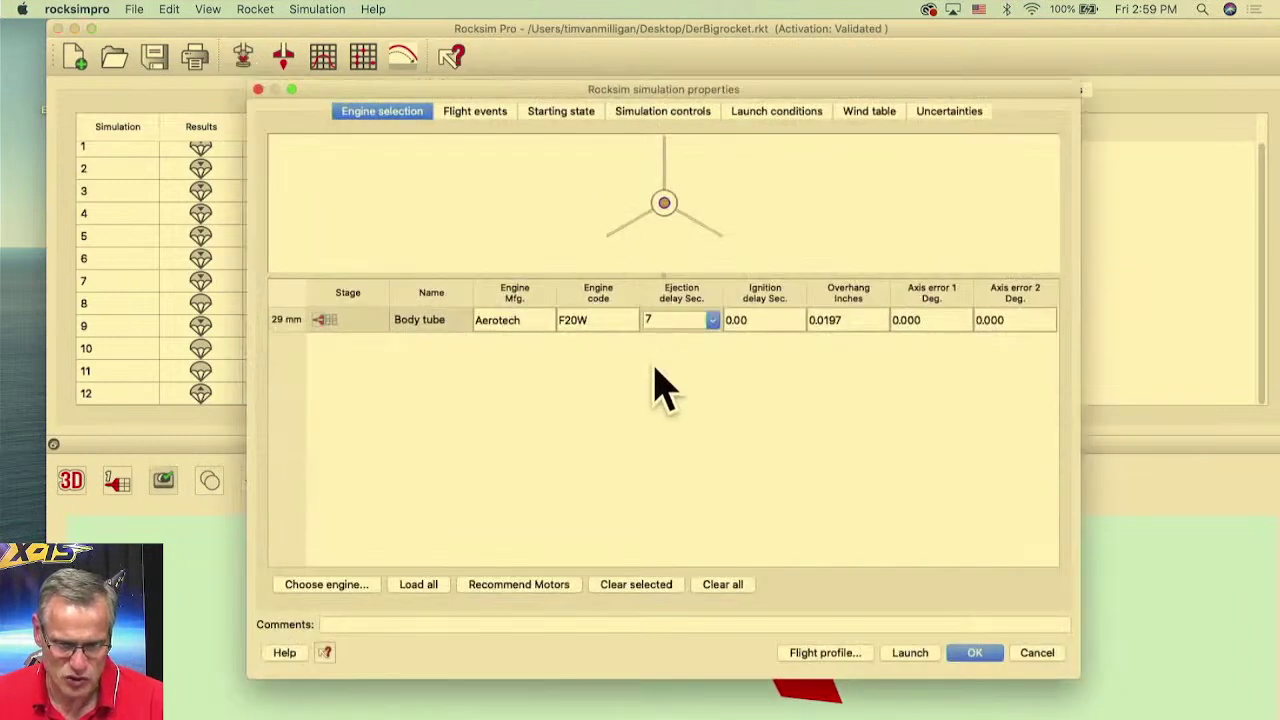
click(474, 114)
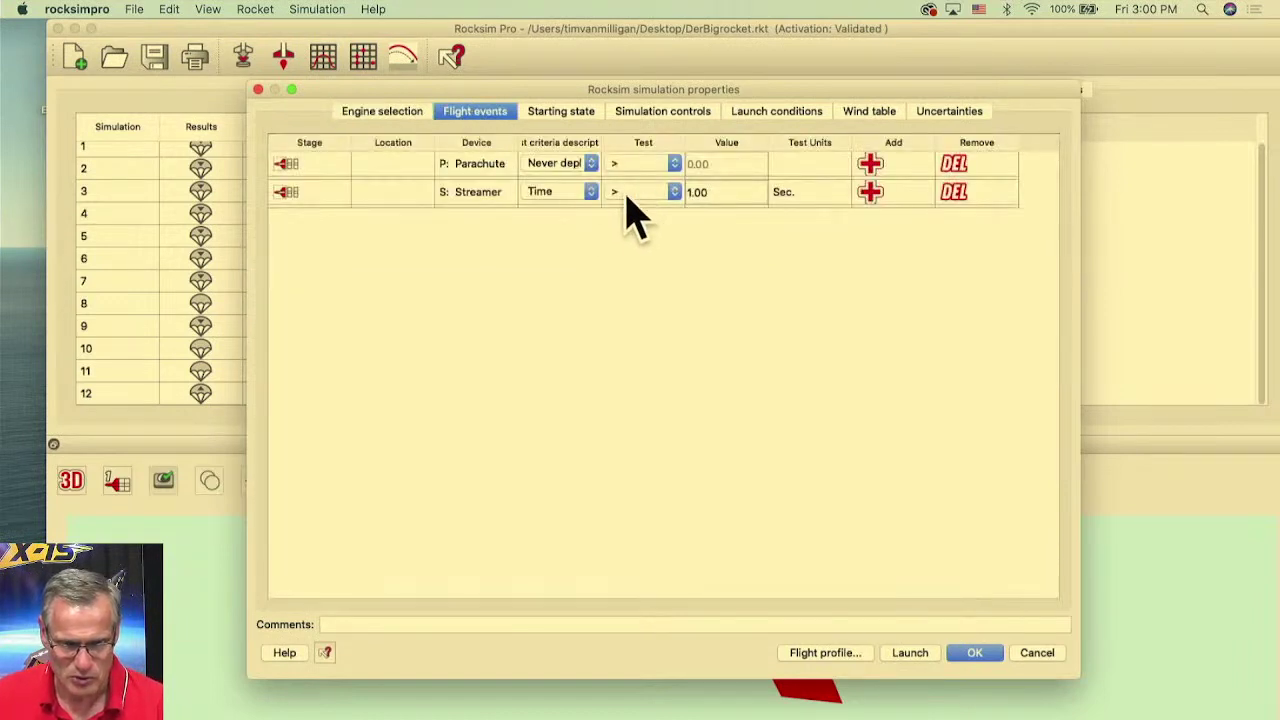
click(596, 193)
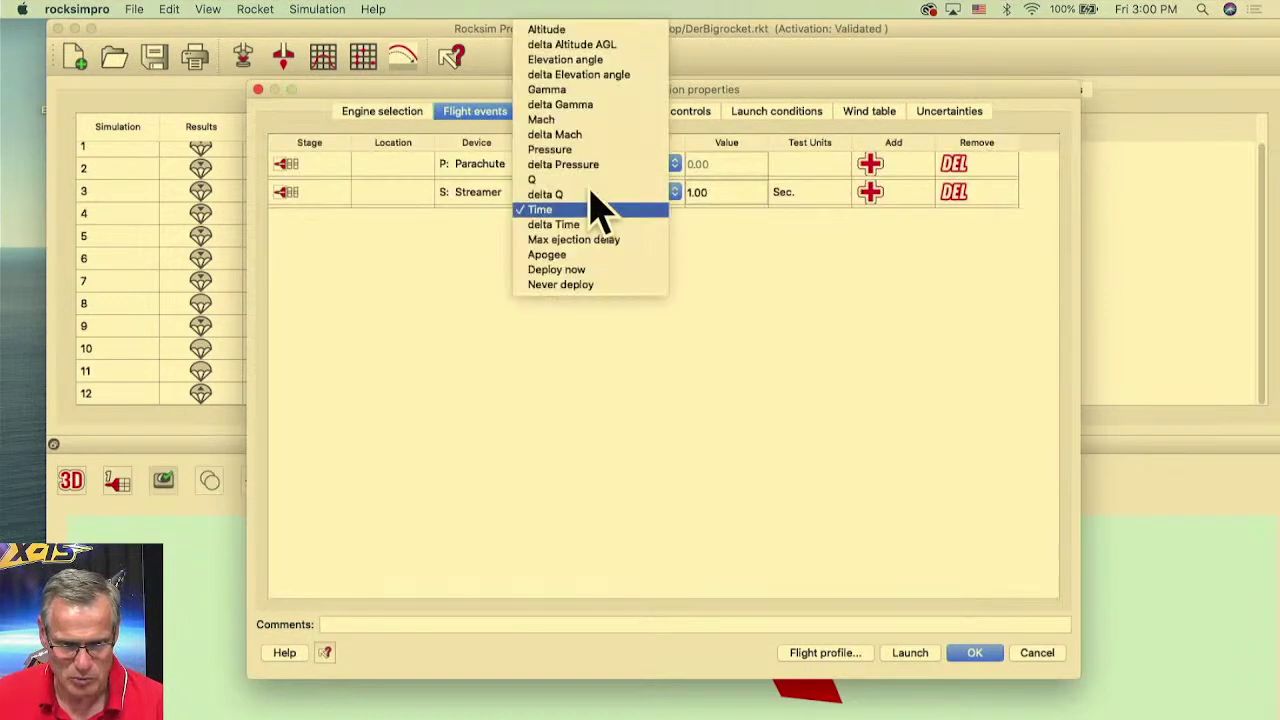
click(562, 254)
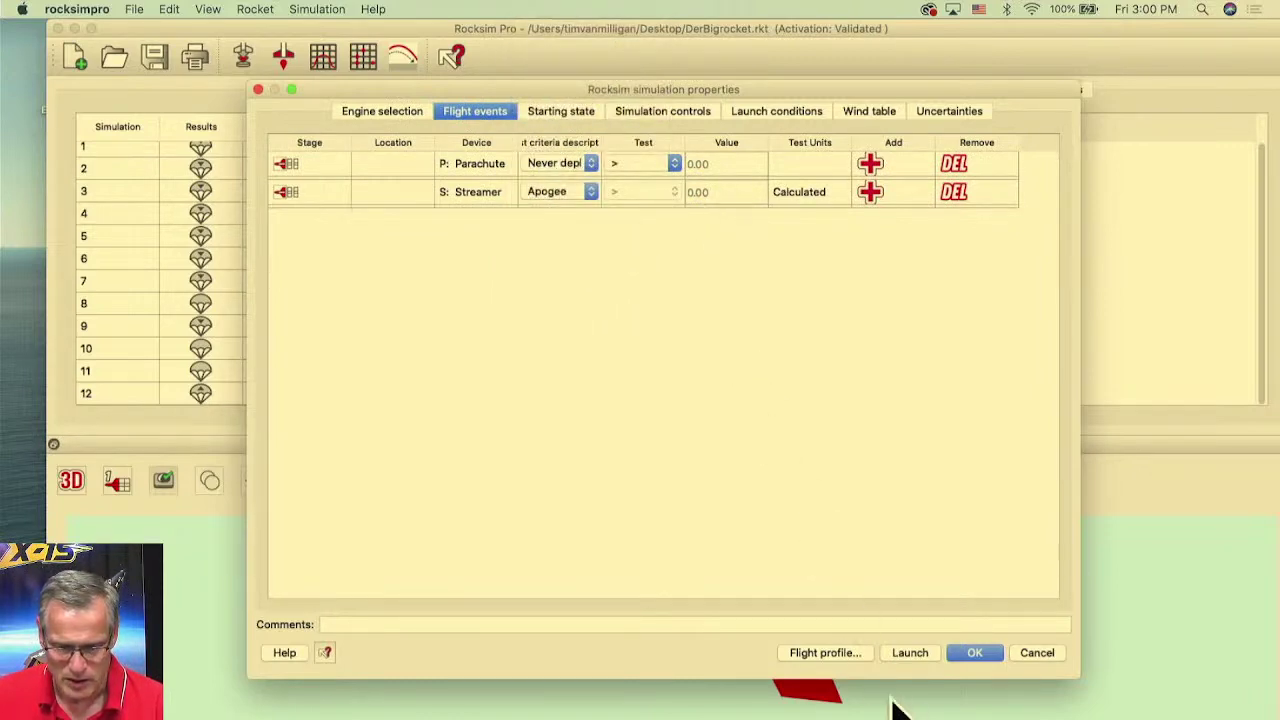
key(Return)
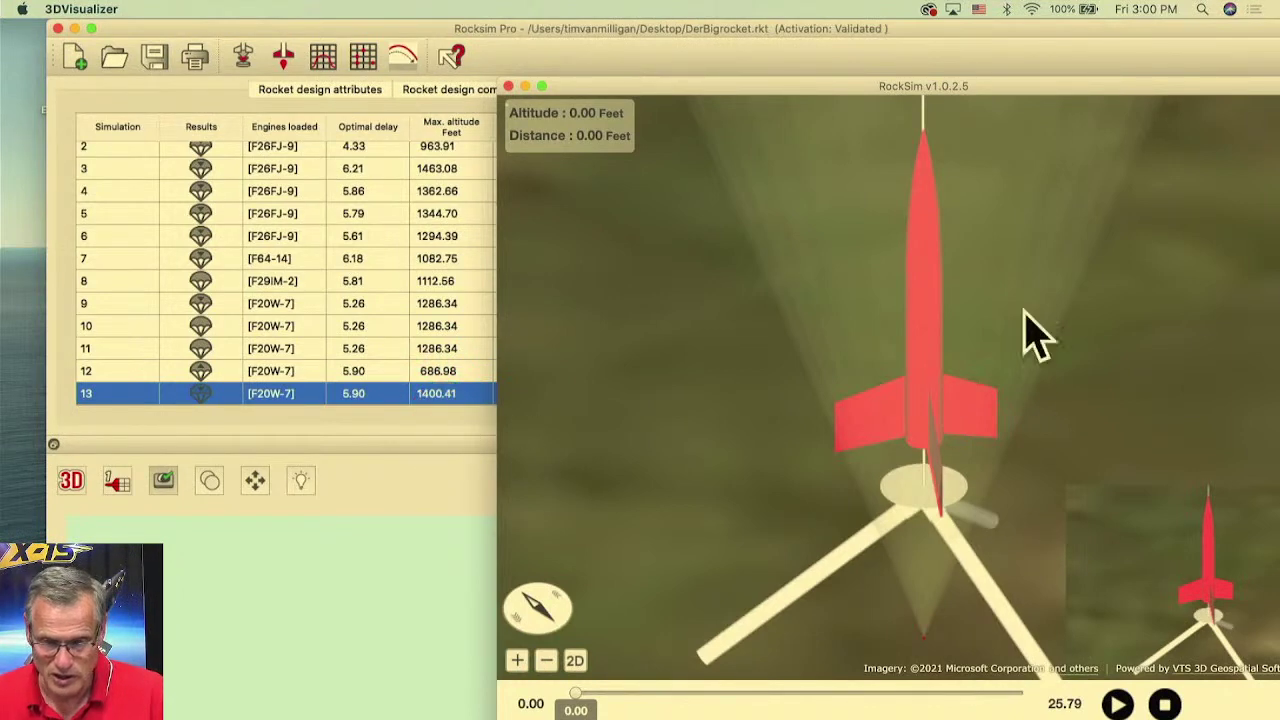
- Play the apogee-deployment 3D flight with the view zoomed out, and pause it at 11.50 seconds
drag(901, 88, 705, 30)
scroll(845, 405, down, 10)
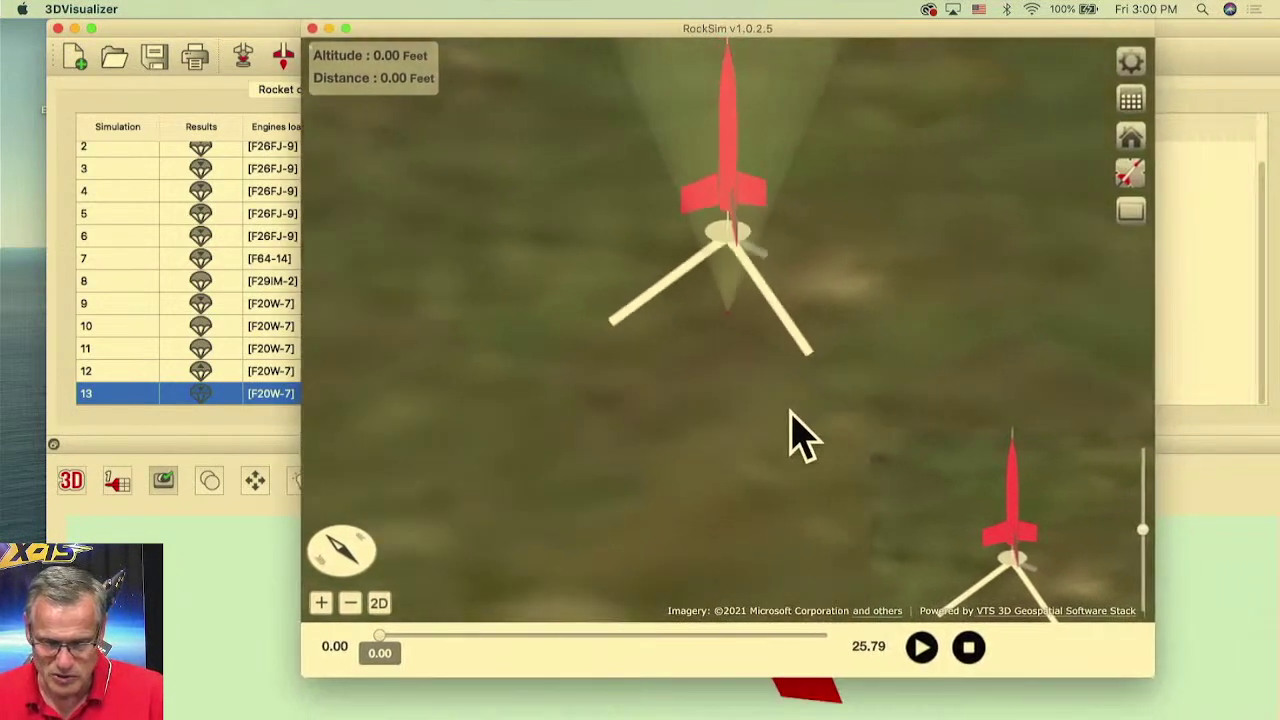
click(922, 647)
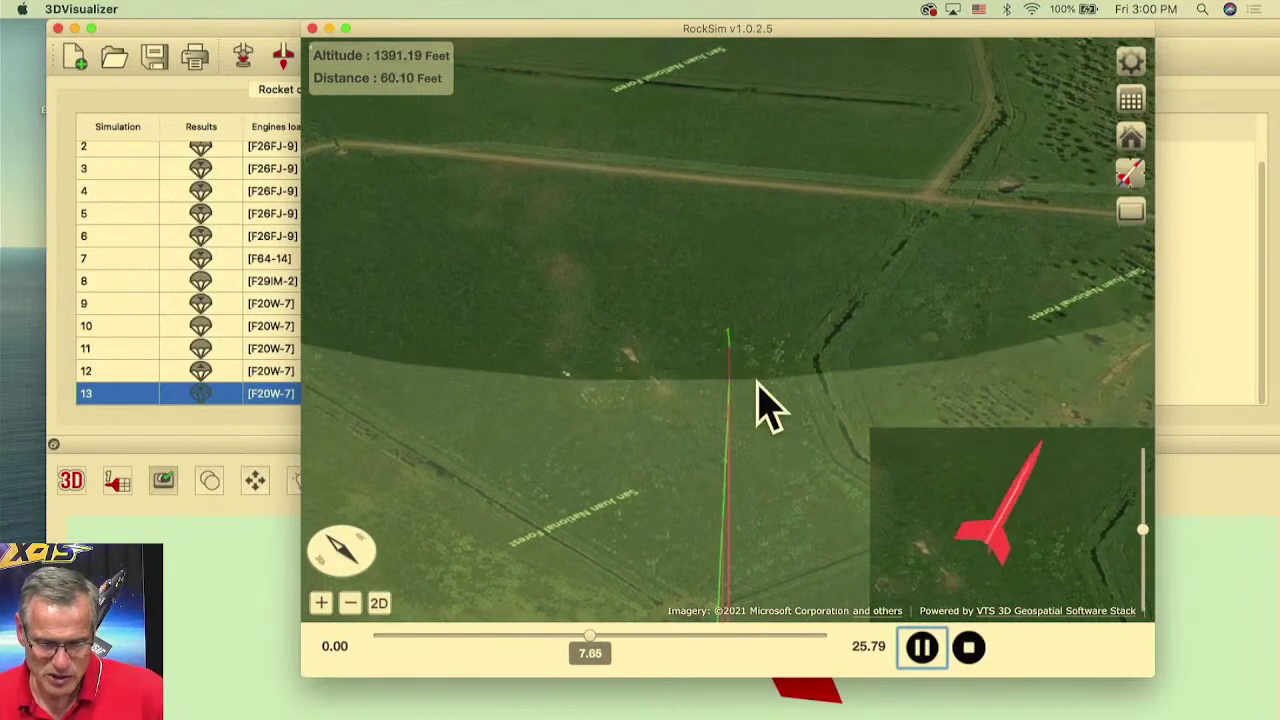
click(921, 647)
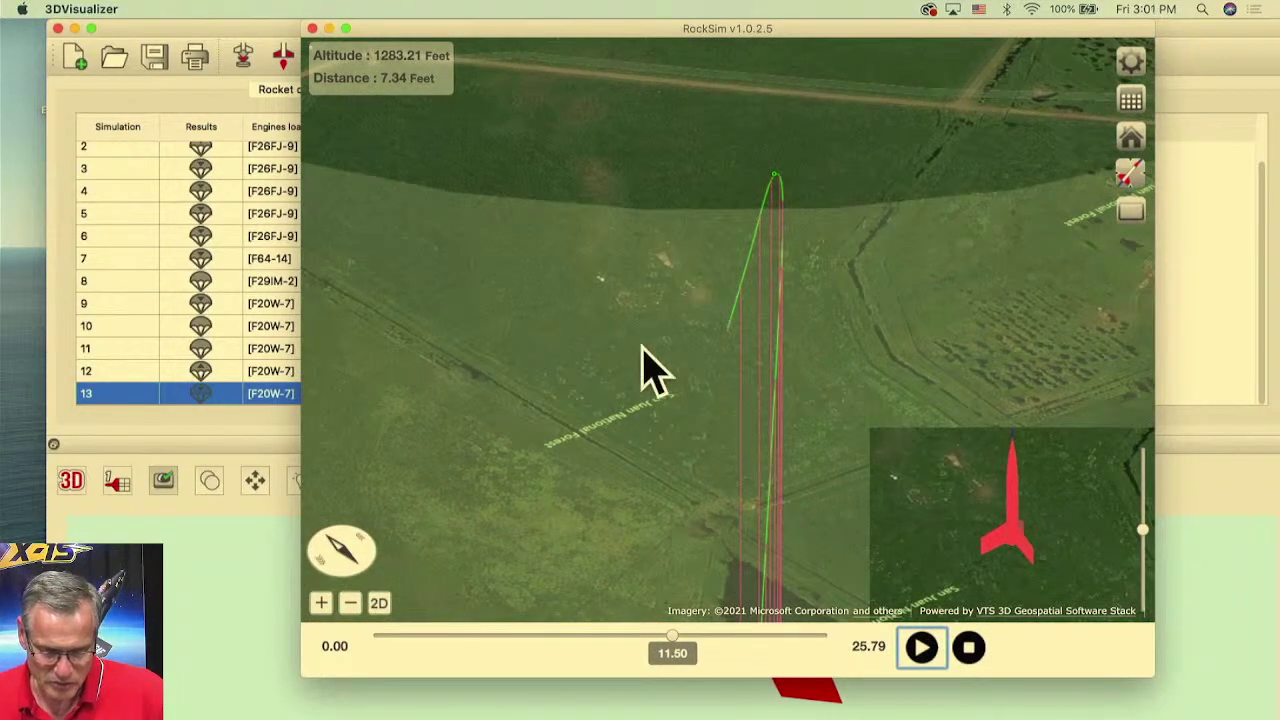
- Inspect the descending rocket up close, and examine the whole flight path from farther away
click(321, 603)
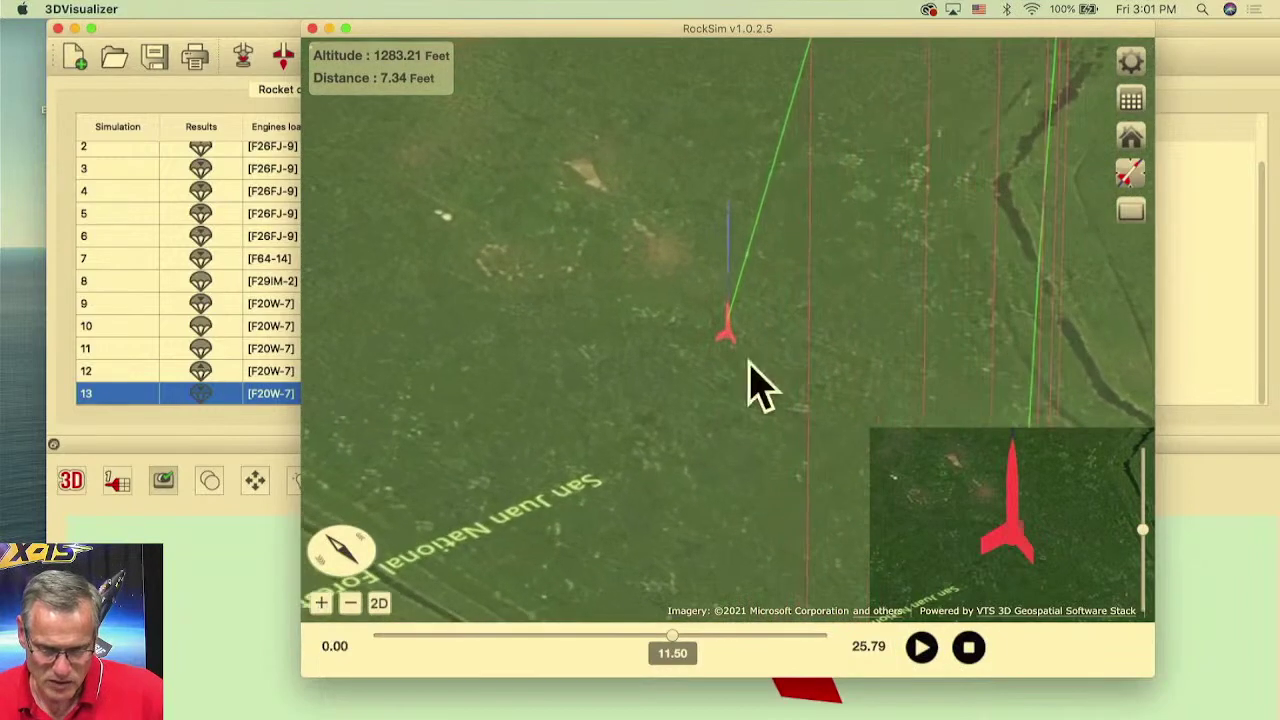
click(350, 603)
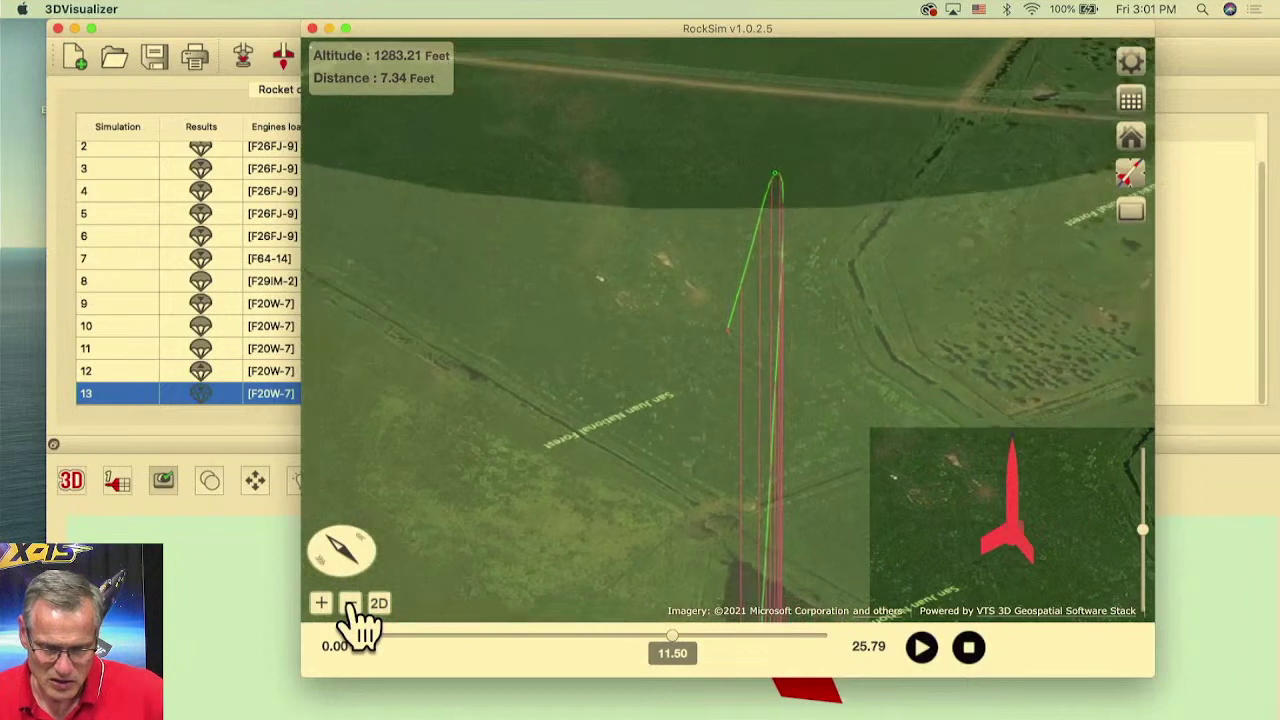
click(350, 603)
click(350, 603)
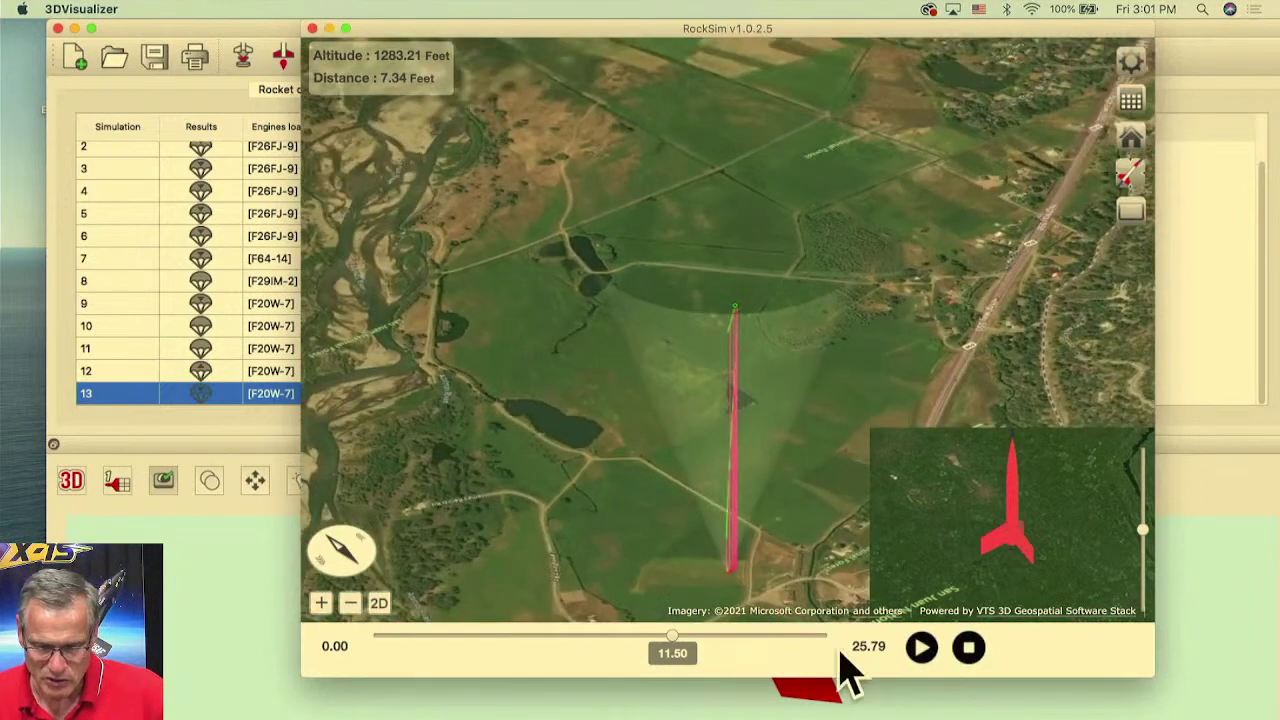
- Resume the 3D flight, view it from a lower angle, stop the playback, and close the flight profile
click(922, 648)
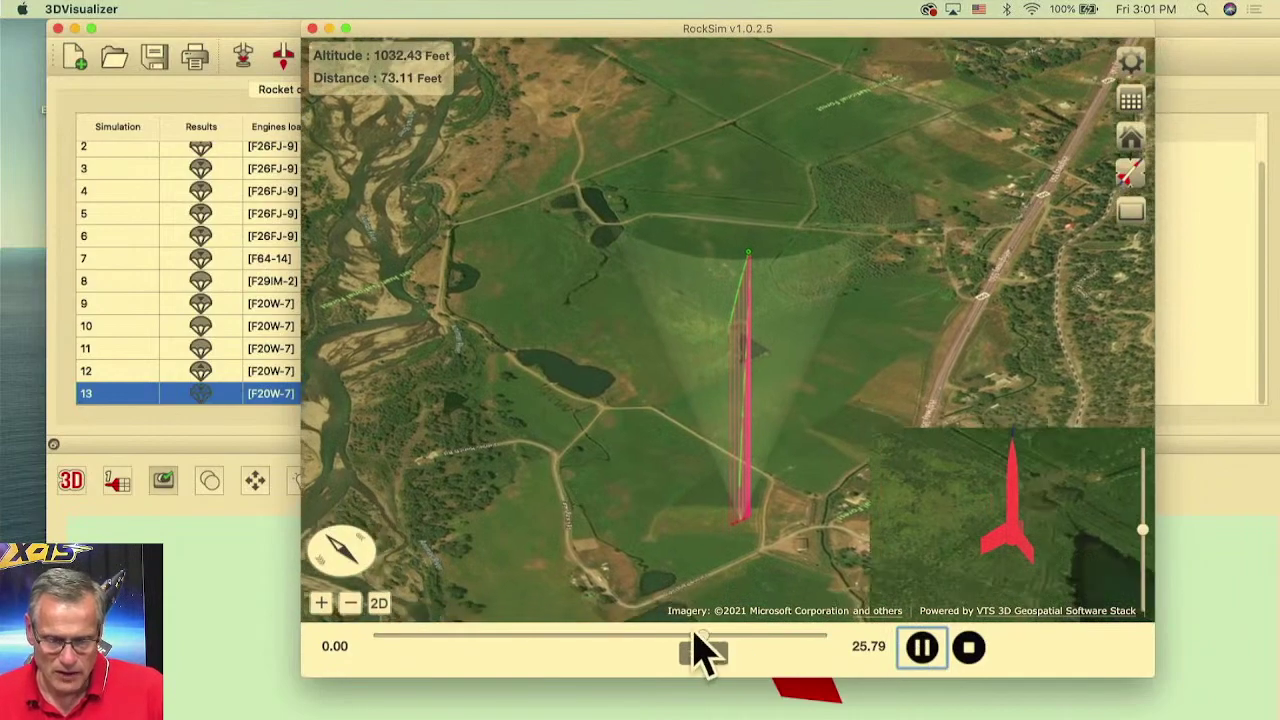
drag(950, 300, 545, 72)
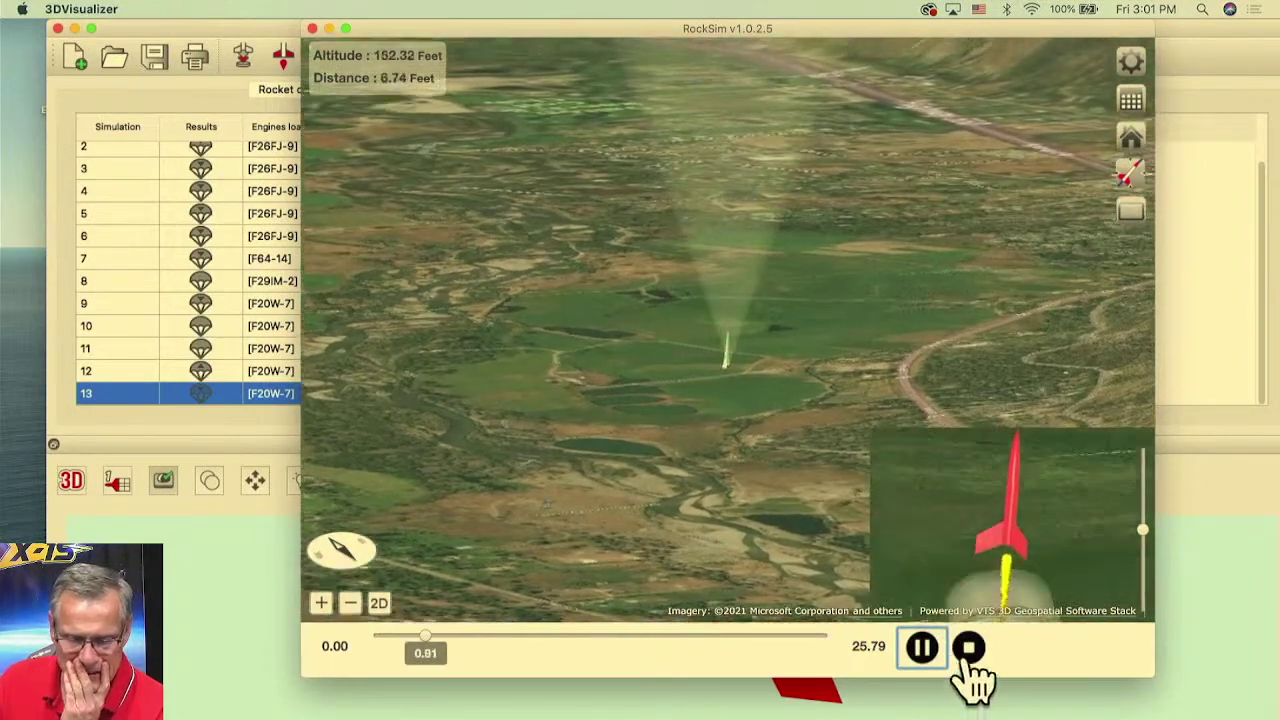
click(968, 648)
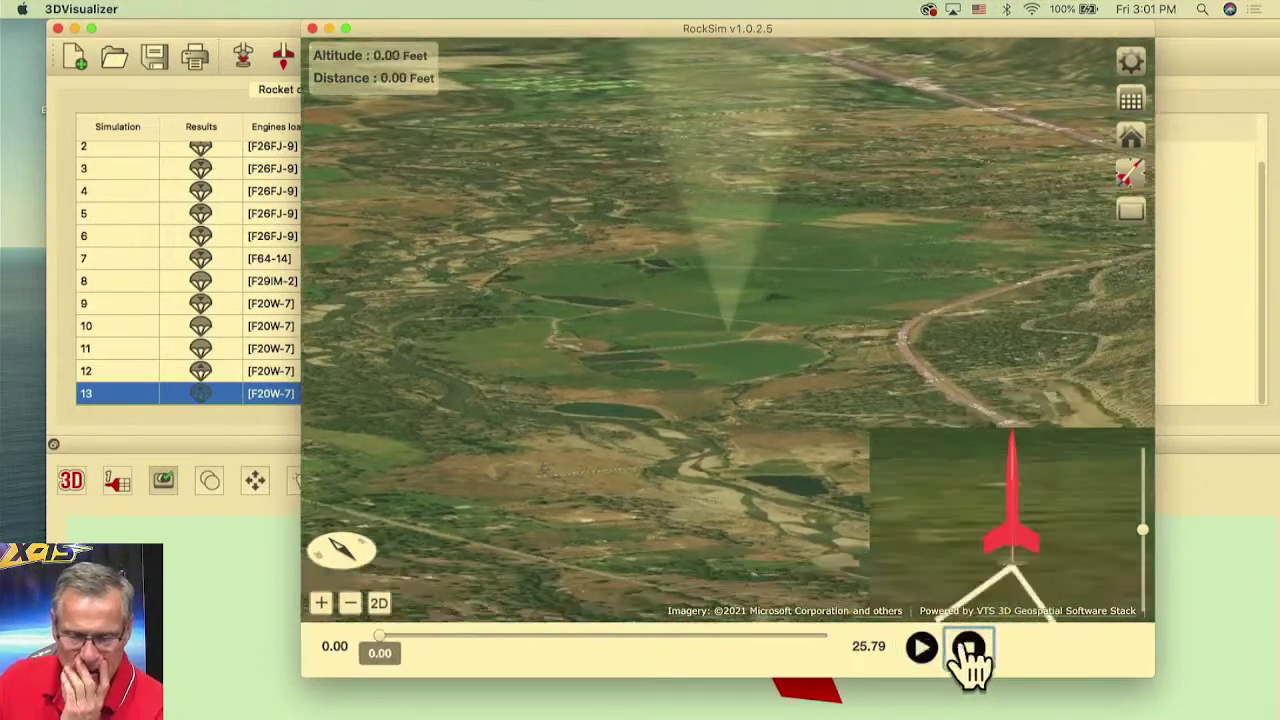
click(312, 28)
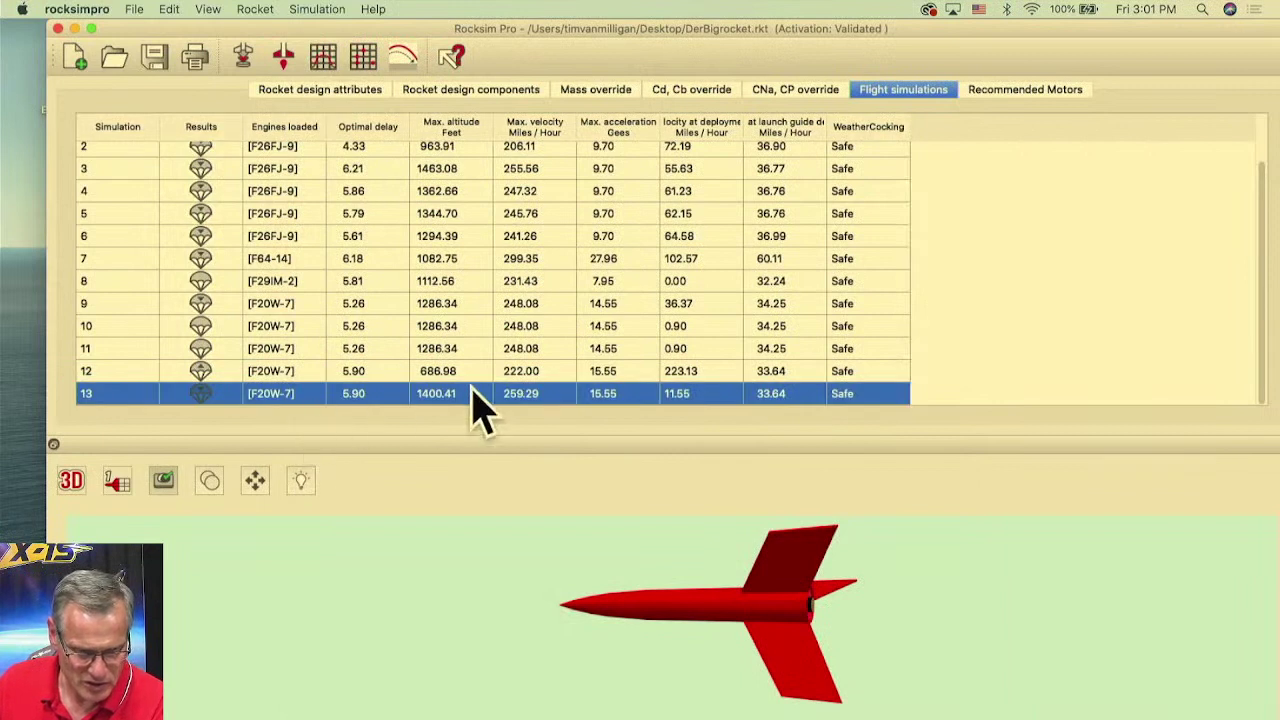
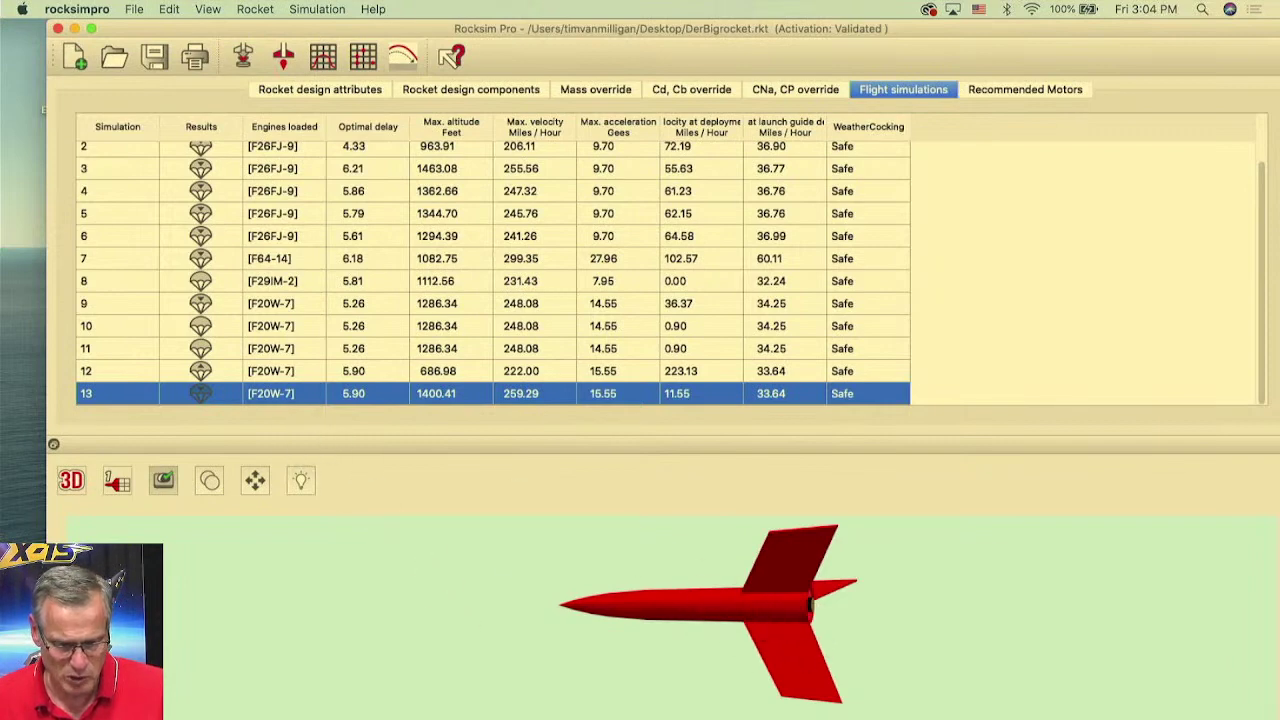
- Switch to Safari, search the Apogee Components site for "24mm adap", and open the AeroPack 24/29mm Motor Adapter product page
key(super+Tab)
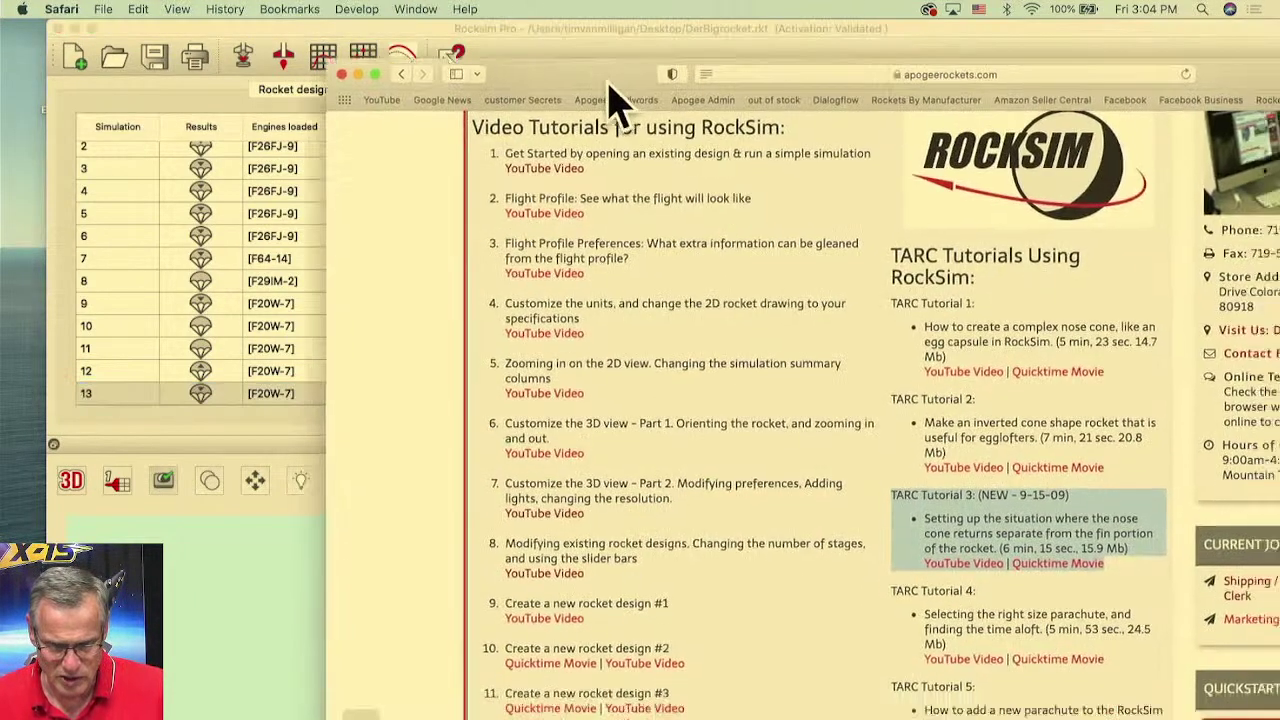
scroll(585, 170, up, 5)
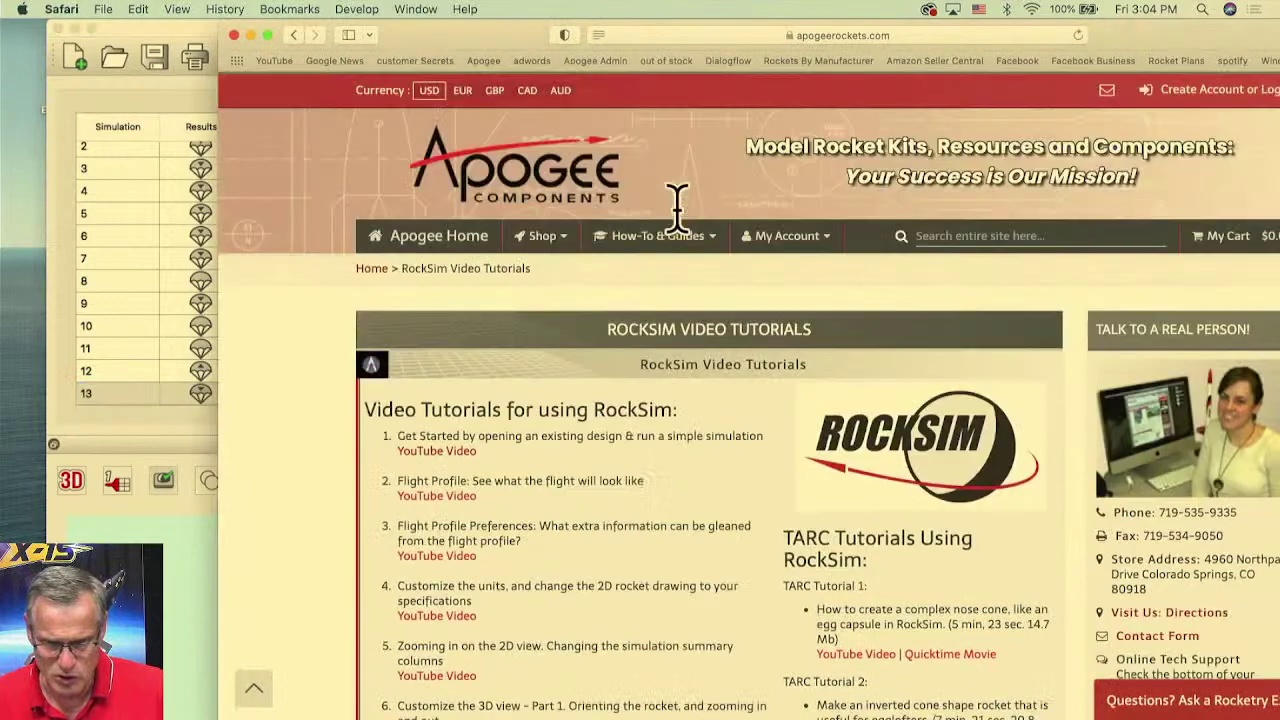
click(937, 237)
text(24)
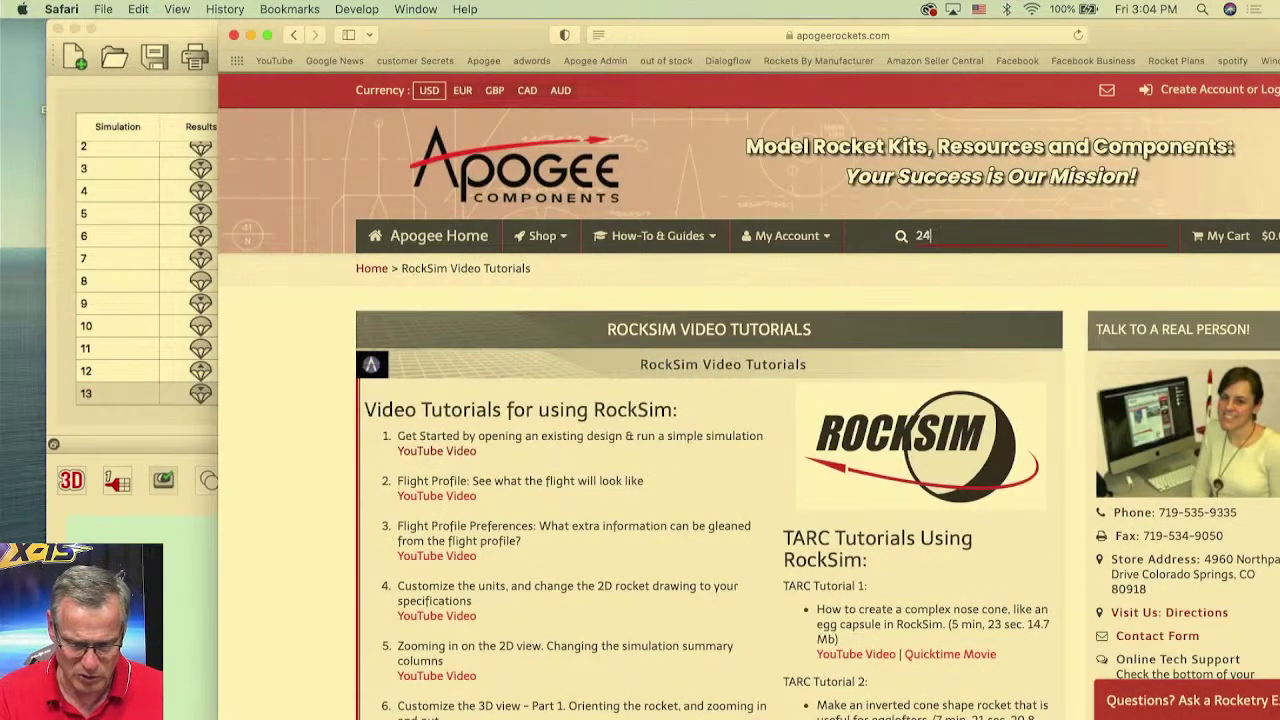
text(mm ad)
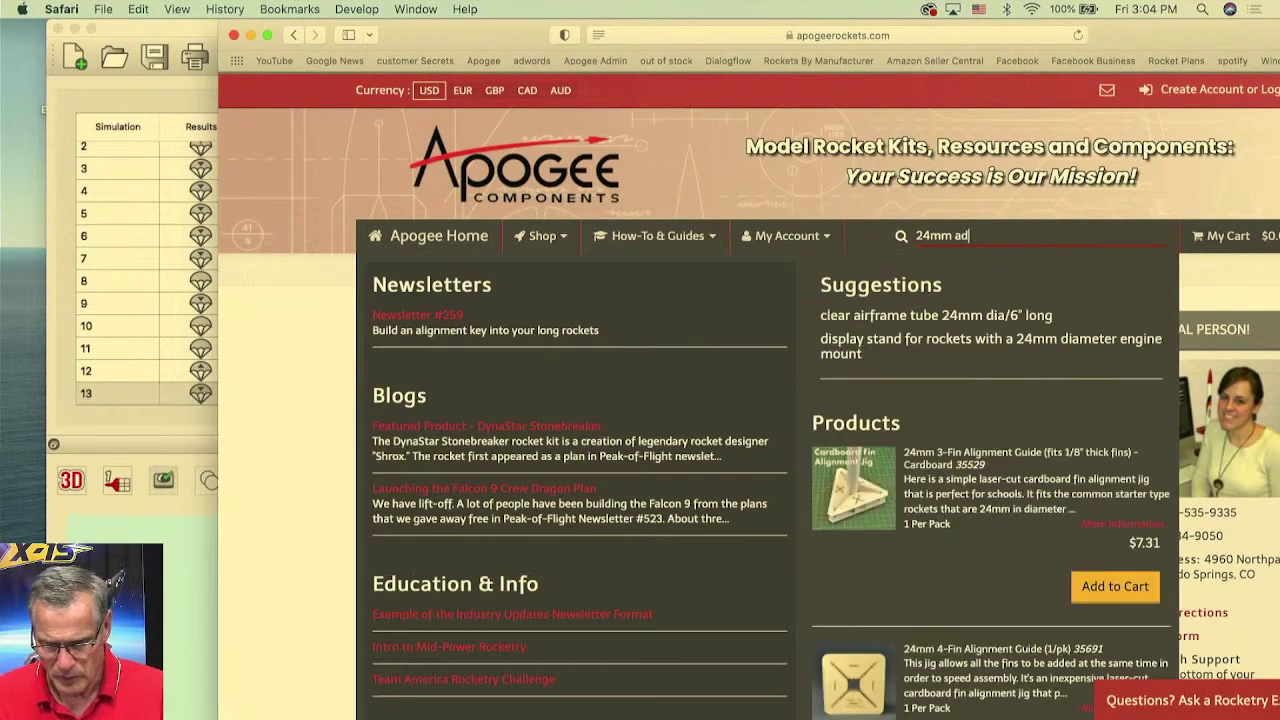
text(ap)
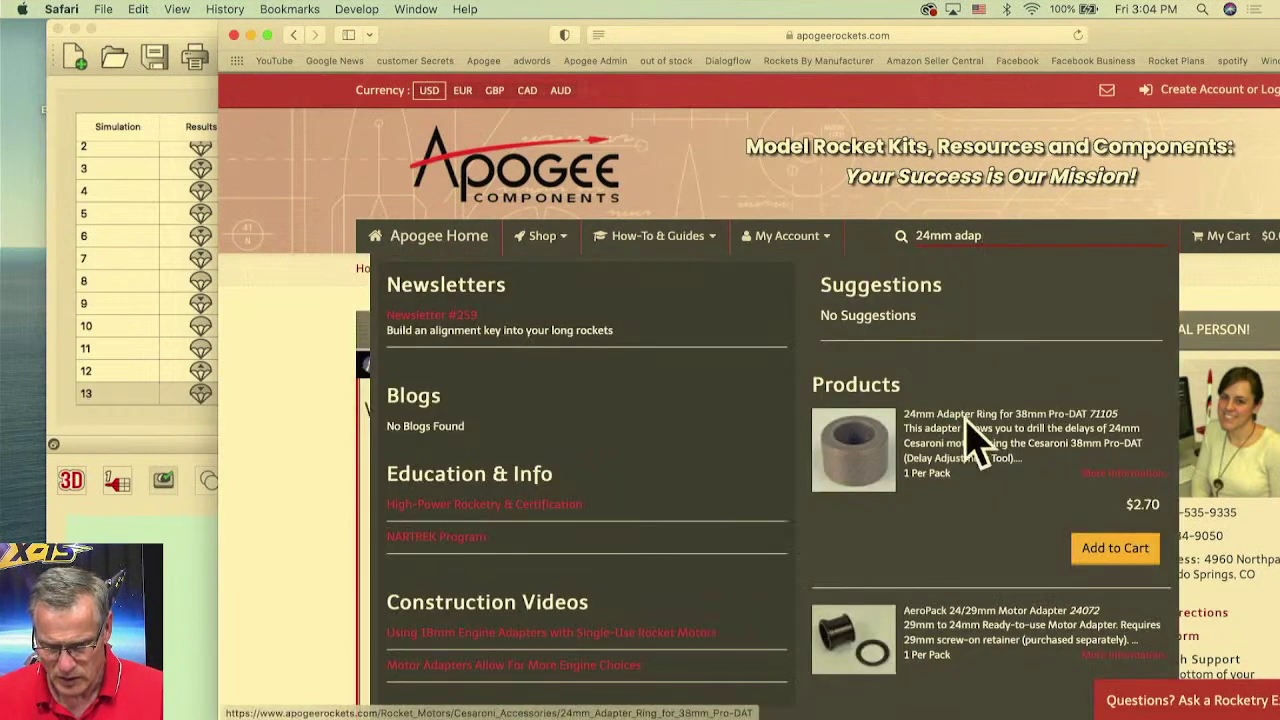
click(870, 642)
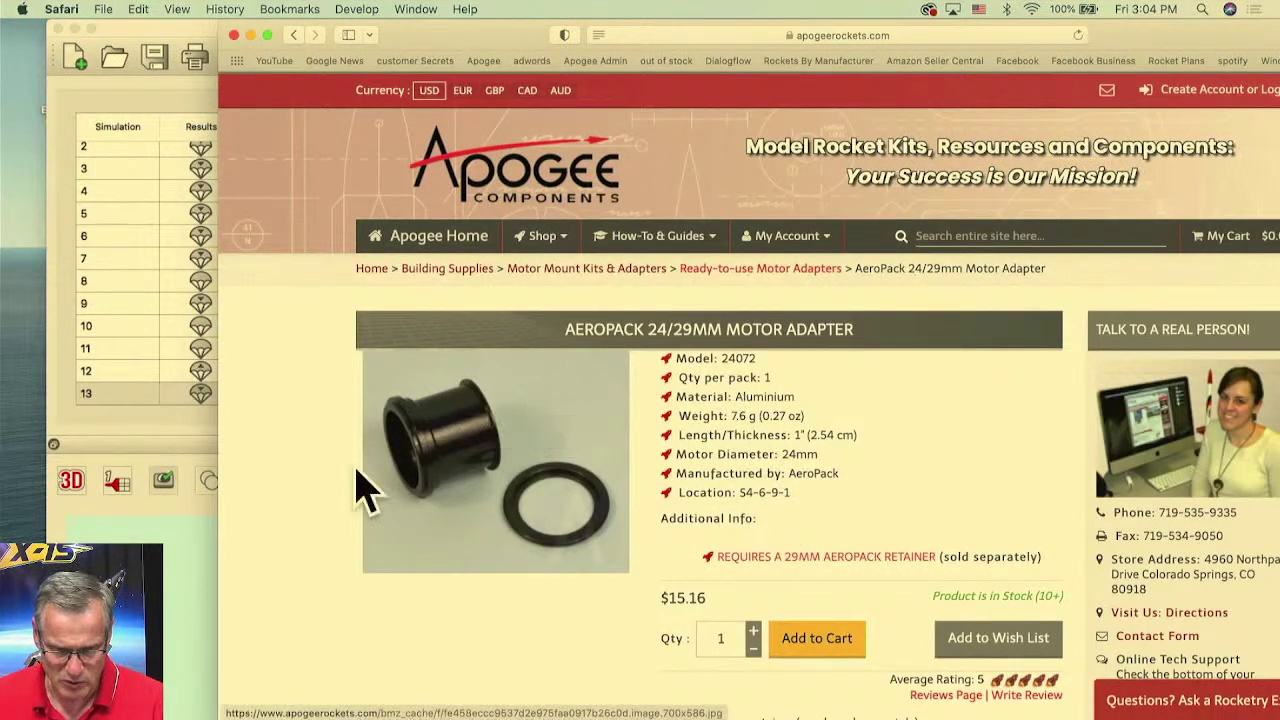
- Return to RockSim Pro and change the rocket display from 3D to the 2D side view
click(110, 440)
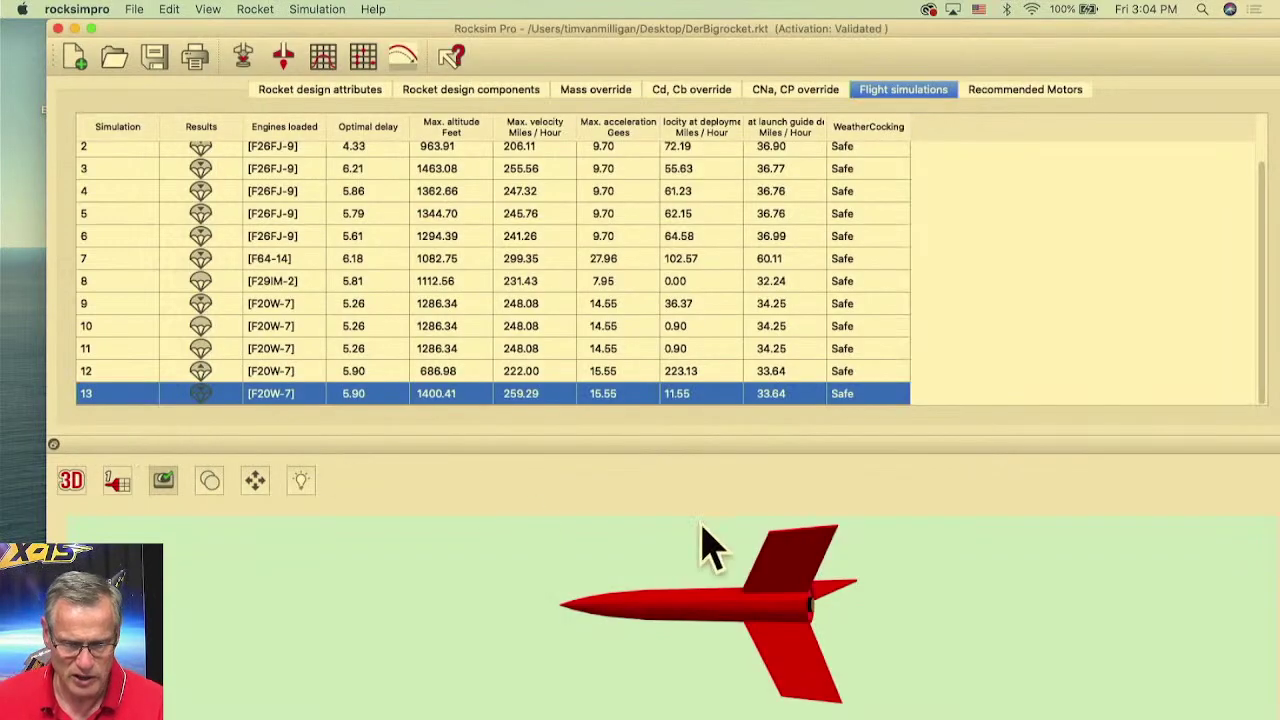
click(75, 490)
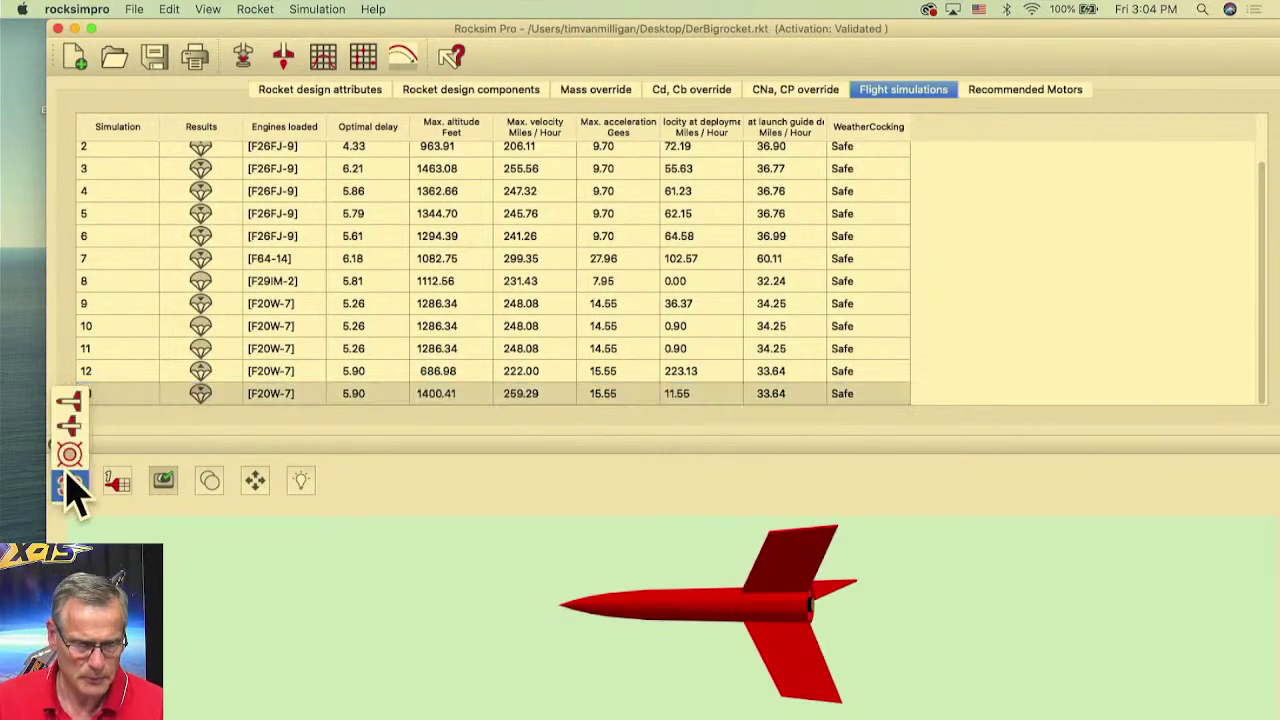
click(71, 423)
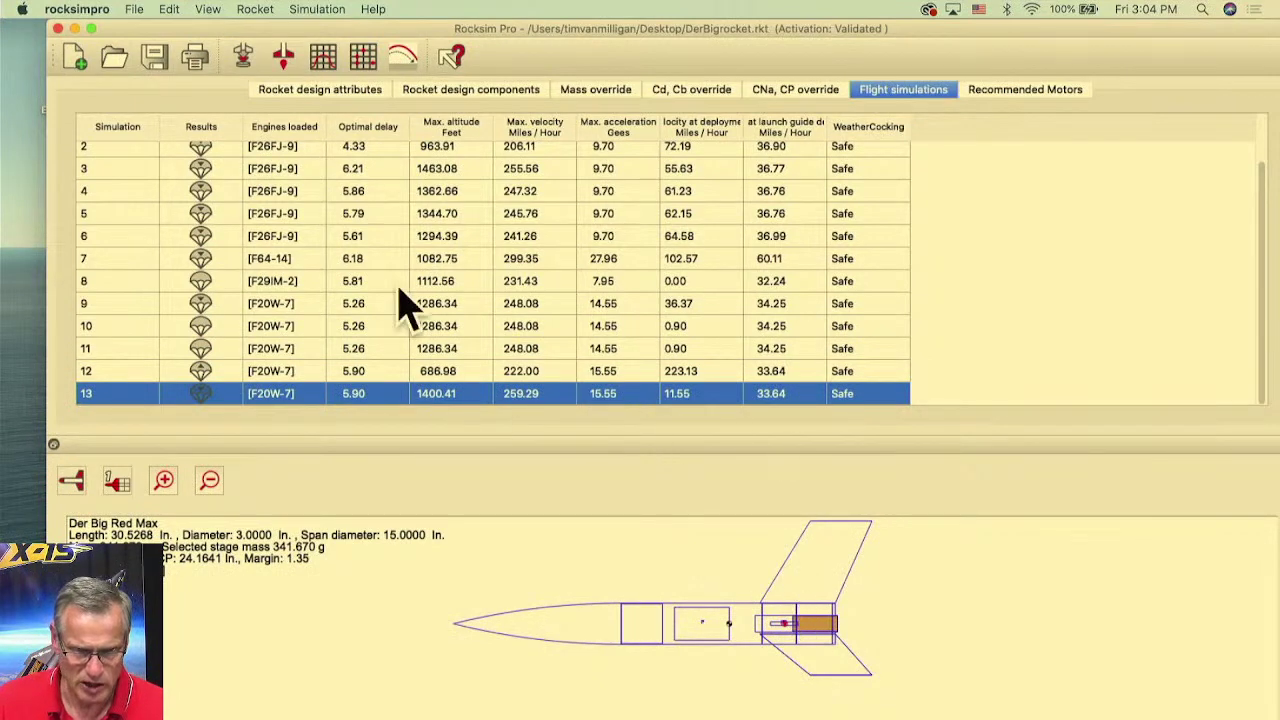
- Open engine selection for a new simulation and filter for engines that match the mount diameter or are smaller
click(245, 65)
click(347, 586)
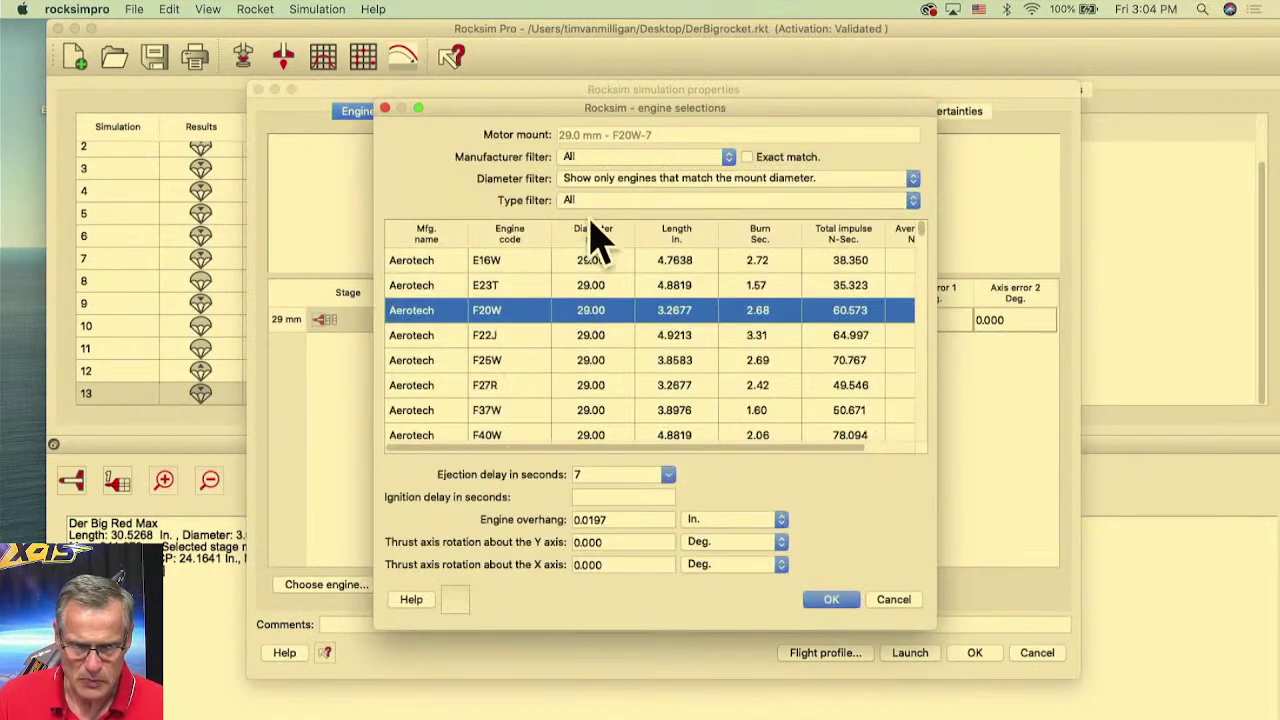
mouse_move(920, 230)
mouse_down()
mouse_move(929, 277)
mouse_move(914, 232)
mouse_up()
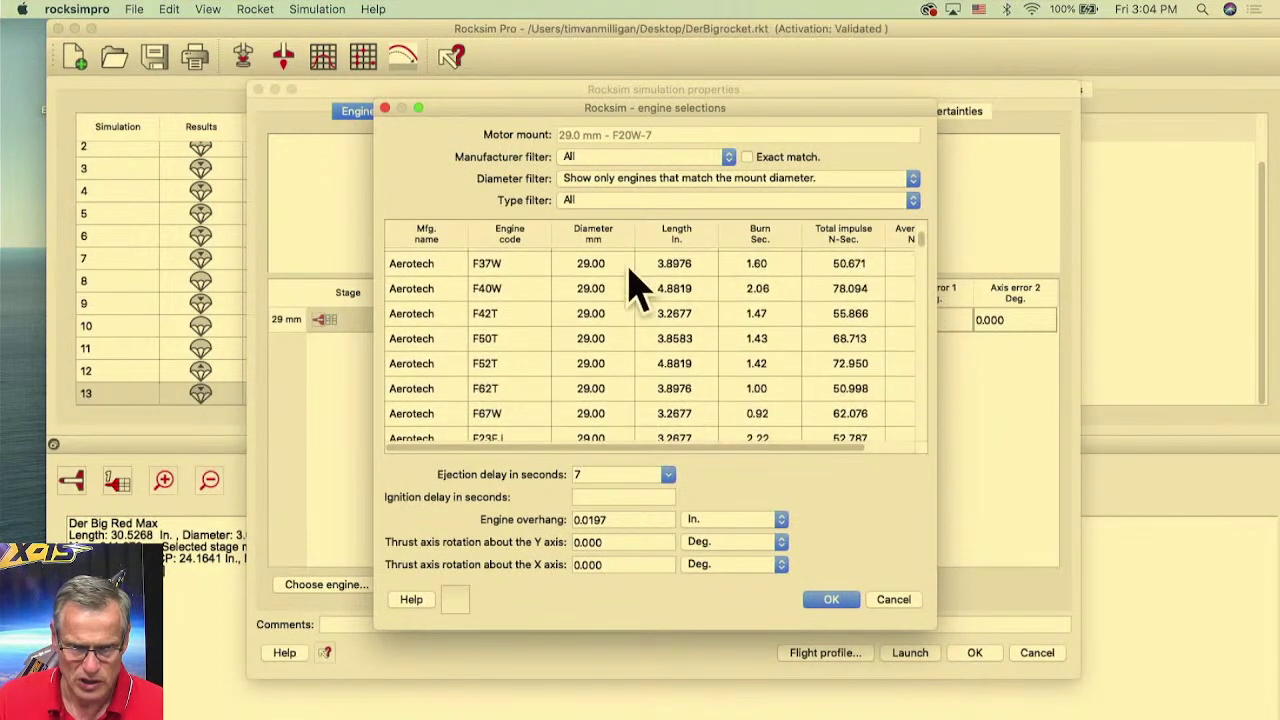
click(586, 180)
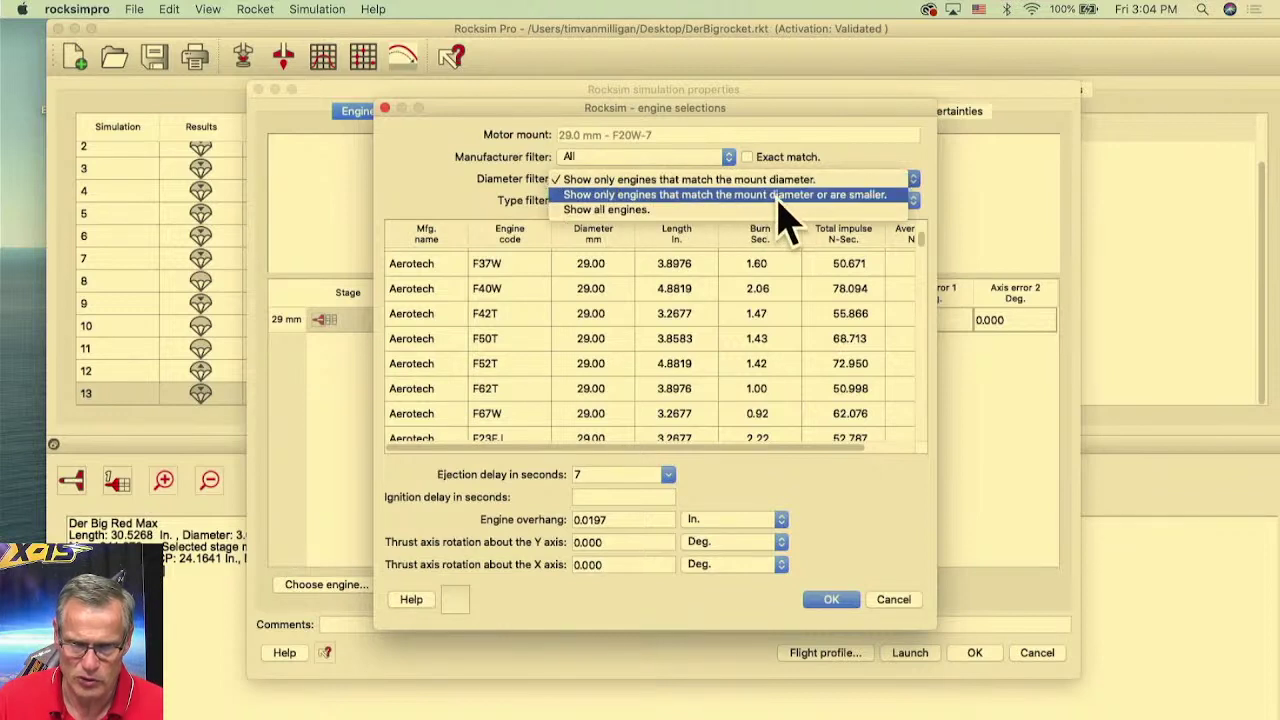
click(860, 195)
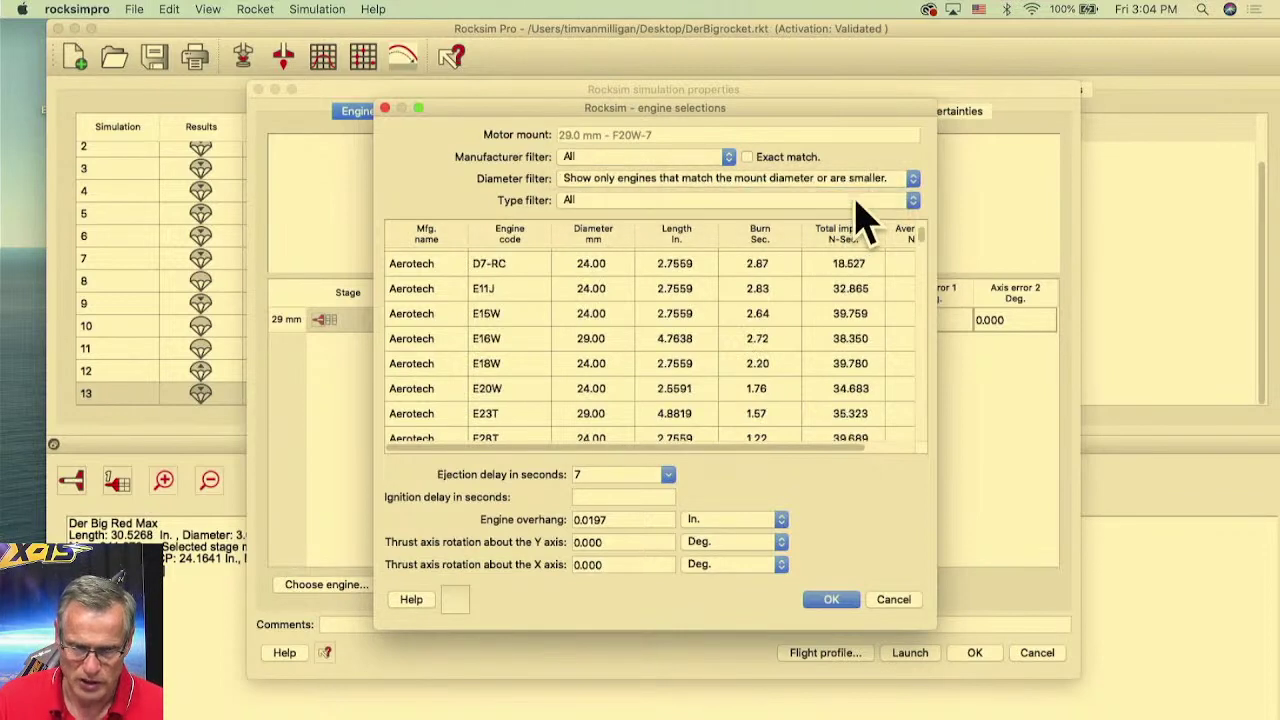
- Load the Aerotech E18W engine with an 8-second ejection delay and accept the simulation properties
click(594, 367)
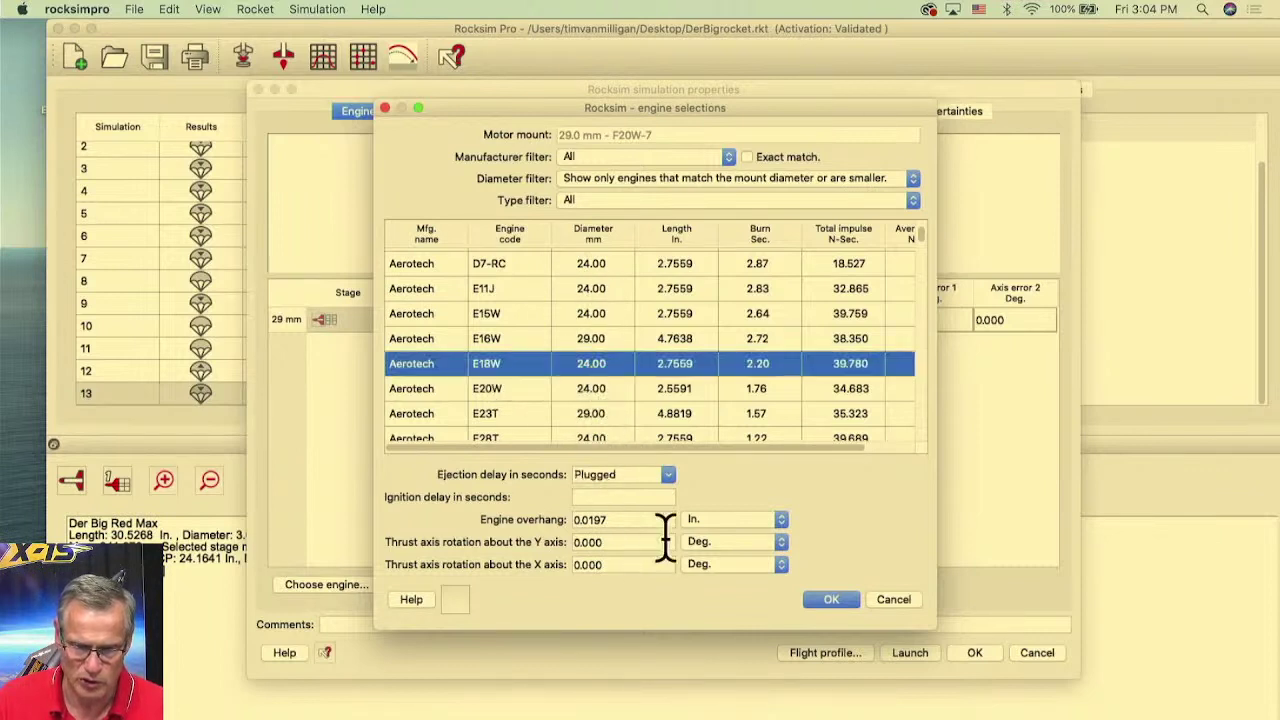
click(666, 476)
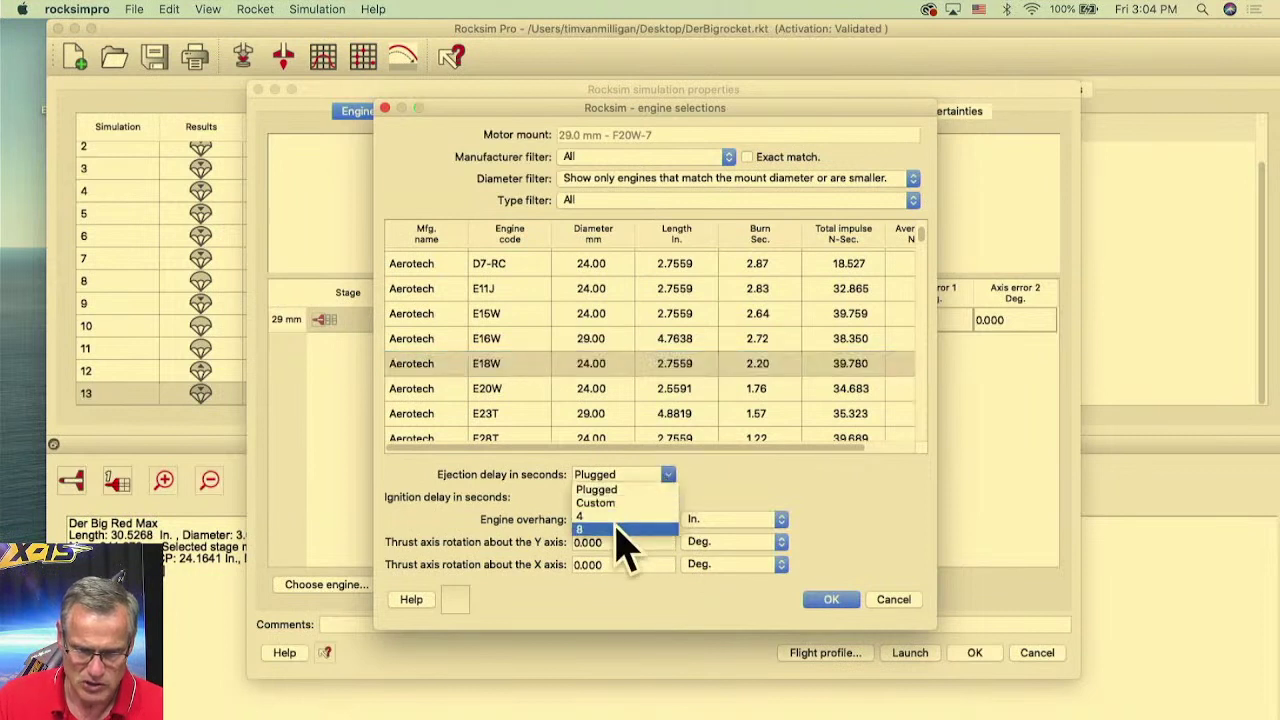
click(617, 530)
click(831, 599)
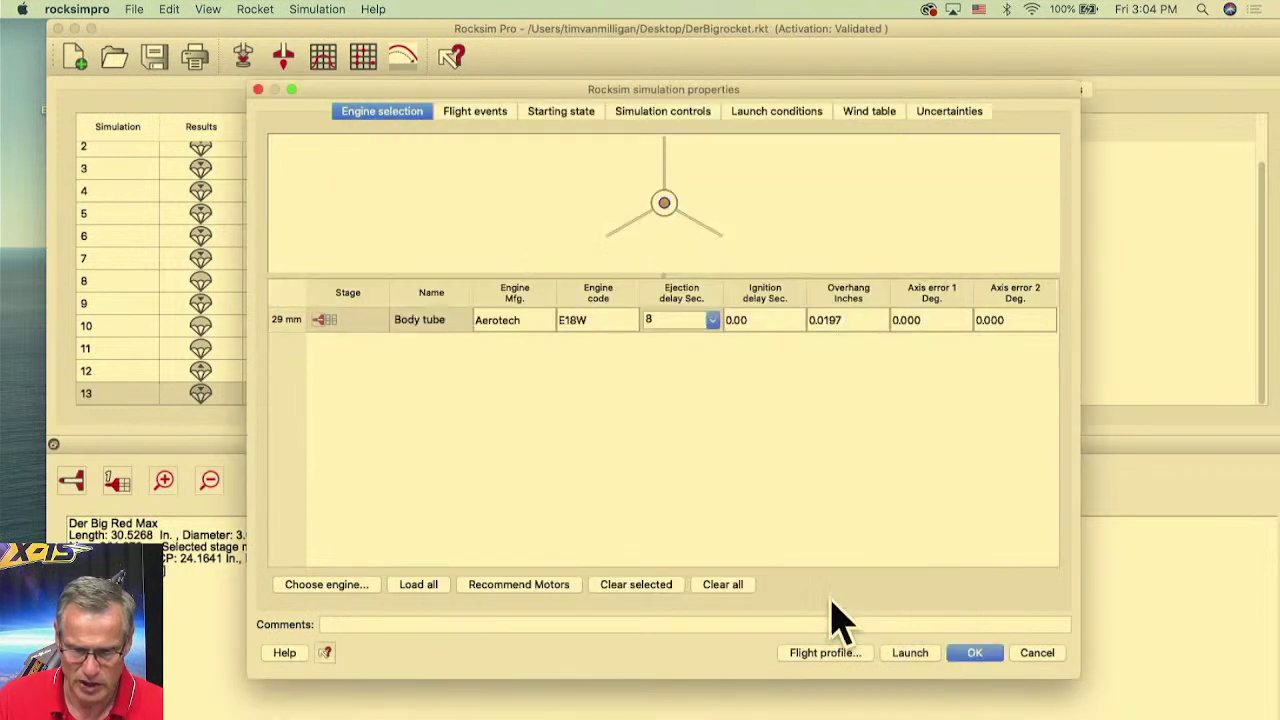
click(980, 652)
- Examine the loaded 24 mm engine inside the motor mount in the 2D side view
scroll(845, 650, up, 3)
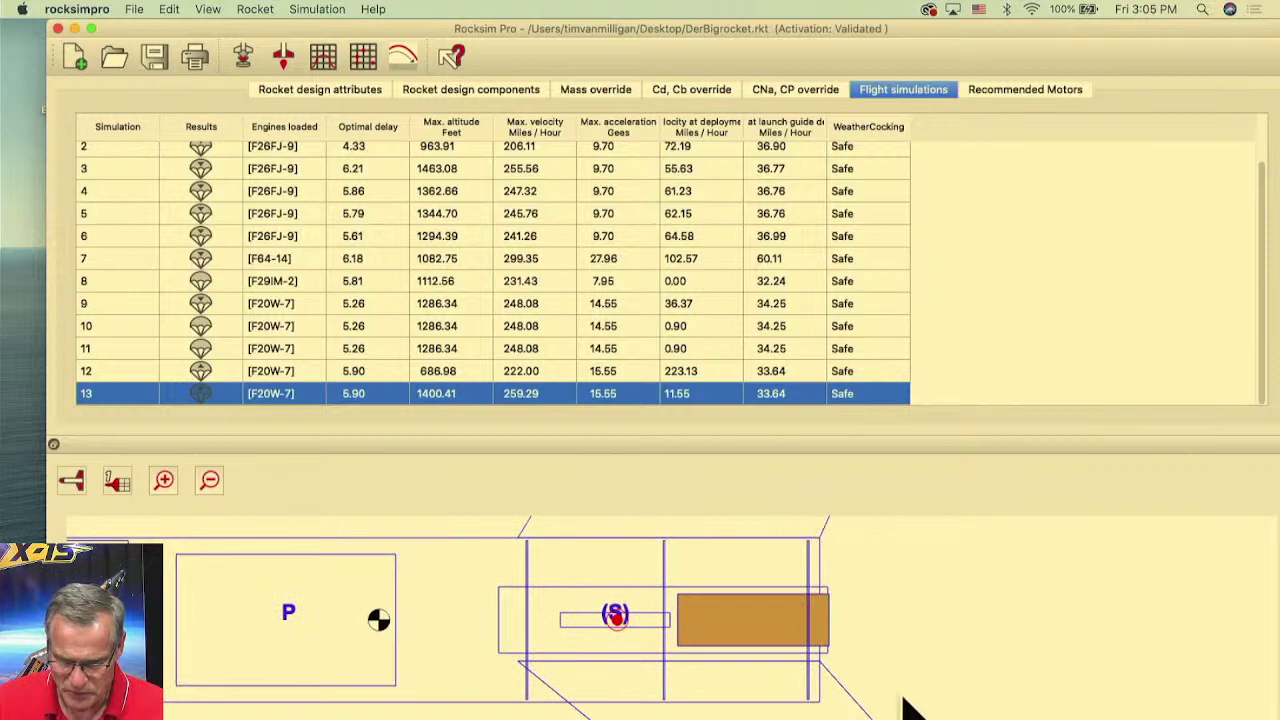
scroll(600, 615, down, 2)
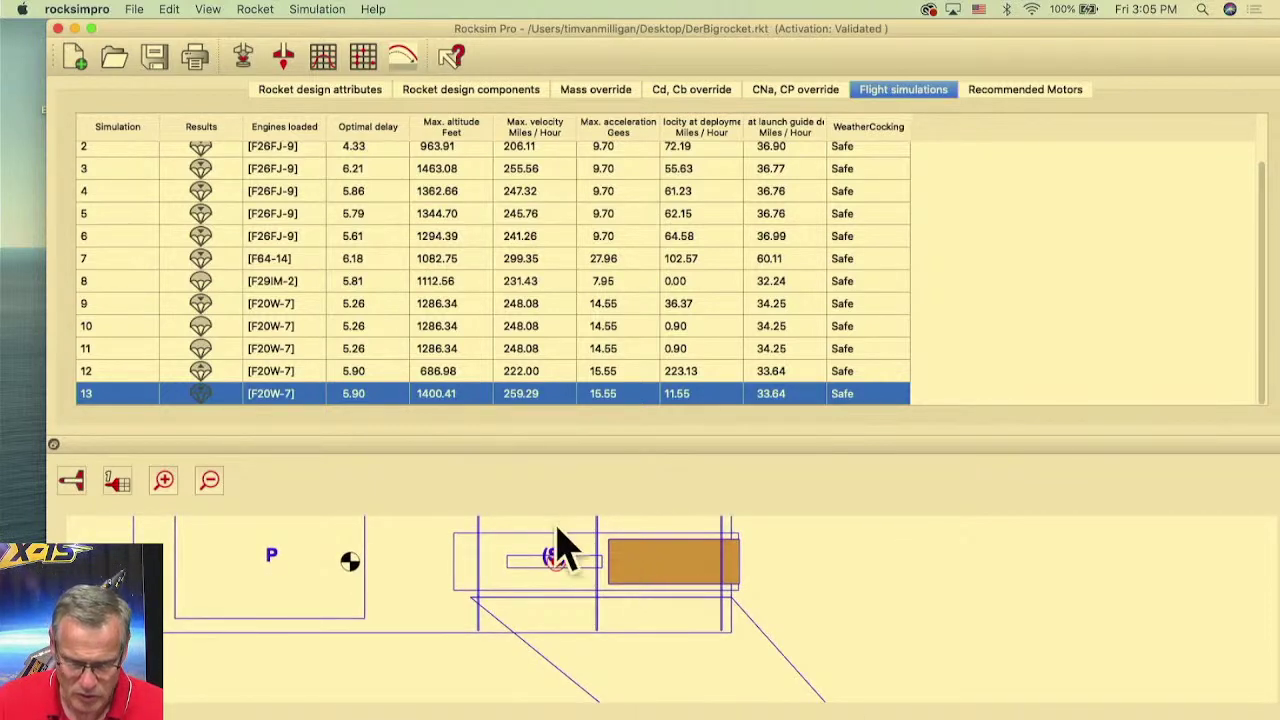
click(560, 558)
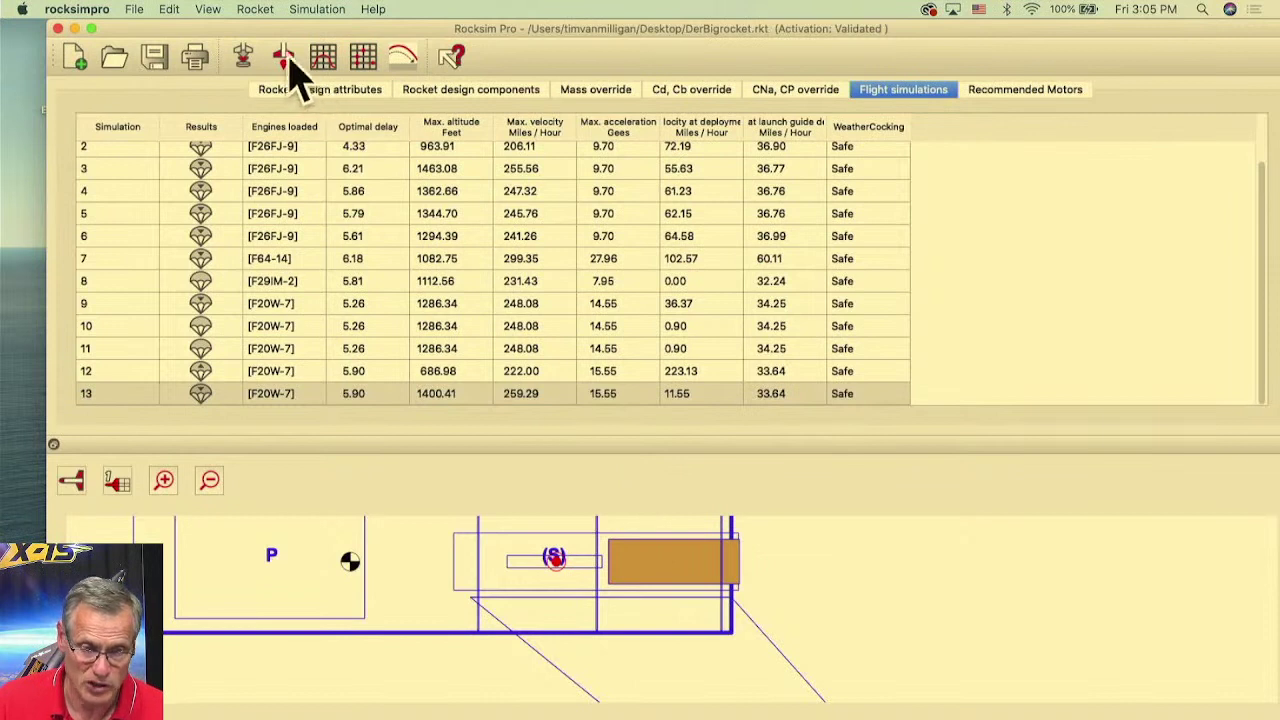
- Add a custom mass object named "Adapter mass" weighing 7.6 g to the main body tube
click(447, 92)
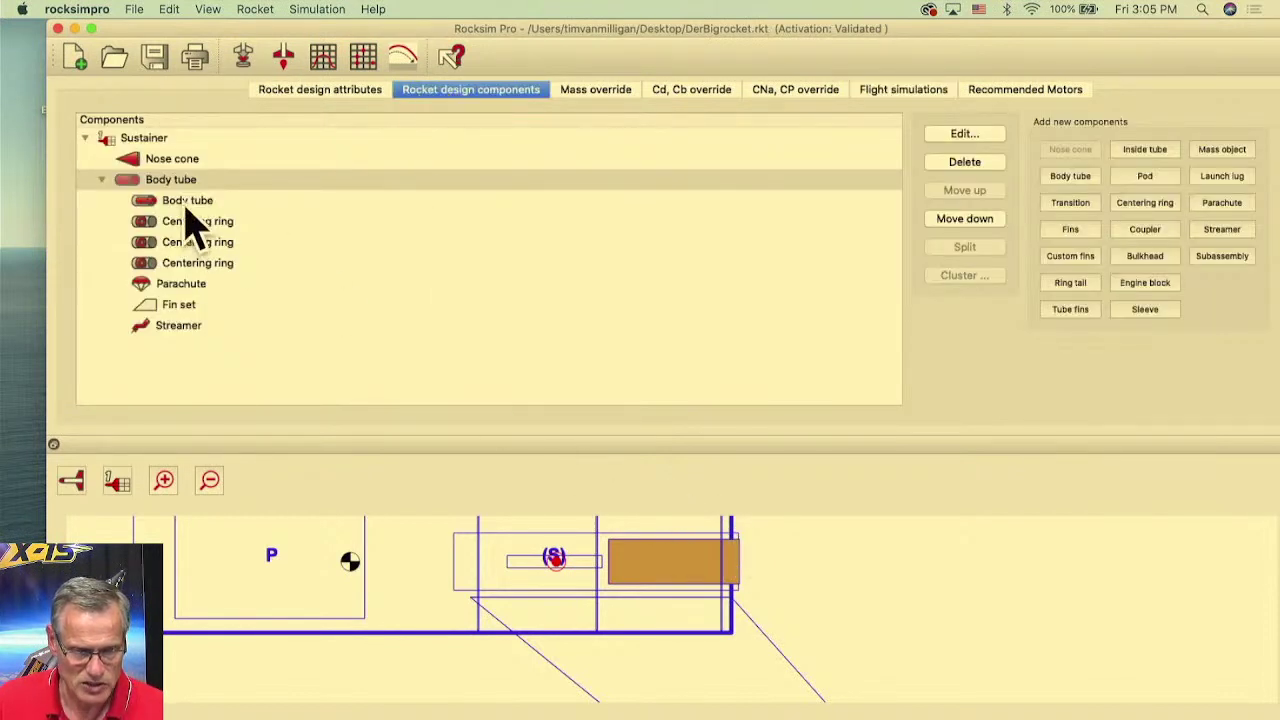
right_click(626, 562)
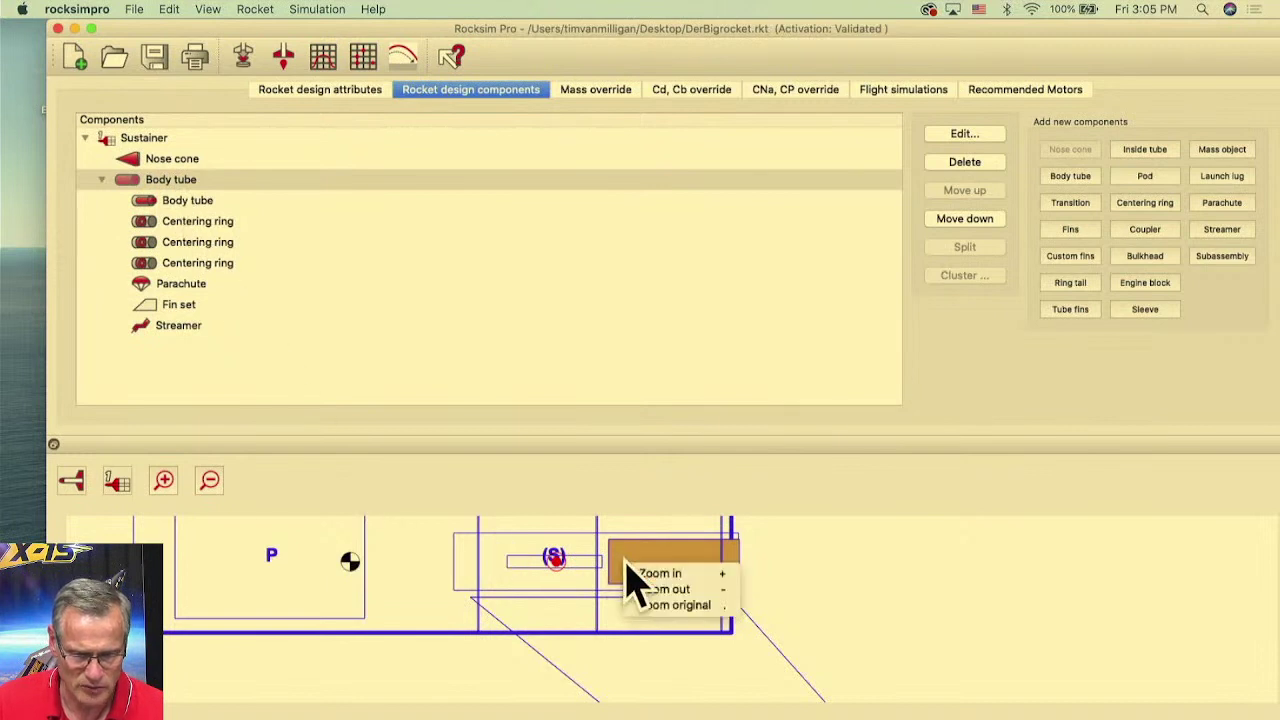
click(658, 606)
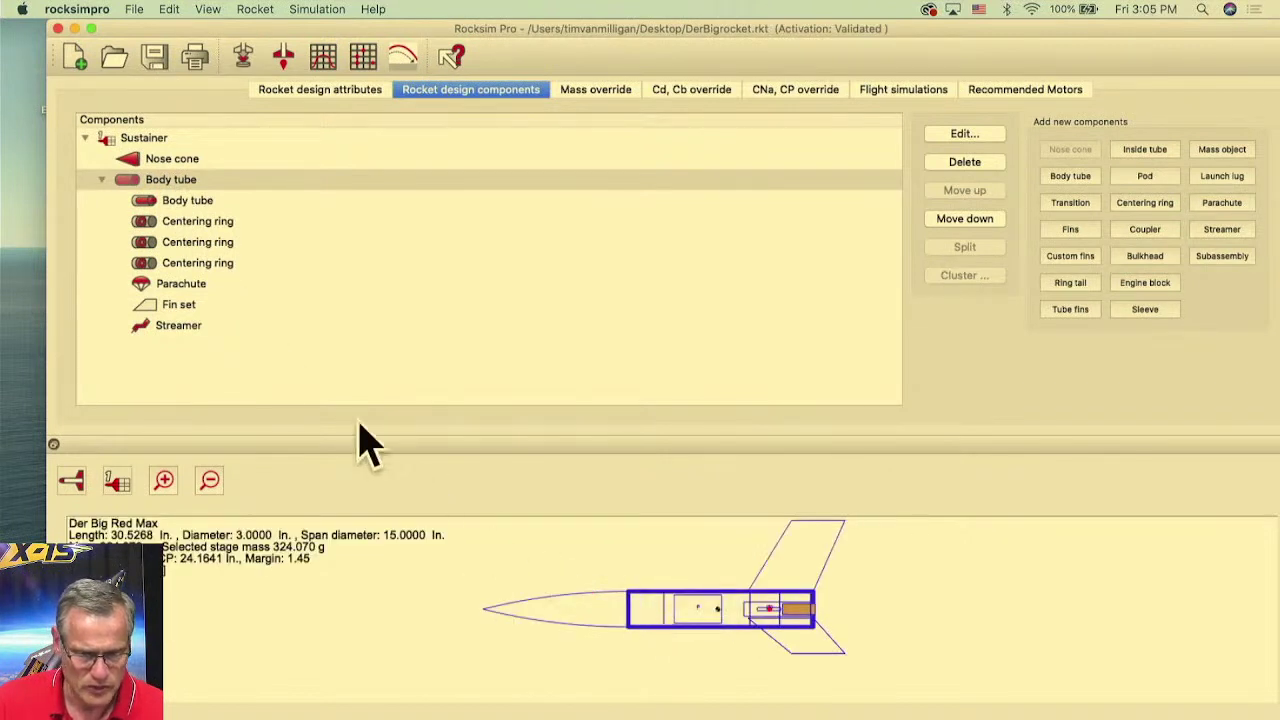
click(136, 182)
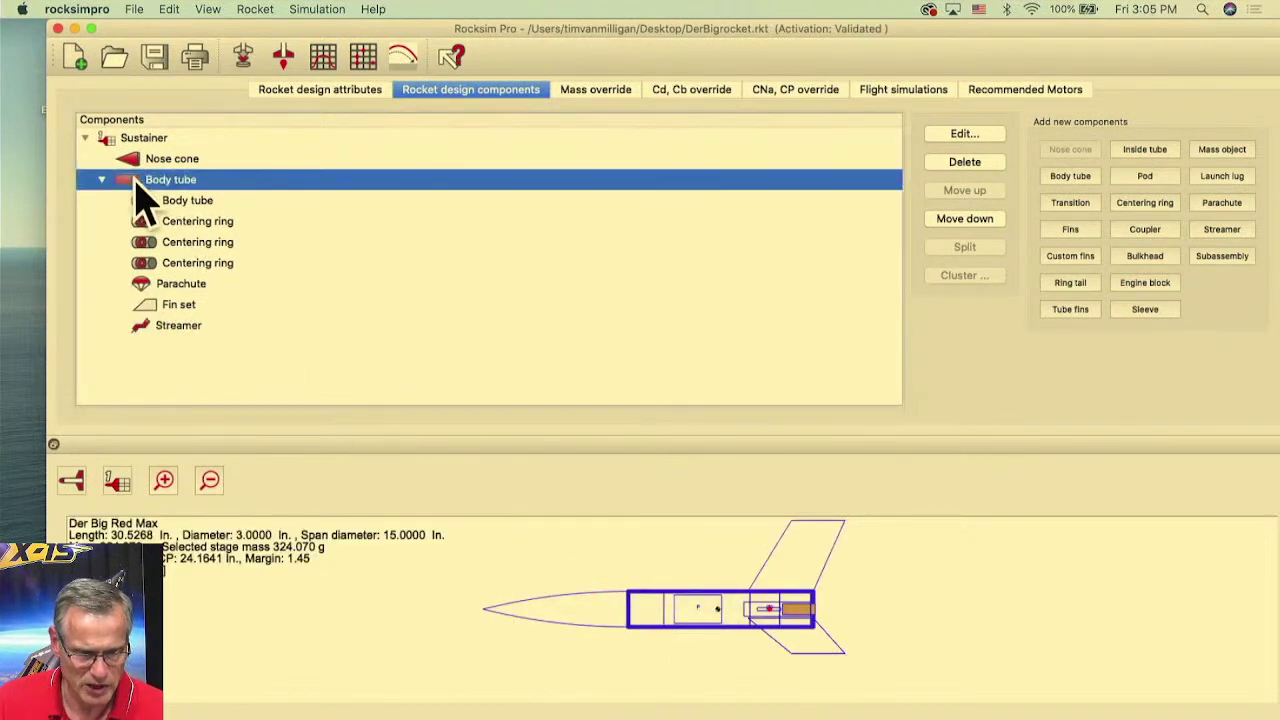
click(1226, 152)
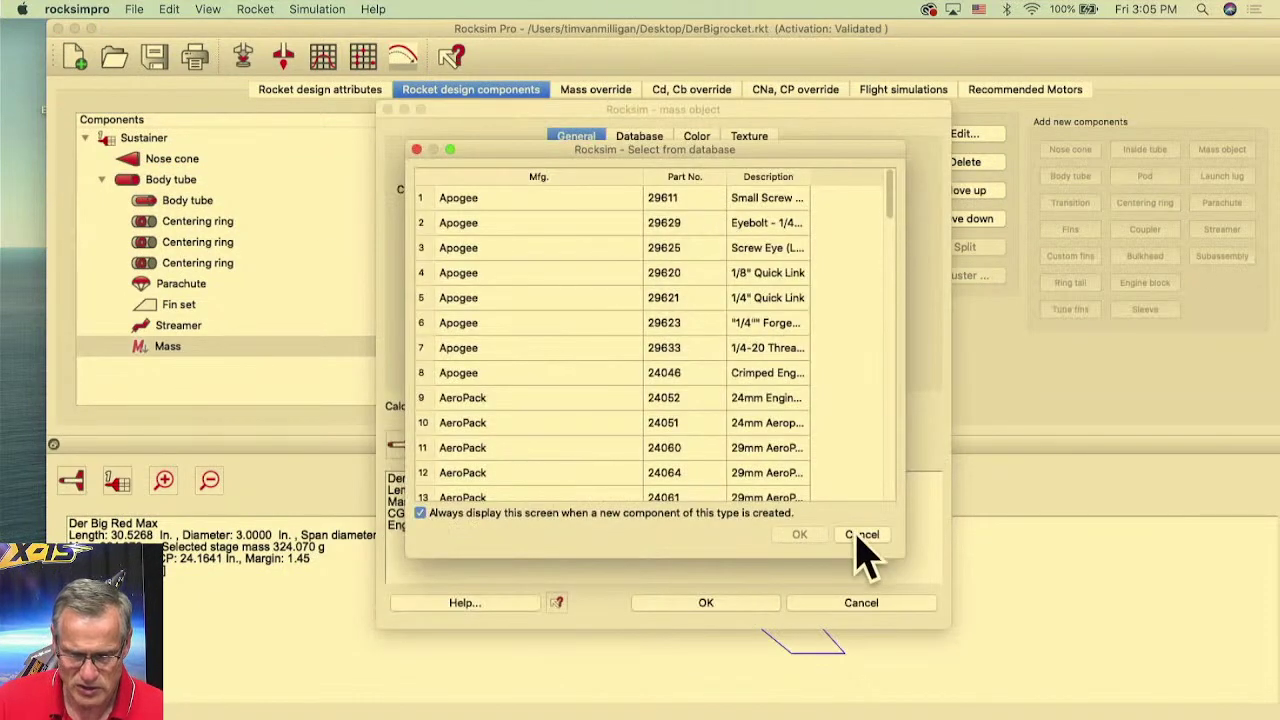
click(862, 537)
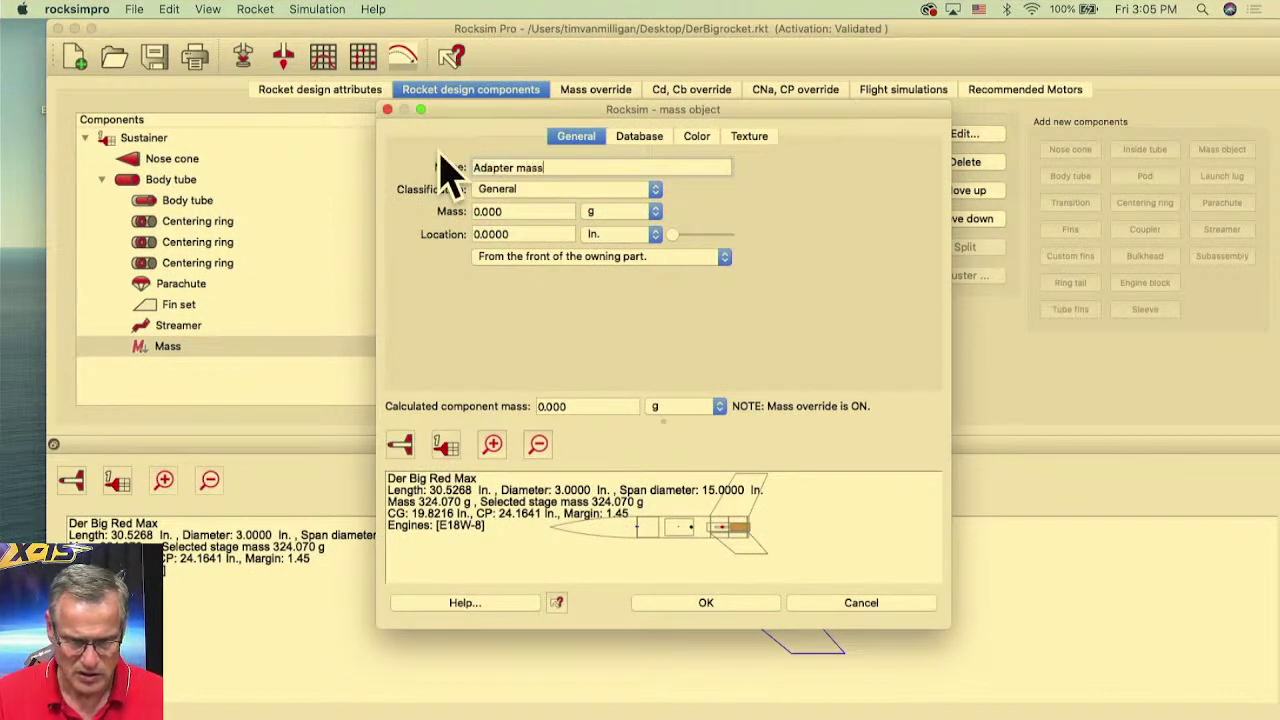
key(Tab)
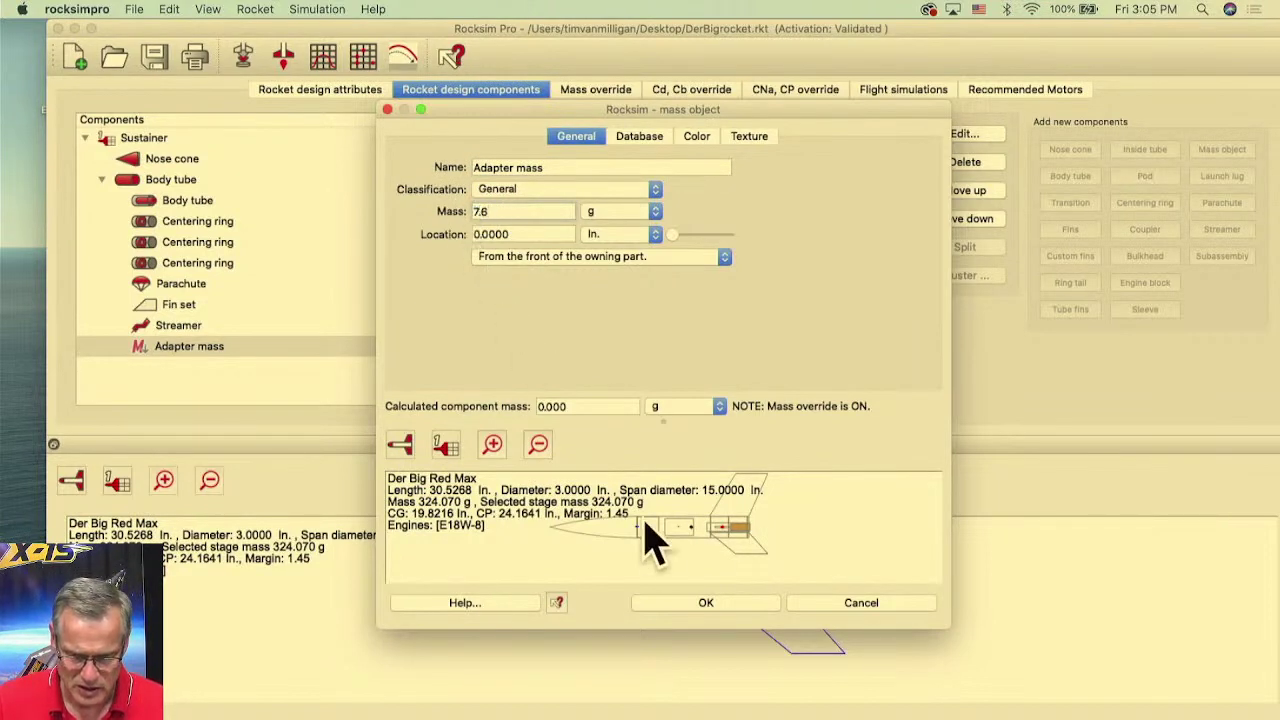
- Position the adapter mass 15 inches from the front of the owning part, over the engine, and accept it
drag(381, 630, 150, 643)
drag(947, 628, 1268, 632)
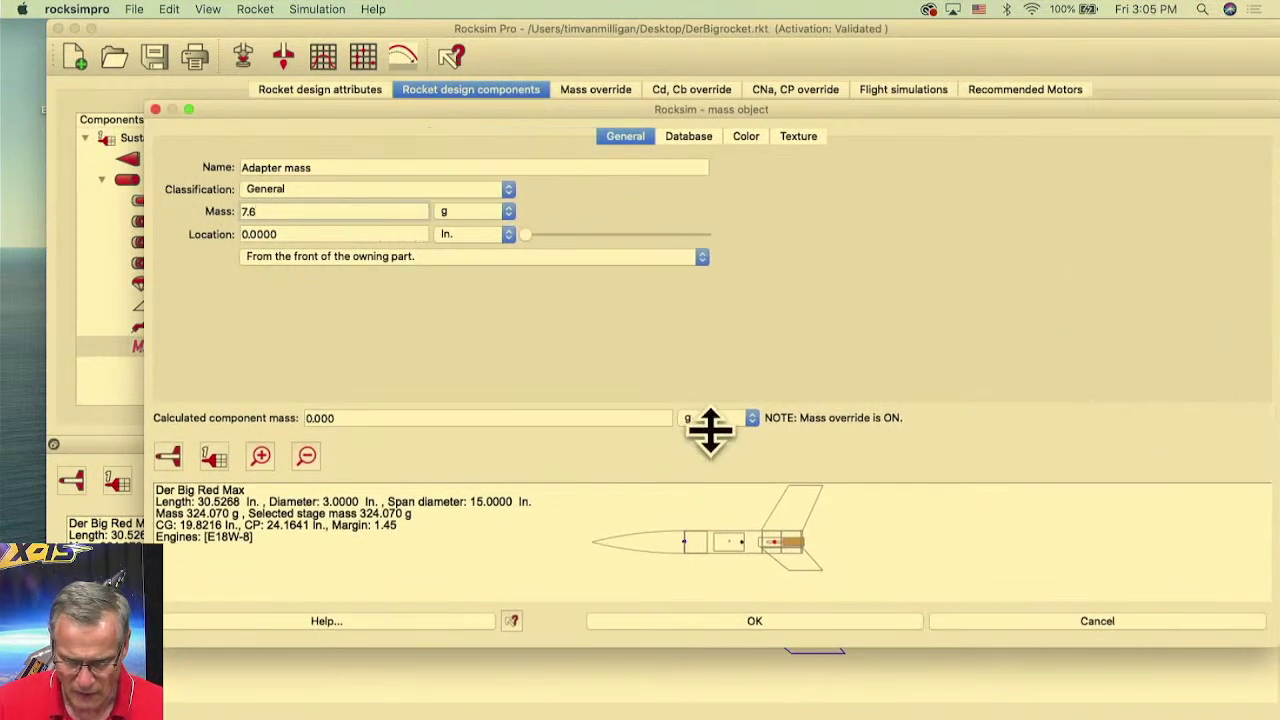
drag(709, 431, 704, 377)
scroll(700, 535, up, 3)
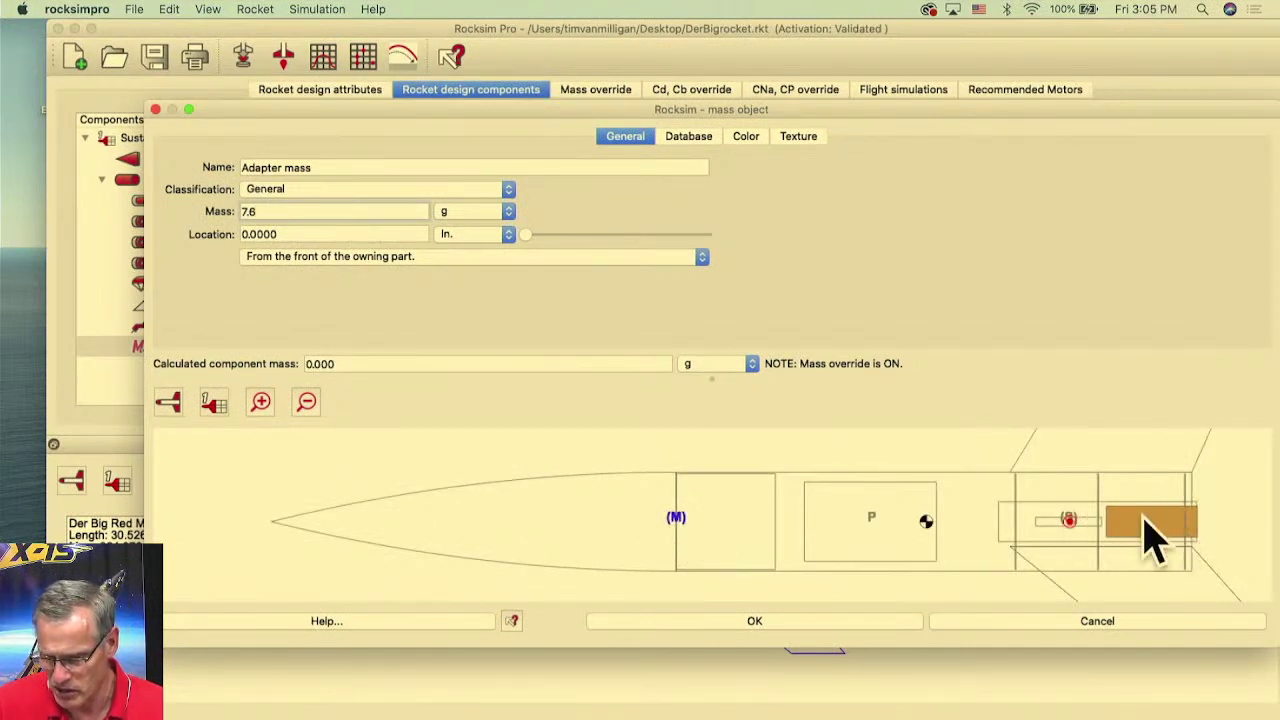
drag(525, 245, 698, 250)
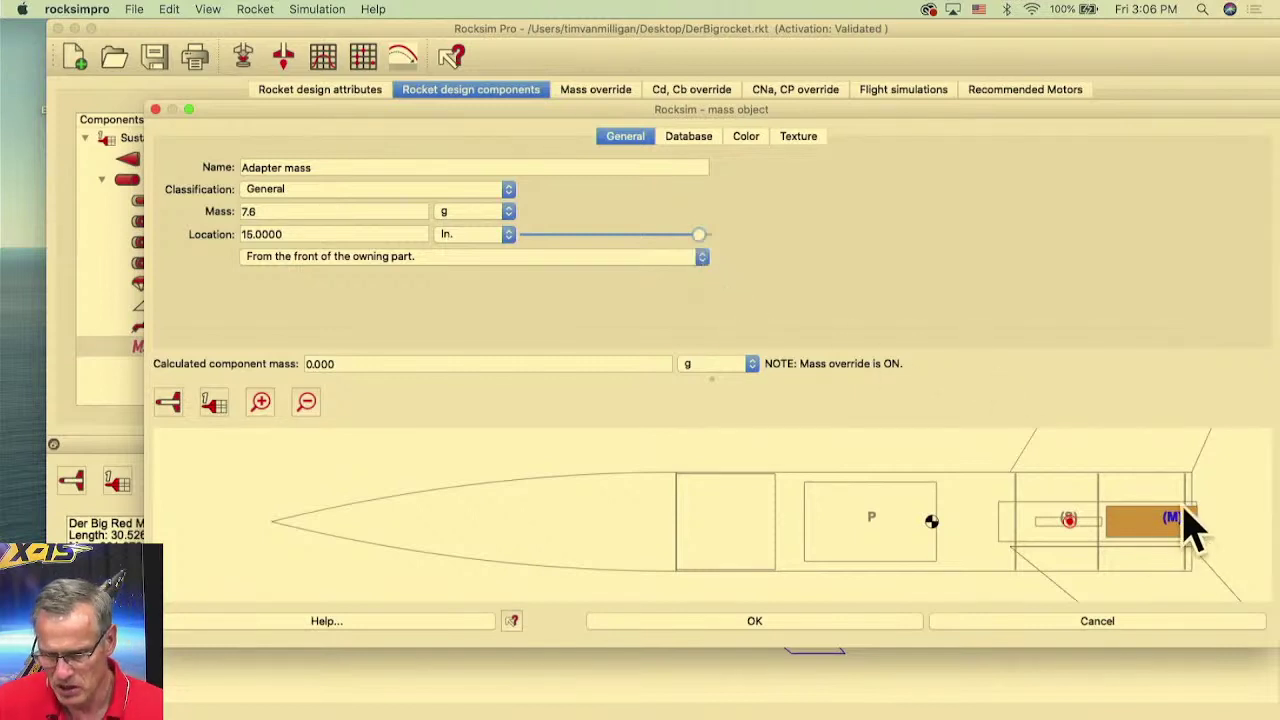
click(851, 624)
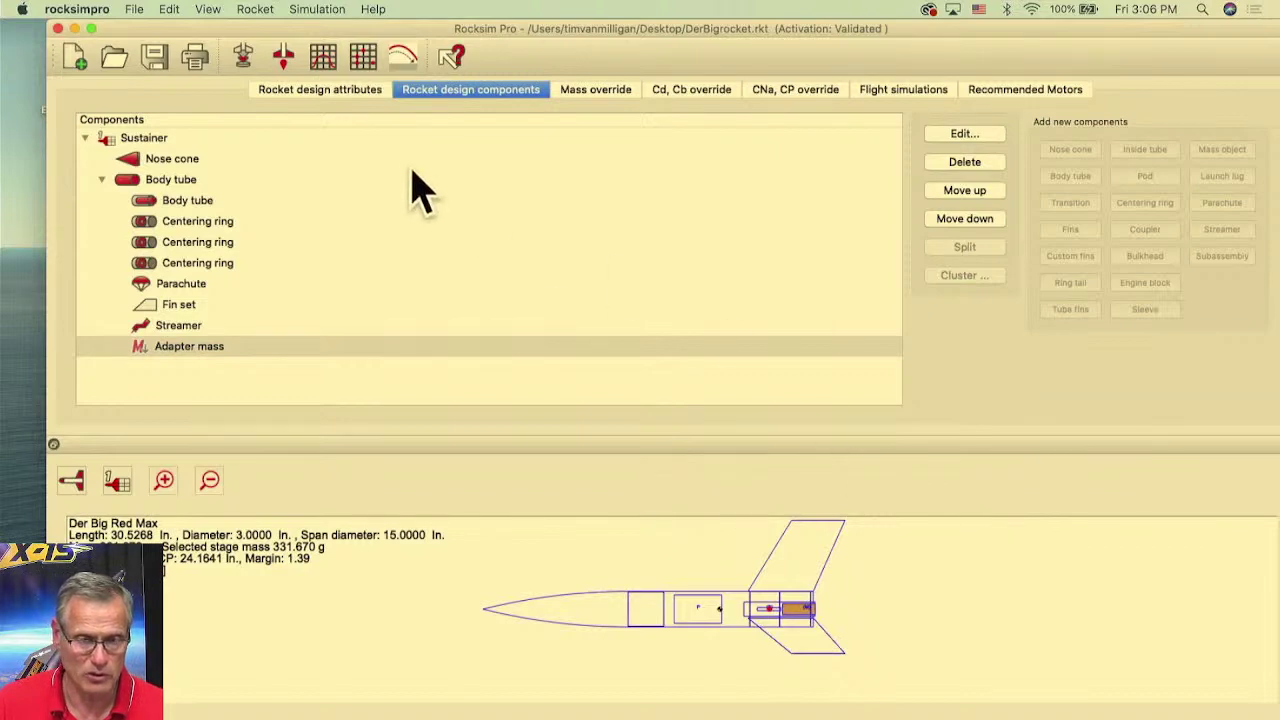
- Run a new E18W-8 simulation with its 3D flight profile and enlarge the profile window
click(243, 55)
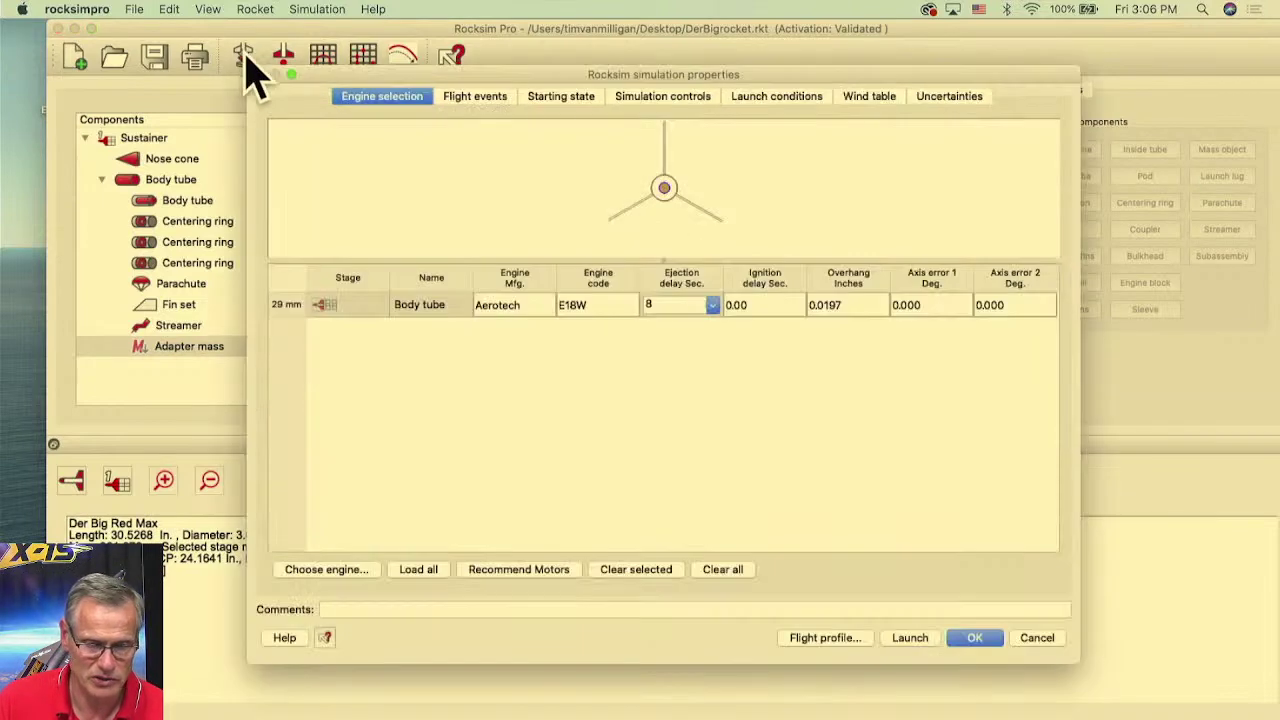
click(831, 640)
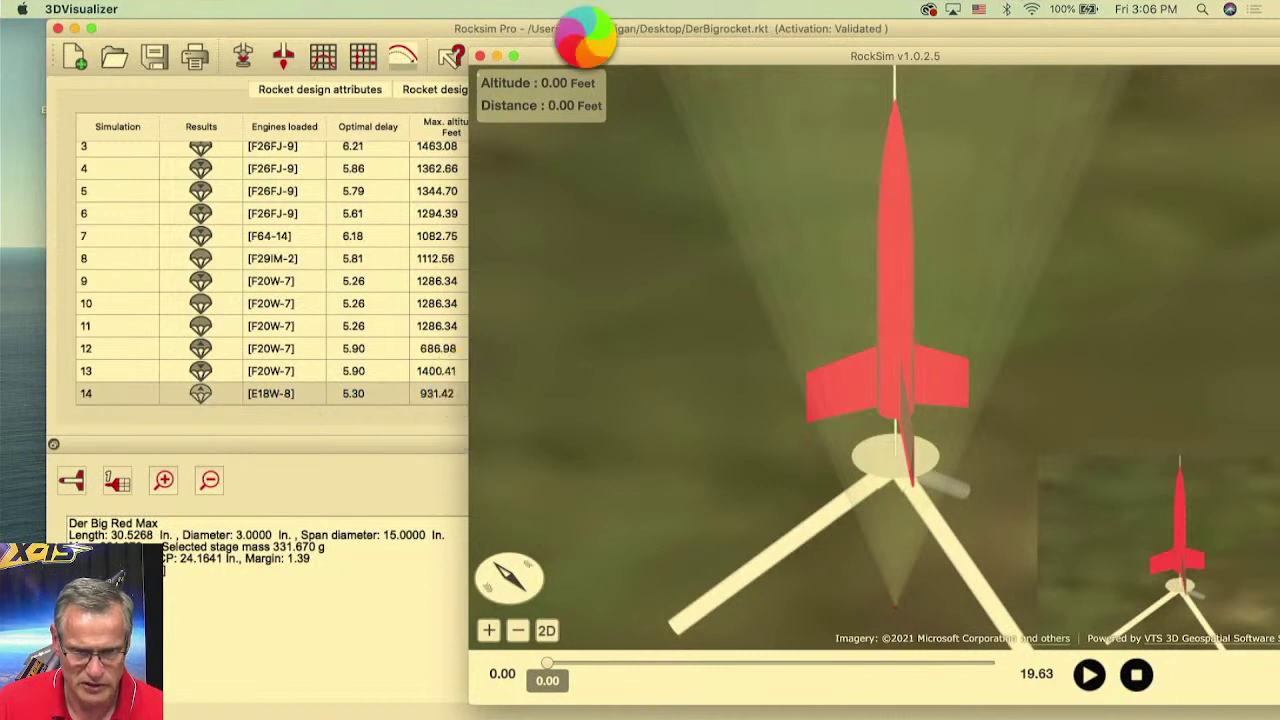
drag(588, 60, 822, 71)
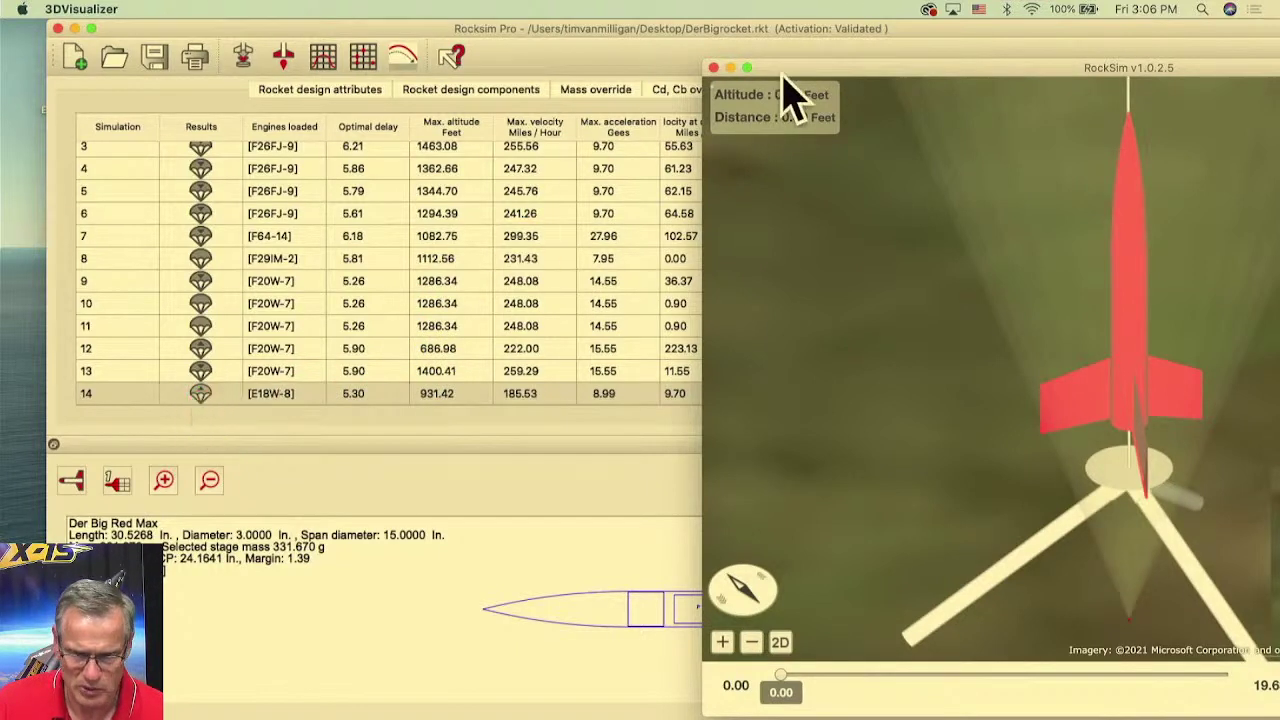
drag(796, 70, 291, 37)
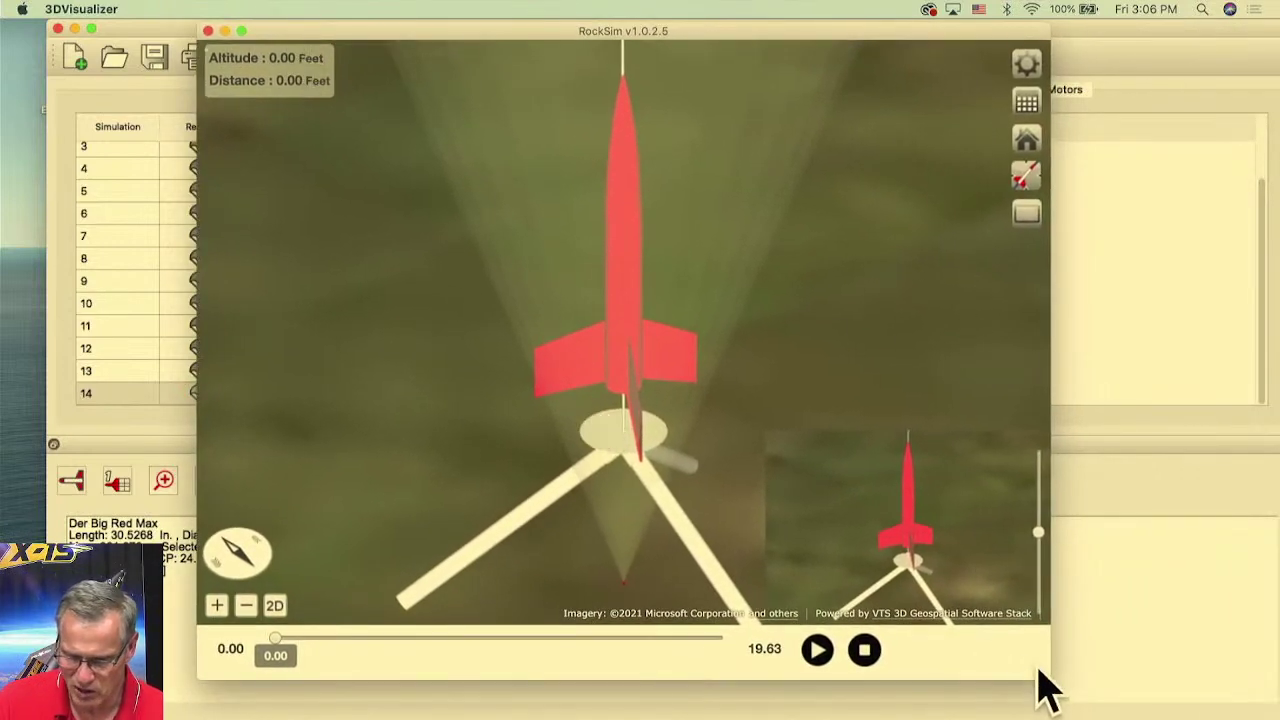
drag(1045, 678, 1265, 702)
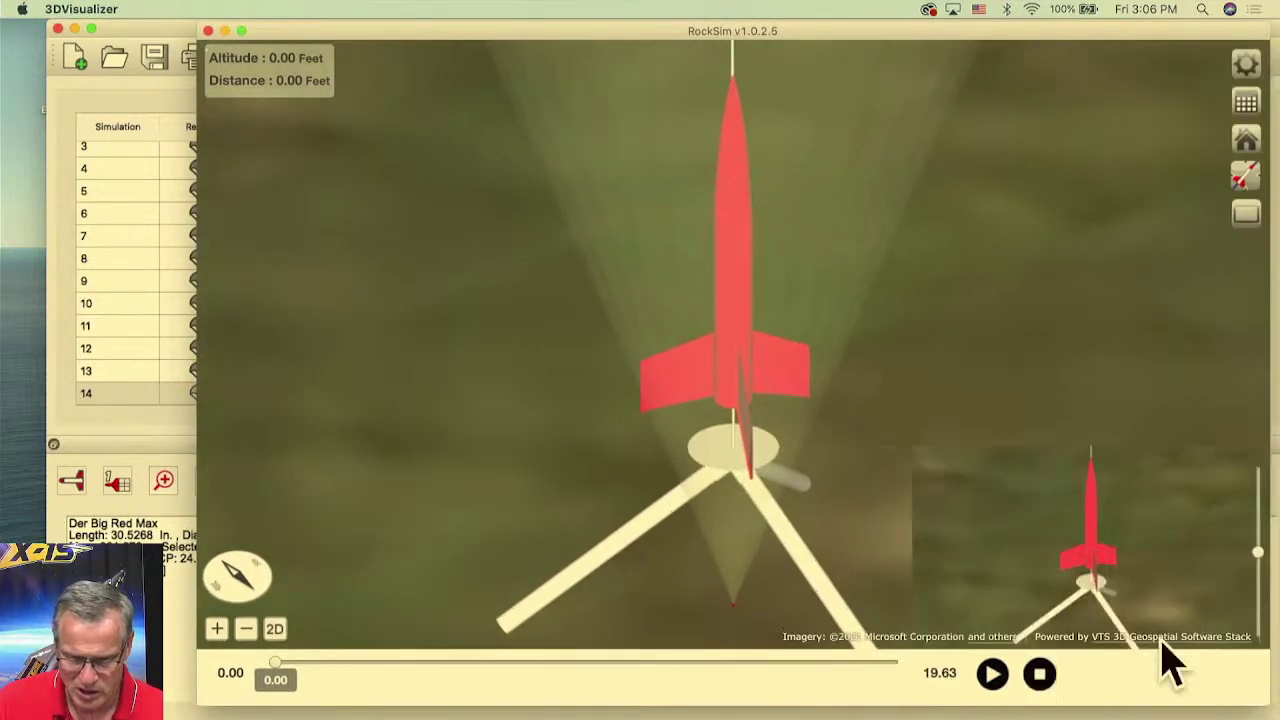
- Play the flight animation with the launch field in view, and stop it after apogee
scroll(851, 320, down, 5)
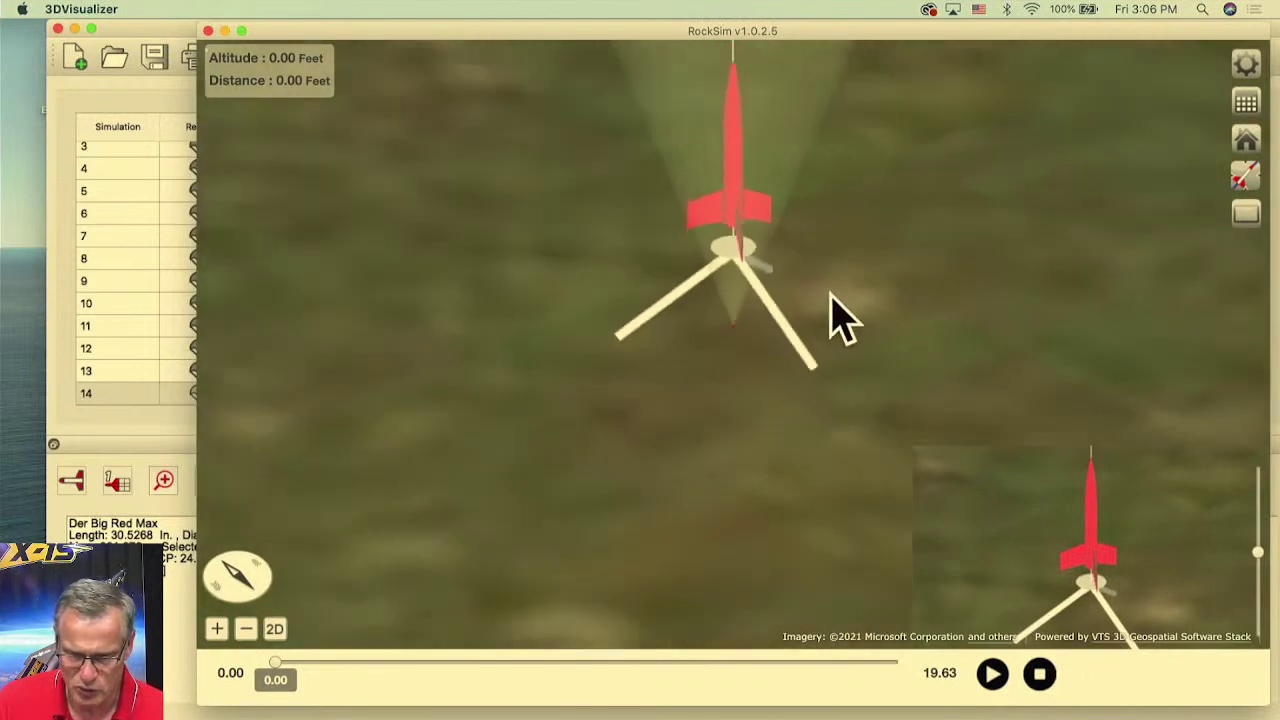
scroll(808, 306, down, 5)
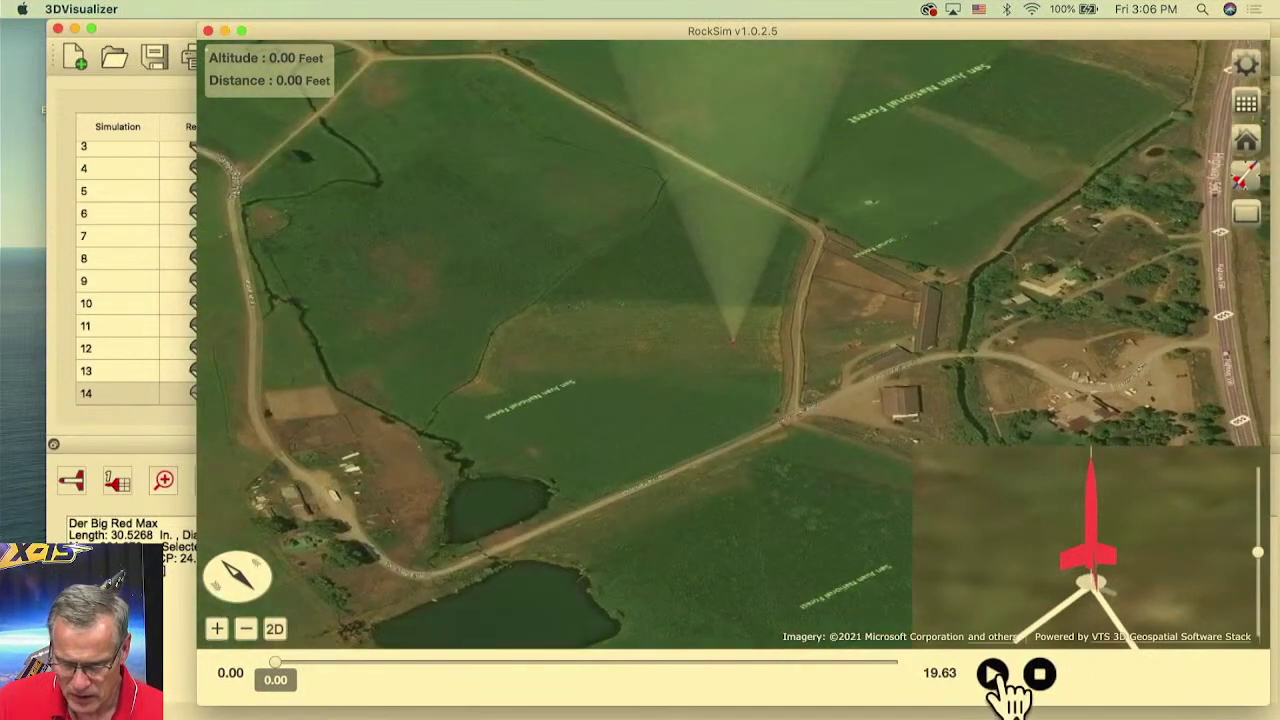
click(993, 674)
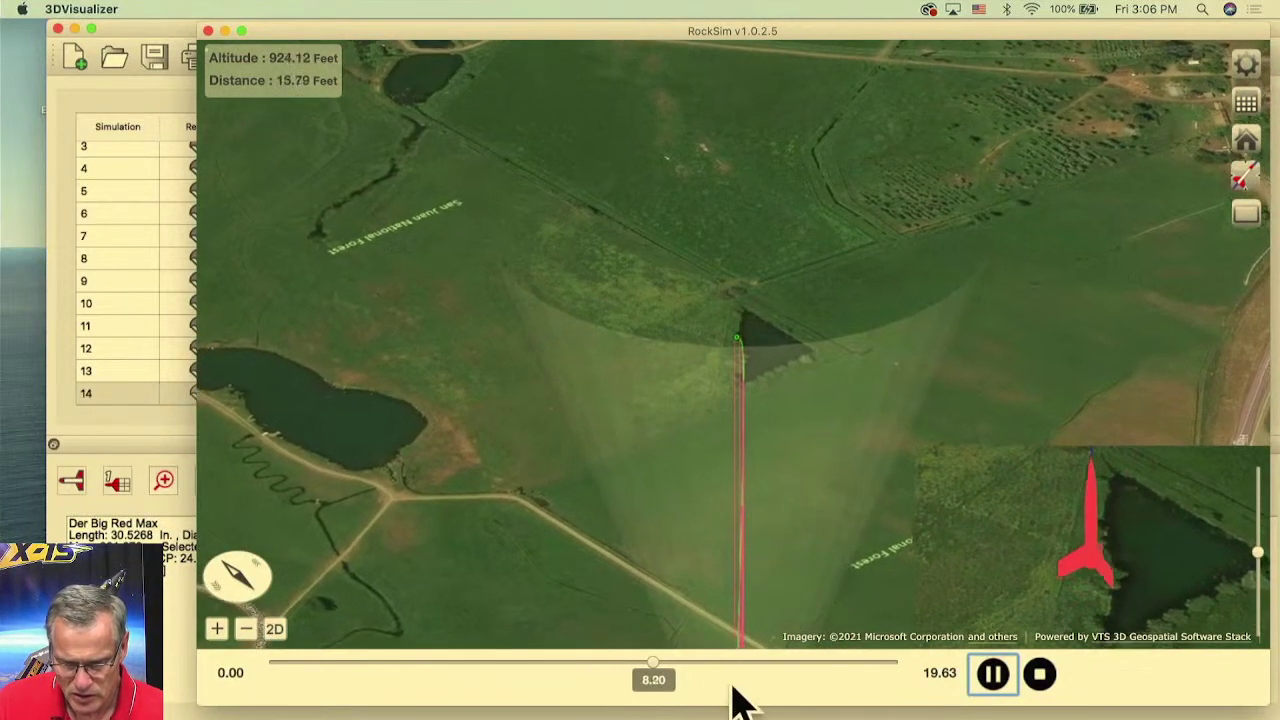
click(1040, 674)
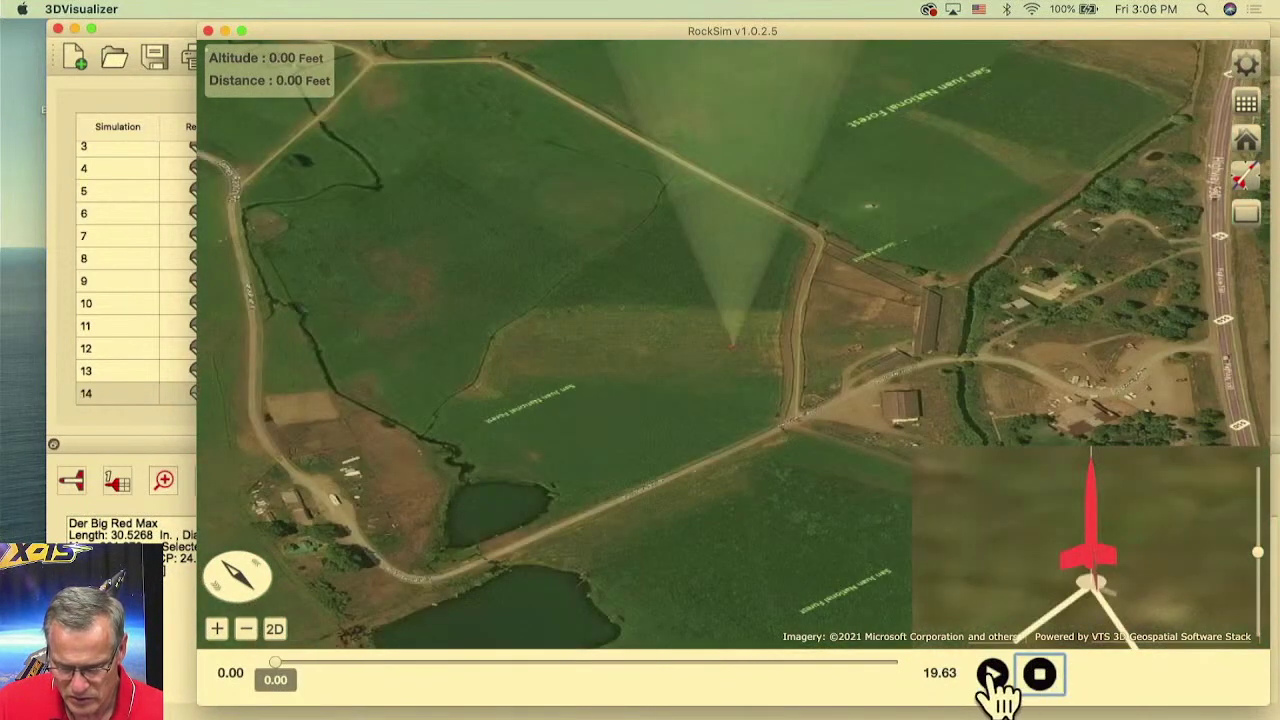
- Examine the rocket close up around apogee and streamer deployment, from 7.24 to 7.91 seconds, and close the flight profile
drag(676, 664, 608, 670)
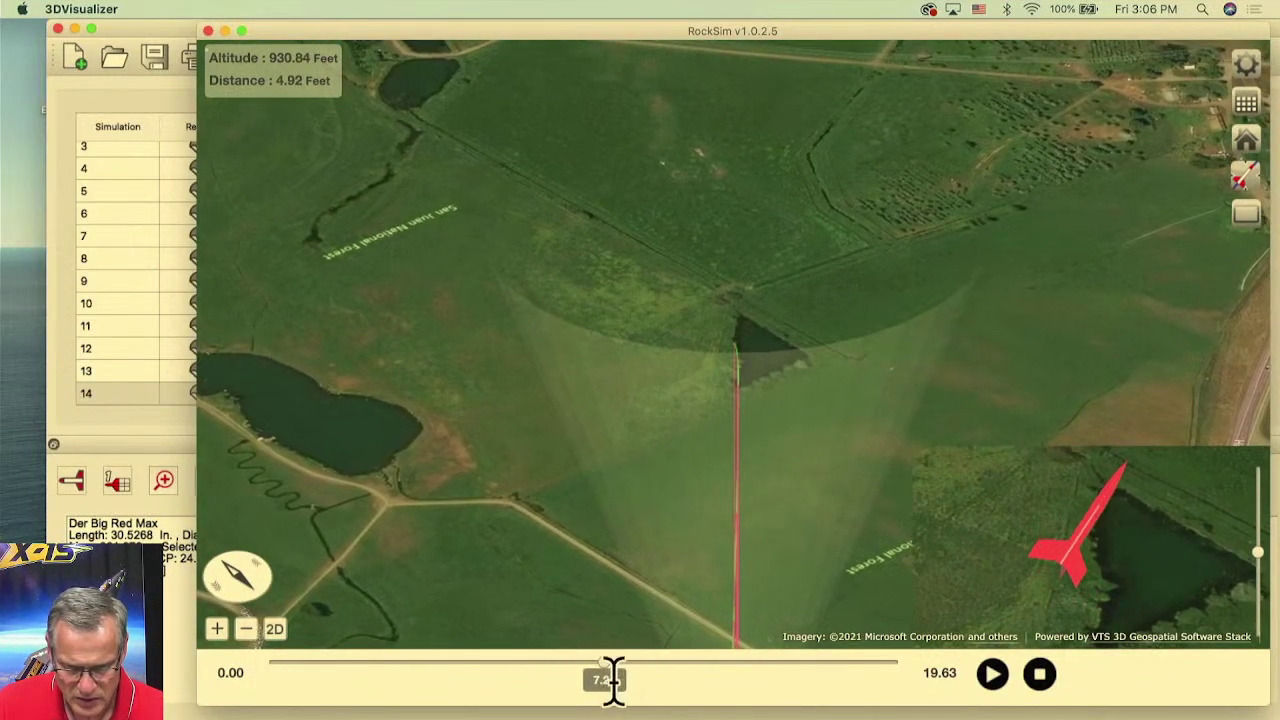
scroll(737, 366, up, 5)
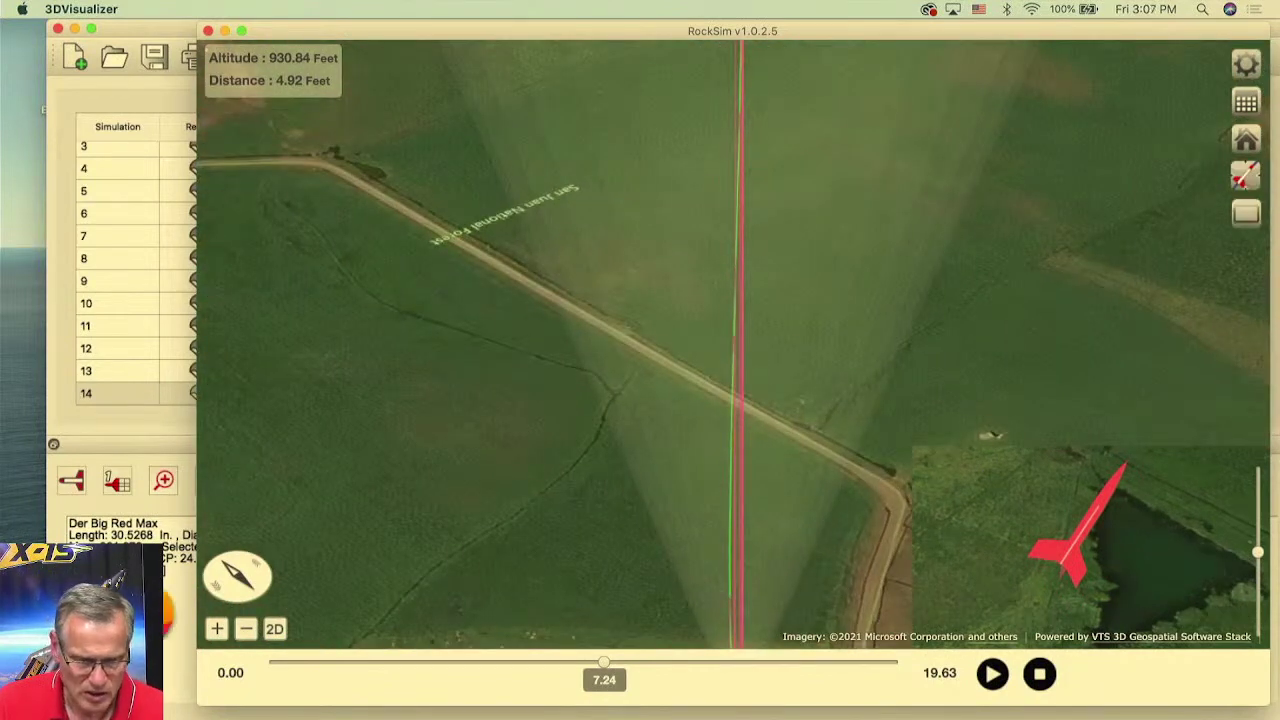
click(1250, 190)
click(1148, 230)
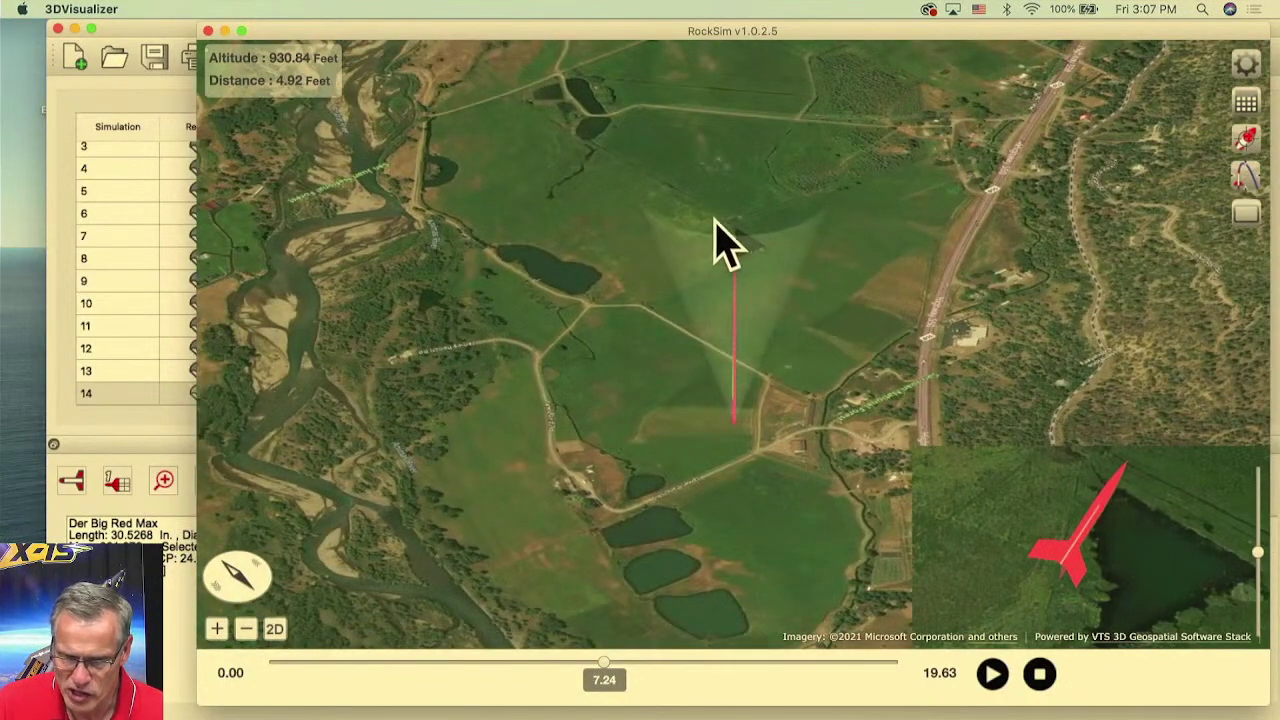
click(1246, 140)
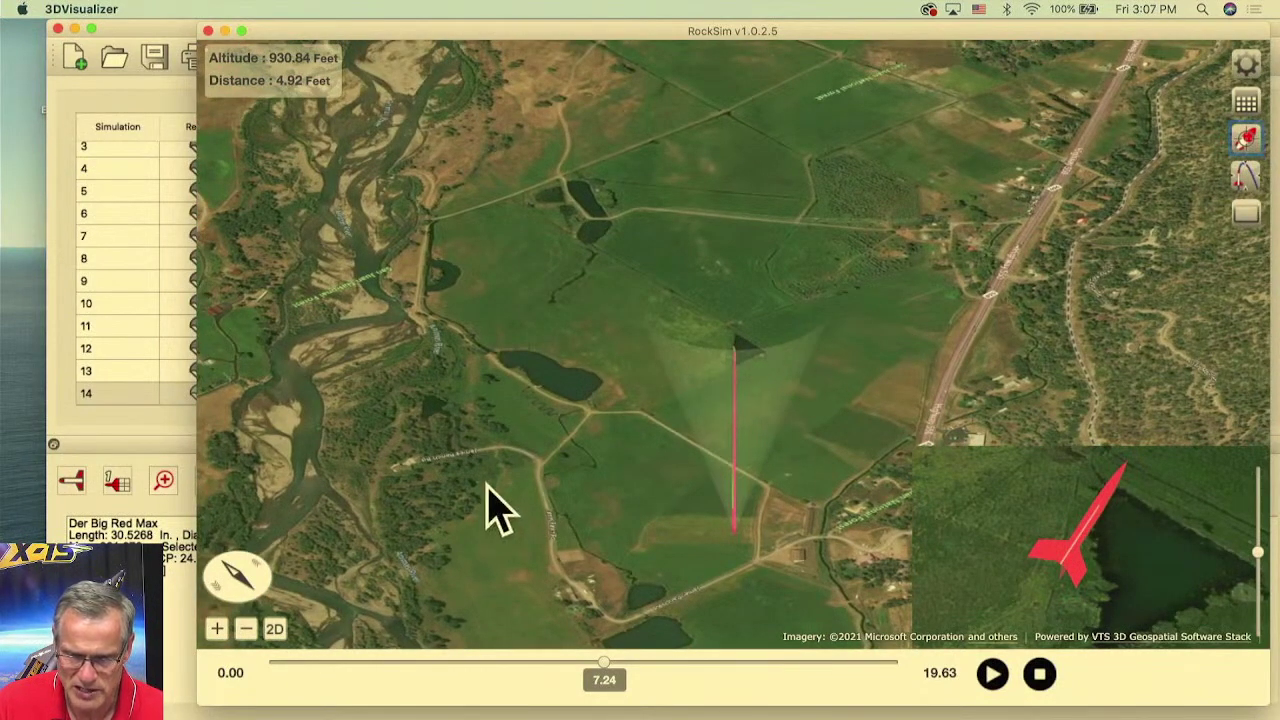
click(216, 629)
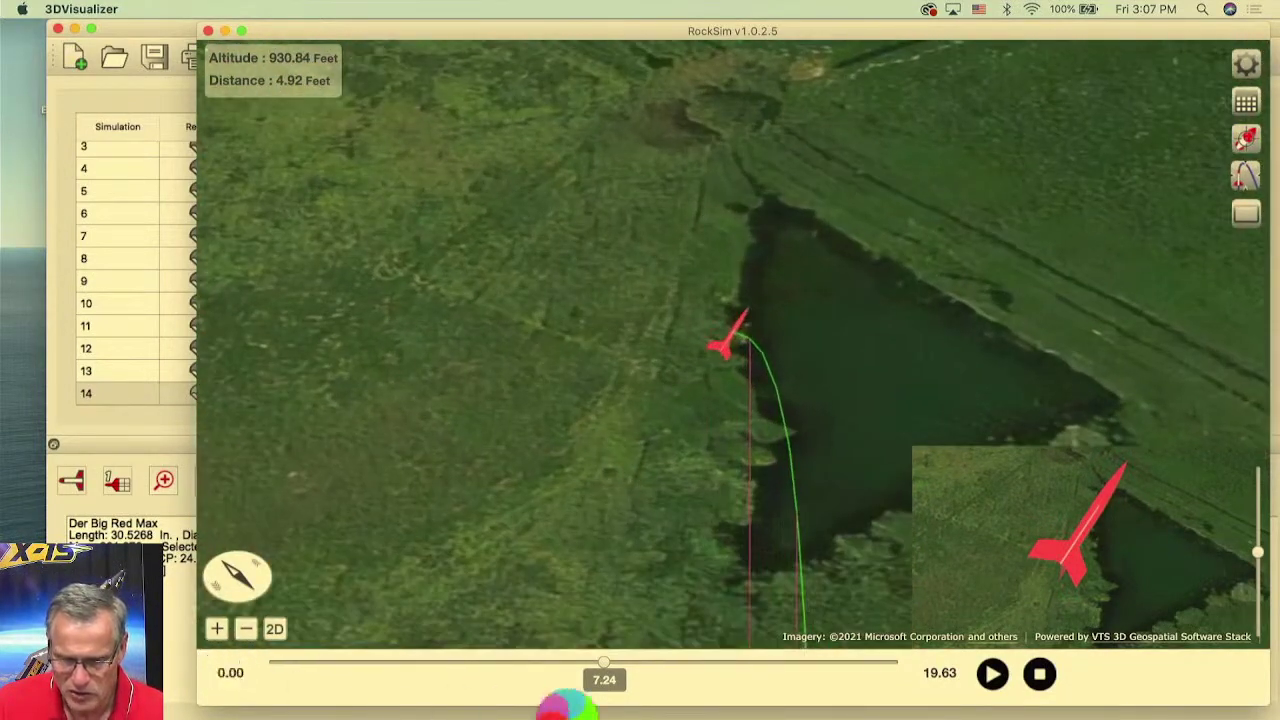
drag(608, 668, 640, 670)
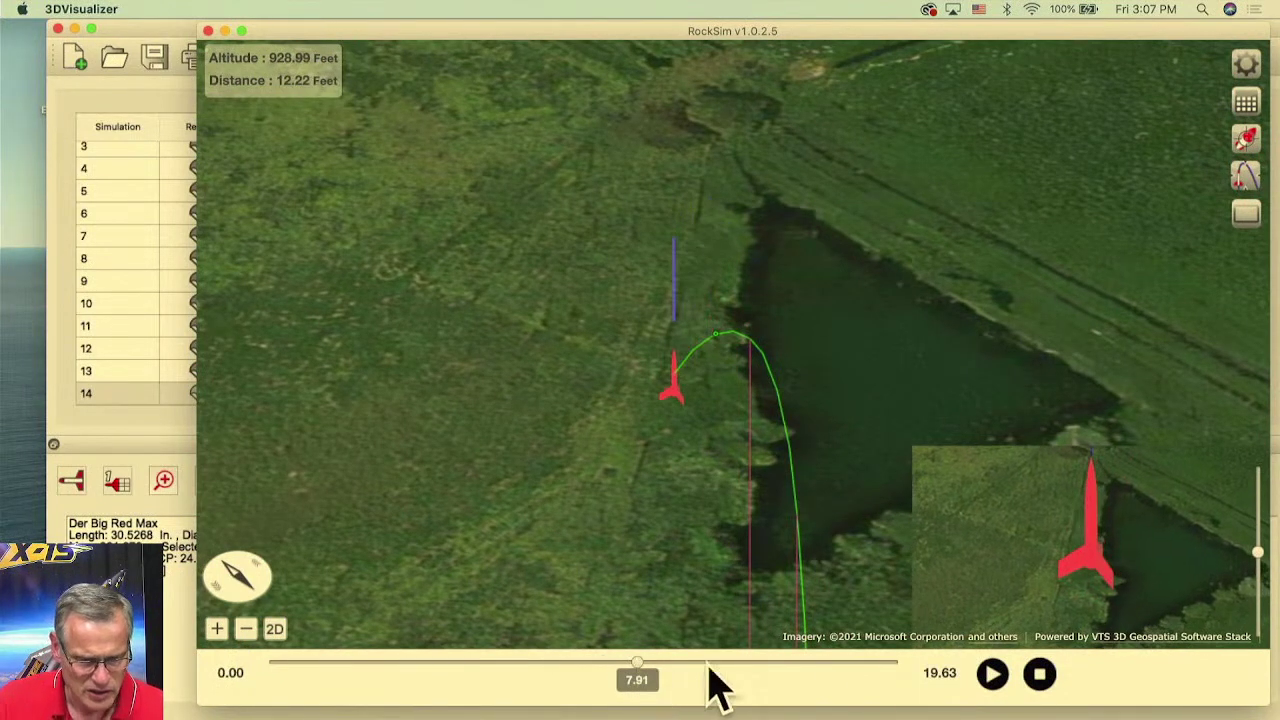
click(1040, 675)
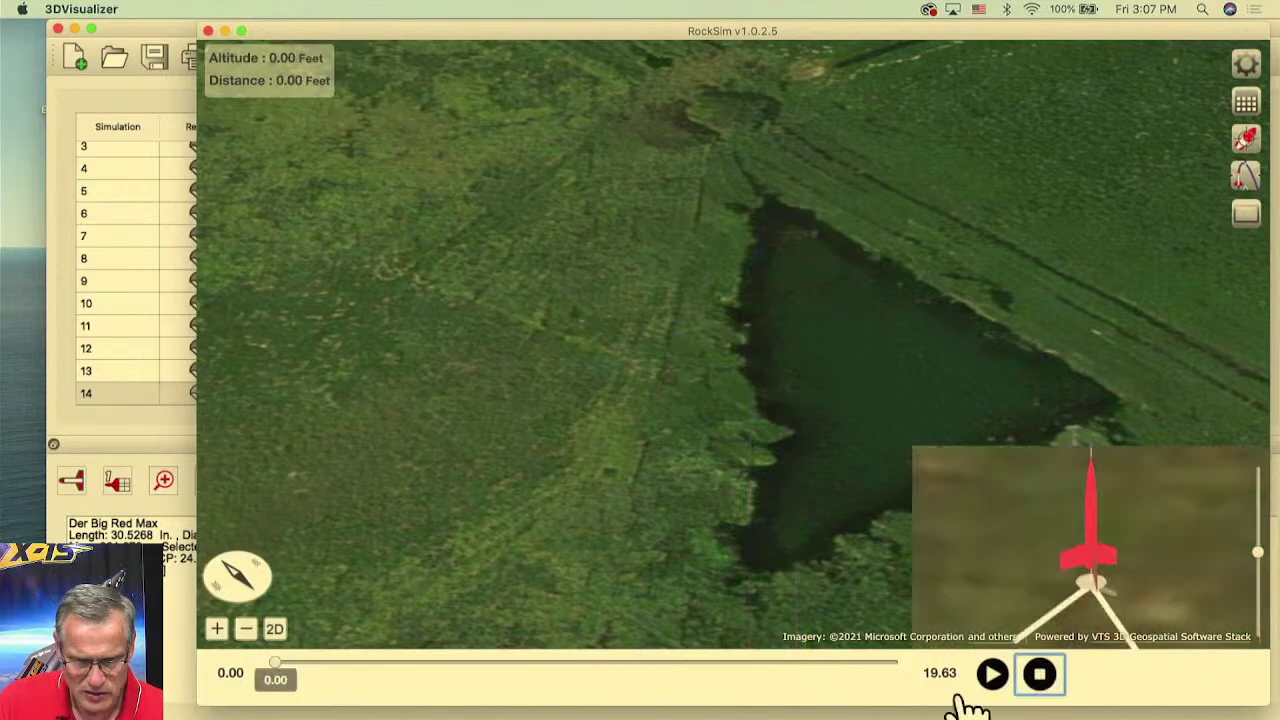
click(208, 31)
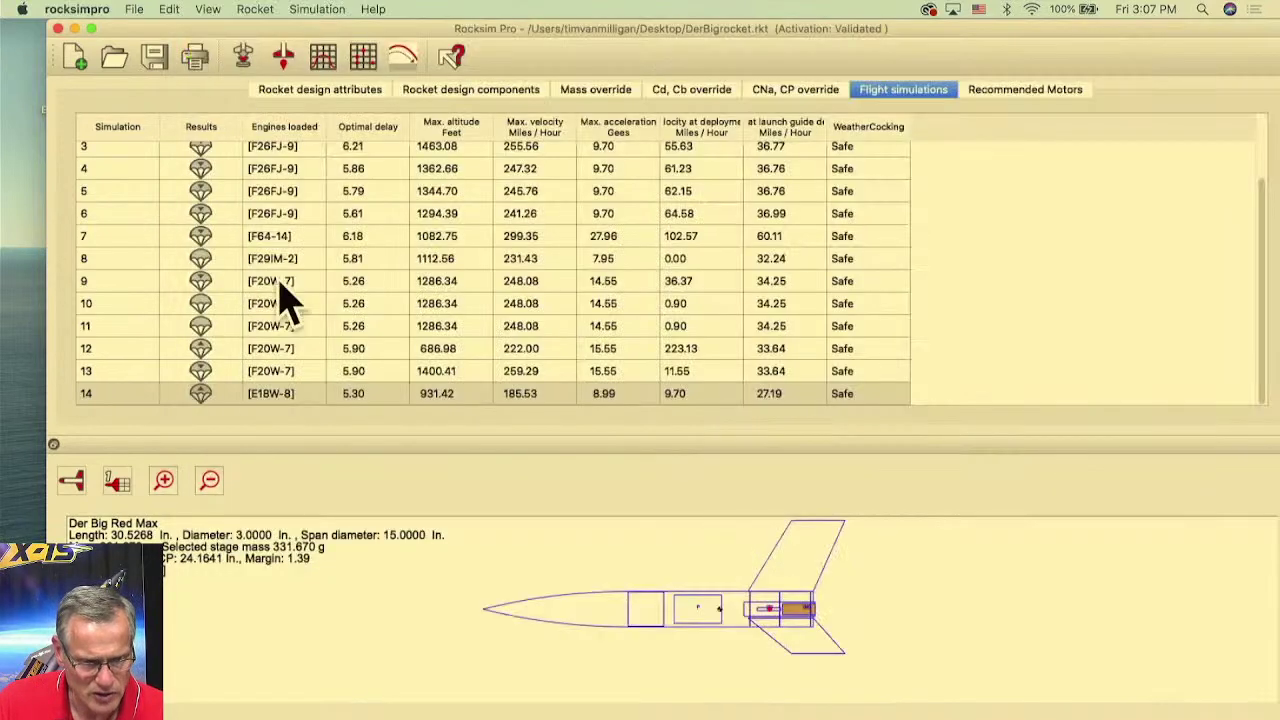
- Set the new simulation's flight events so the parachute deploys at max ejection delay and the streamer never deploys
click(245, 57)
click(470, 96)
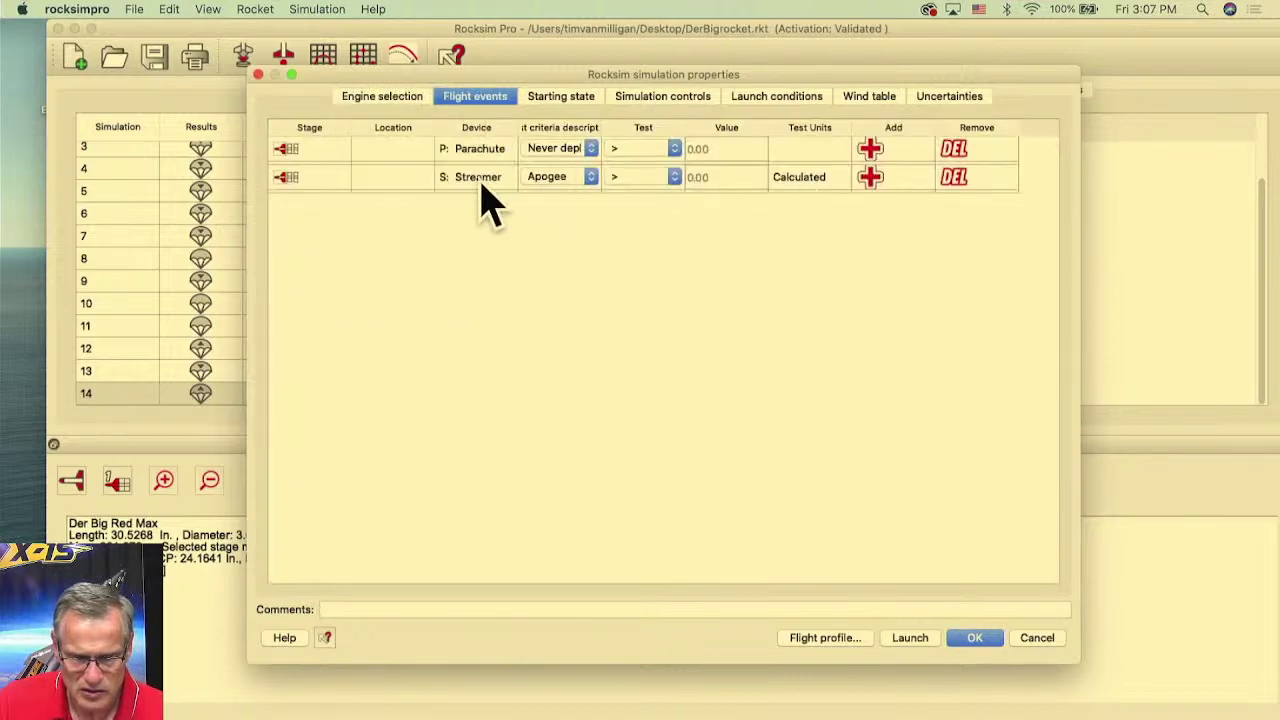
click(585, 160)
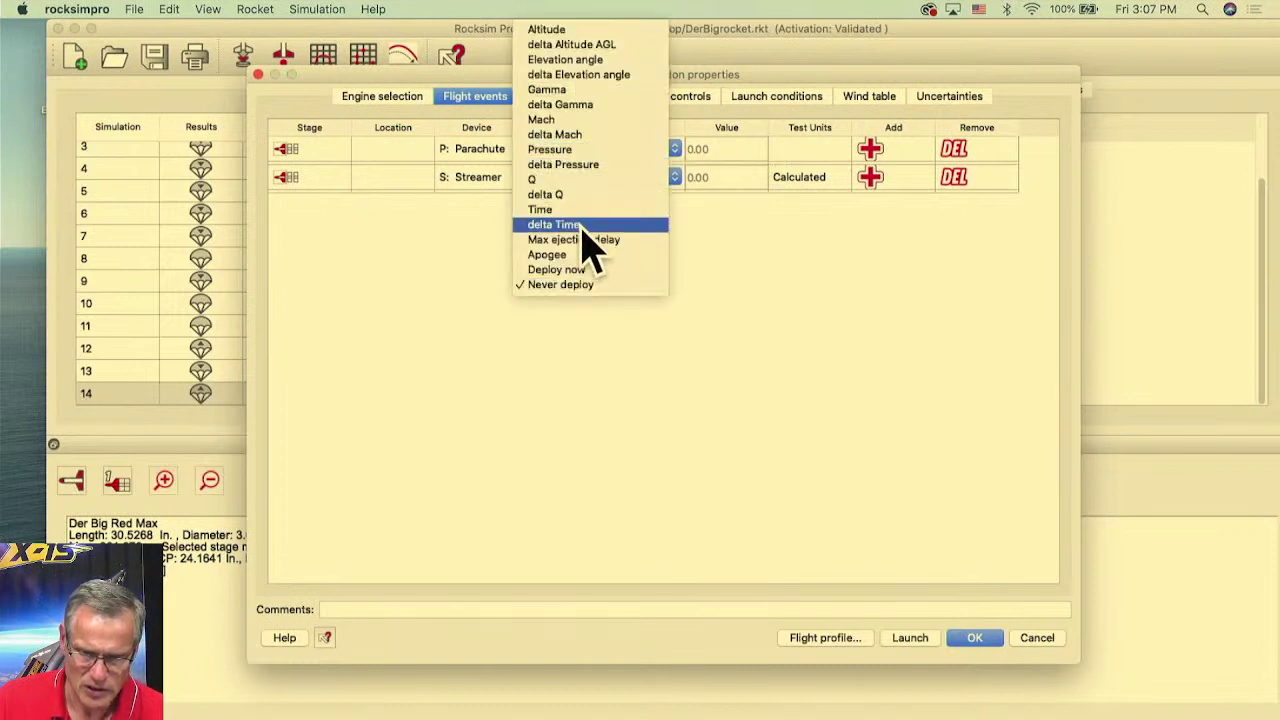
click(585, 240)
click(563, 180)
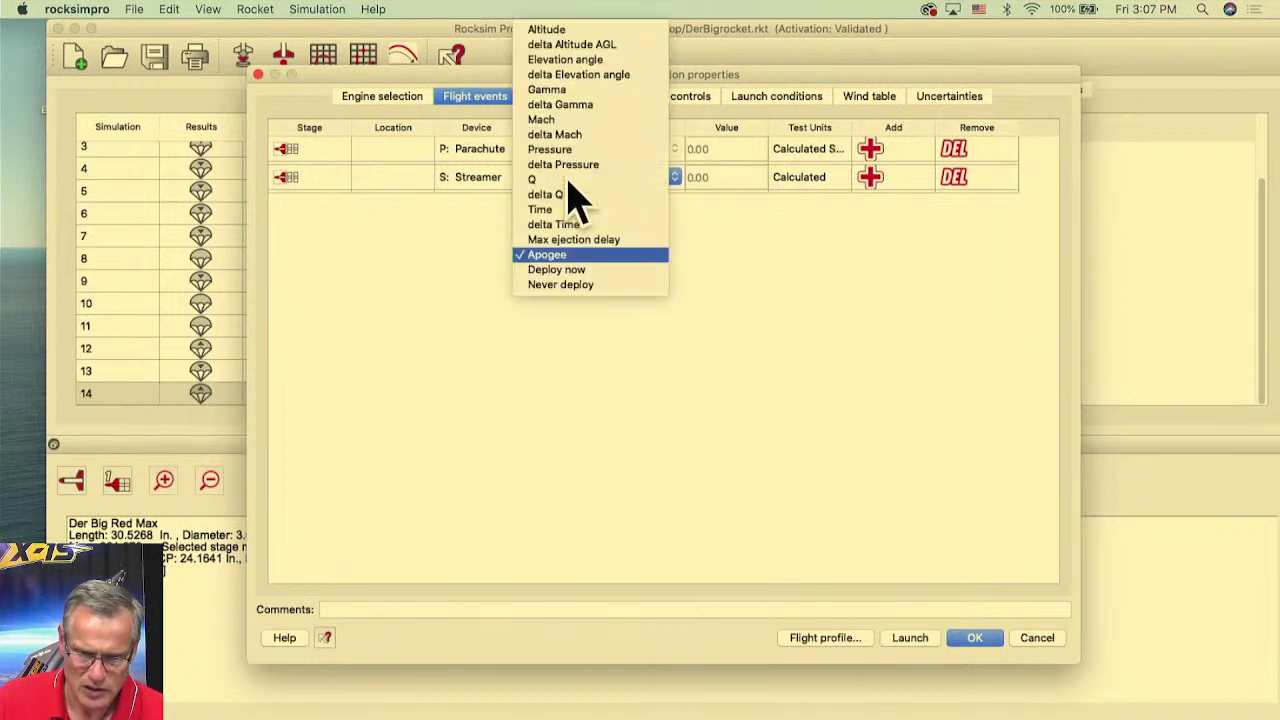
click(565, 285)
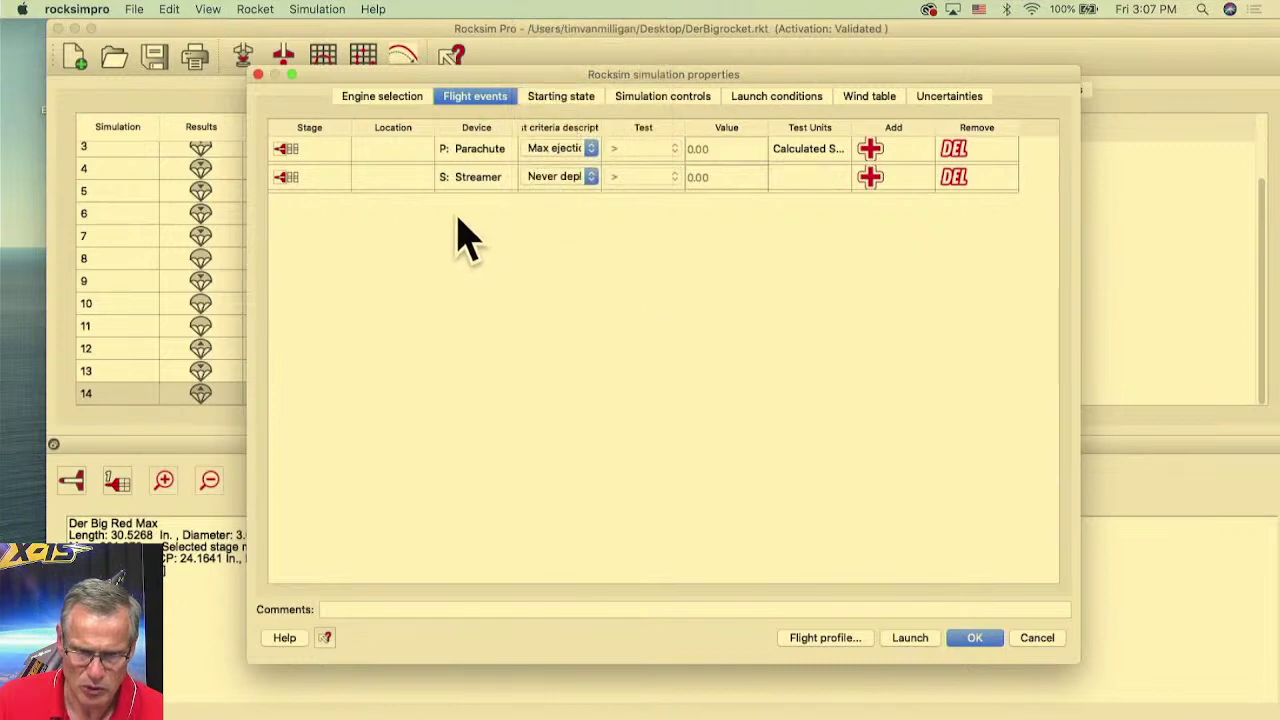
- Run the simulation with its 3D flight profile, enlarge the profile window and start the flight animation
click(797, 645)
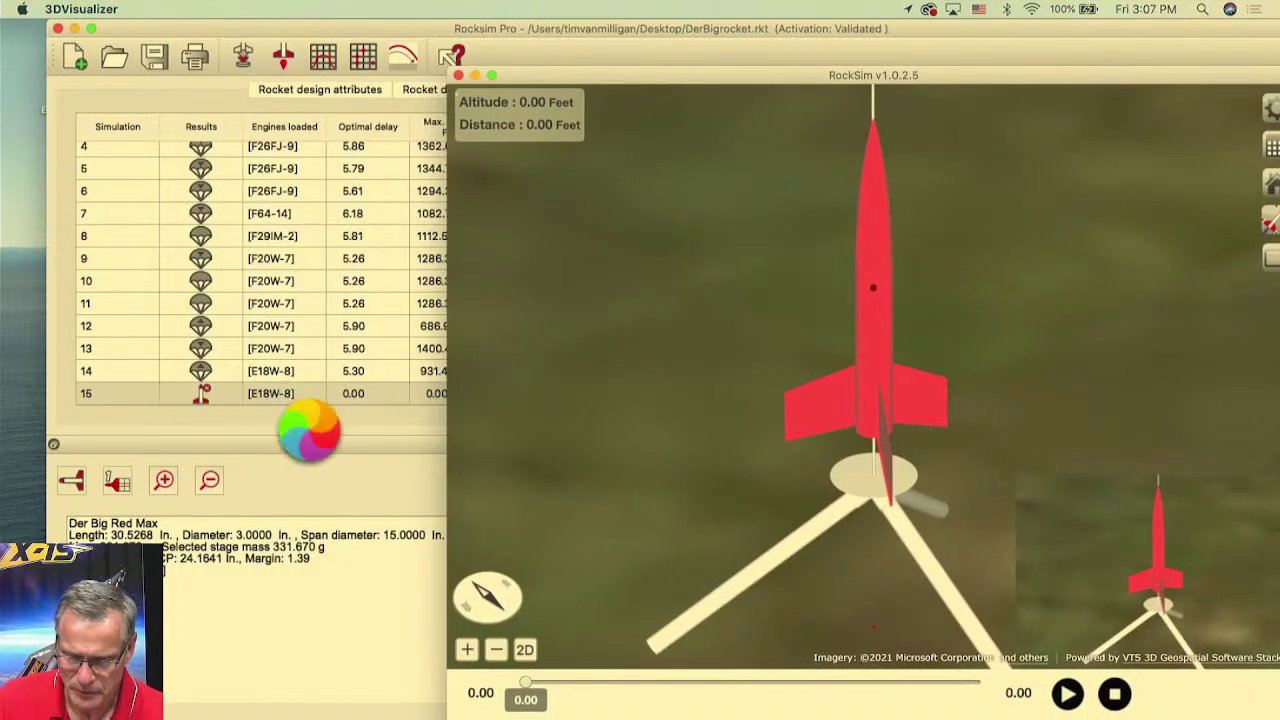
drag(611, 85, 277, 8)
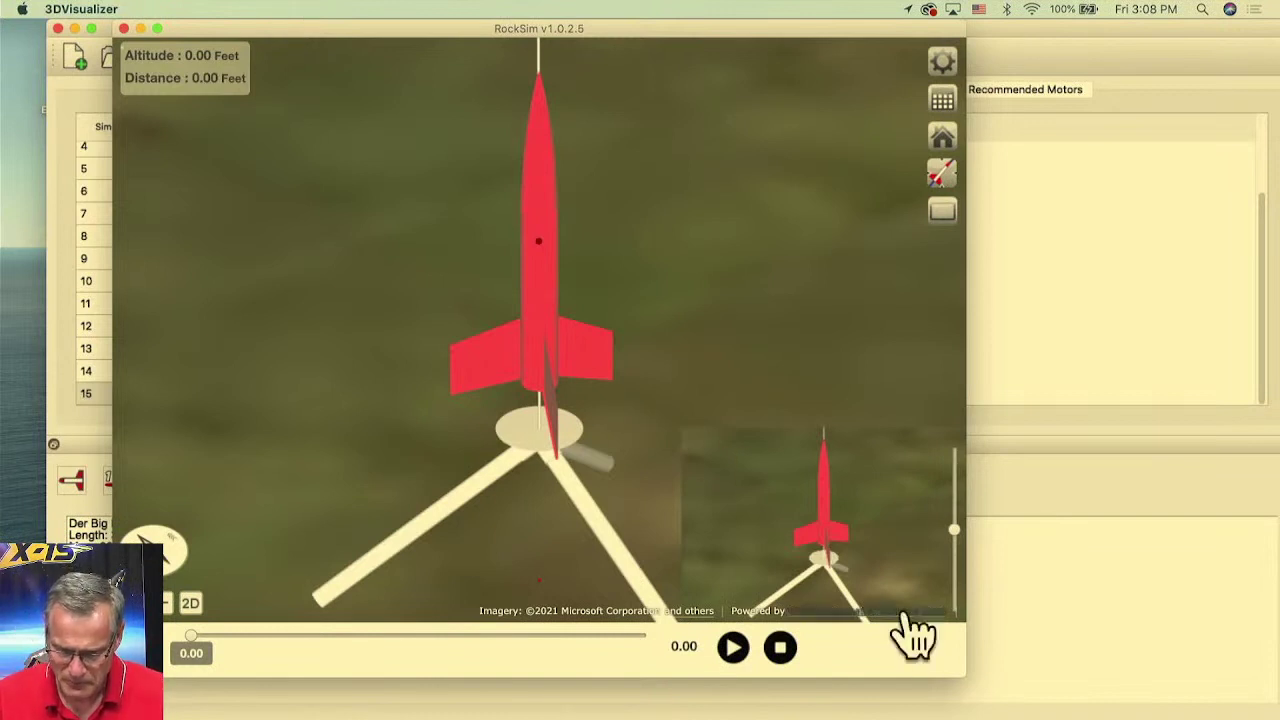
drag(960, 678, 1229, 680)
click(951, 652)
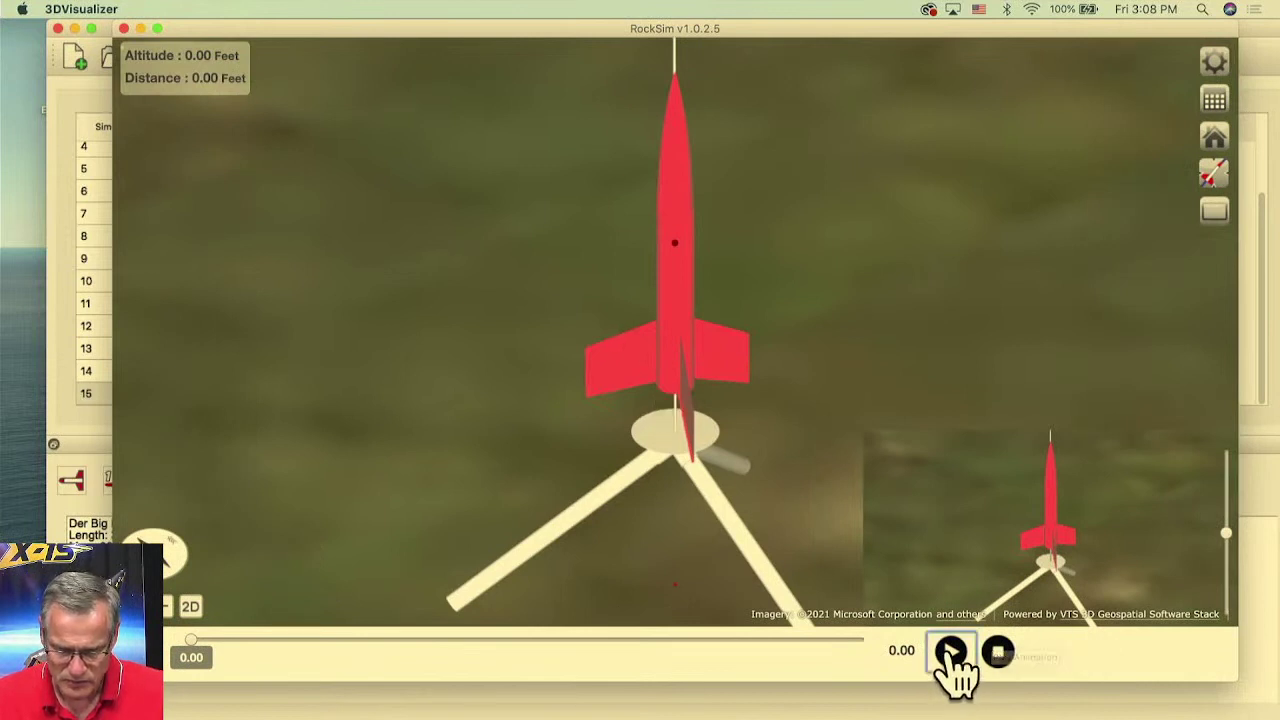
- Stop the flight animation and close the 3D flight profile
click(998, 652)
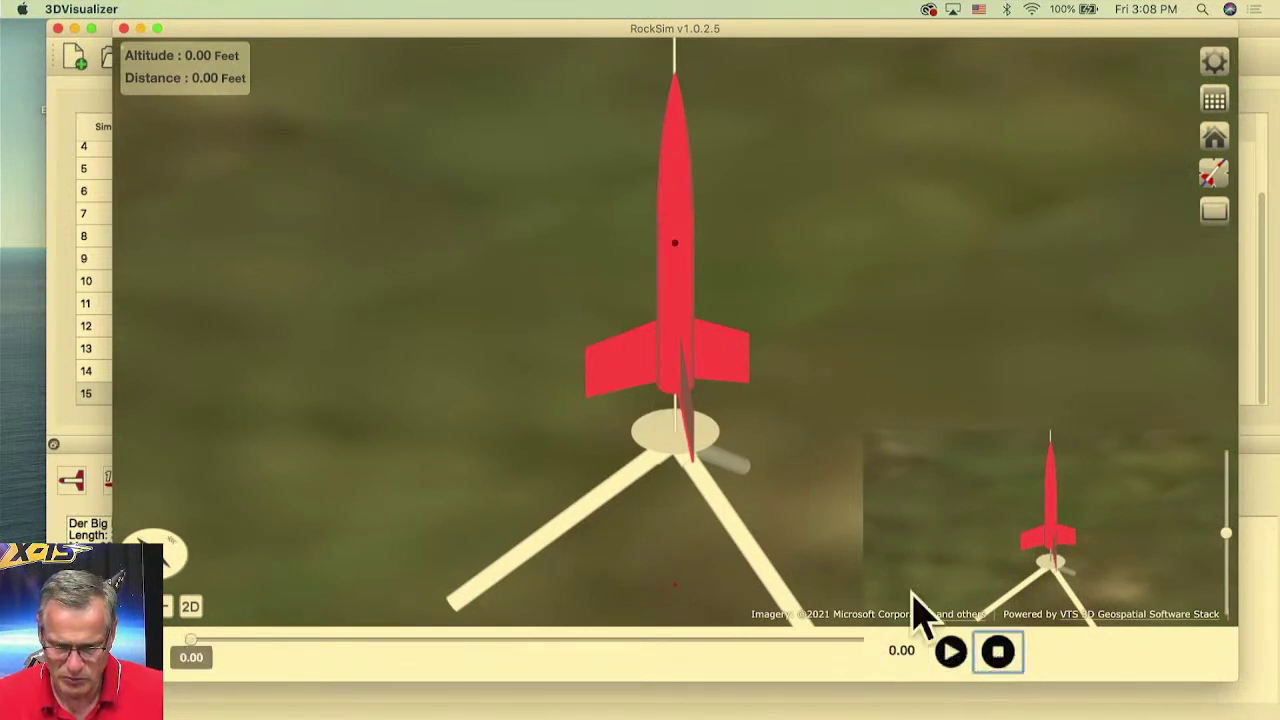
click(123, 28)
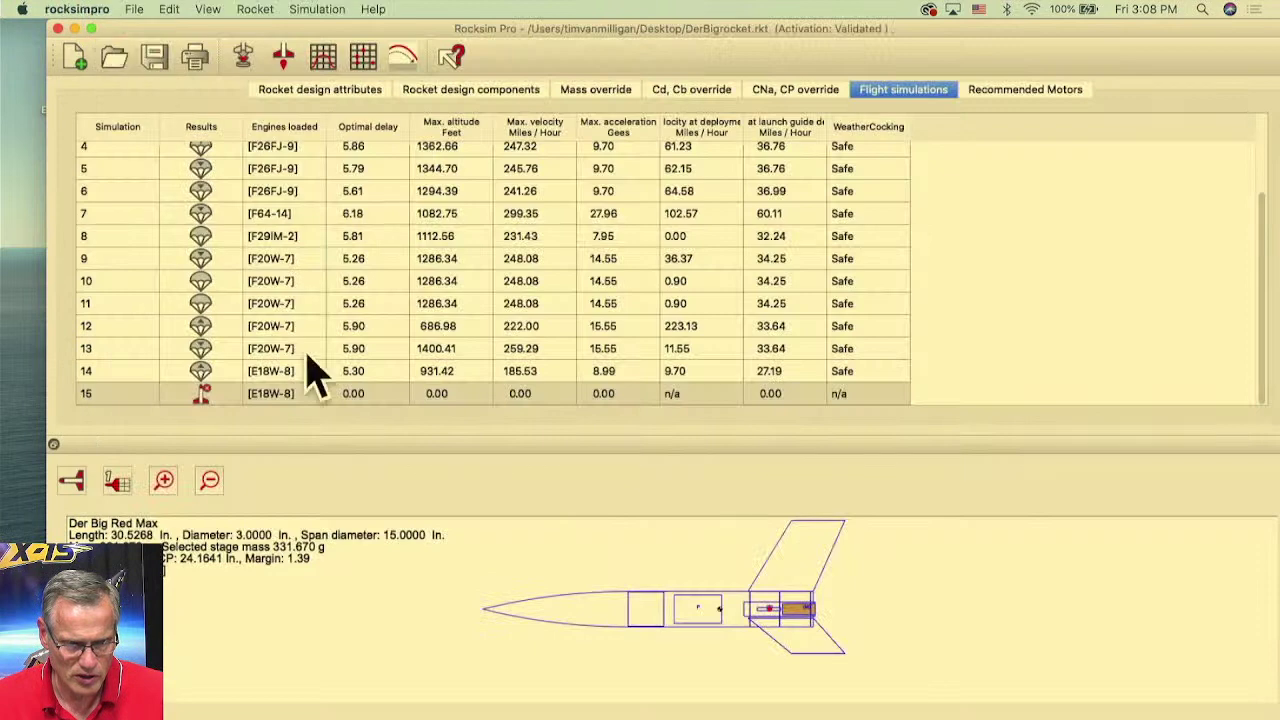
- Prepare another simulation and check its parachute and streamer flight events, widening the test criteria column to read them in full
click(242, 57)
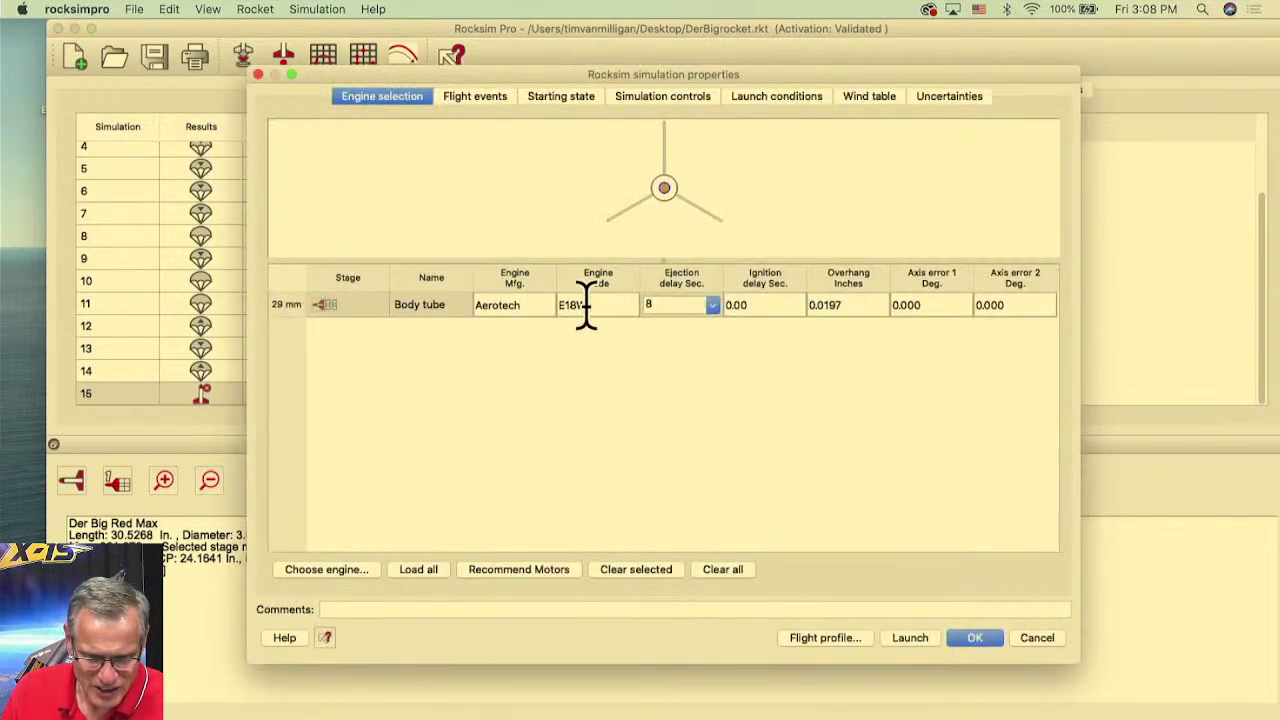
click(478, 100)
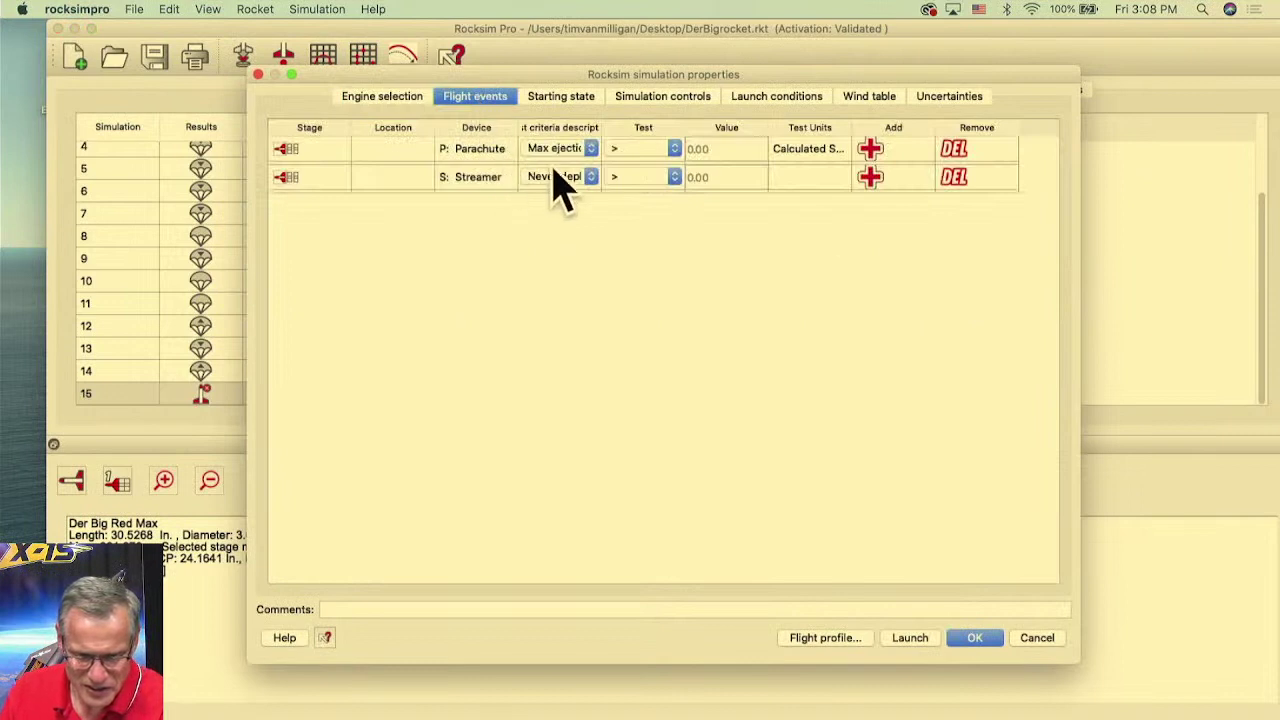
drag(604, 128, 710, 129)
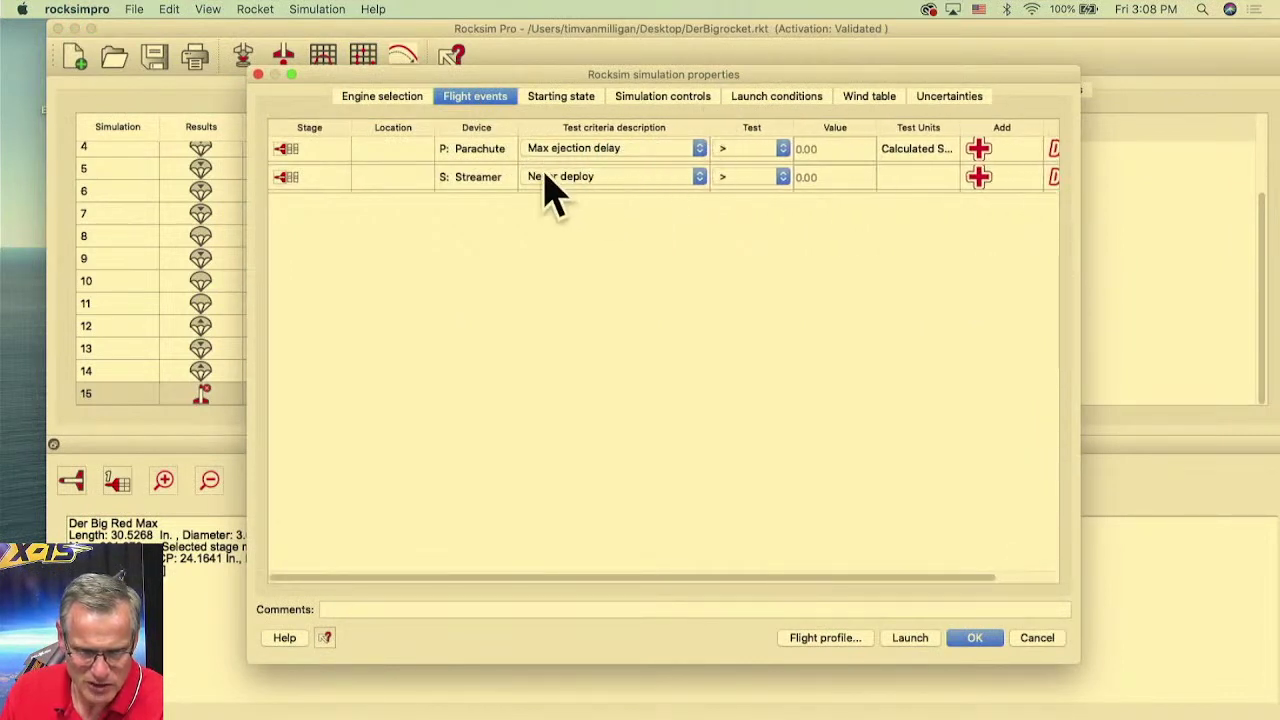
- Set the Aerotech E18W engine's ejection delay to 4 seconds, recheck the flight events and launch the simulation
click(375, 100)
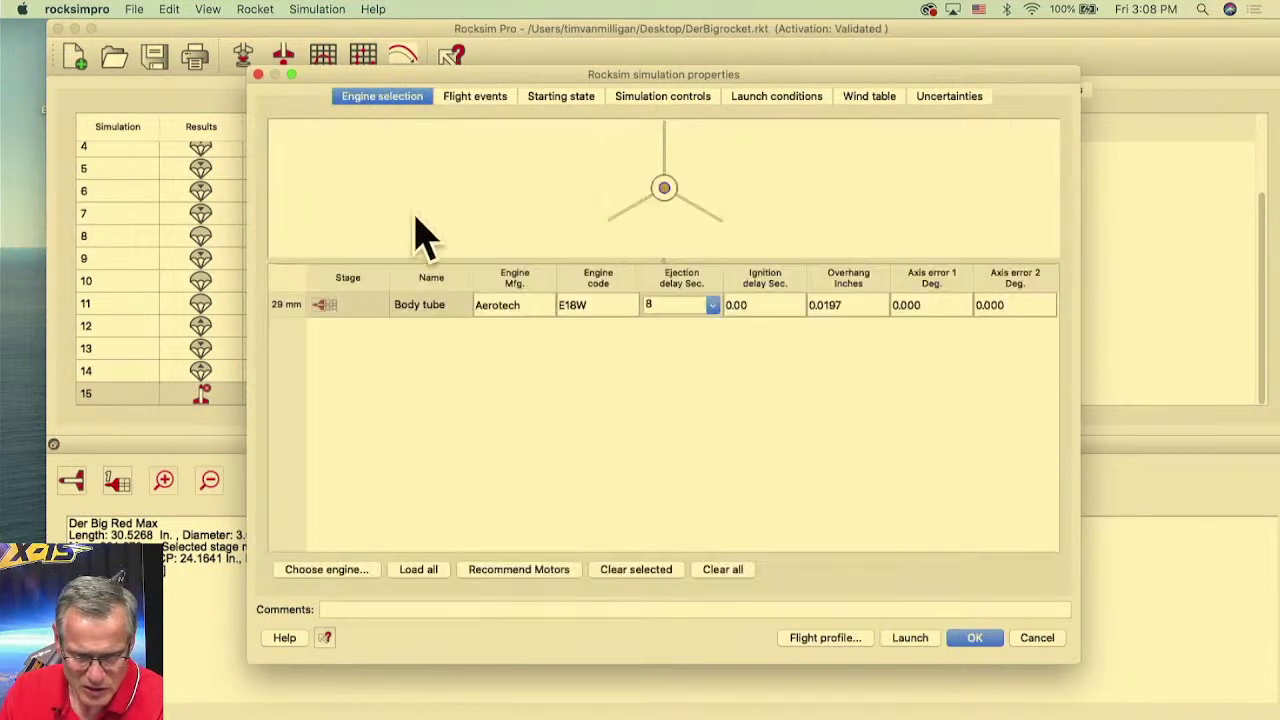
click(713, 306)
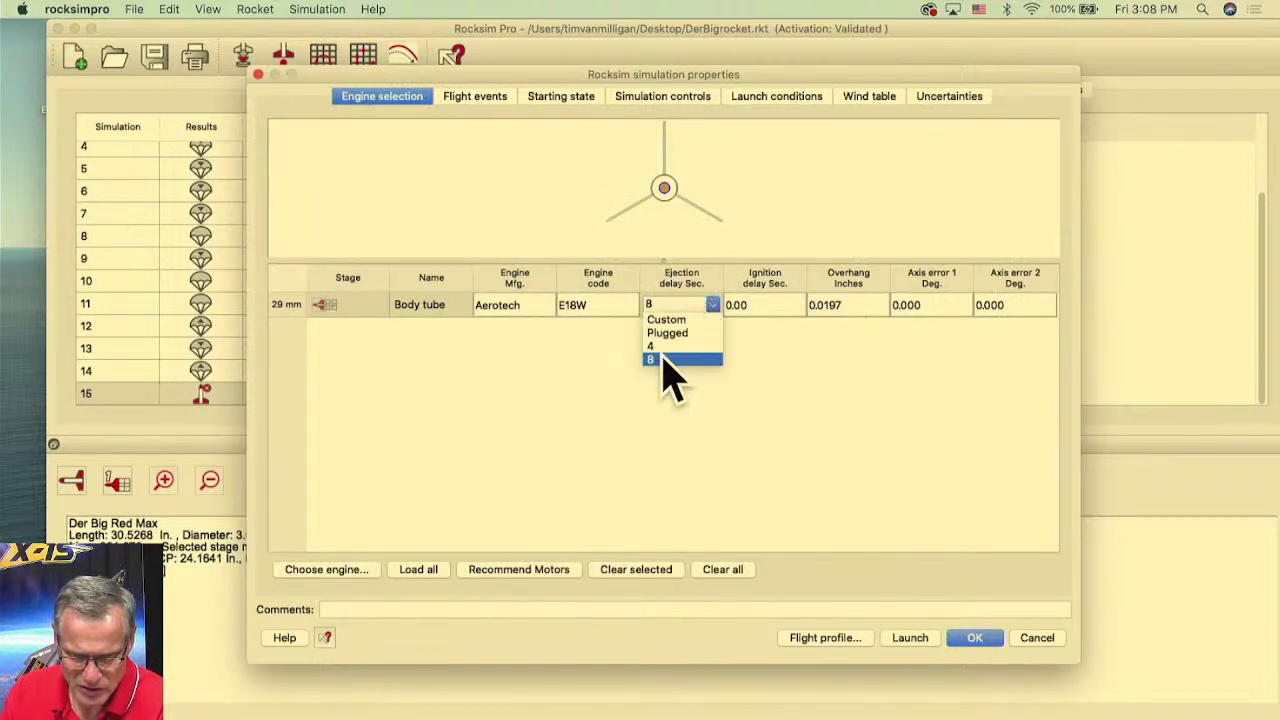
click(666, 347)
click(478, 100)
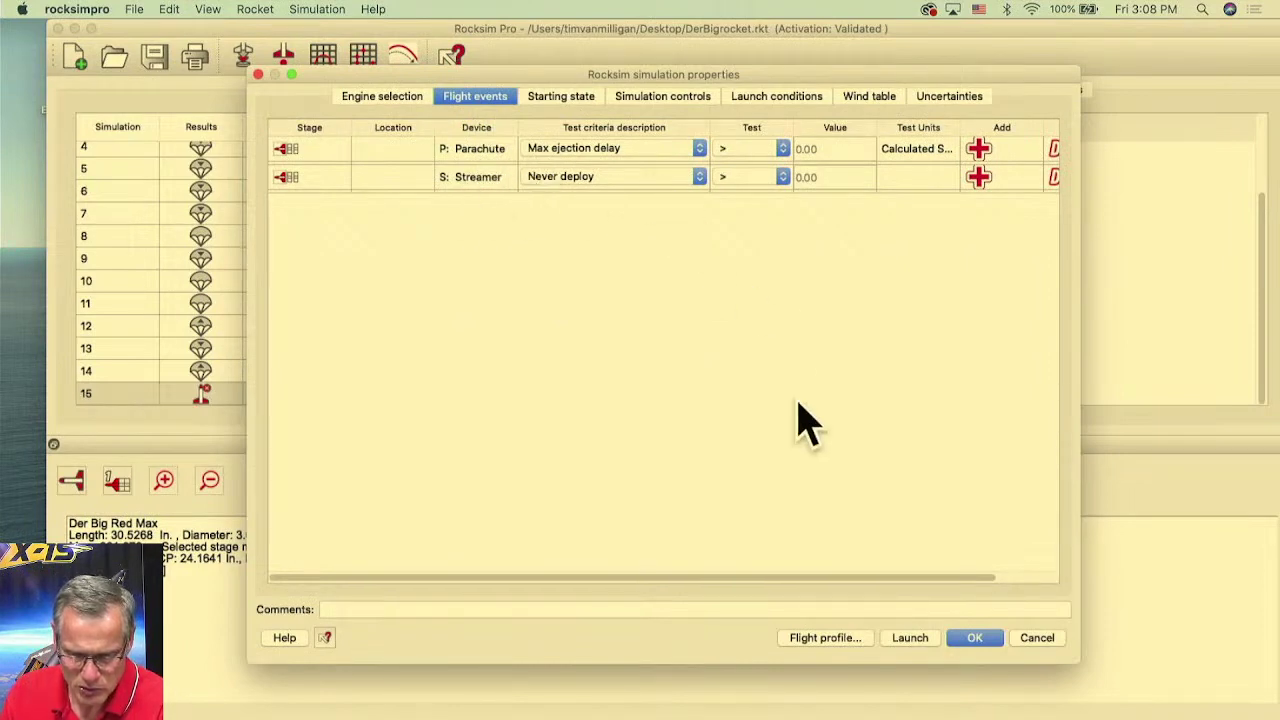
click(905, 640)
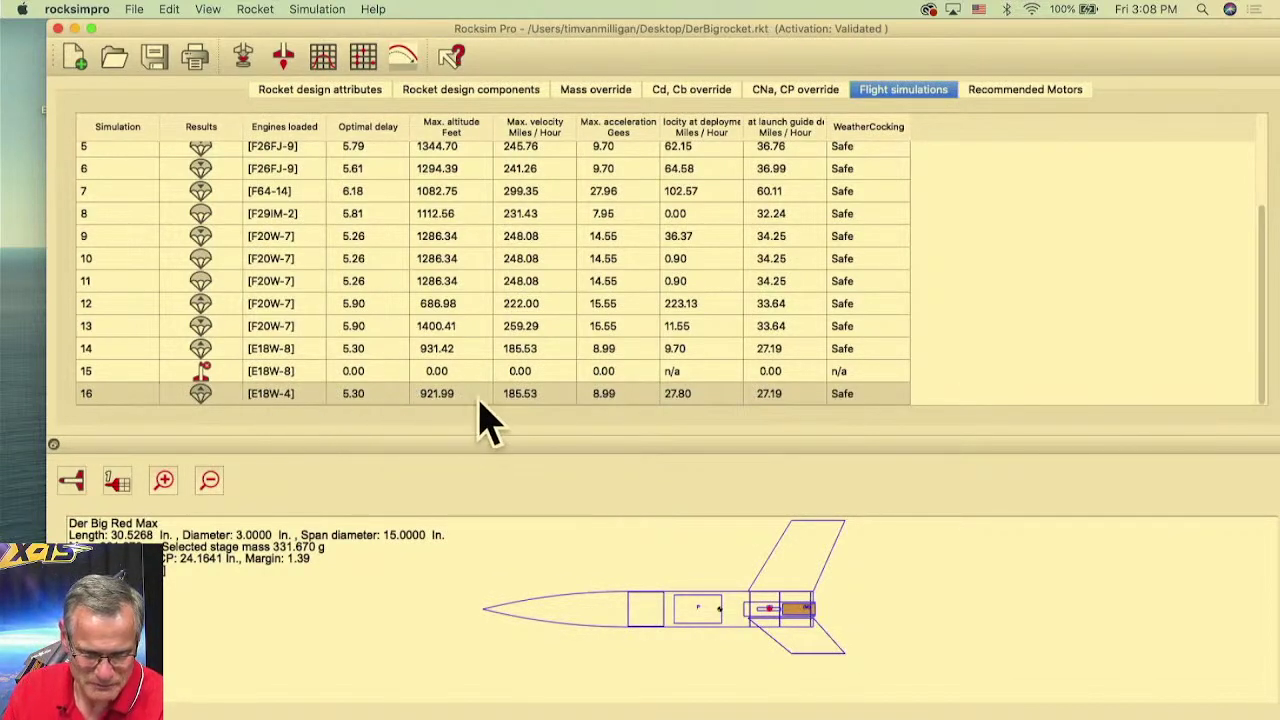
- Select simulation 15, the E18W-8 flight, in the simulation list
click(265, 372)
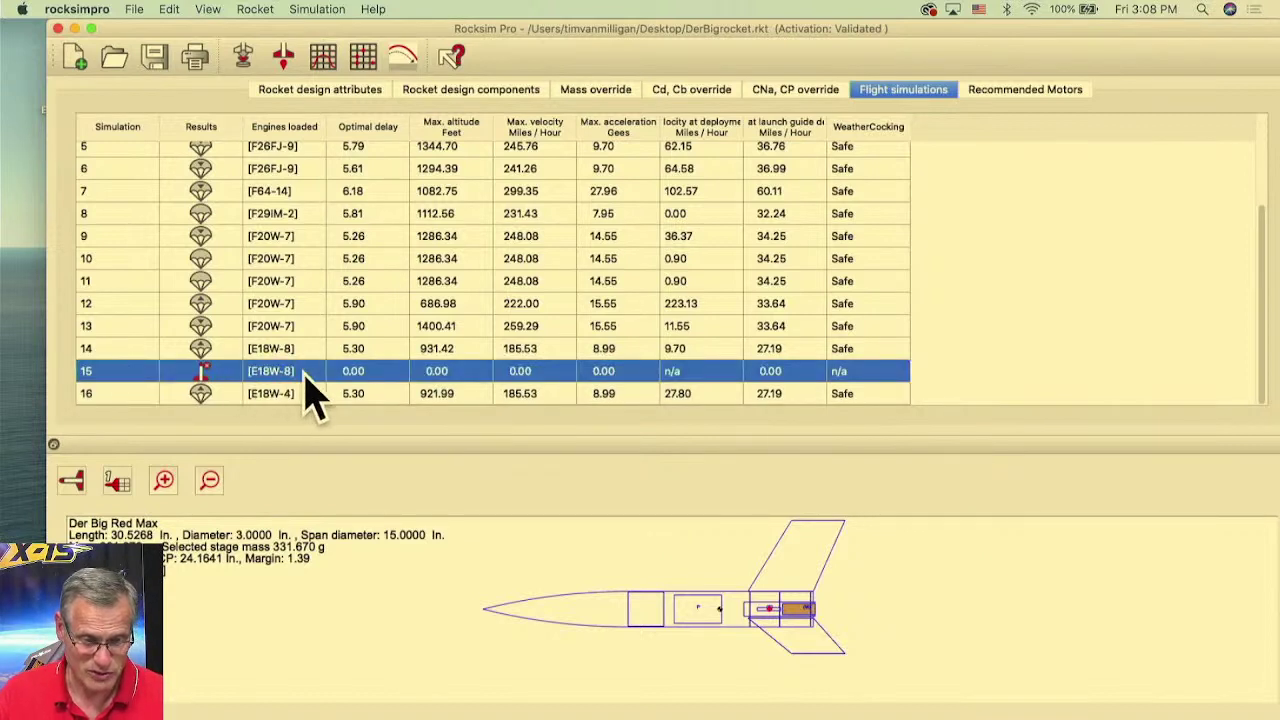